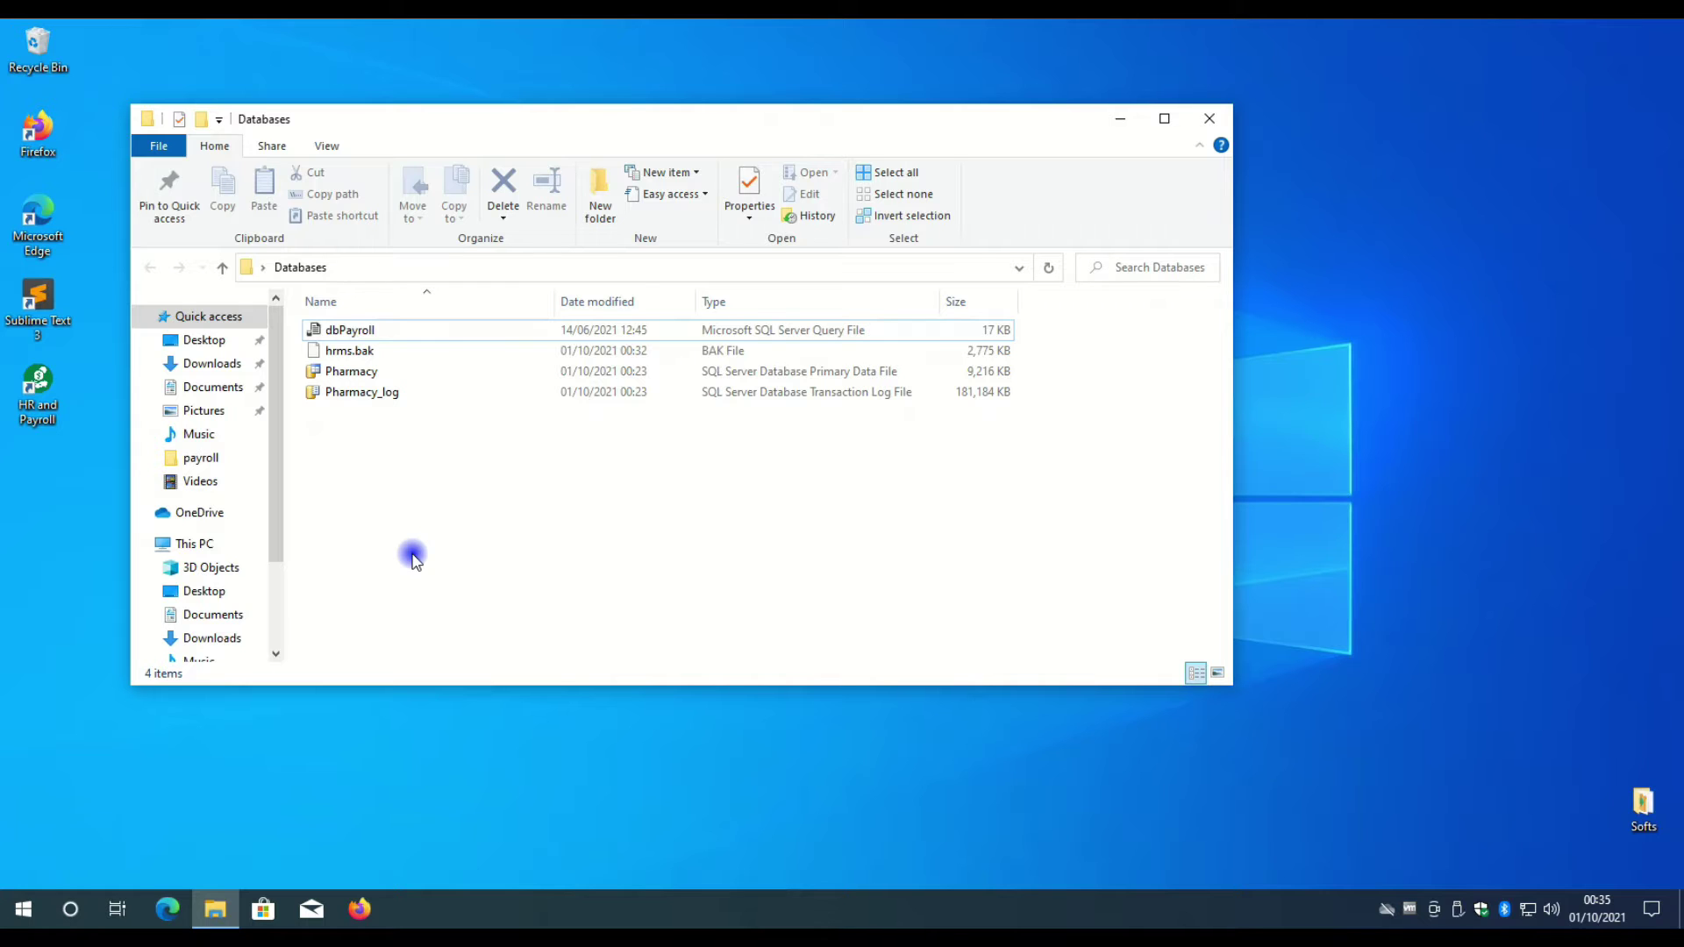
- Launch SQL Server Management Studio 18 from the Microsoft SQL Server Tools 18 Start menu group
{"action": "left_click", "coordinate": [20, 913]}
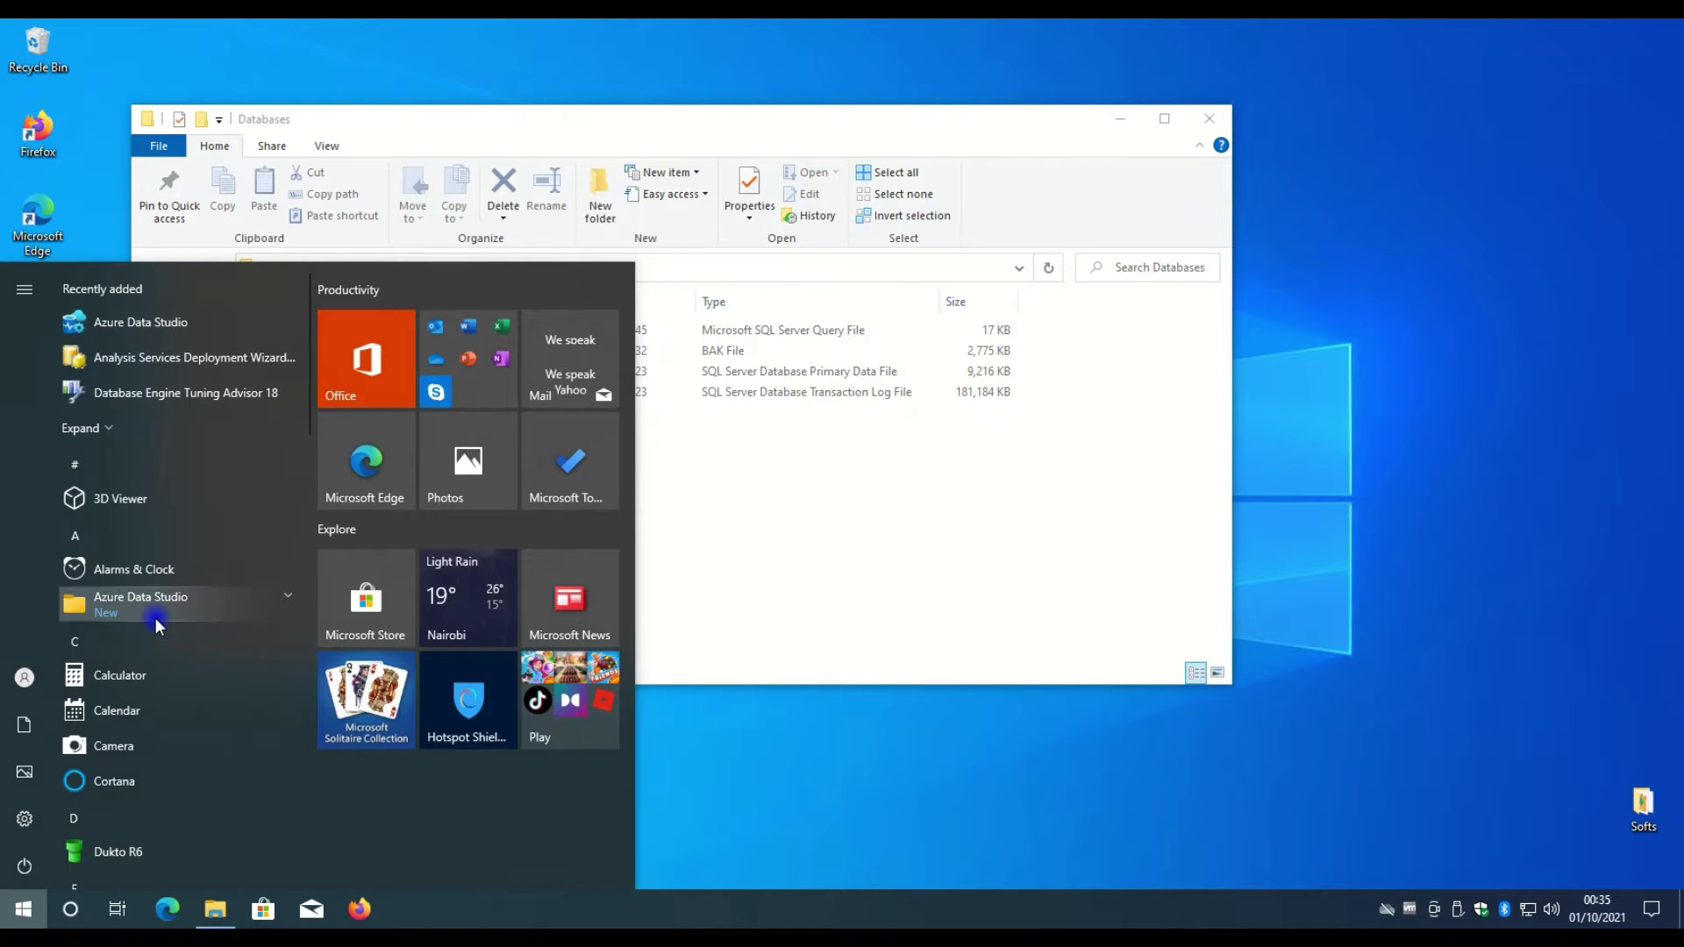
{"action": "scroll", "coordinate": [156, 617], "scroll_direction": "down", "scroll_amount": 10}
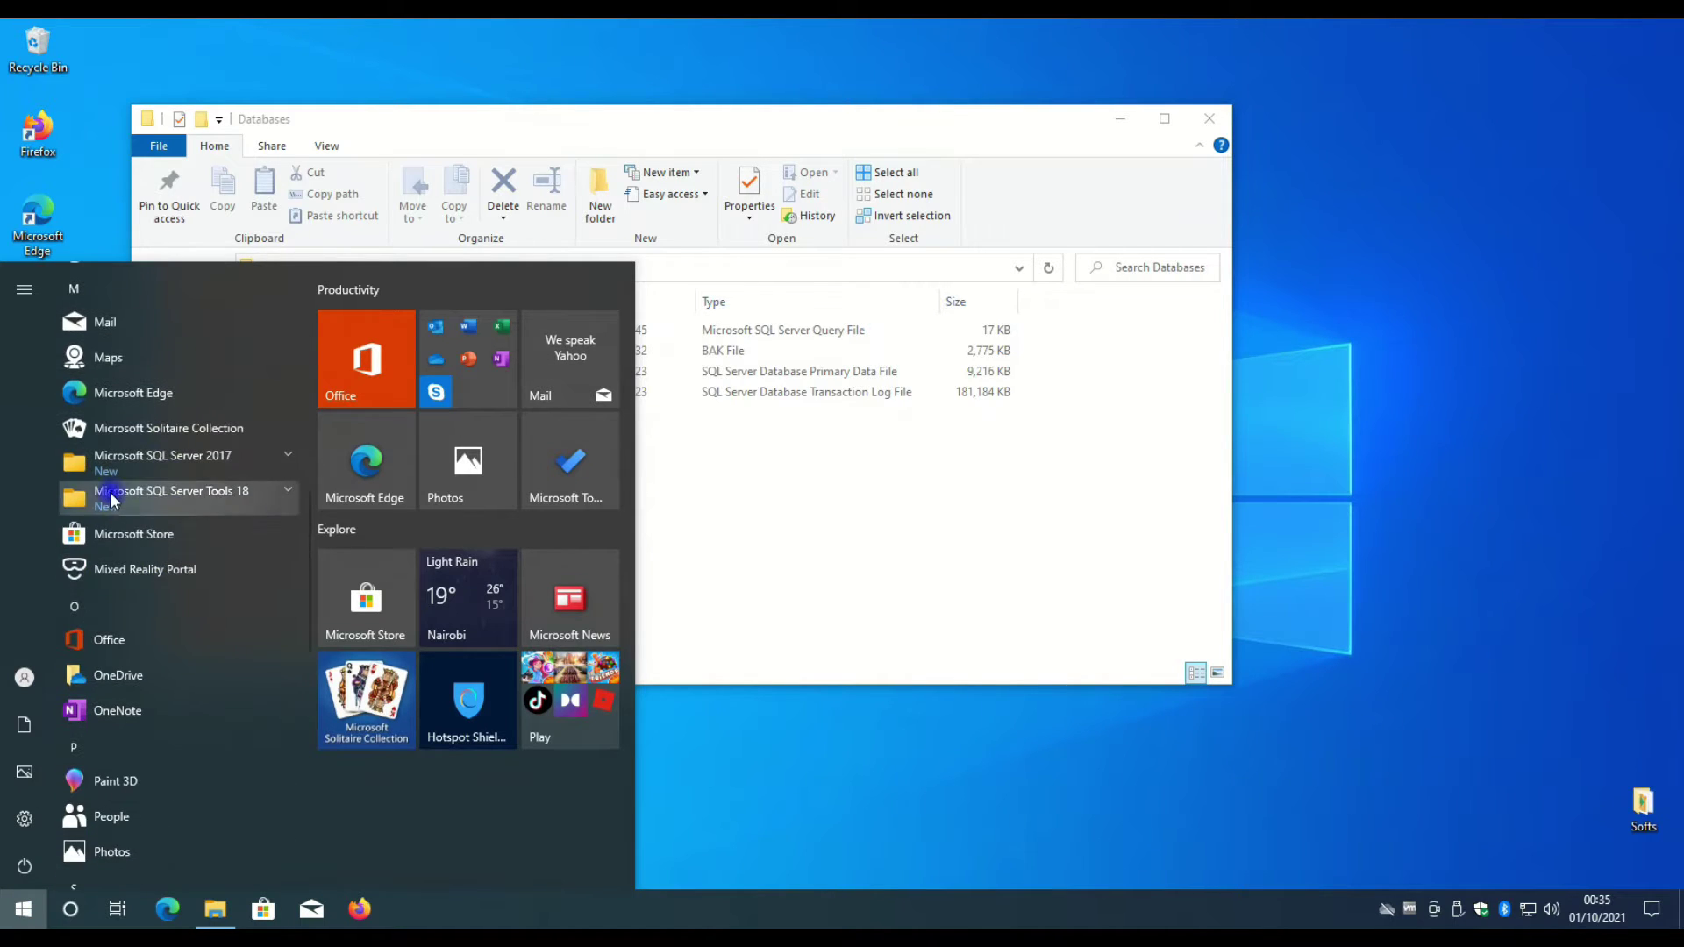
{"action": "left_click", "coordinate": [113, 499]}
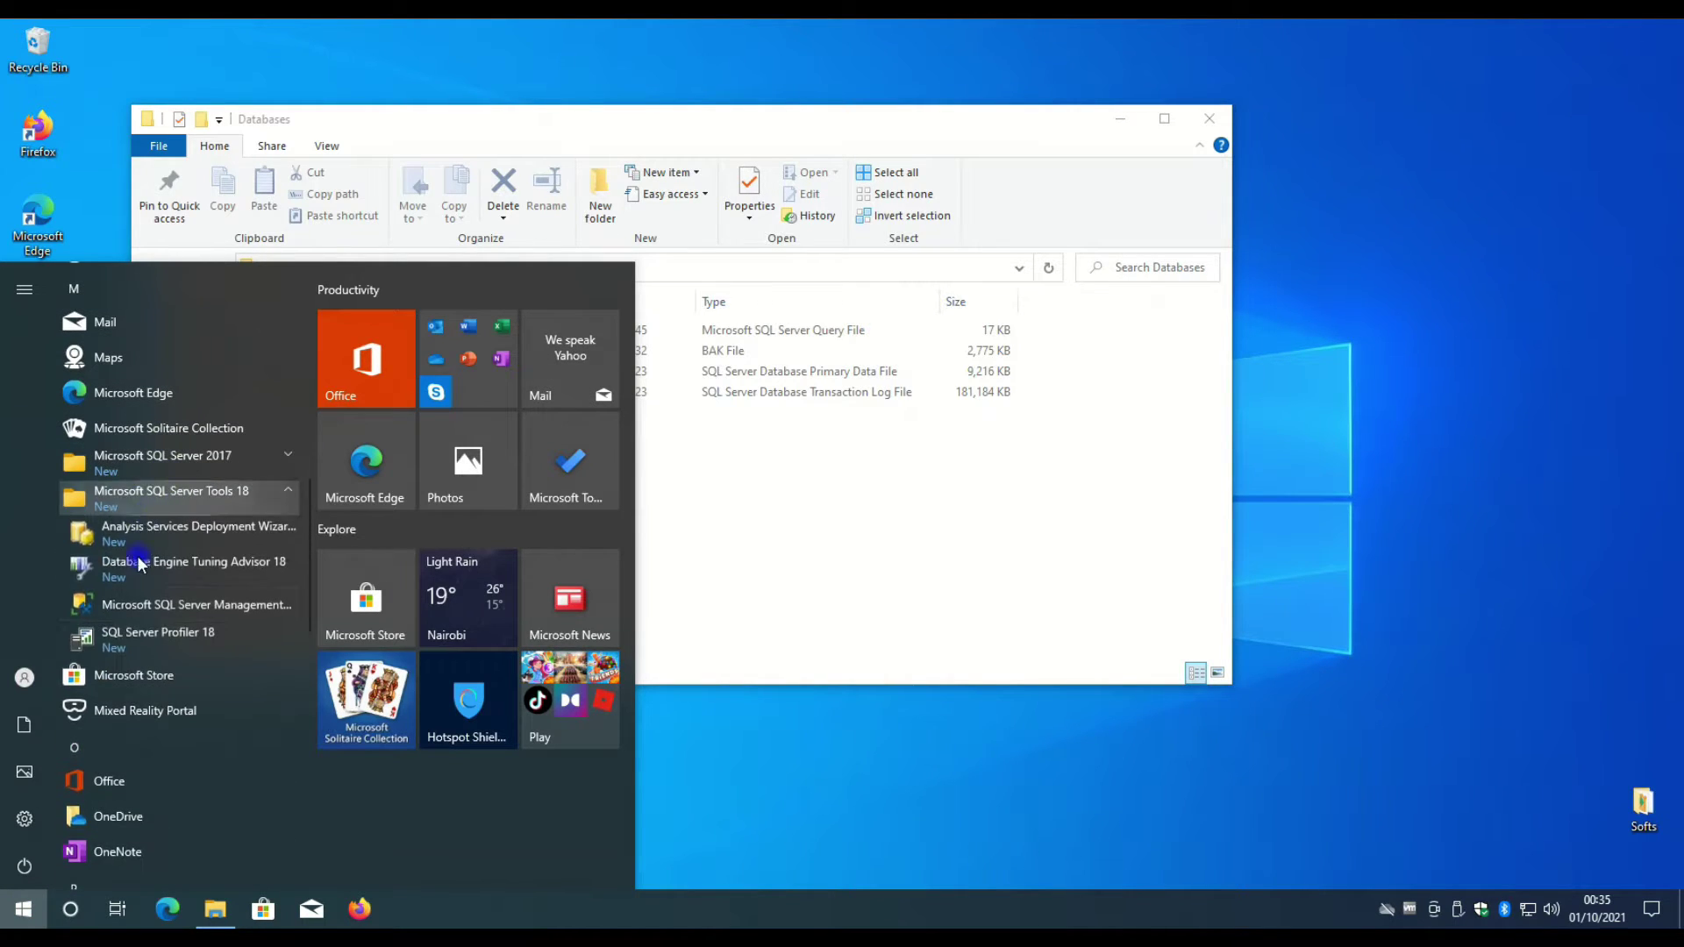
{"action": "left_click", "coordinate": [192, 610]}
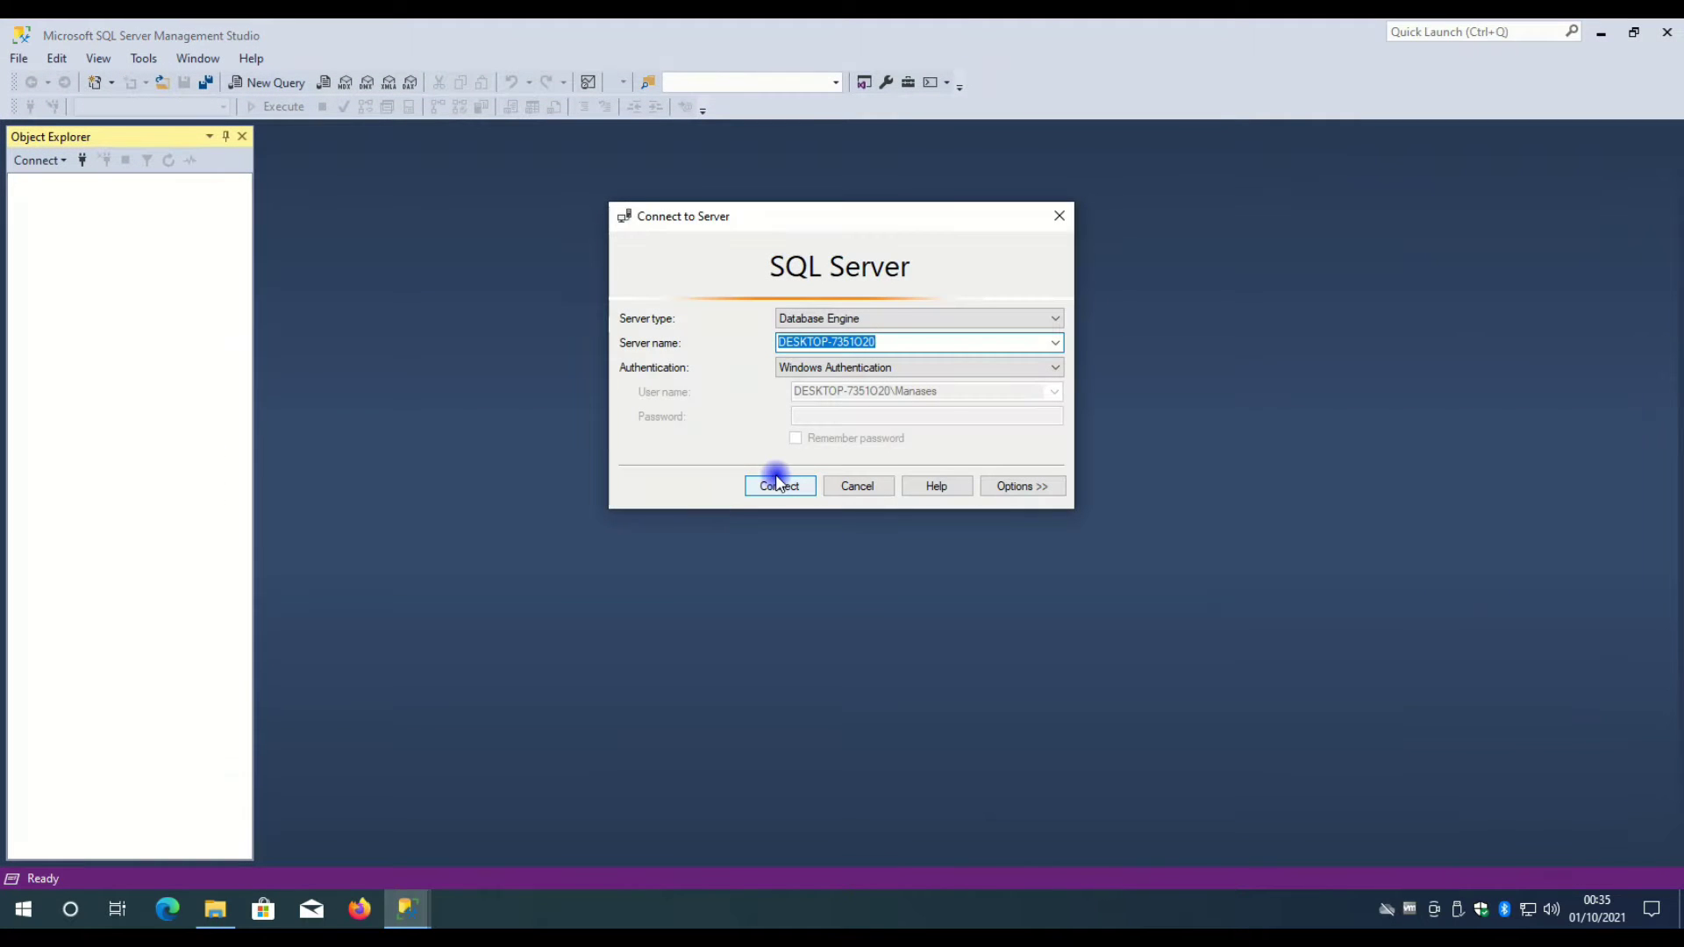
- Connect to the local server with Windows Authentication and expand its Databases folder
{"action": "left_click", "coordinate": [755, 488]}
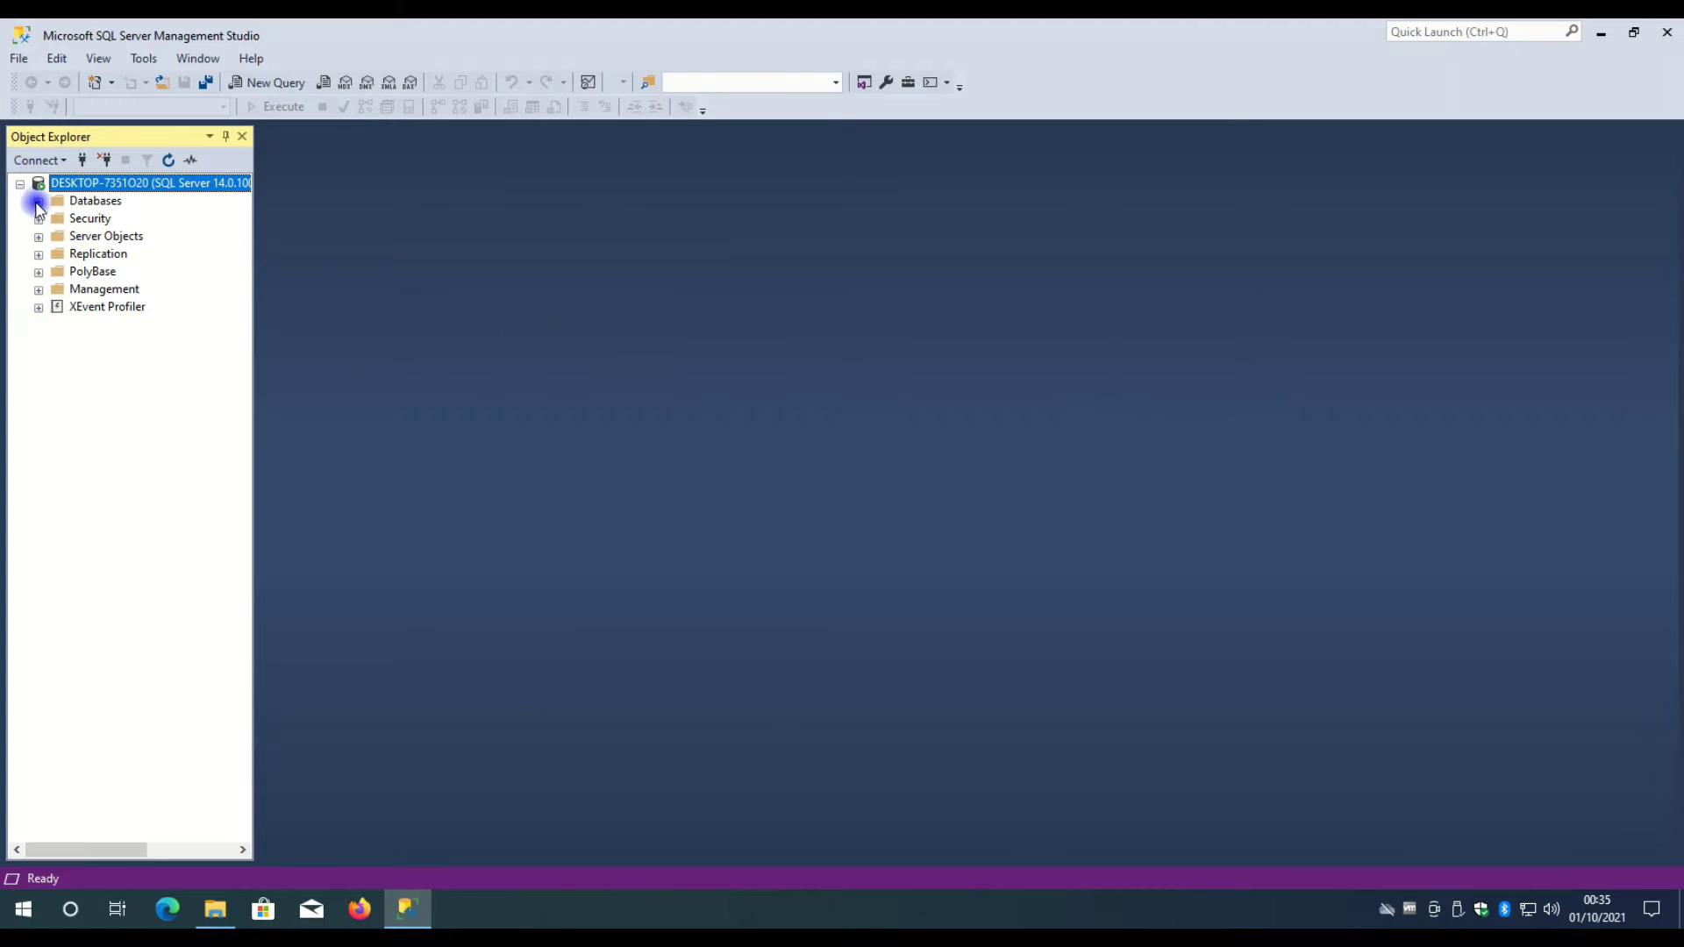
{"action": "left_click", "coordinate": [39, 202]}
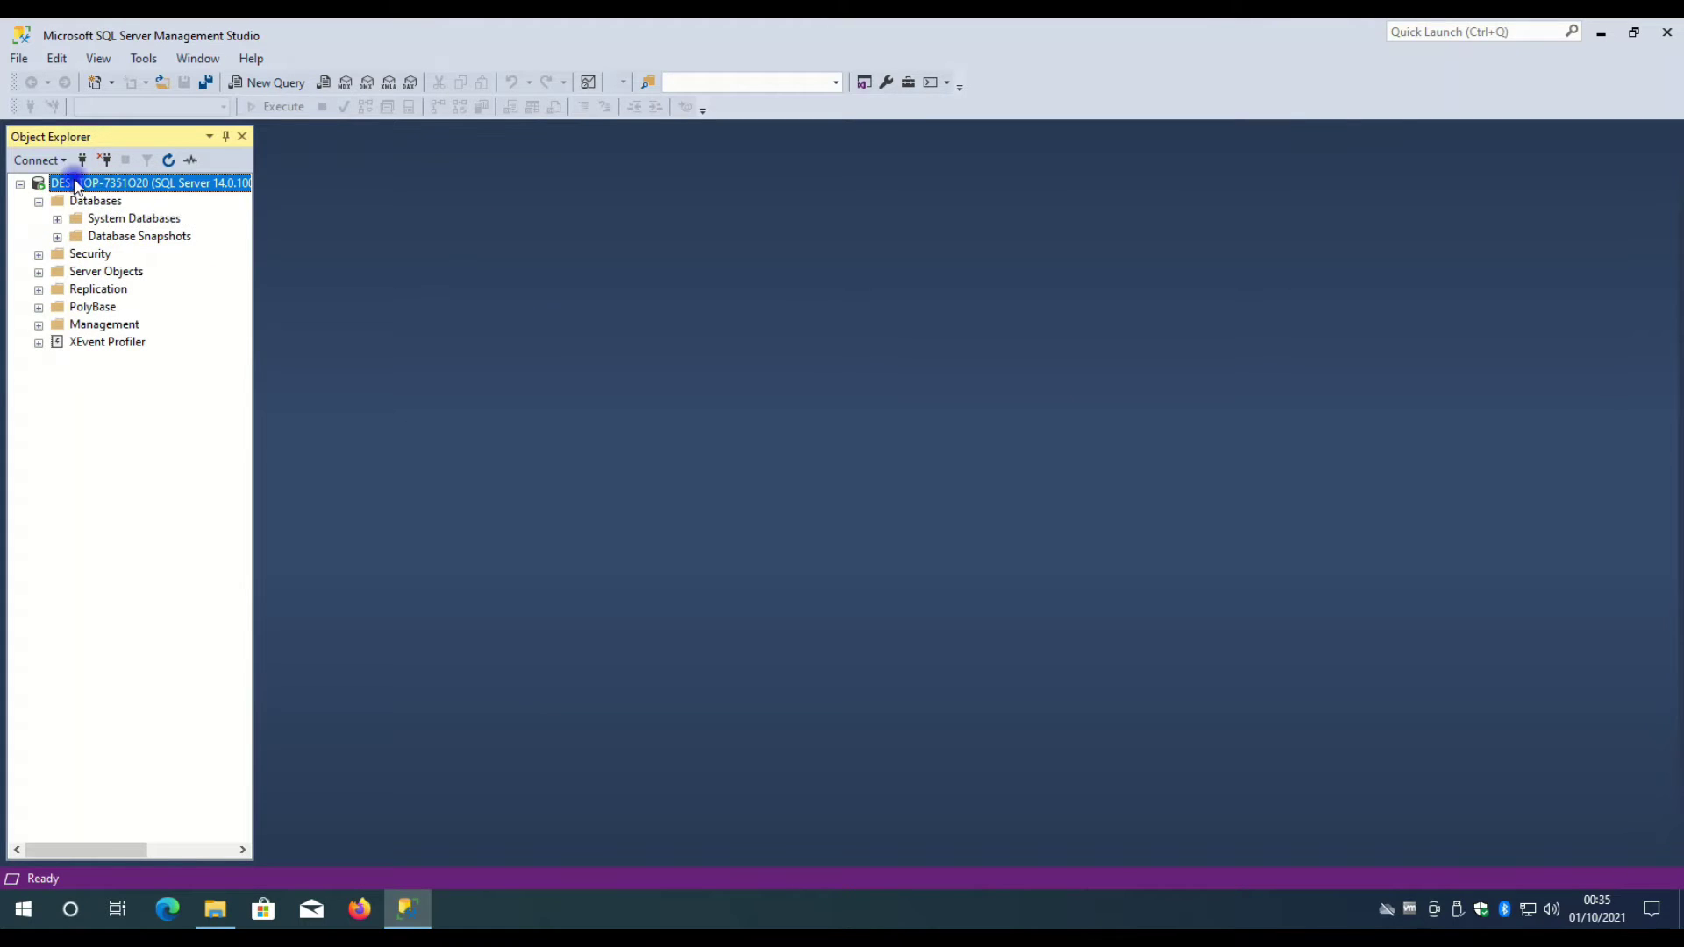
{"action": "left_click", "coordinate": [109, 204]}
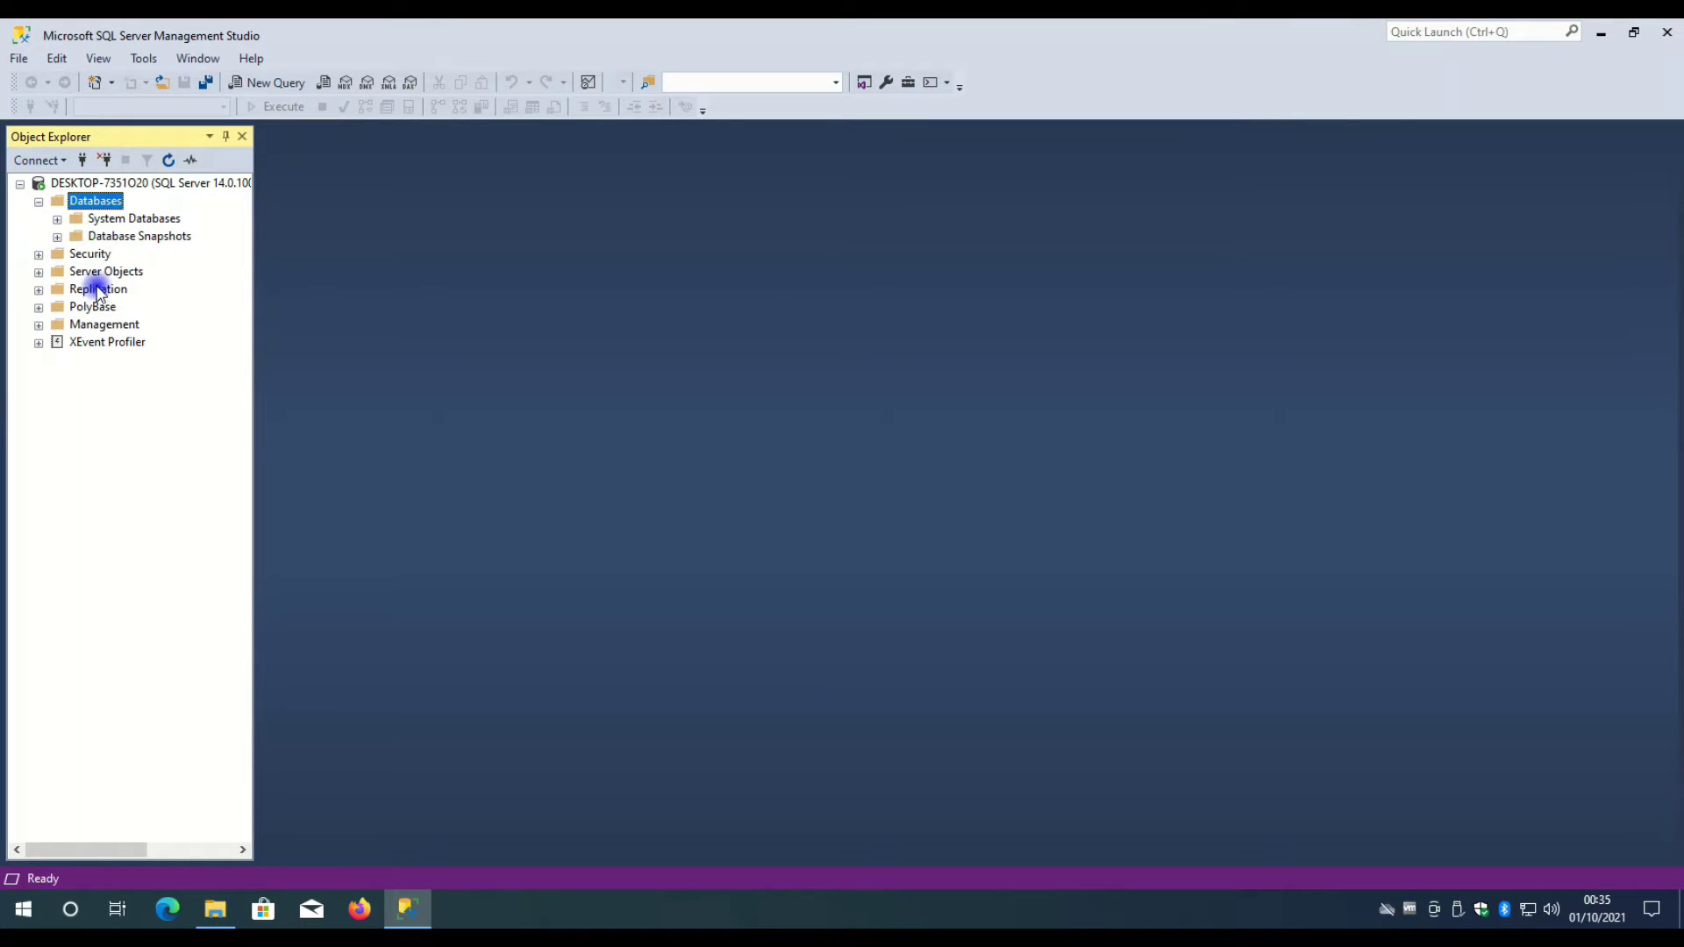
{"action": "left_click", "coordinate": [57, 219]}
{"action": "left_click", "coordinate": [57, 218]}
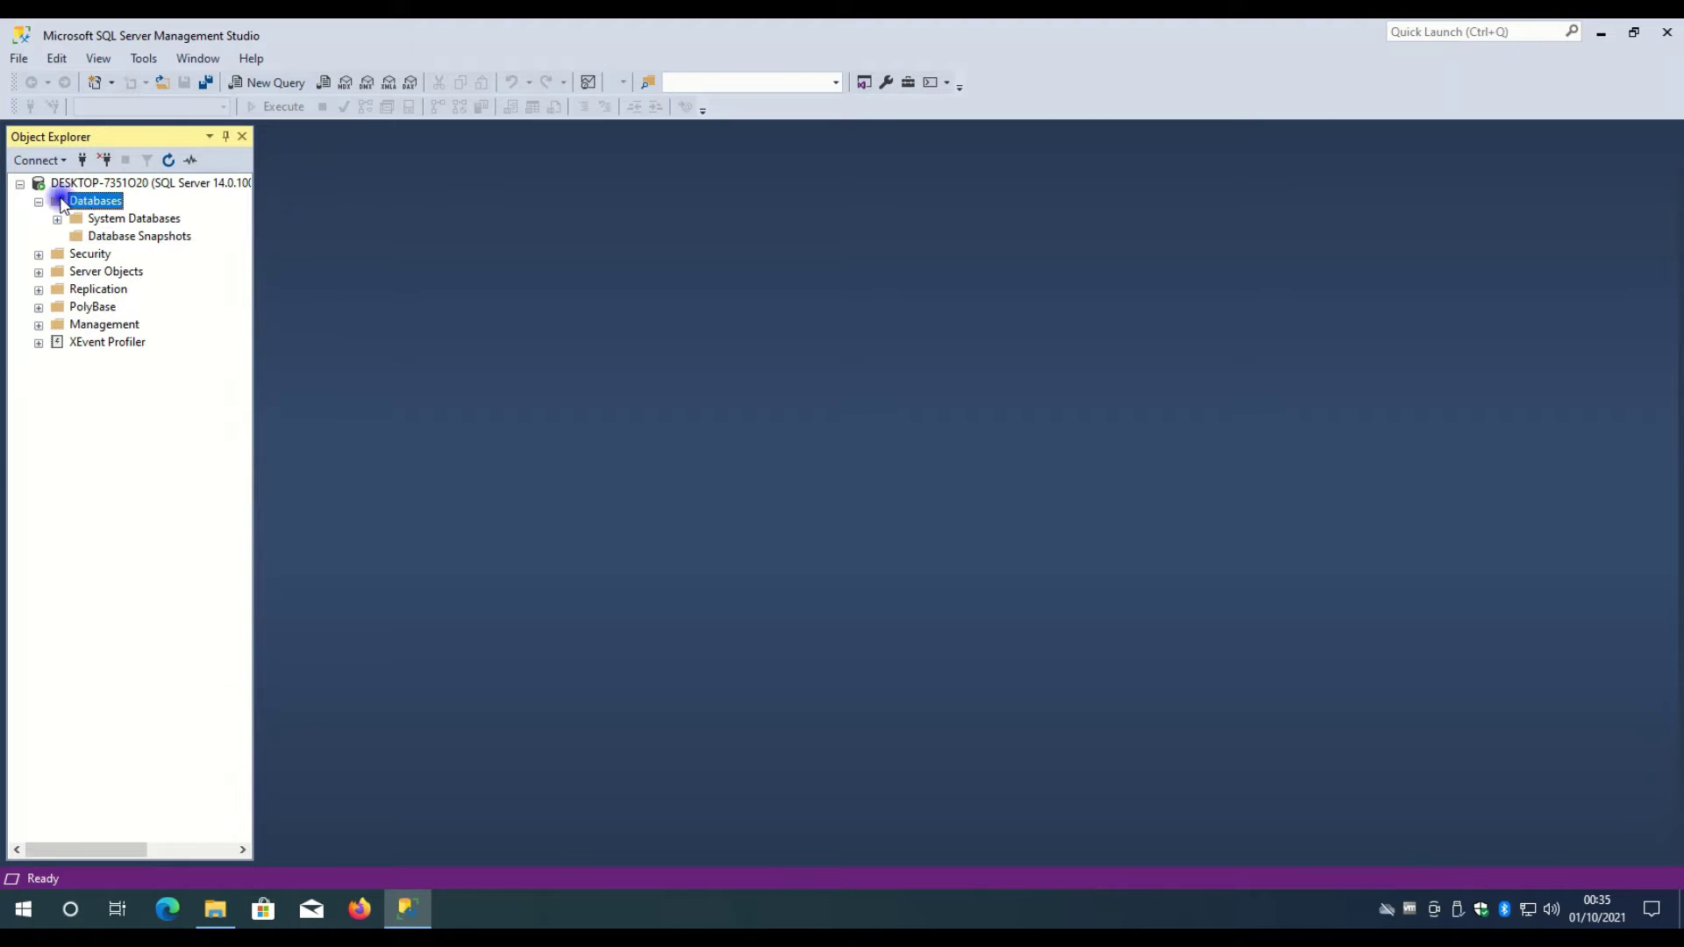
{"action": "left_click", "coordinate": [122, 183]}
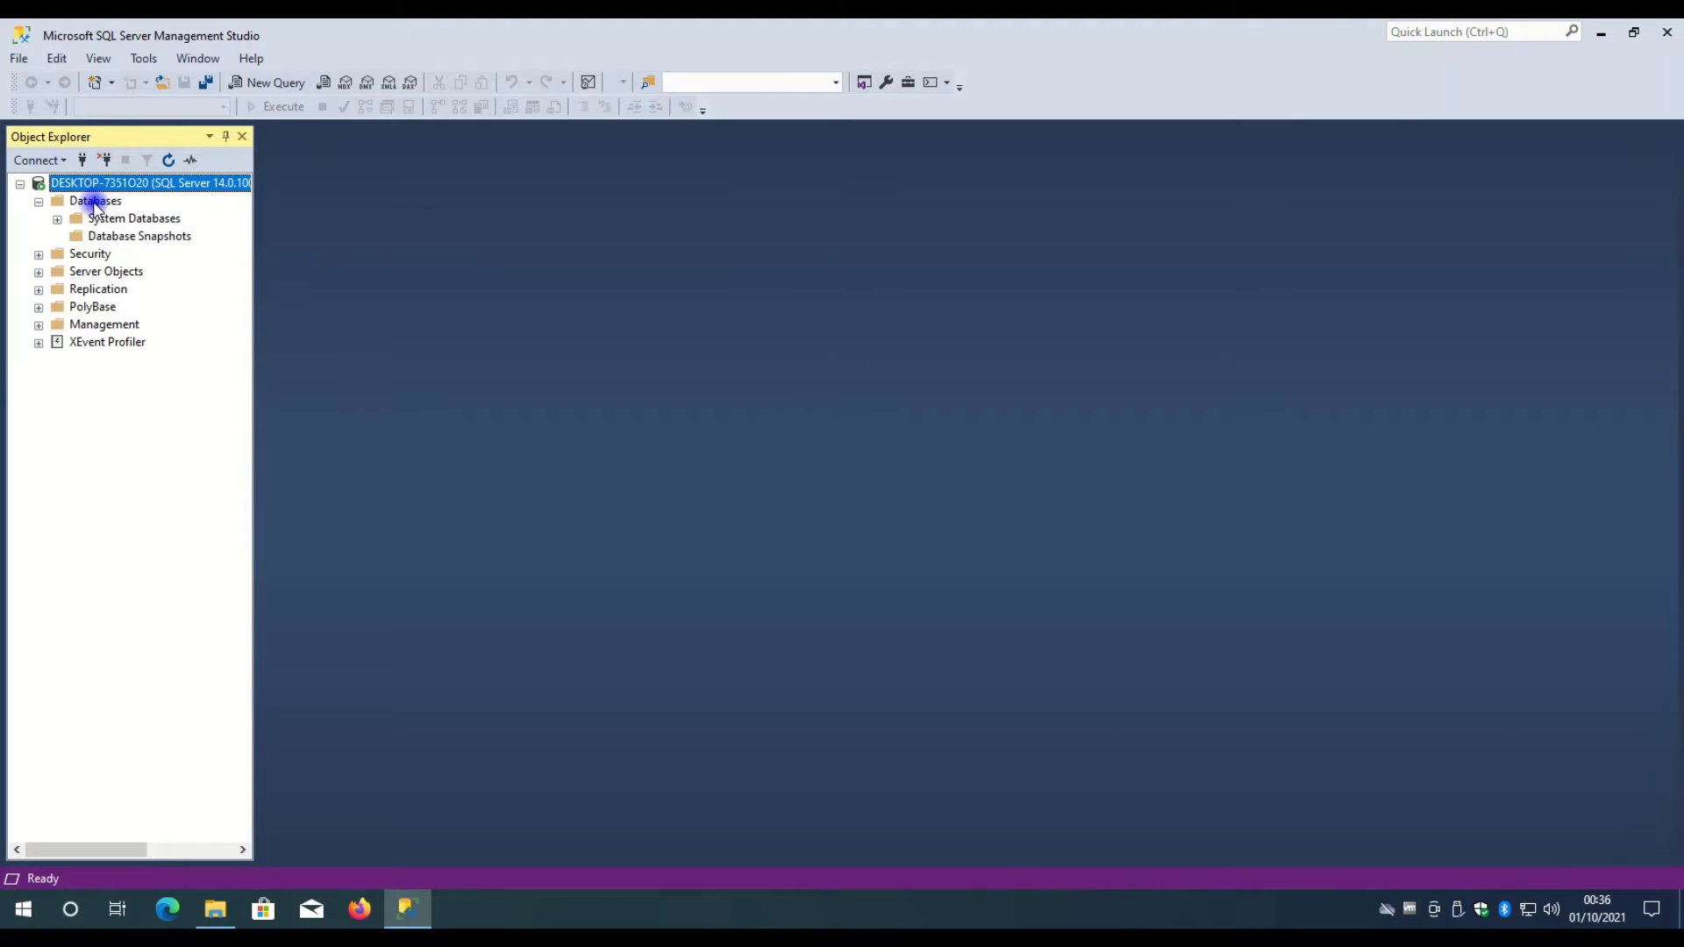
{"action": "left_click", "coordinate": [94, 202]}
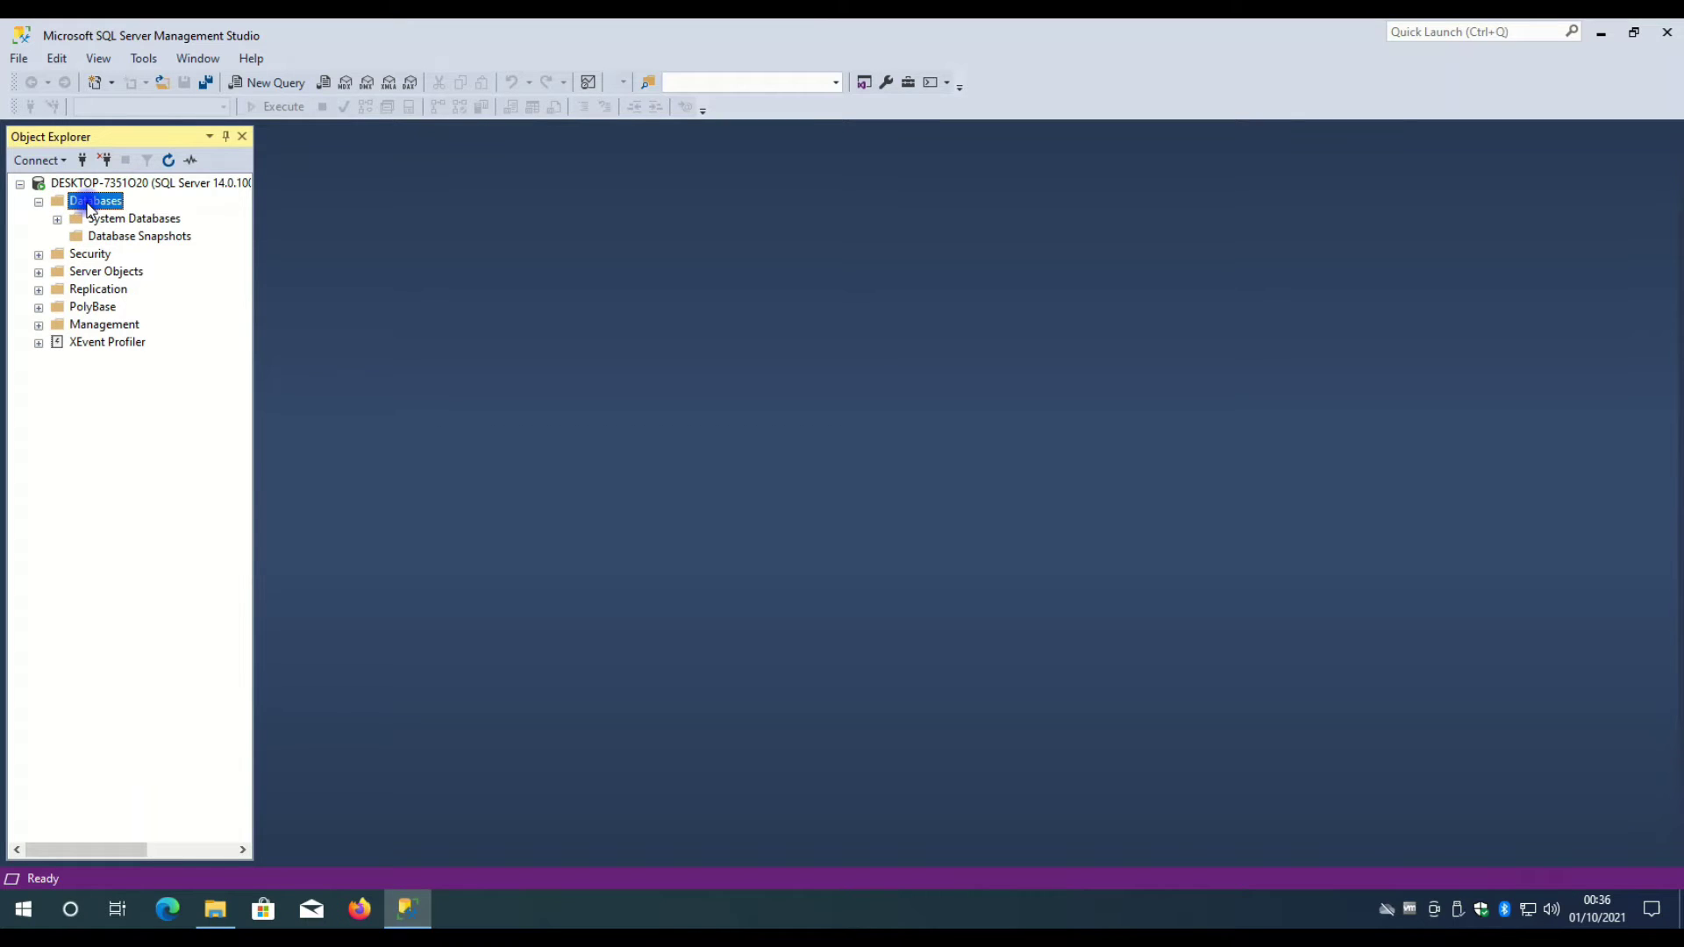
- Create a new database named testdata from the Databases folder's New Database dialog
{"action": "right_click", "coordinate": [87, 207]}
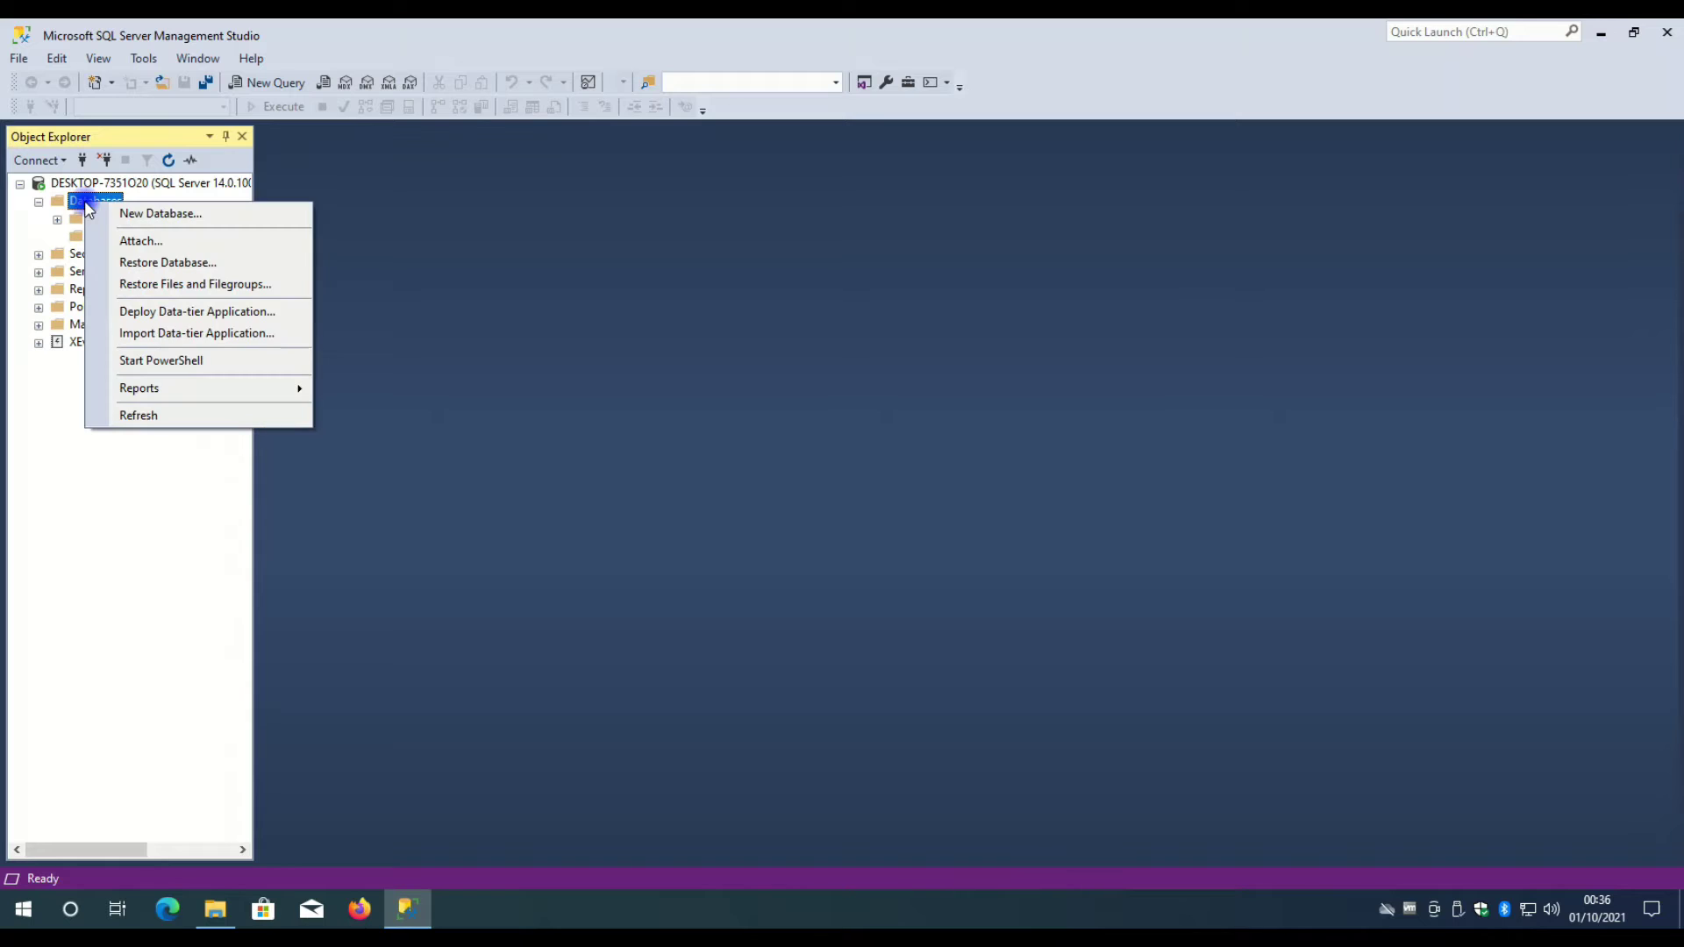
{"action": "left_click", "coordinate": [147, 214]}
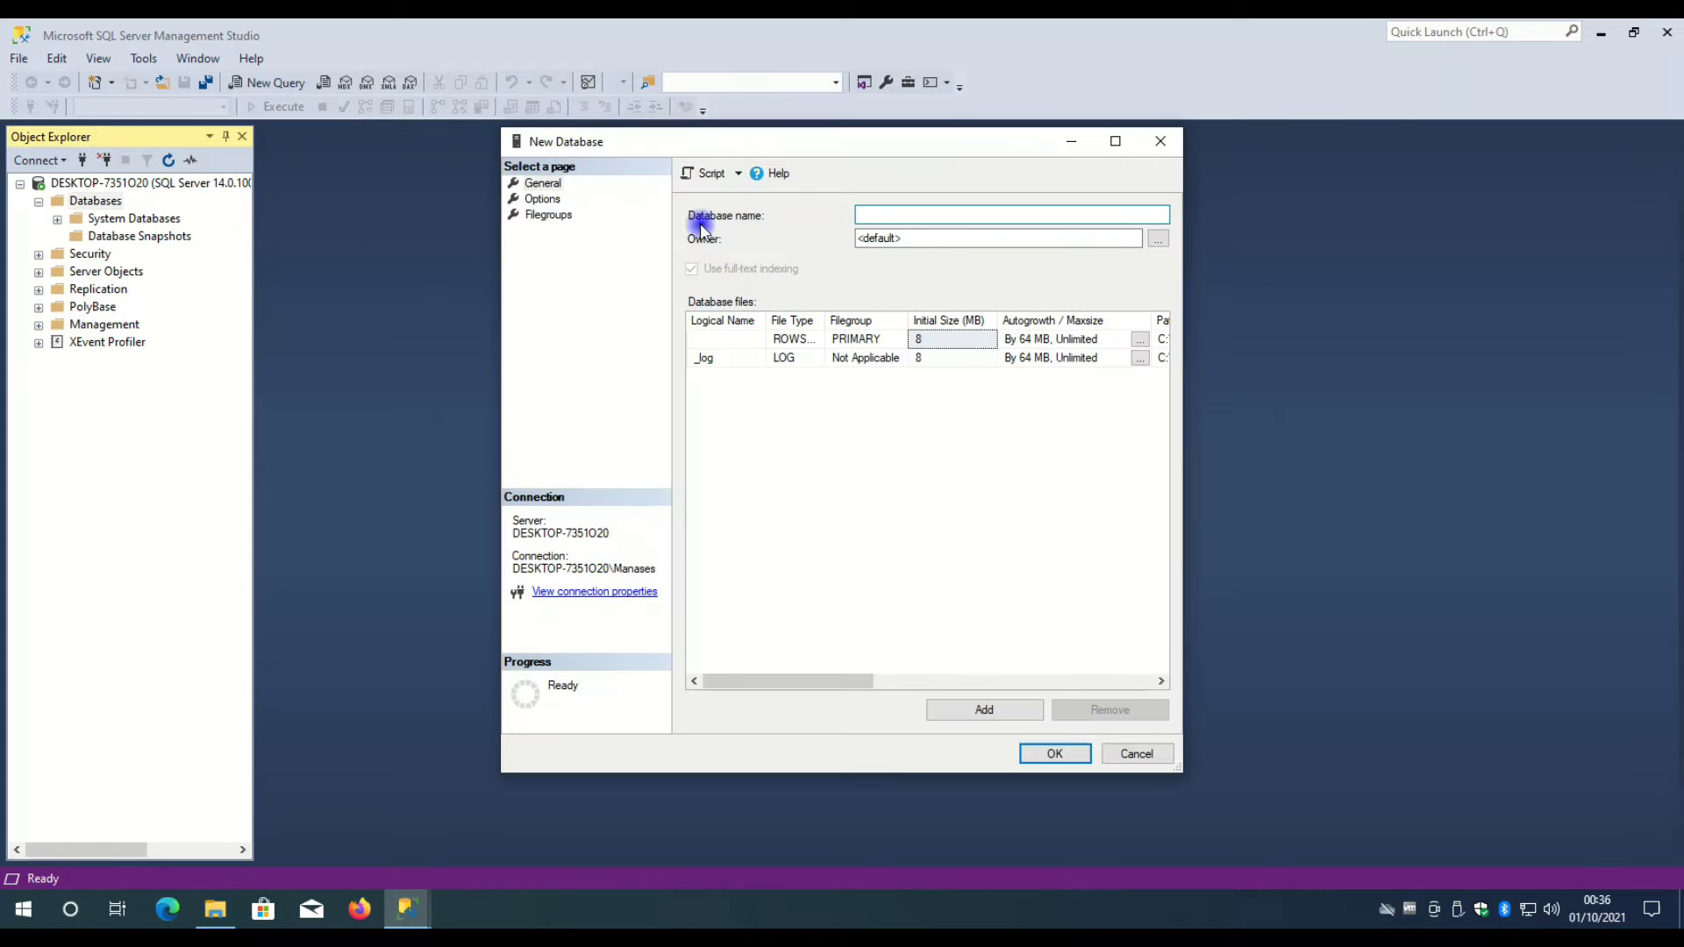
{"action": "left_click", "coordinate": [860, 214]}
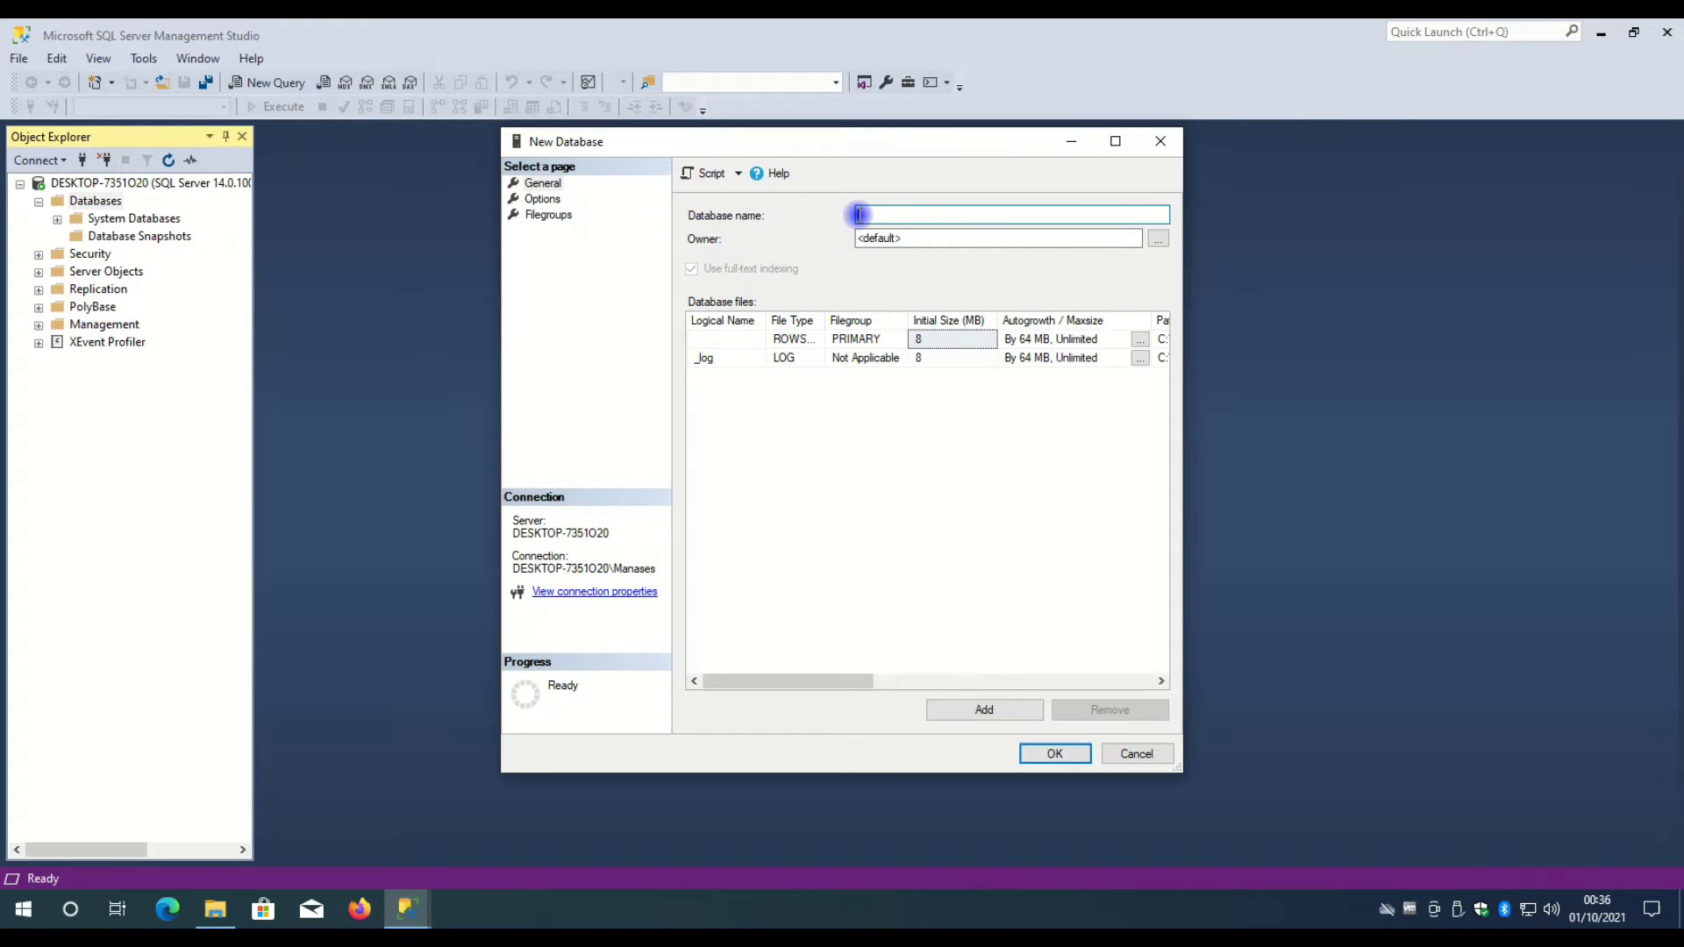
{"action": "type", "text": "testdata"}
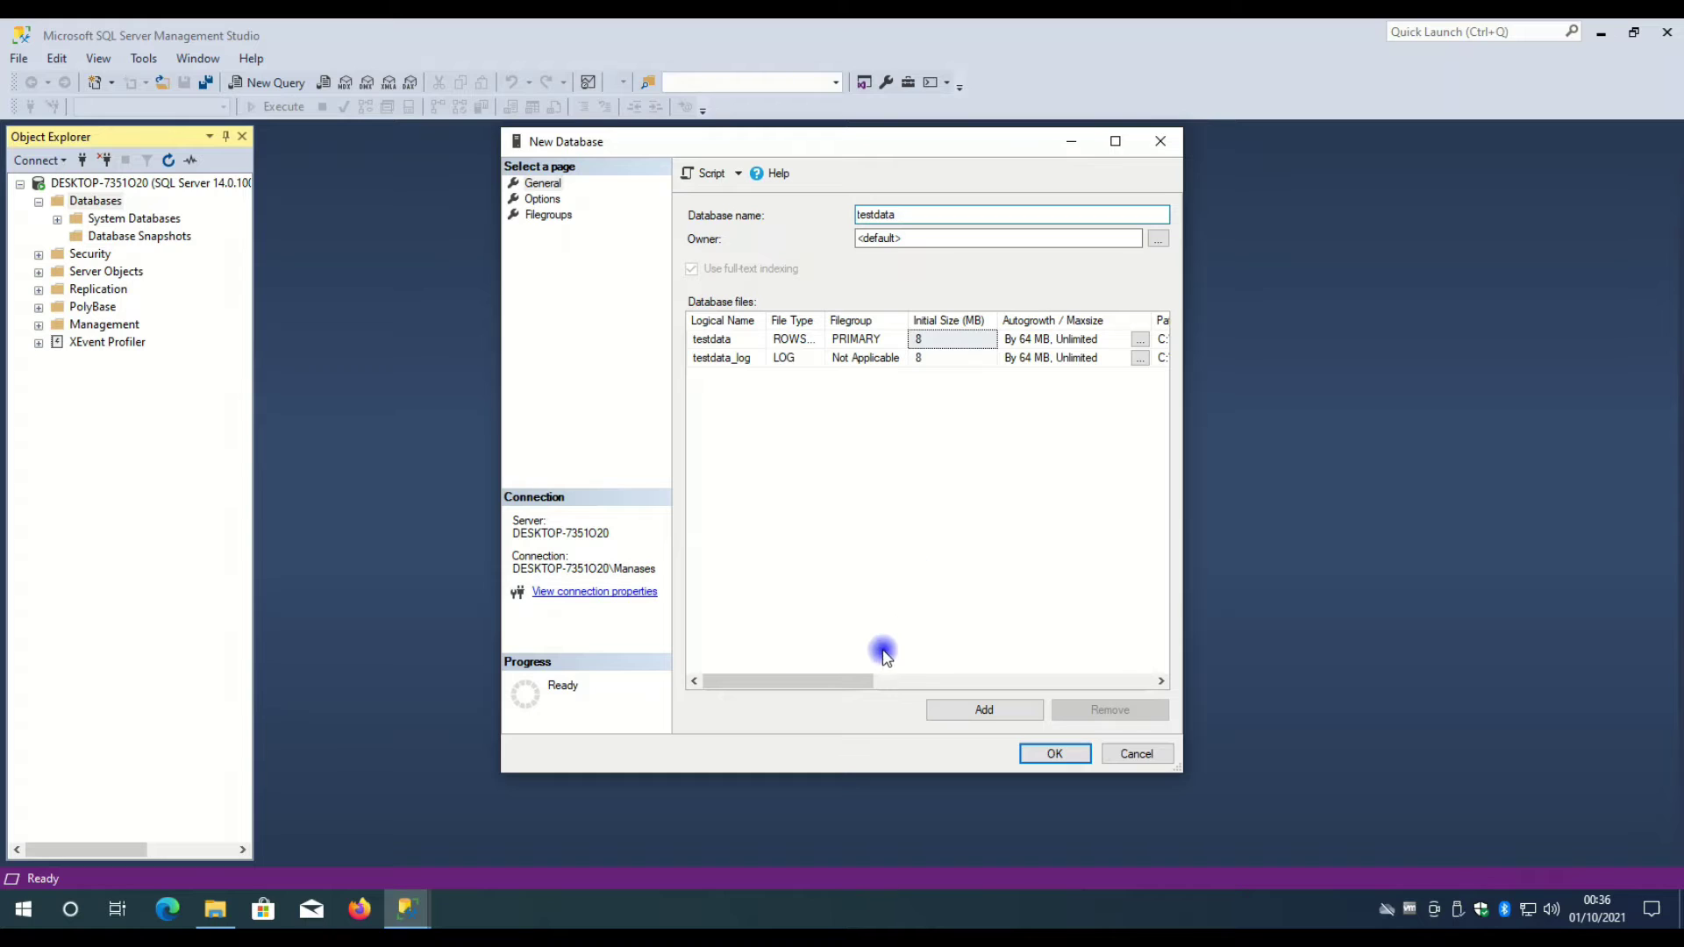
{"action": "left_click_drag", "start_coordinate": [838, 682], "coordinate": [801, 682]}
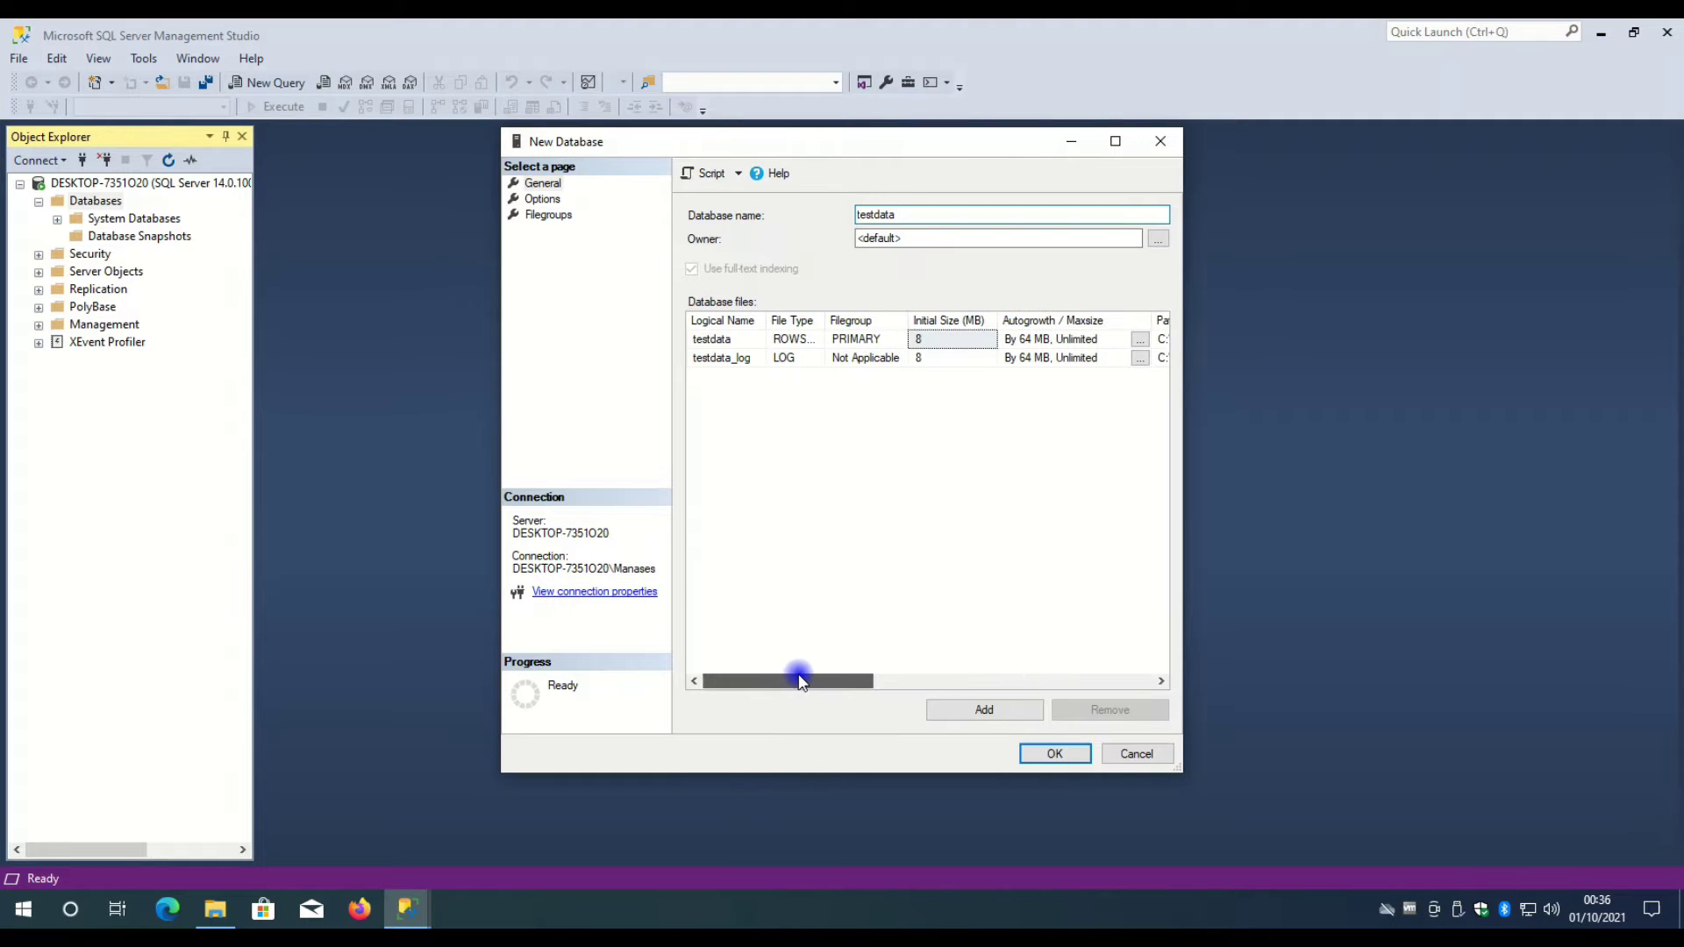
{"action": "left_click", "coordinate": [858, 508]}
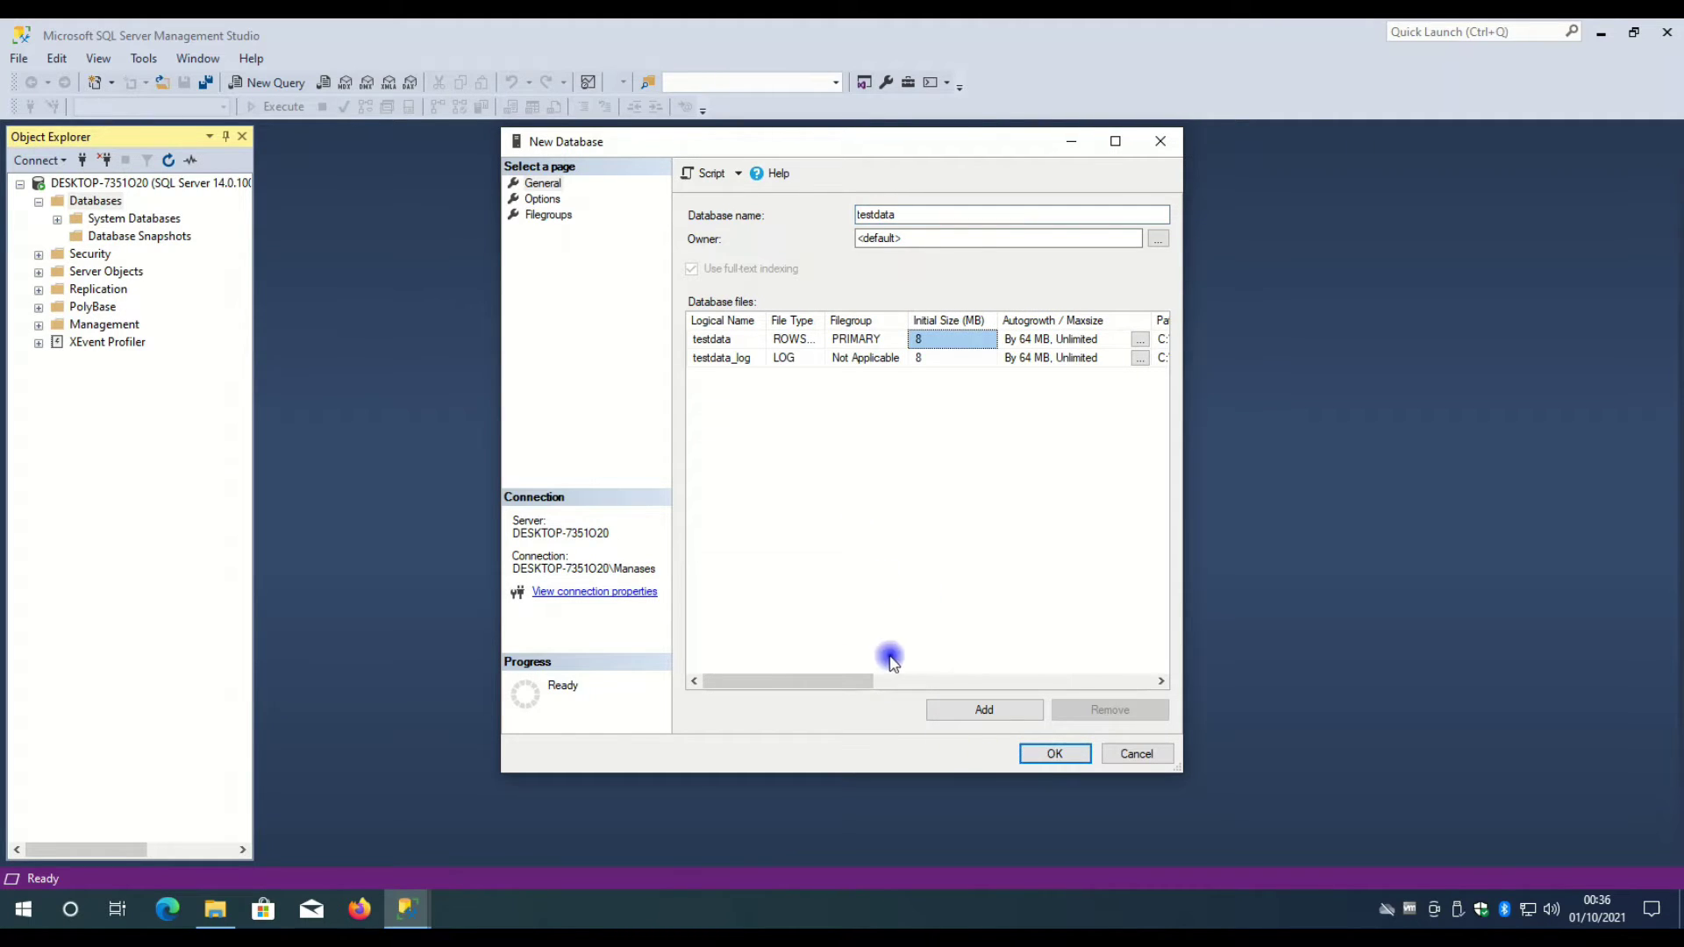
{"action": "left_click", "coordinate": [1055, 755]}
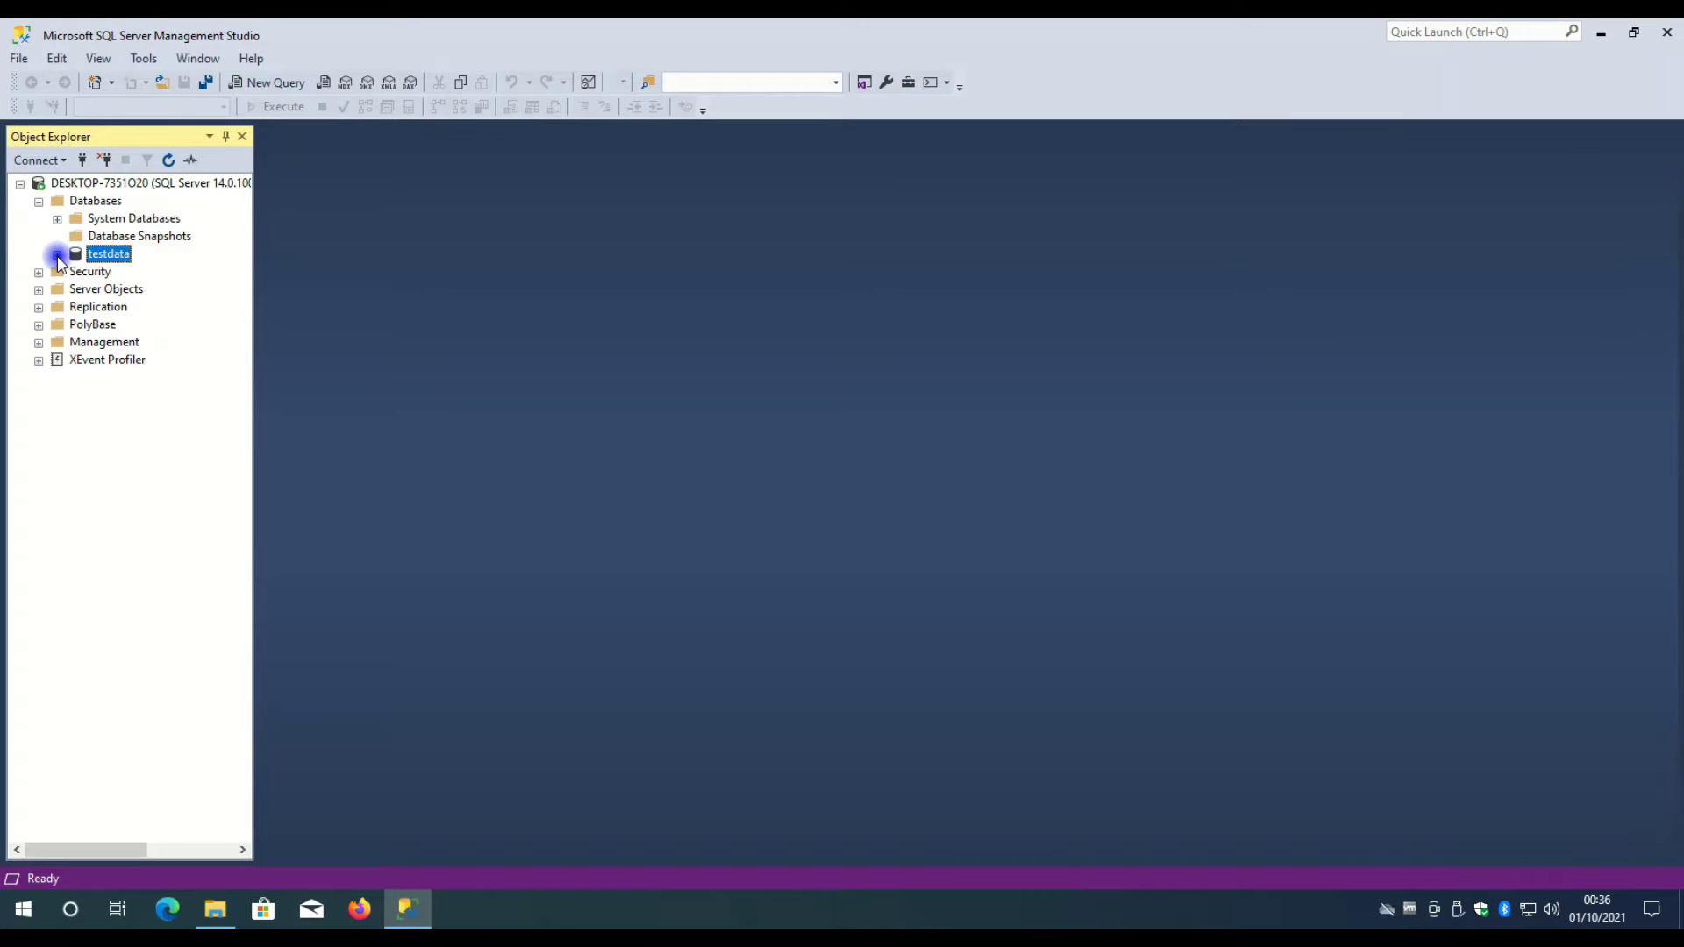
- Expand testdata's Tables folder and start a new table with New > Table
{"action": "left_click", "coordinate": [57, 256]}
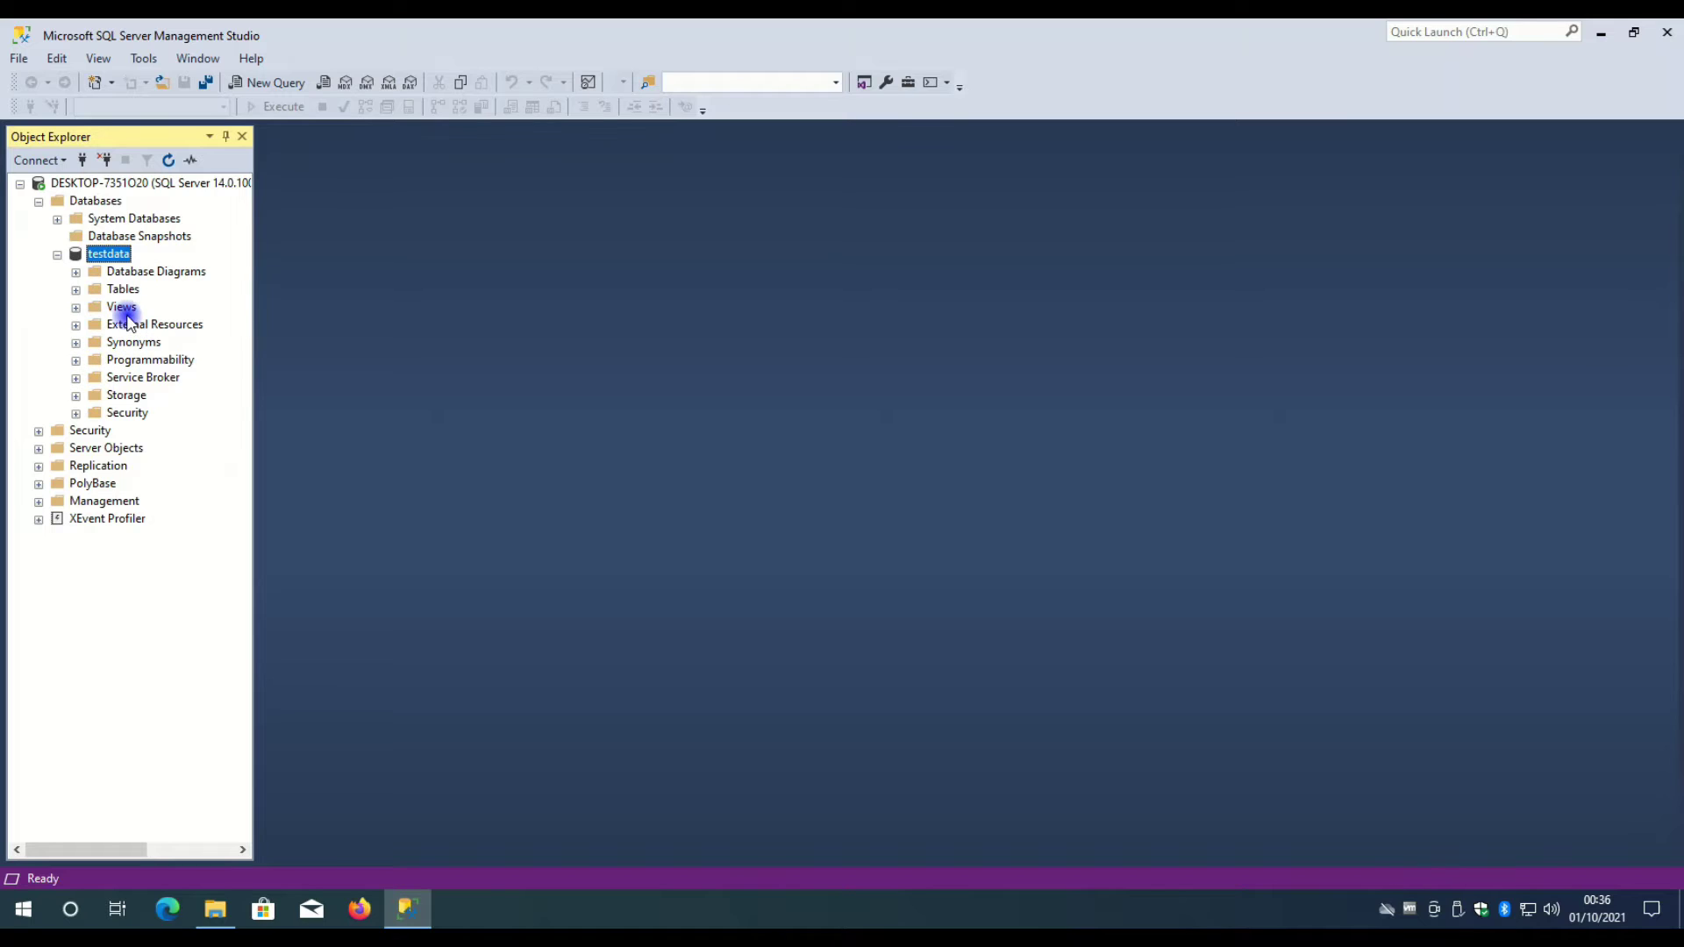
{"action": "left_click", "coordinate": [76, 290]}
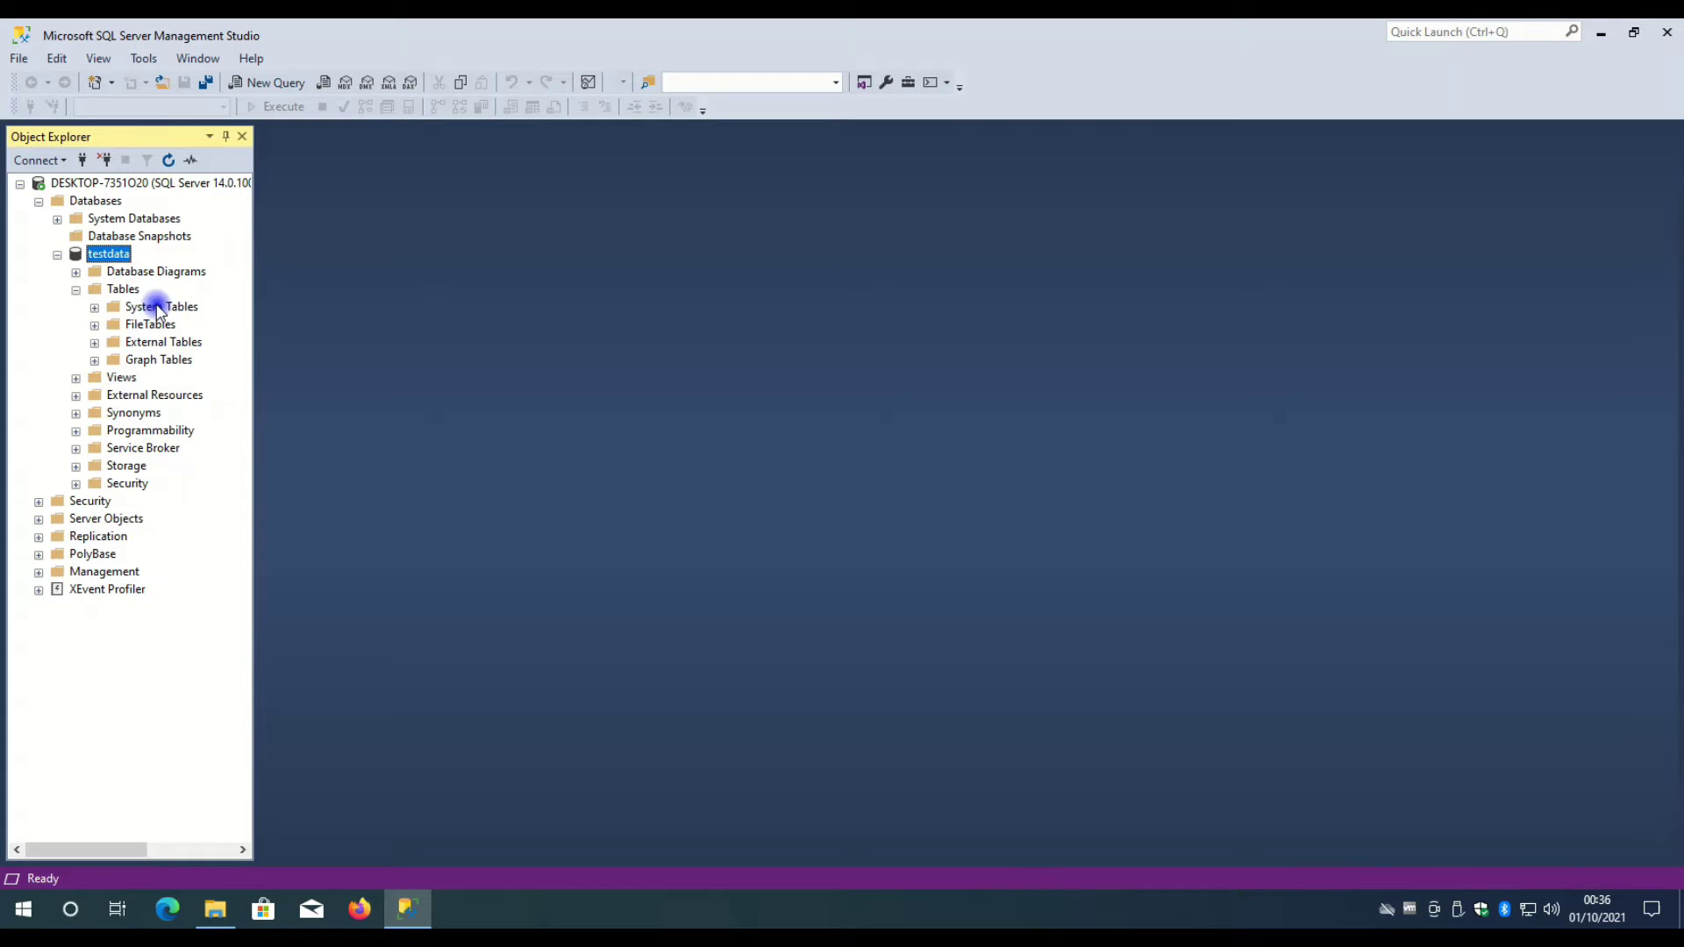
{"action": "left_click", "coordinate": [109, 292]}
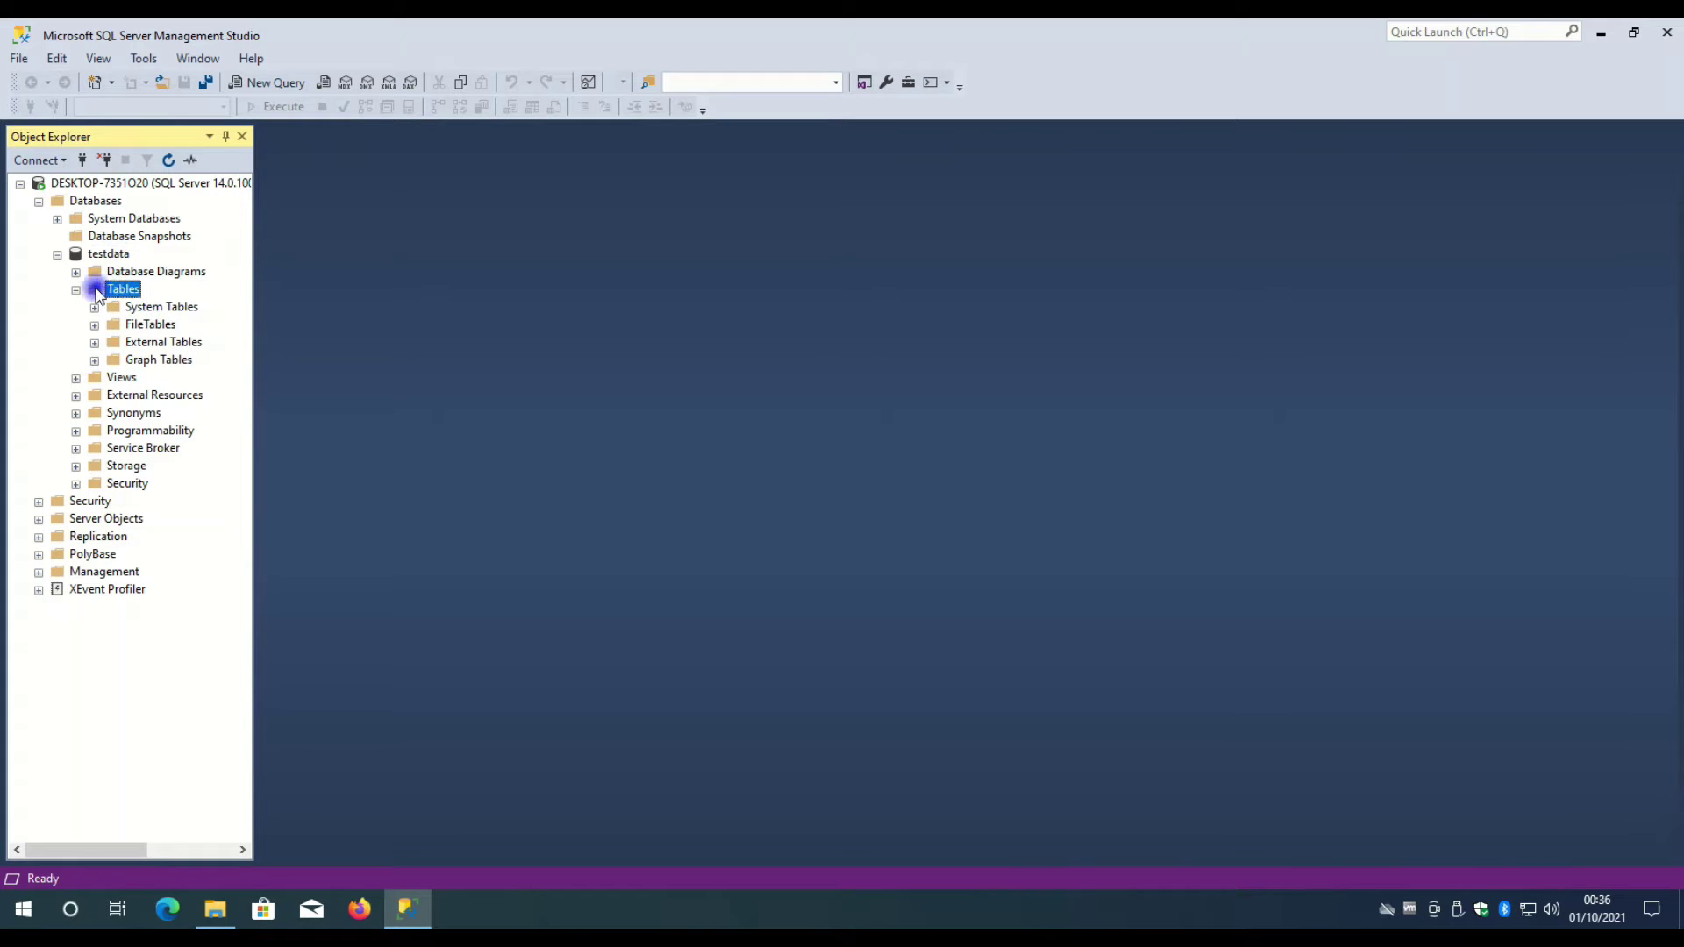
{"action": "right_click", "coordinate": [114, 290]}
{"action": "mouse_move", "coordinate": [195, 301]}
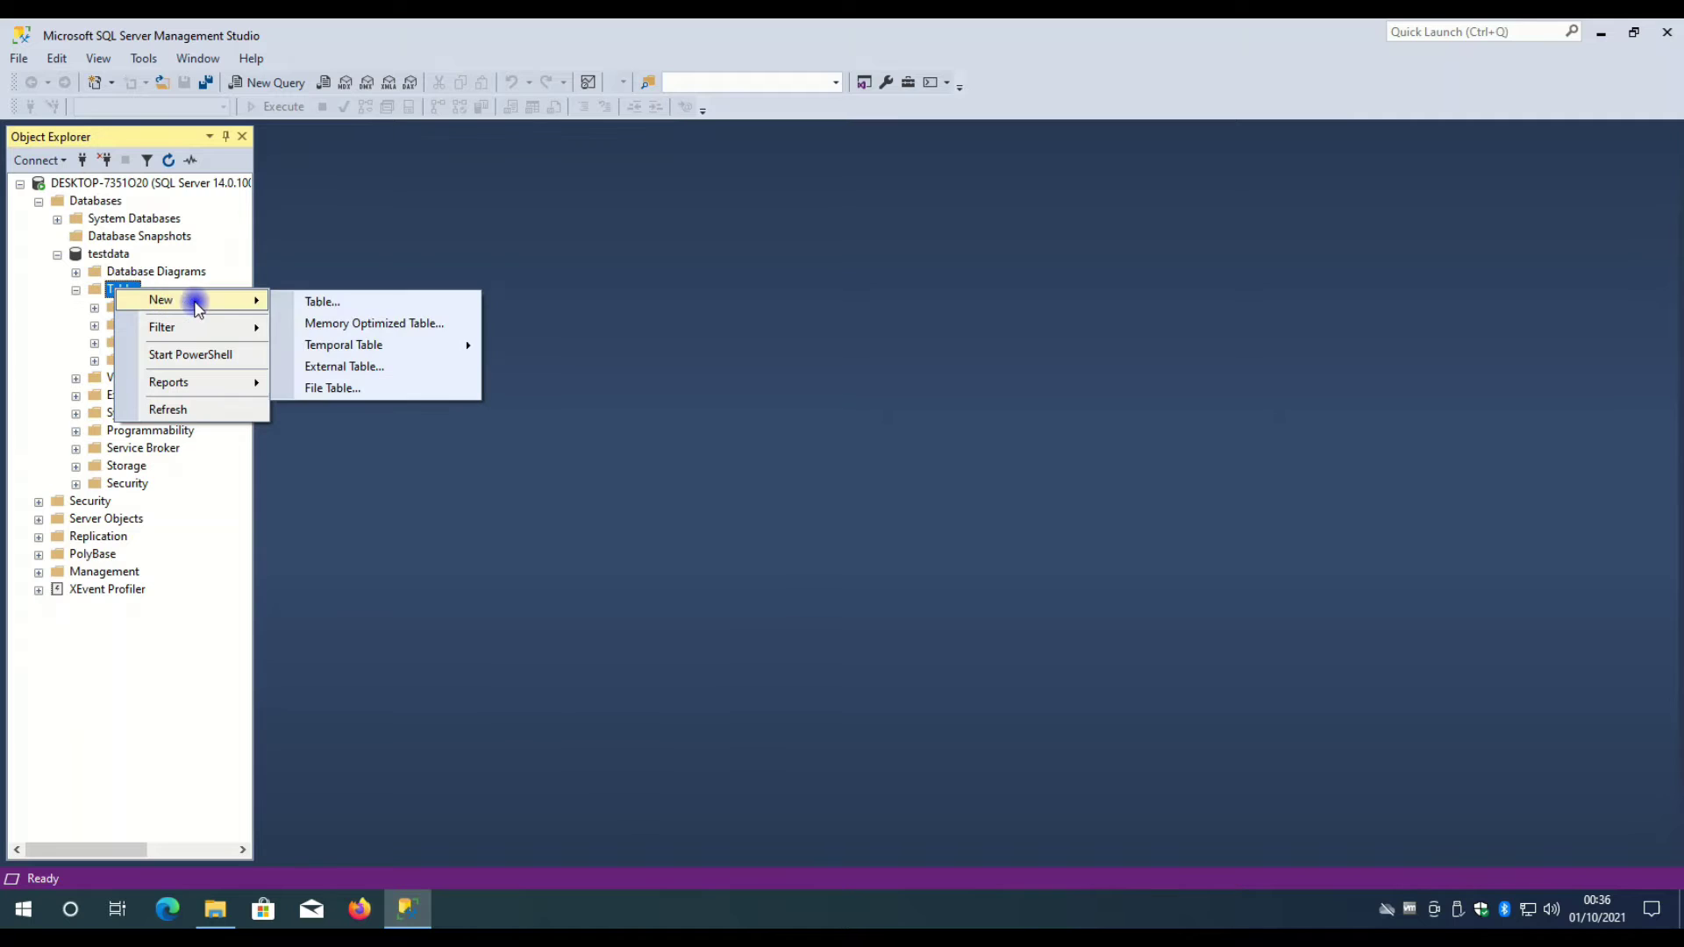
{"action": "left_click", "coordinate": [353, 304]}
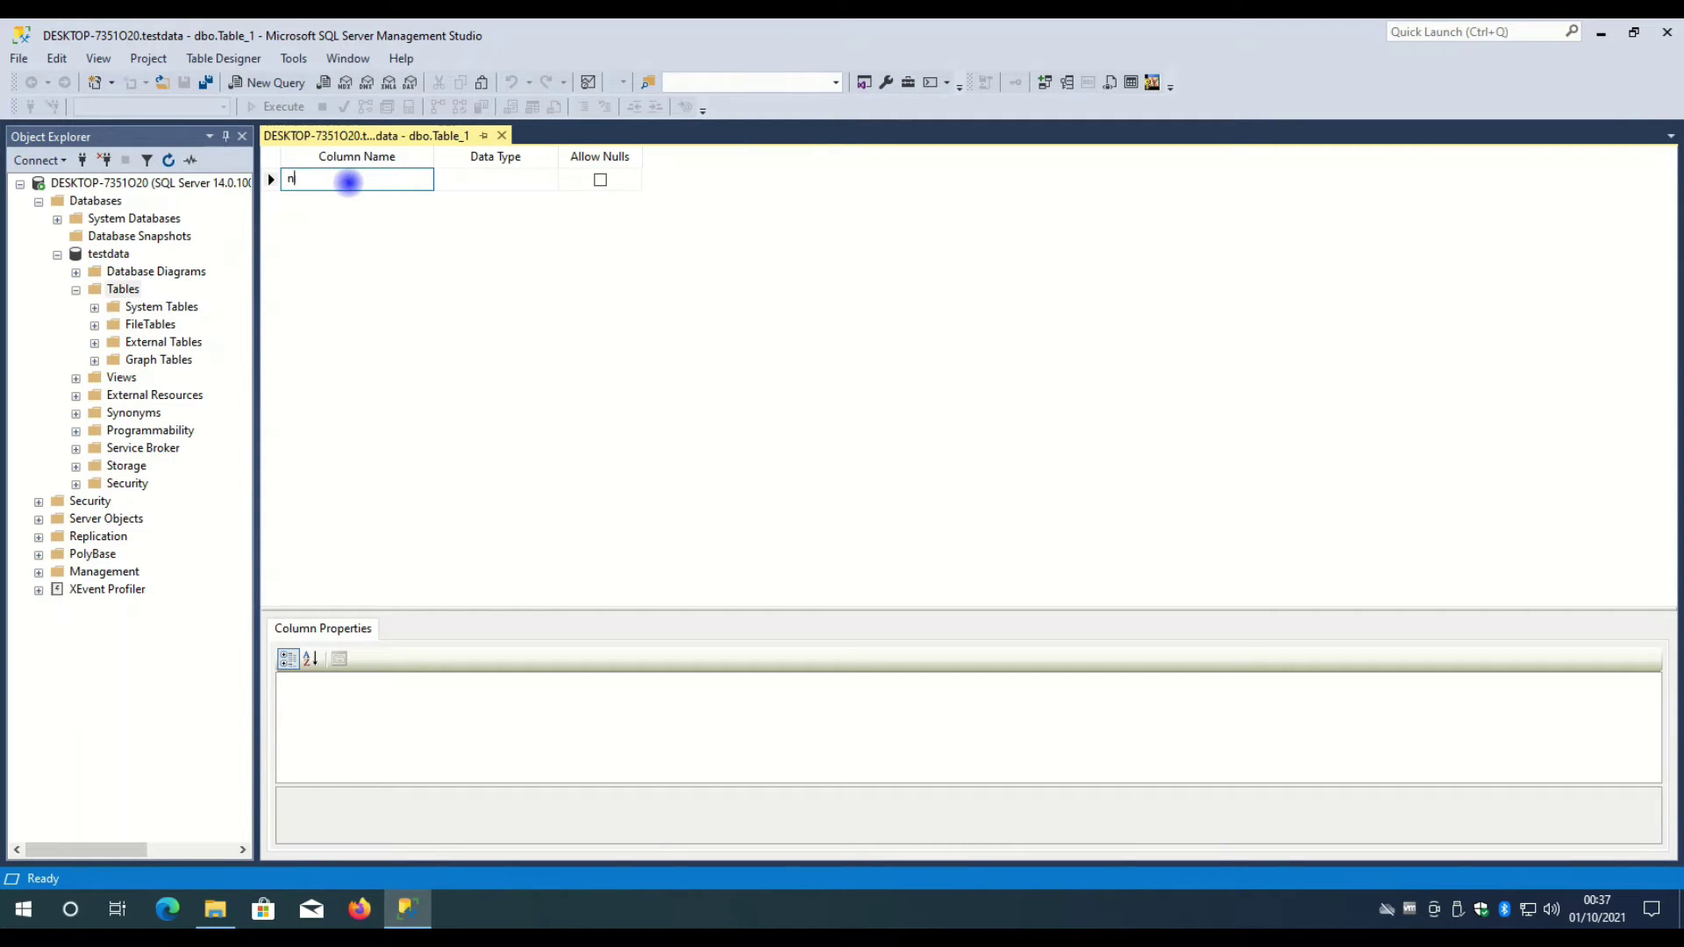
- Add userid and 'first name' columns to the table, both of type nvarchar(MAX)
{"action": "type", "text": "mes"}
{"action": "key", "text": "BackSpace"}
{"action": "key", "text": "BackSpace"}
{"action": "type", "text": "u"}
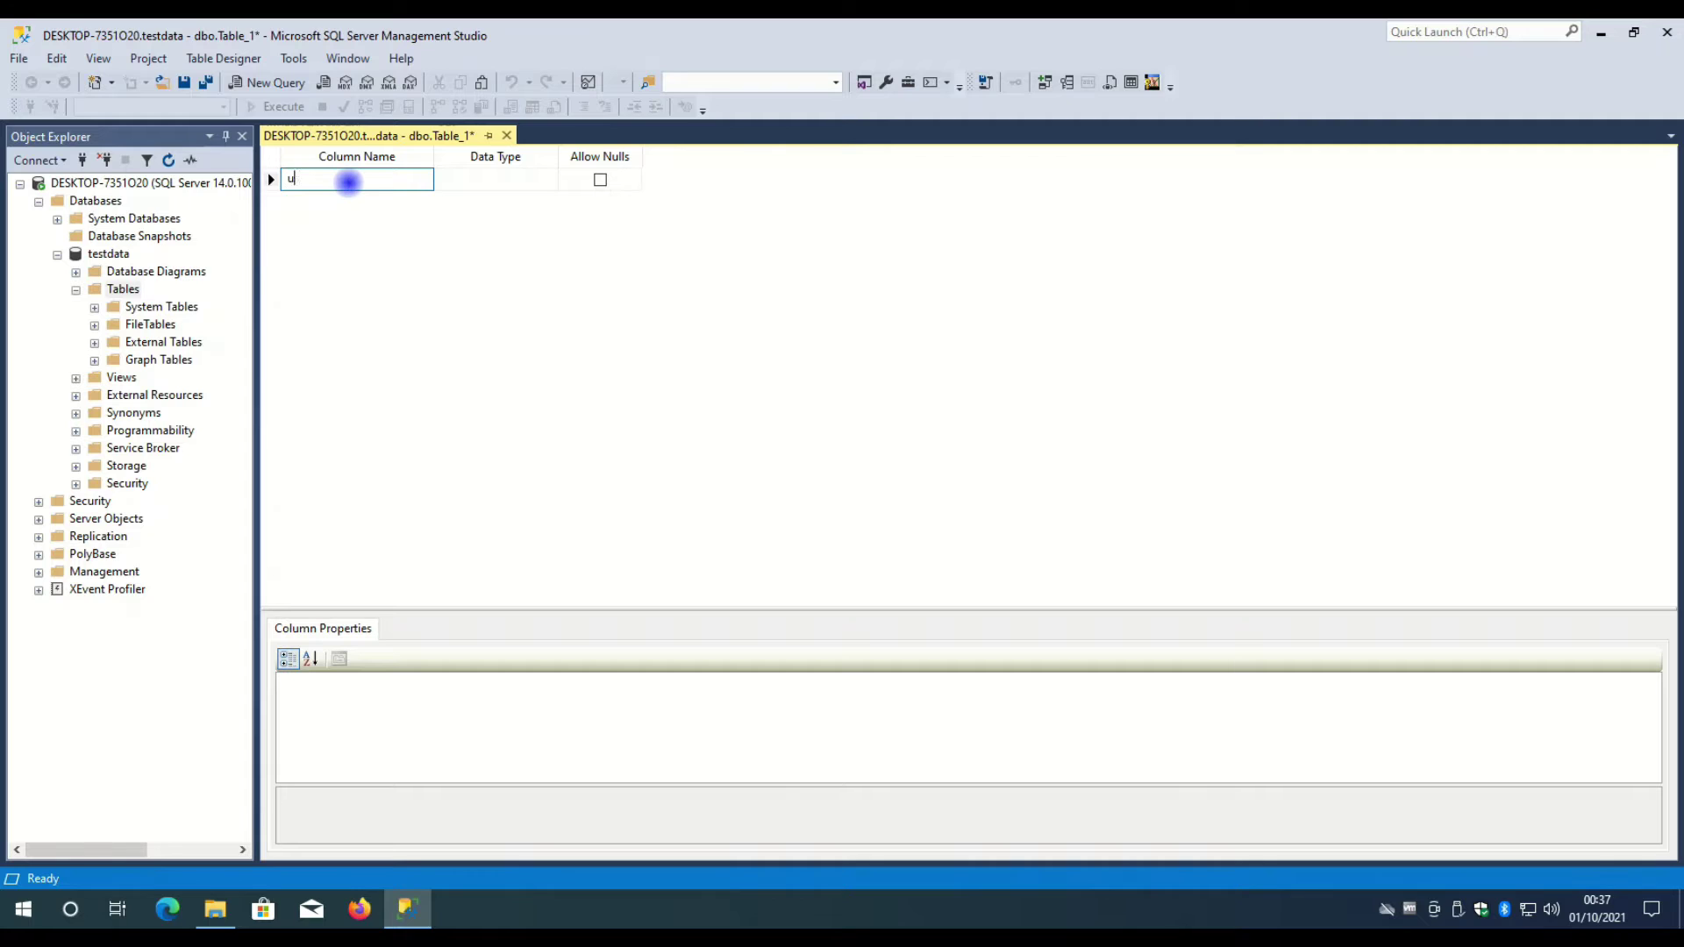
{"action": "type", "text": "serid"}
{"action": "left_click", "coordinate": [503, 179]}
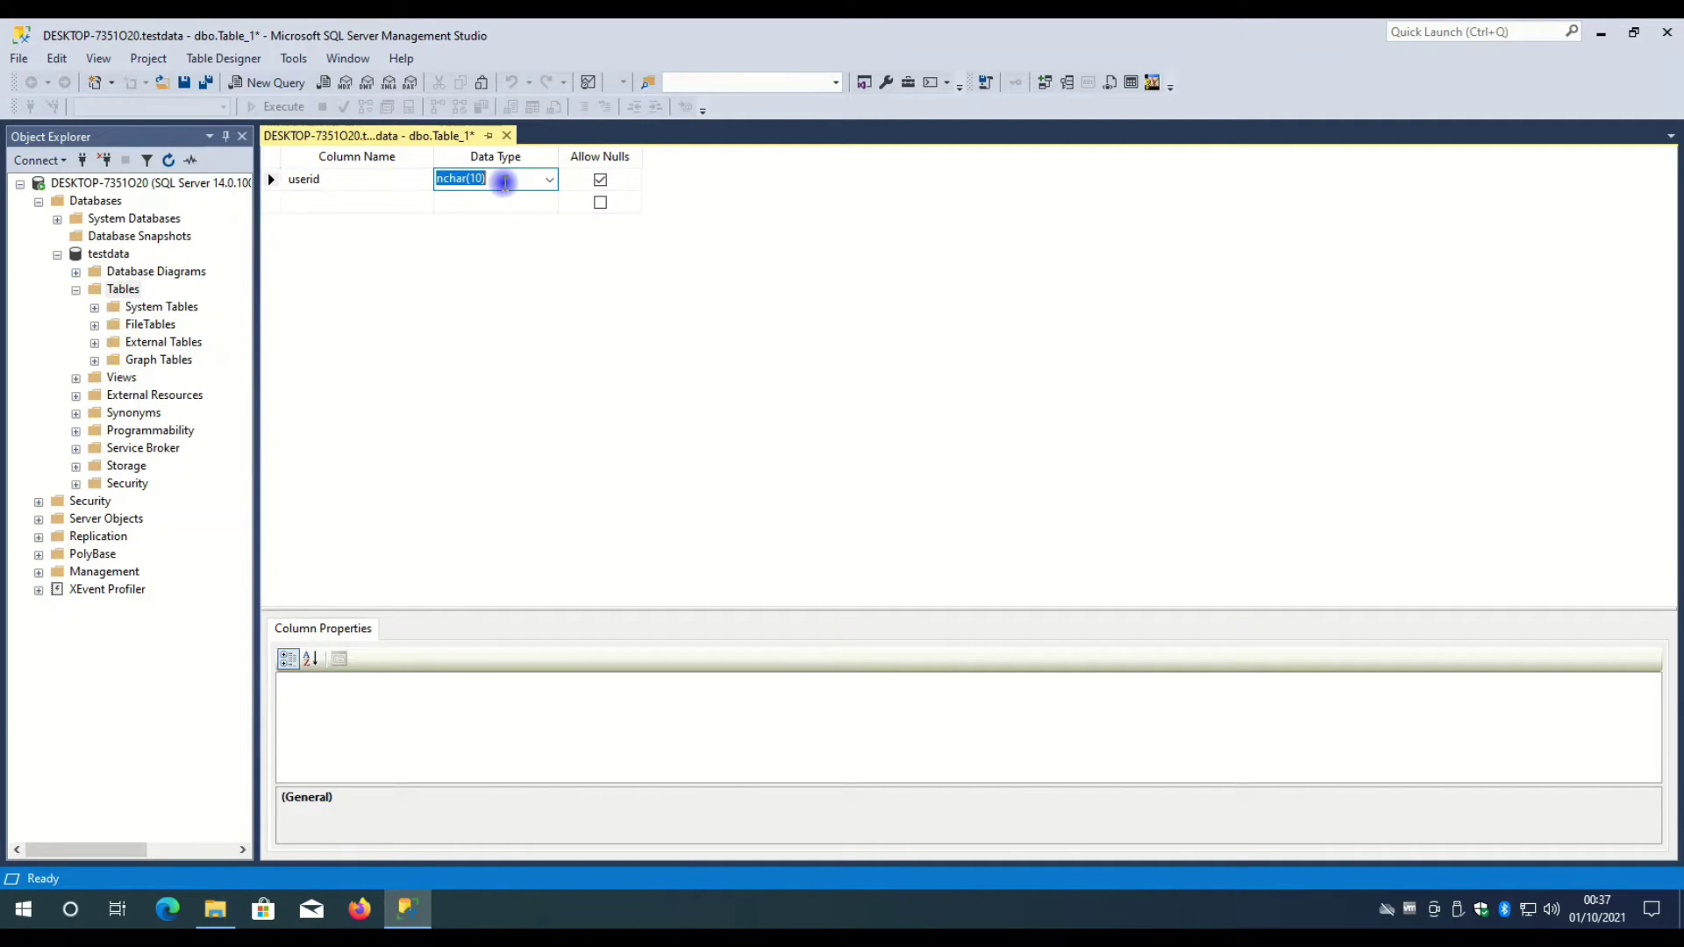
{"action": "left_click", "coordinate": [549, 181]}
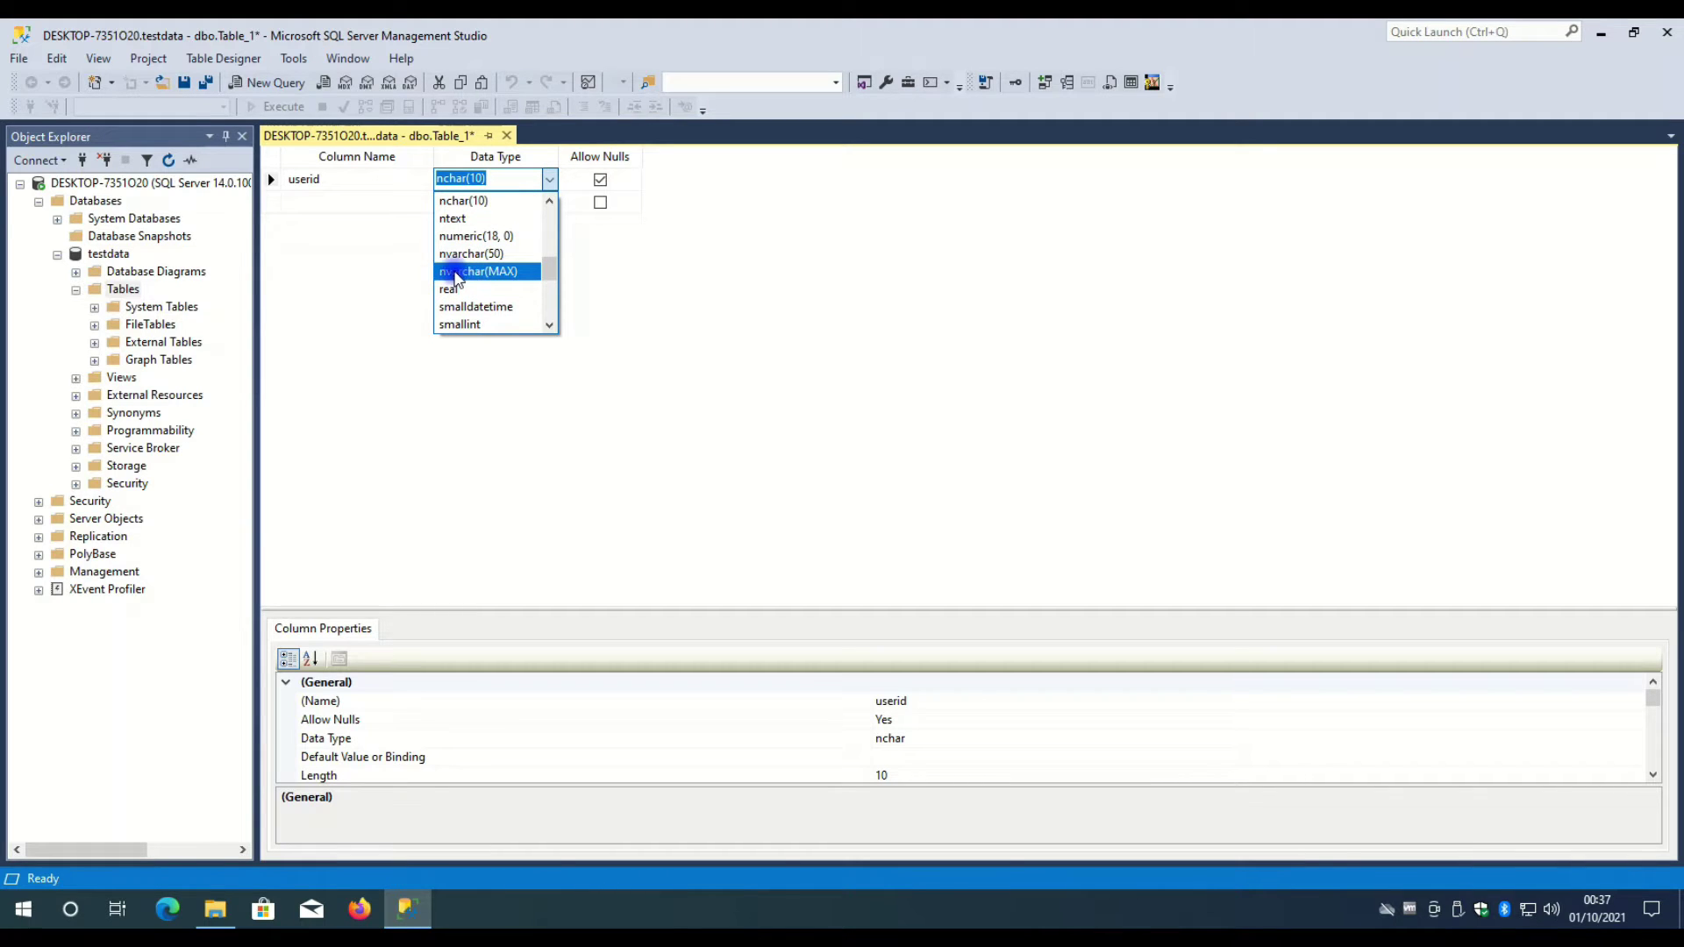
{"action": "left_click", "coordinate": [478, 274]}
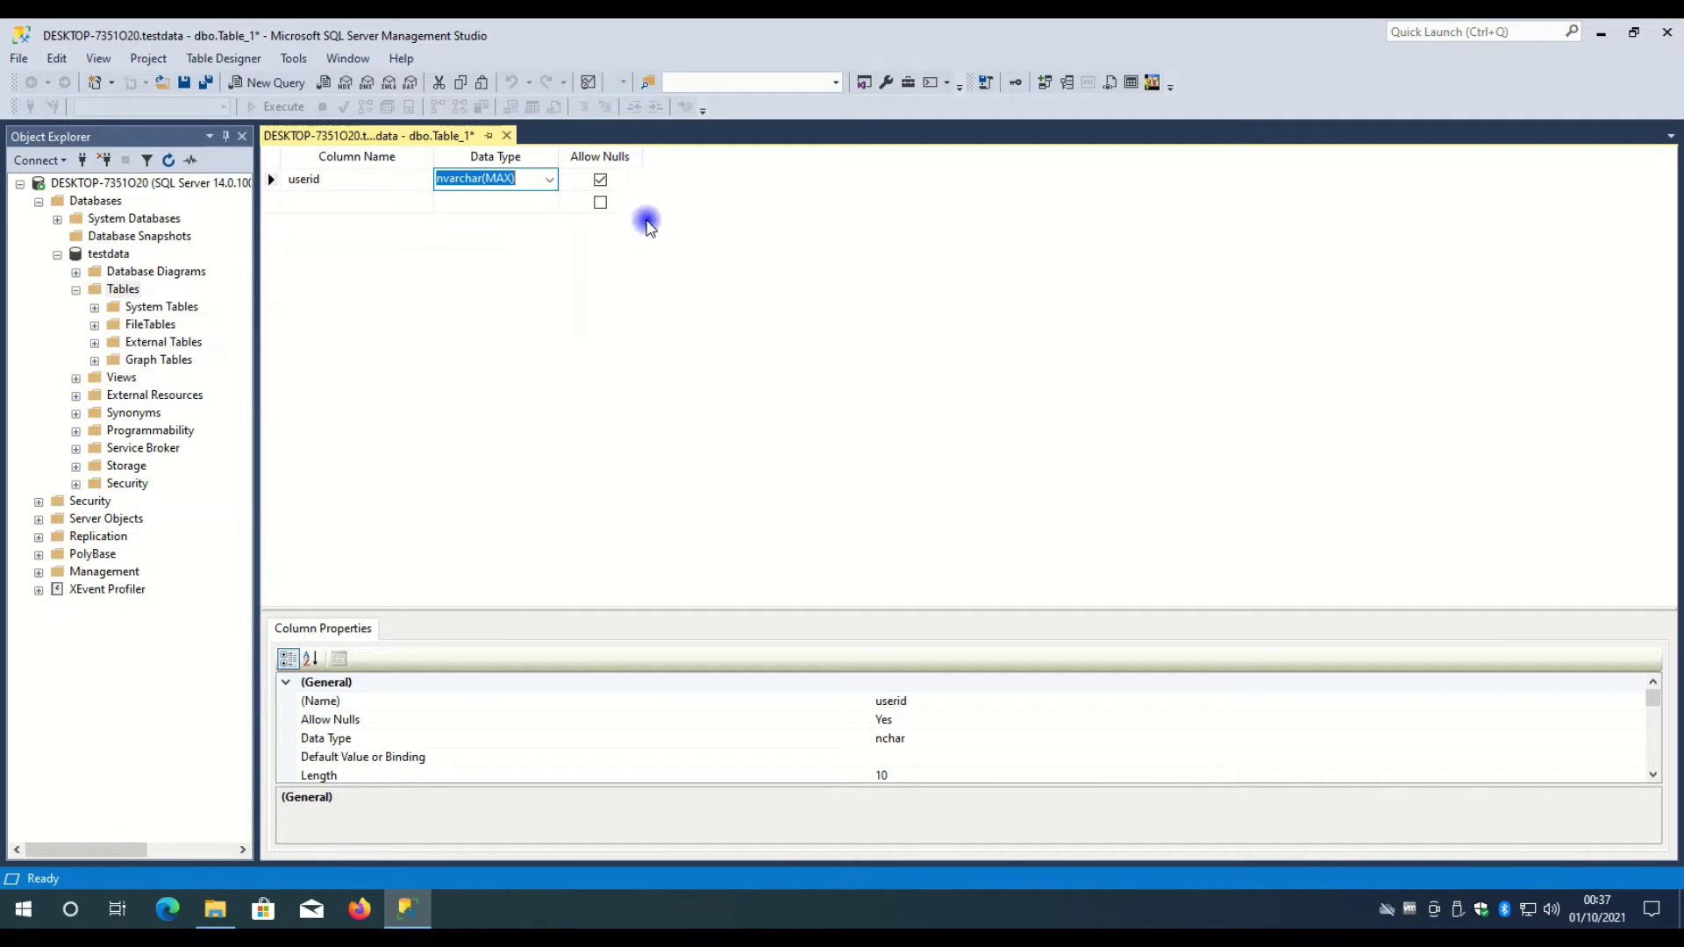
{"action": "left_click", "coordinate": [325, 203]}
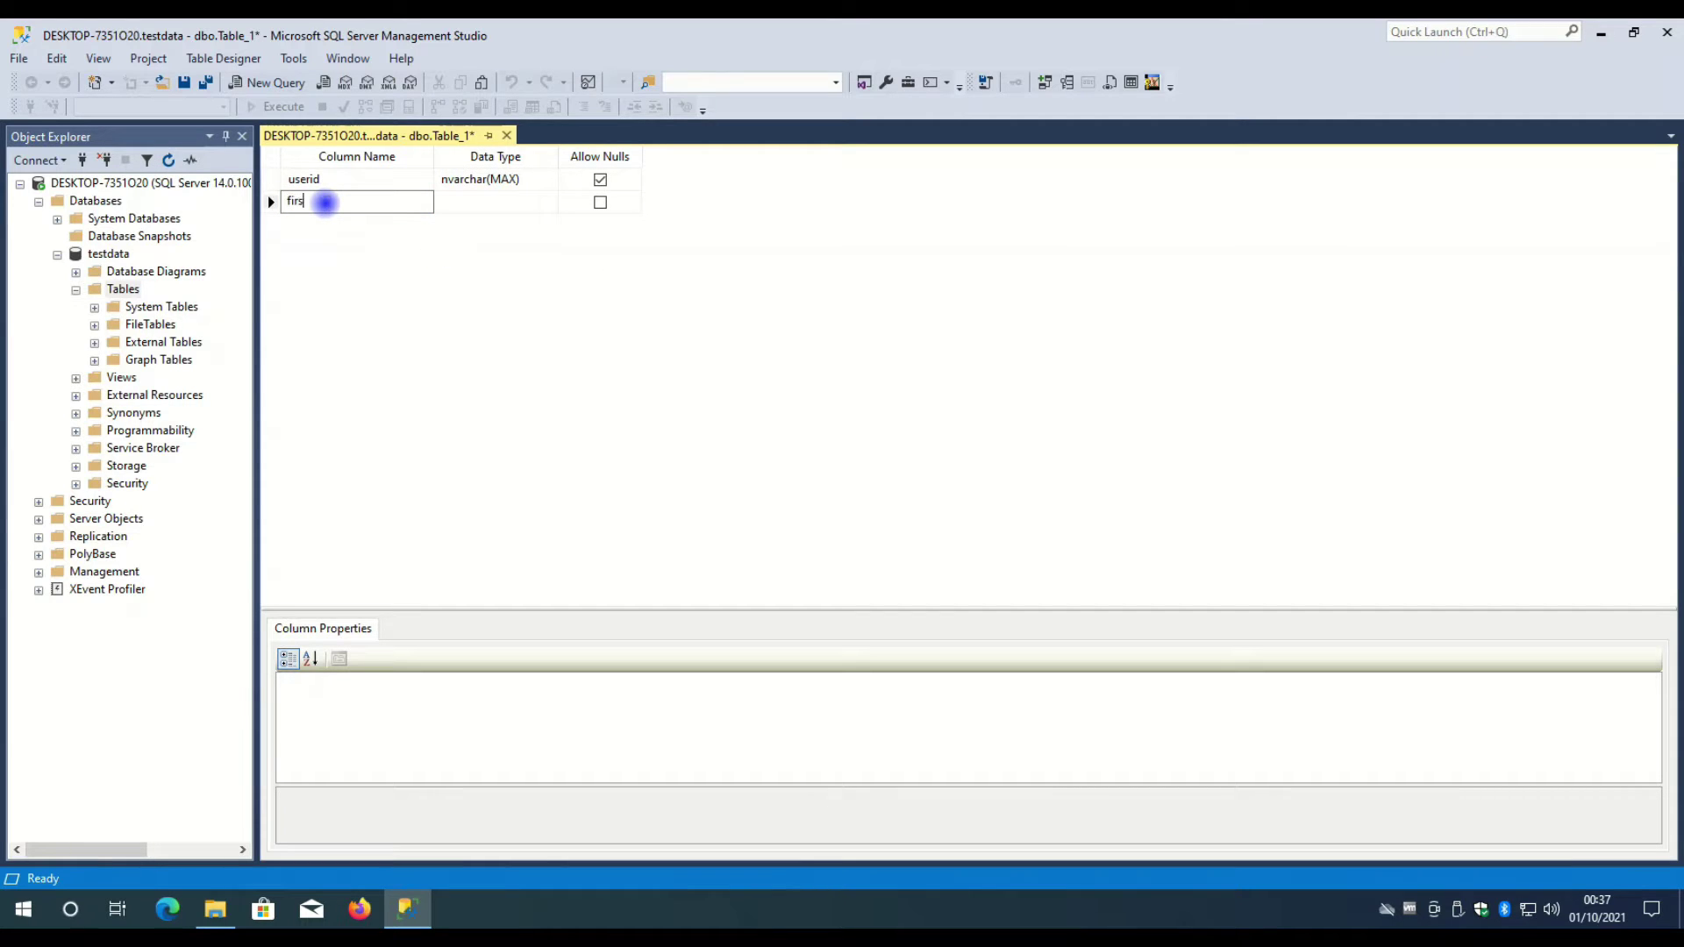
{"action": "type", "text": "first name"}
{"action": "left_click", "coordinate": [491, 201]}
{"action": "left_click", "coordinate": [550, 201]}
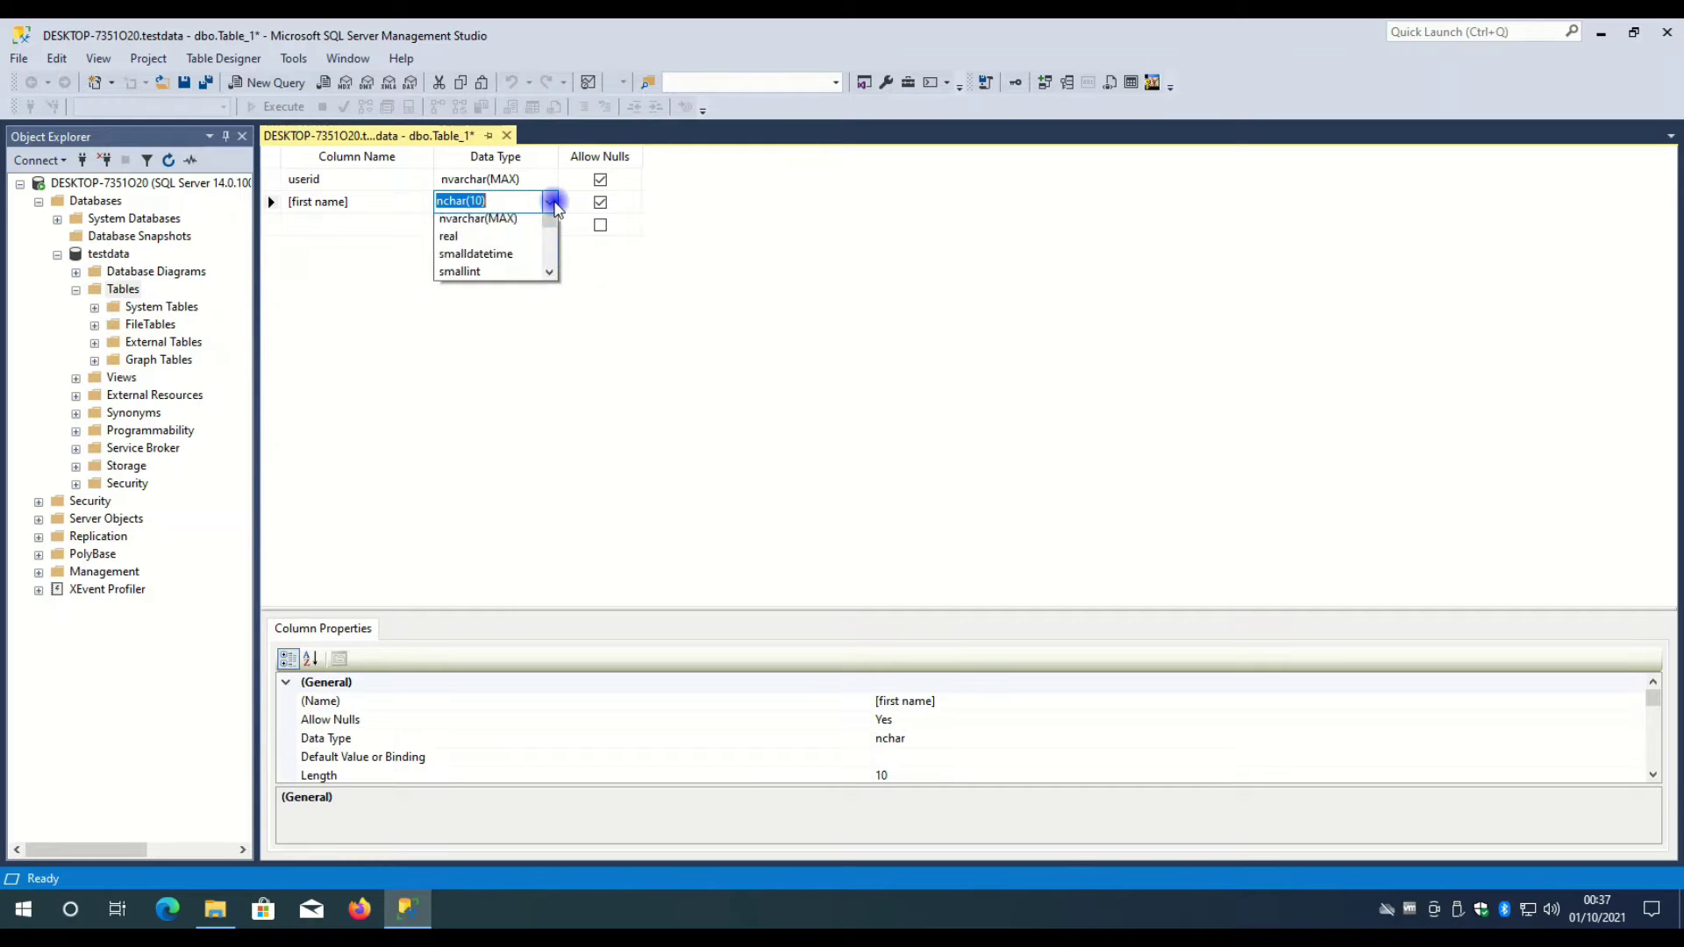
{"action": "left_click", "coordinate": [478, 294]}
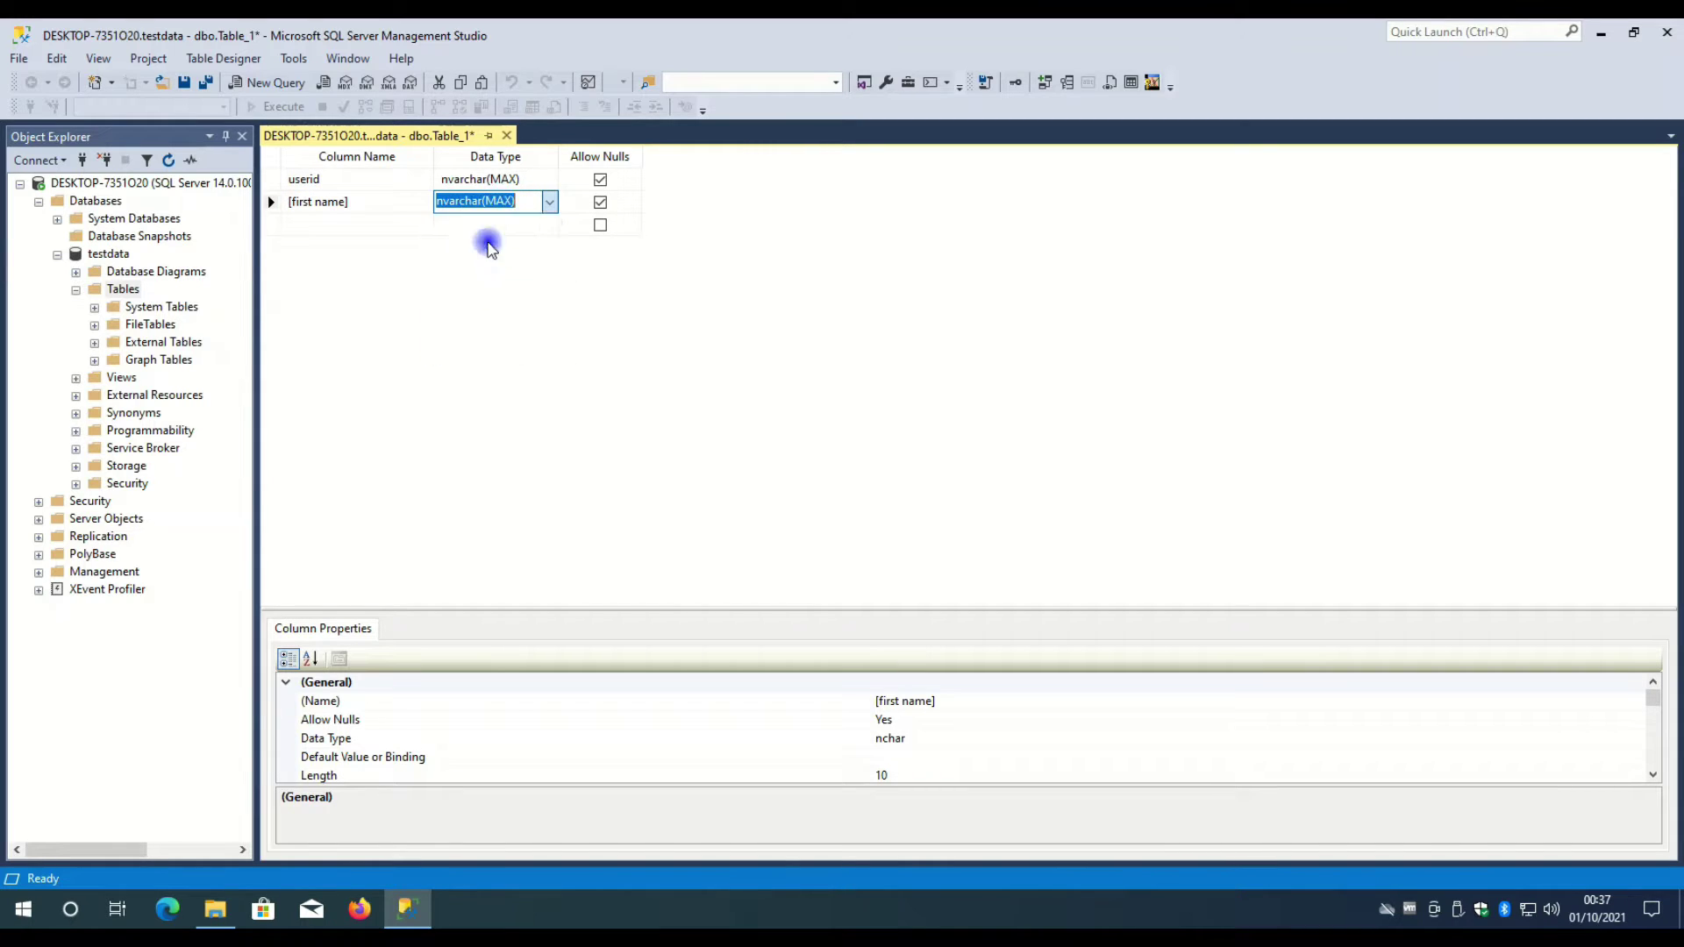
- Change userid to numeric(18, 0) and add a third column named 'last name'
{"action": "left_click", "coordinate": [482, 178]}
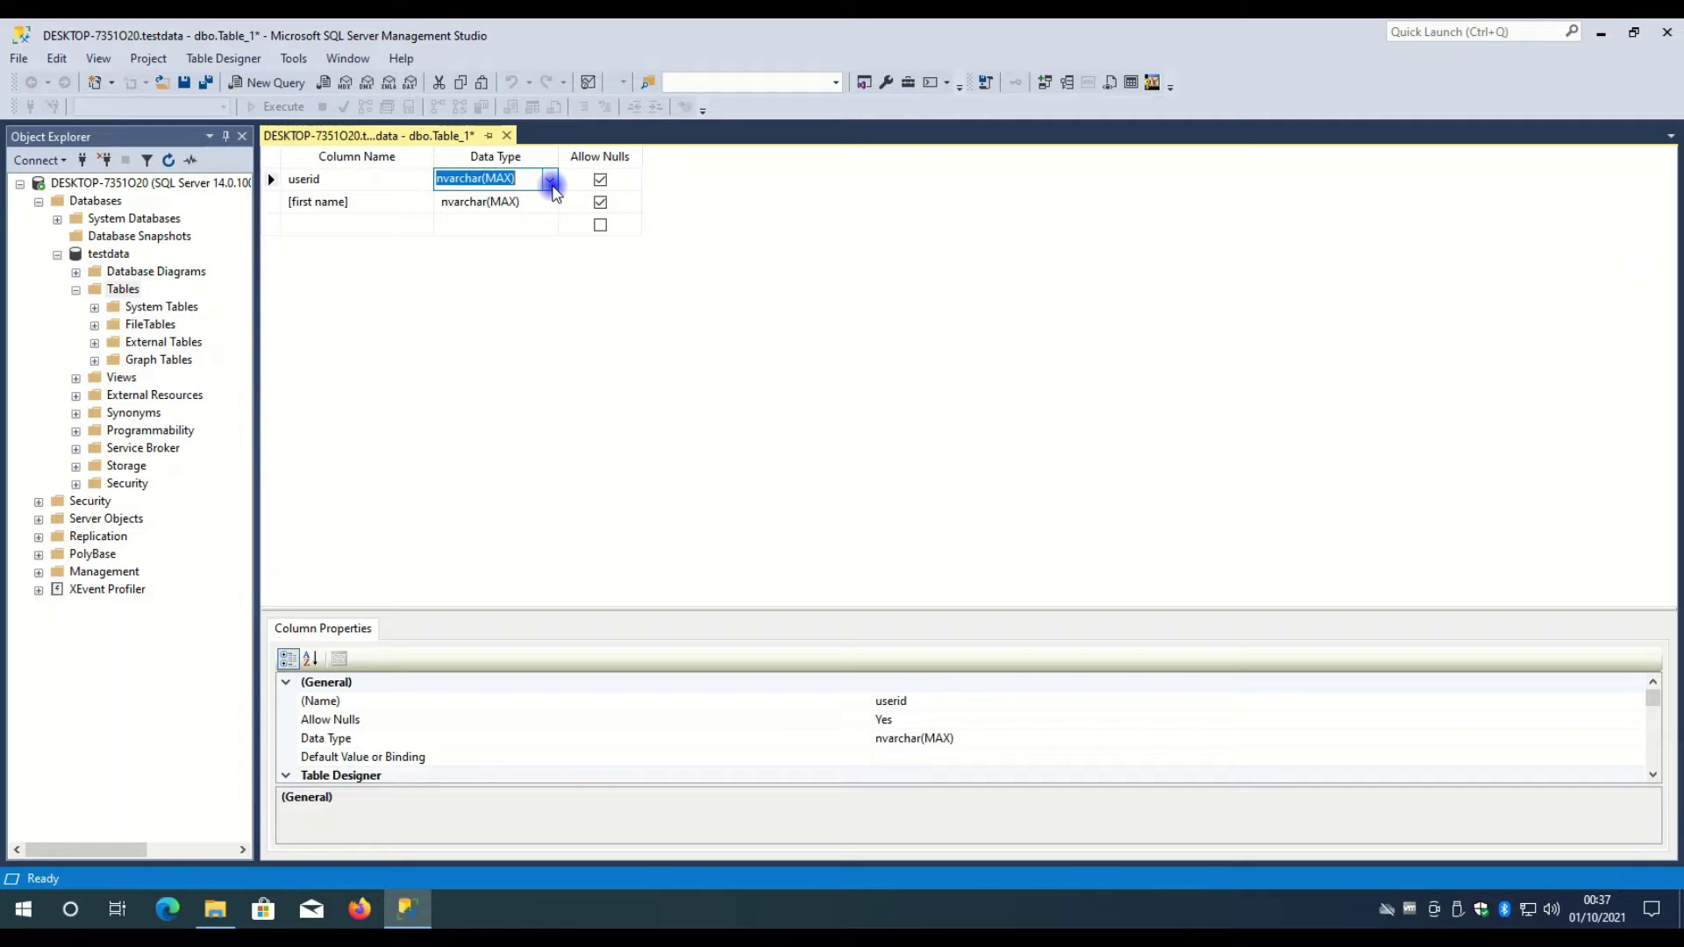
{"action": "left_click", "coordinate": [549, 180]}
{"action": "scroll", "coordinate": [500, 308], "scroll_direction": "up", "scroll_amount": 6}
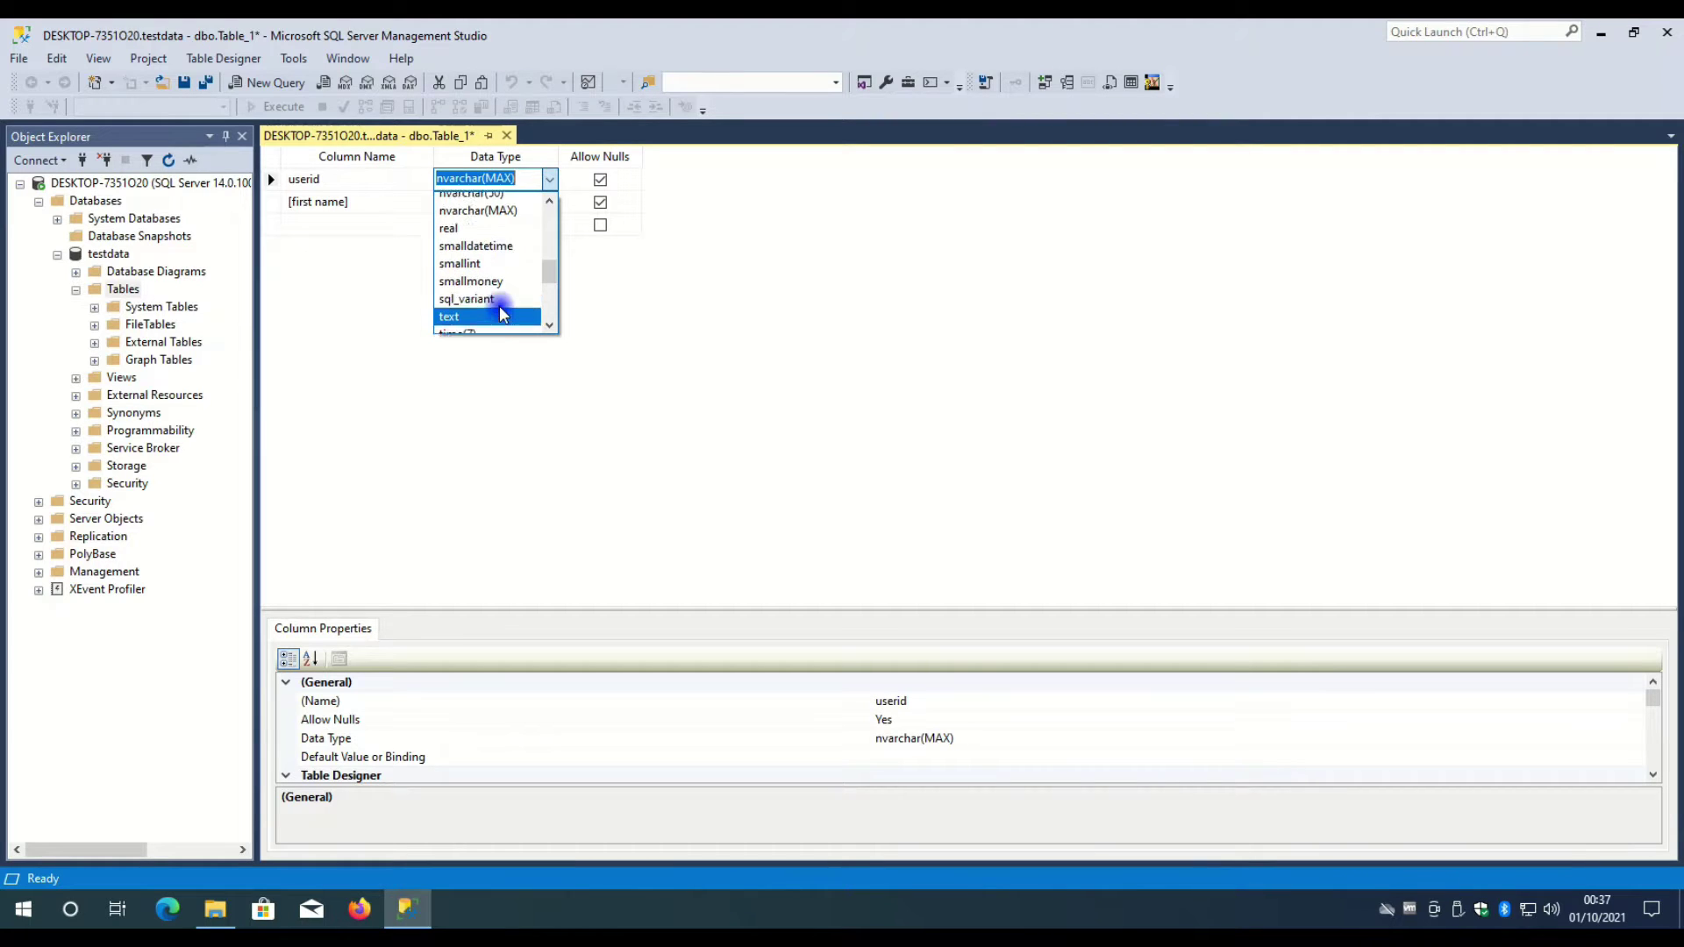
{"action": "scroll", "coordinate": [502, 313], "scroll_direction": "up", "scroll_amount": 1}
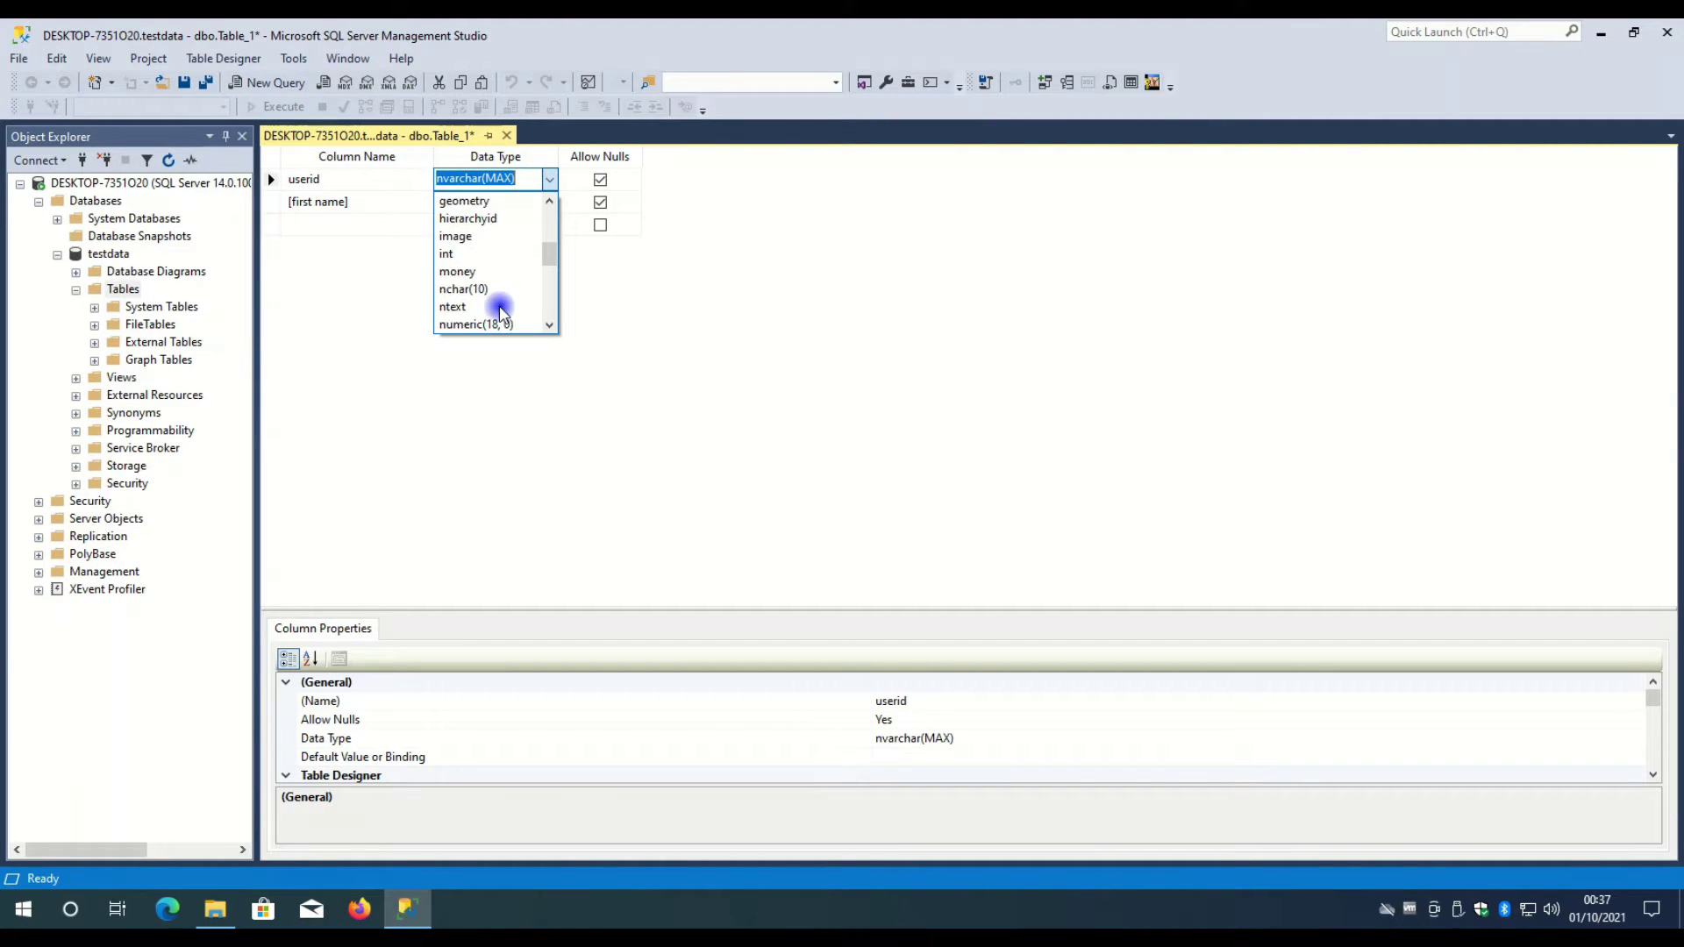
{"action": "scroll", "coordinate": [496, 327], "scroll_direction": "up", "scroll_amount": 1}
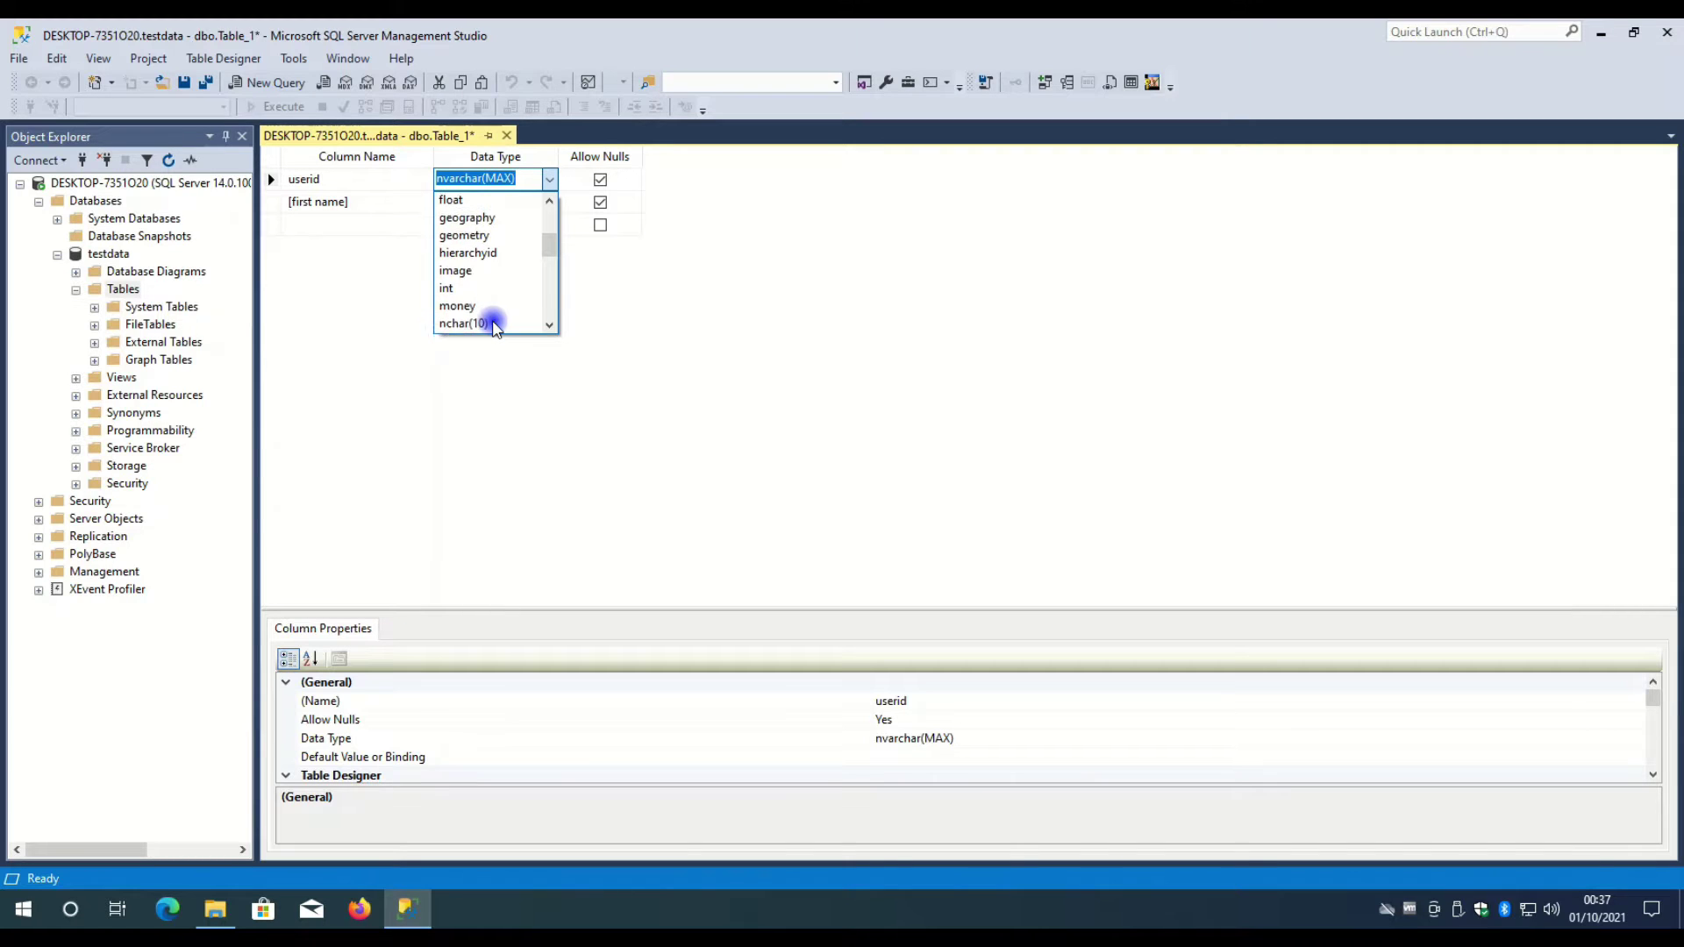
{"action": "scroll", "coordinate": [495, 327], "scroll_direction": "up", "scroll_amount": 3}
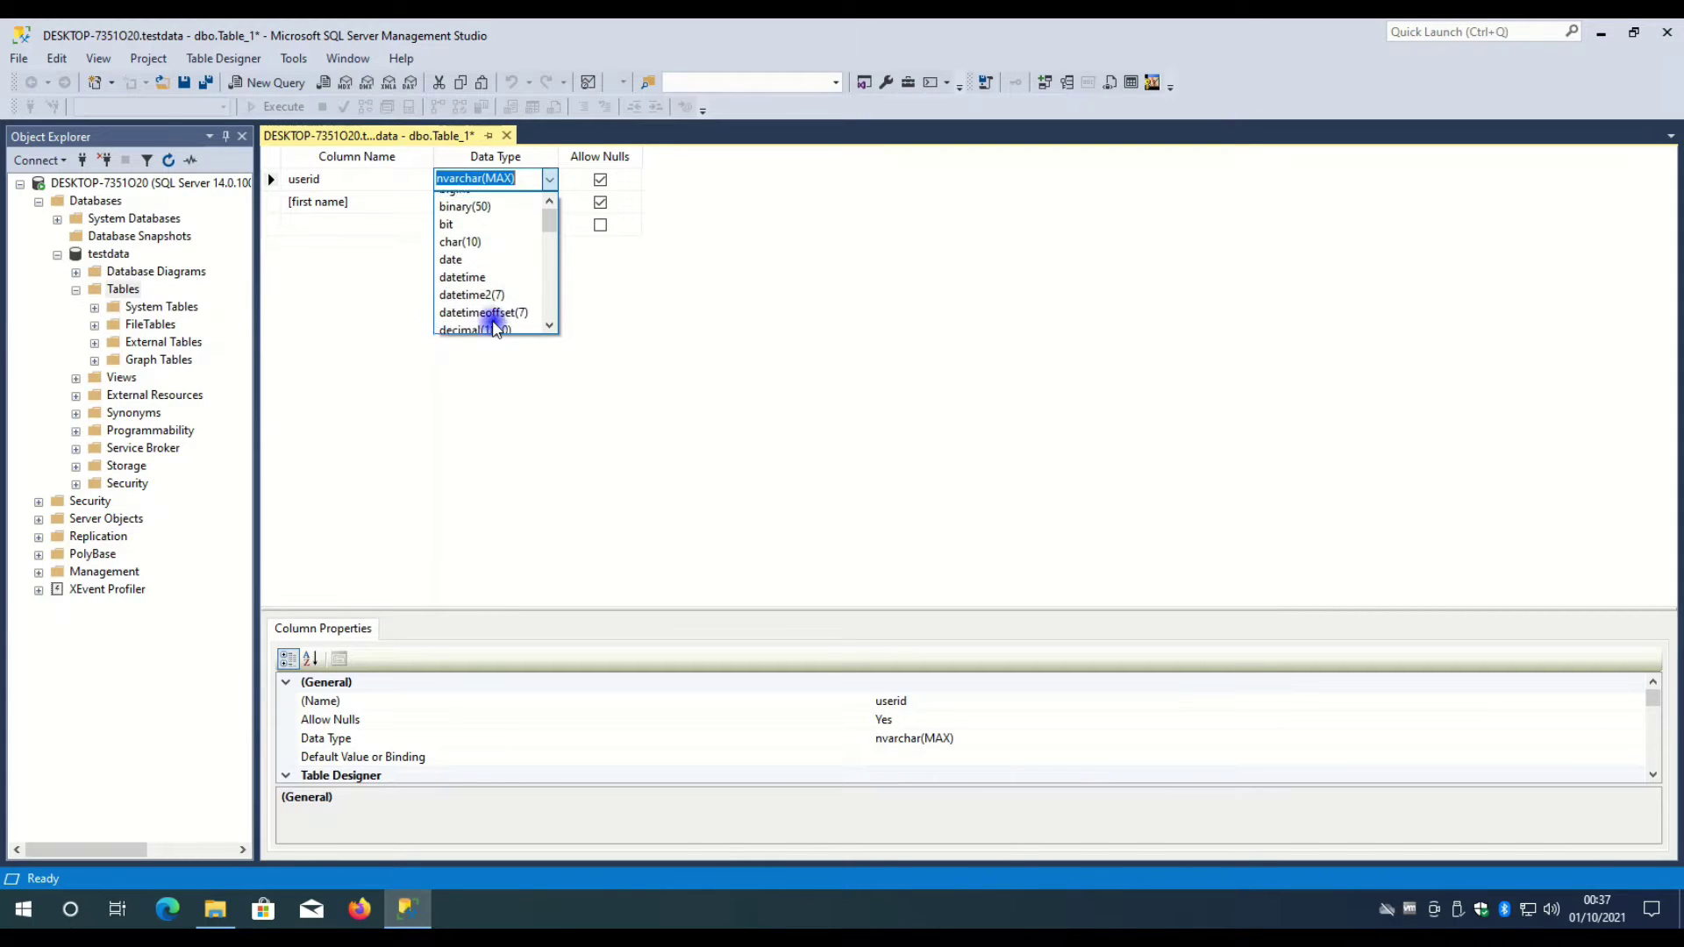
{"action": "scroll", "coordinate": [495, 326], "scroll_direction": "down", "scroll_amount": 3}
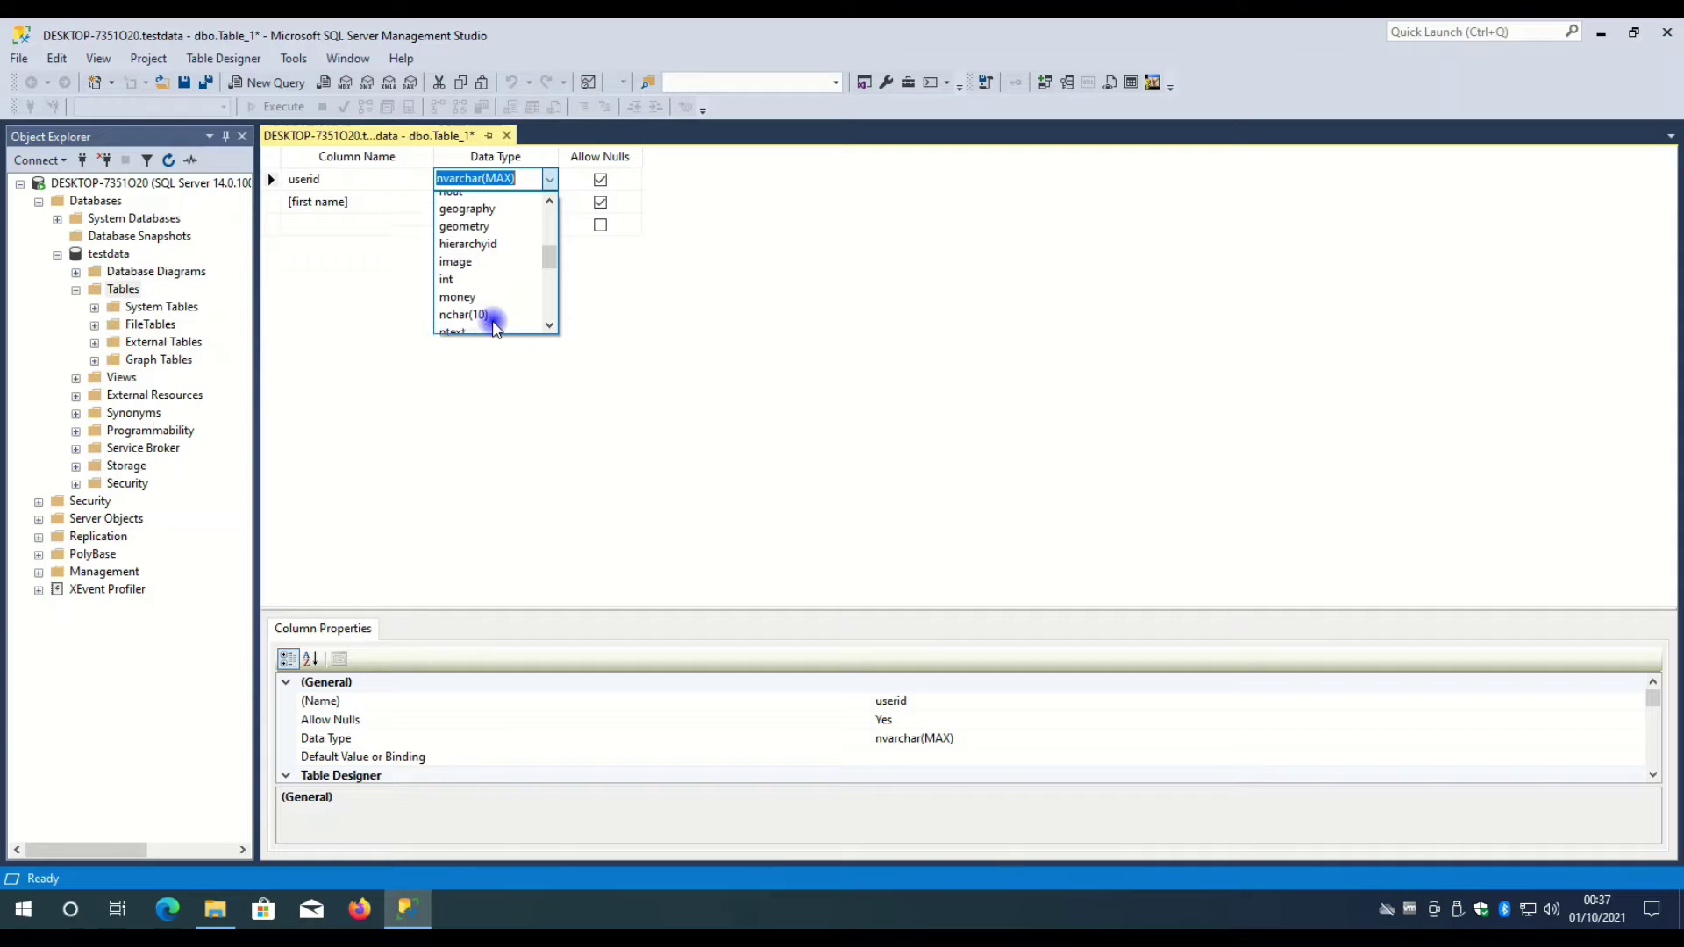
{"action": "scroll", "coordinate": [494, 327], "scroll_direction": "down", "scroll_amount": 1}
{"action": "left_click", "coordinate": [488, 321]}
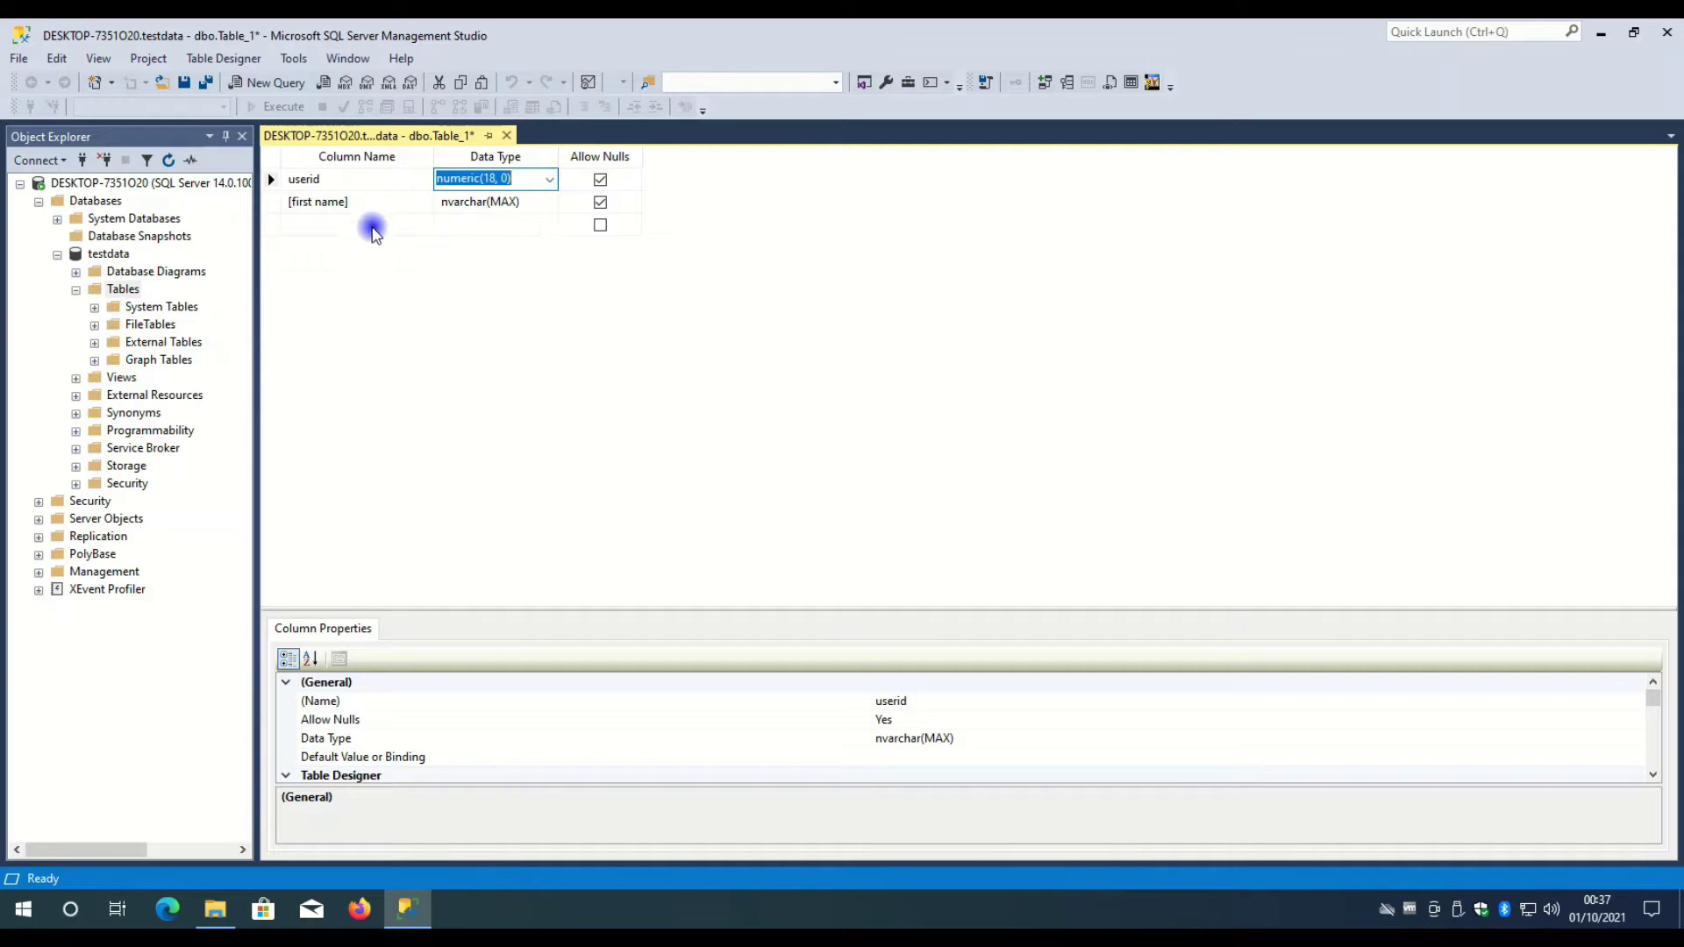
{"action": "left_click", "coordinate": [374, 230]}
{"action": "type", "text": "la"}
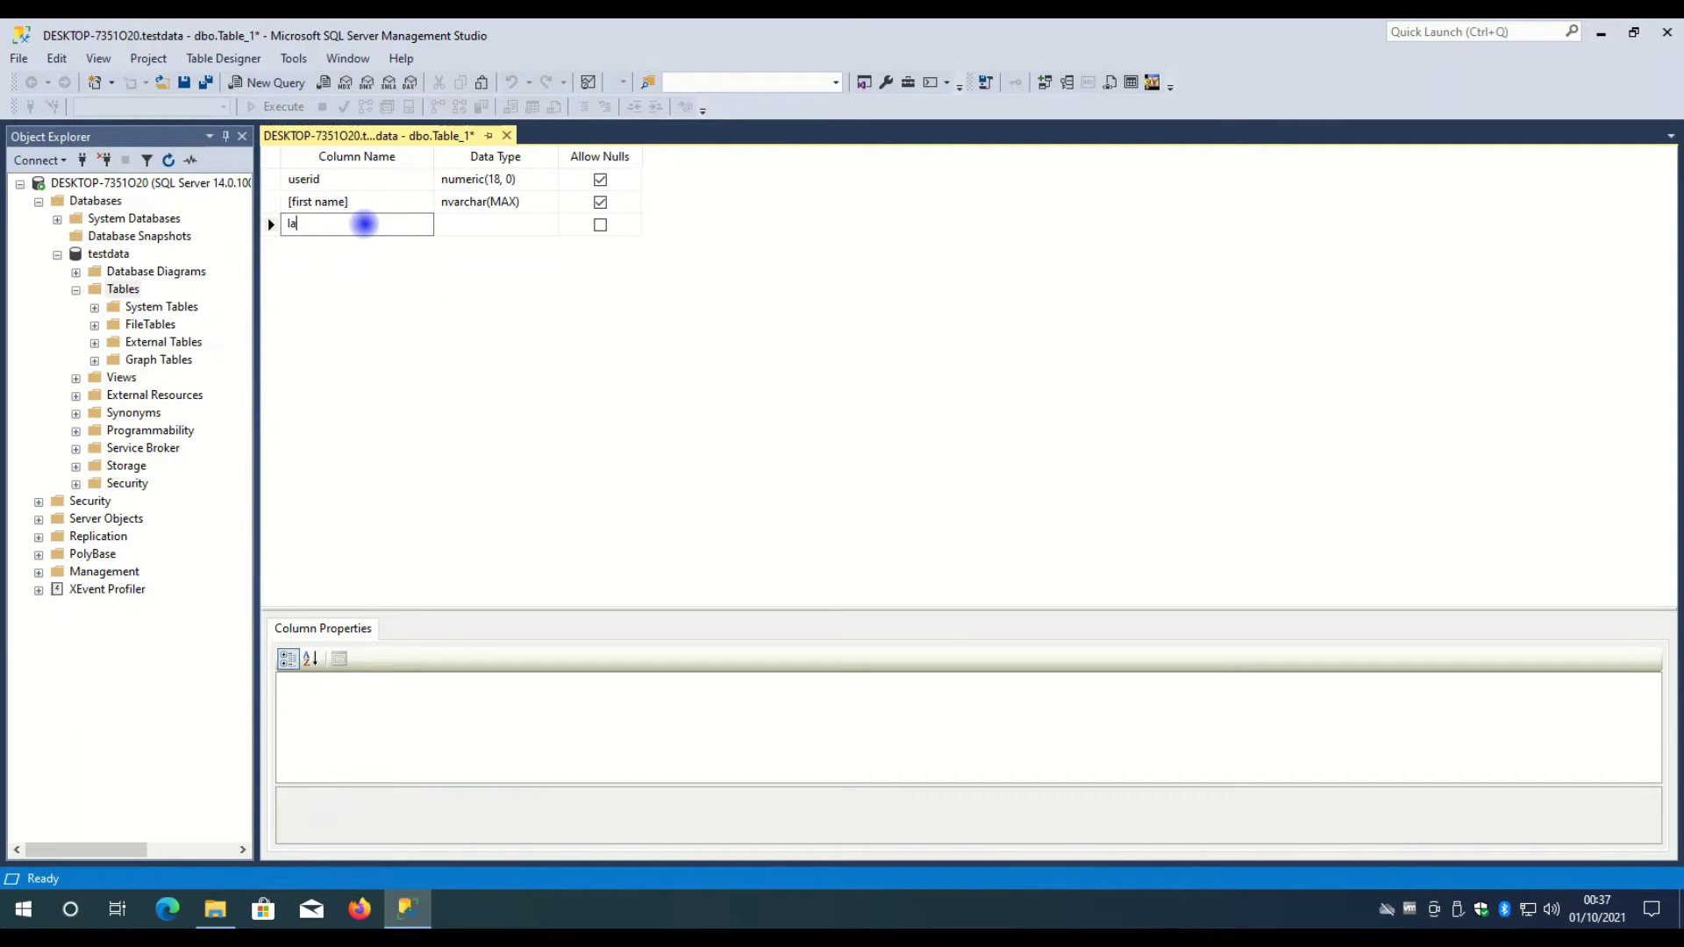
{"action": "type", "text": "st name"}
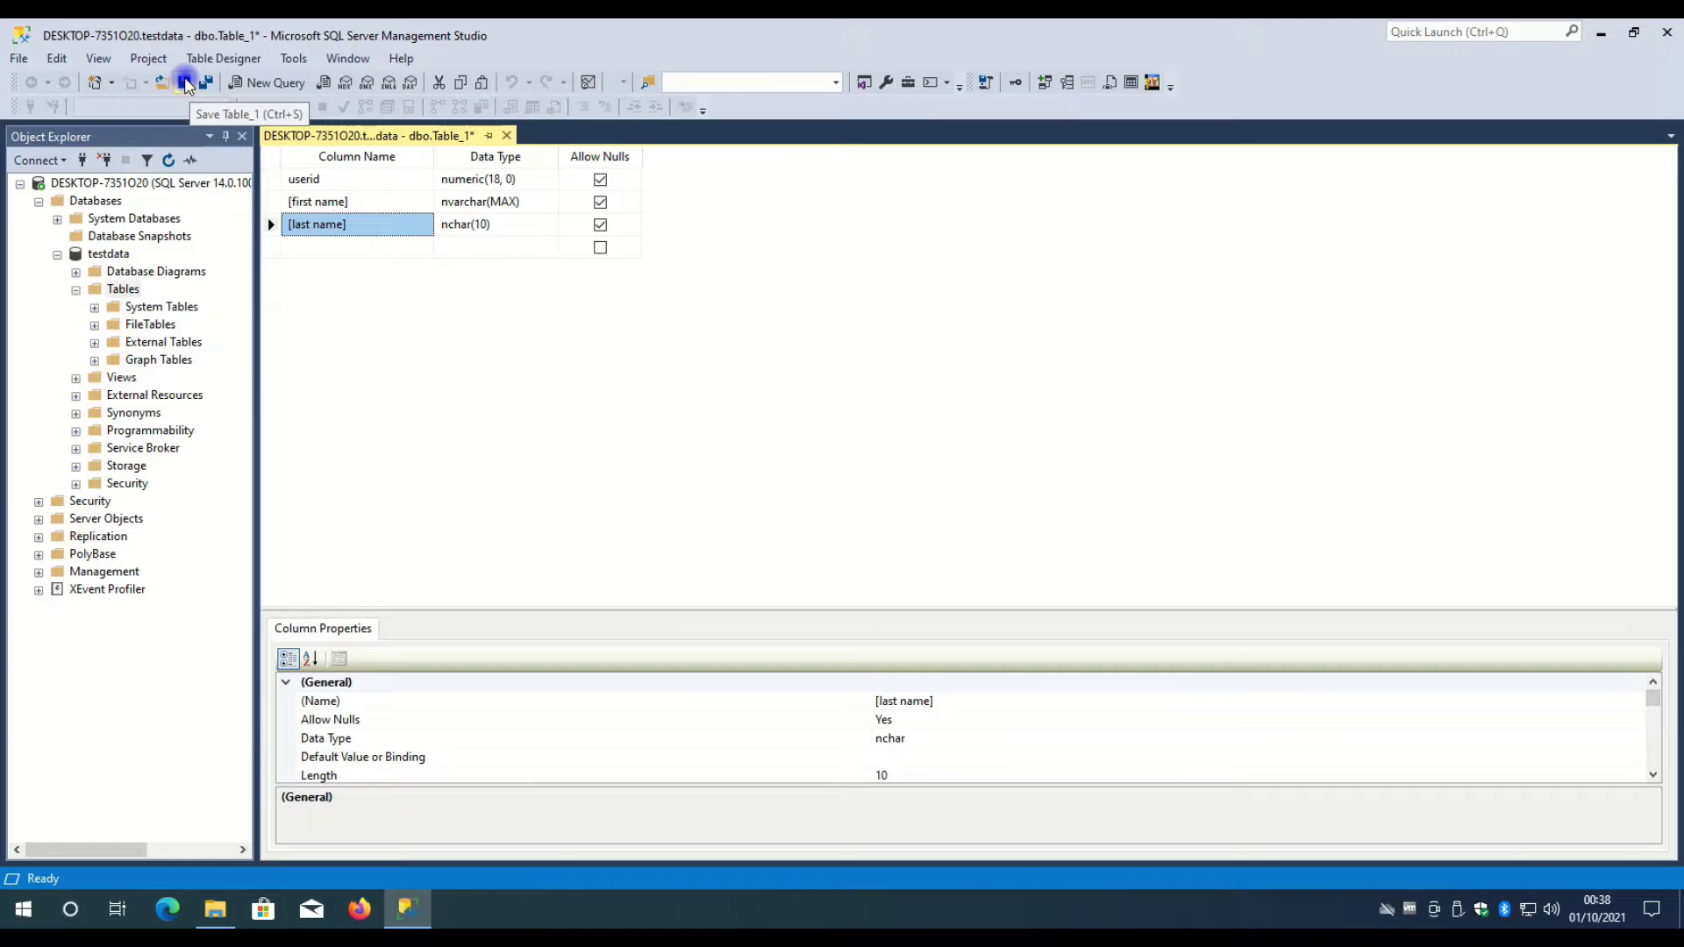
- Save the table as users, refresh to list dbo.users, and close the designer
{"action": "left_click", "coordinate": [185, 83]}
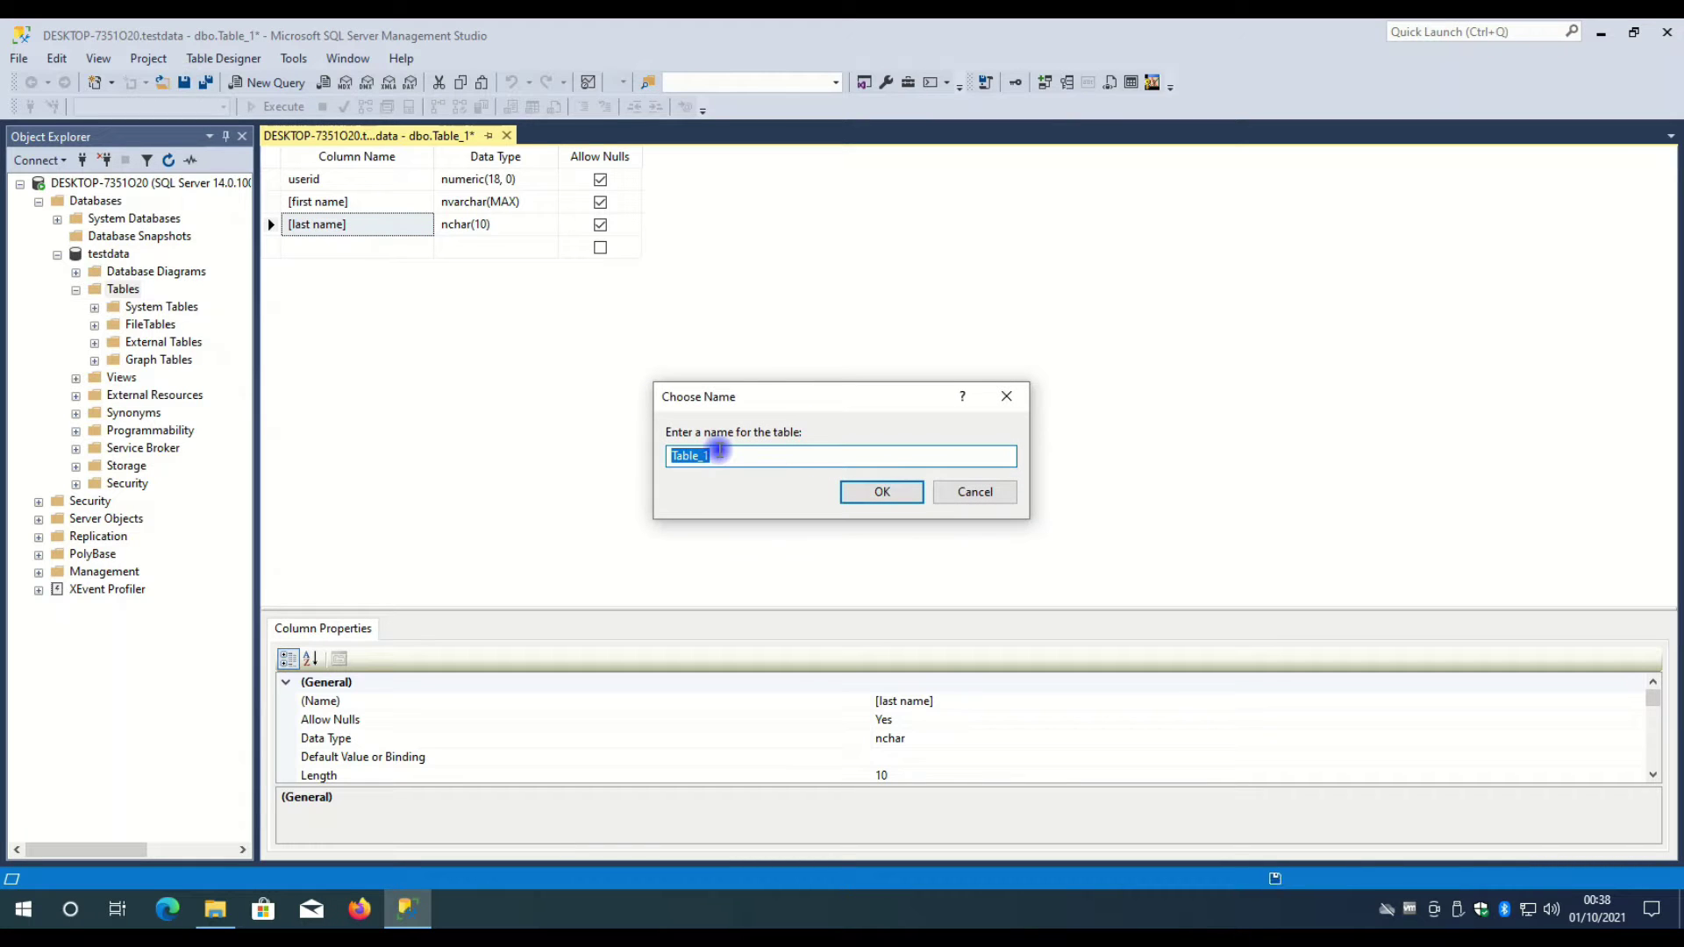
{"action": "type", "text": "users"}
{"action": "left_click", "coordinate": [880, 493]}
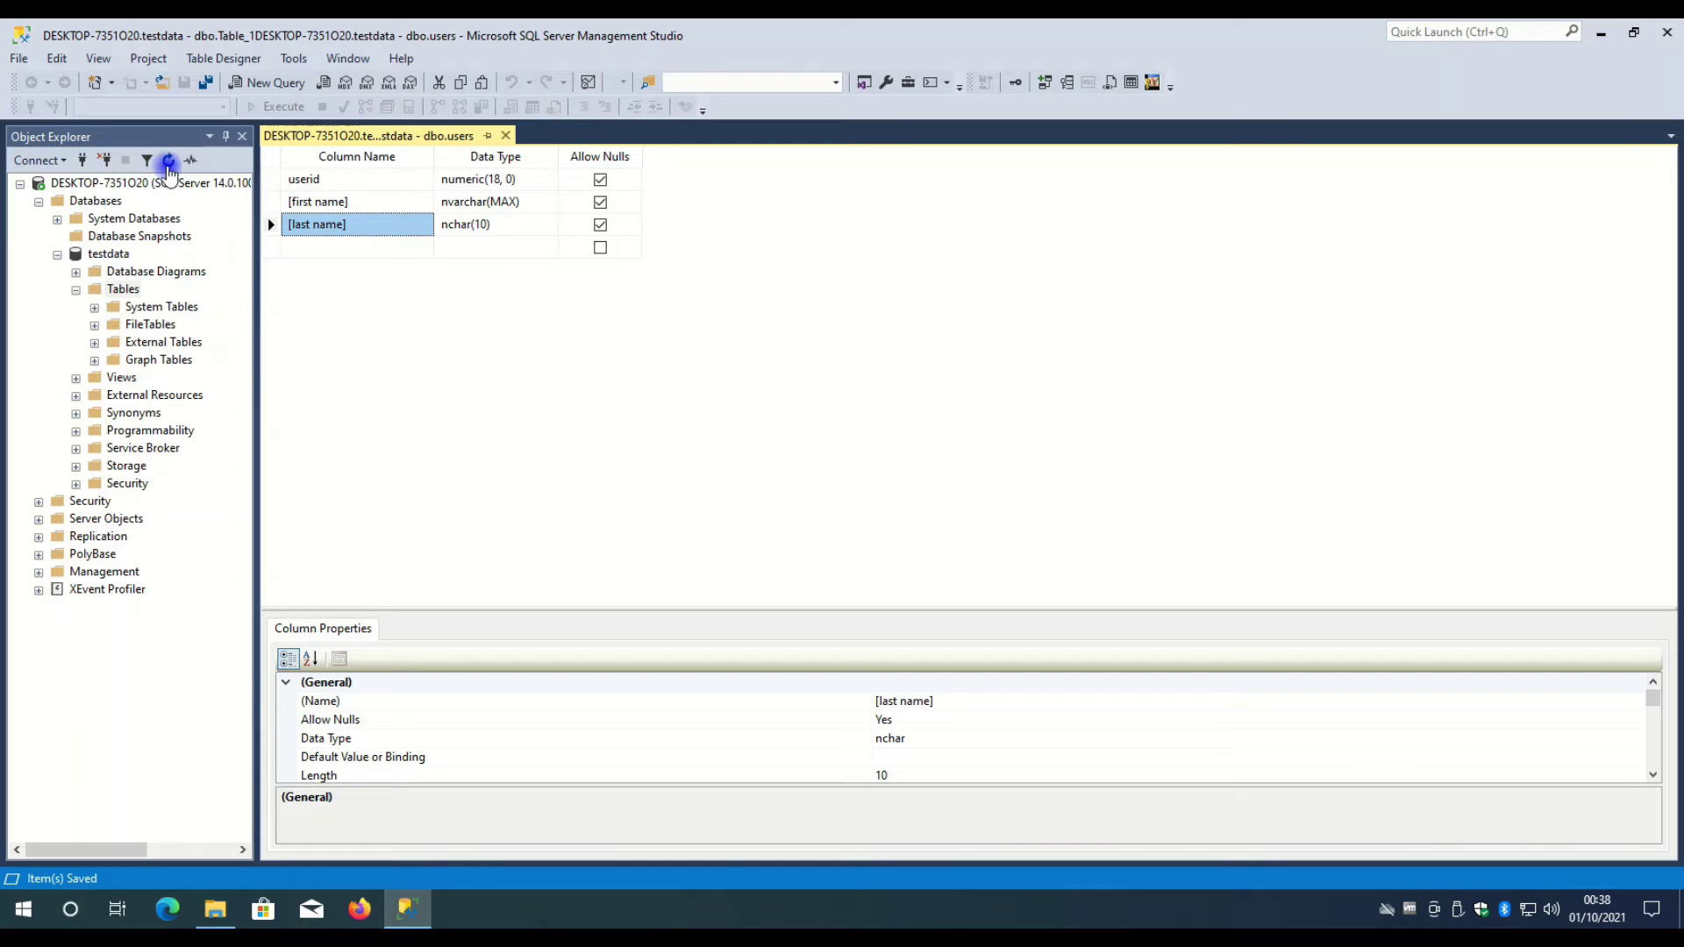
{"action": "left_click", "coordinate": [169, 161]}
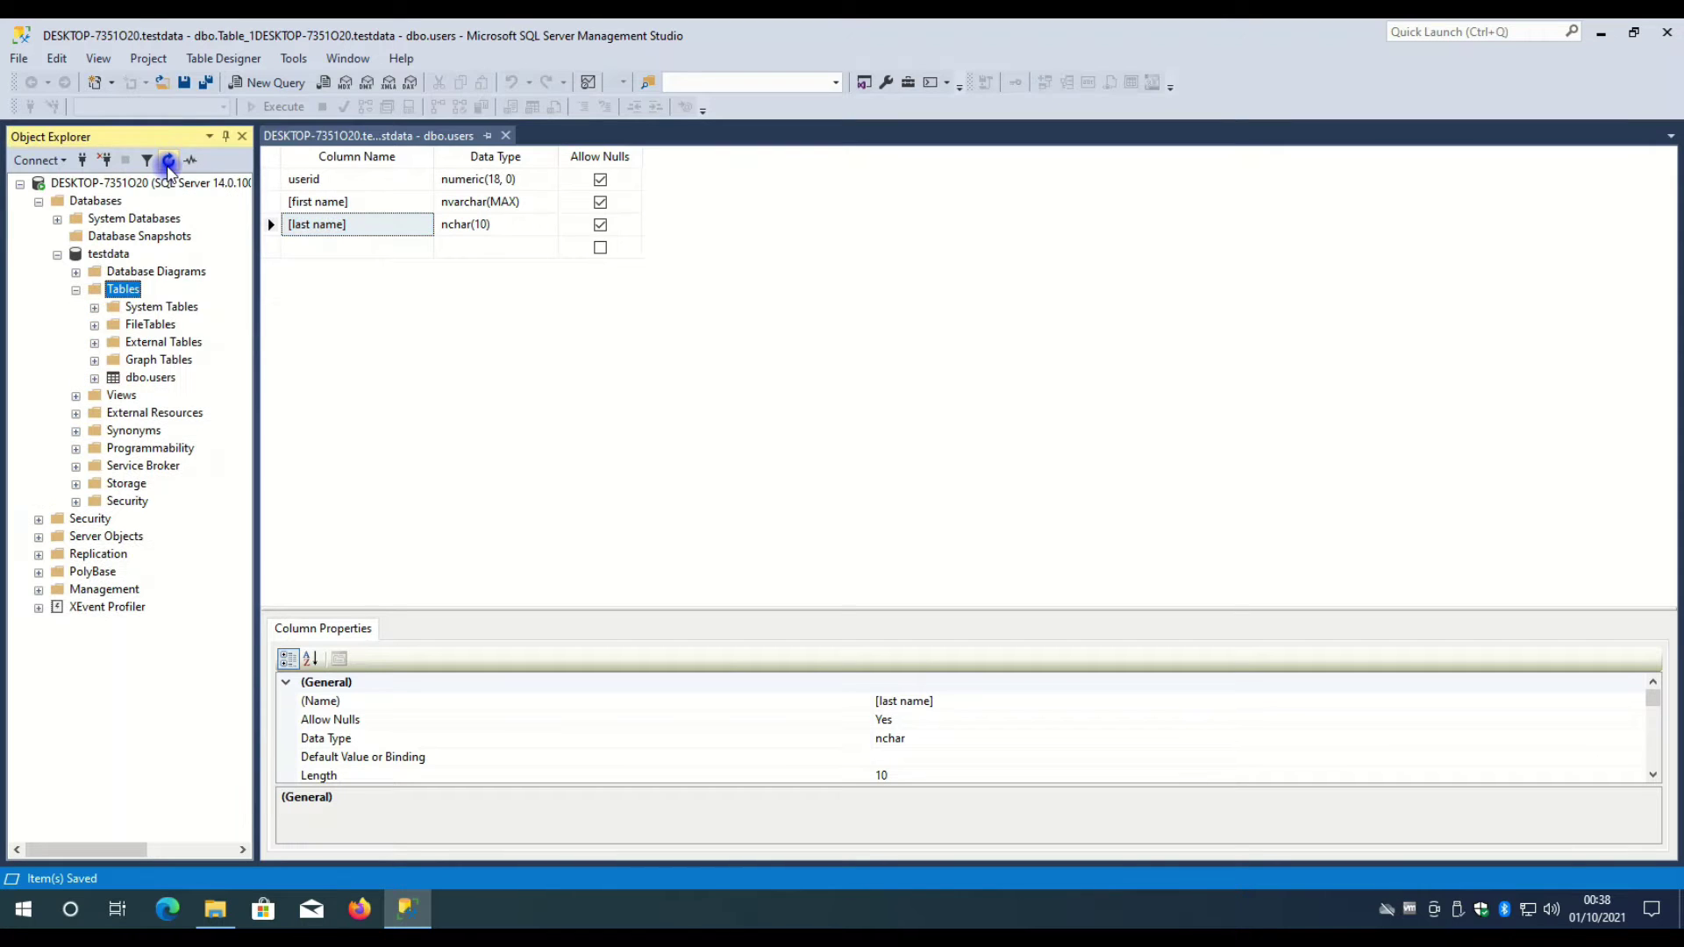
{"action": "left_click", "coordinate": [140, 383]}
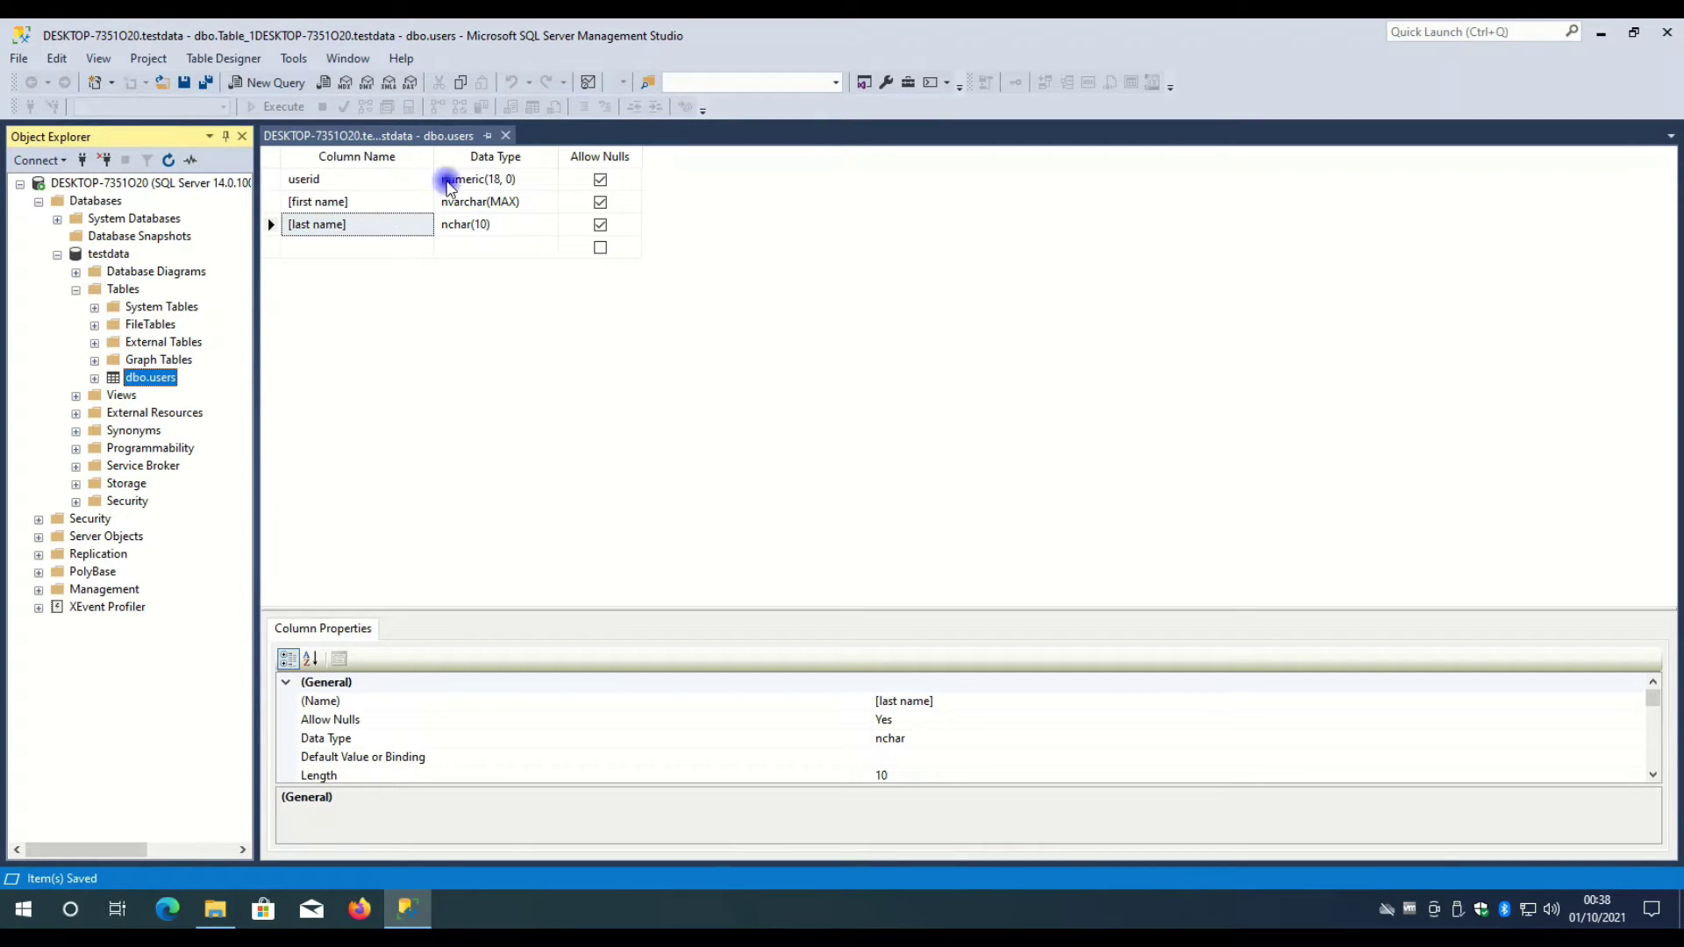
{"action": "left_click", "coordinate": [505, 136]}
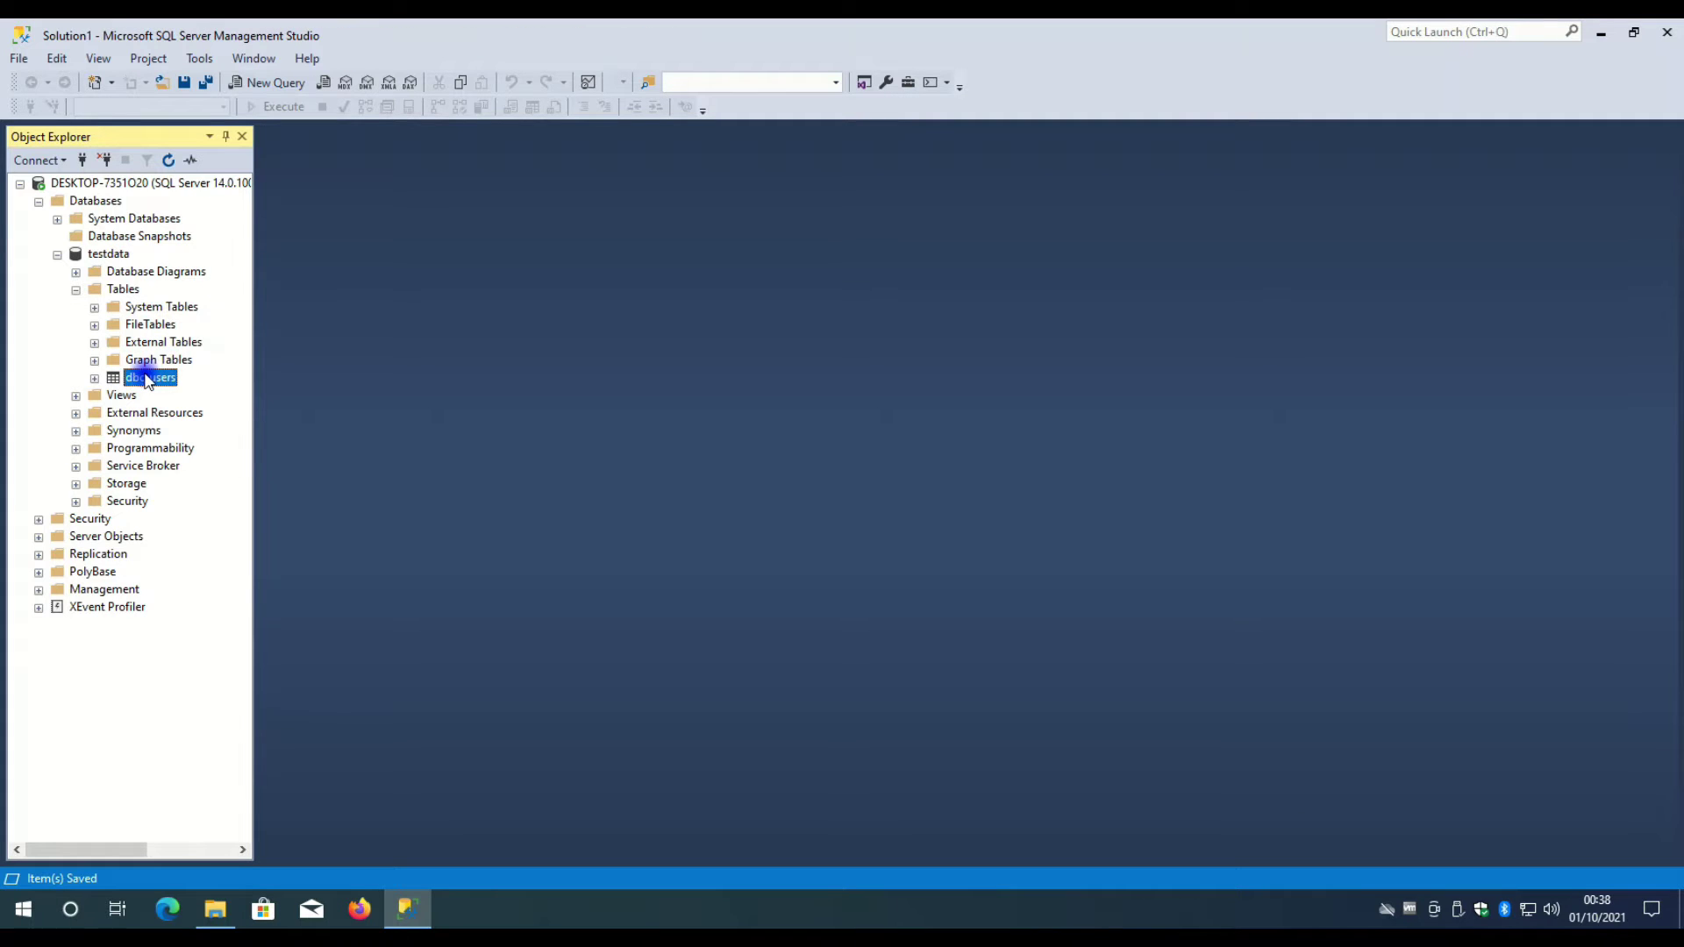
- Open the dbo.users table with Edit Top 200 Rows
{"action": "right_click", "coordinate": [147, 385]}
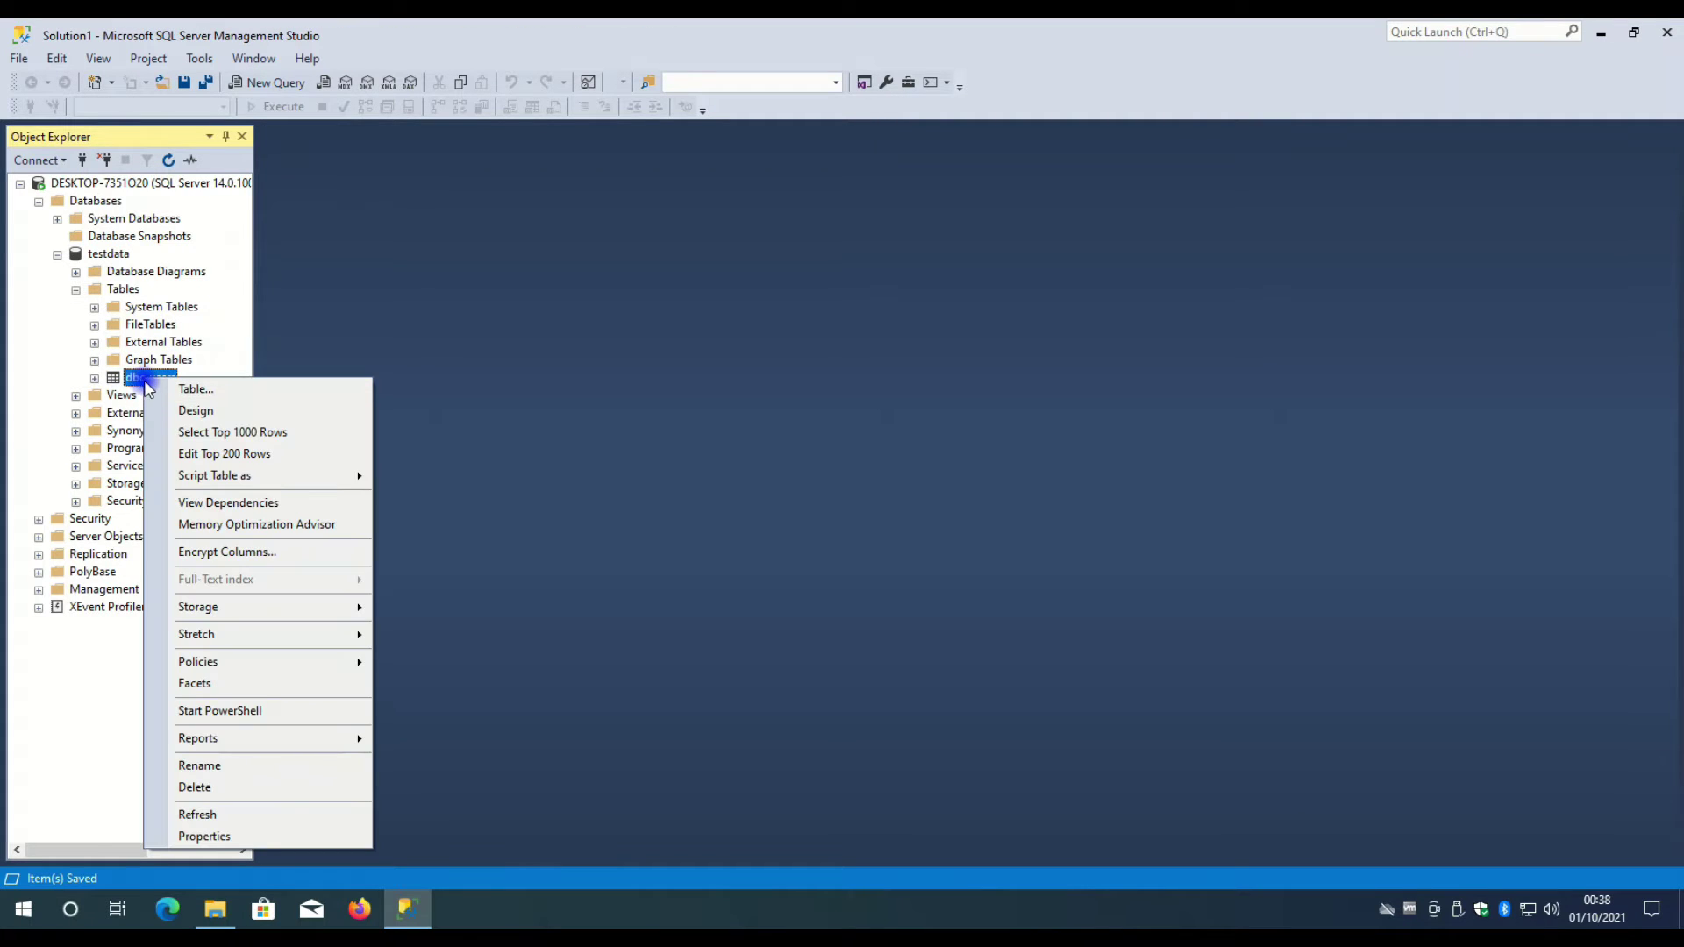
{"action": "left_click", "coordinate": [166, 377]}
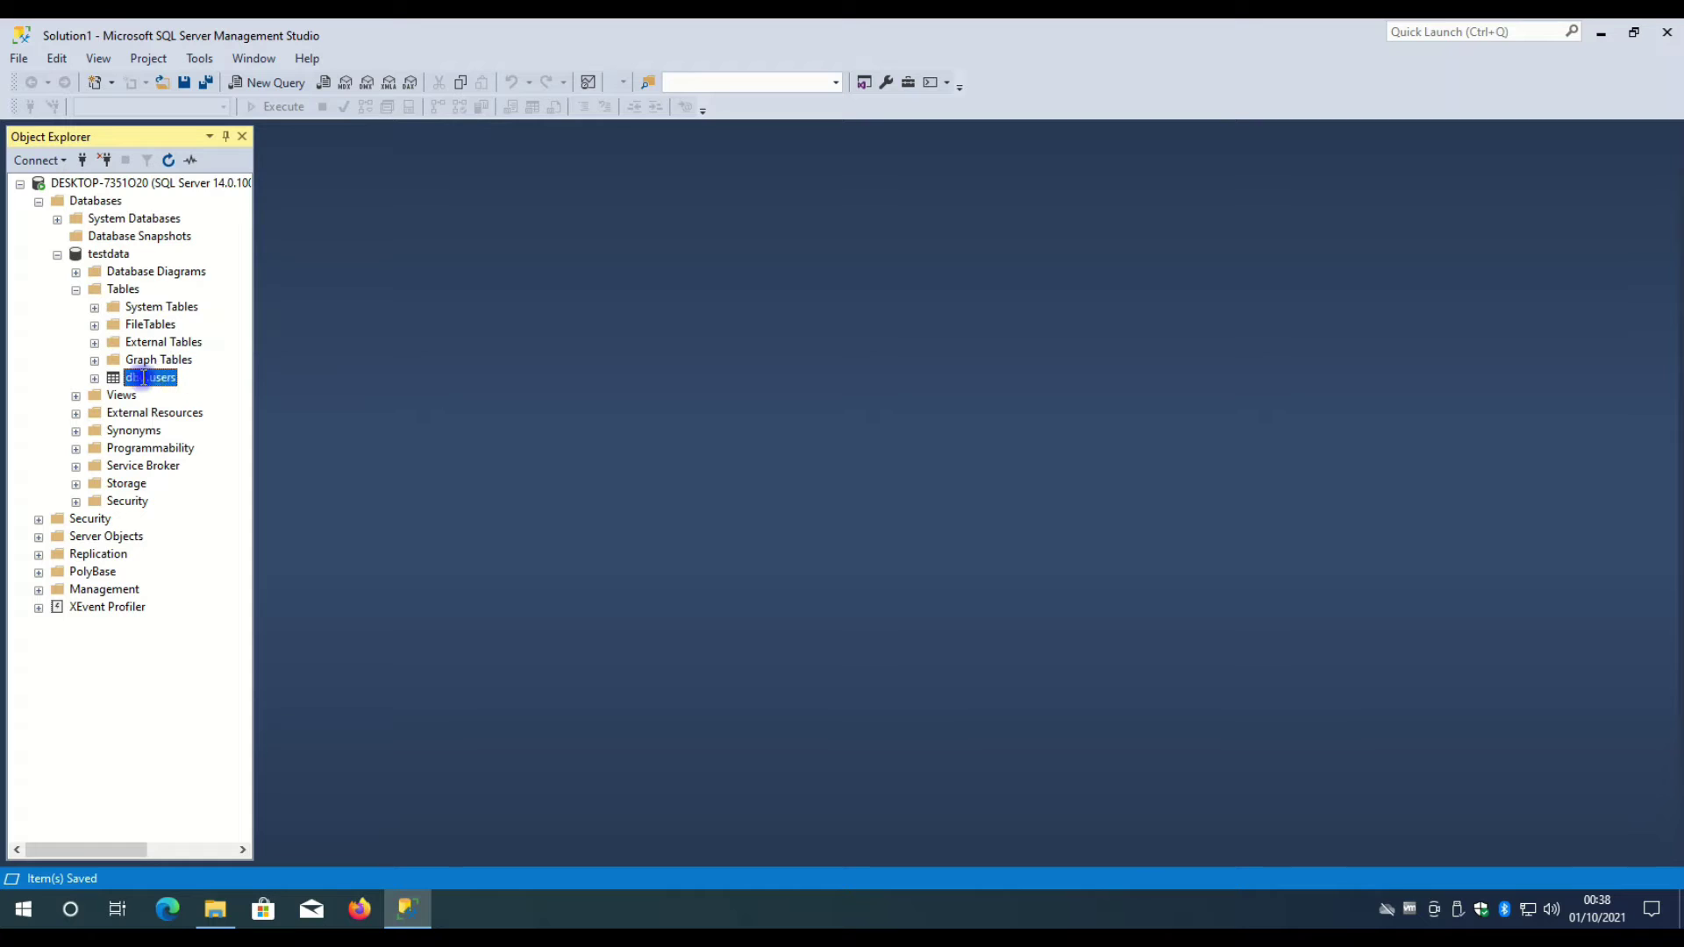
{"action": "left_click", "coordinate": [176, 379]}
{"action": "right_click", "coordinate": [156, 379]}
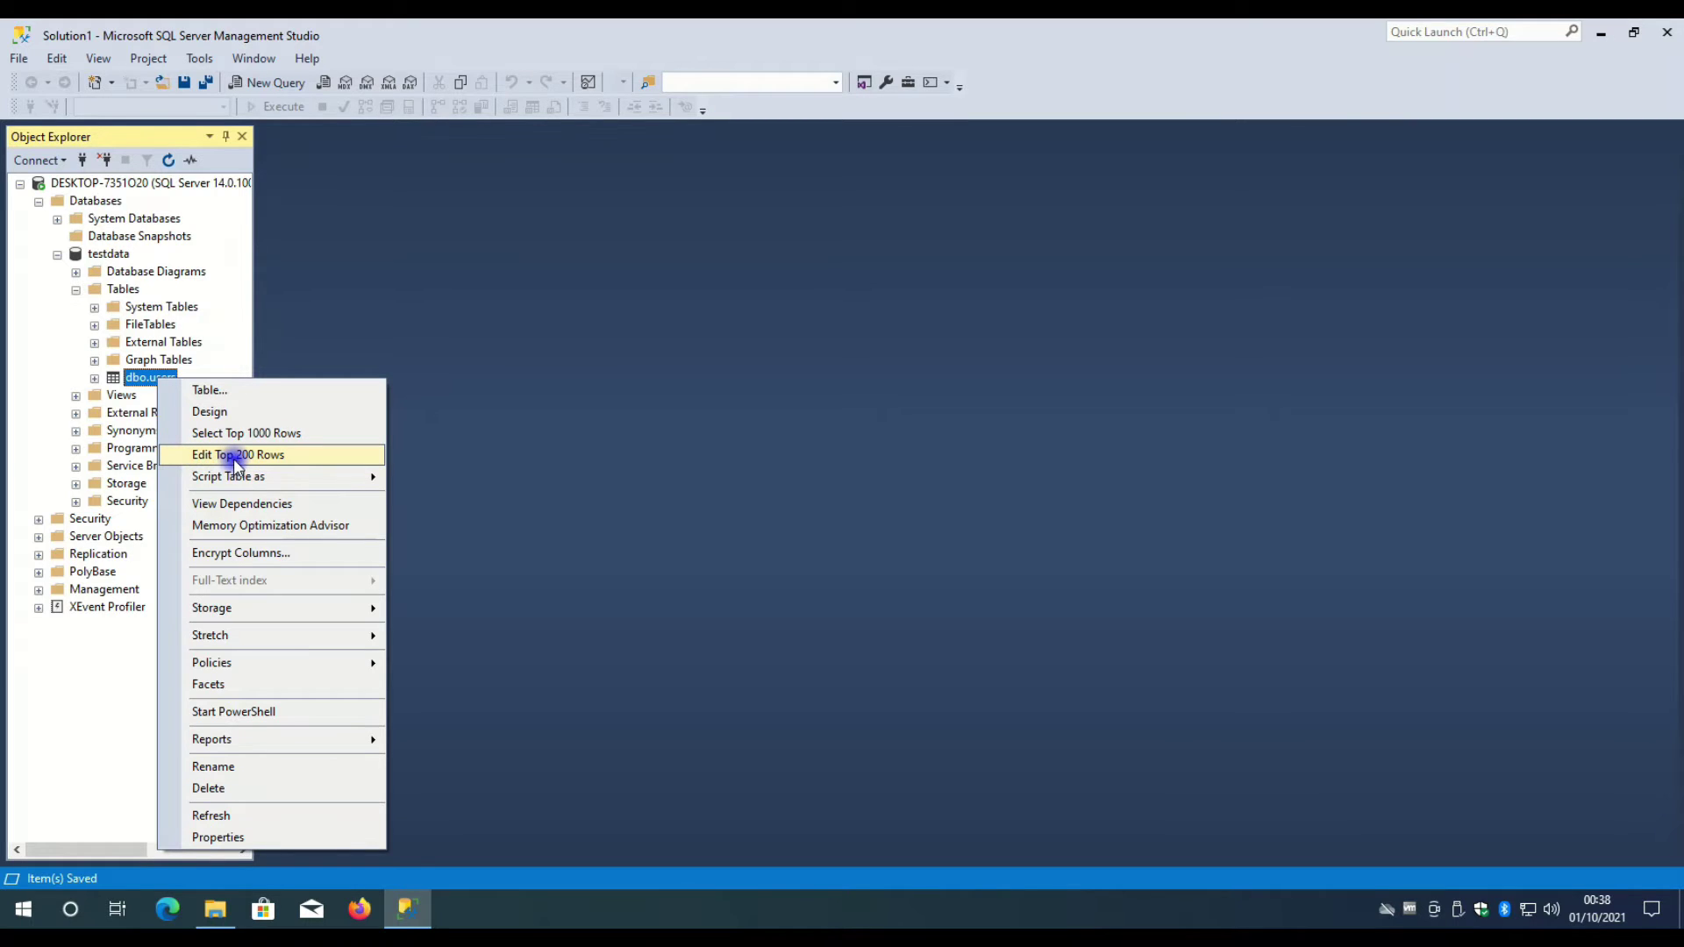
{"action": "left_click", "coordinate": [237, 456]}
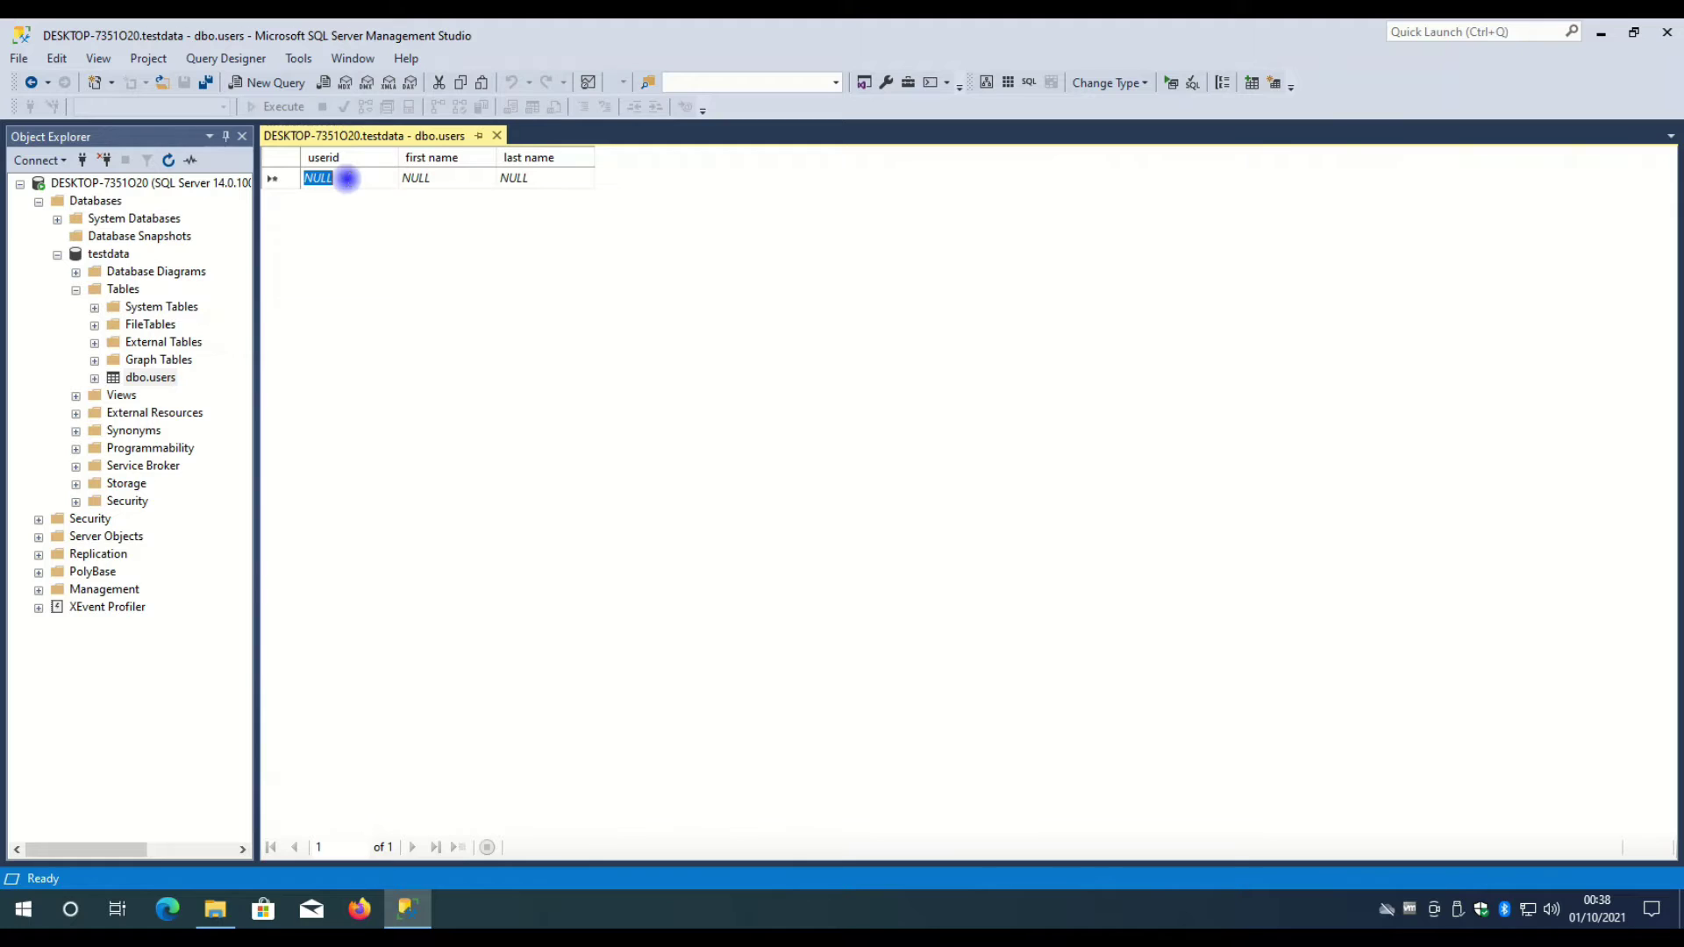
- Enter a new row with userid 1 plus the user's first and last names
{"action": "type", "text": "1"}
{"action": "left_click", "coordinate": [442, 175]}
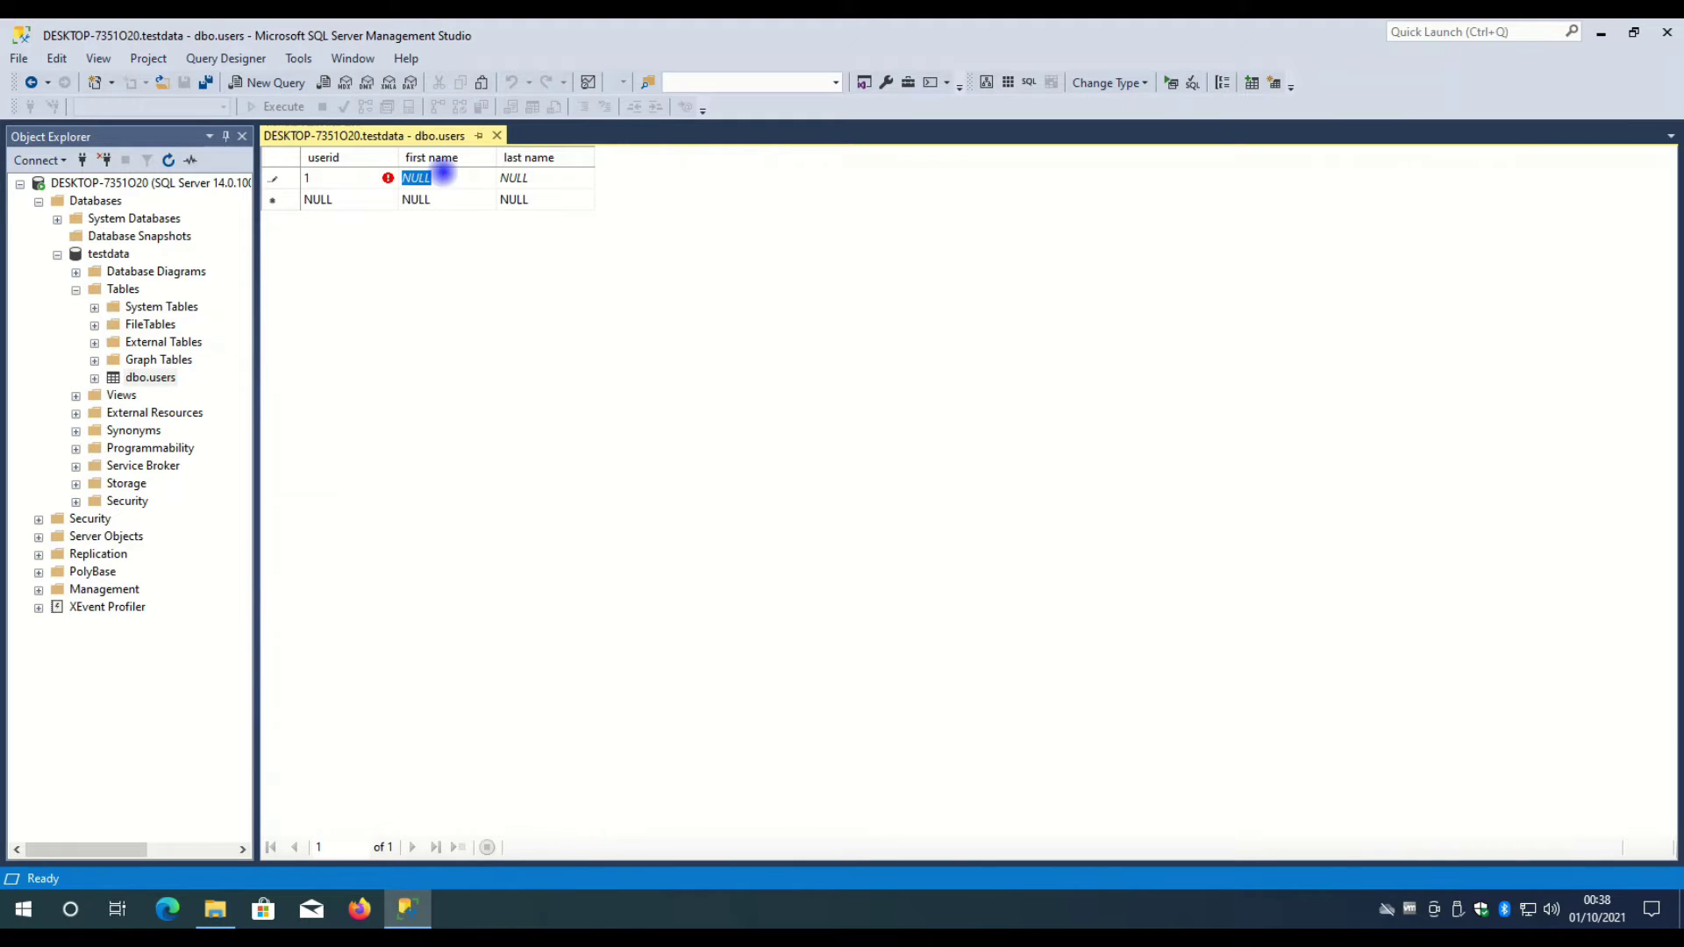
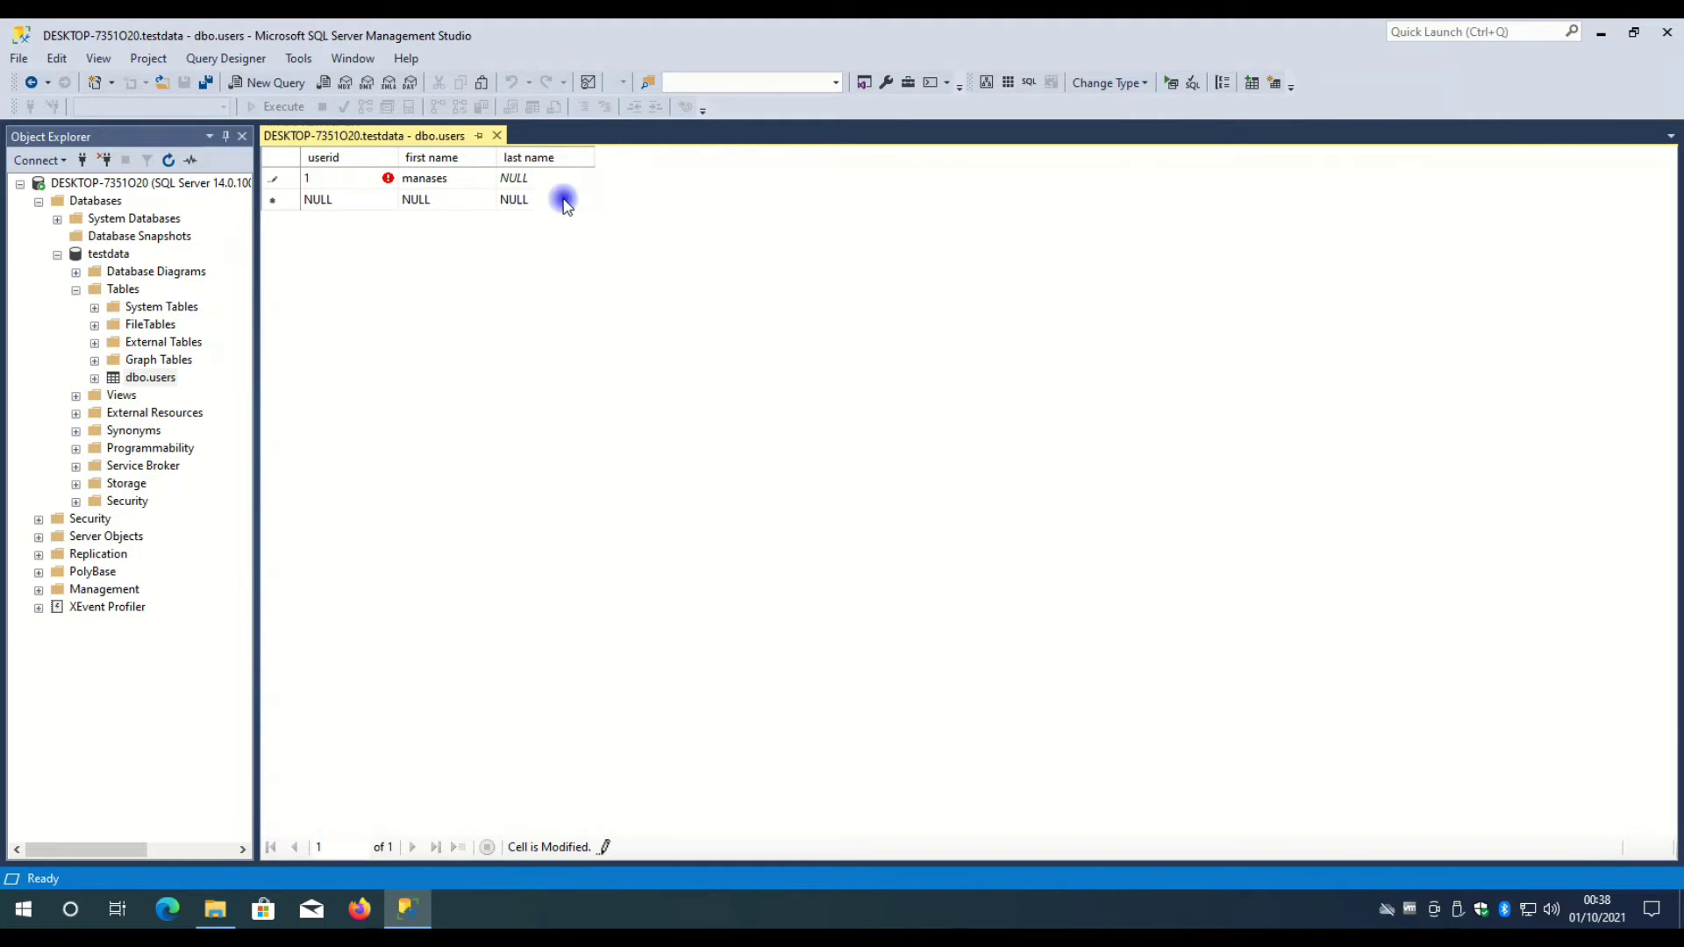
{"action": "left_click", "coordinate": [534, 177]}
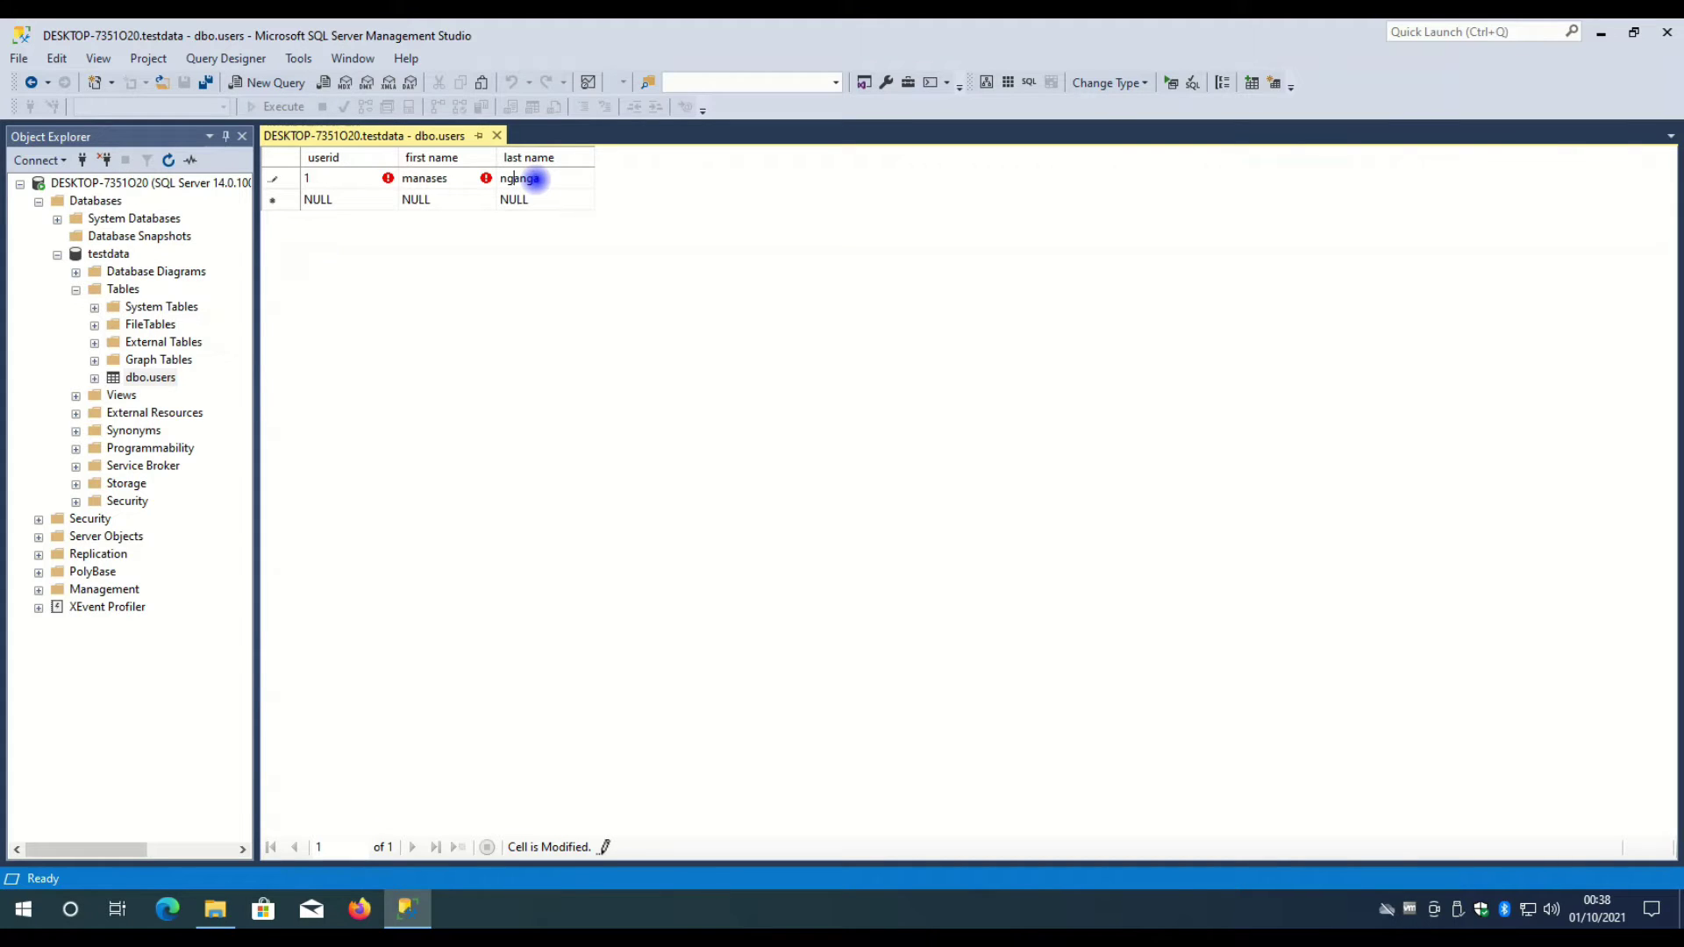
{"action": "left_click", "coordinate": [413, 178]}
{"action": "left_click", "coordinate": [413, 178]}
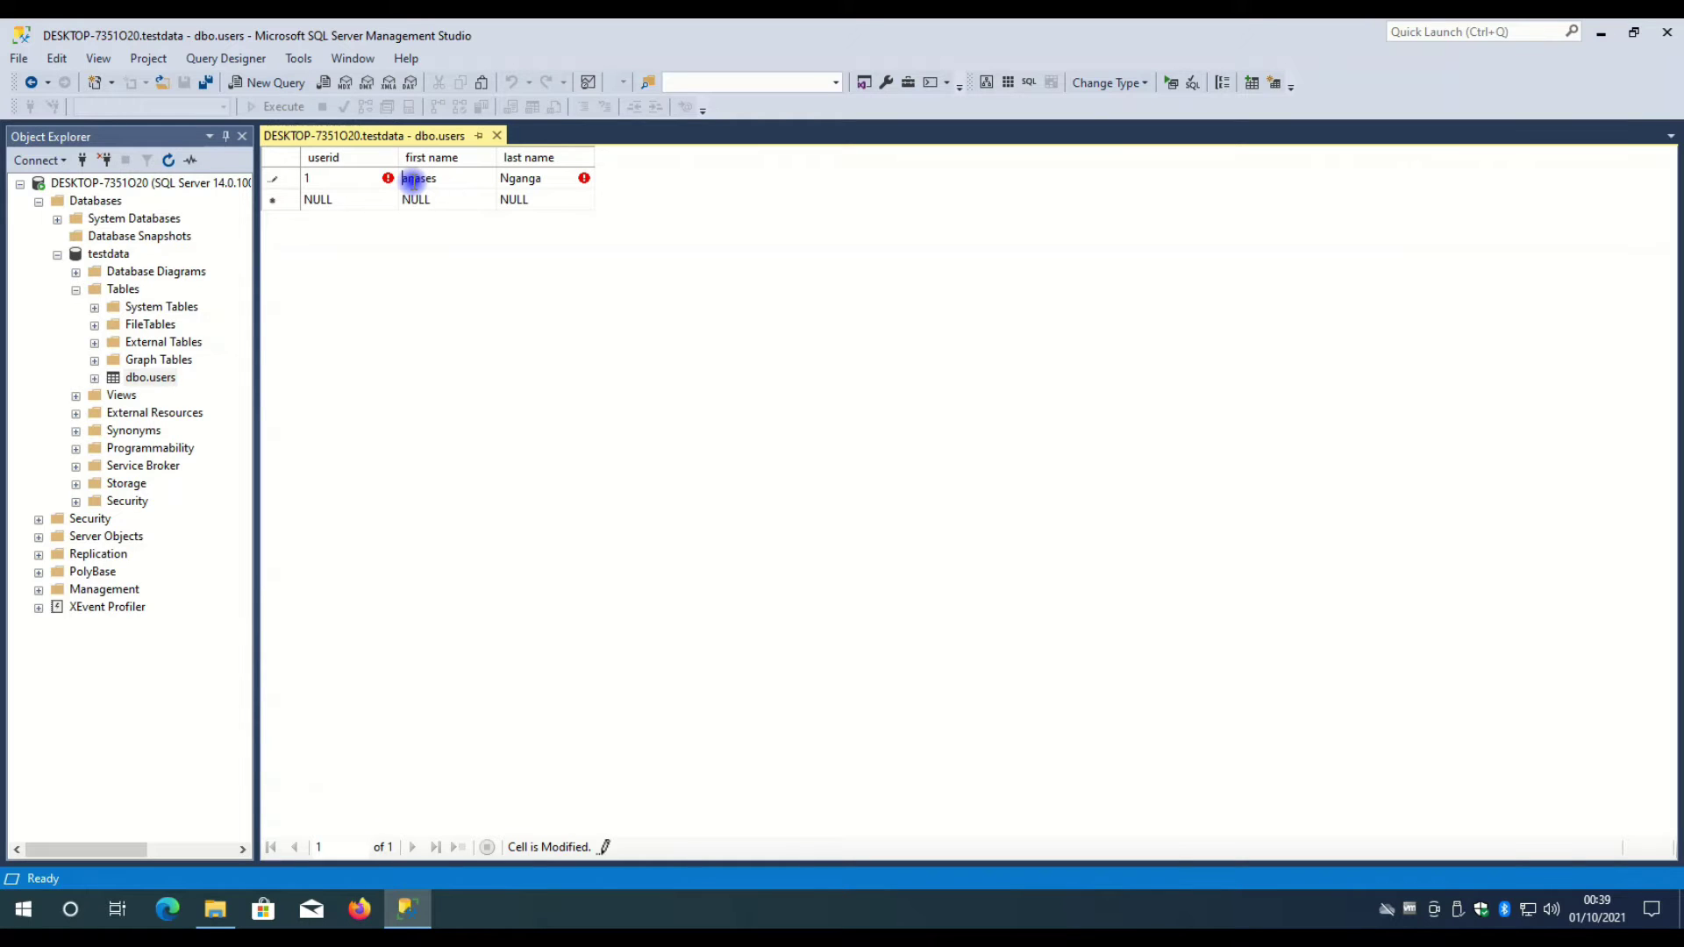
{"action": "left_click", "coordinate": [326, 178]}
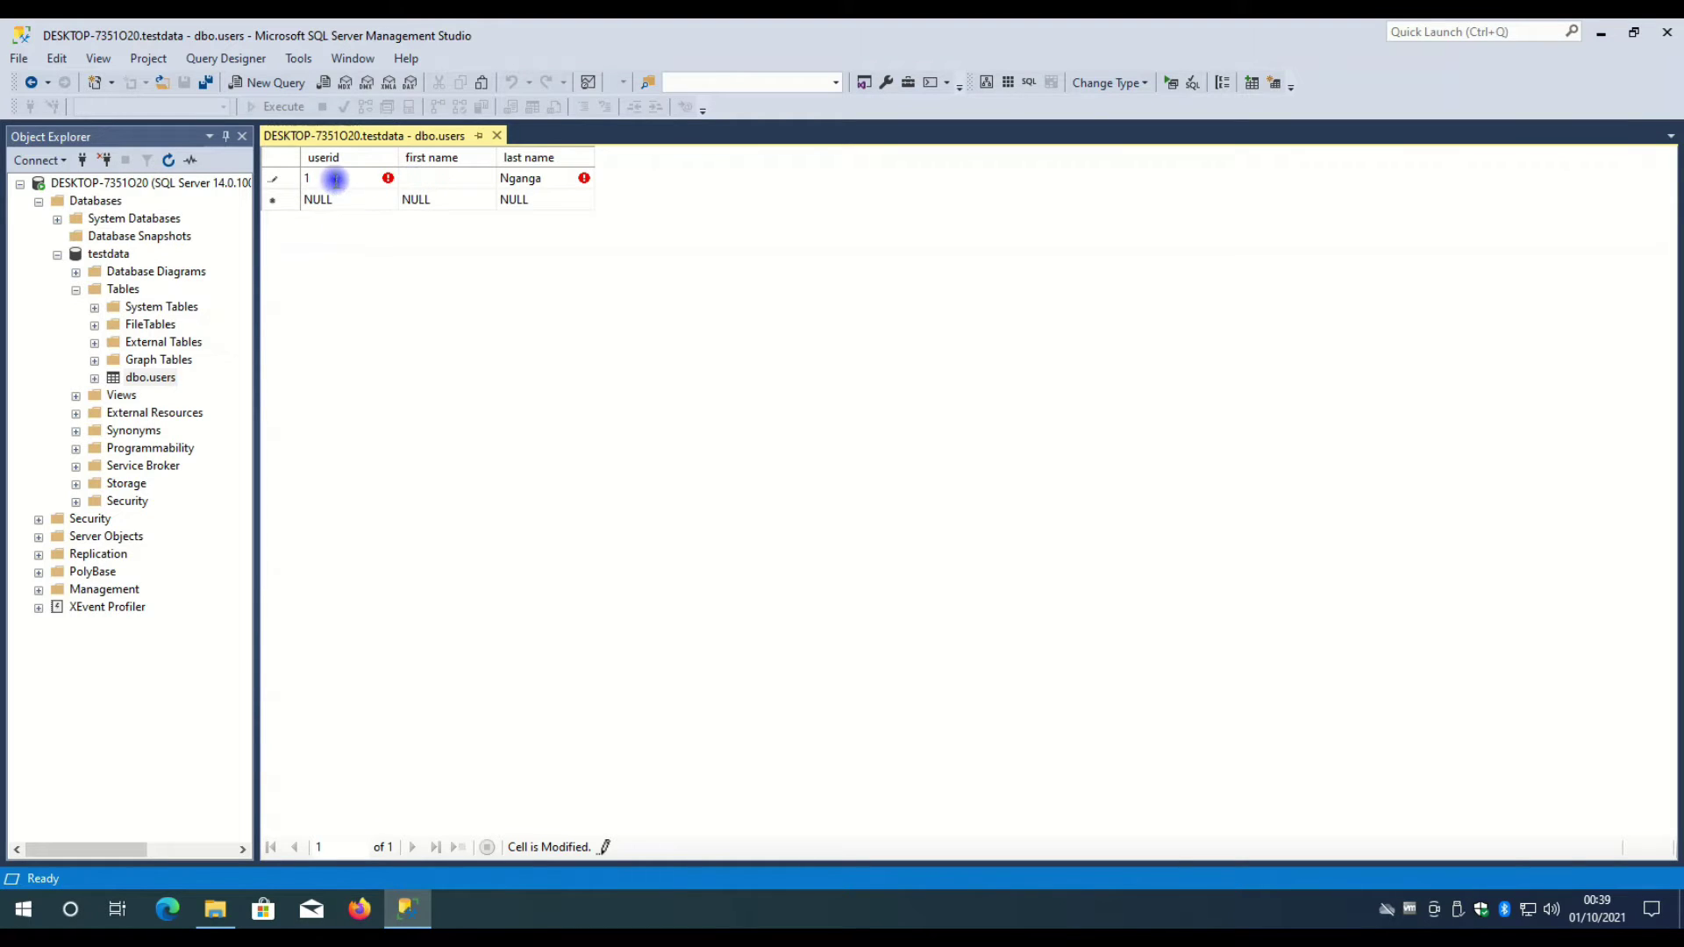
{"action": "left_click", "coordinate": [540, 175]}
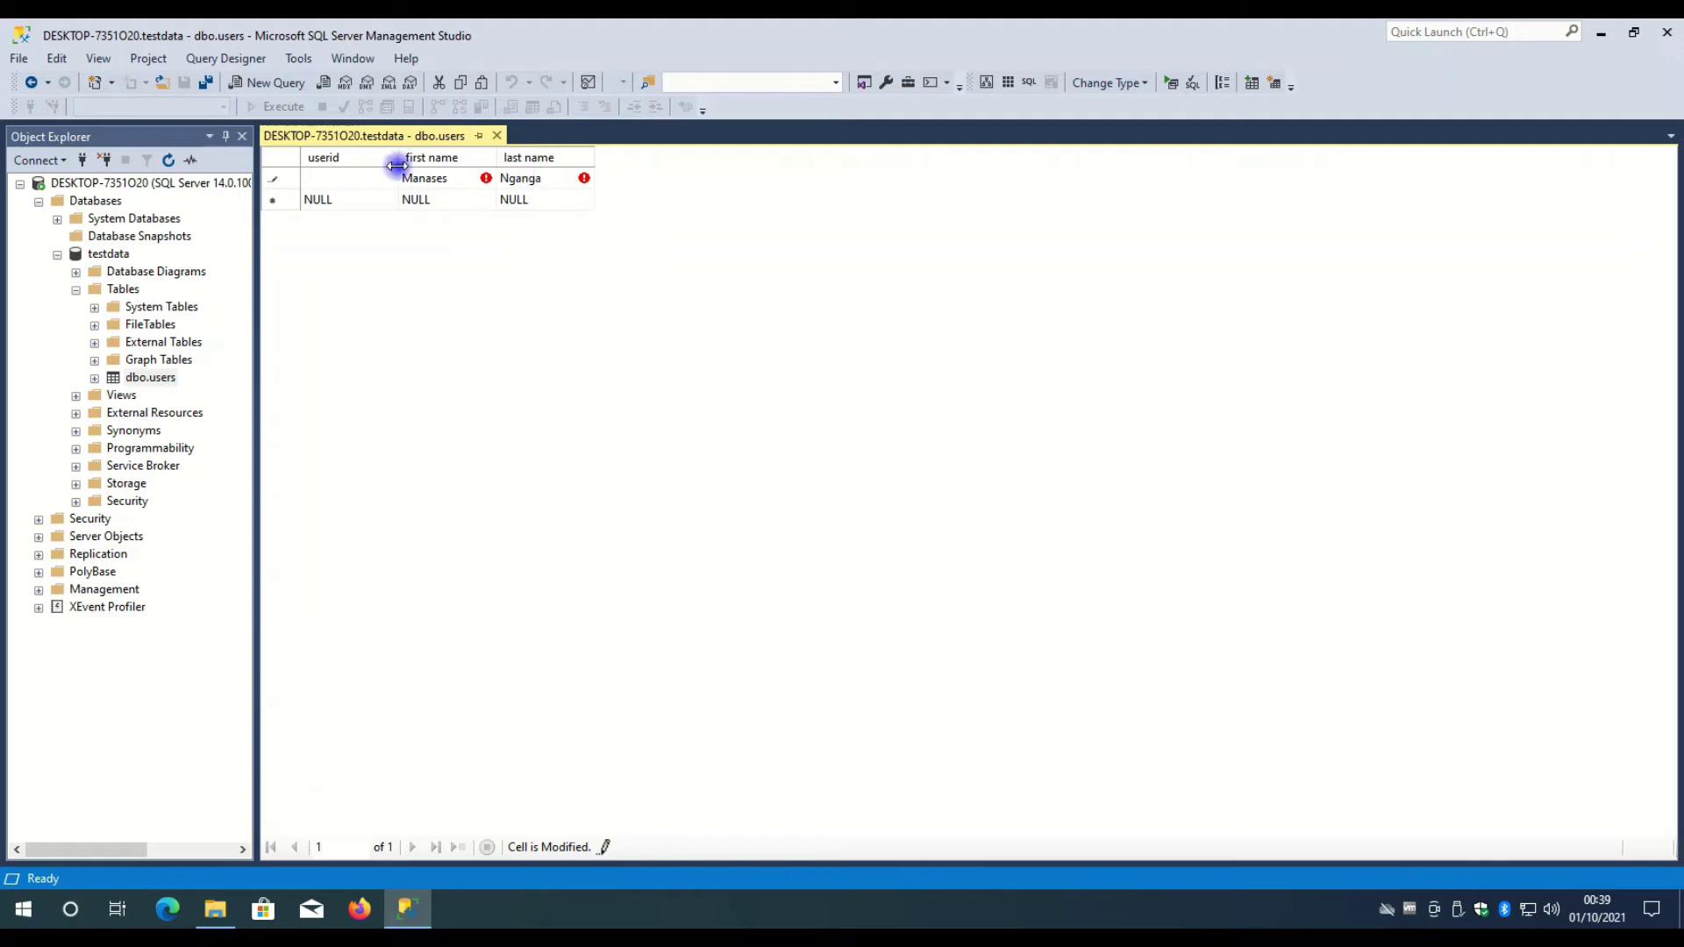
{"action": "left_click", "coordinate": [272, 179]}
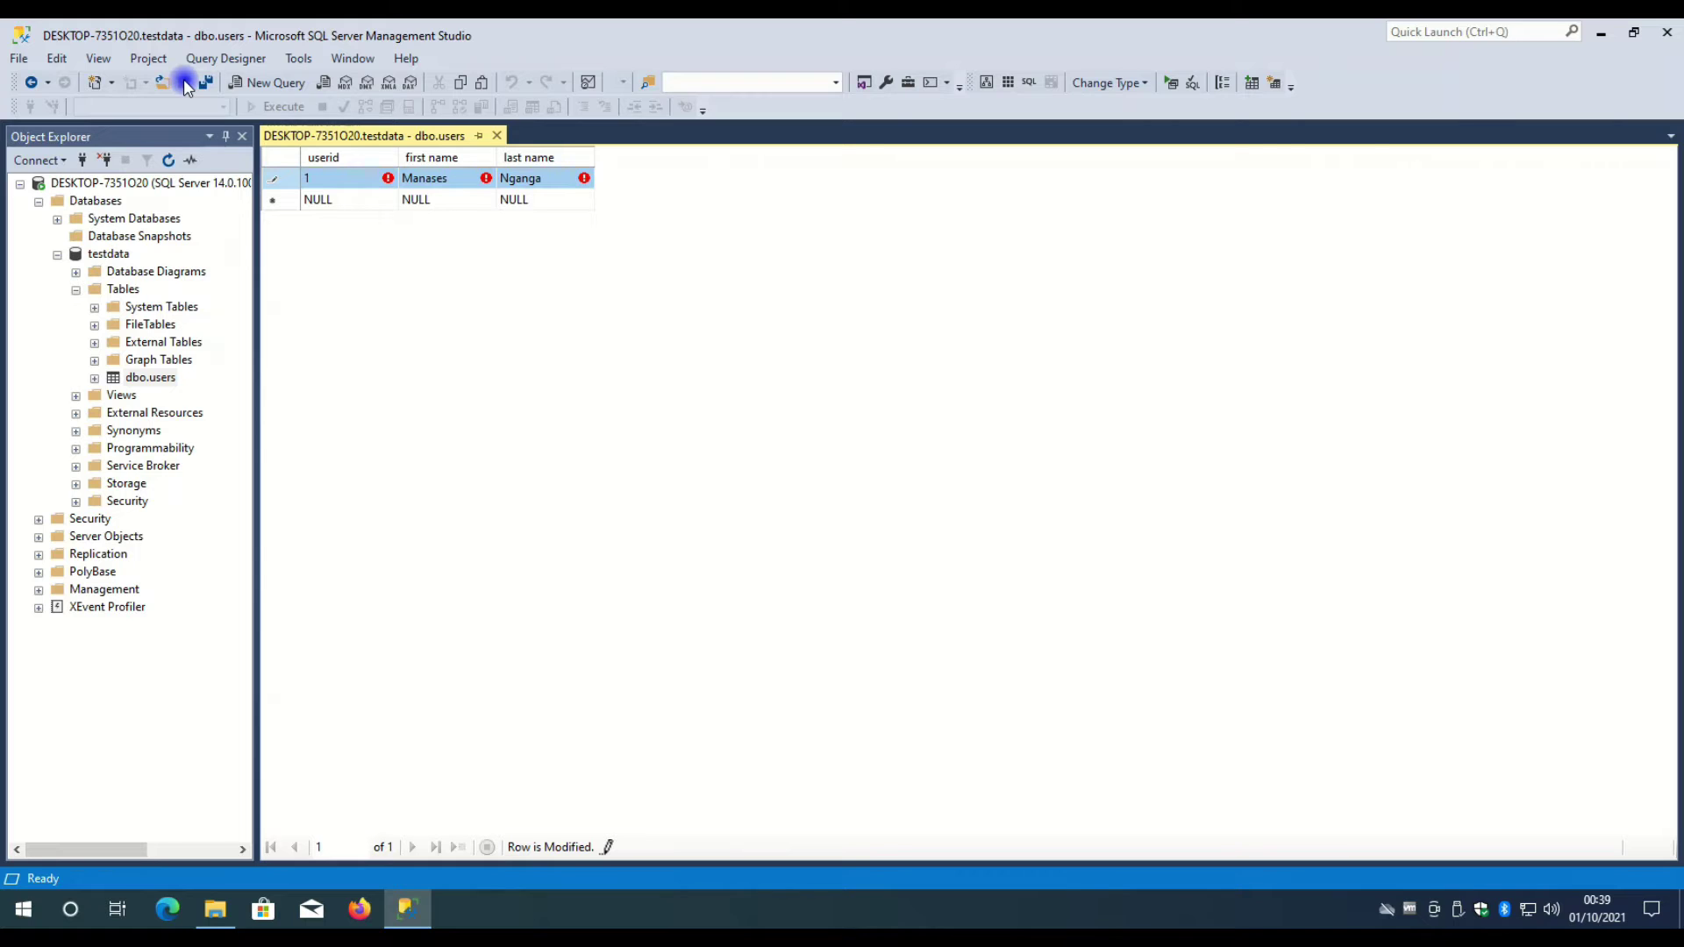
- Close the row editor to save, then reopen Edit Top 200 Rows to check the userid 1 row
{"action": "left_click", "coordinate": [498, 135]}
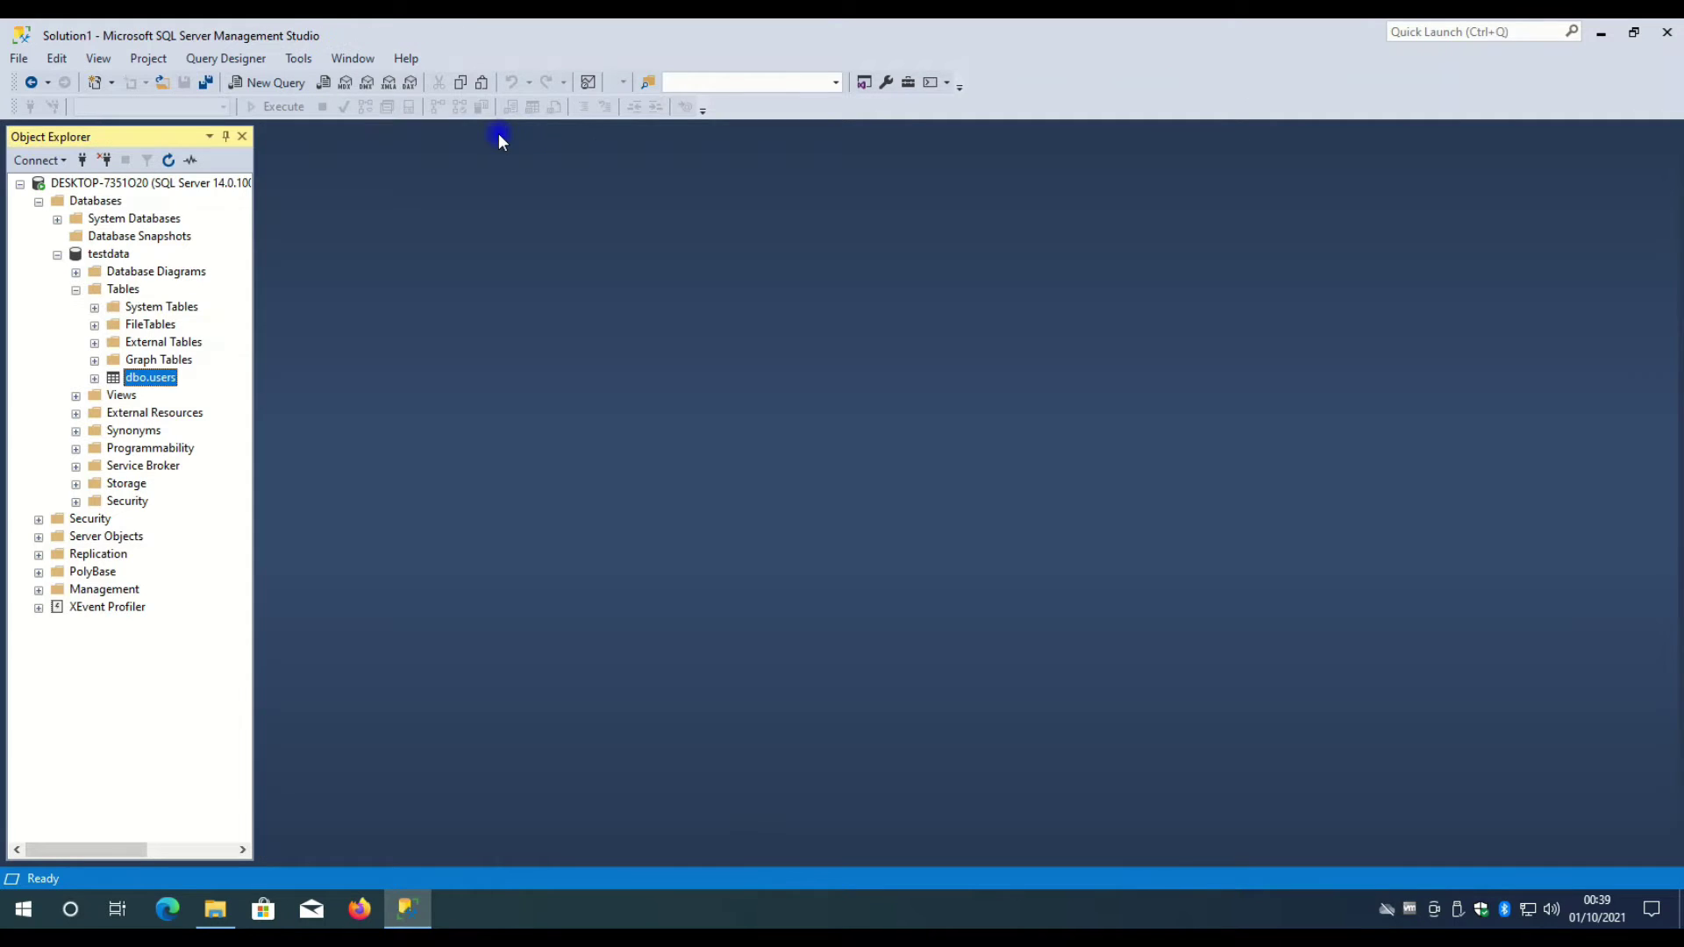
{"action": "right_click", "coordinate": [160, 380]}
{"action": "left_click", "coordinate": [240, 449]}
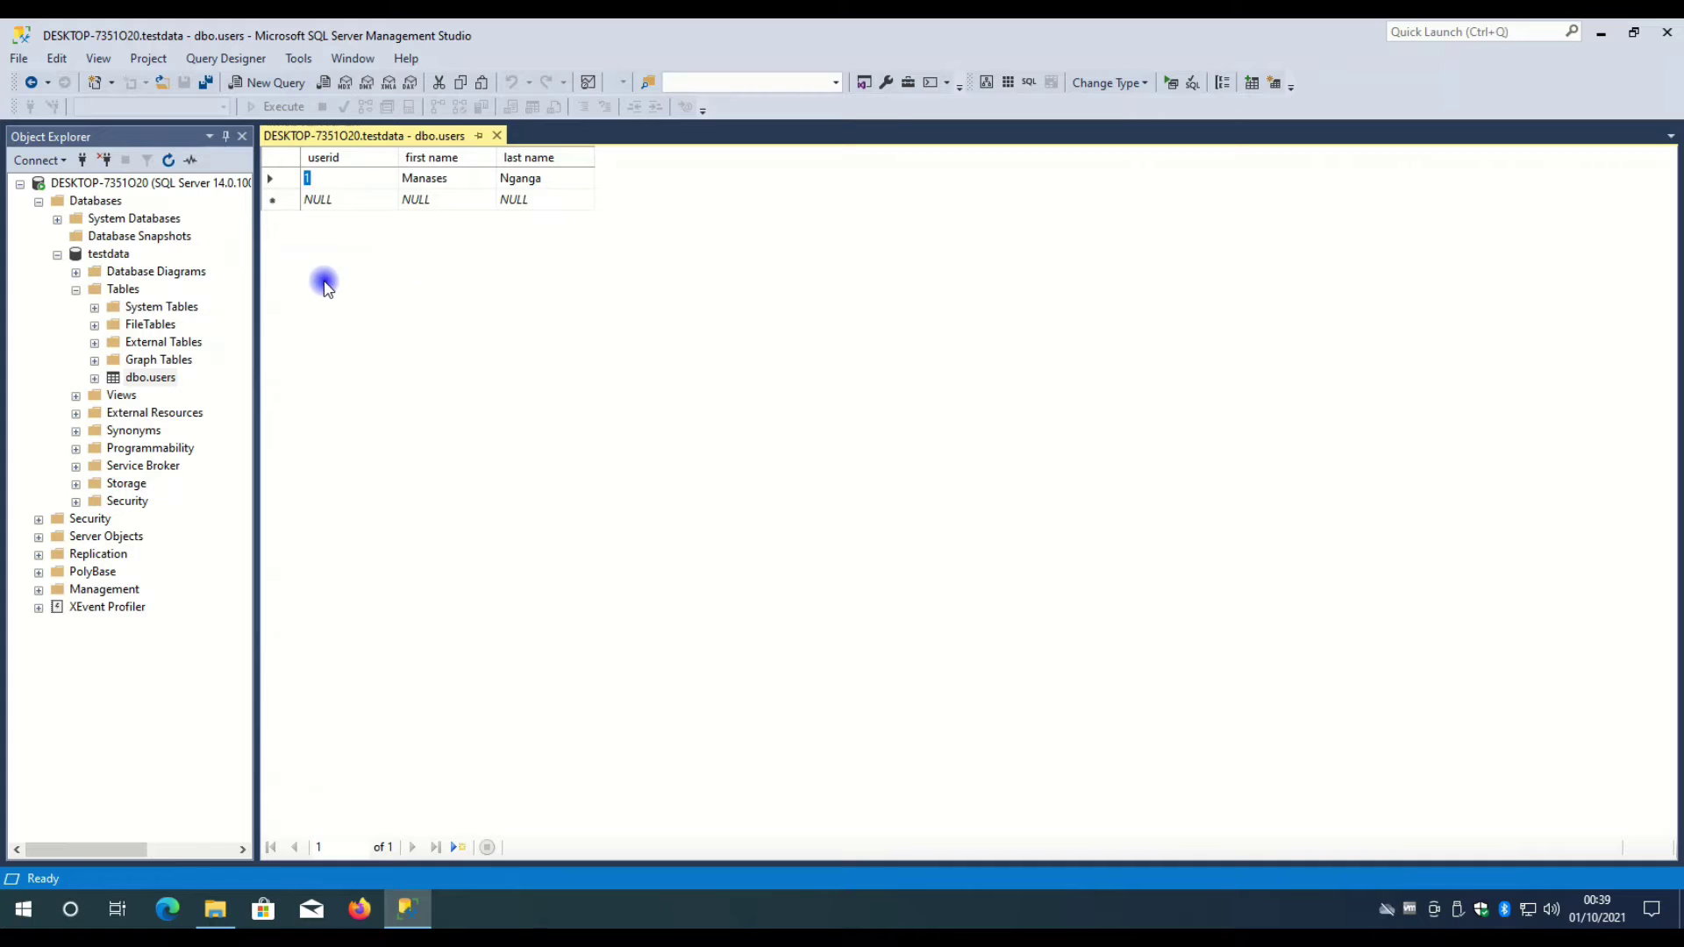
{"action": "left_click", "coordinate": [439, 180]}
{"action": "left_click", "coordinate": [562, 176]}
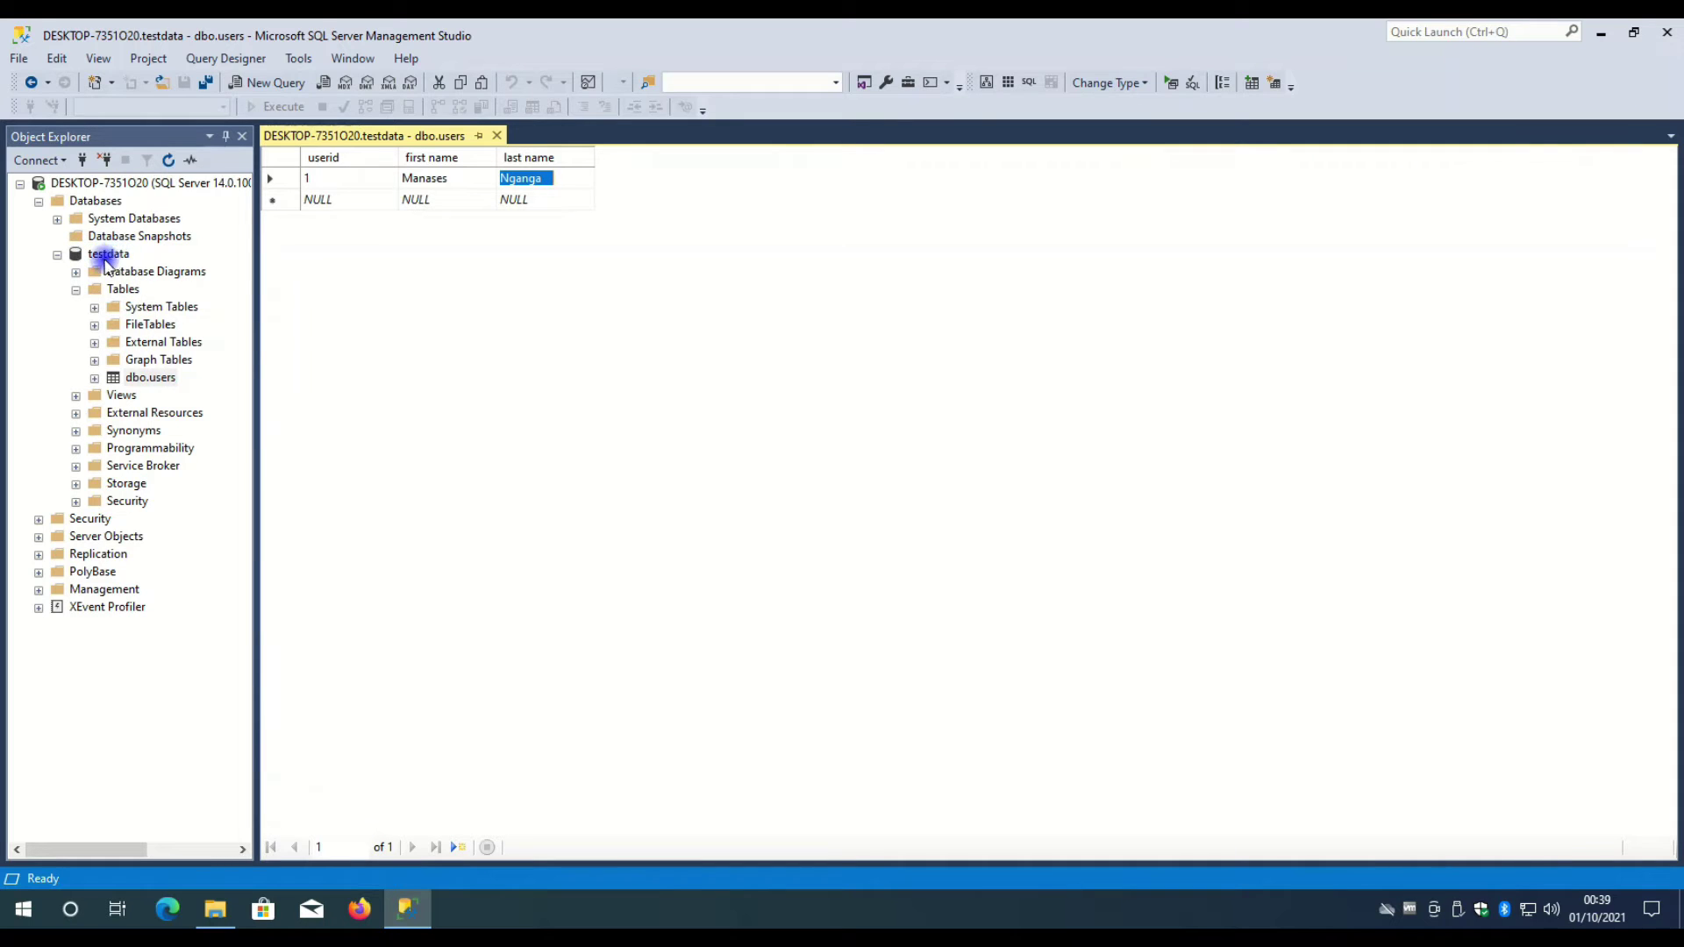
- Select testdata and dbo.users, then collapse testdata's Tables folder
{"action": "left_click", "coordinate": [109, 254]}
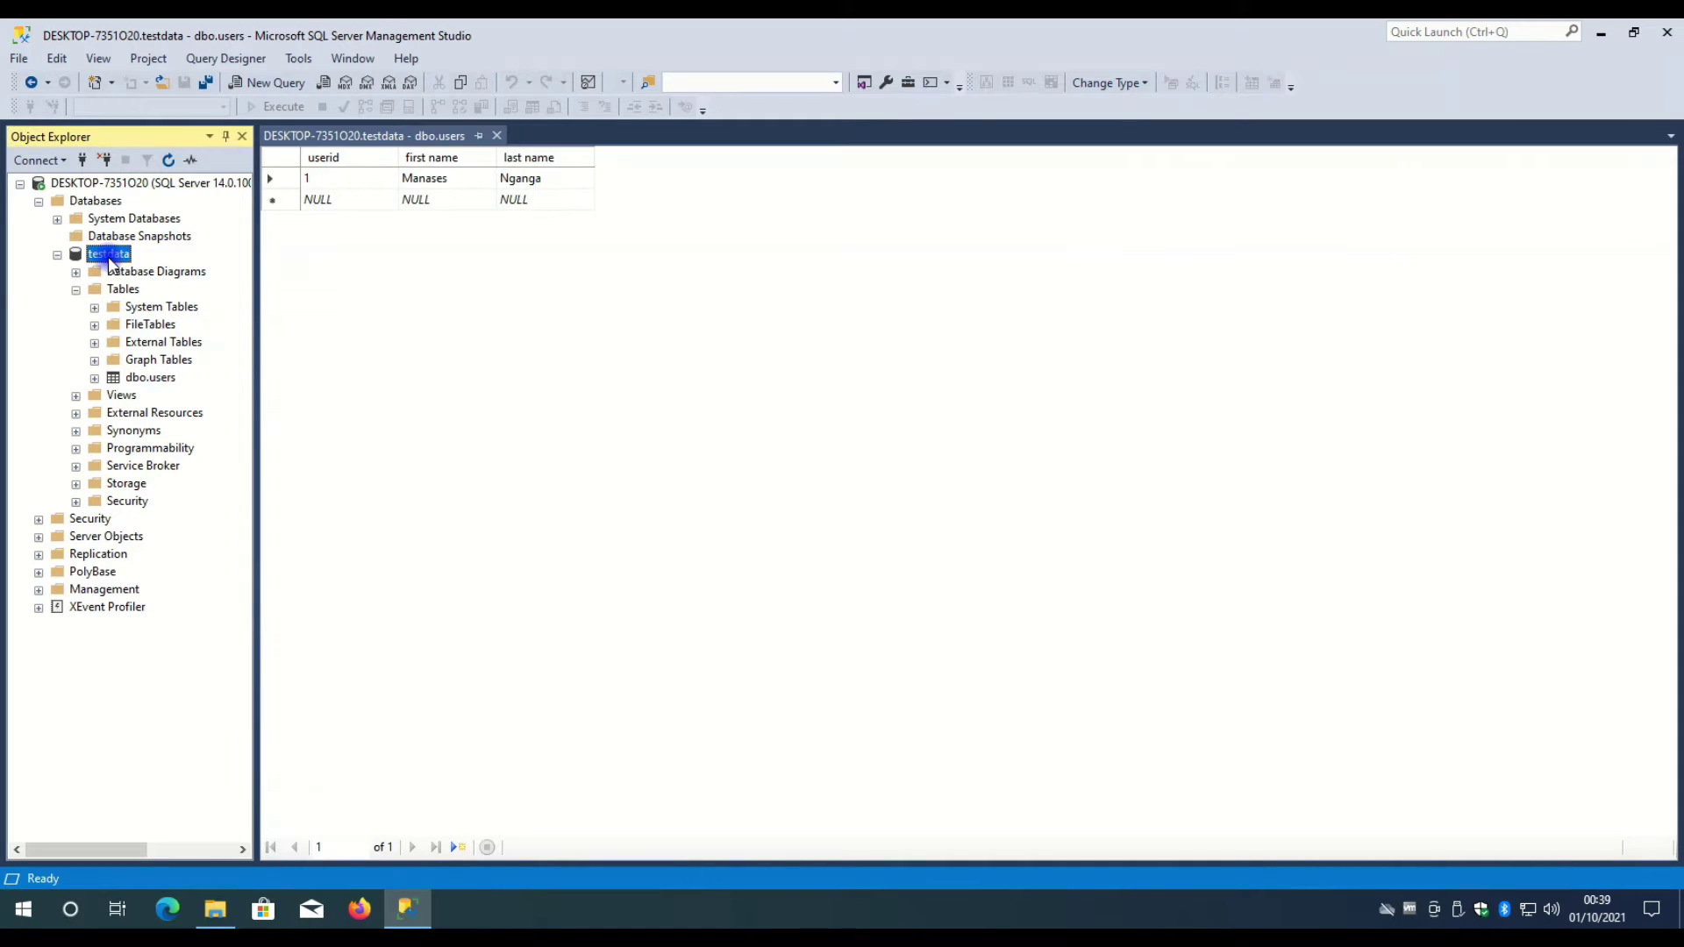
{"action": "left_click", "coordinate": [151, 379]}
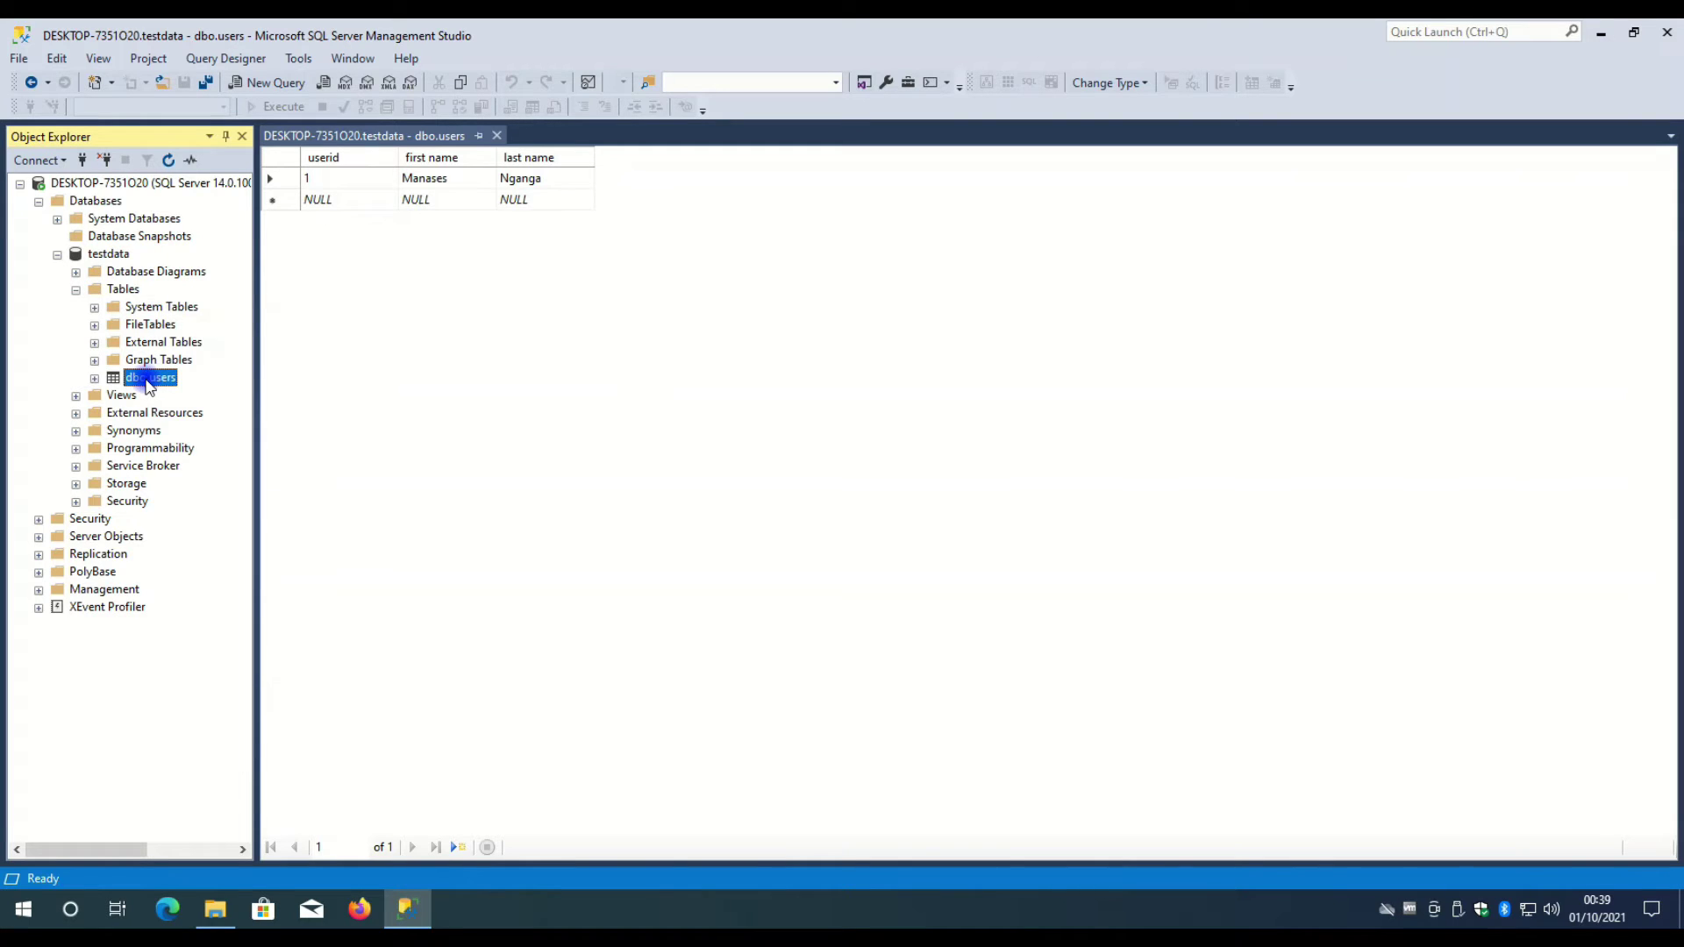
{"action": "left_click", "coordinate": [77, 291]}
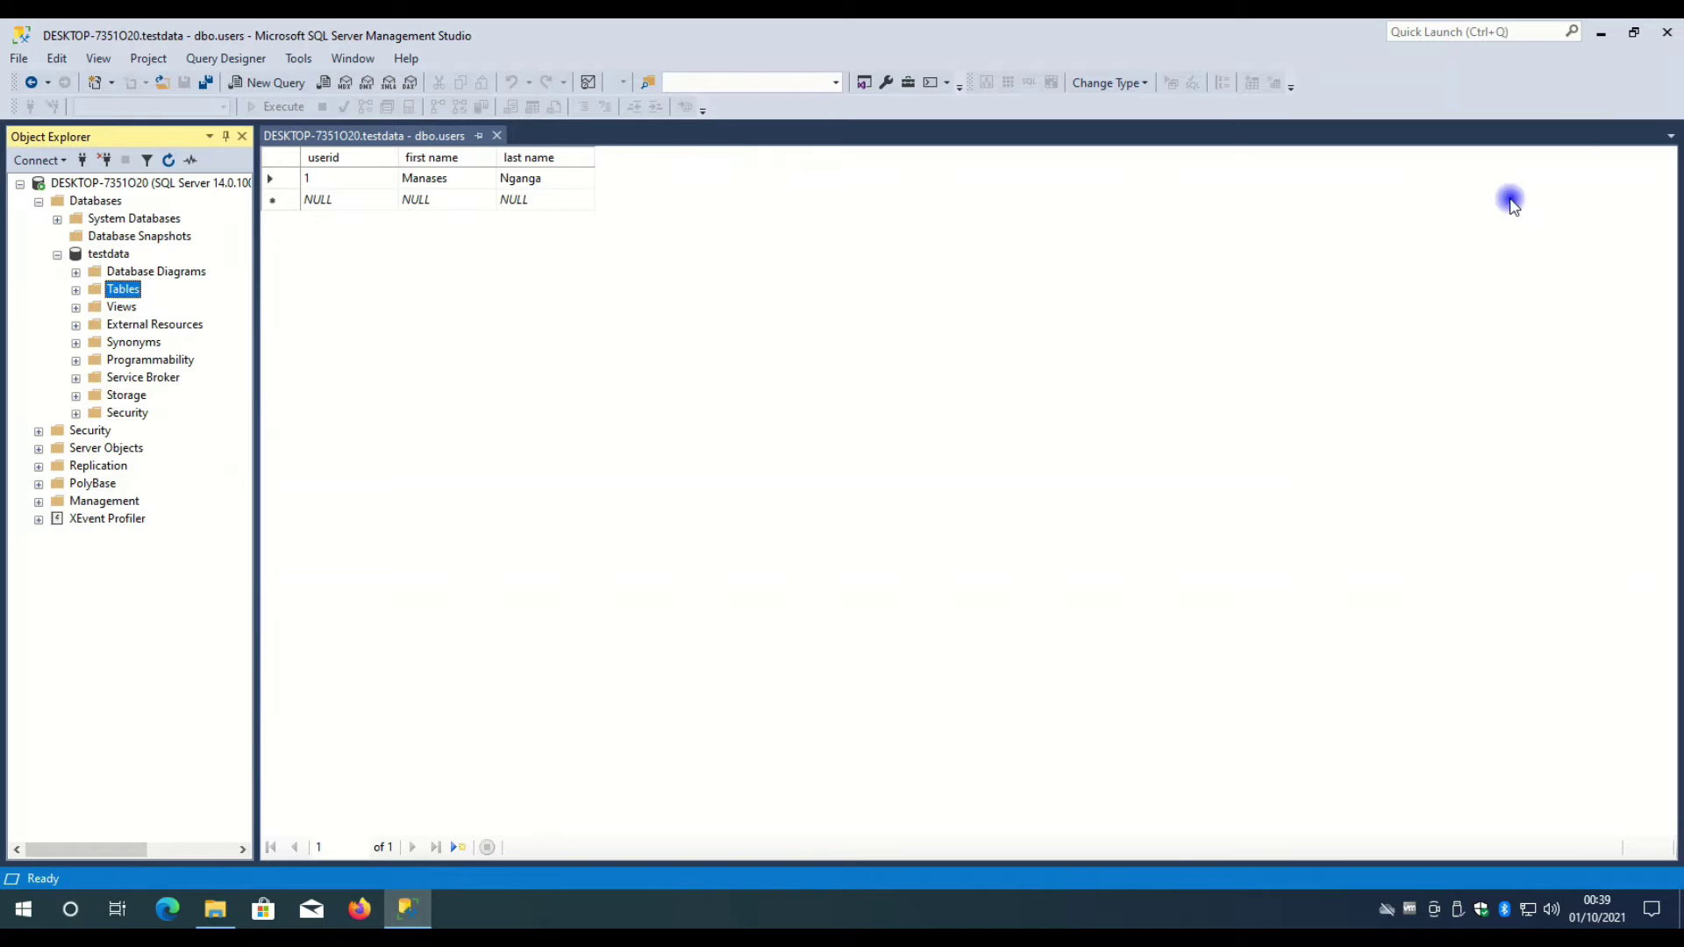
- Minimize SSMS and view the dbPayroll file's properties on the desktop, then close them
{"action": "left_click", "coordinate": [1601, 35]}
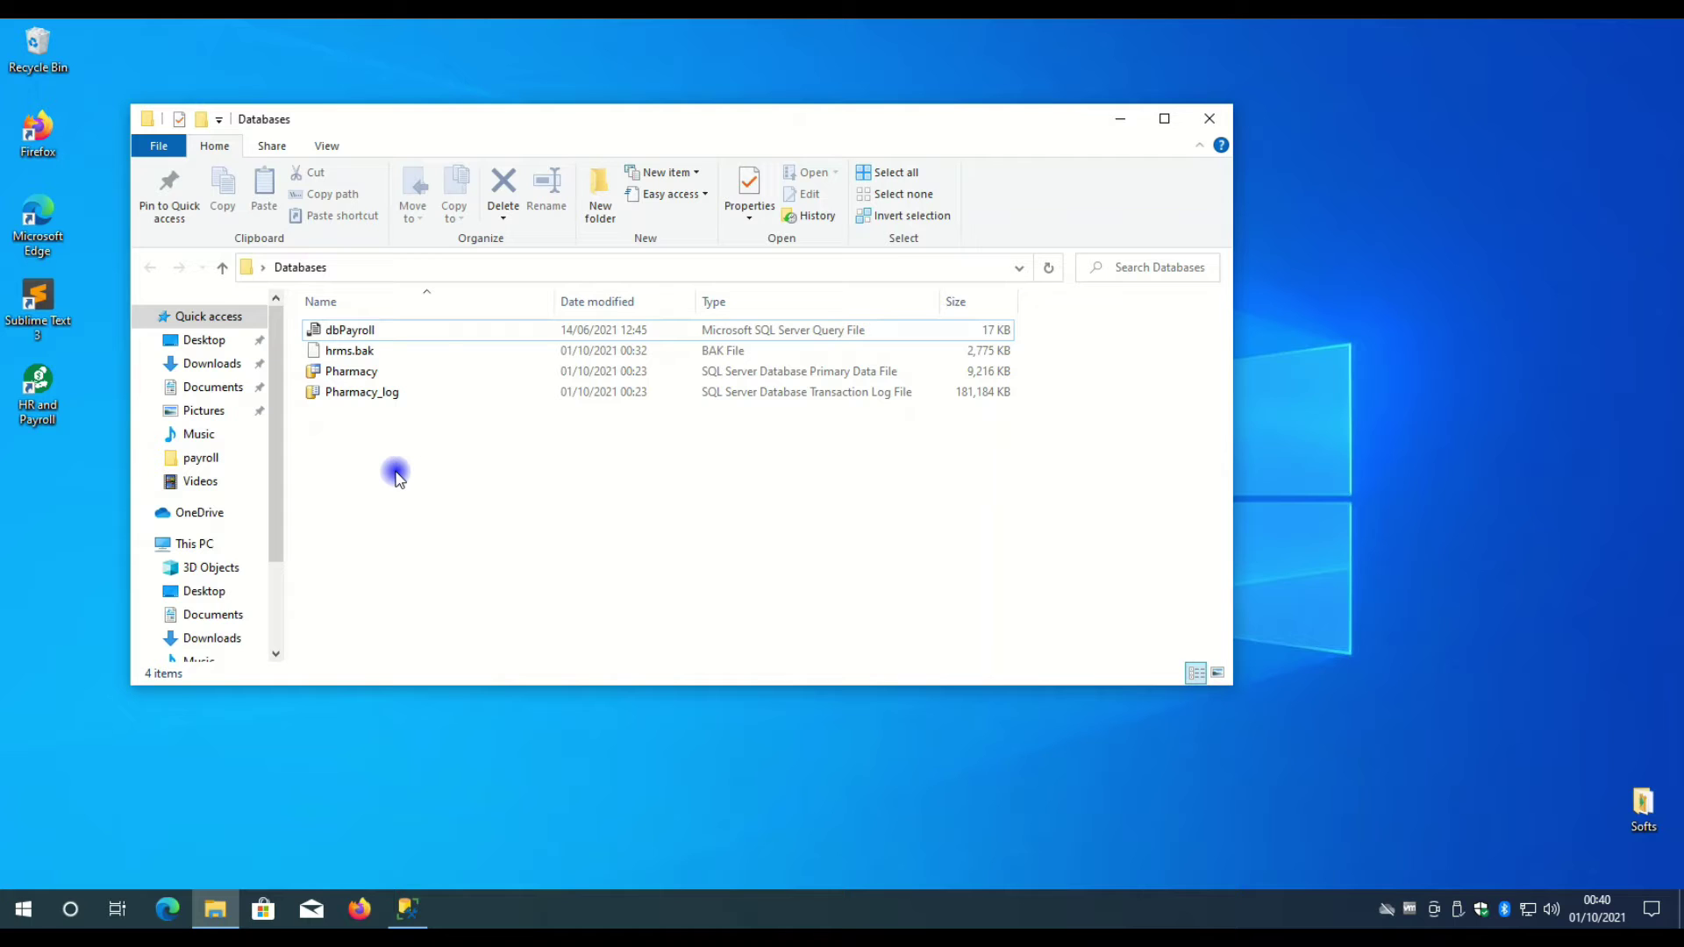
{"action": "left_click", "coordinate": [341, 330]}
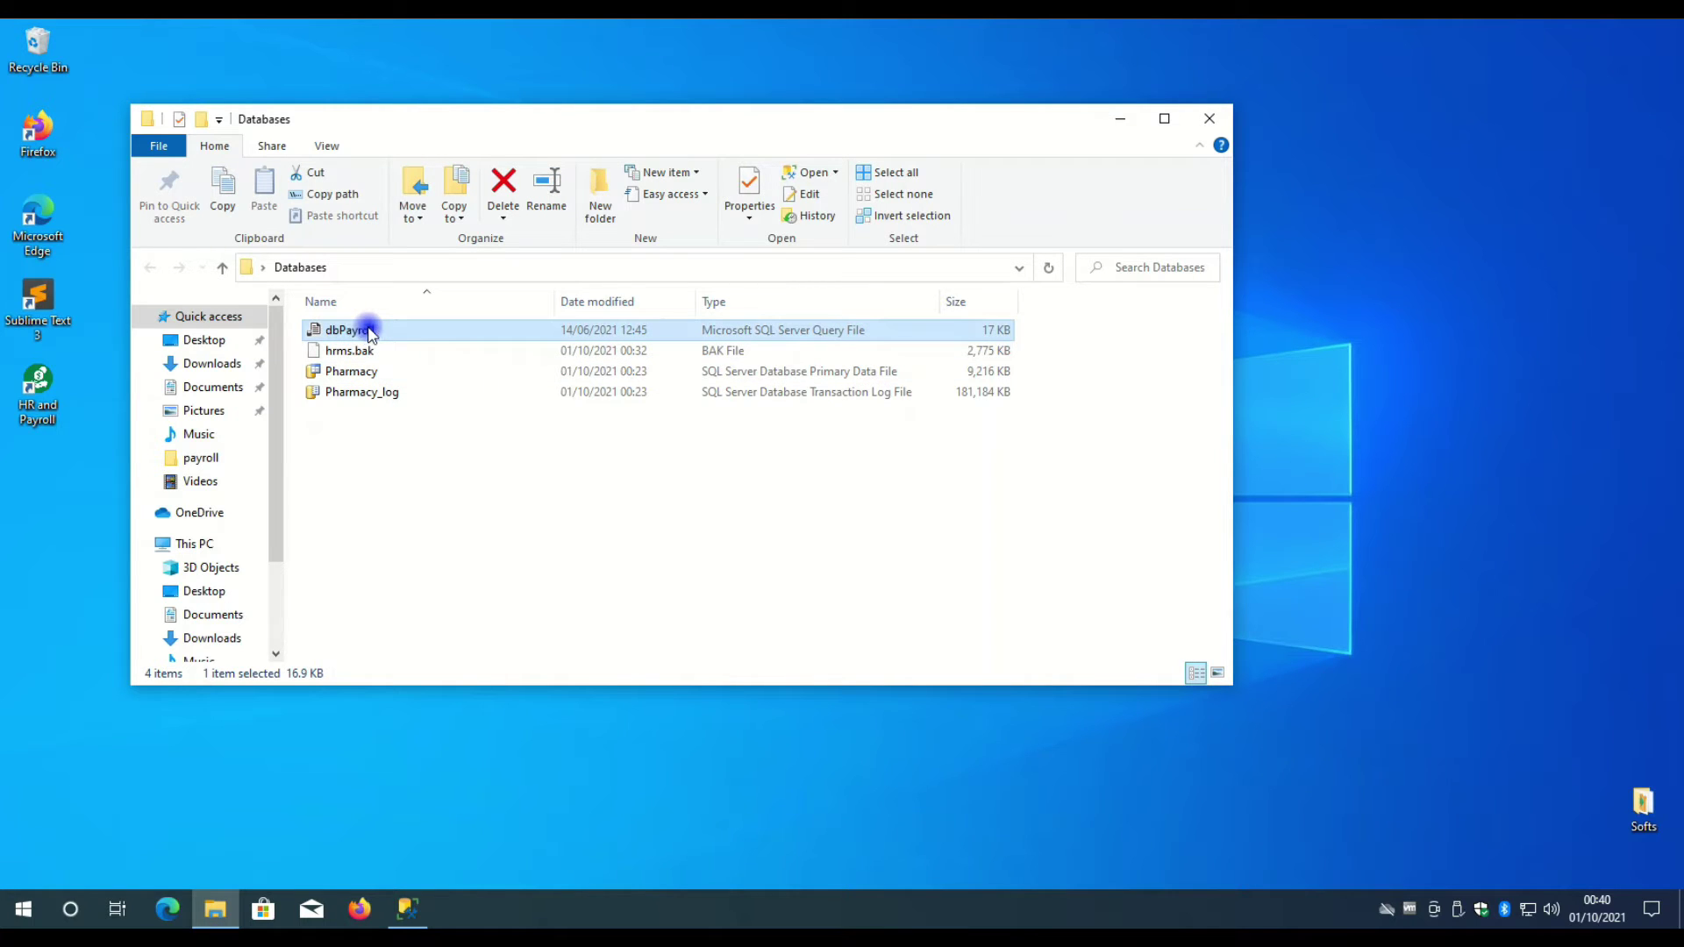
{"action": "right_click", "coordinate": [369, 331]}
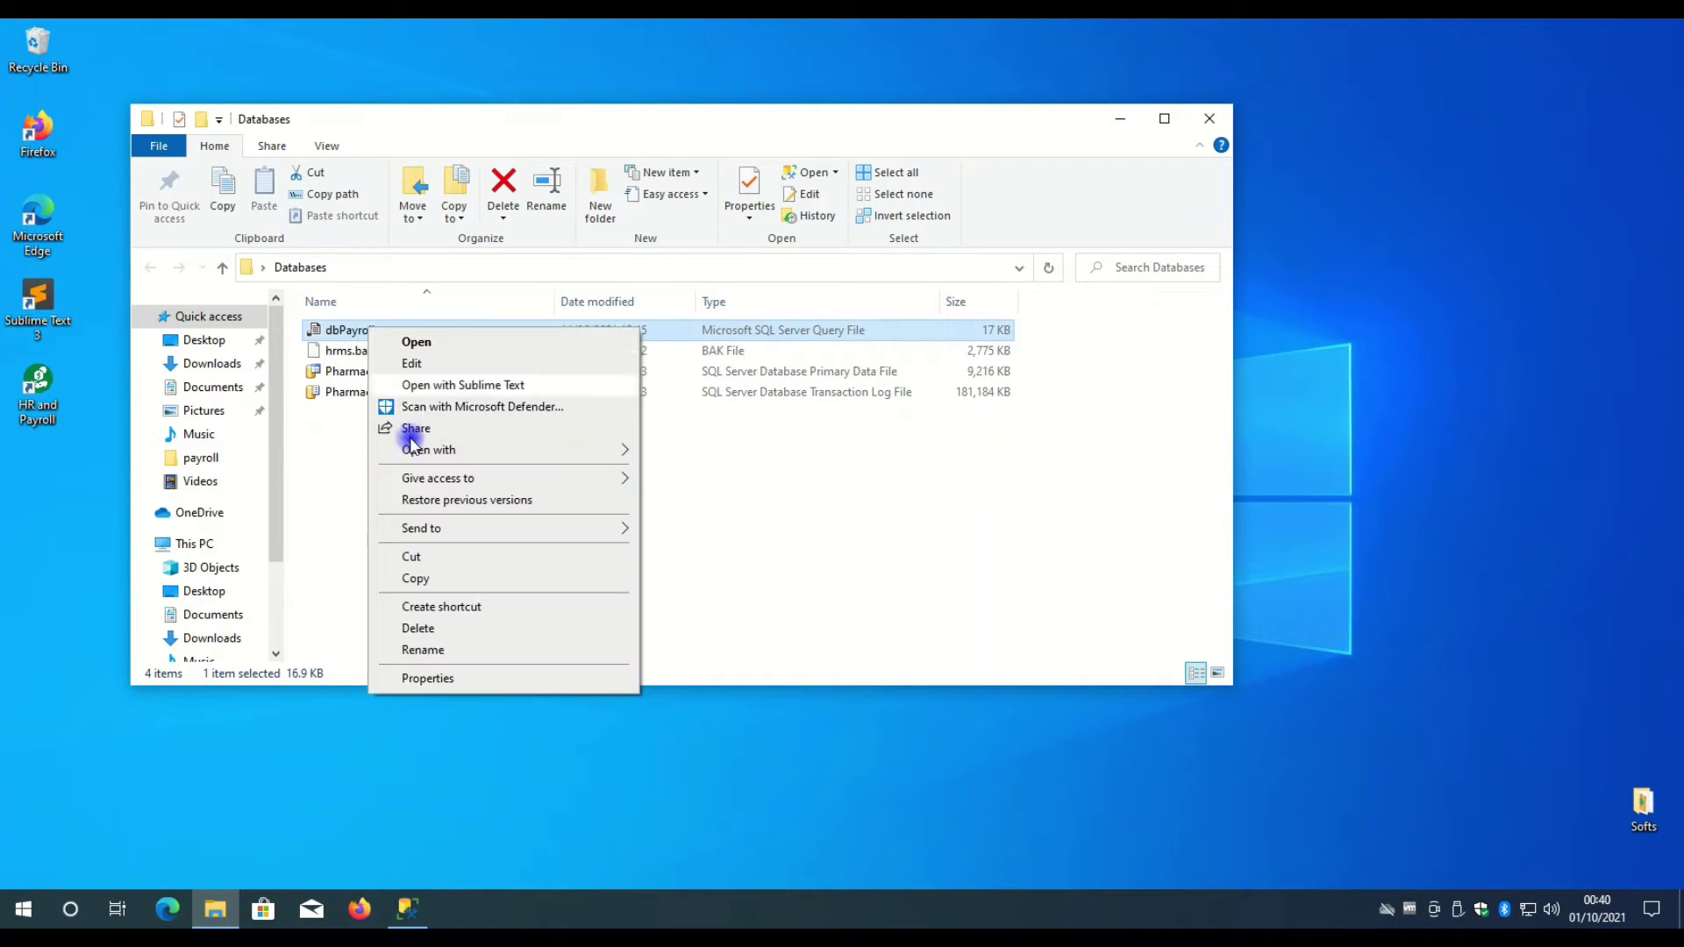
{"action": "left_click", "coordinate": [448, 684]}
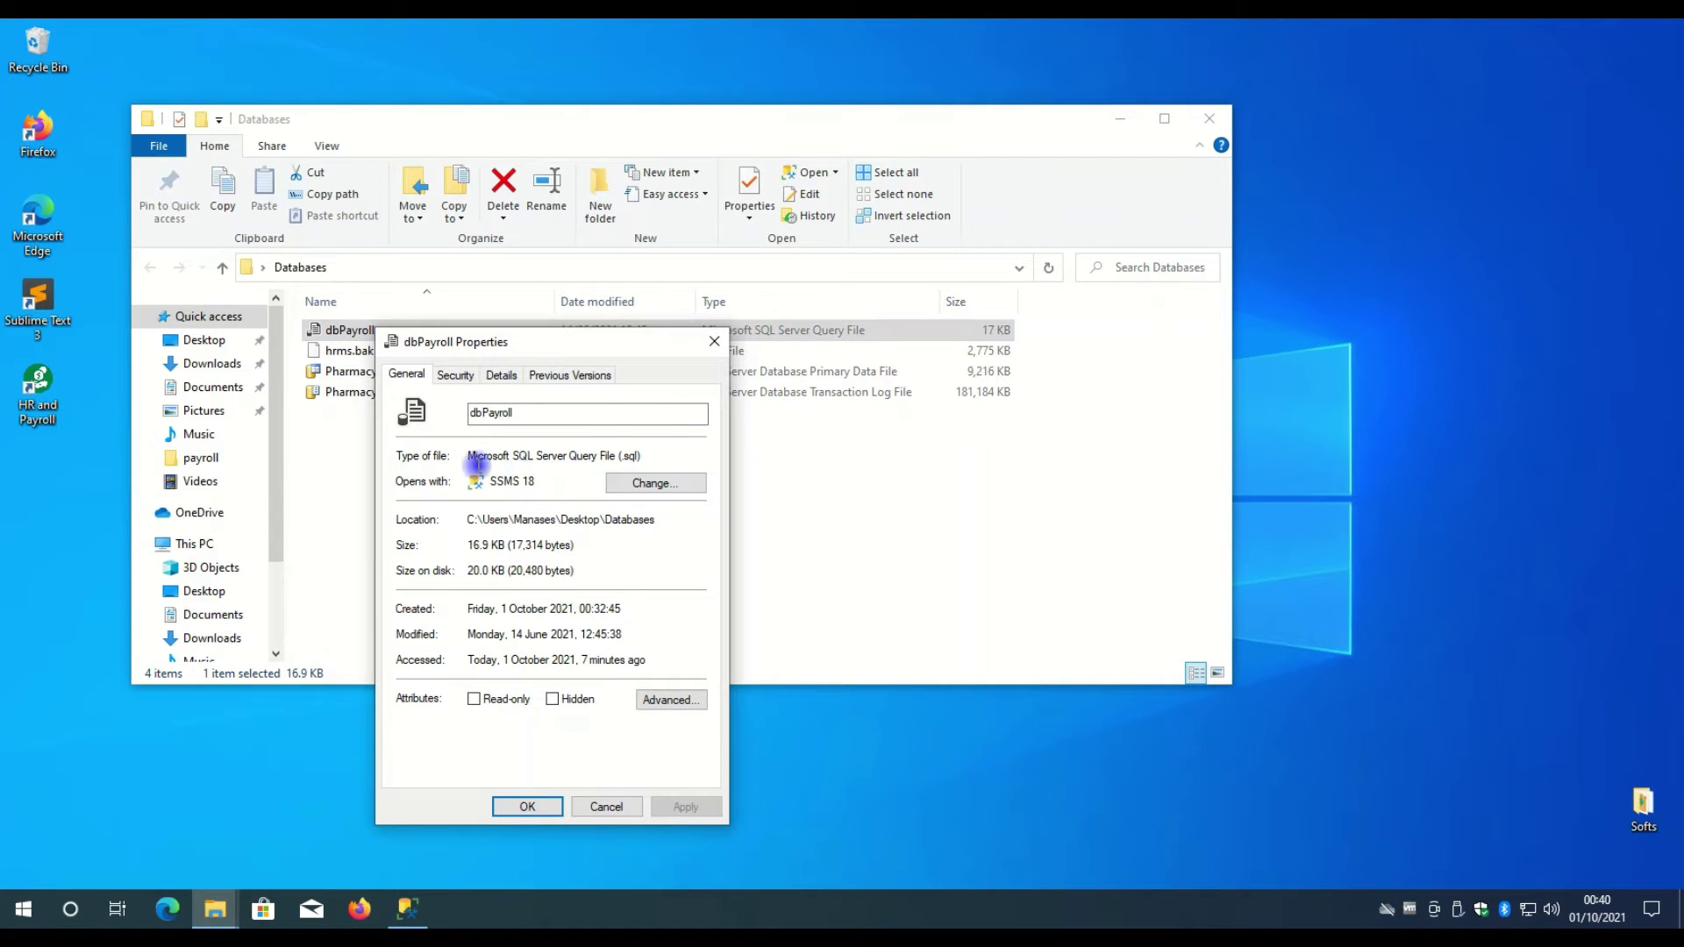
{"action": "left_click_drag", "start_coordinate": [611, 456], "coordinate": [688, 456]}
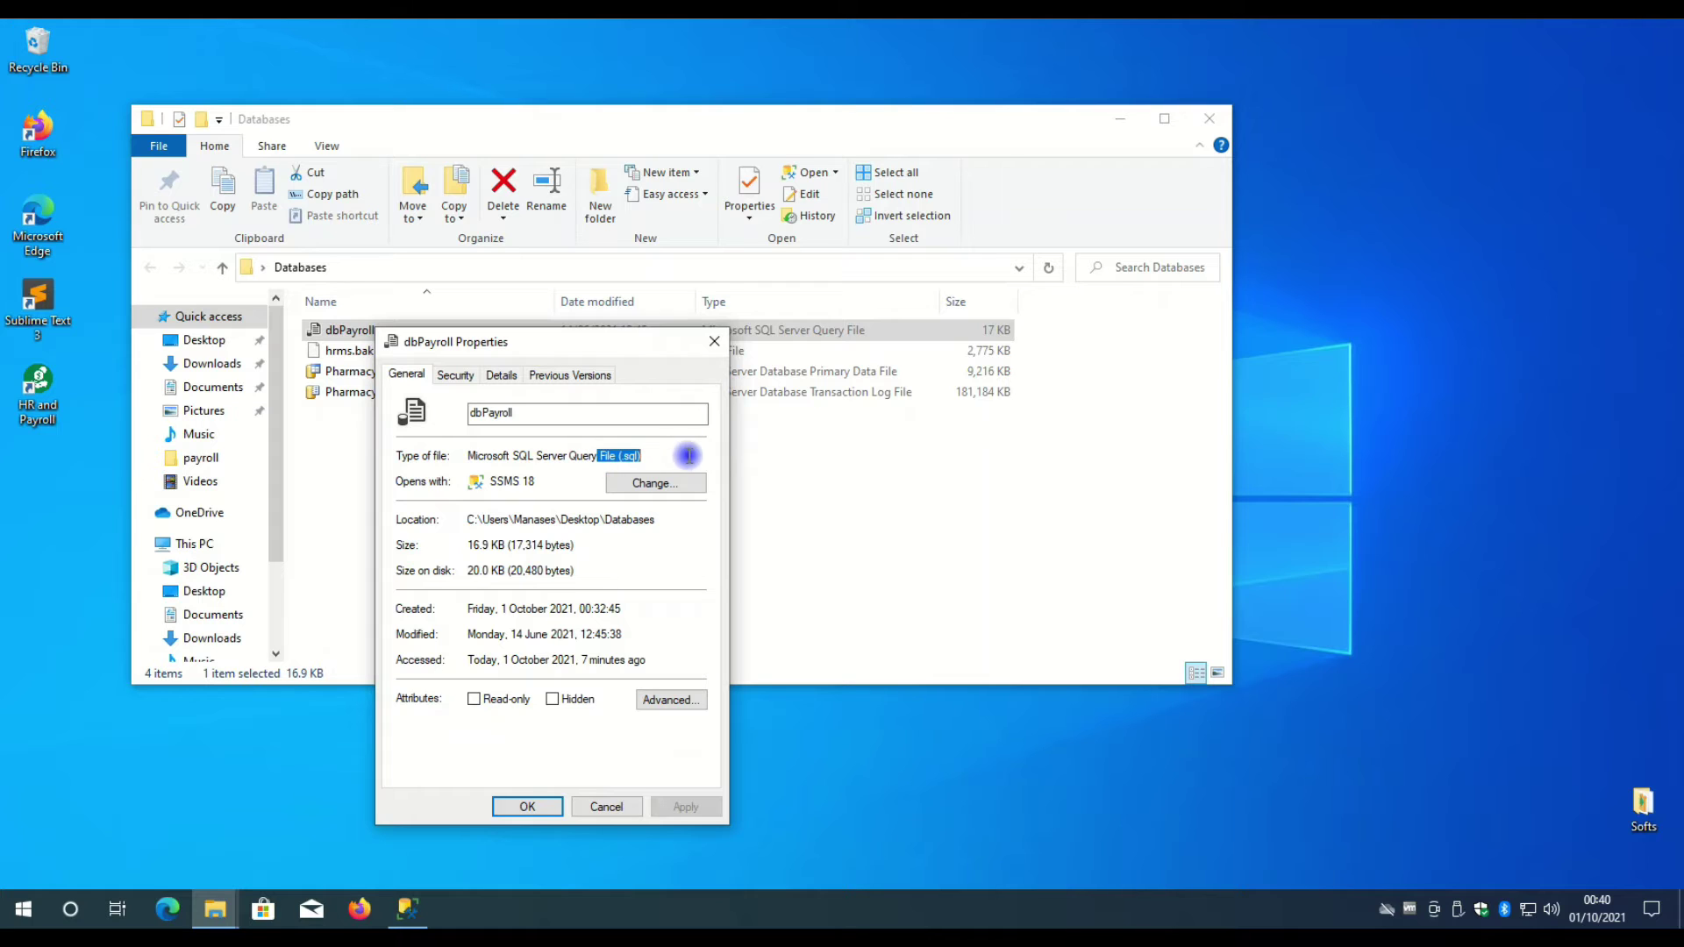
{"action": "left_click", "coordinate": [715, 341]}
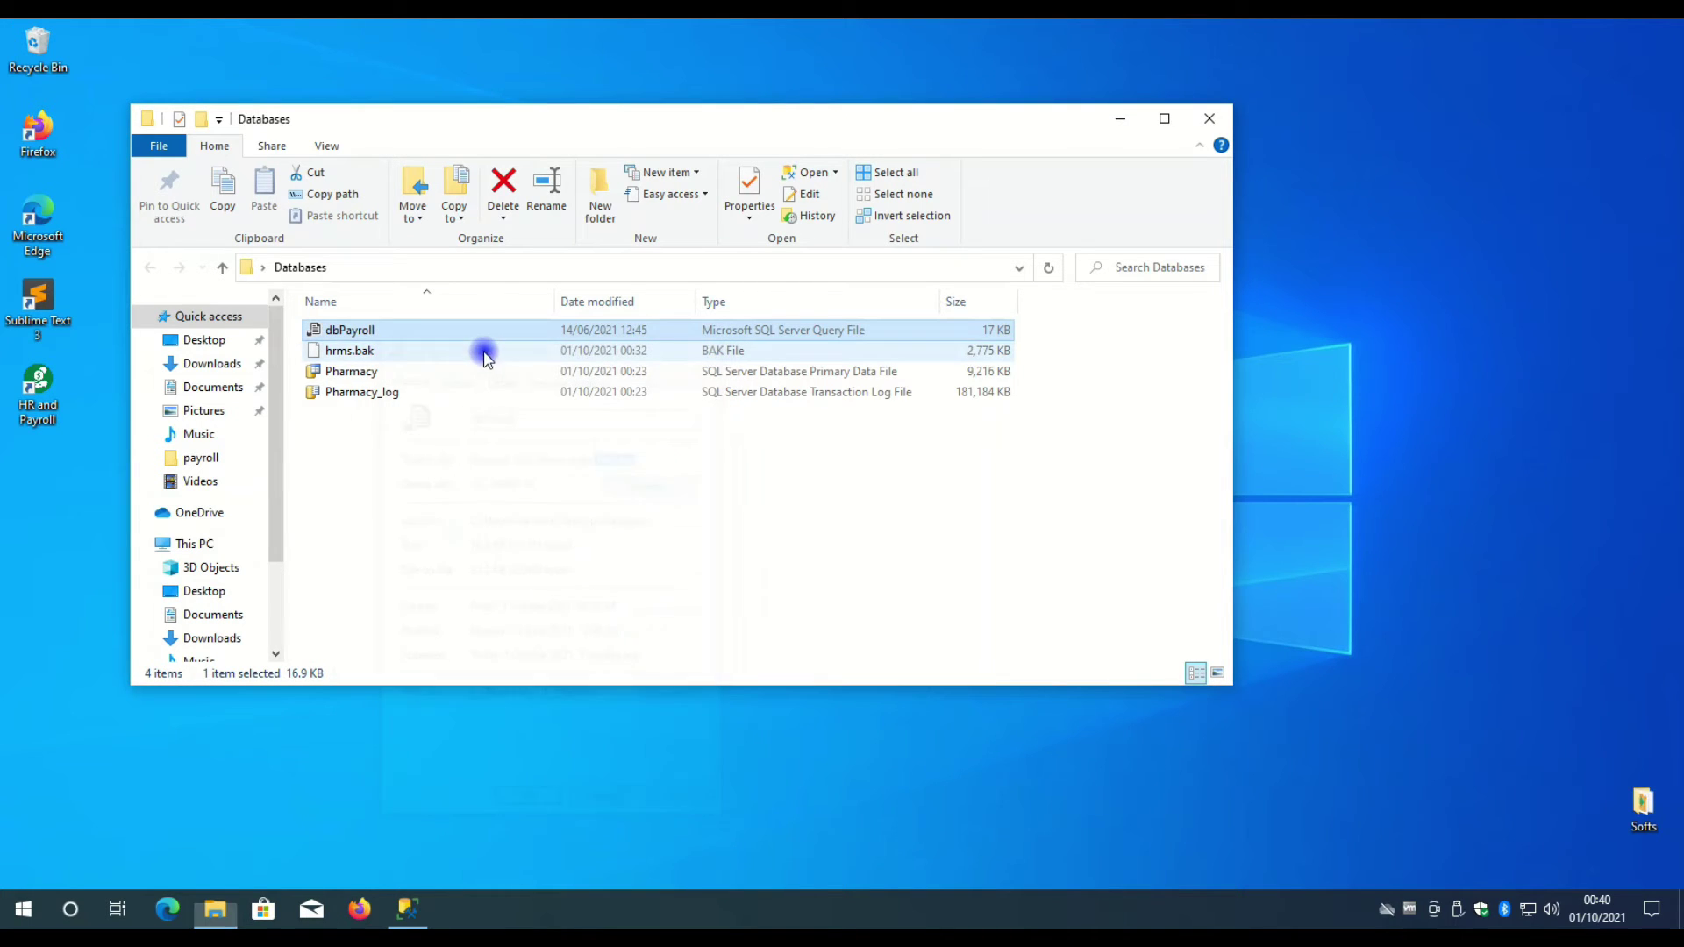
- Drag the dbPayroll script onto Management Studio and close the dbo.users tab
{"action": "left_click", "coordinate": [358, 350]}
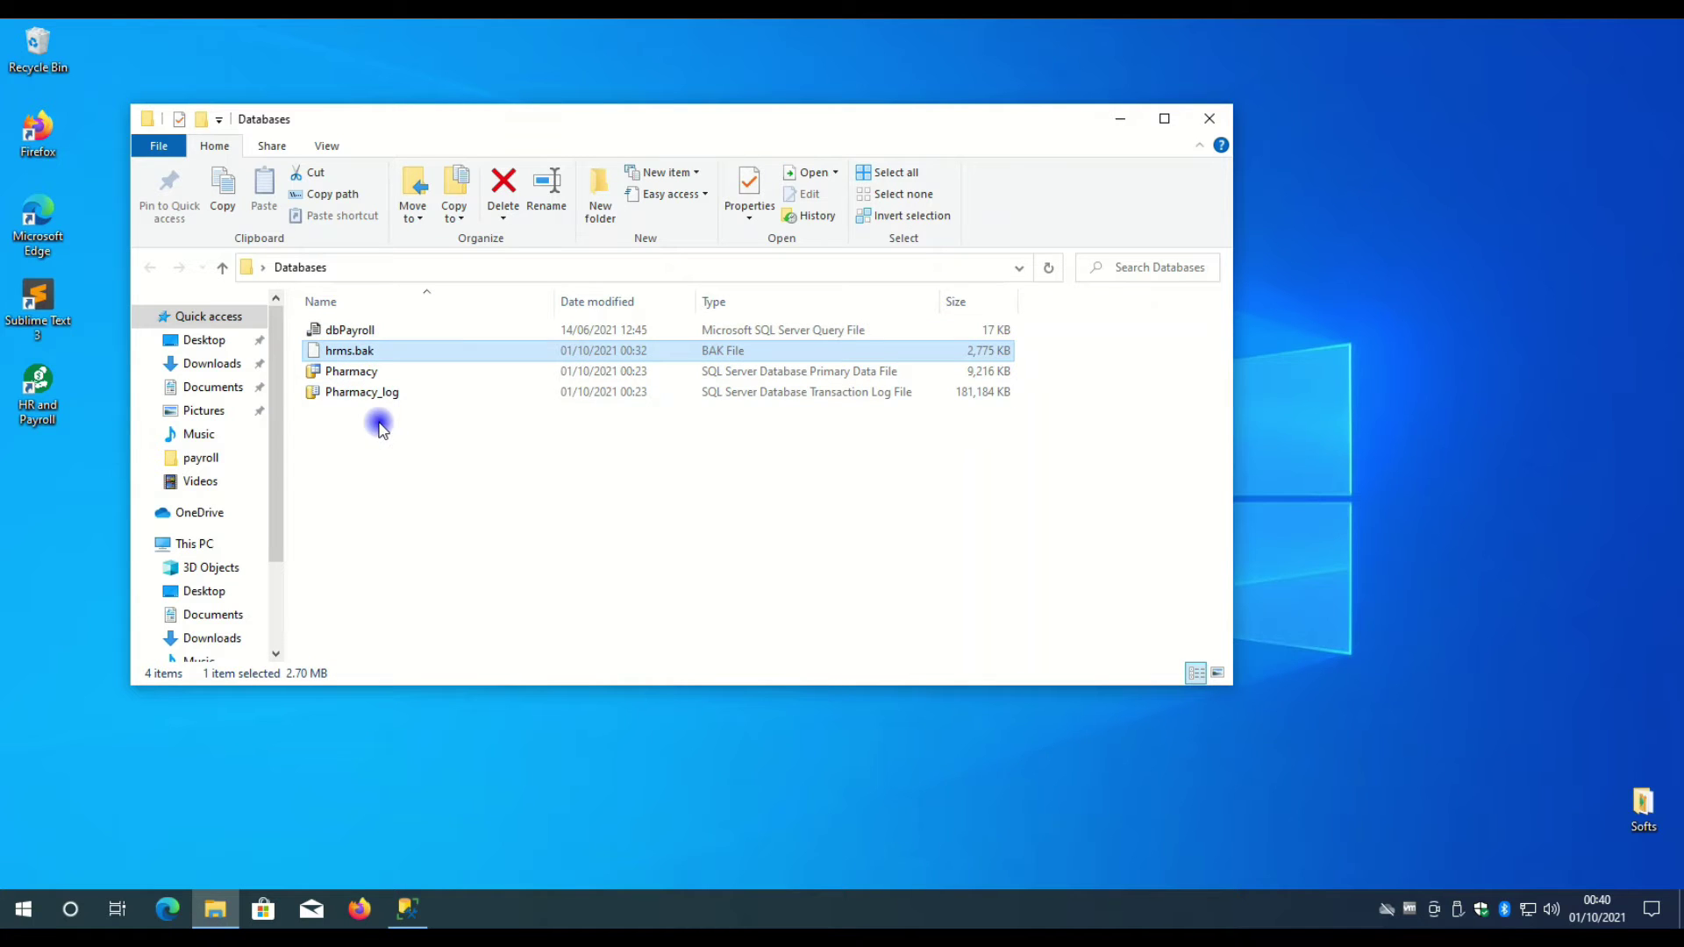
{"action": "left_click", "coordinate": [365, 330]}
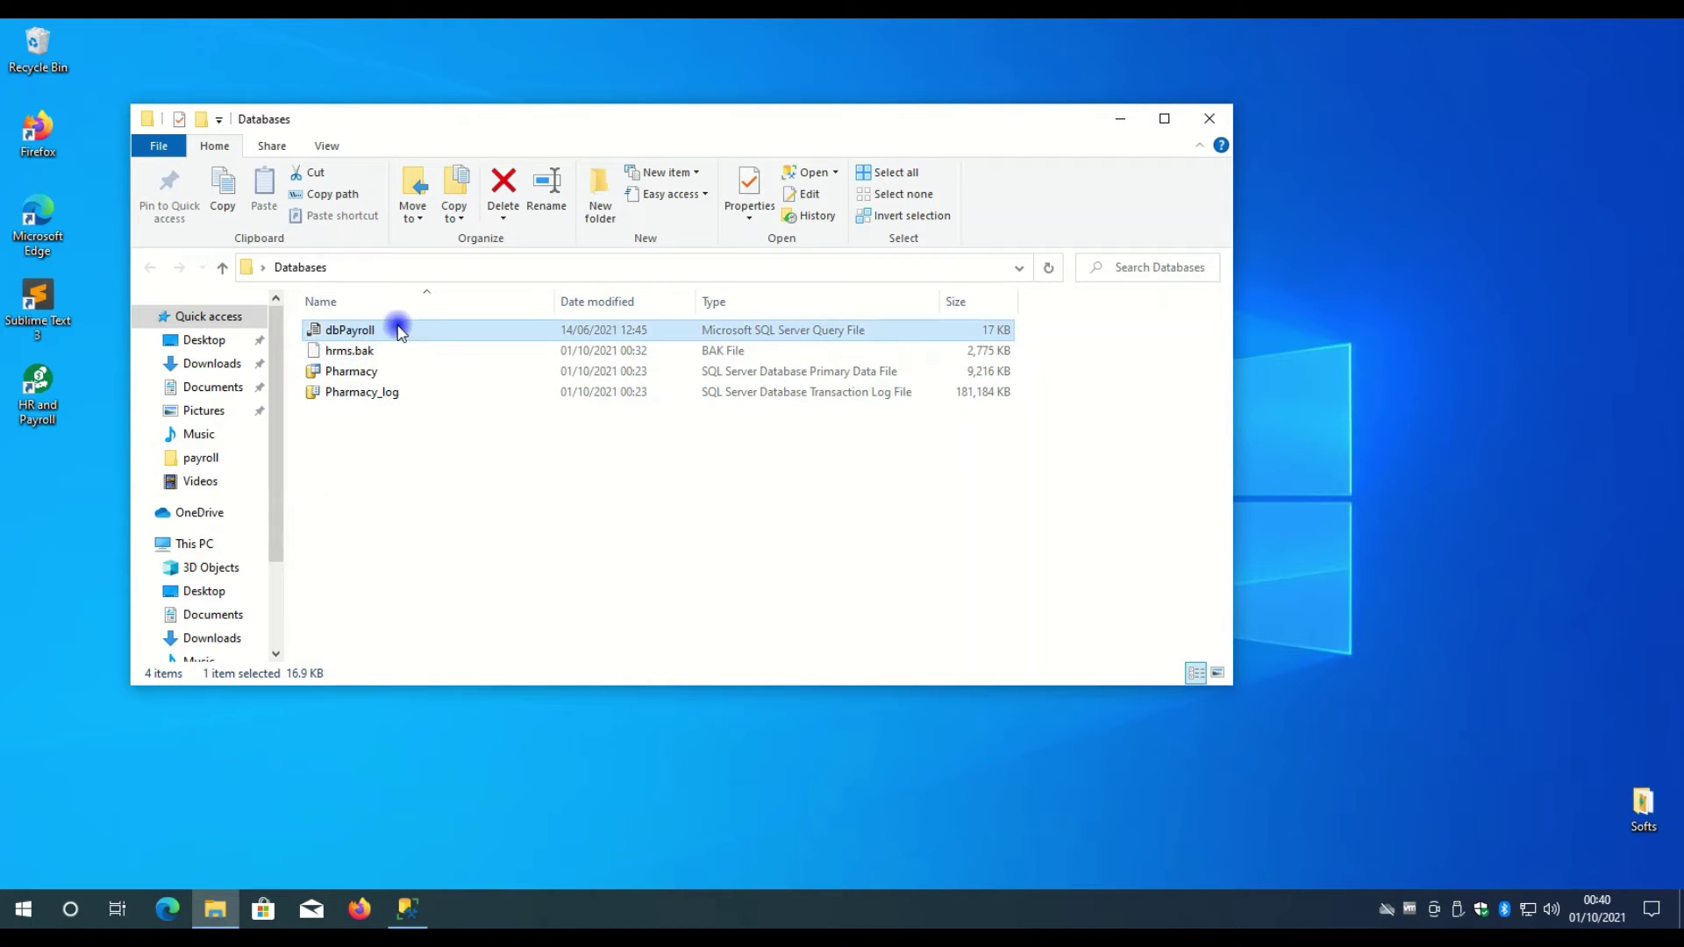
{"action": "left_click_drag", "start_coordinate": [379, 338], "coordinate": [508, 143]}
{"action": "left_click", "coordinate": [496, 136]}
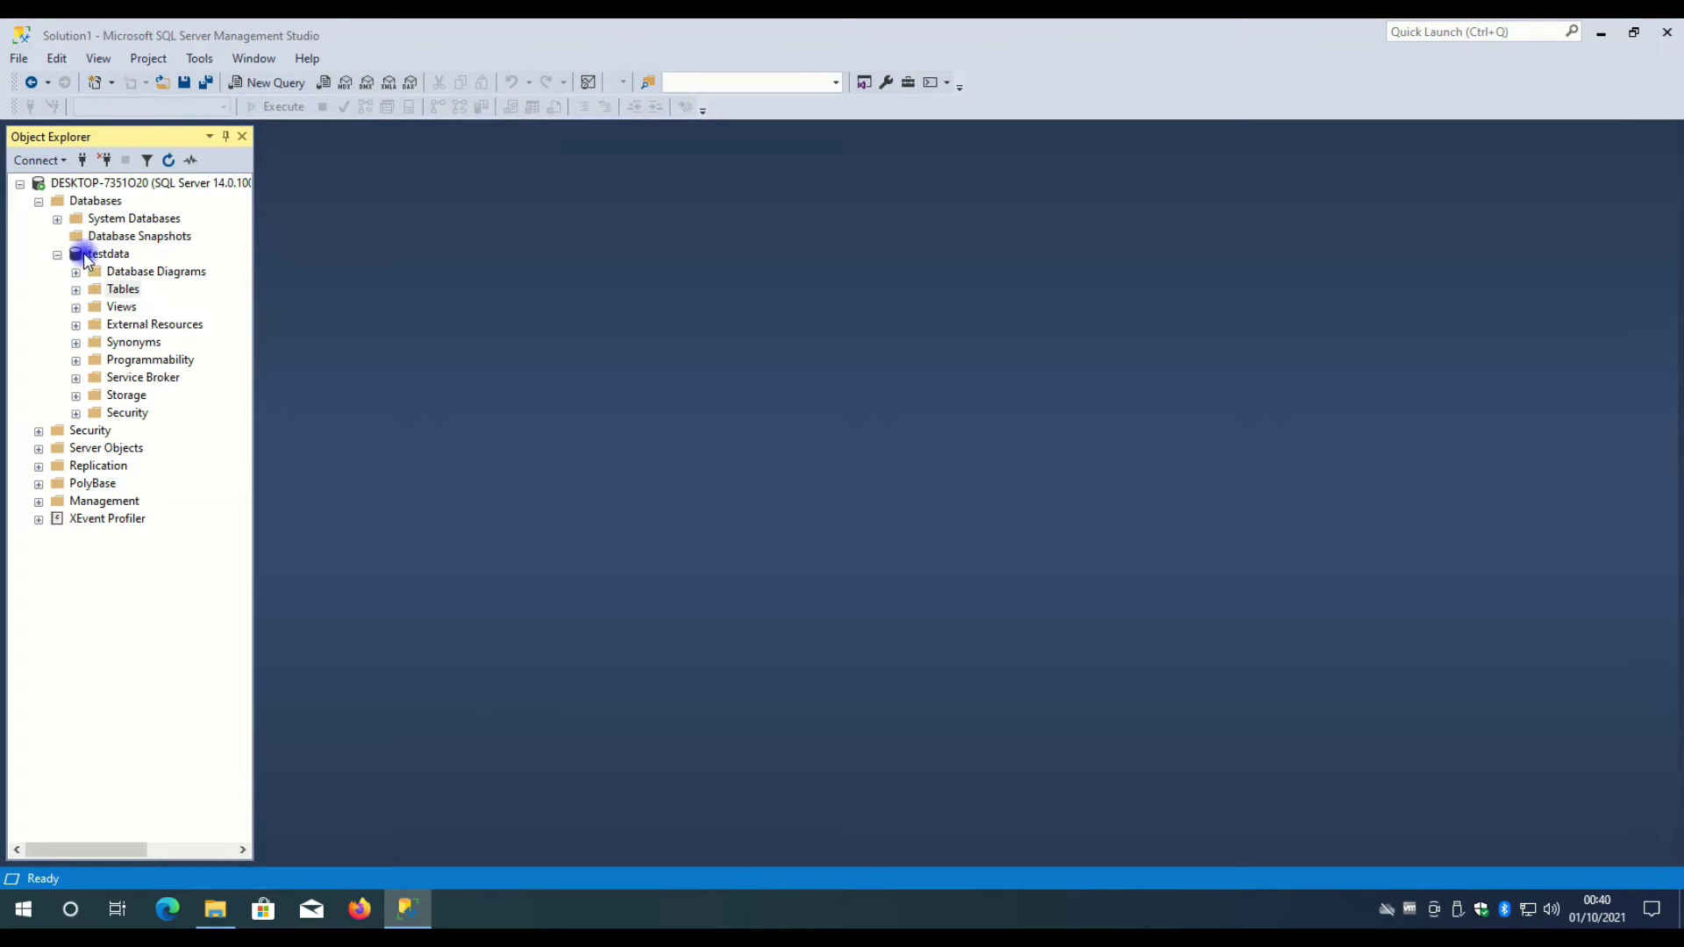
- Open dbPayroll.sql in SSMS 18, set as the default app for .sql files
{"action": "left_click", "coordinate": [57, 254]}
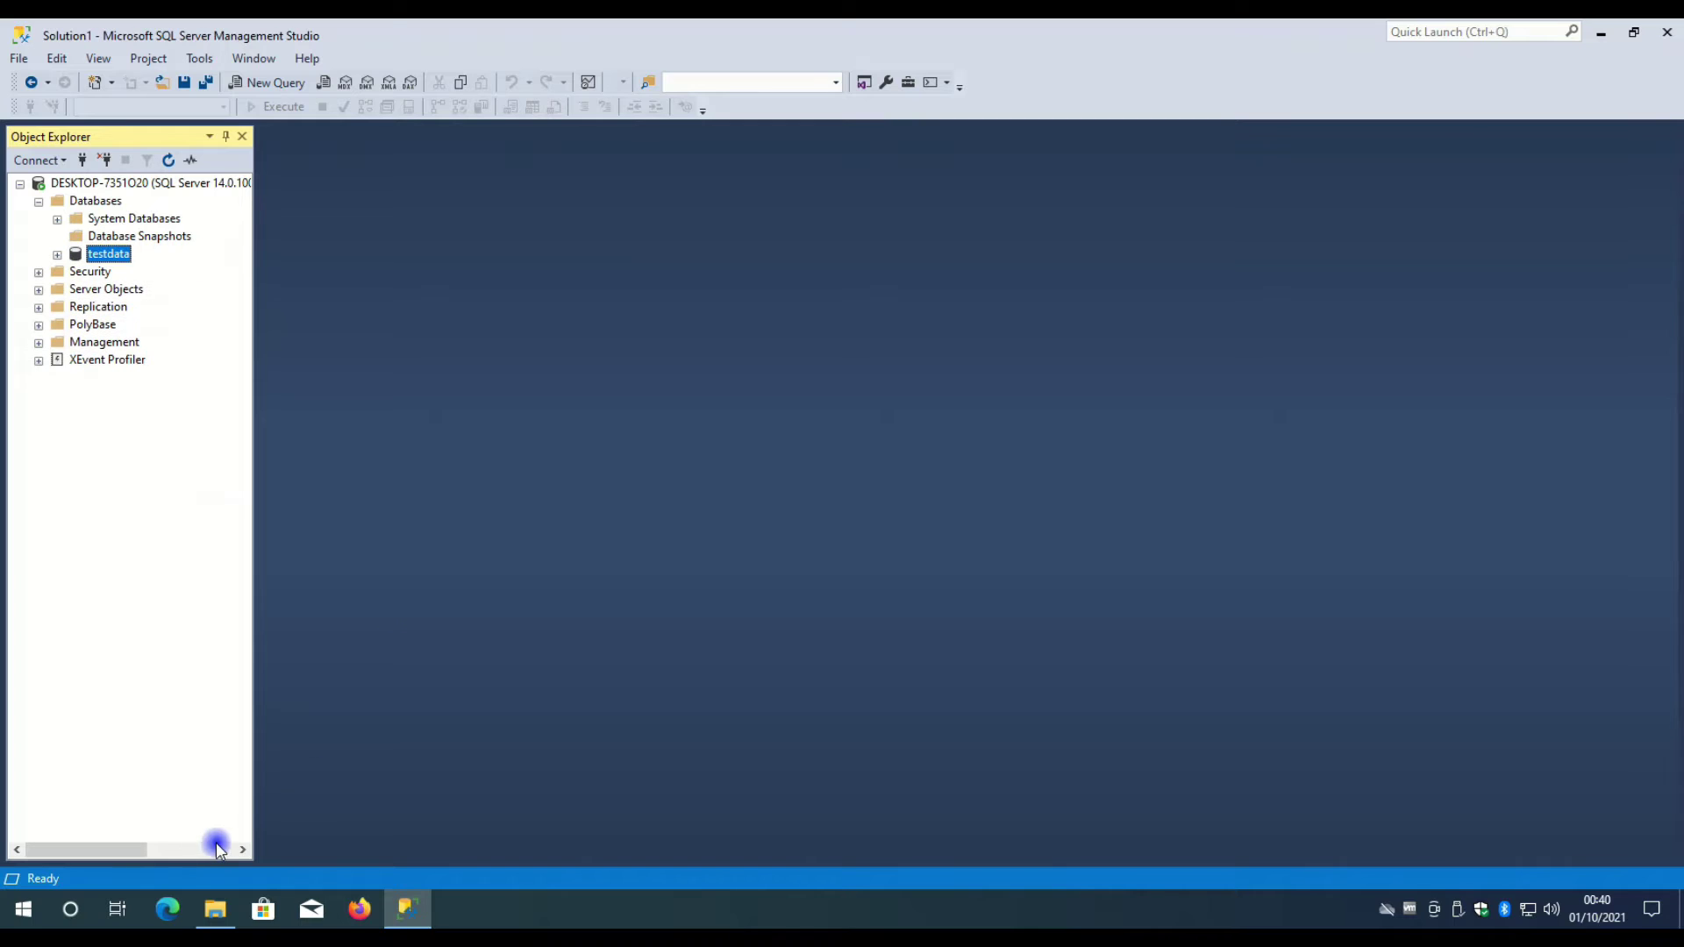
{"action": "left_click", "coordinate": [213, 912]}
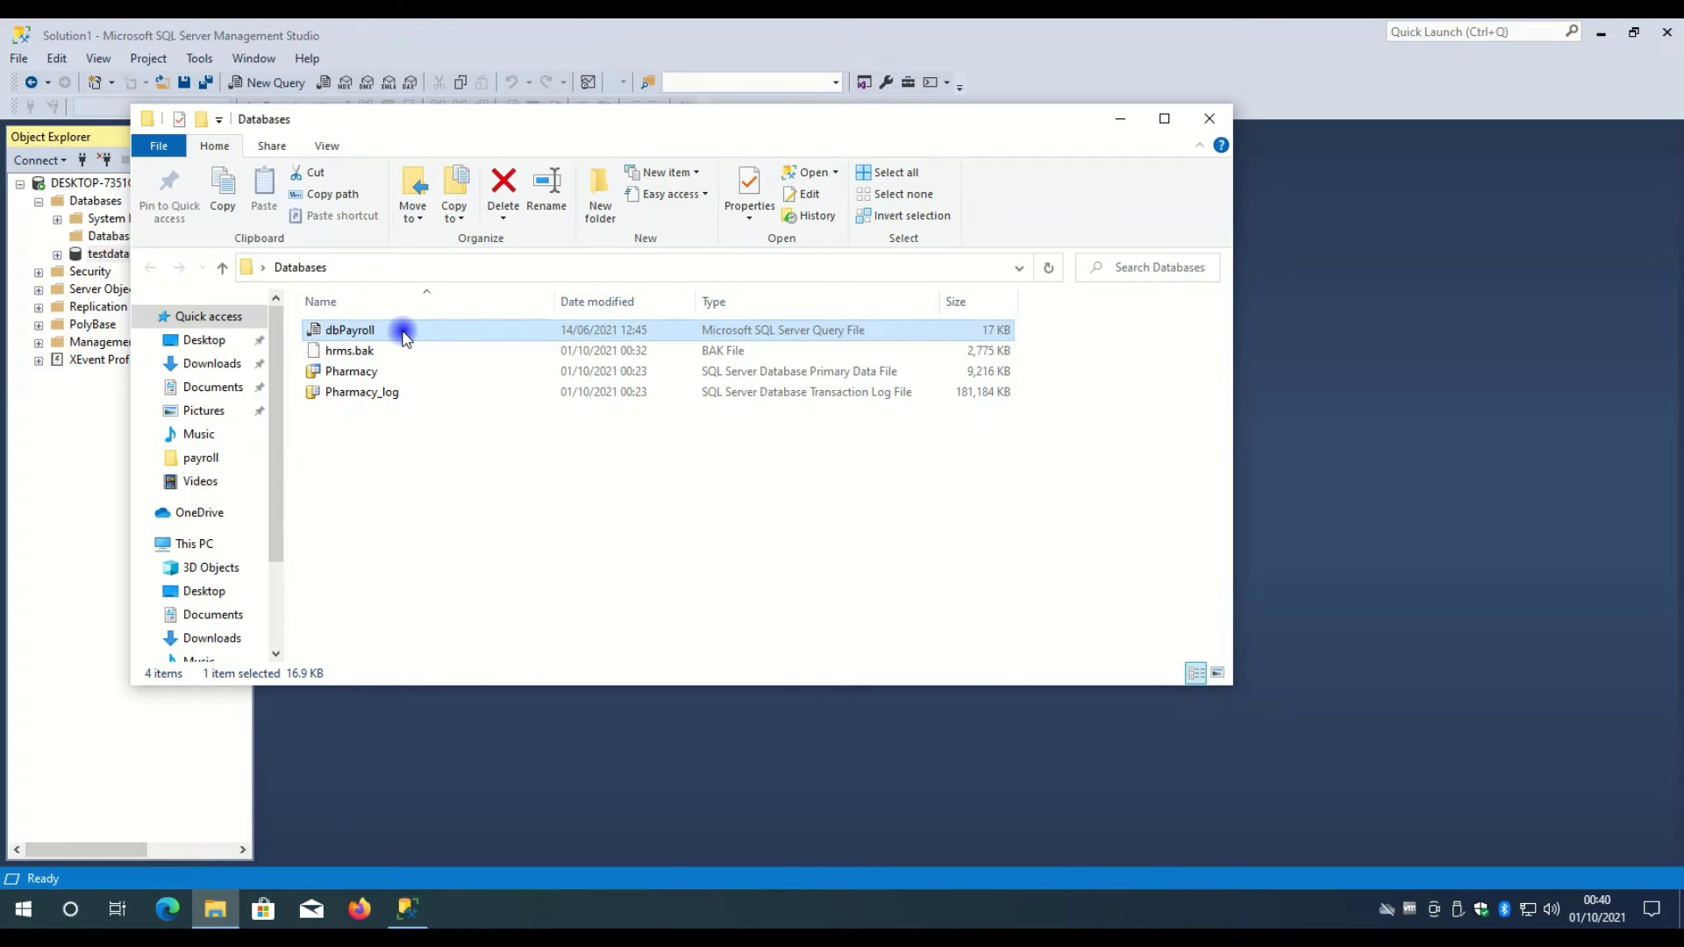
{"action": "double_click", "coordinate": [404, 333]}
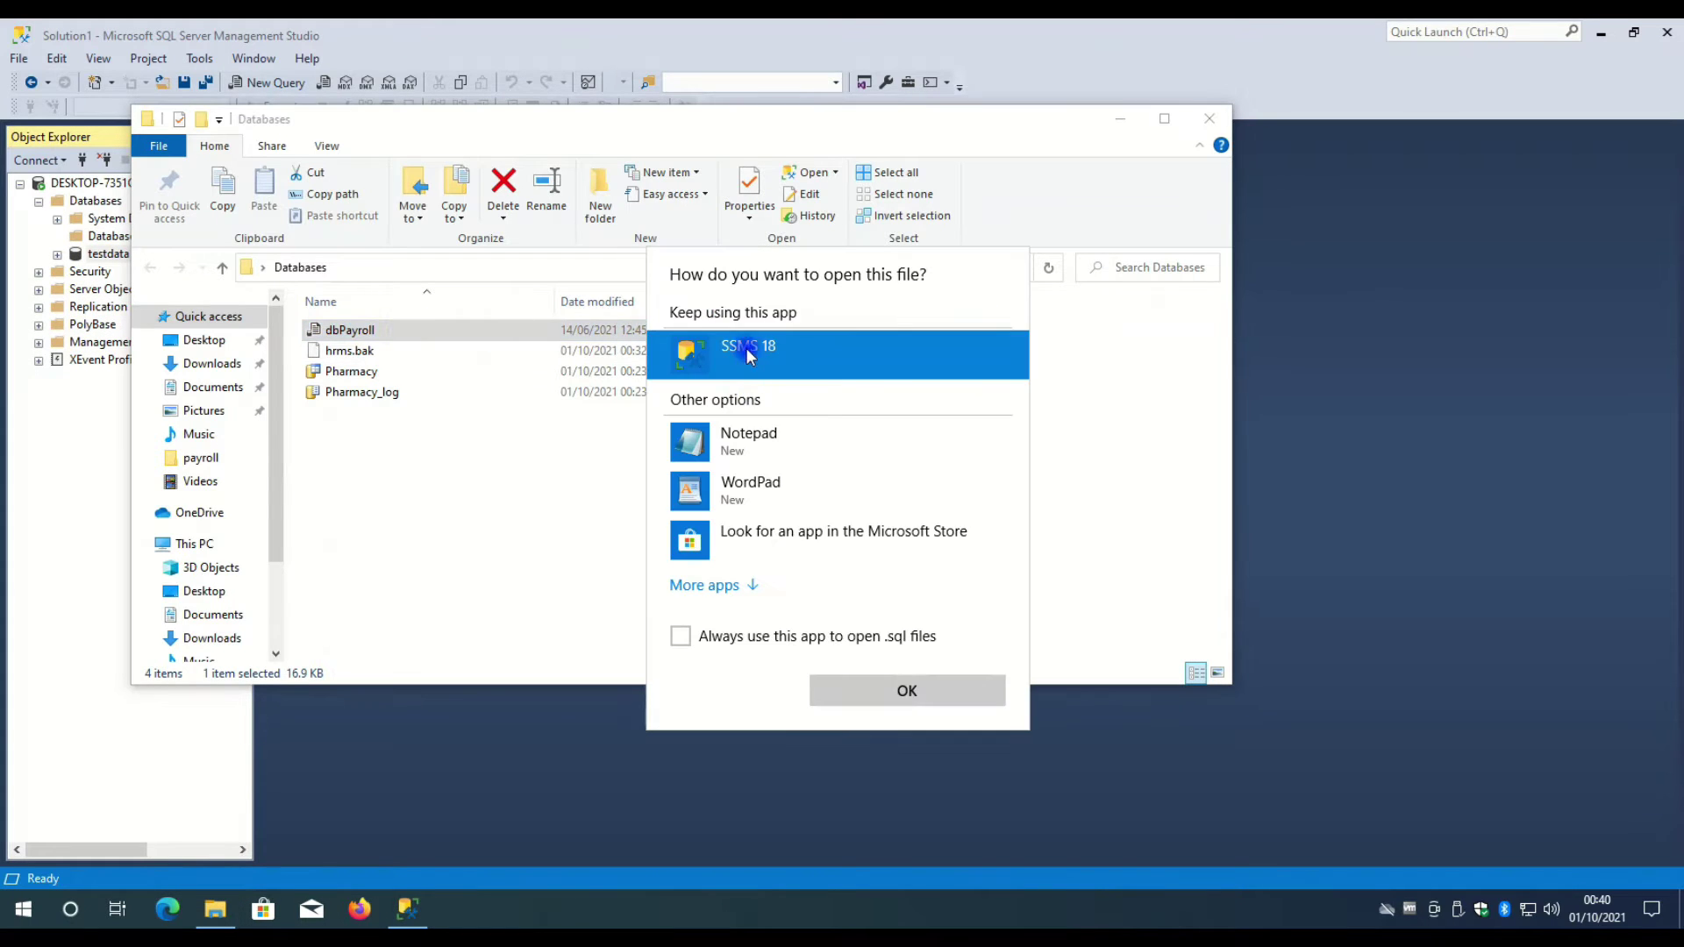
{"action": "left_click", "coordinate": [714, 639]}
{"action": "left_click", "coordinate": [916, 693]}
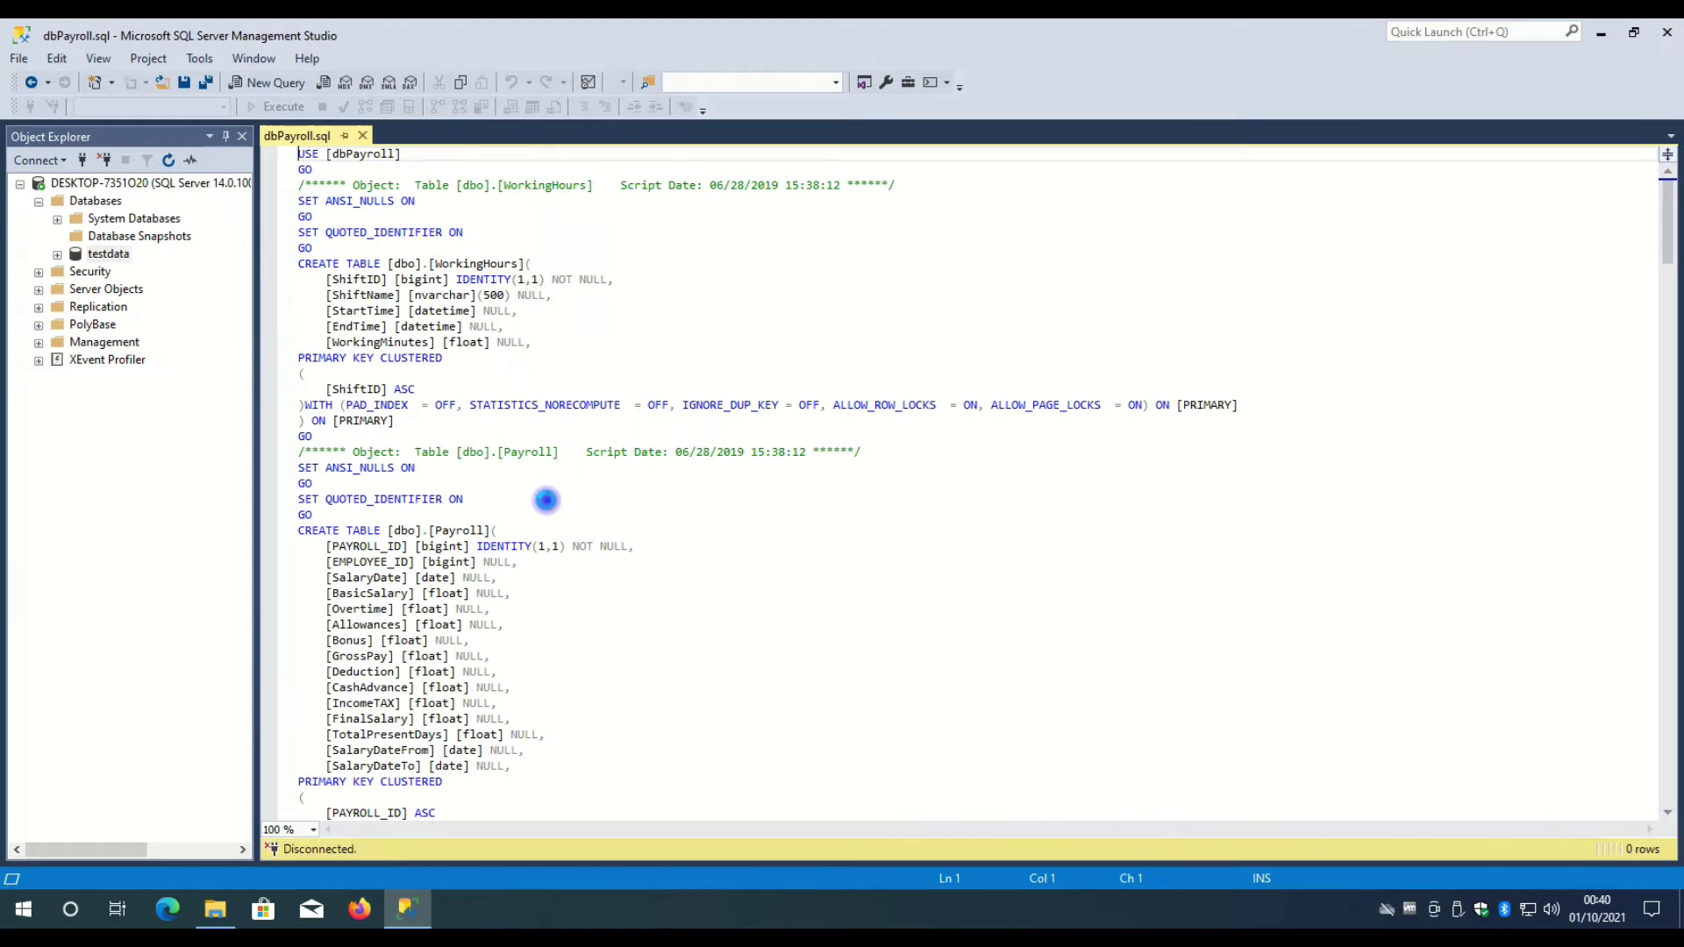
- Scroll through the script's CREATE TABLE statements for WorkingHours, Payroll, Payment and Overtime
{"action": "scroll", "coordinate": [446, 488], "scroll_direction": "down", "scroll_amount": 6}
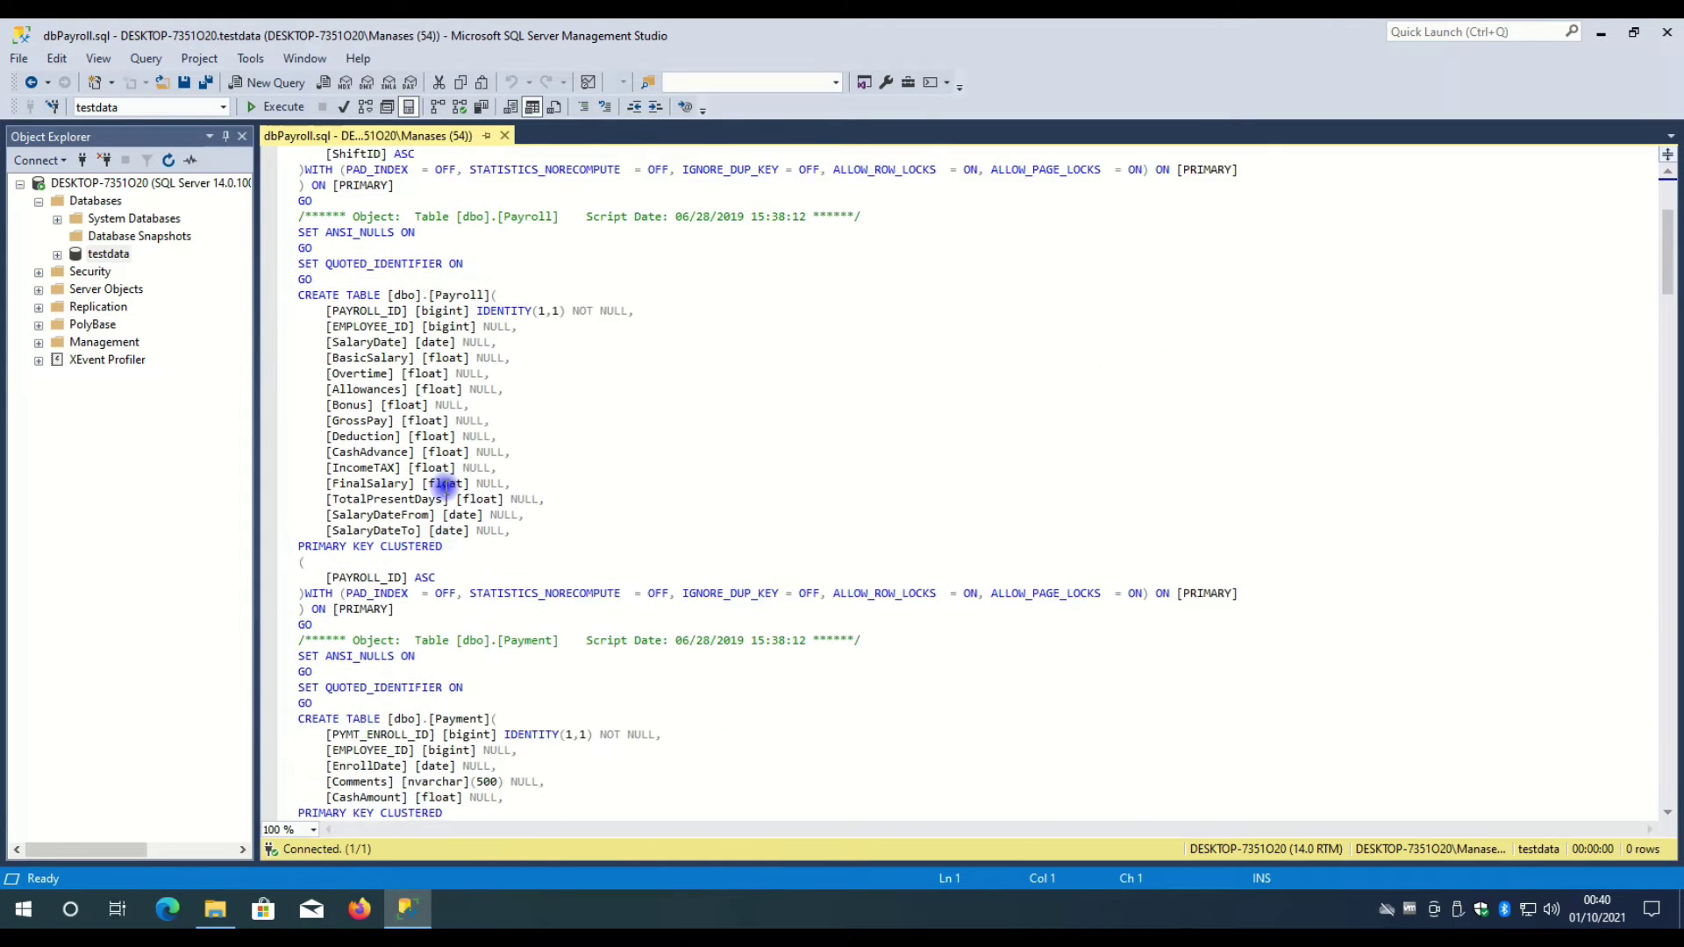
{"action": "scroll", "coordinate": [447, 488], "scroll_direction": "down", "scroll_amount": 9}
{"action": "scroll", "coordinate": [447, 488], "scroll_direction": "up", "scroll_amount": 10}
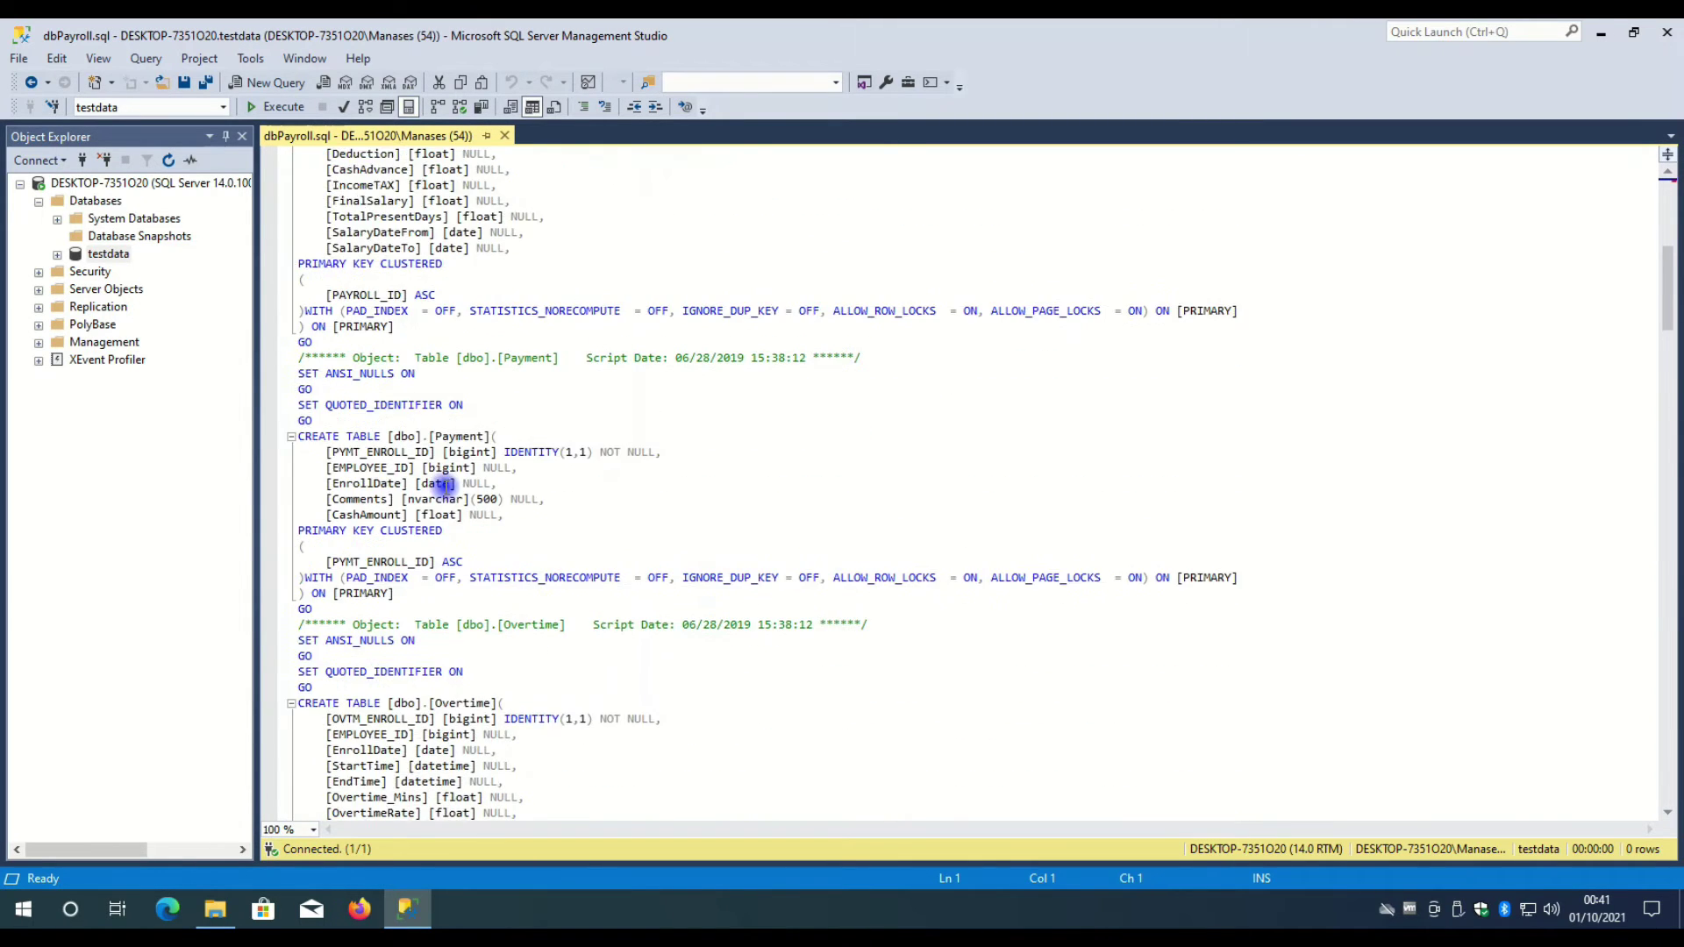
{"action": "scroll", "coordinate": [446, 488], "scroll_direction": "up", "scroll_amount": 5}
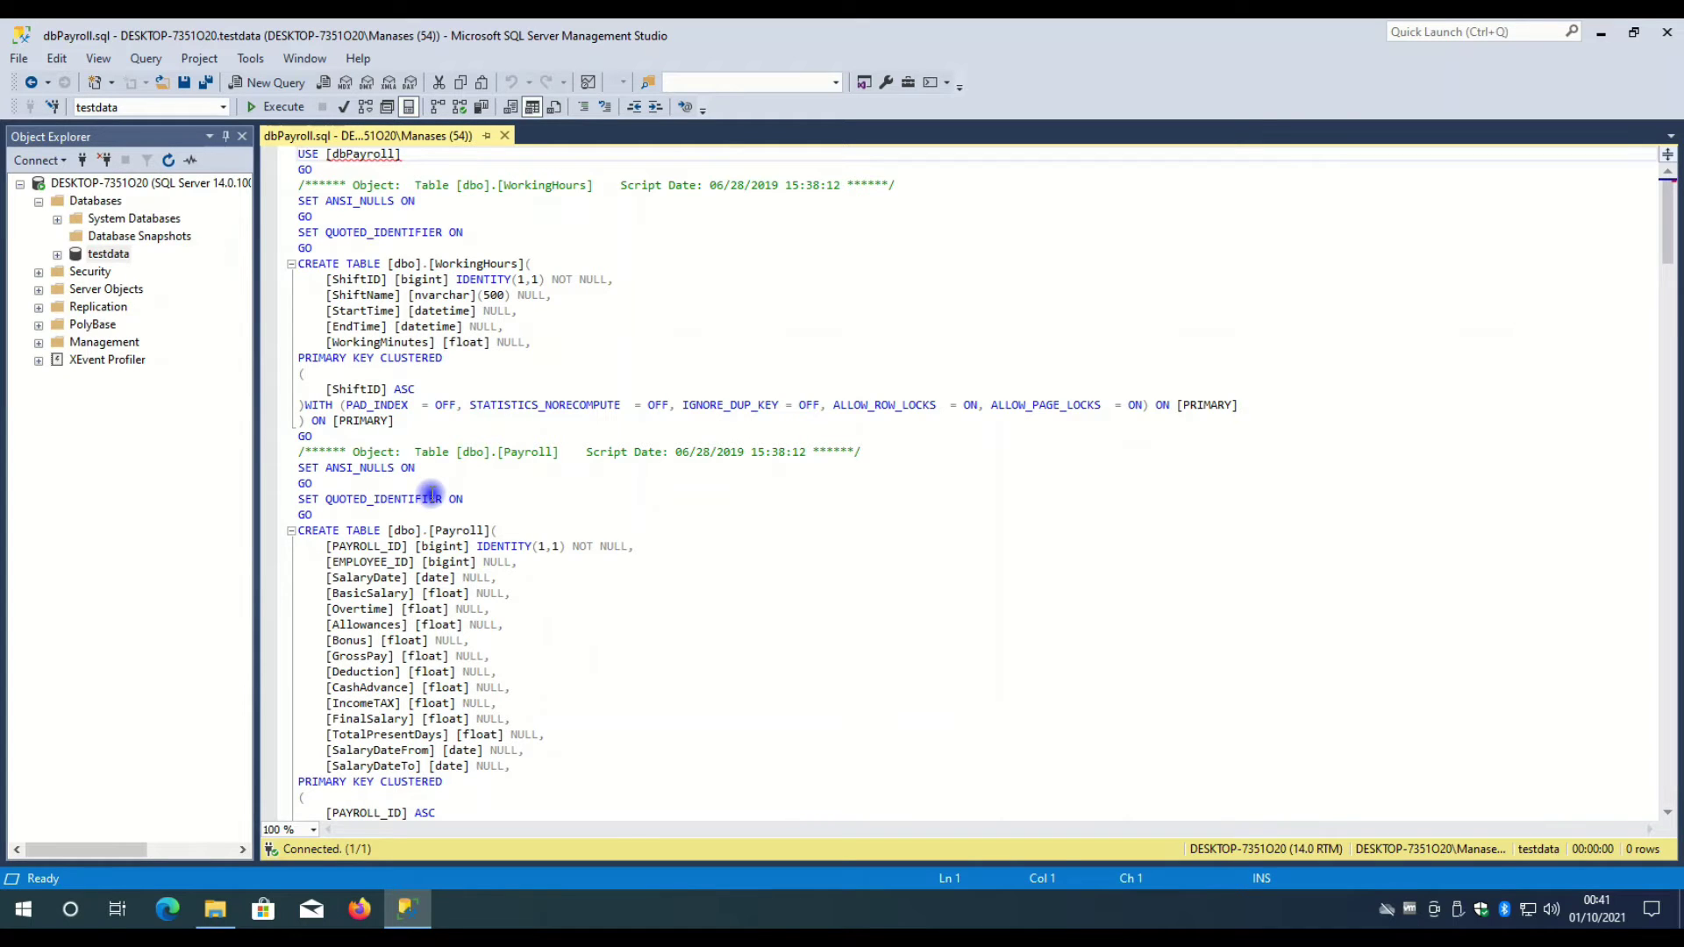
{"action": "scroll", "coordinate": [431, 494], "scroll_direction": "down", "scroll_amount": 2}
{"action": "scroll", "coordinate": [432, 494], "scroll_direction": "up", "scroll_amount": 2}
{"action": "scroll", "coordinate": [549, 305], "scroll_direction": "down", "scroll_amount": 6}
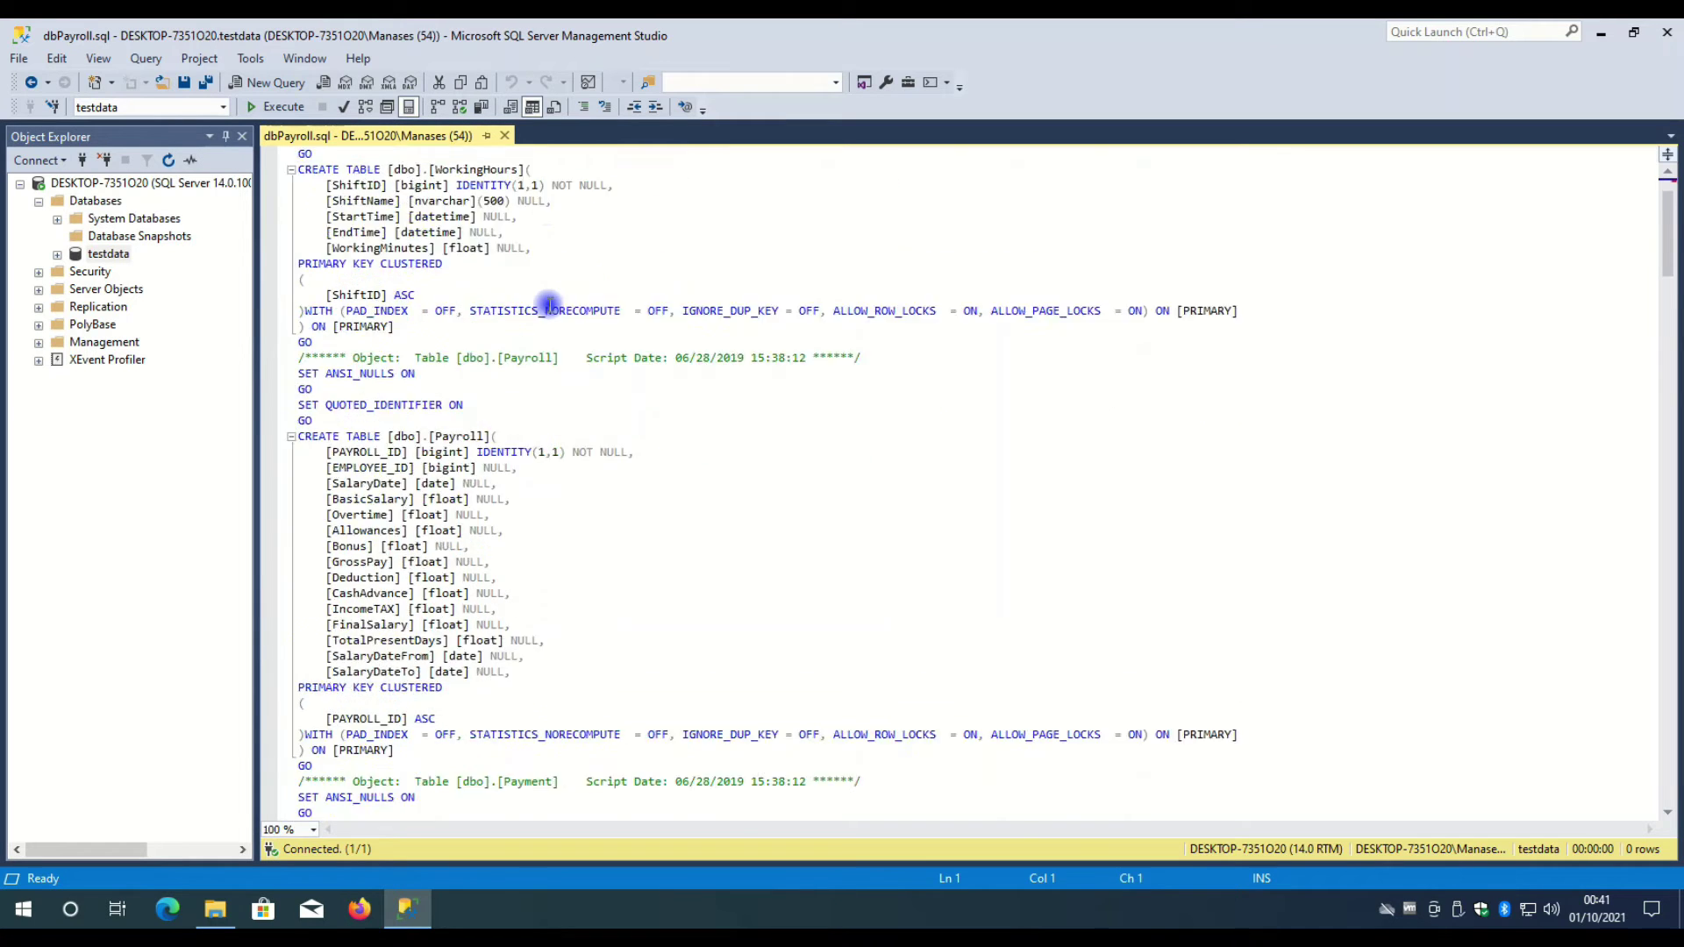
{"action": "scroll", "coordinate": [549, 305], "scroll_direction": "up", "scroll_amount": 6}
{"action": "scroll", "coordinate": [549, 305], "scroll_direction": "down", "scroll_amount": 7}
{"action": "scroll", "coordinate": [549, 304], "scroll_direction": "down", "scroll_amount": 5}
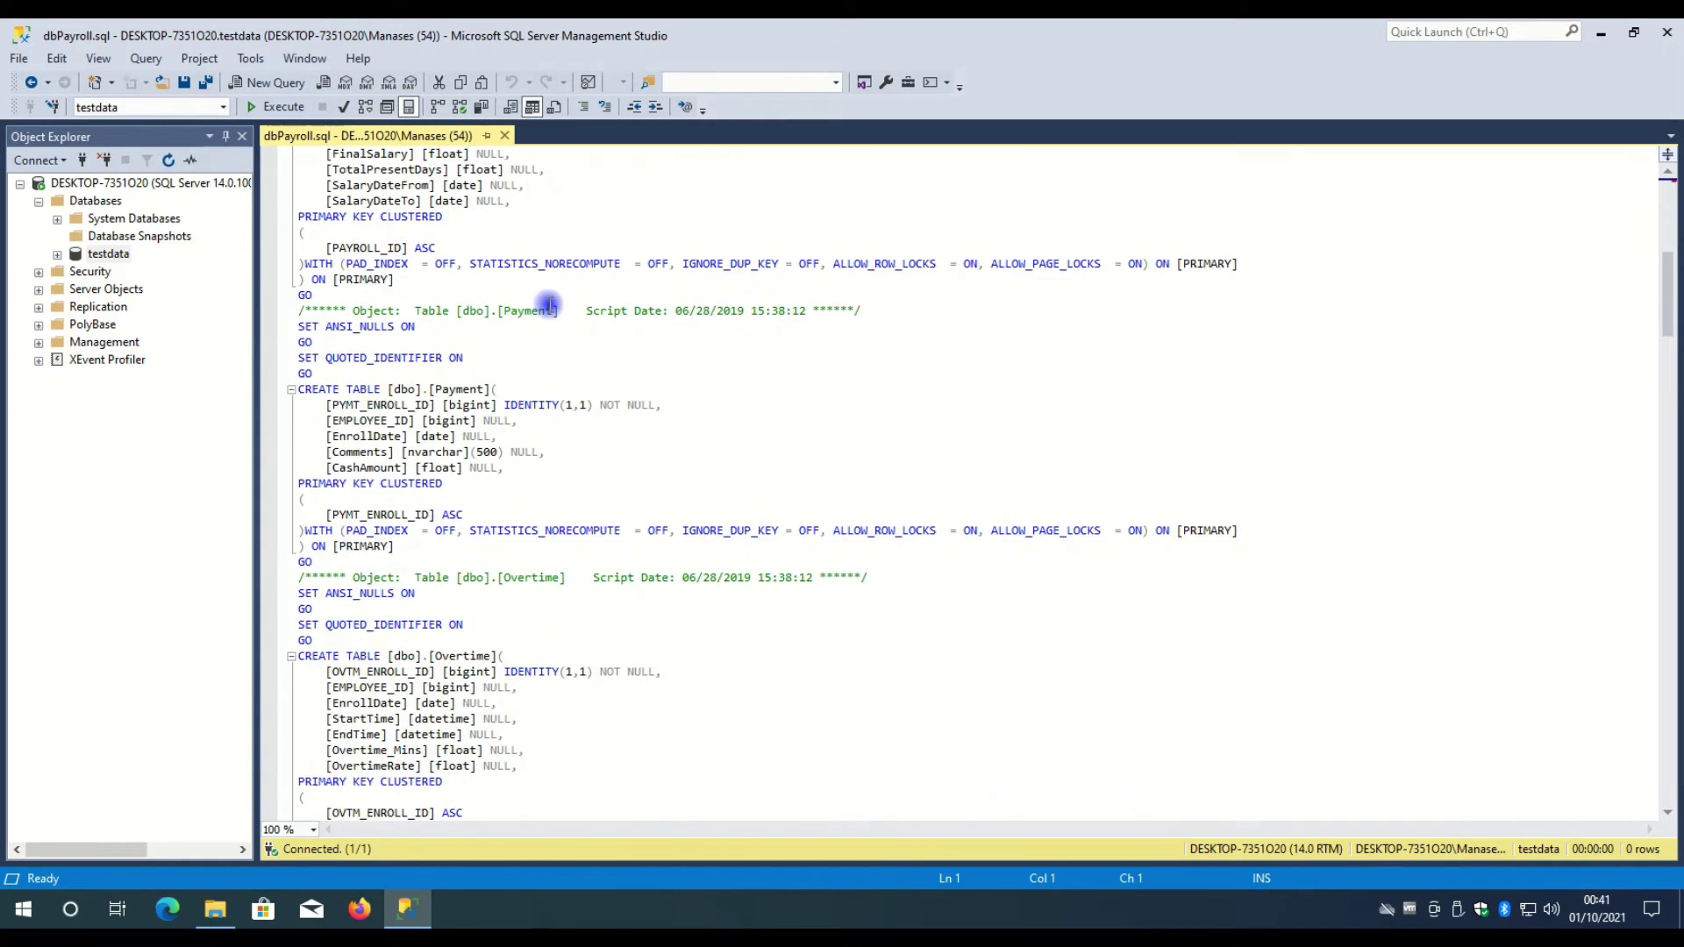
{"action": "scroll", "coordinate": [549, 304], "scroll_direction": "up", "scroll_amount": 12}
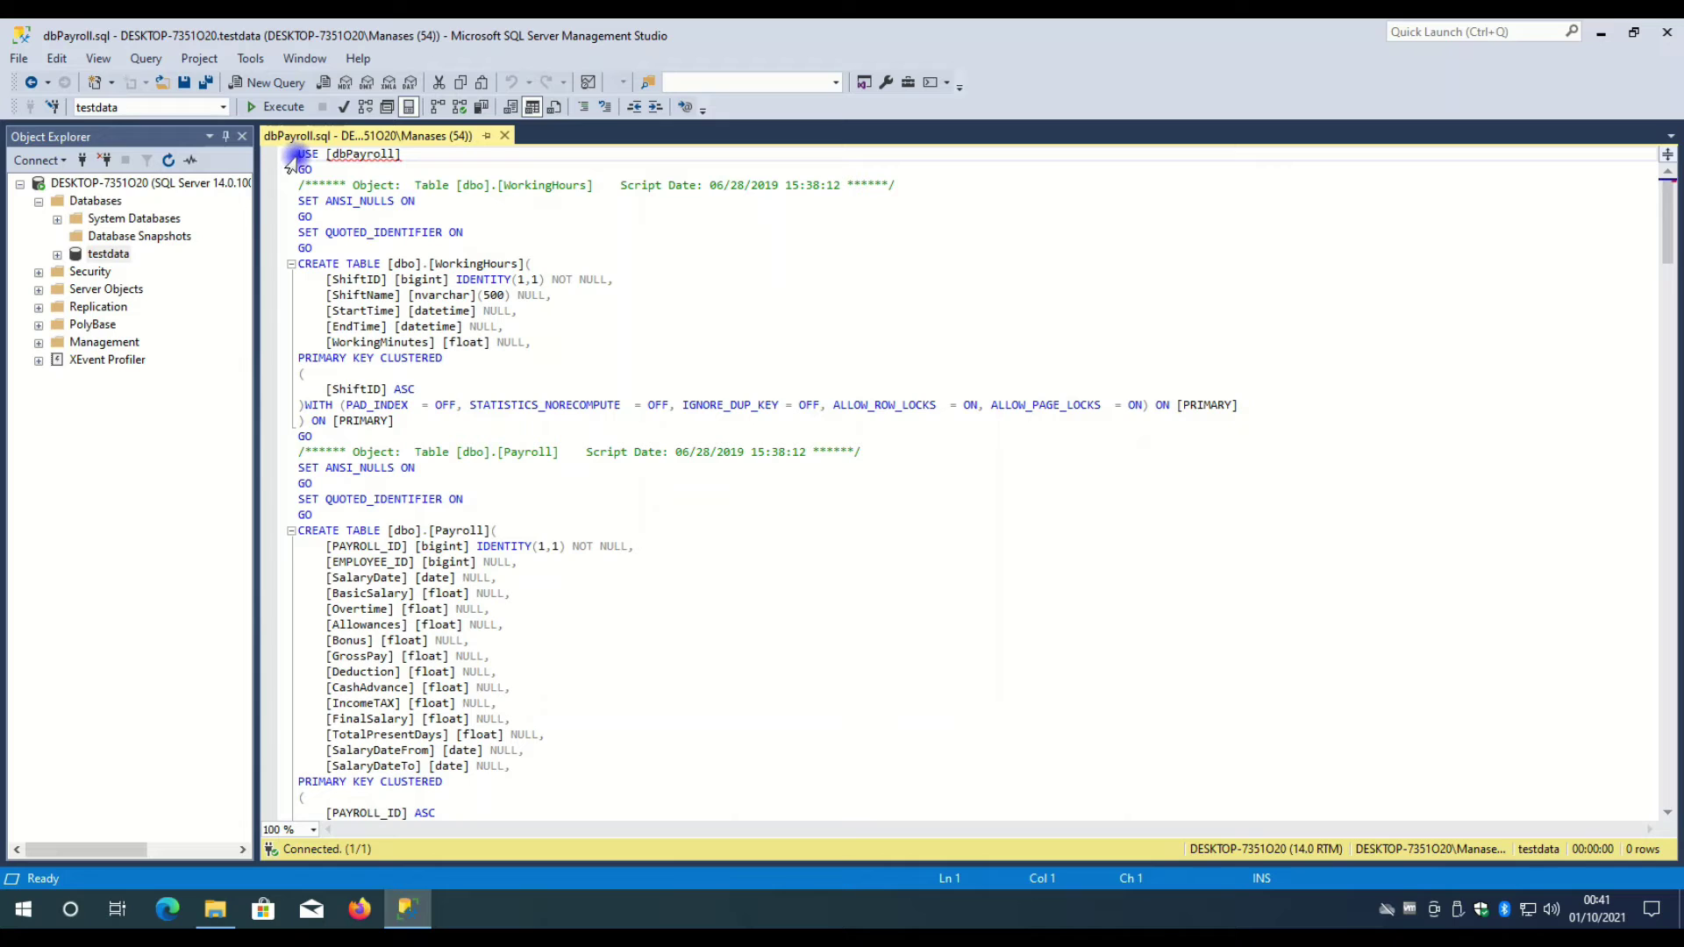
- Select the name dbPayroll in the USE [dbPayroll] line and copy it
{"action": "left_click_drag", "start_coordinate": [298, 156], "coordinate": [408, 159]}
{"action": "left_click", "coordinate": [406, 158]}
{"action": "mouse_move", "coordinate": [337, 156]}
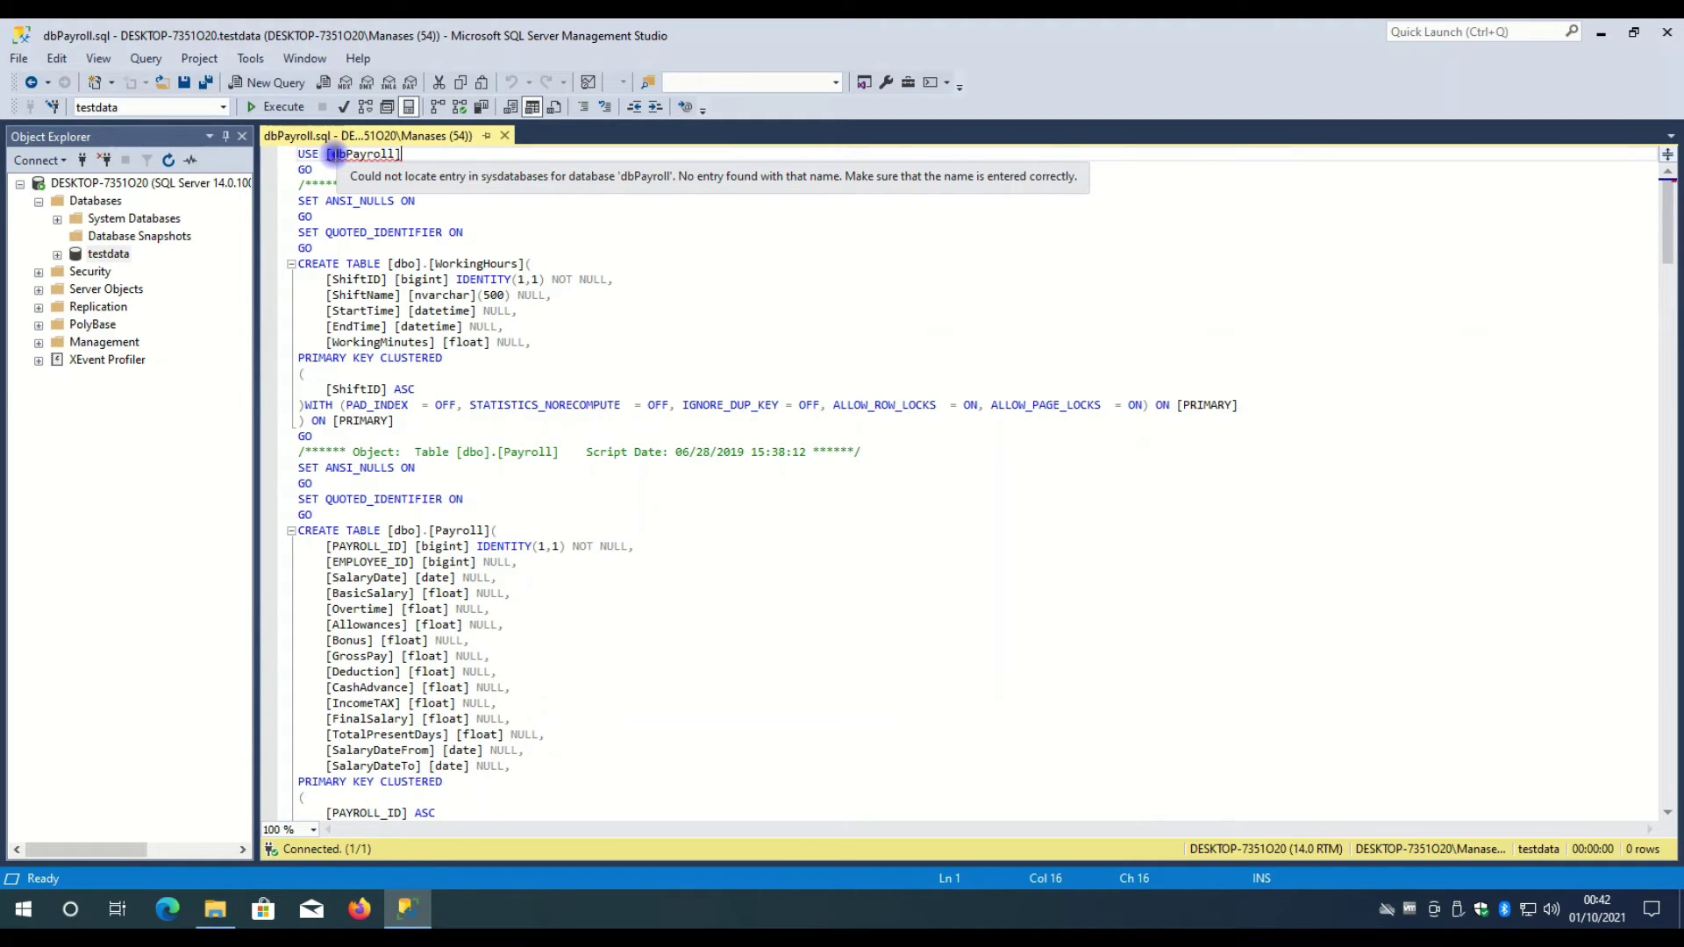
{"action": "left_click_drag", "start_coordinate": [335, 156], "coordinate": [392, 154]}
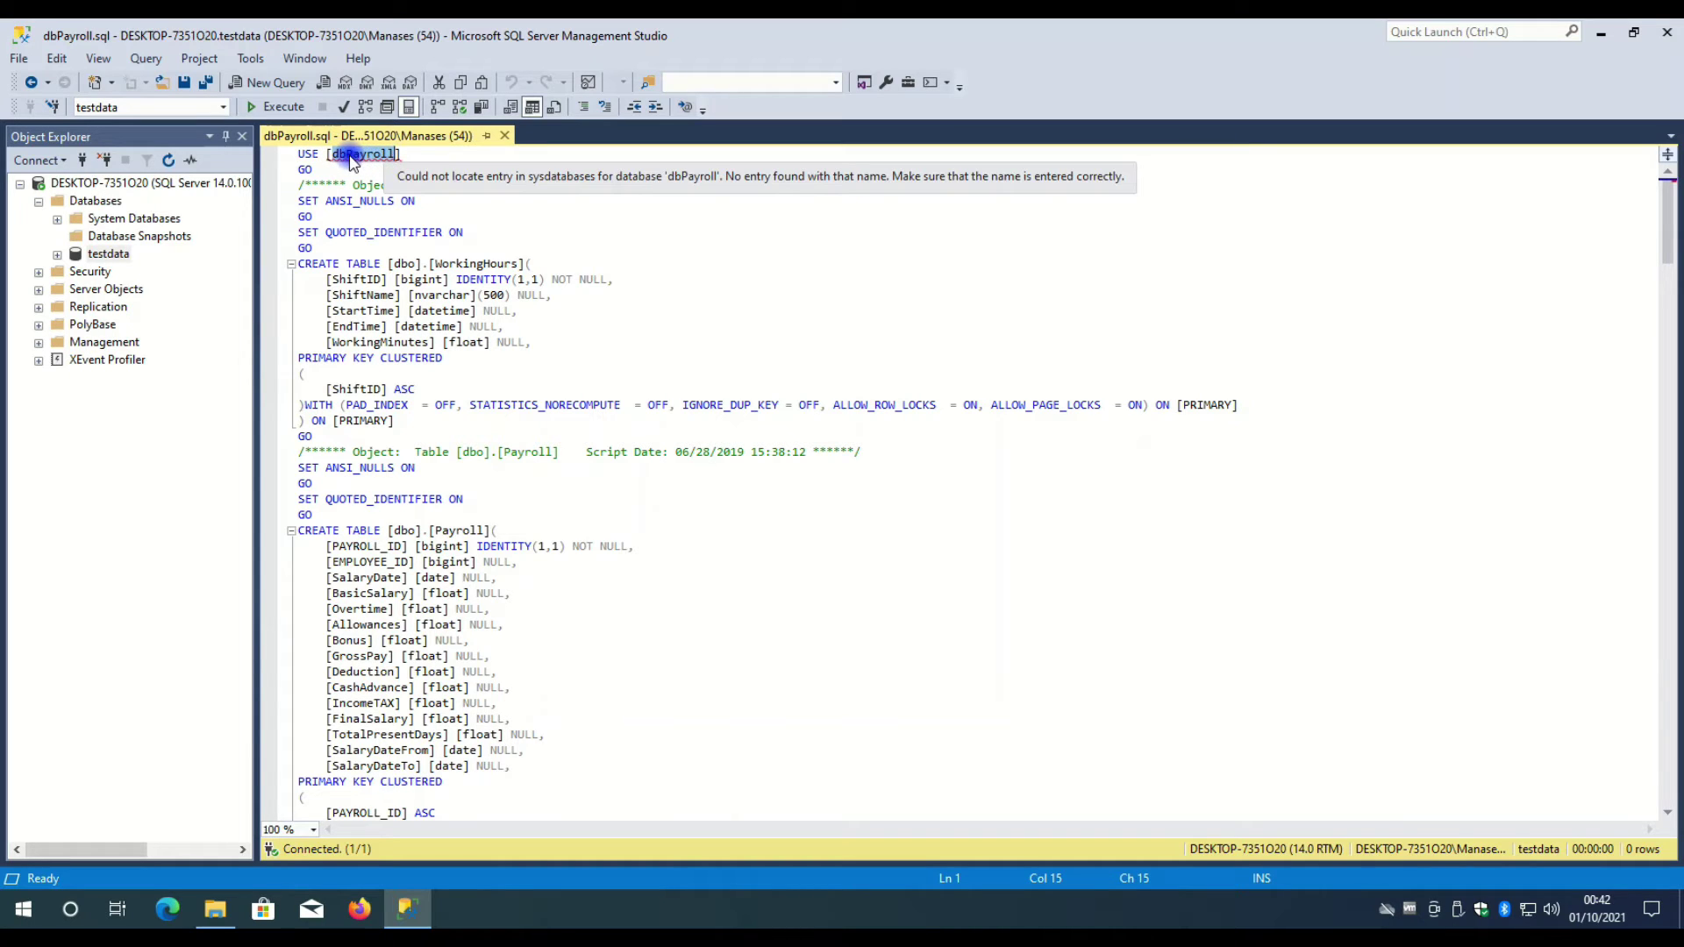
{"action": "right_click", "coordinate": [377, 163]}
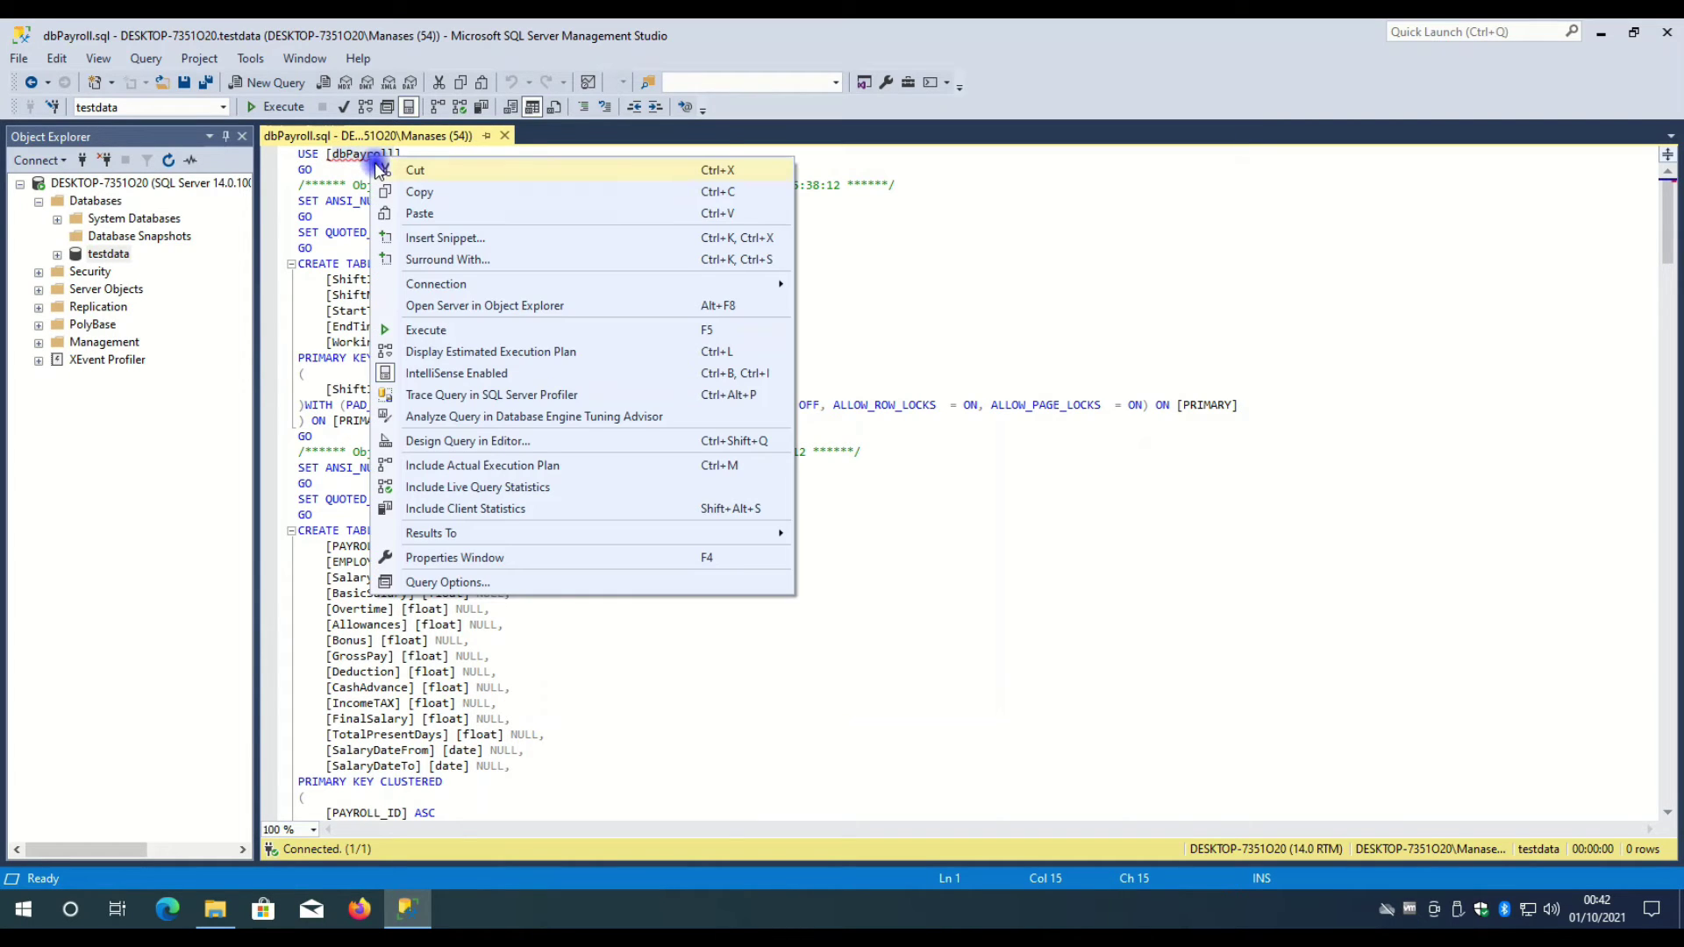
{"action": "left_click", "coordinate": [419, 192]}
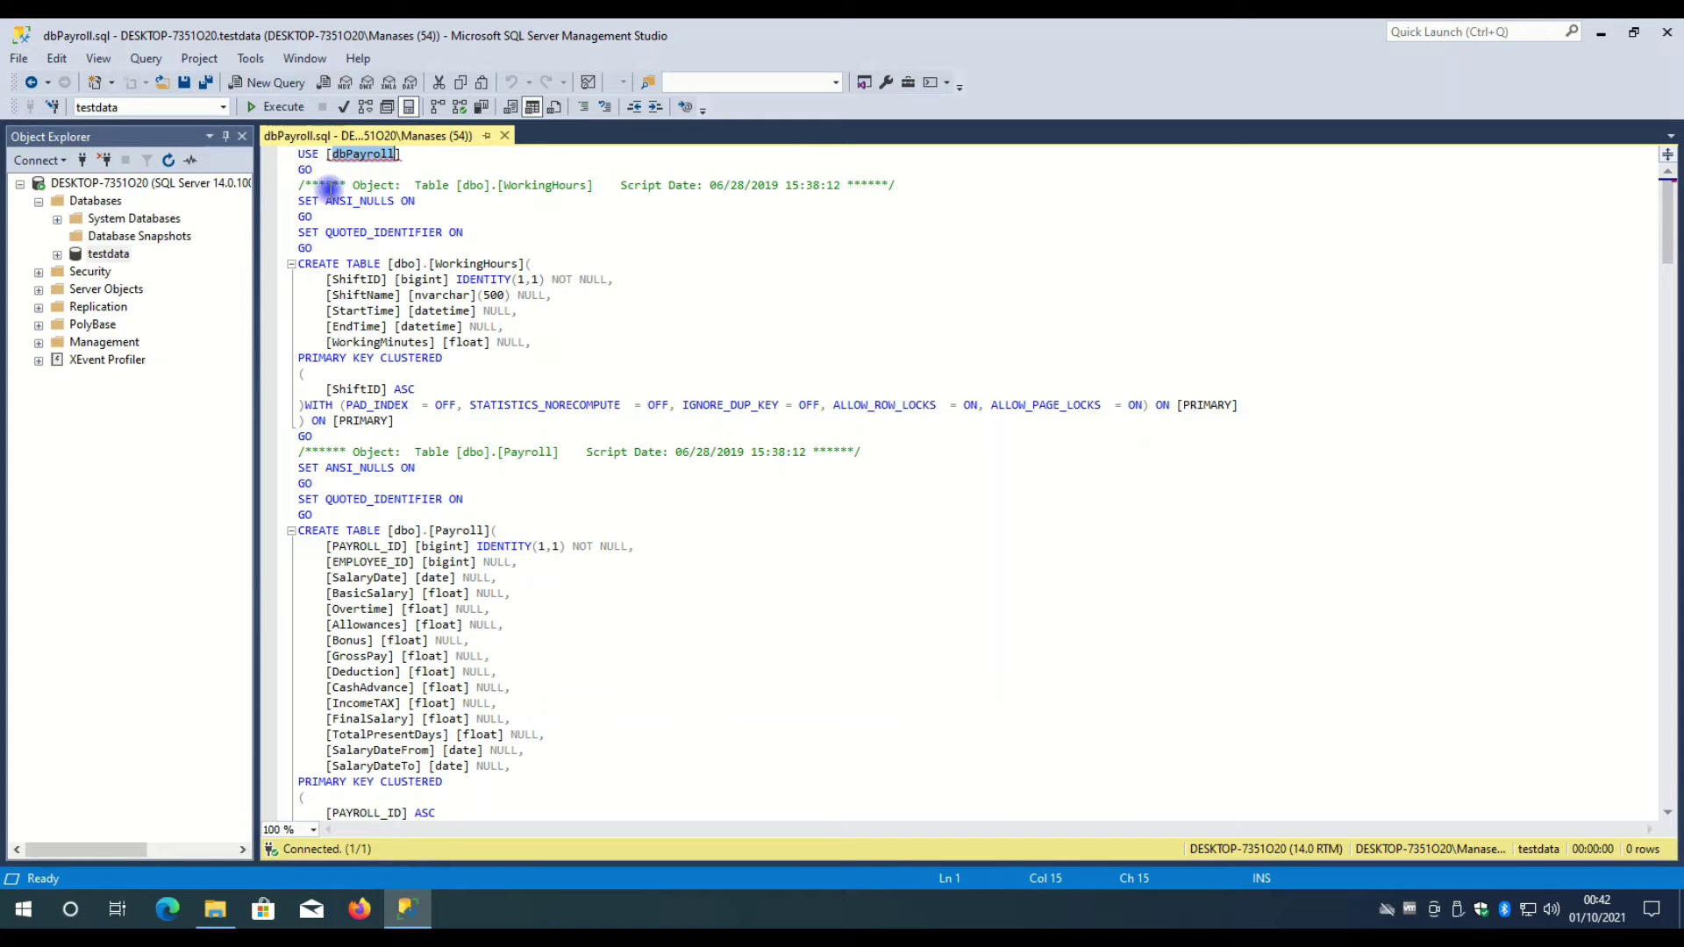
- Scroll through the dbPayroll.sql script and re-highlight dbPayroll on line 1
{"action": "scroll", "coordinate": [321, 264], "scroll_direction": "down", "scroll_amount": 5}
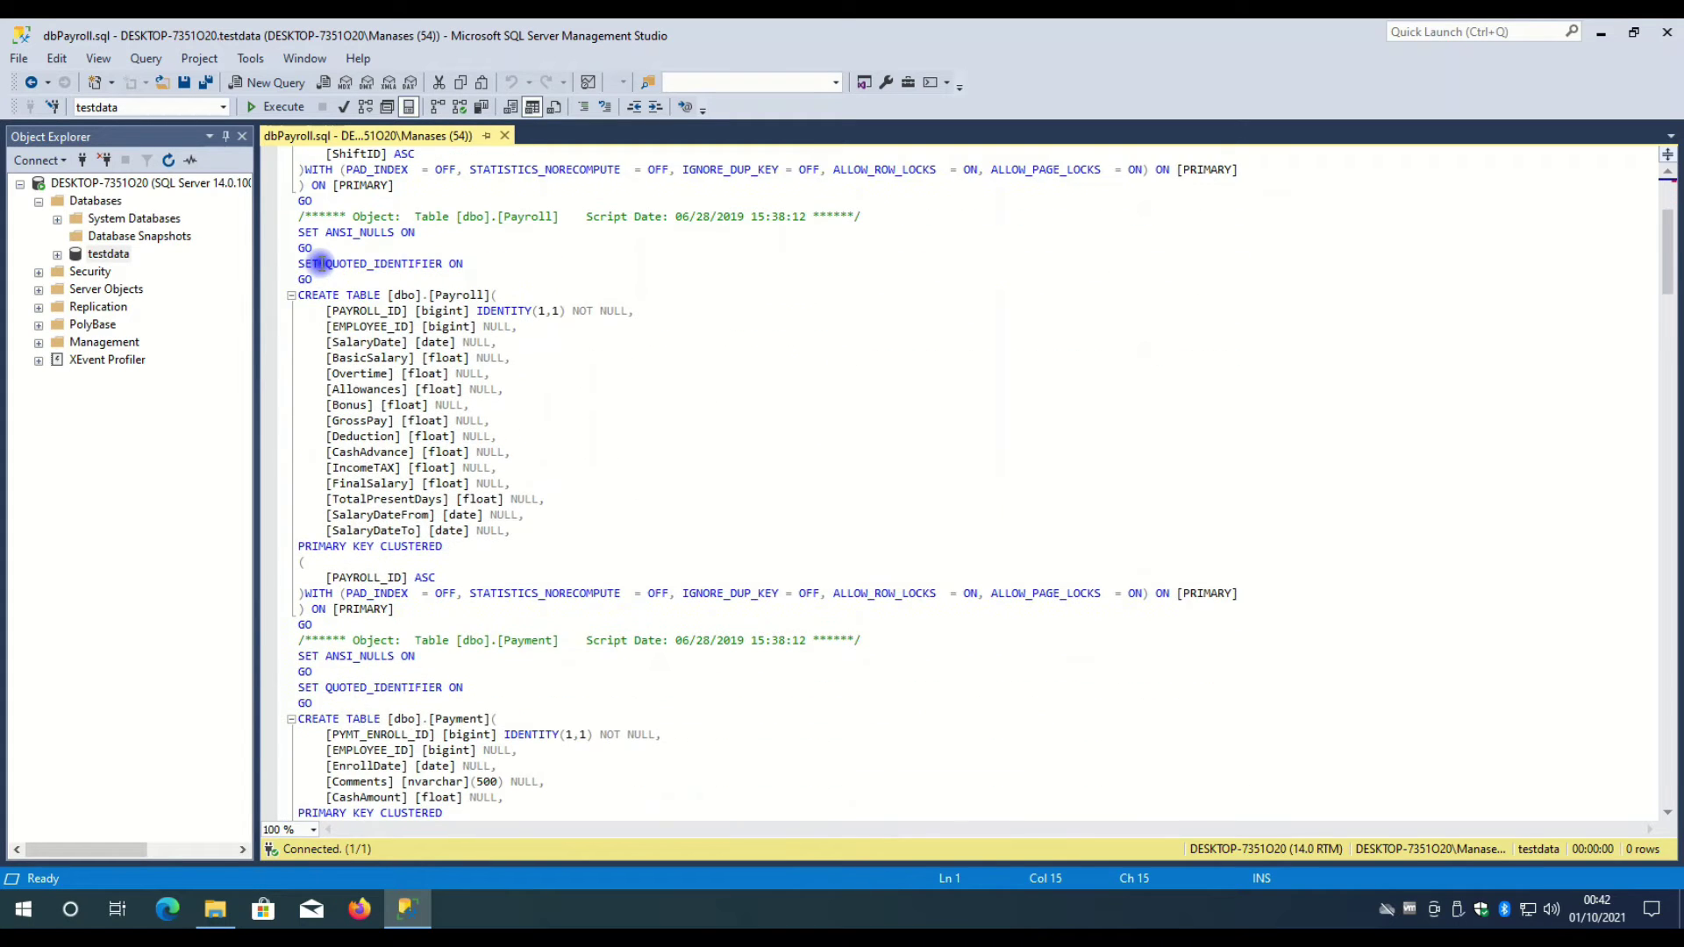
{"action": "scroll", "coordinate": [321, 263], "scroll_direction": "up", "scroll_amount": 5}
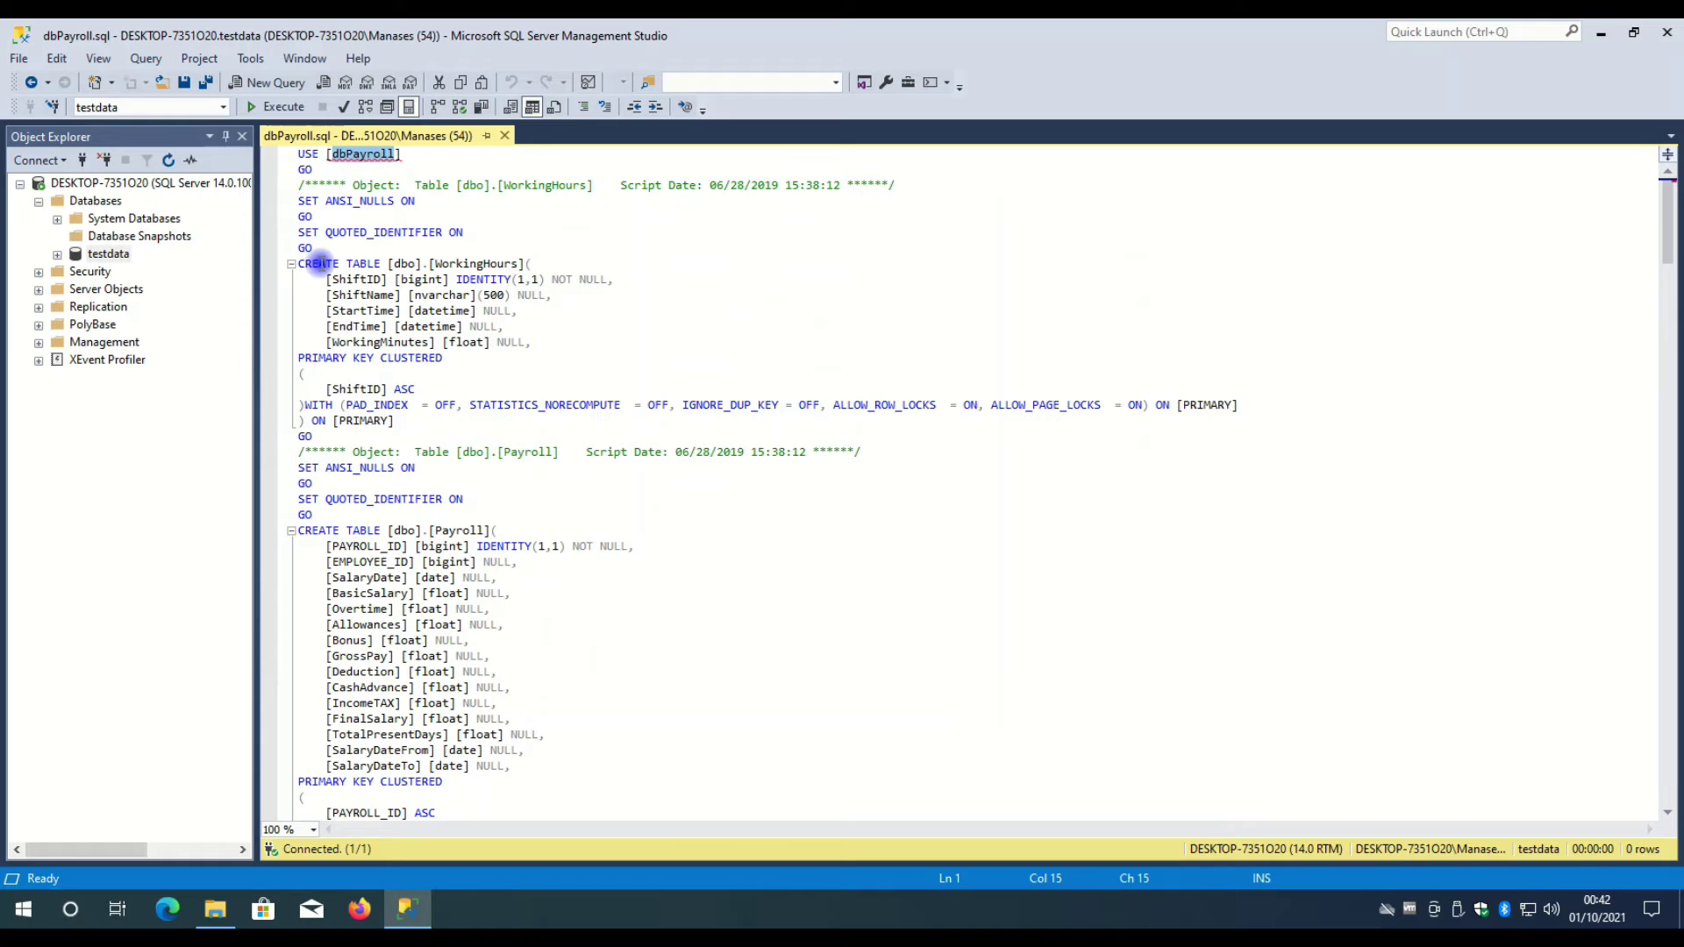
{"action": "scroll", "coordinate": [363, 247], "scroll_direction": "down", "scroll_amount": 3}
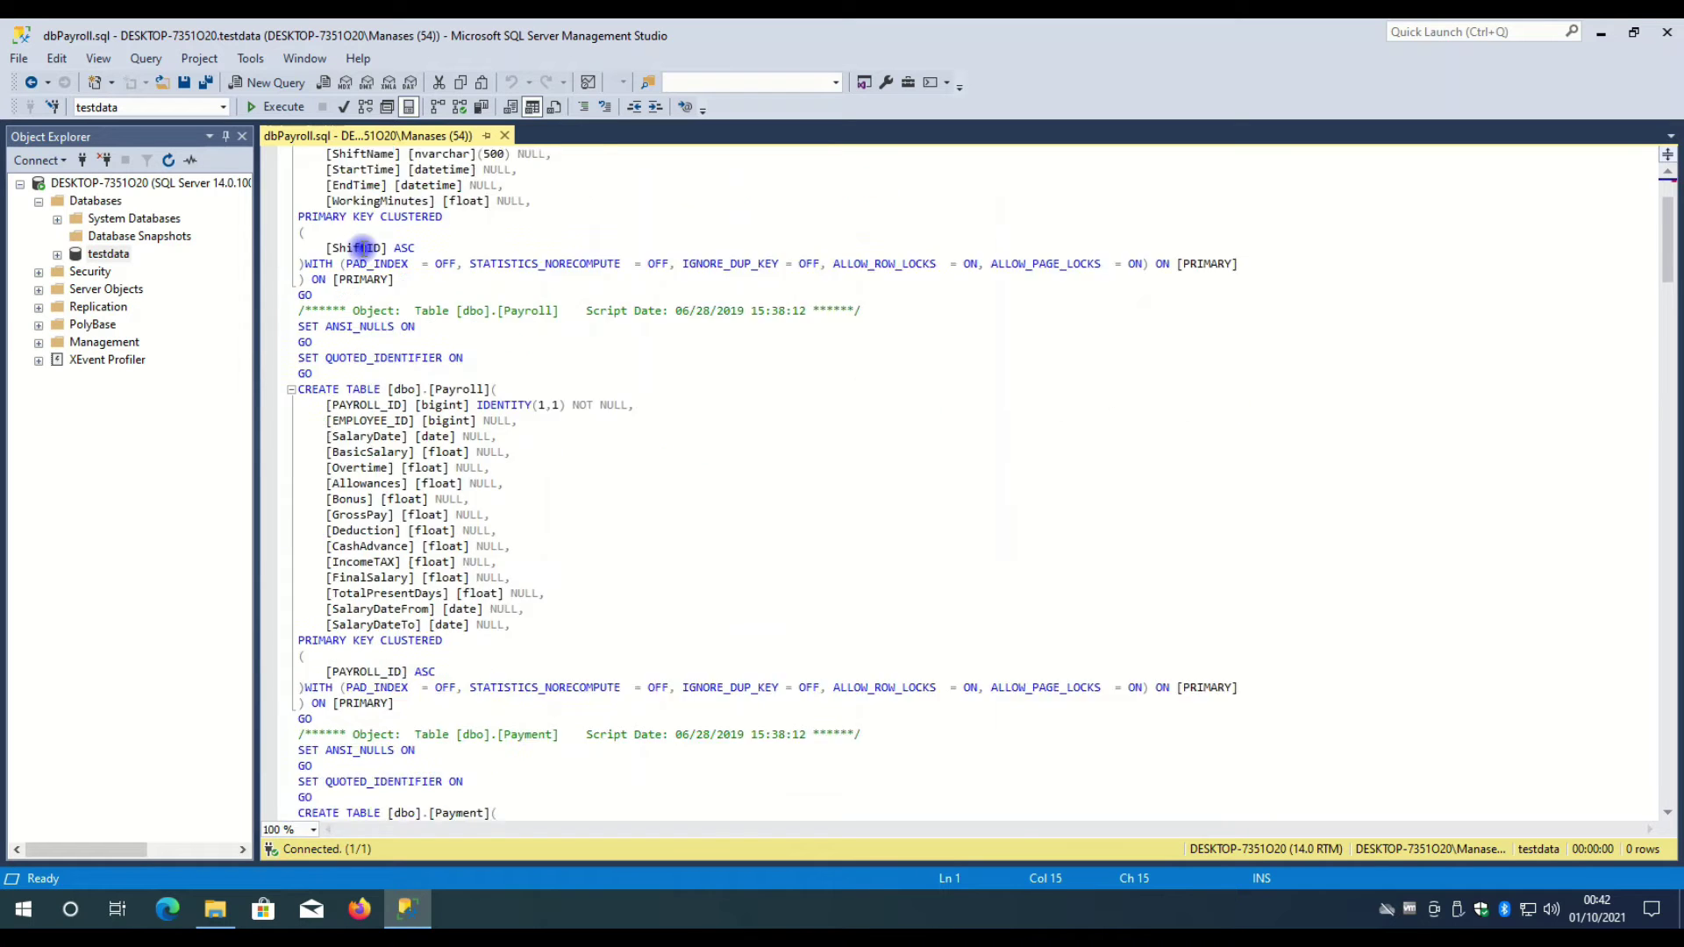
{"action": "scroll", "coordinate": [364, 247], "scroll_direction": "down", "scroll_amount": 8}
{"action": "scroll", "coordinate": [364, 247], "scroll_direction": "up", "scroll_amount": 11}
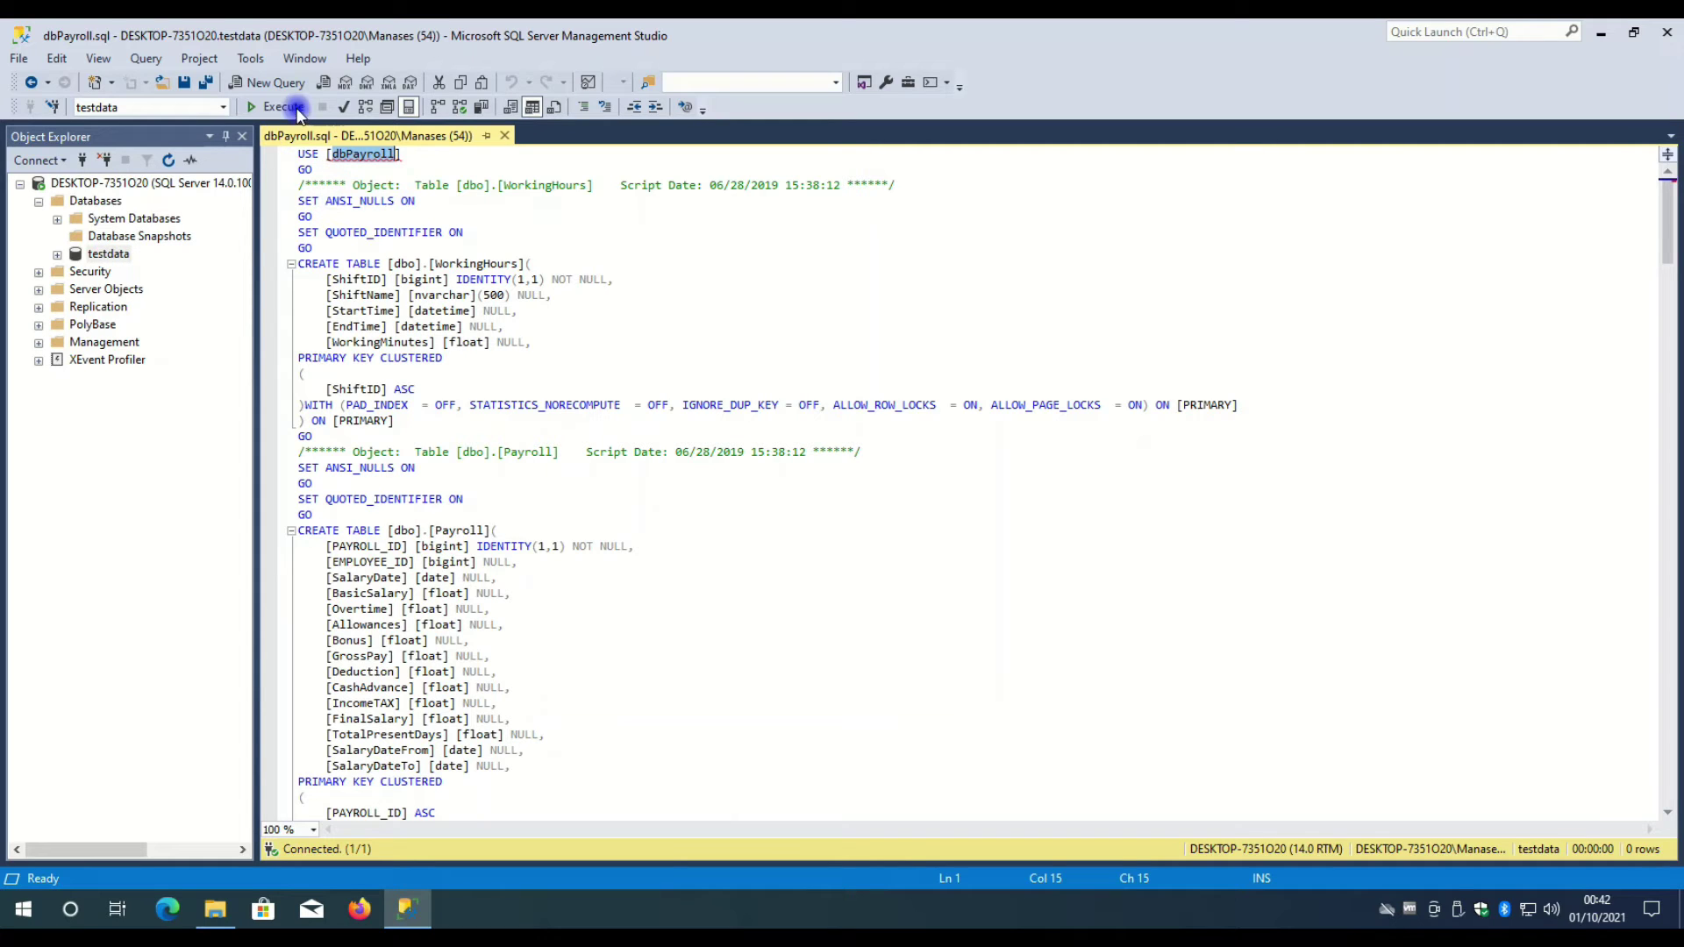
{"action": "left_click", "coordinate": [366, 201]}
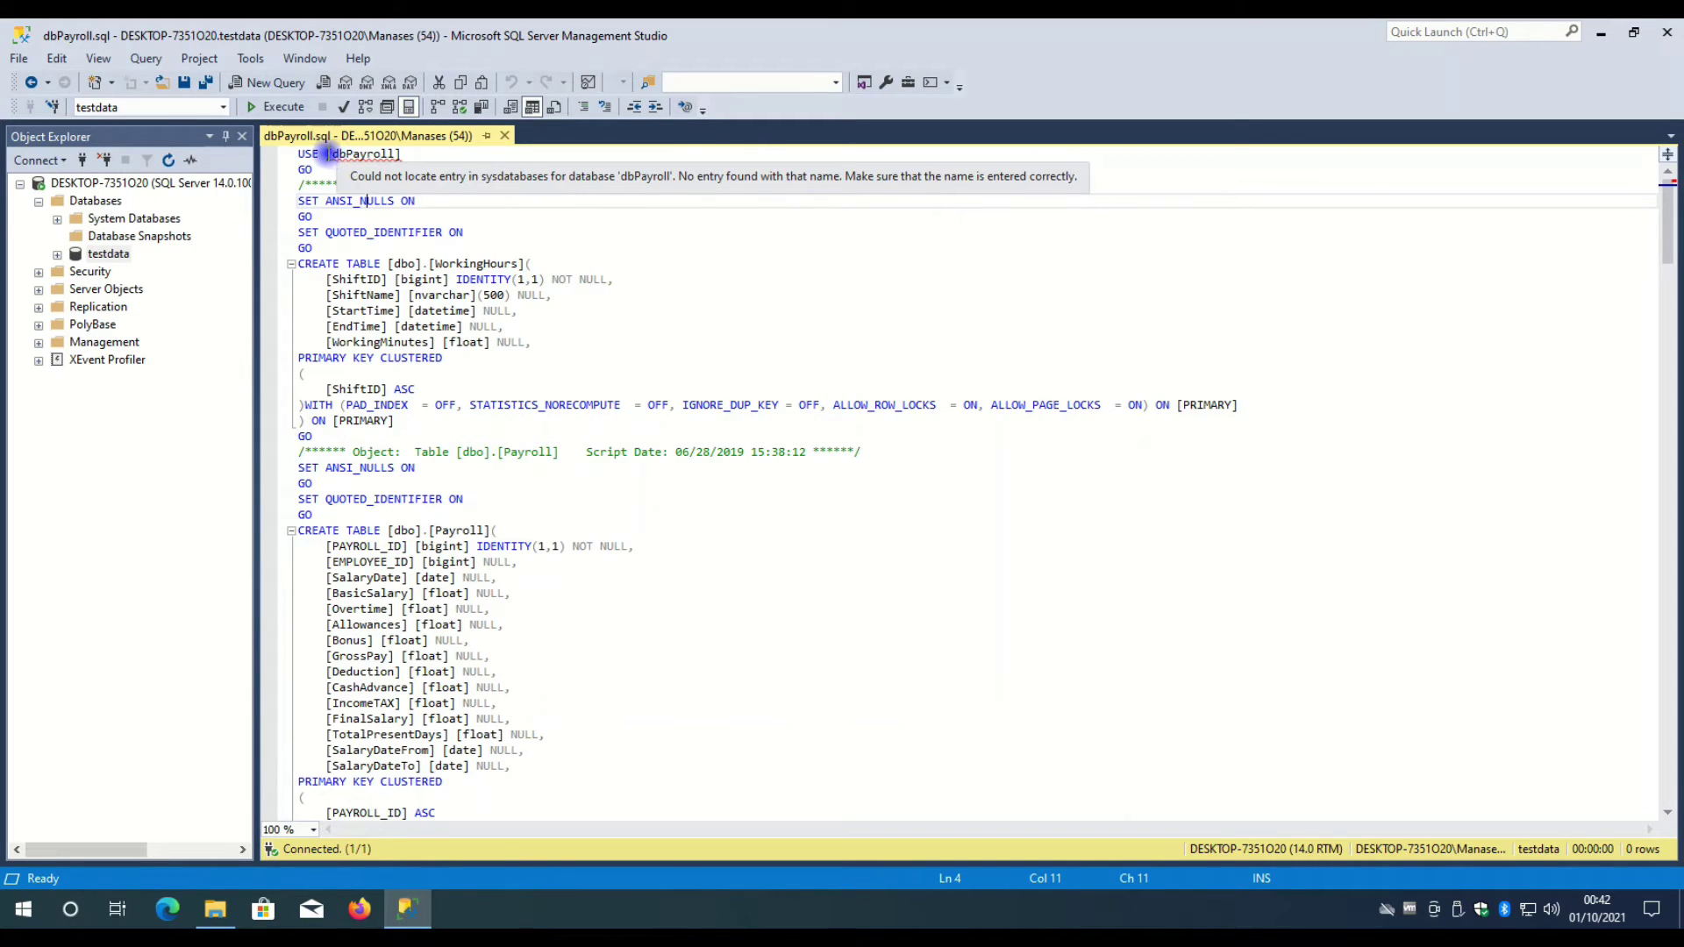
{"action": "left_click_drag", "start_coordinate": [332, 155], "coordinate": [389, 156]}
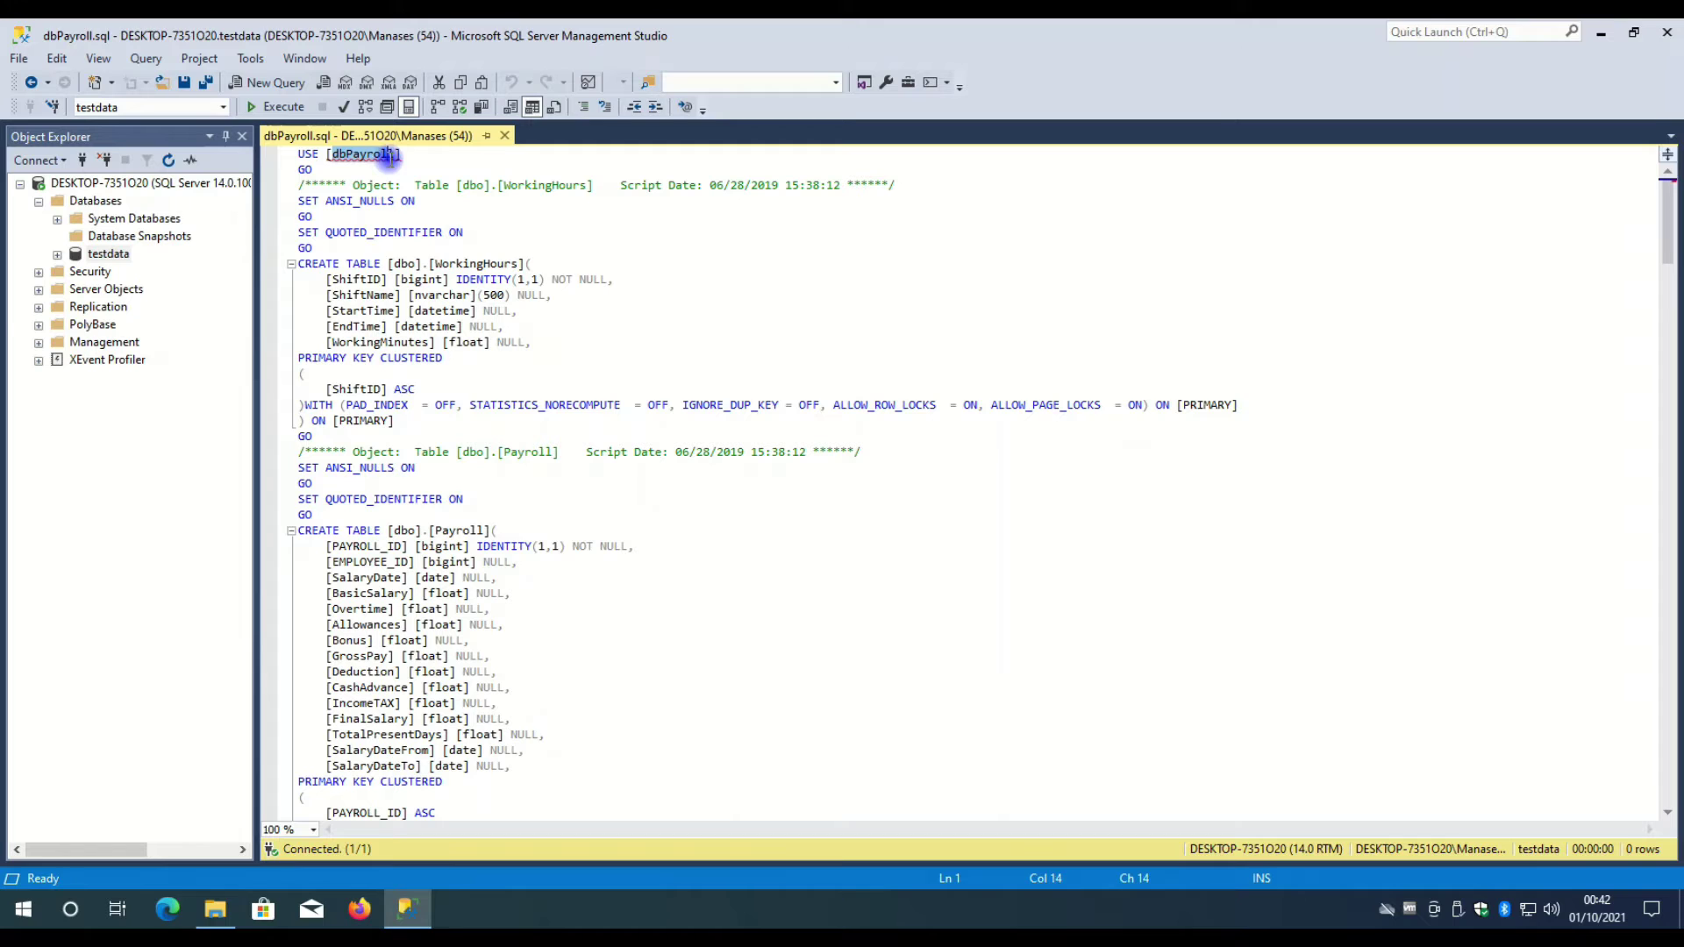
{"action": "left_click", "coordinate": [380, 201]}
- Create a new empty database, pasting dbPayroll as its name
{"action": "right_click", "coordinate": [95, 201]}
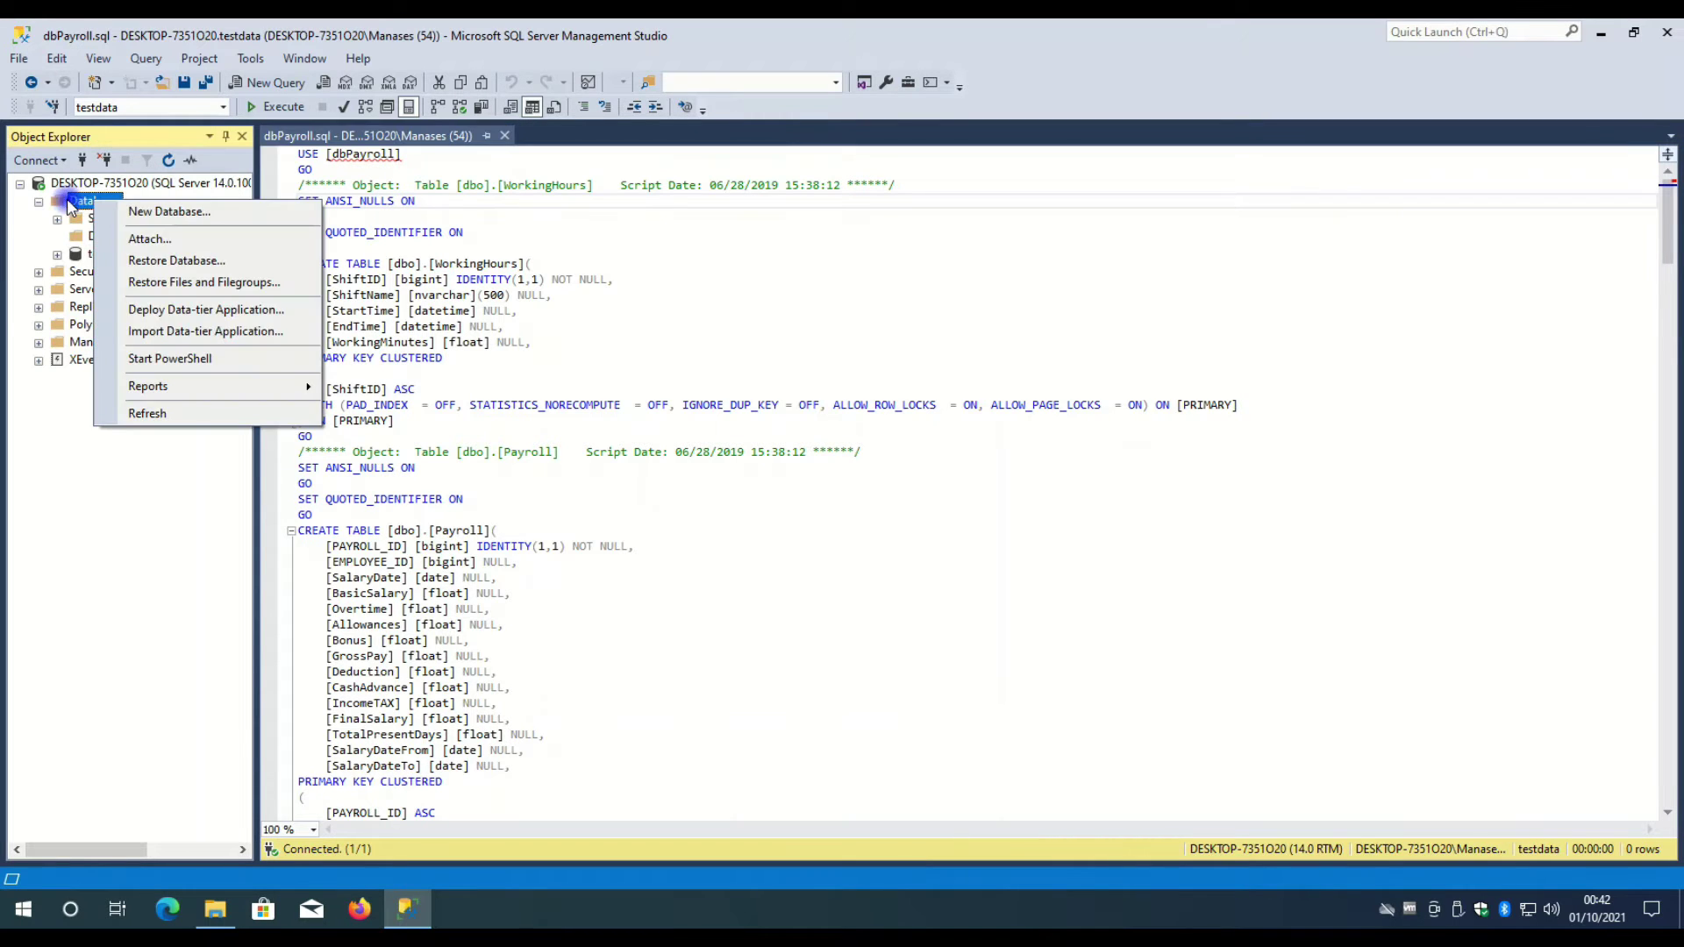
{"action": "left_click", "coordinate": [151, 214]}
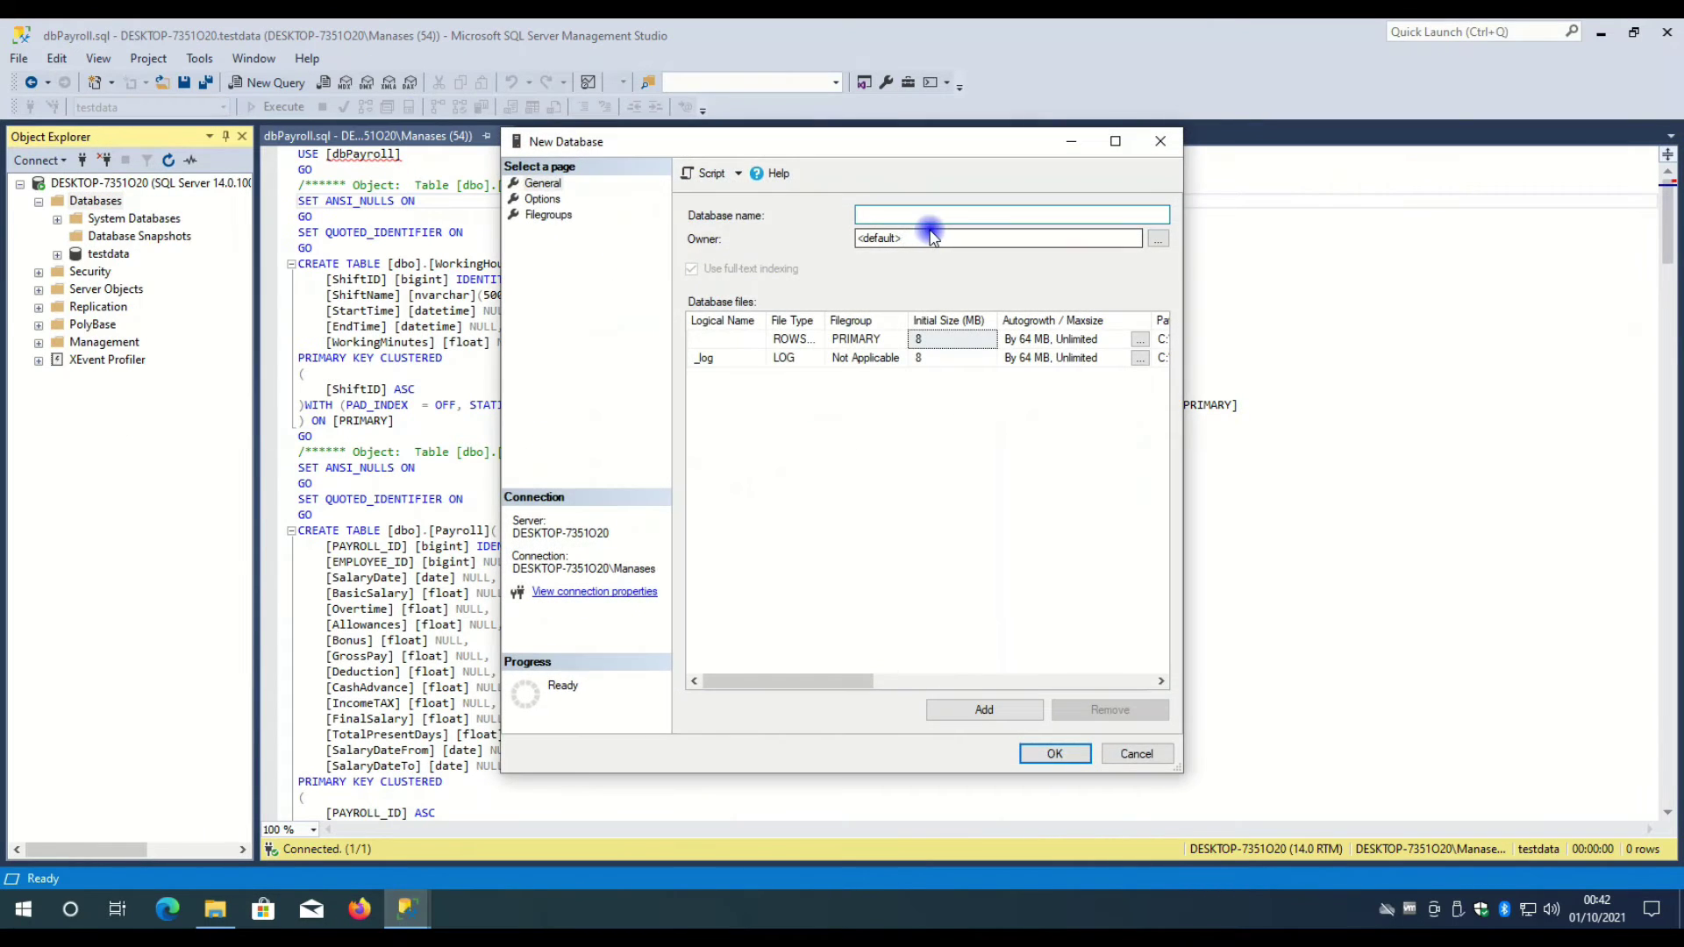
{"action": "left_click", "coordinate": [917, 212]}
{"action": "key", "text": "ctrl+v"}
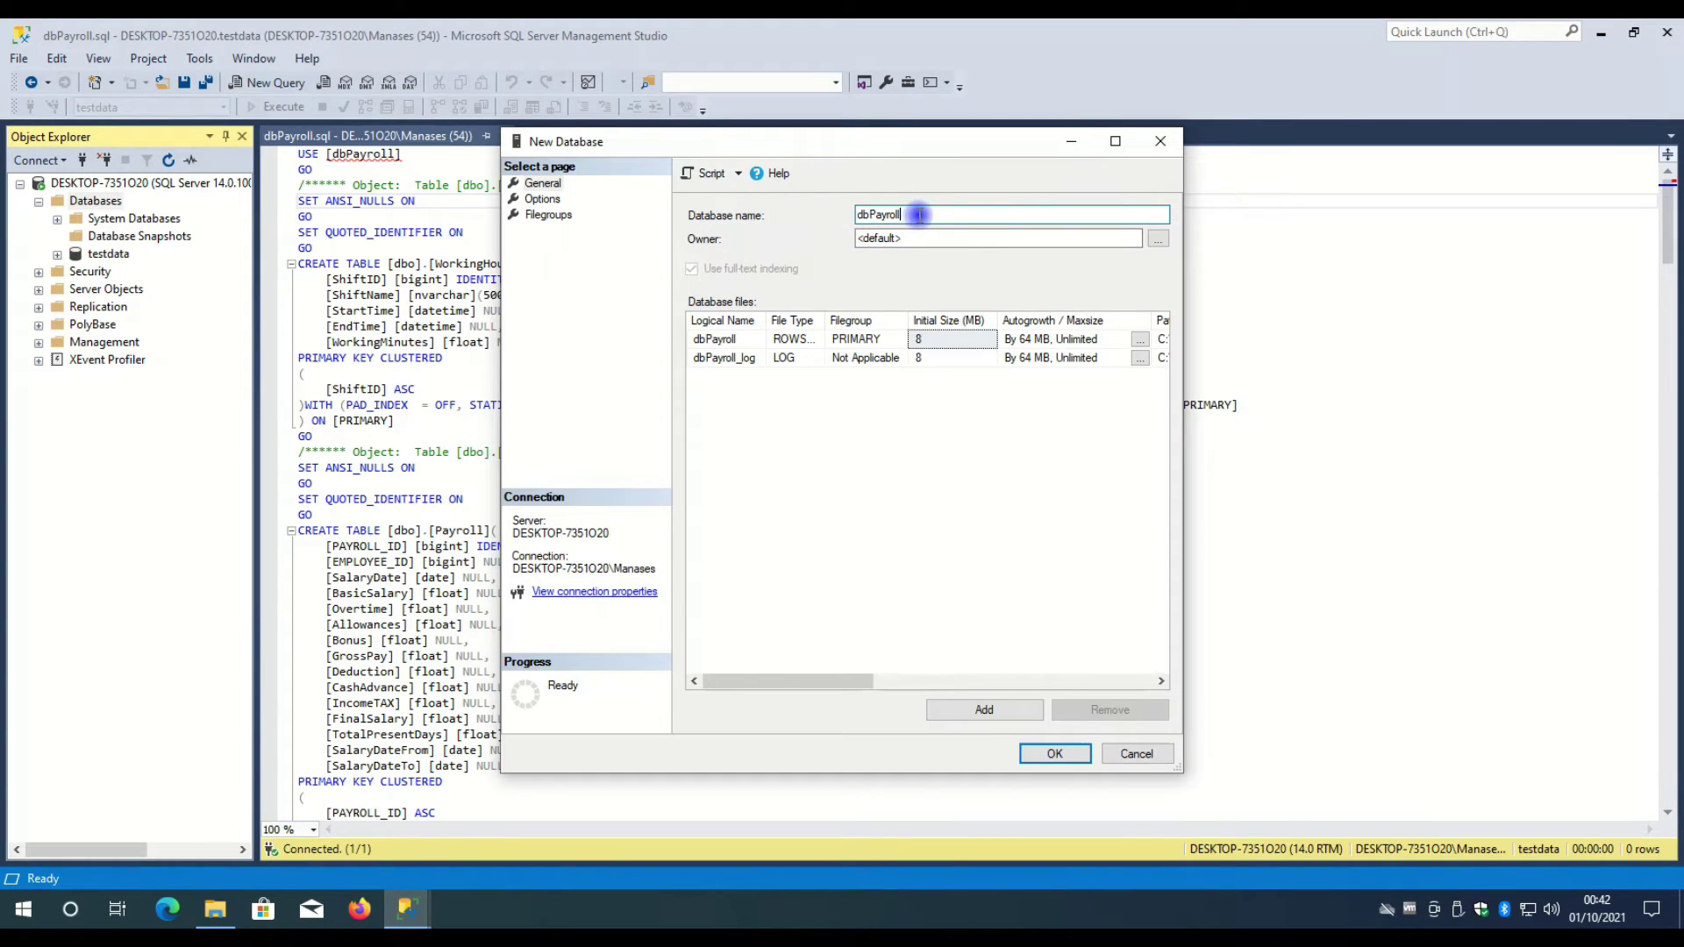
{"action": "double_click", "coordinate": [913, 214]}
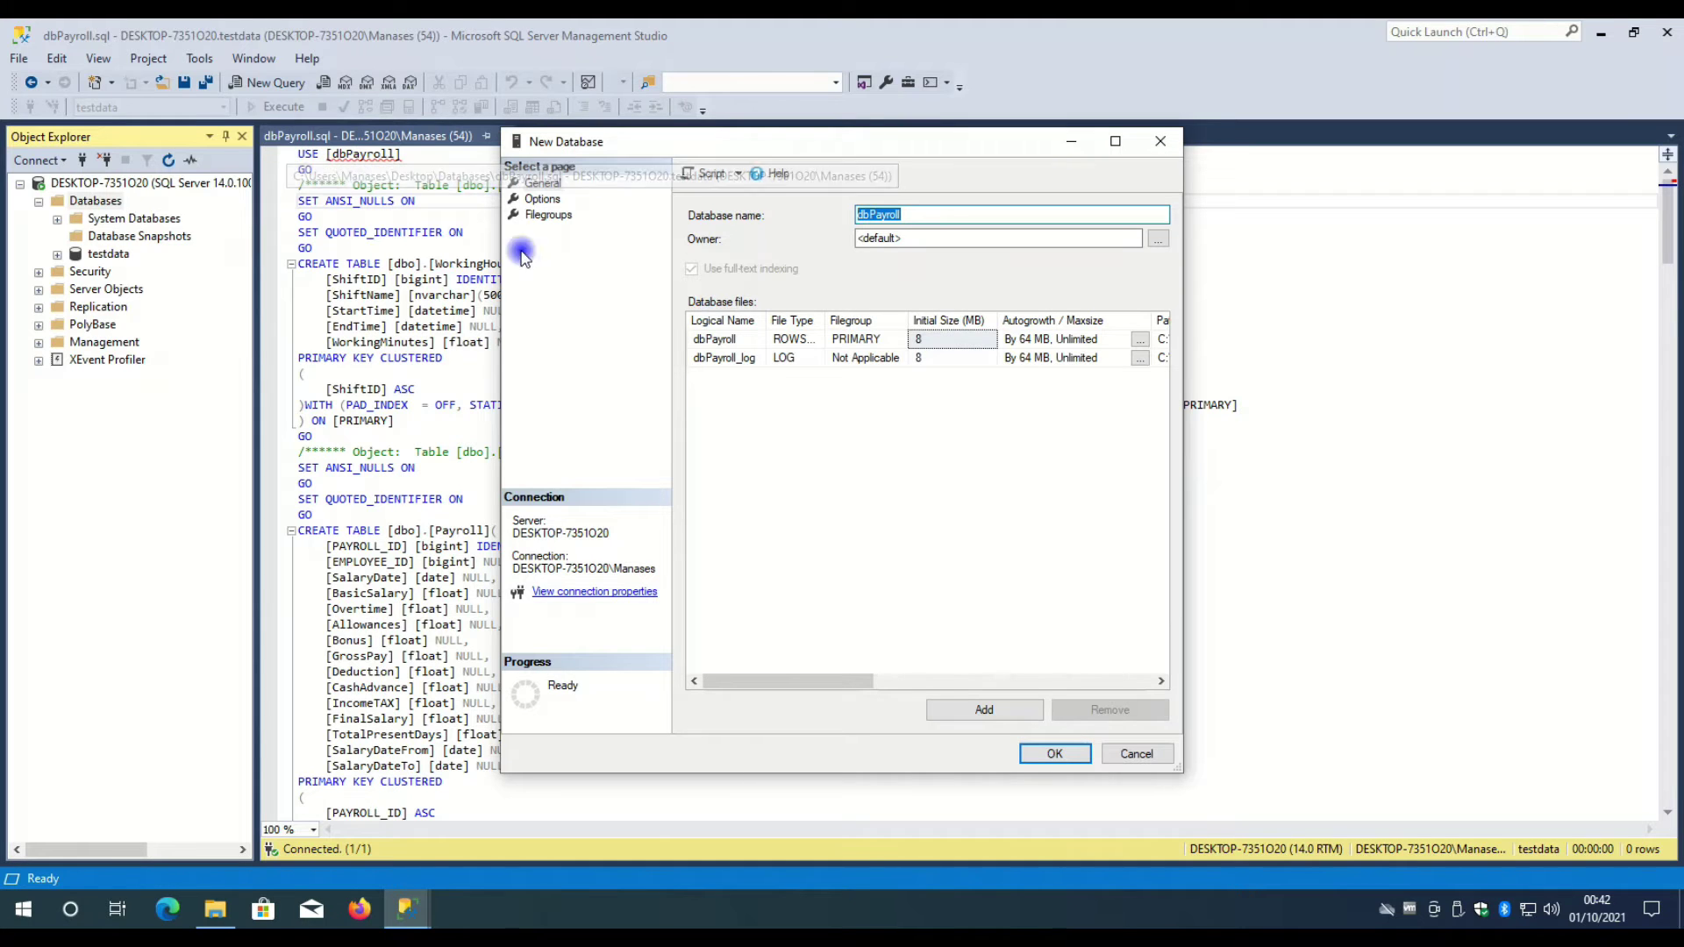
{"action": "left_click", "coordinate": [1053, 756]}
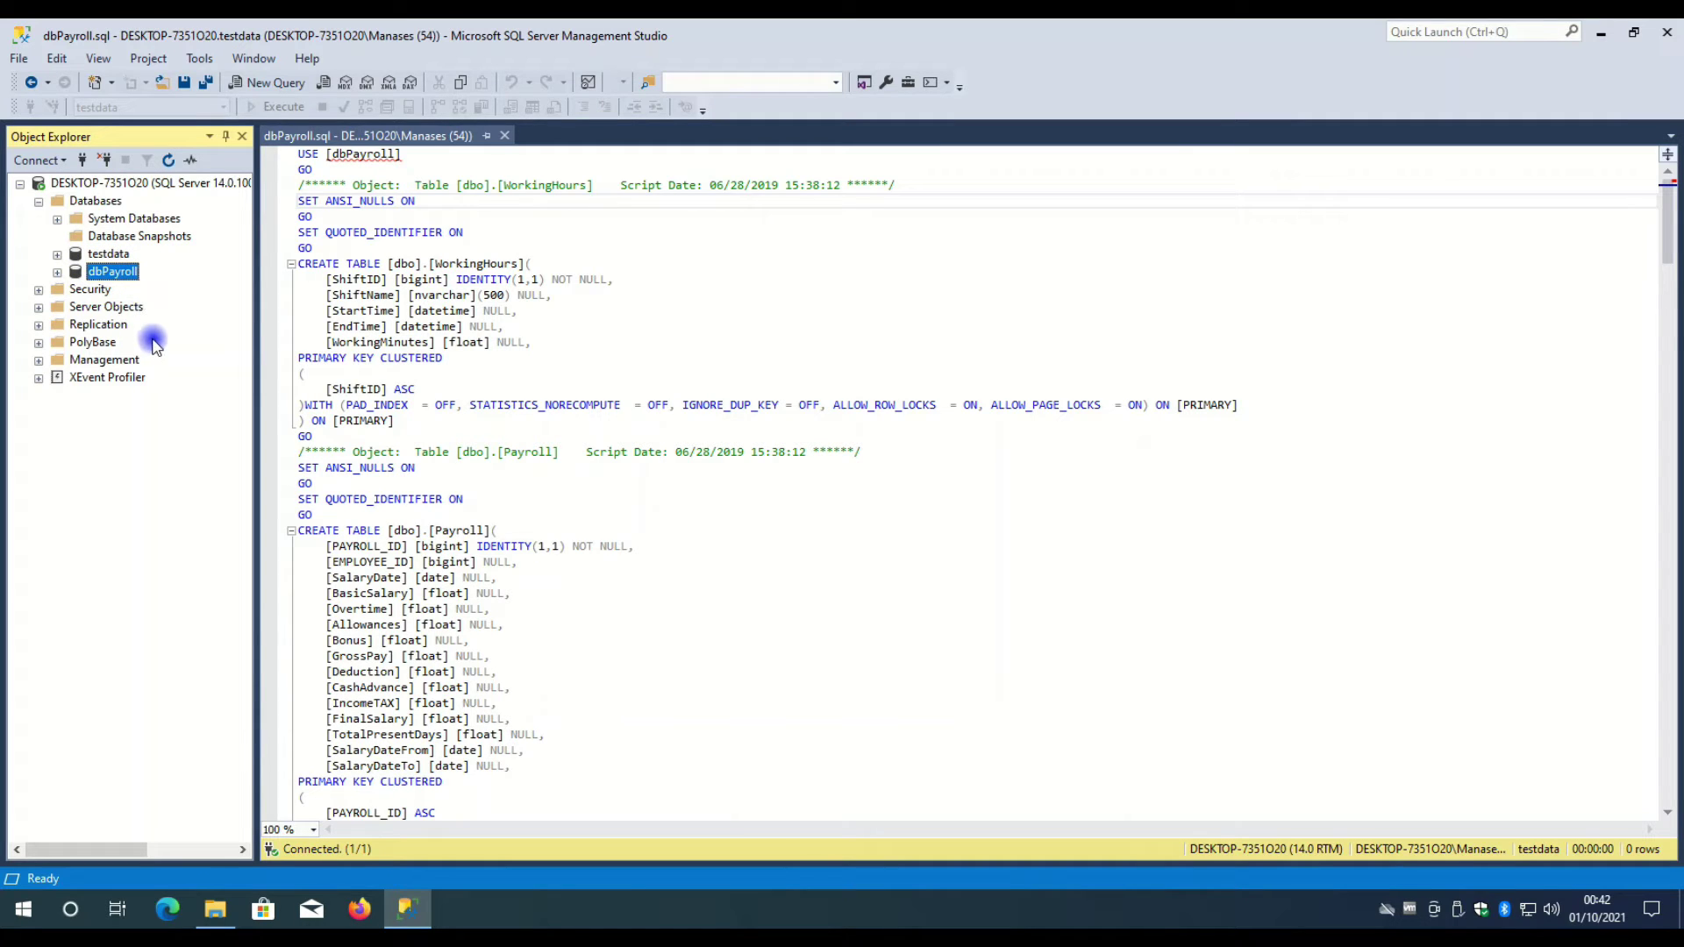
{"action": "left_click", "coordinate": [400, 247]}
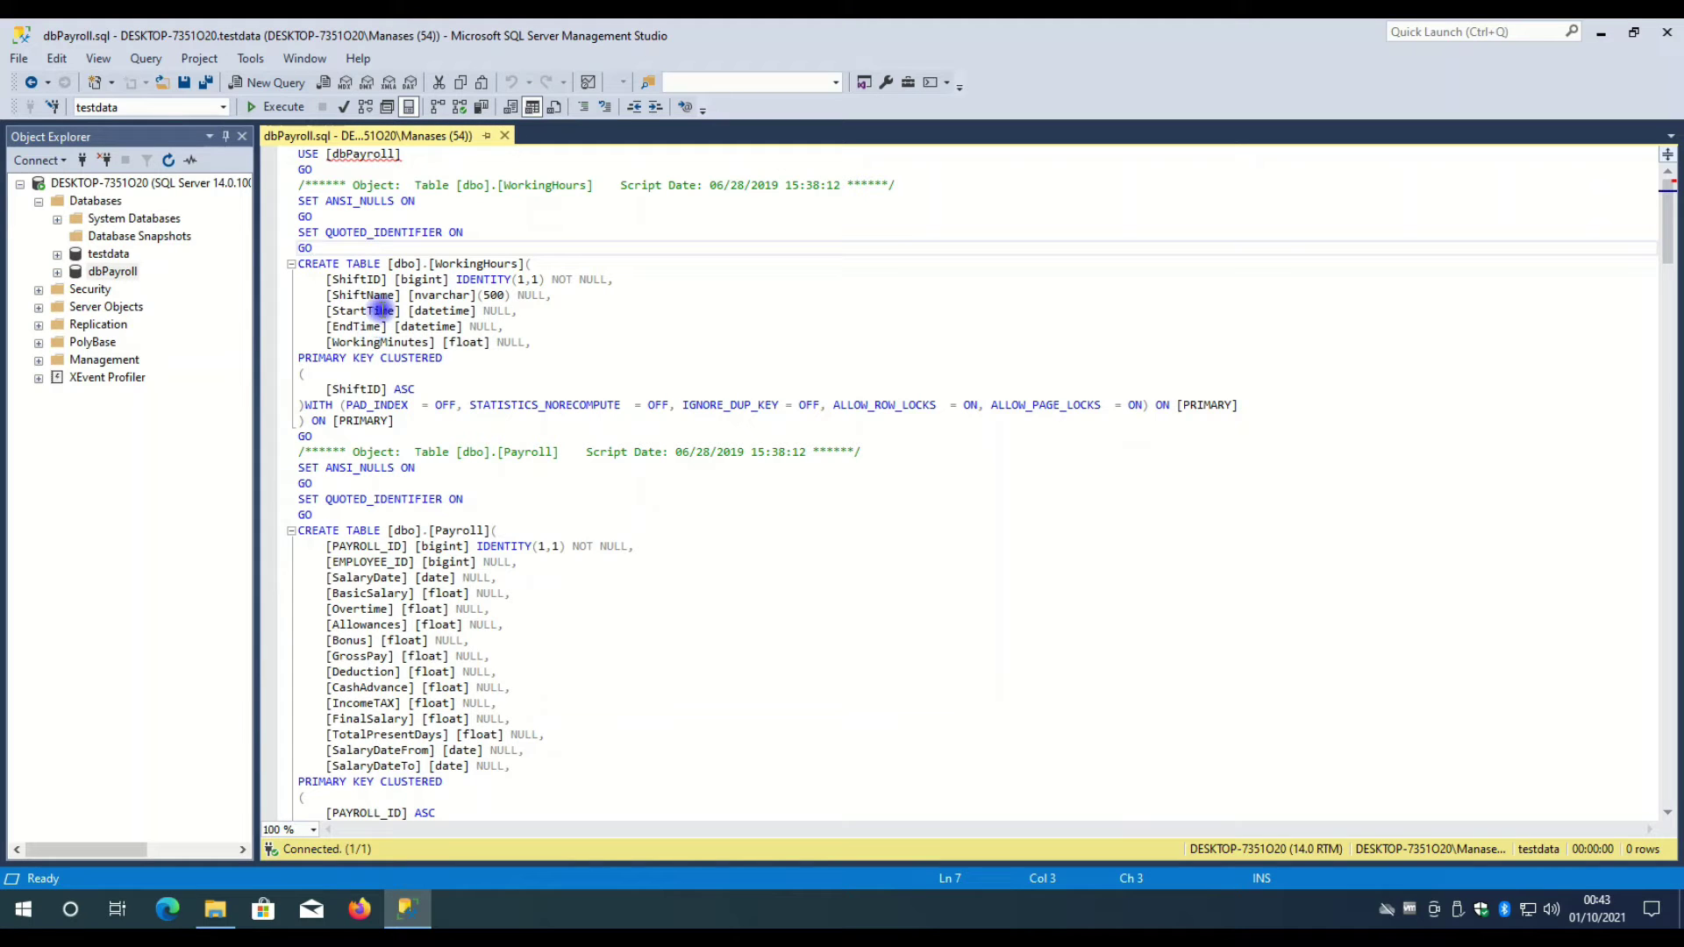
- Run the dbPayroll.sql script, then expand dbPayroll and its Tables folder
{"action": "left_click", "coordinate": [285, 108]}
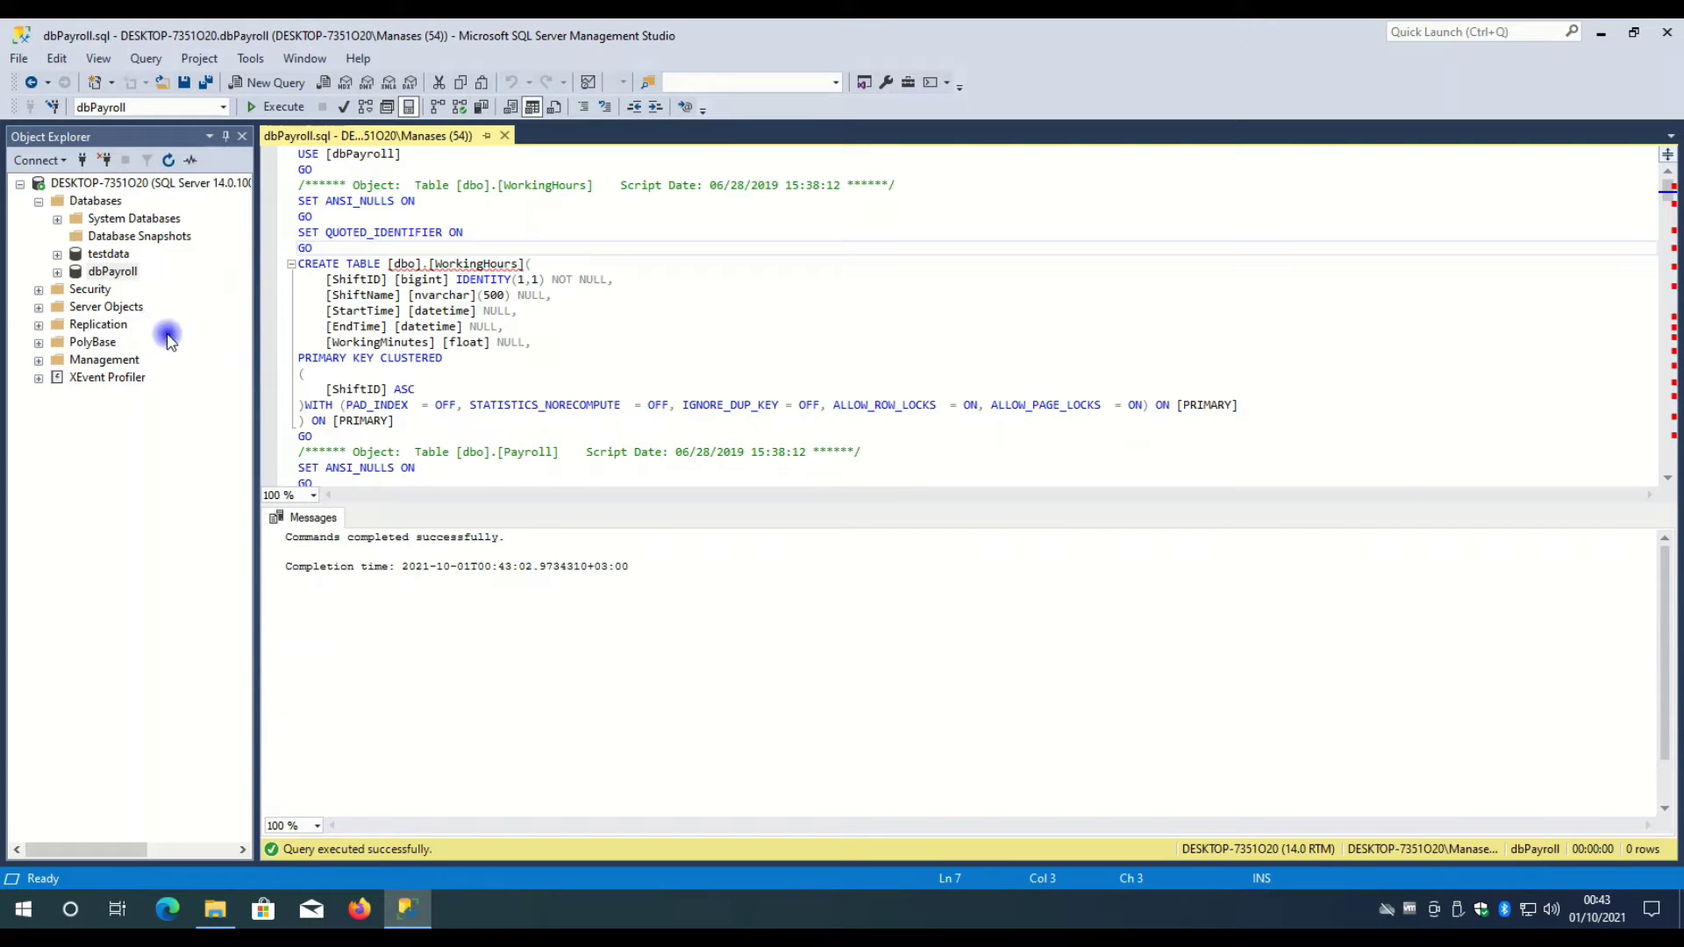
{"action": "left_click", "coordinate": [57, 273]}
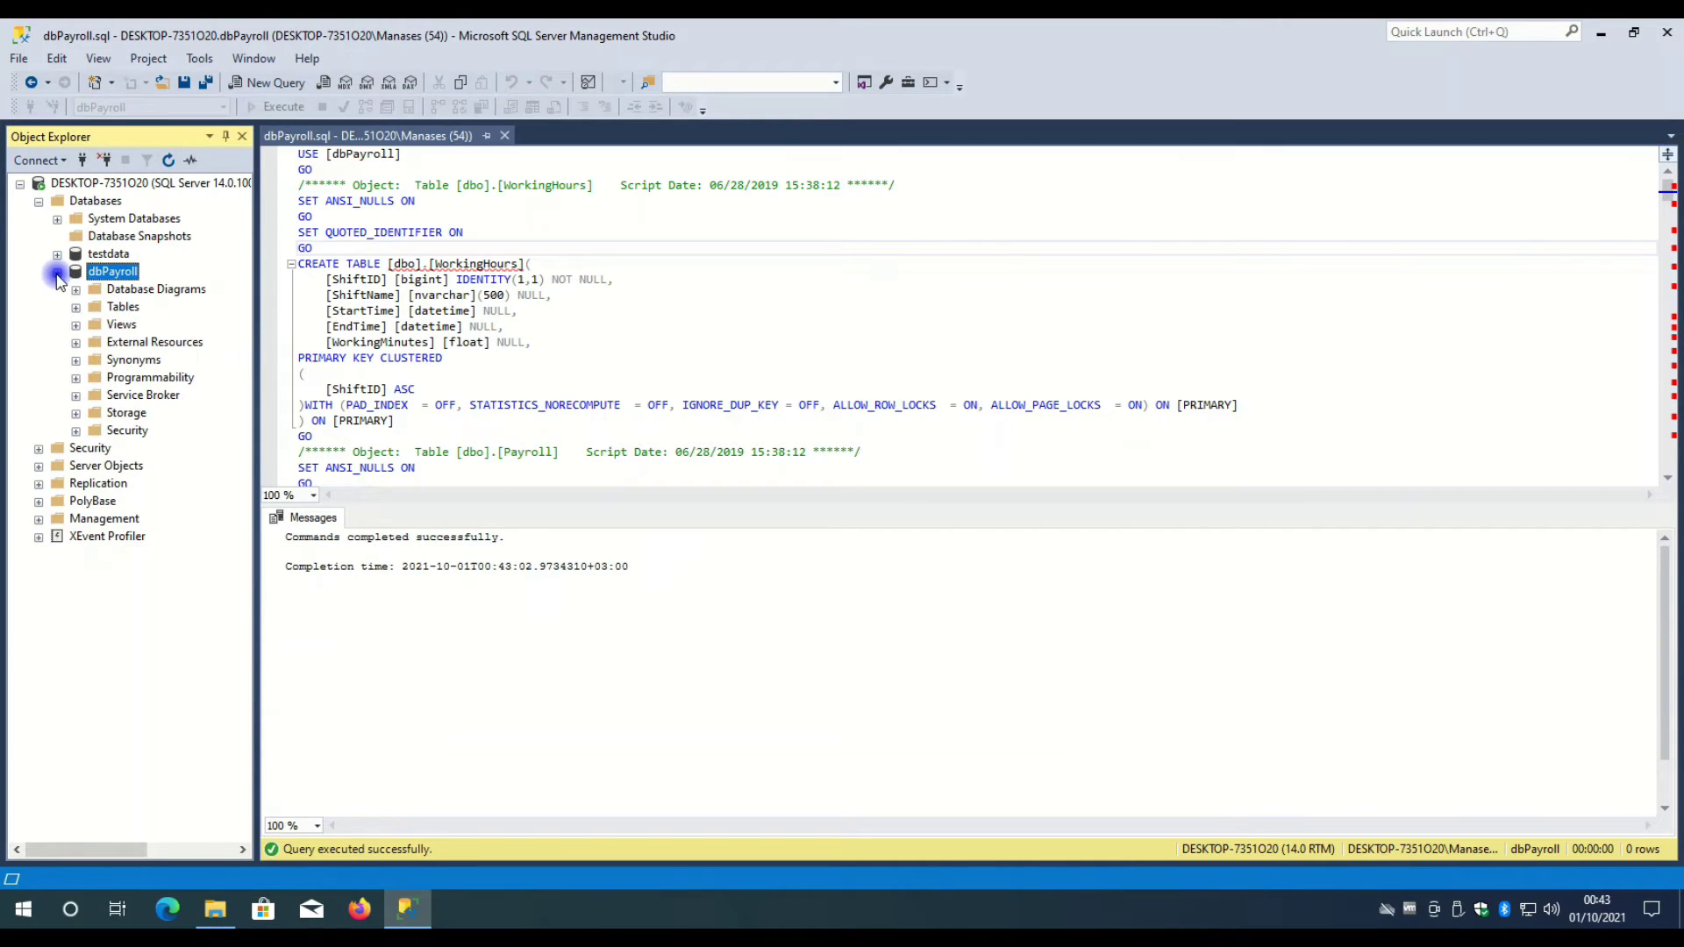
{"action": "left_click", "coordinate": [76, 308]}
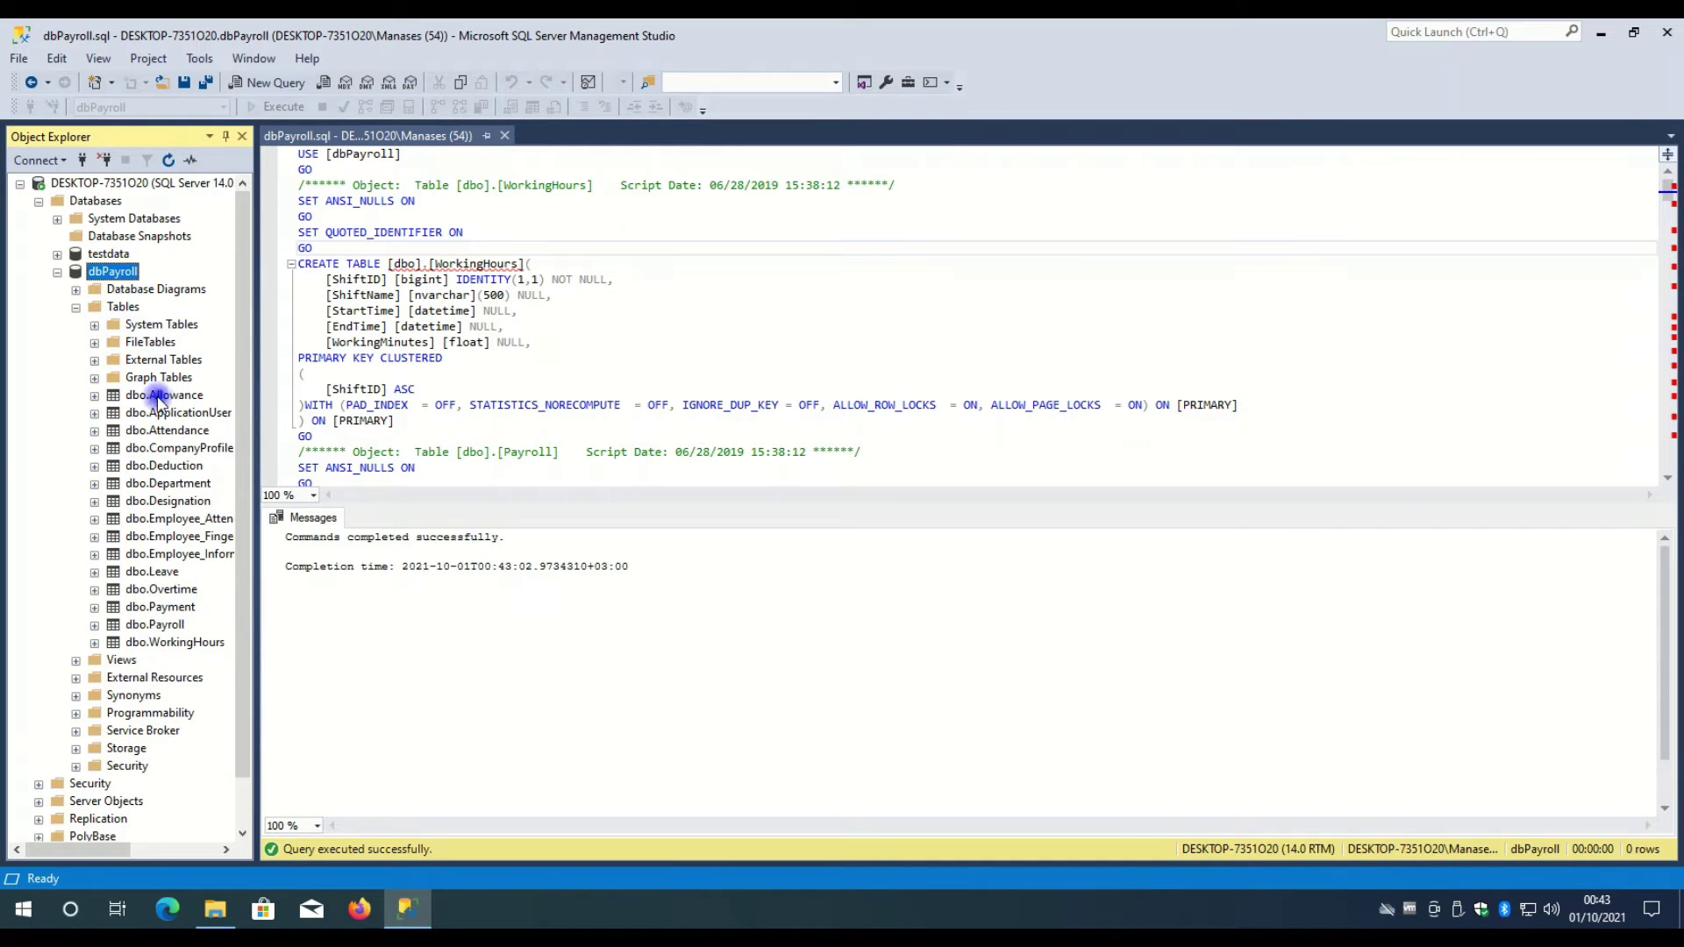
{"action": "scroll", "coordinate": [160, 493], "scroll_direction": "down", "scroll_amount": 1}
{"action": "scroll", "coordinate": [160, 500], "scroll_direction": "up", "scroll_amount": 1}
- Try deleting dbPayroll, read the database-in-use error, and cancel the drop
{"action": "right_click", "coordinate": [114, 279]}
{"action": "left_click", "coordinate": [443, 487]}
{"action": "left_click", "coordinate": [1039, 756]}
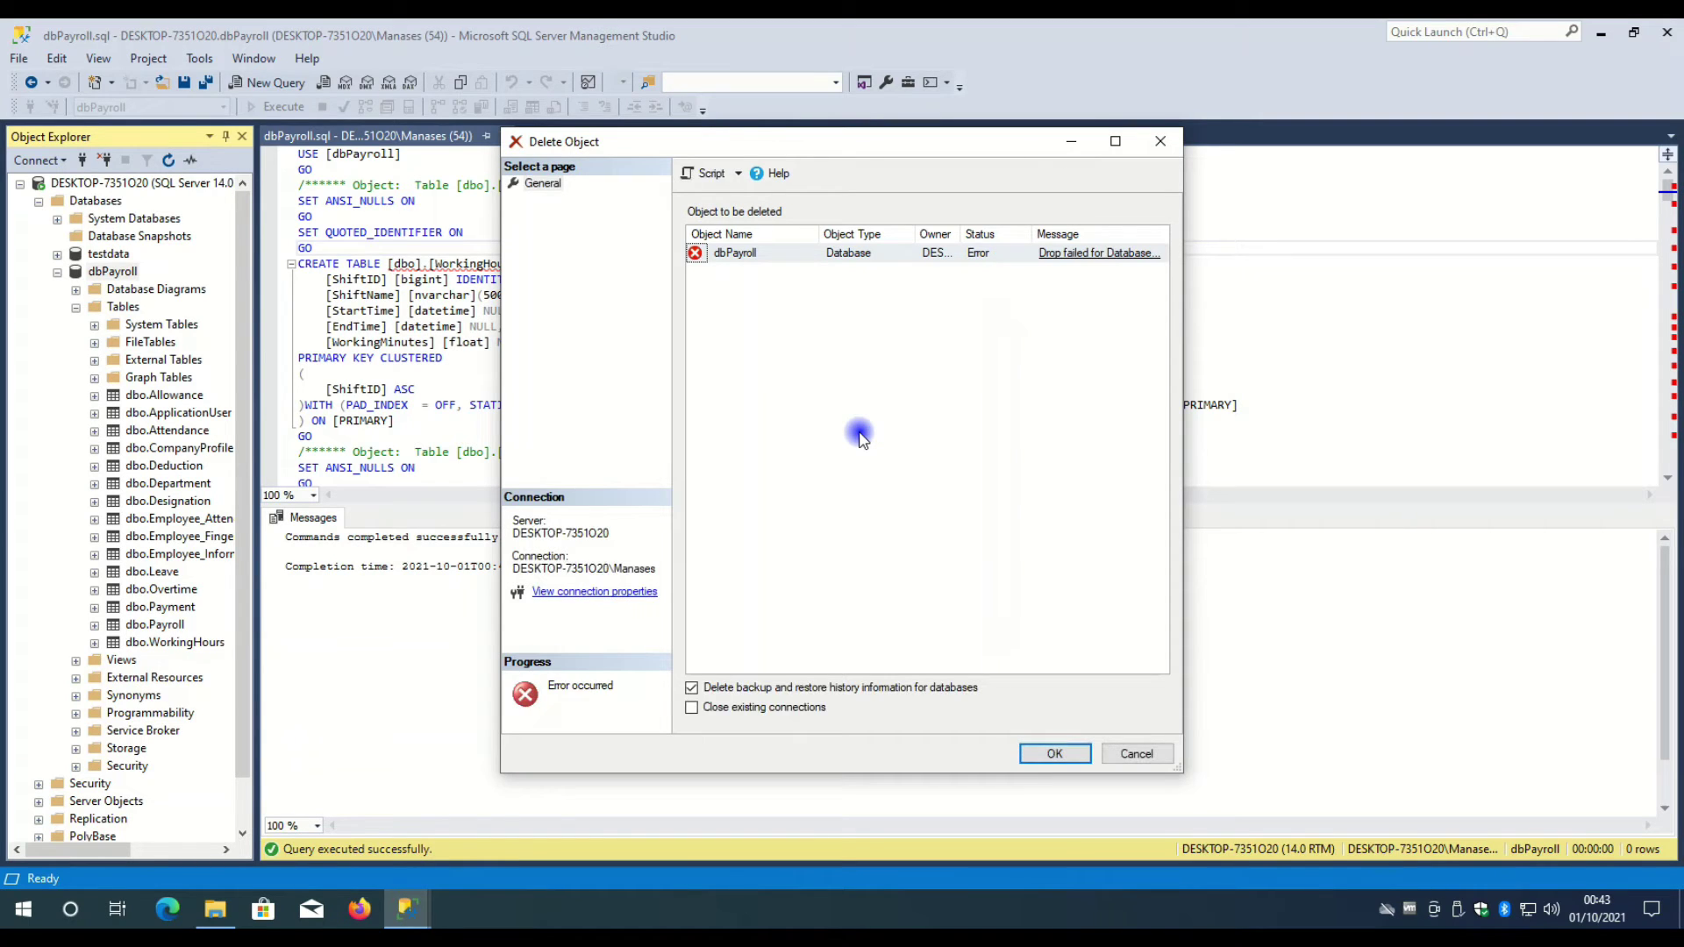
{"action": "left_click", "coordinate": [1069, 254]}
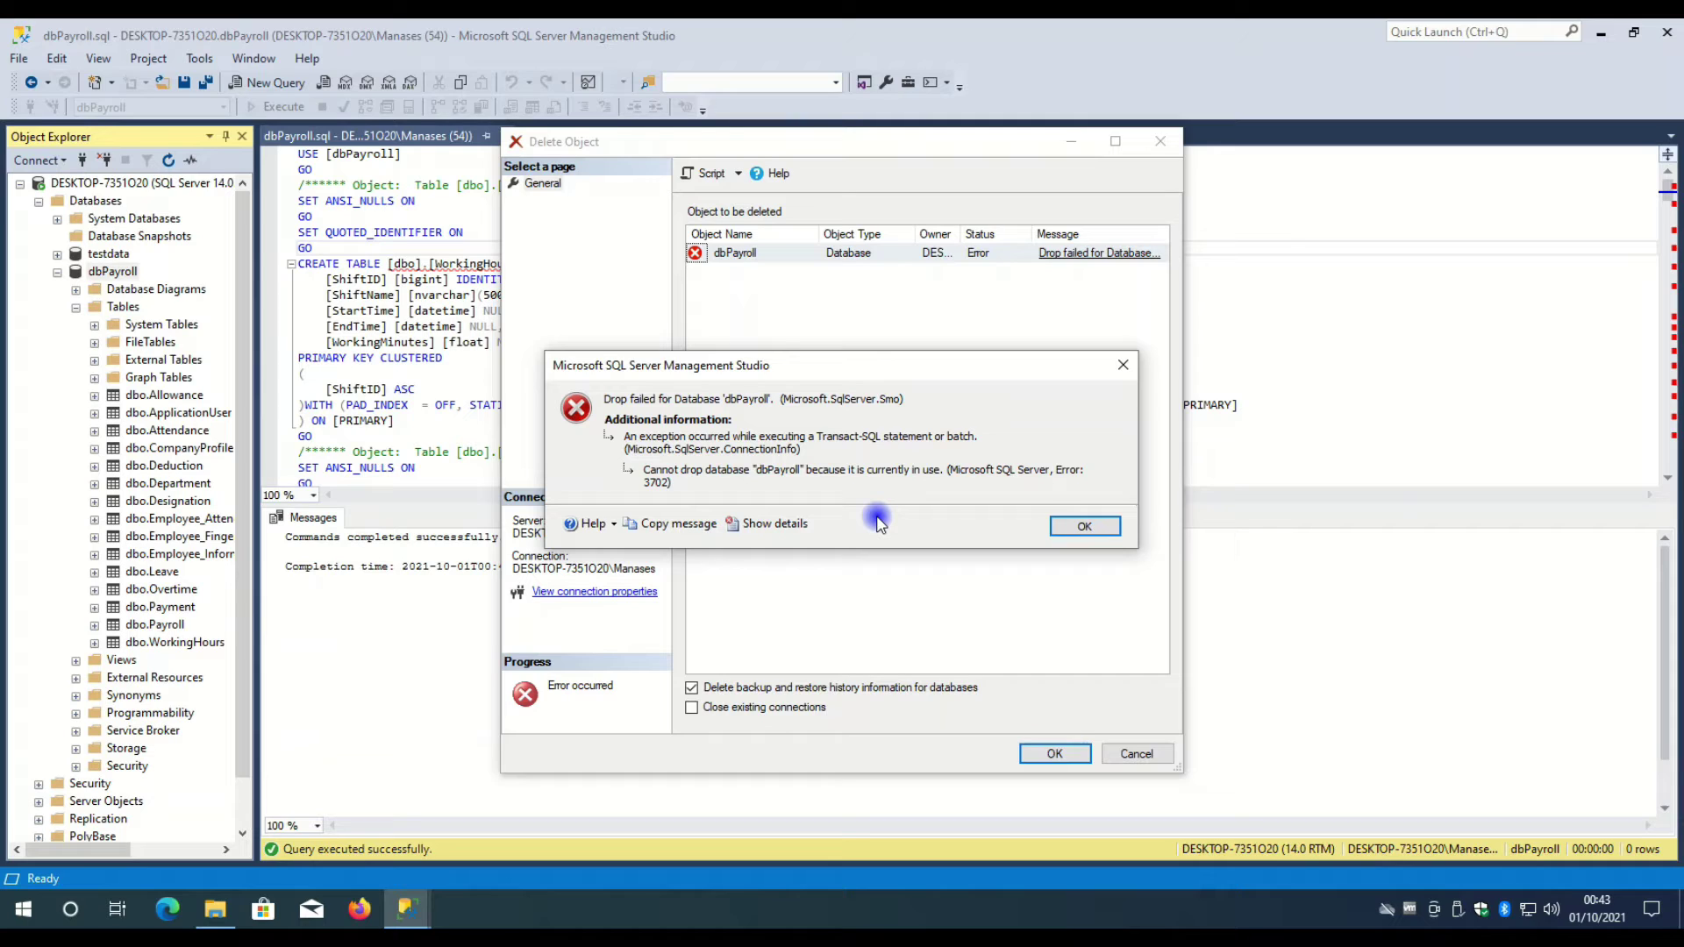
{"action": "left_click", "coordinate": [1085, 527]}
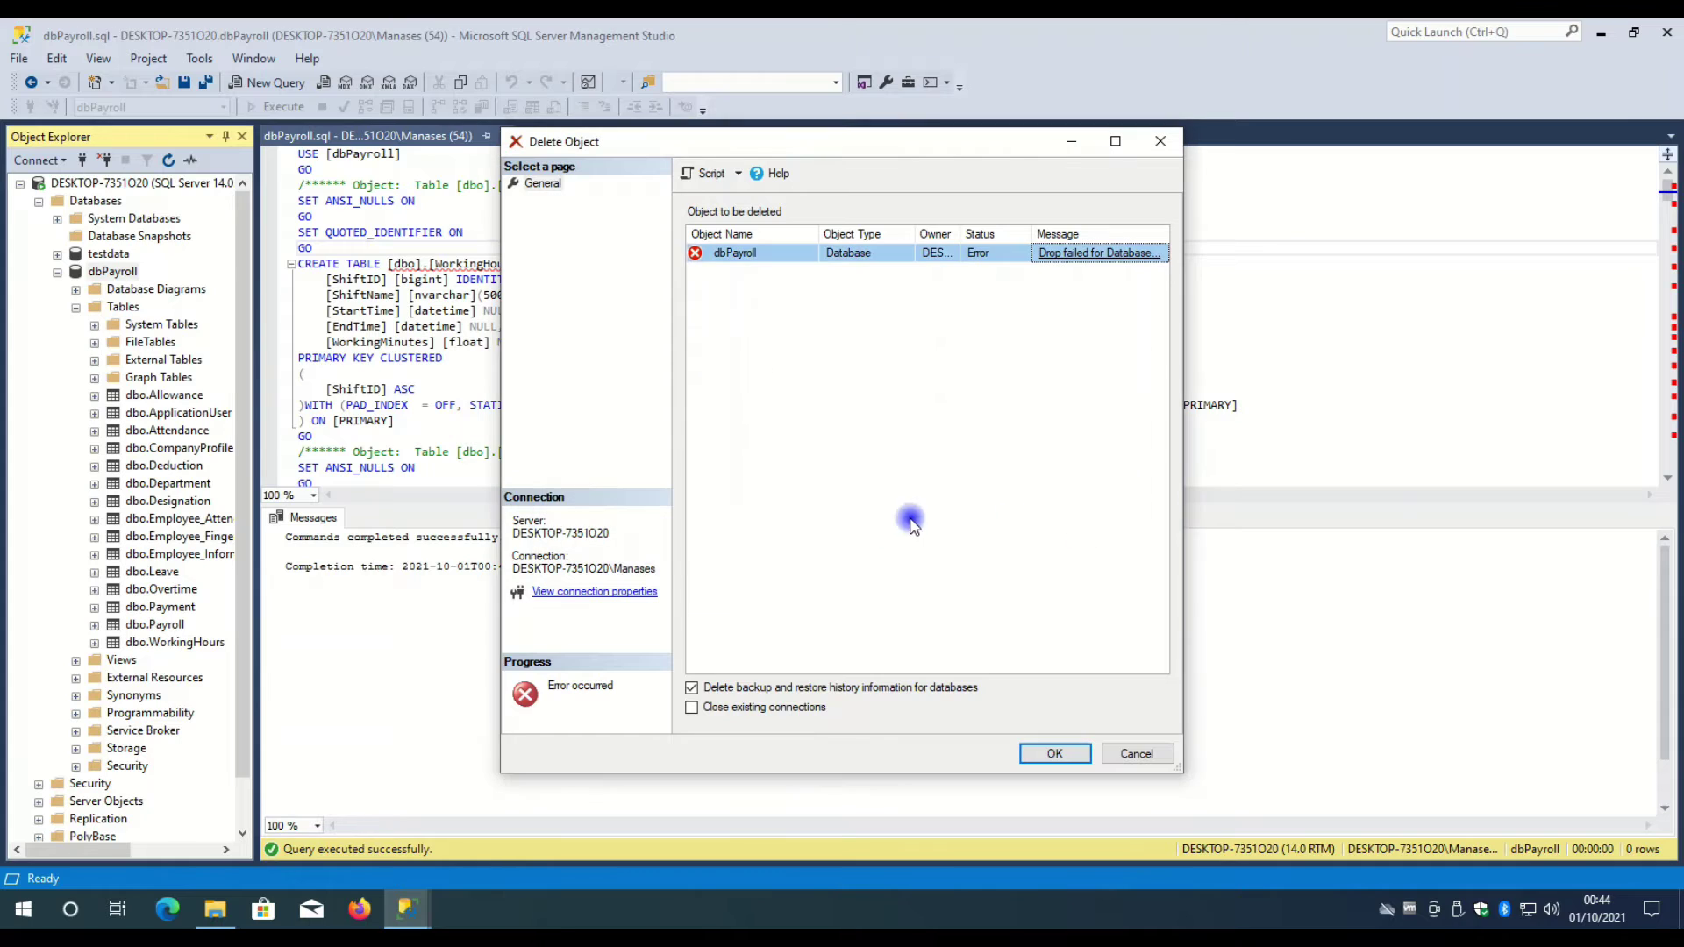
{"action": "left_click", "coordinate": [1137, 755]}
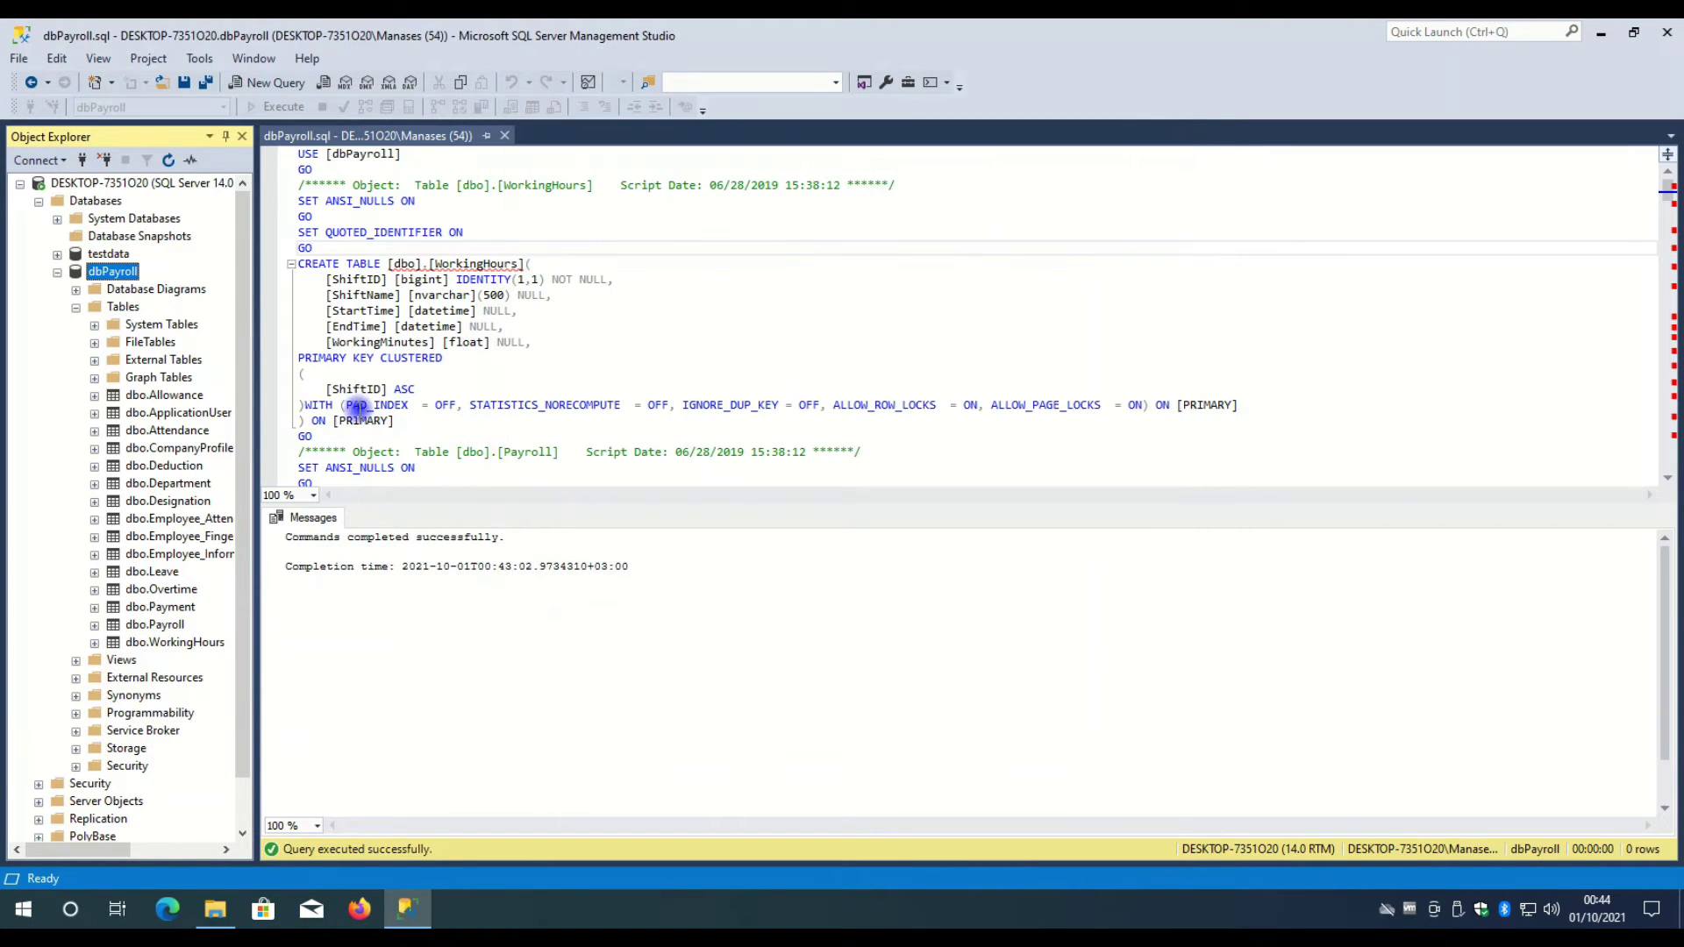
- Collapse dbPayroll's tree and switch to the Databases folder in File Explorer
{"action": "left_click", "coordinate": [76, 307]}
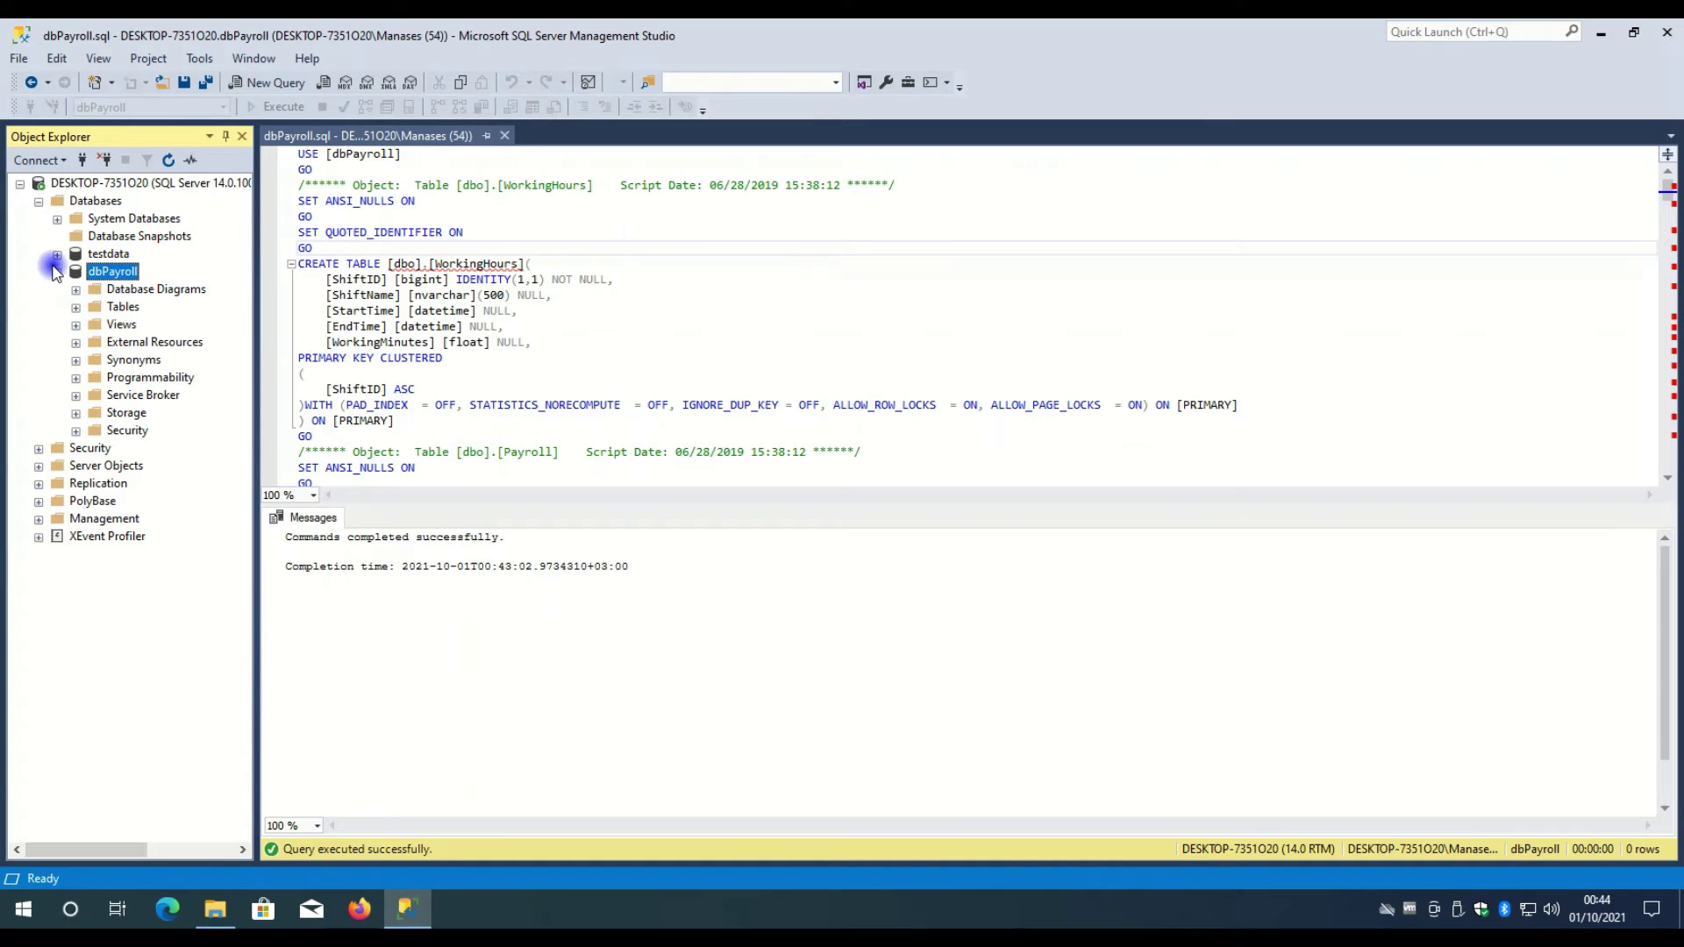
{"action": "left_click", "coordinate": [58, 272]}
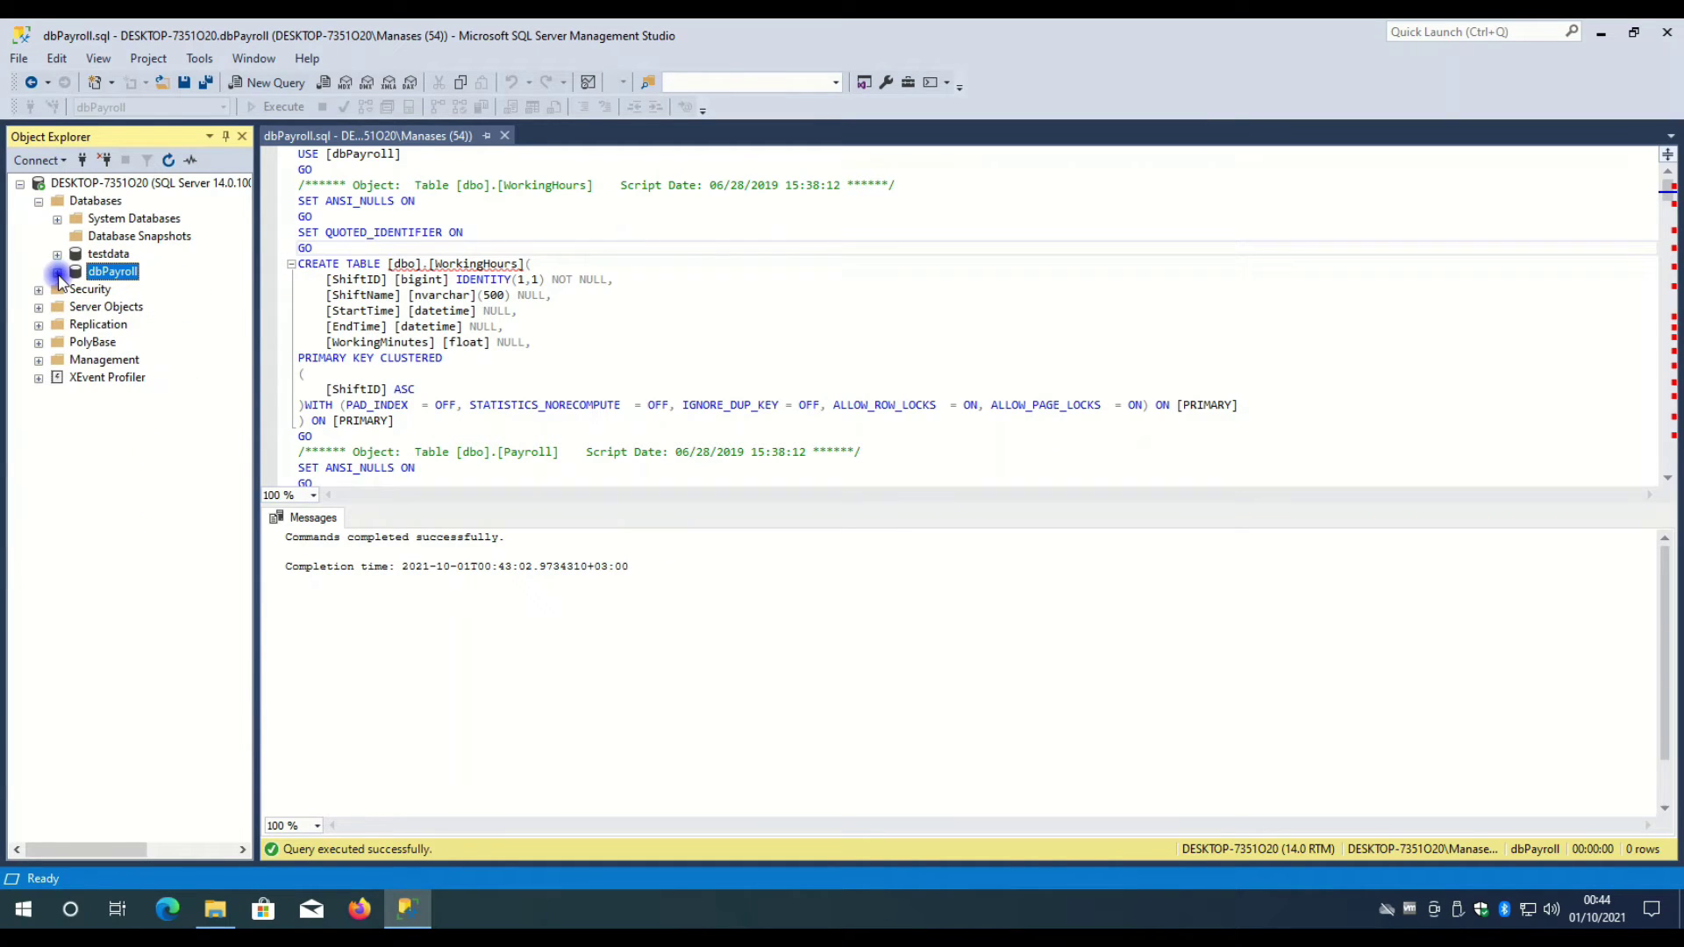
{"action": "left_click", "coordinate": [395, 263]}
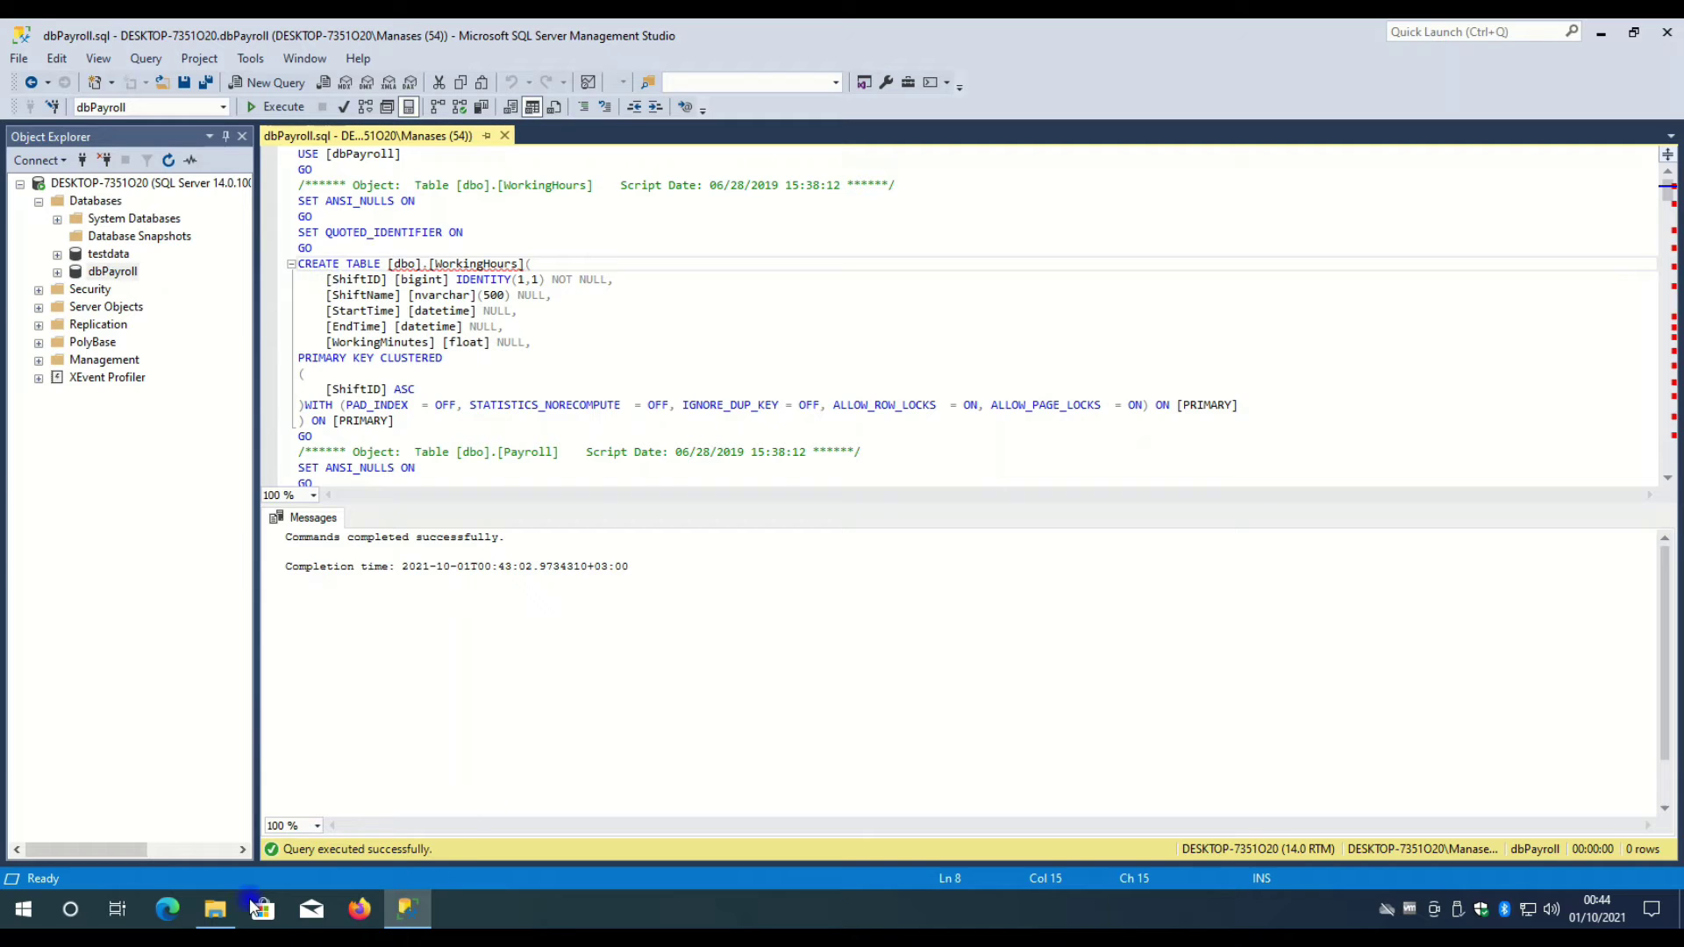
{"action": "left_click", "coordinate": [215, 908]}
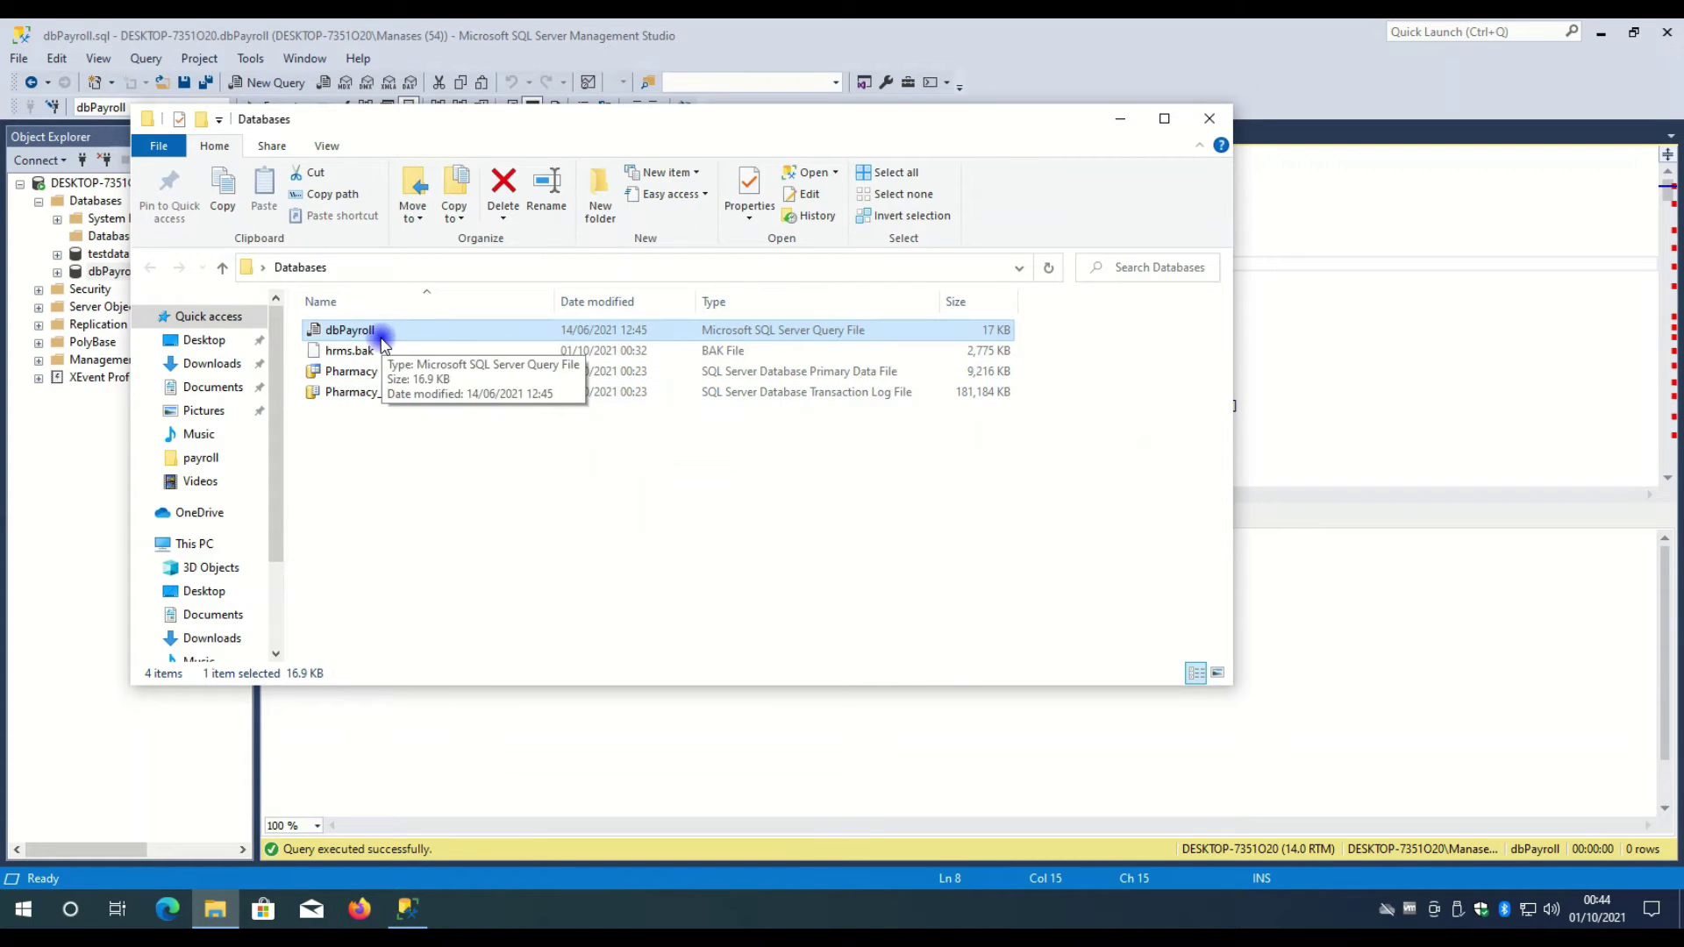
- Open the Properties of Pharmacy to confirm it is the .mdf data file
{"action": "left_click", "coordinate": [361, 355]}
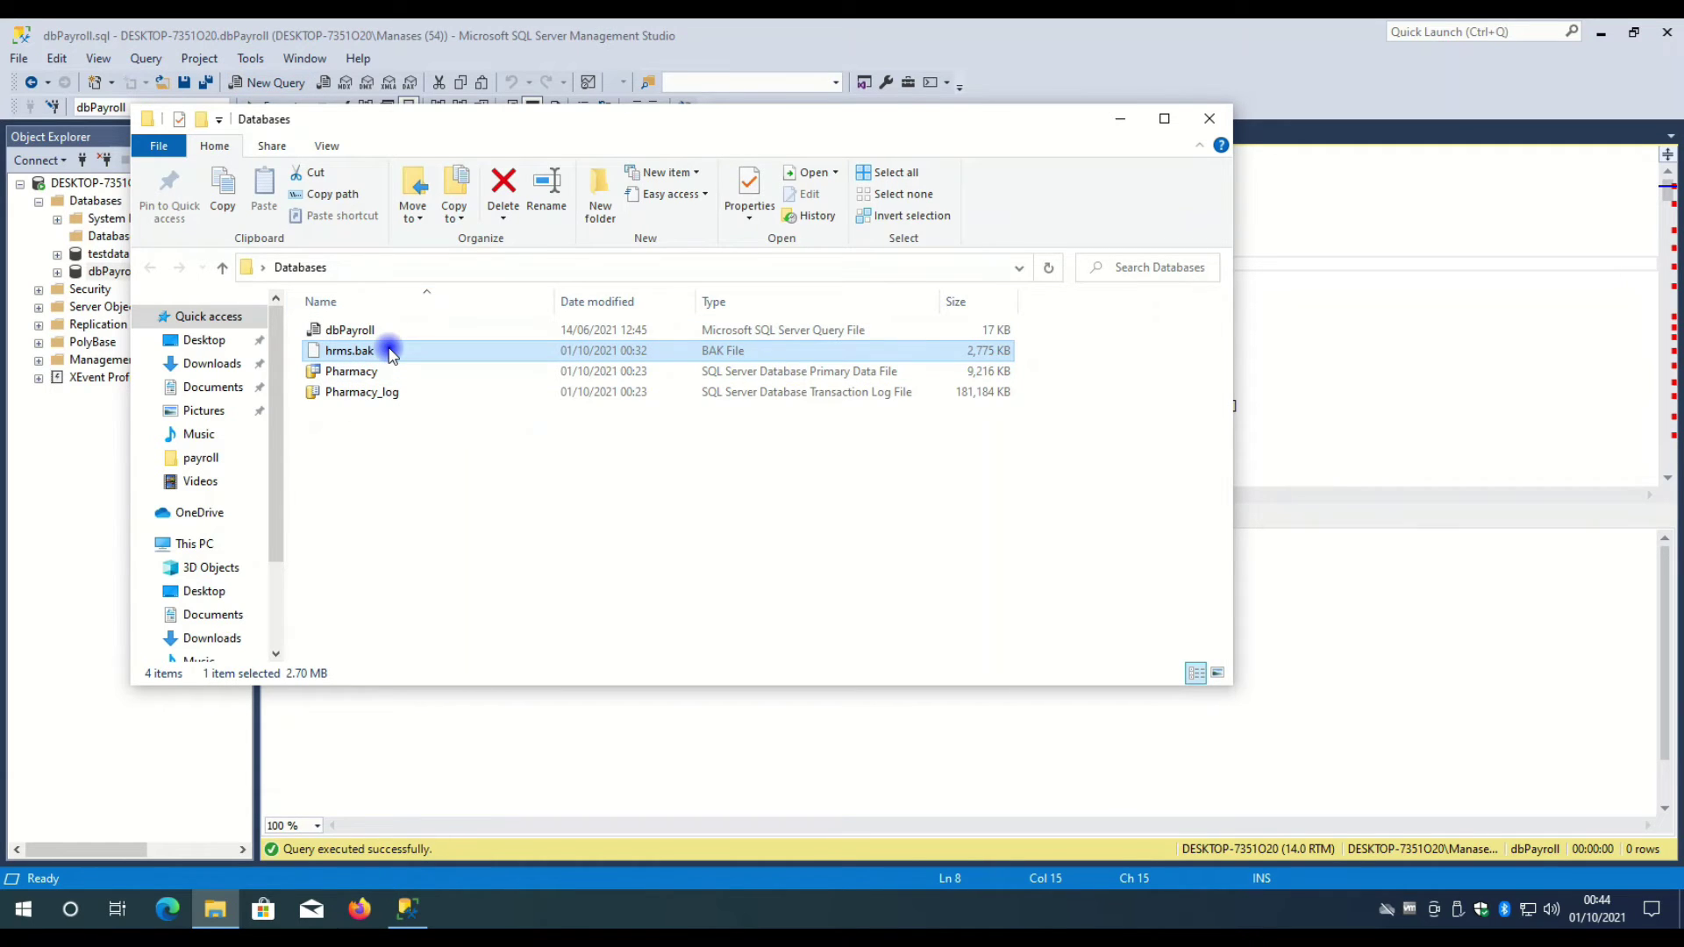
{"action": "left_click_drag", "start_coordinate": [434, 118], "coordinate": [606, 222]}
{"action": "left_click", "coordinate": [548, 539]}
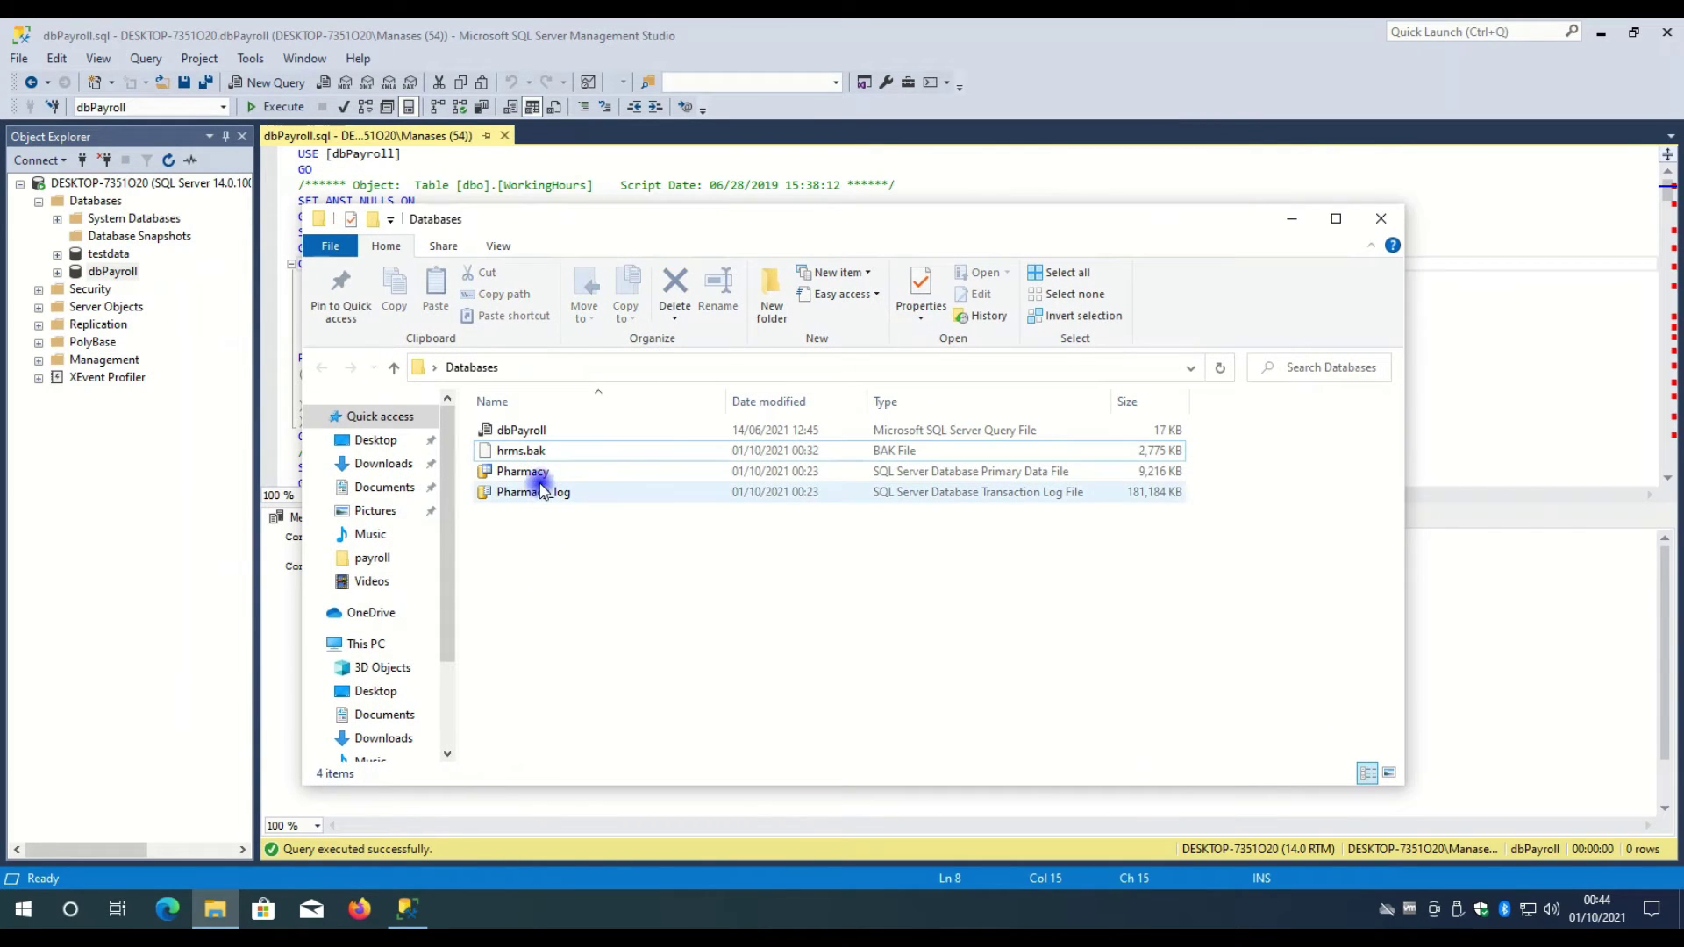
{"action": "left_click", "coordinate": [541, 481]}
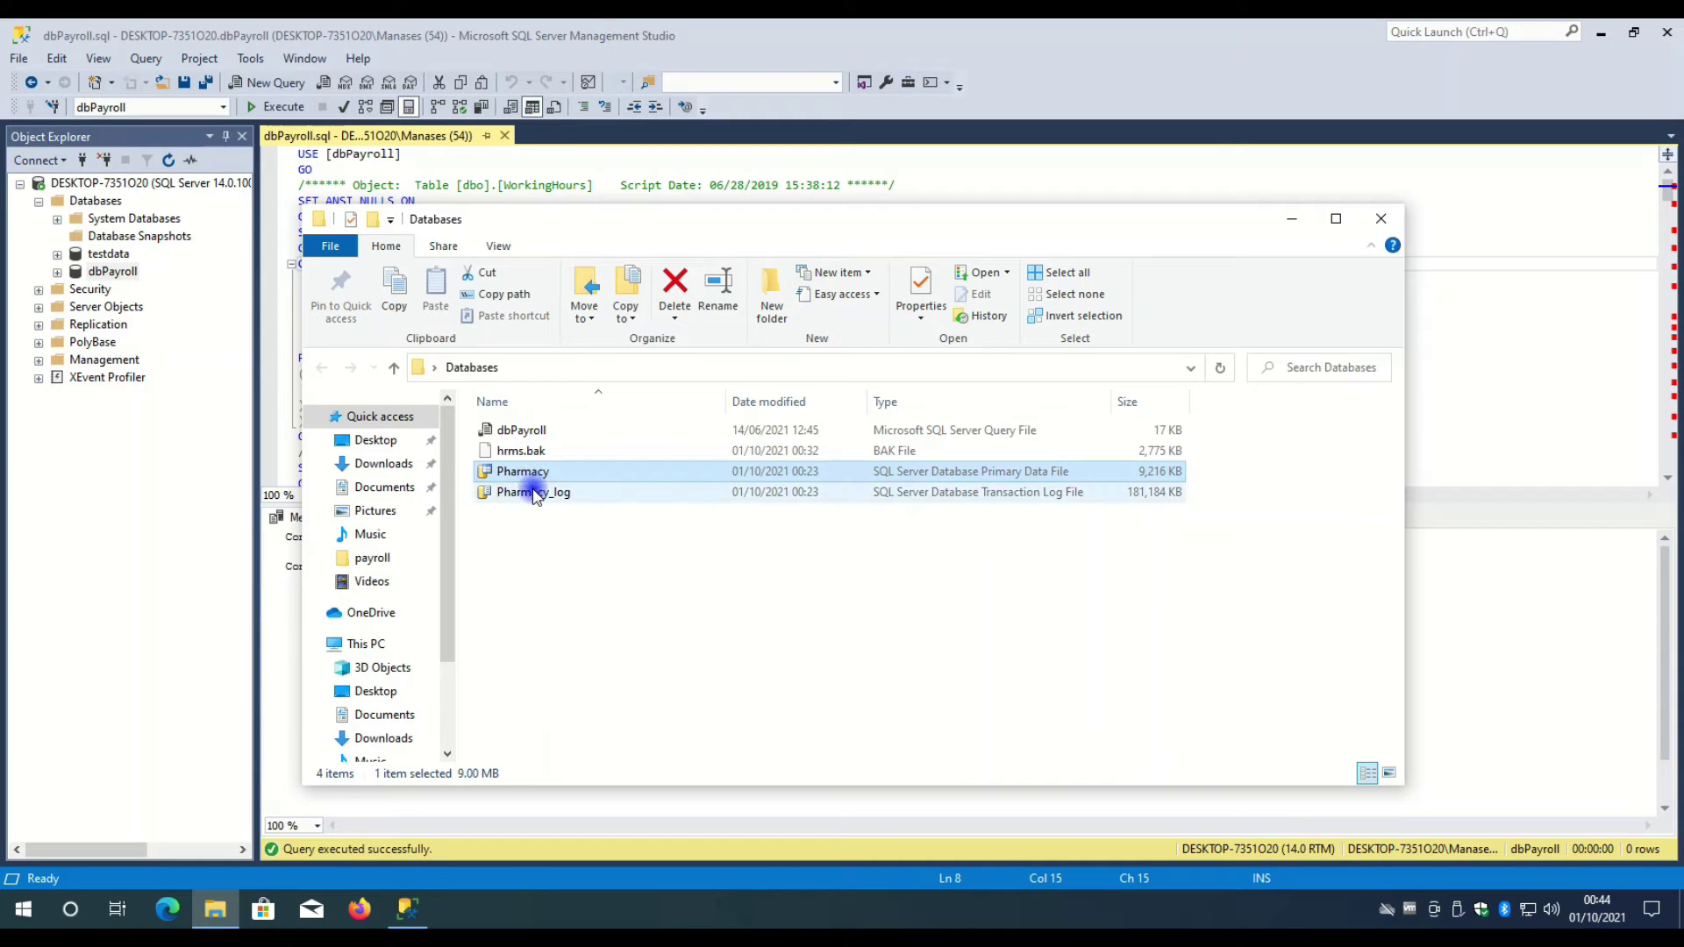
{"action": "left_click", "coordinate": [539, 490]}
{"action": "left_click", "coordinate": [537, 472]}
{"action": "right_click", "coordinate": [538, 476]}
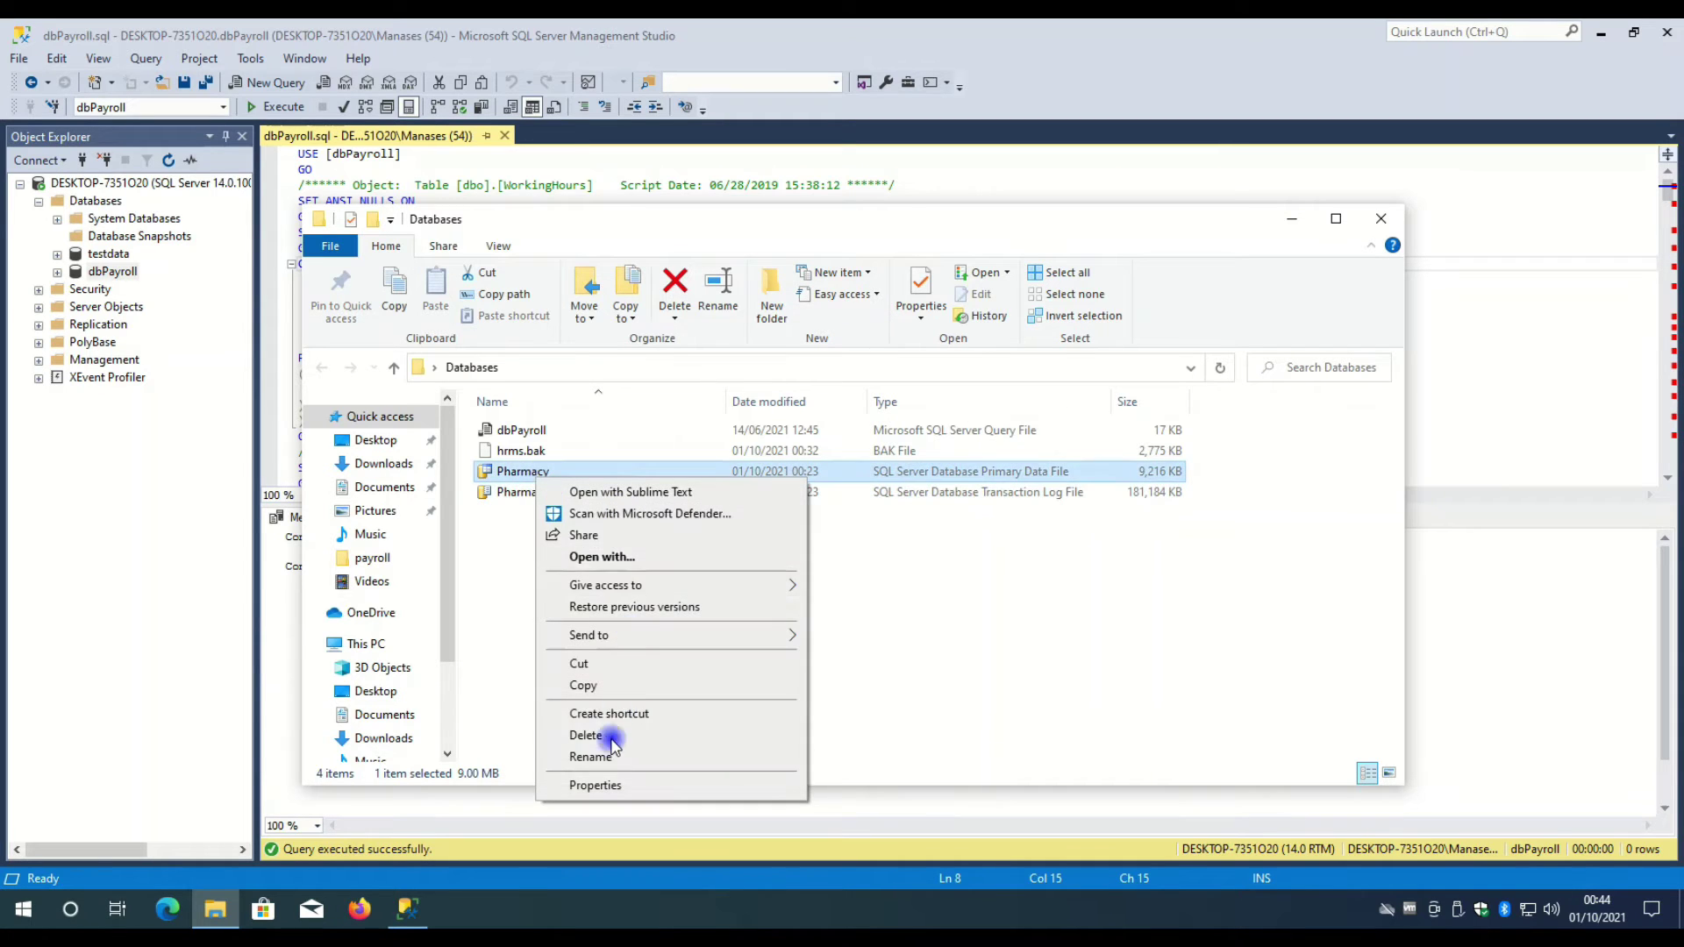
{"action": "left_click", "coordinate": [593, 786]}
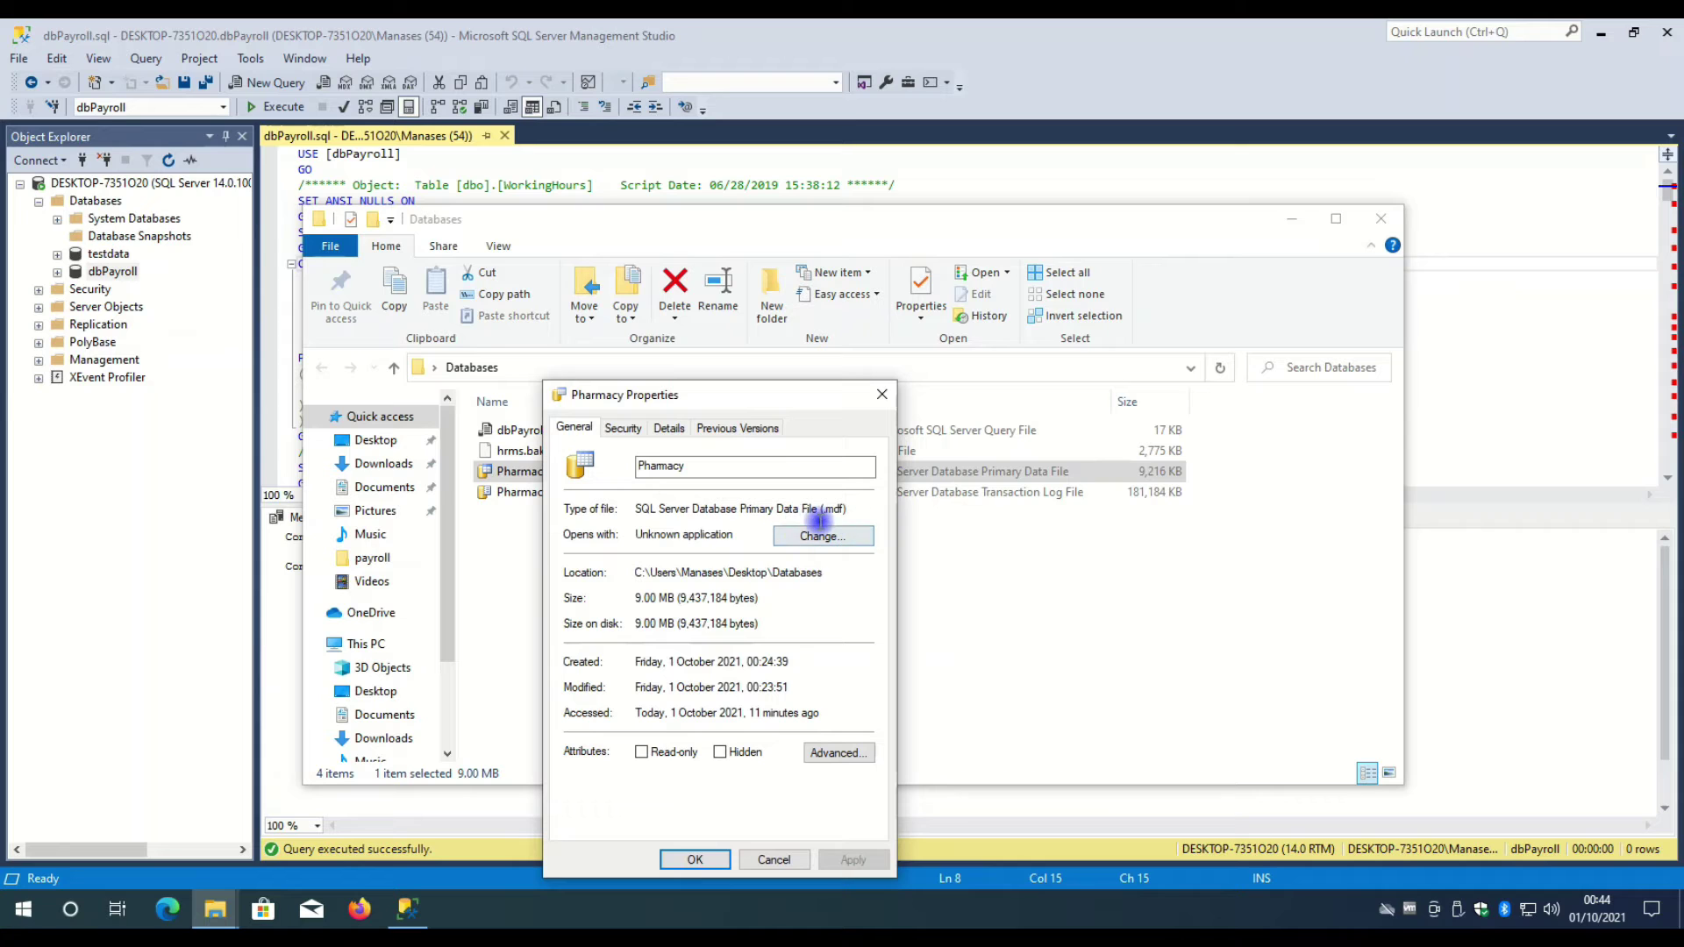
{"action": "left_click_drag", "start_coordinate": [740, 395], "coordinate": [351, 338]}
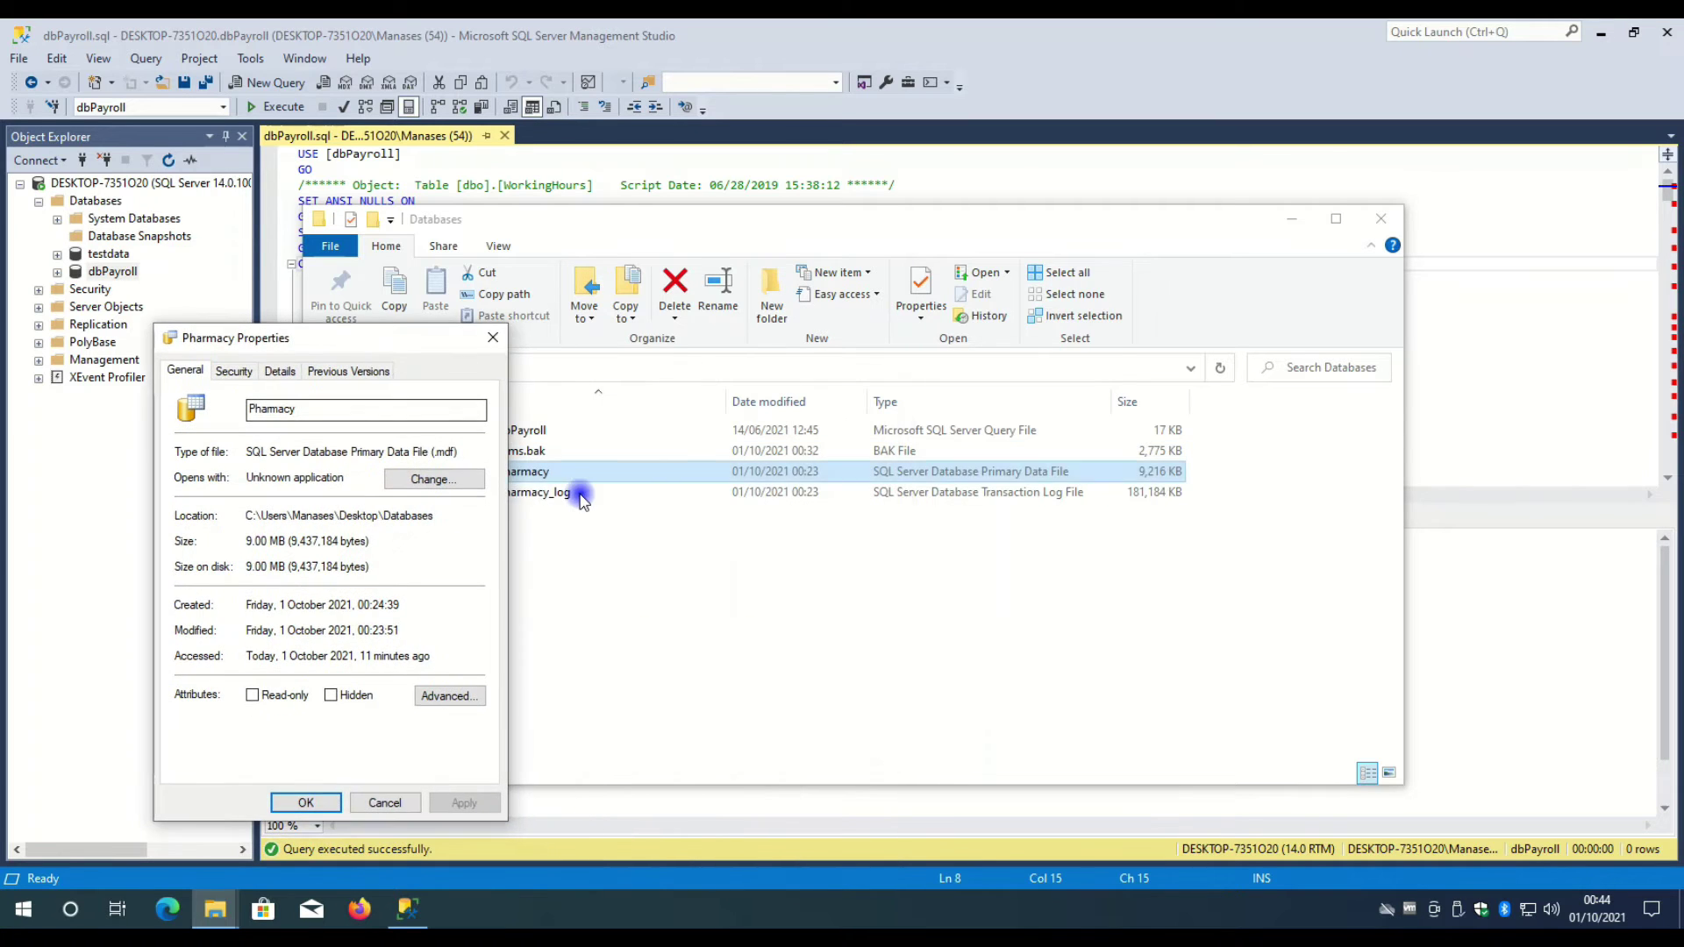
- Confirm Pharmacy_log is the .ldf log file, close both dialogs, and return to SSMS
{"action": "left_click", "coordinate": [574, 493]}
{"action": "right_click", "coordinate": [580, 495]}
{"action": "left_click", "coordinate": [646, 800]}
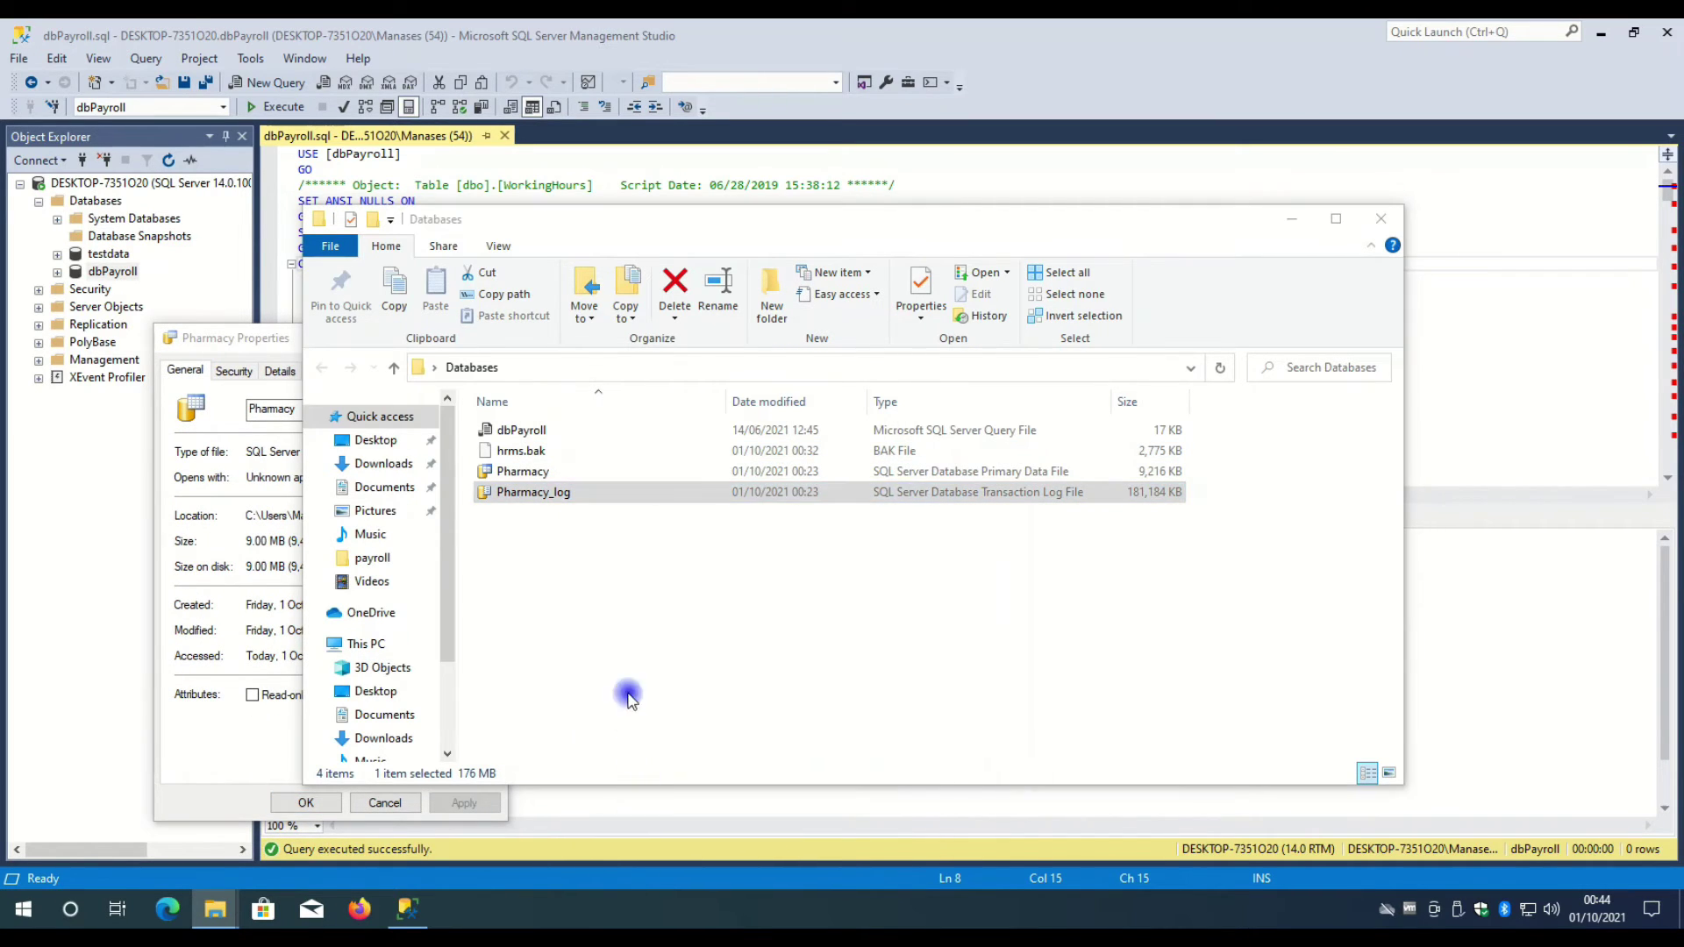
{"action": "left_click", "coordinate": [250, 339]}
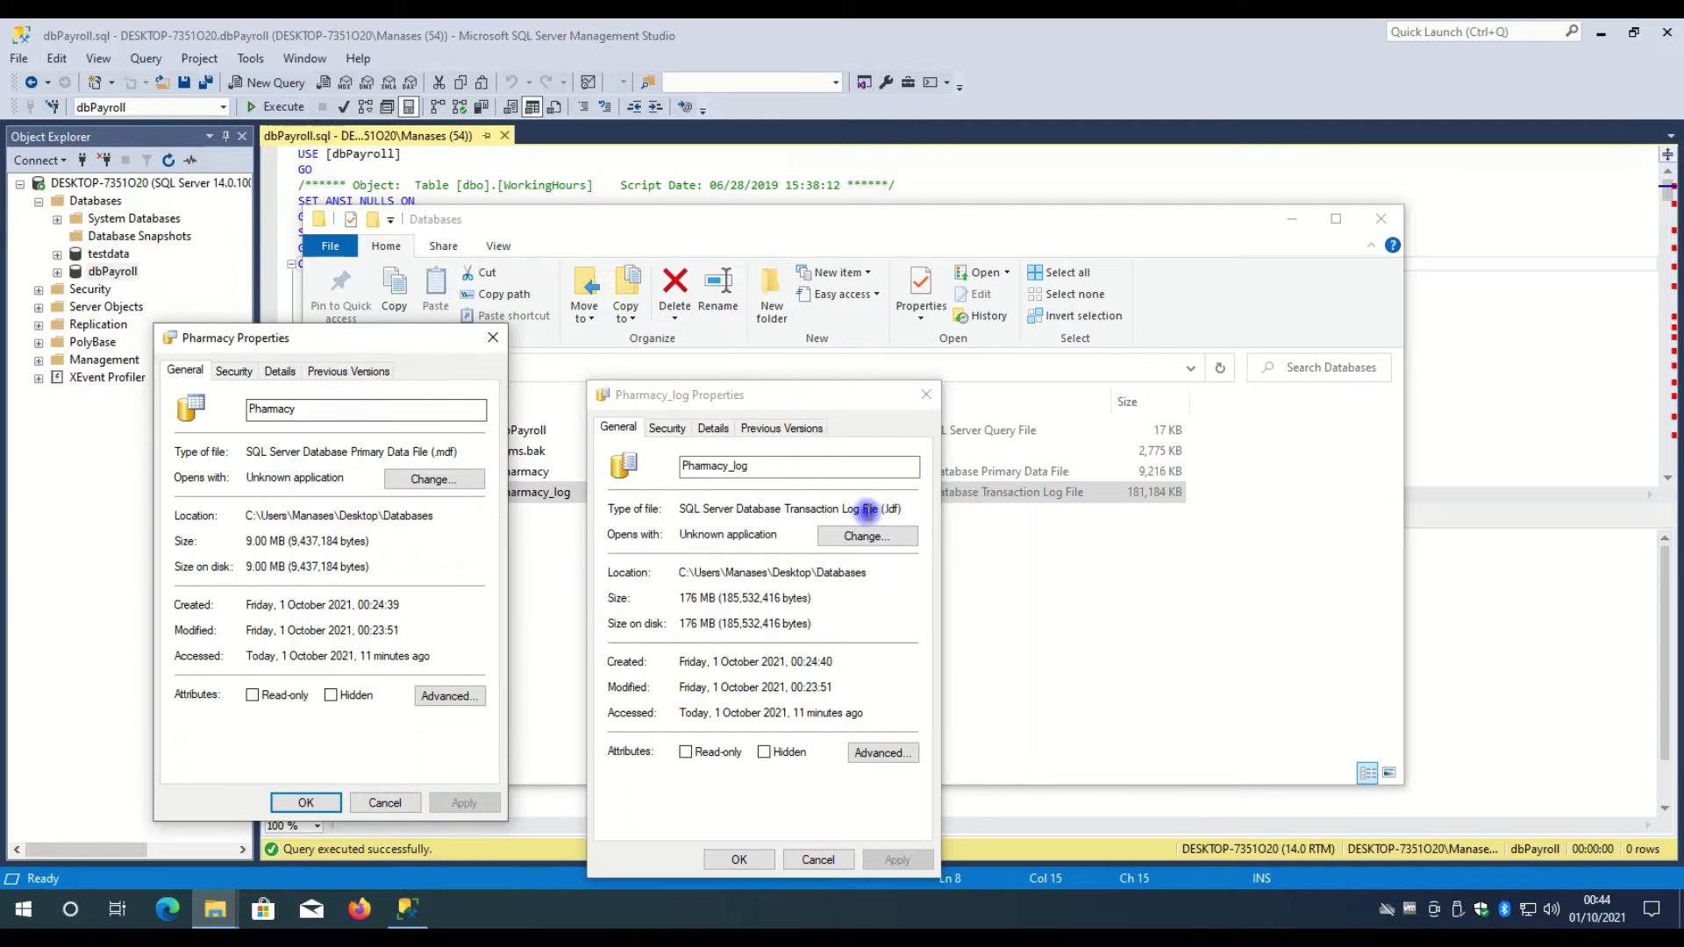
{"action": "left_click", "coordinate": [915, 504]}
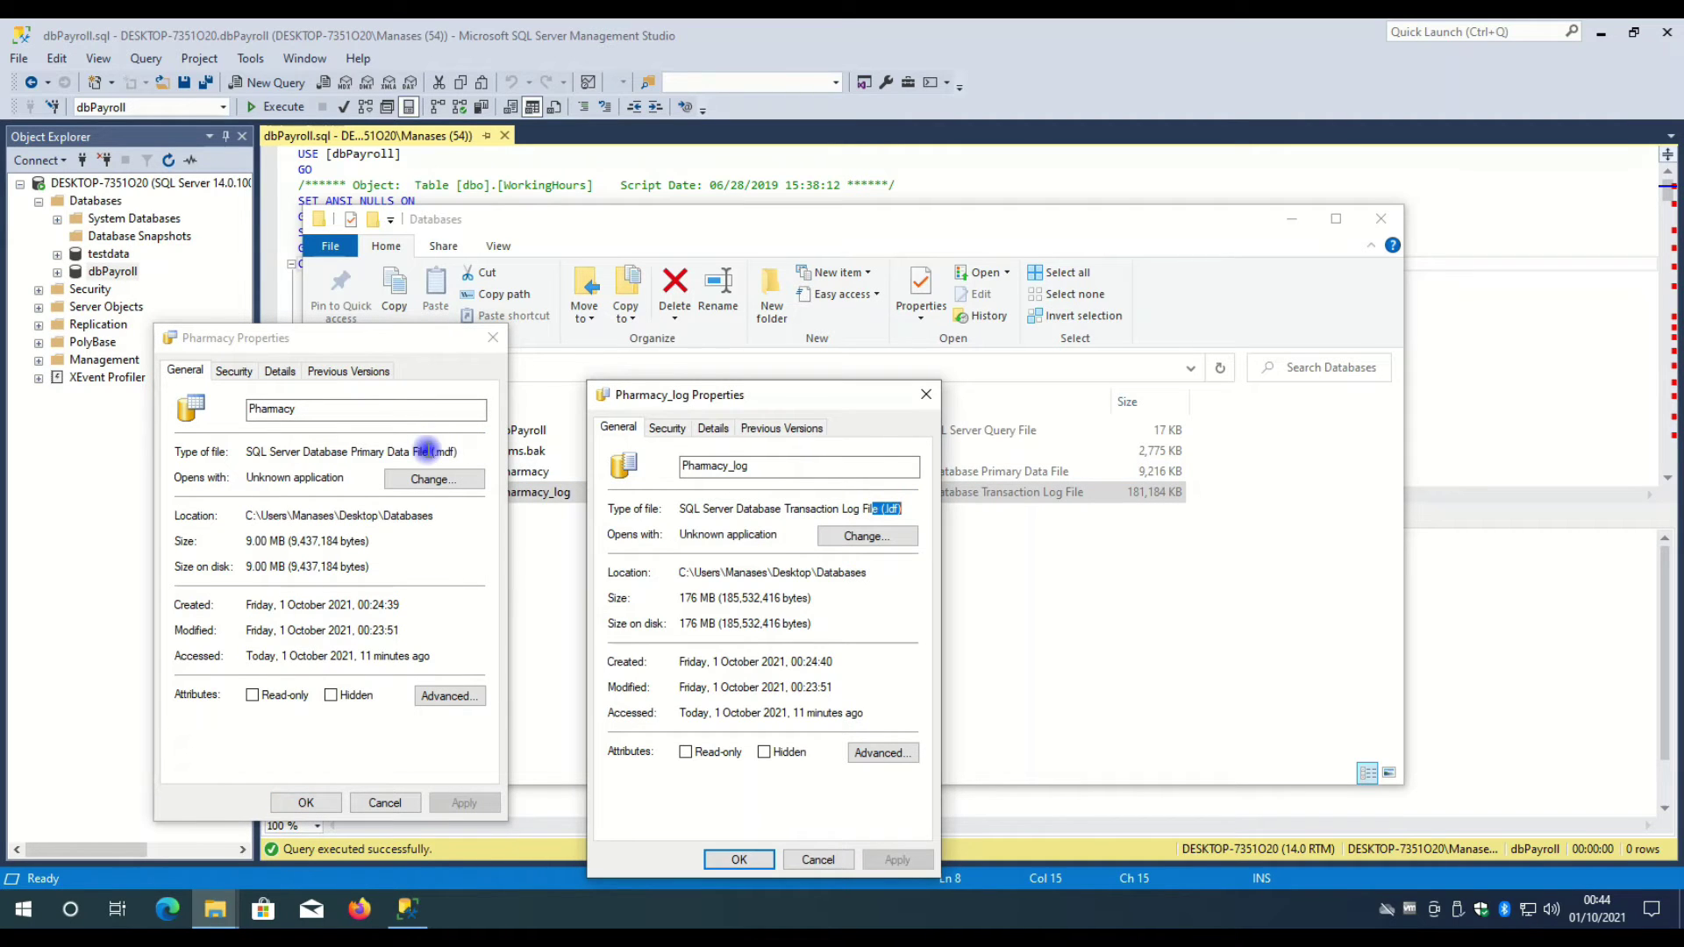
{"action": "left_click", "coordinate": [425, 441]}
{"action": "left_click", "coordinate": [493, 338]}
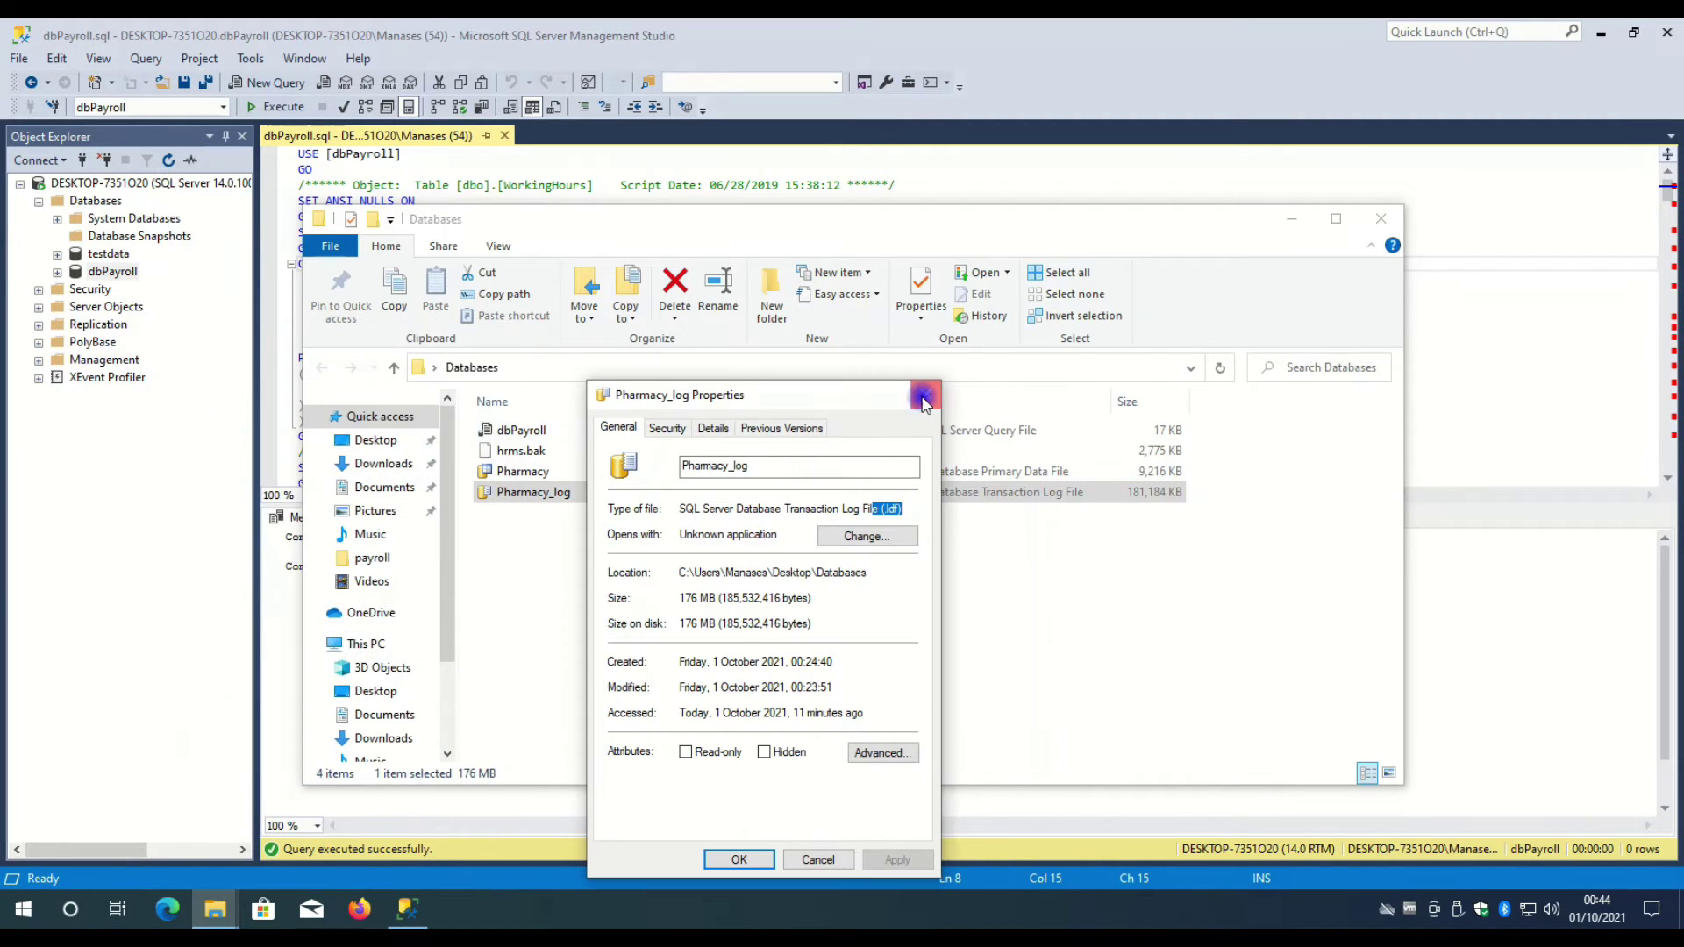
{"action": "left_click", "coordinate": [926, 394]}
{"action": "left_click", "coordinate": [544, 451]}
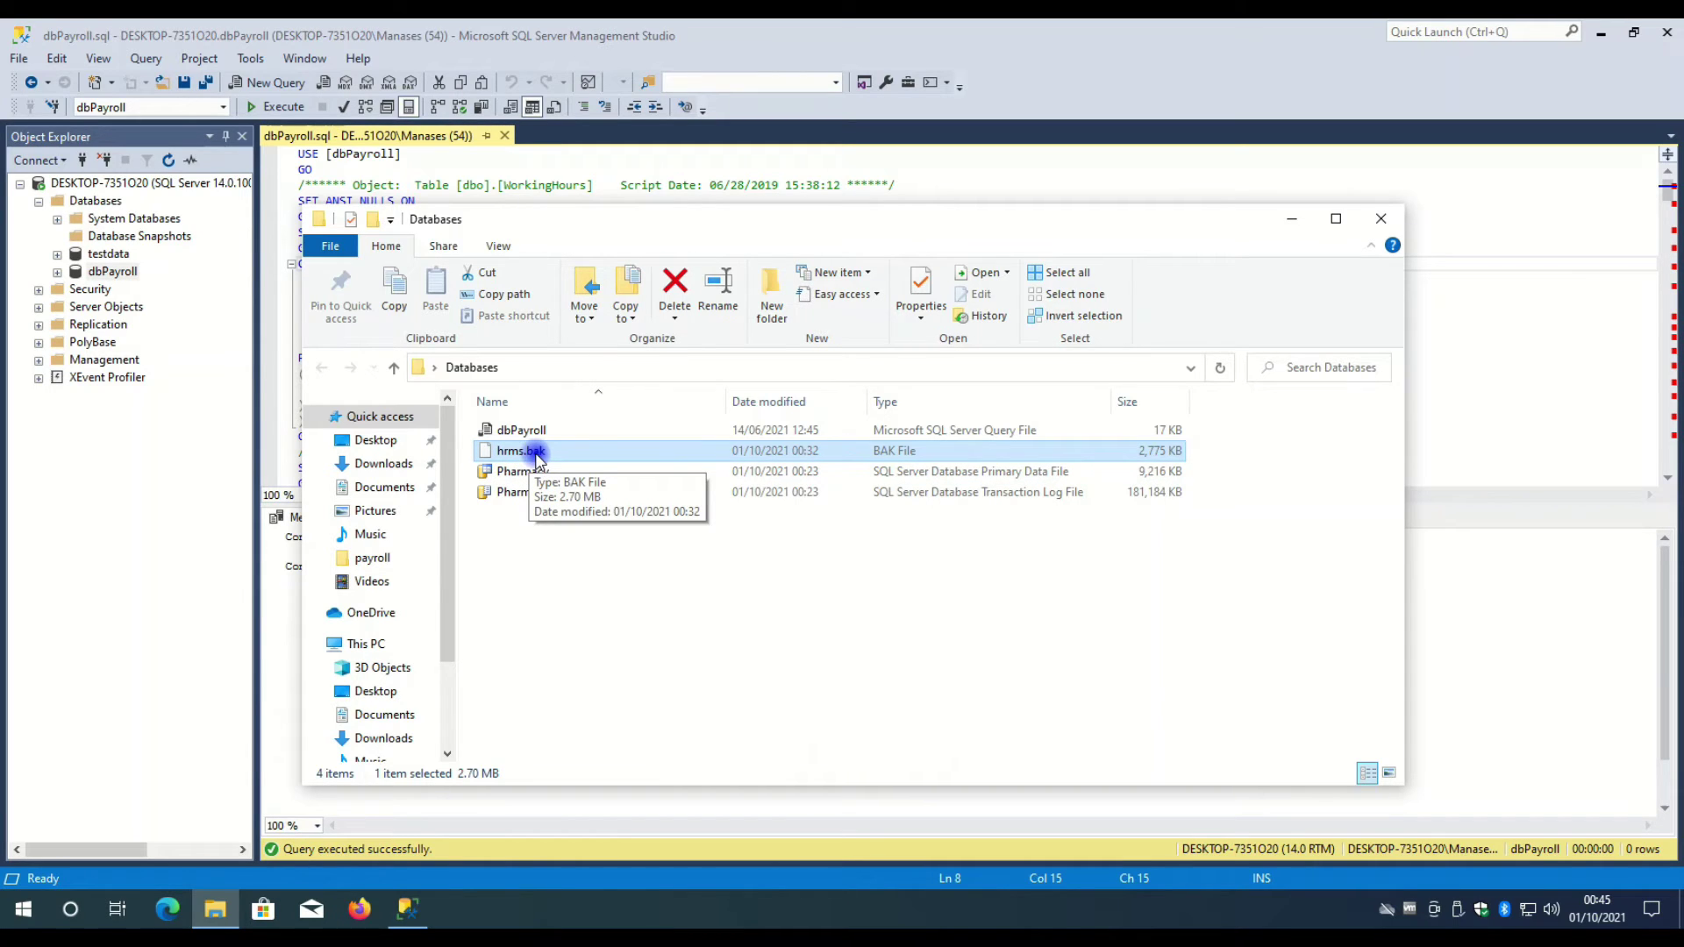
{"action": "left_click", "coordinate": [527, 137]}
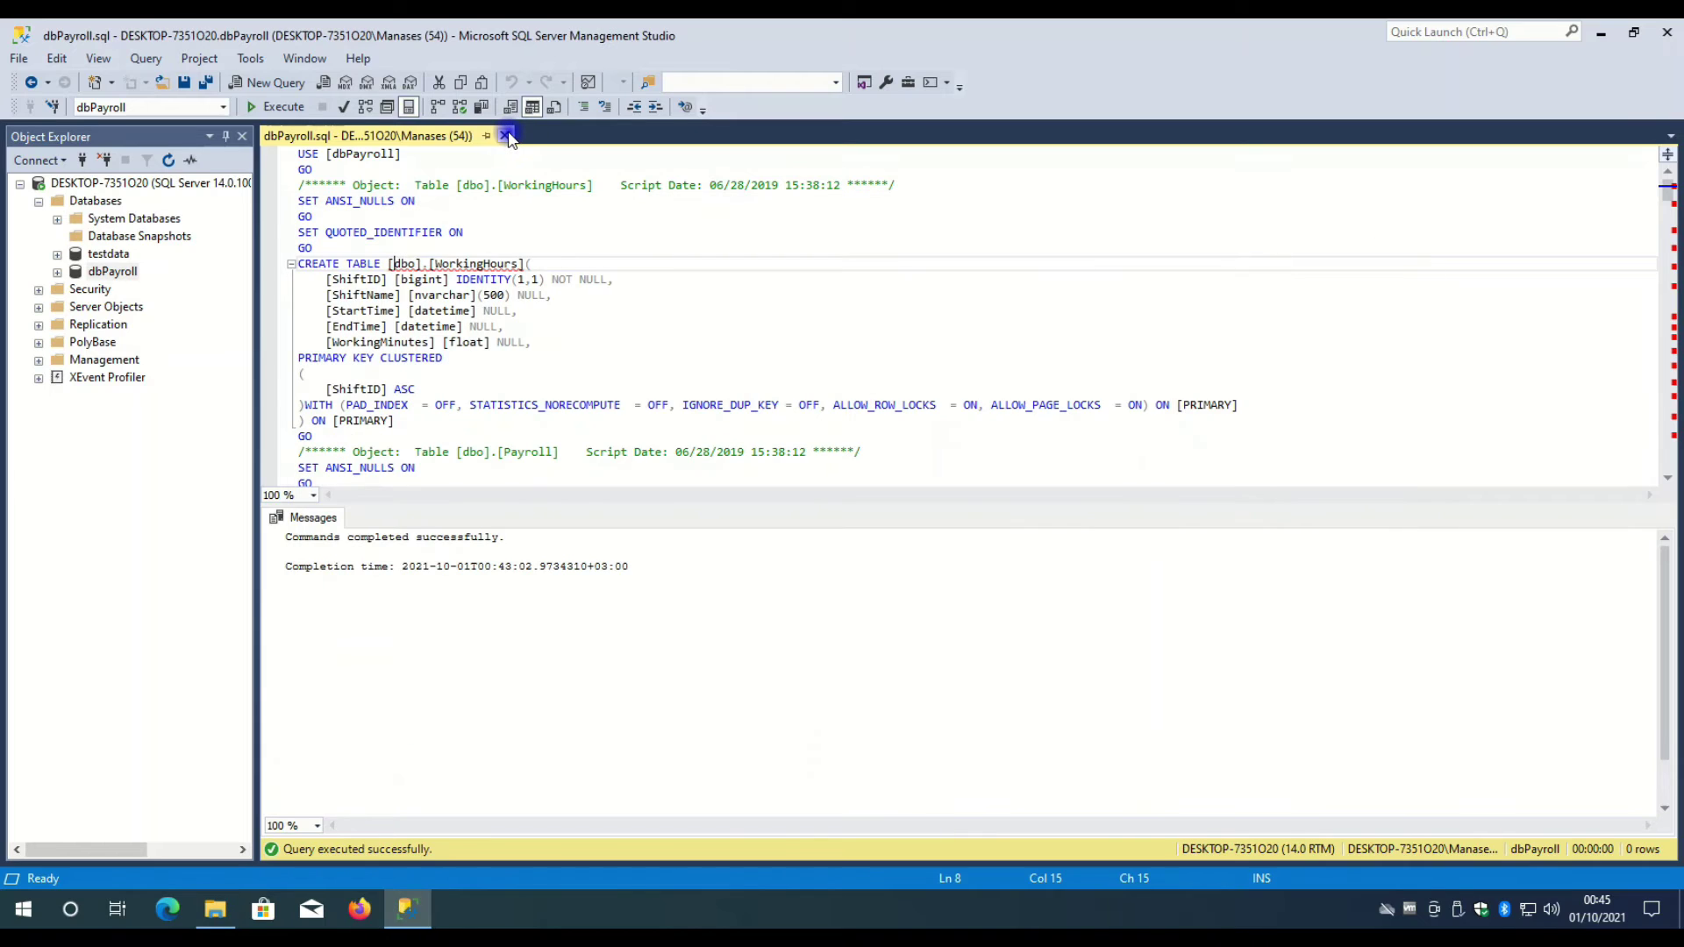
- Close the dbPayroll script and start a database restore from a backup device
{"action": "left_click", "coordinate": [505, 135]}
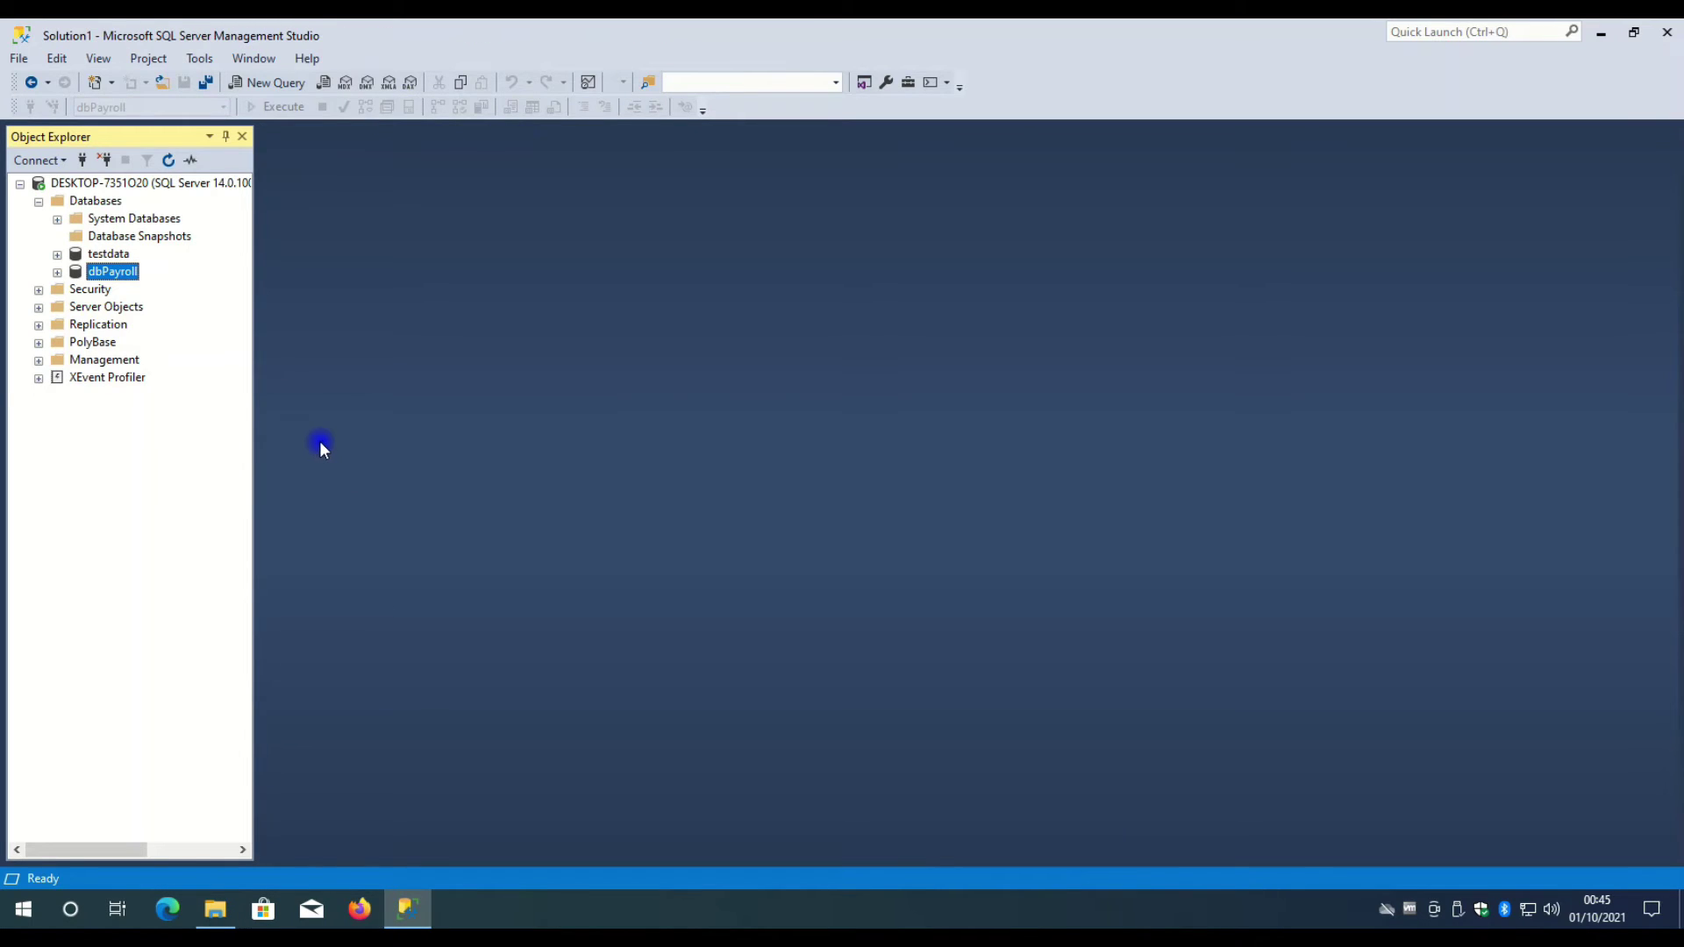
{"action": "left_click", "coordinate": [79, 203]}
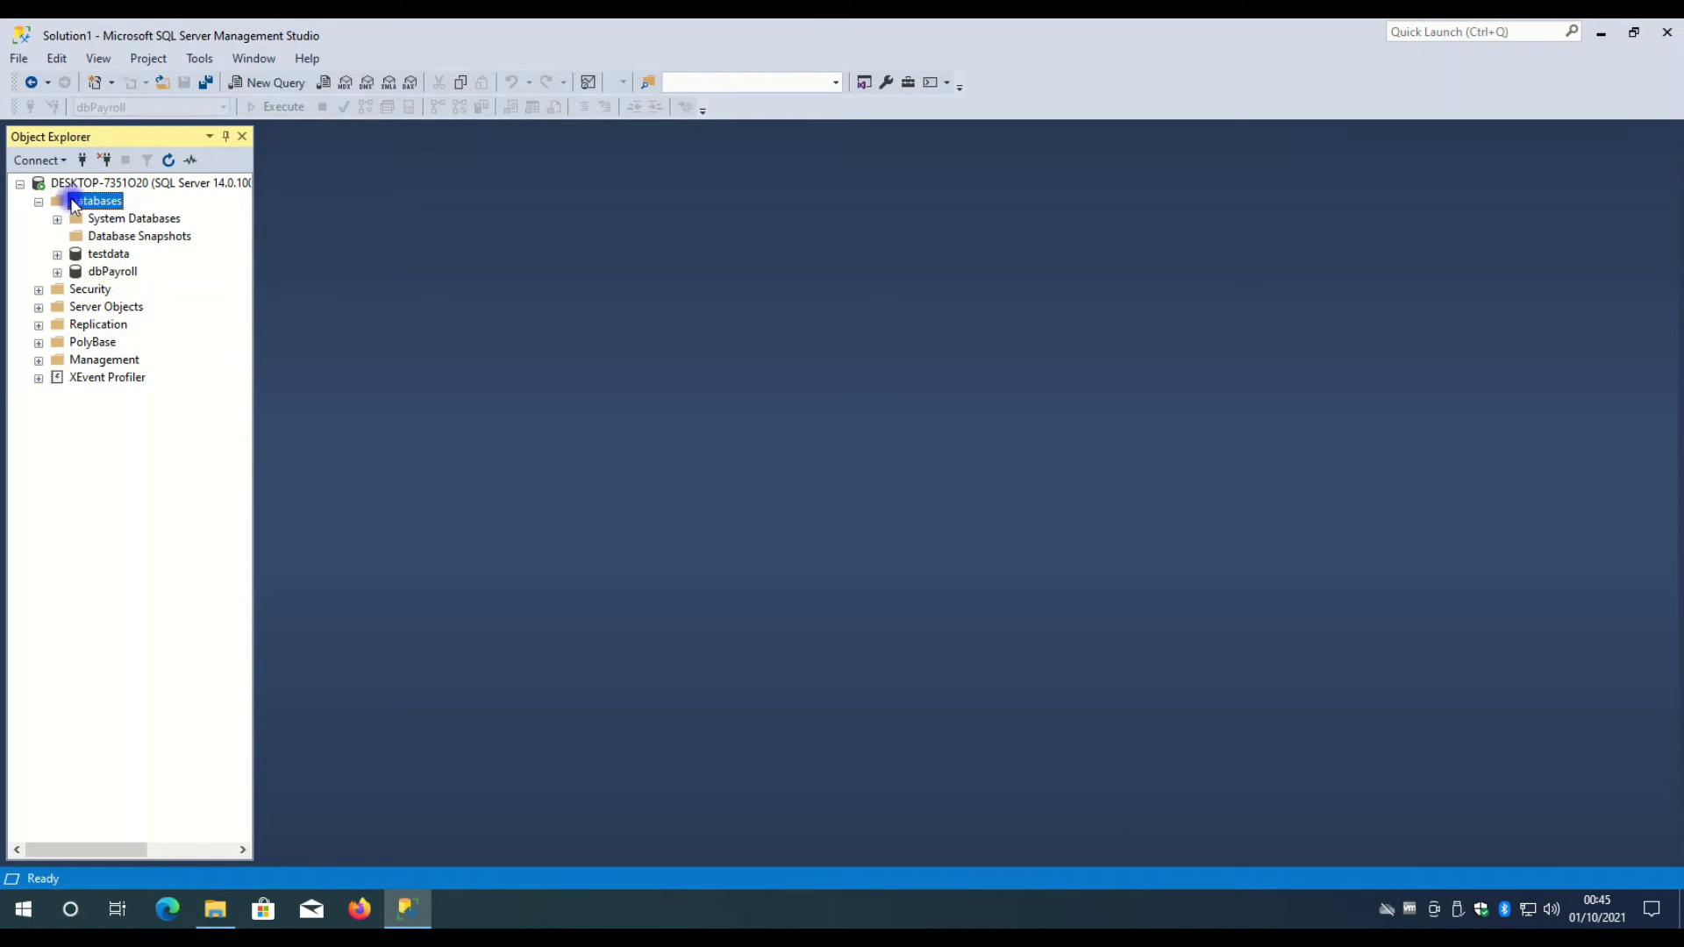
{"action": "right_click", "coordinate": [94, 203]}
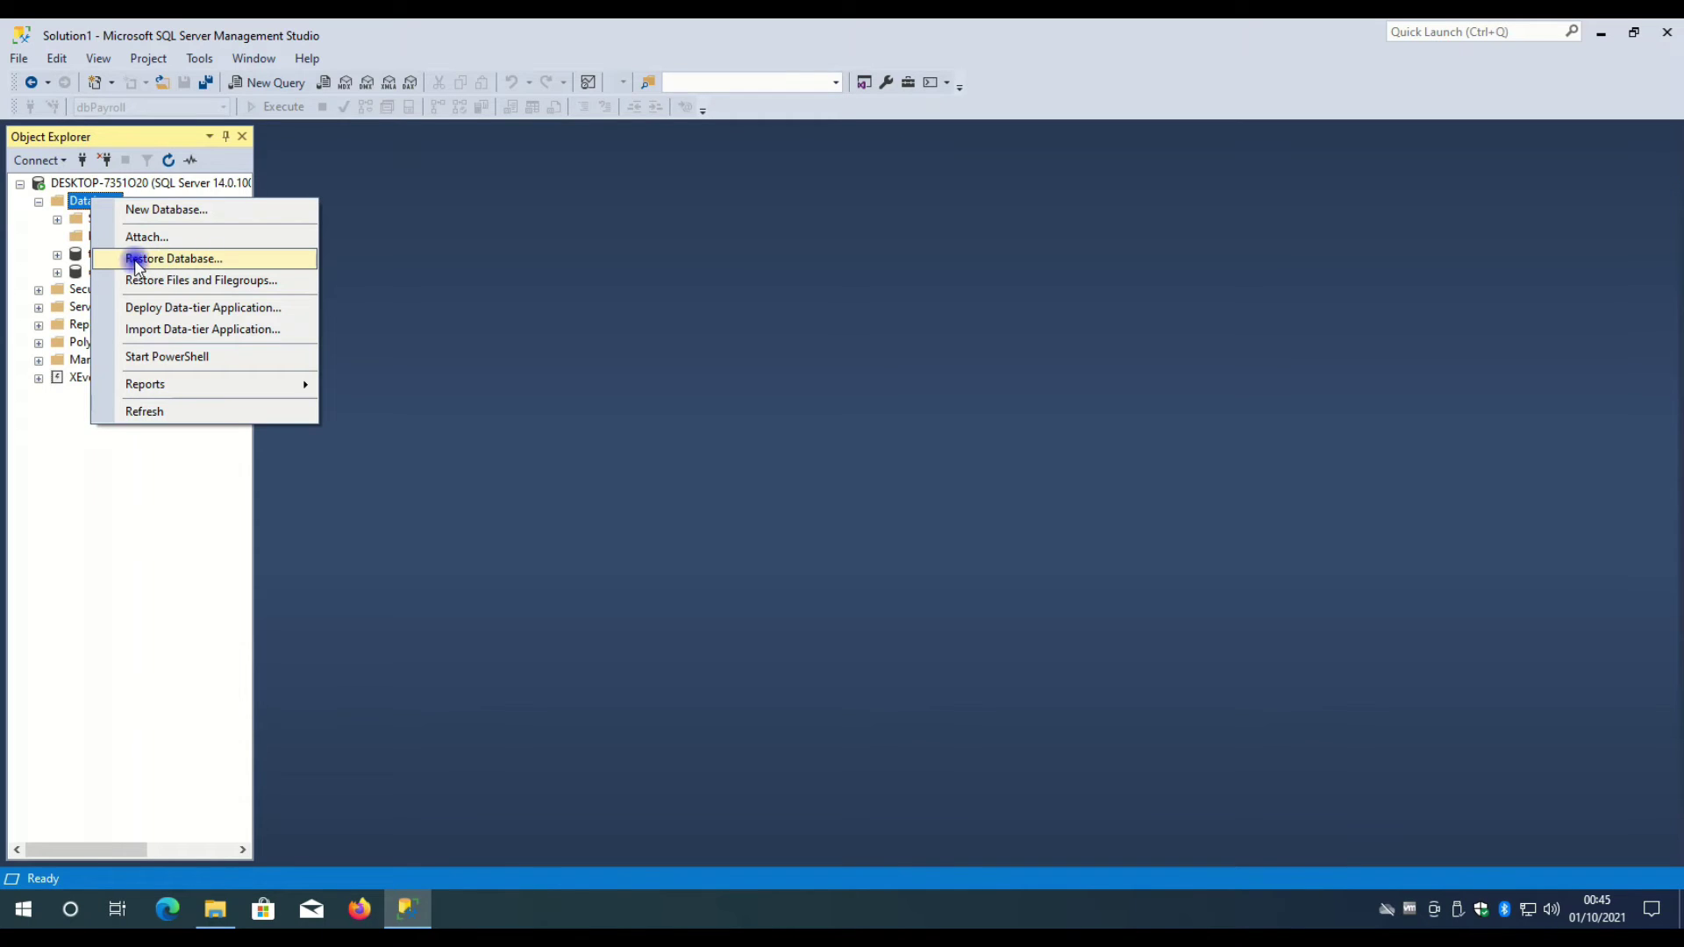
{"action": "left_click", "coordinate": [201, 261]}
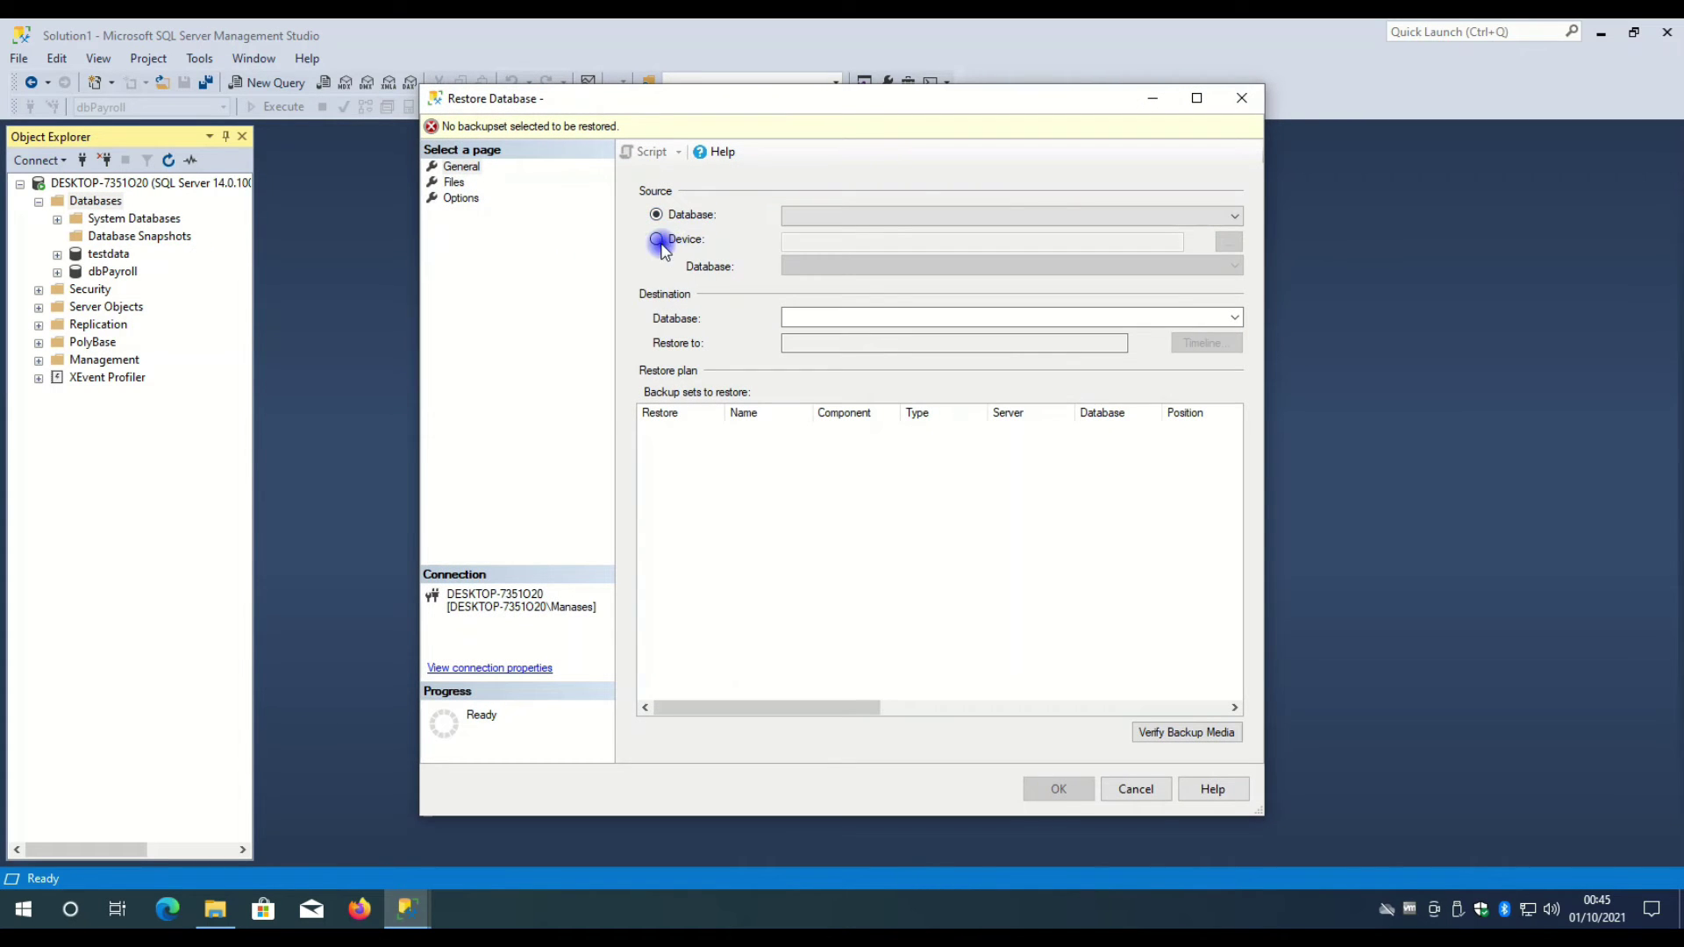
{"action": "left_click", "coordinate": [664, 245]}
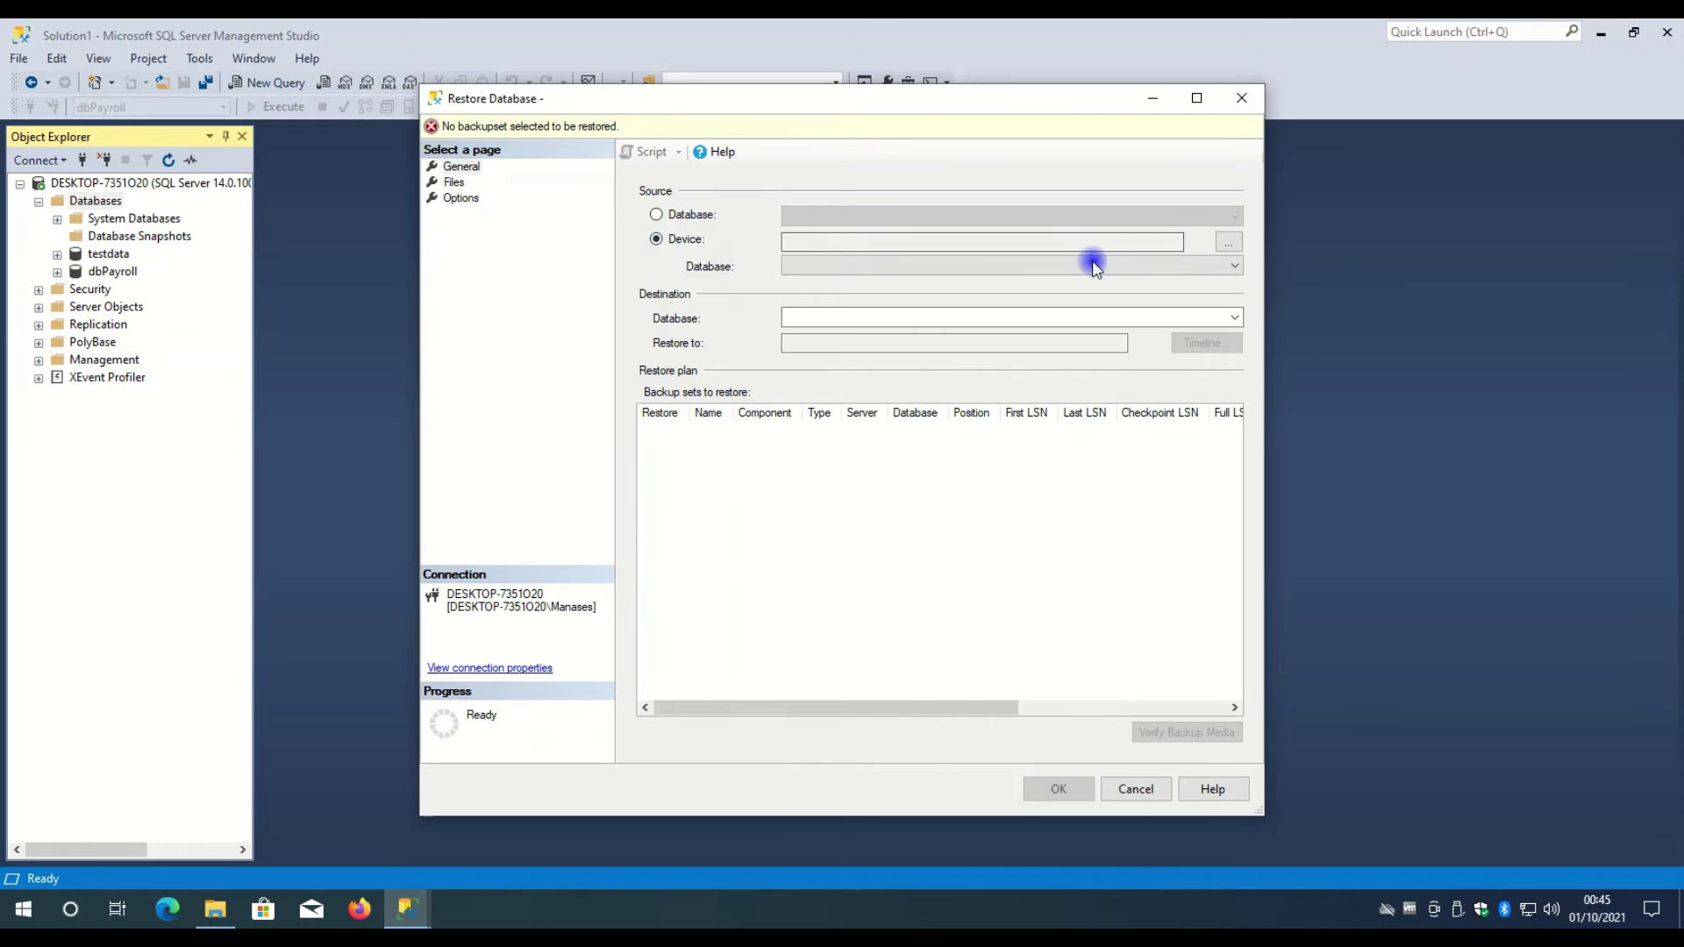
- Add a backup file, browsing the folder tree toward the user's home folder under Users
{"action": "left_click", "coordinate": [1228, 246]}
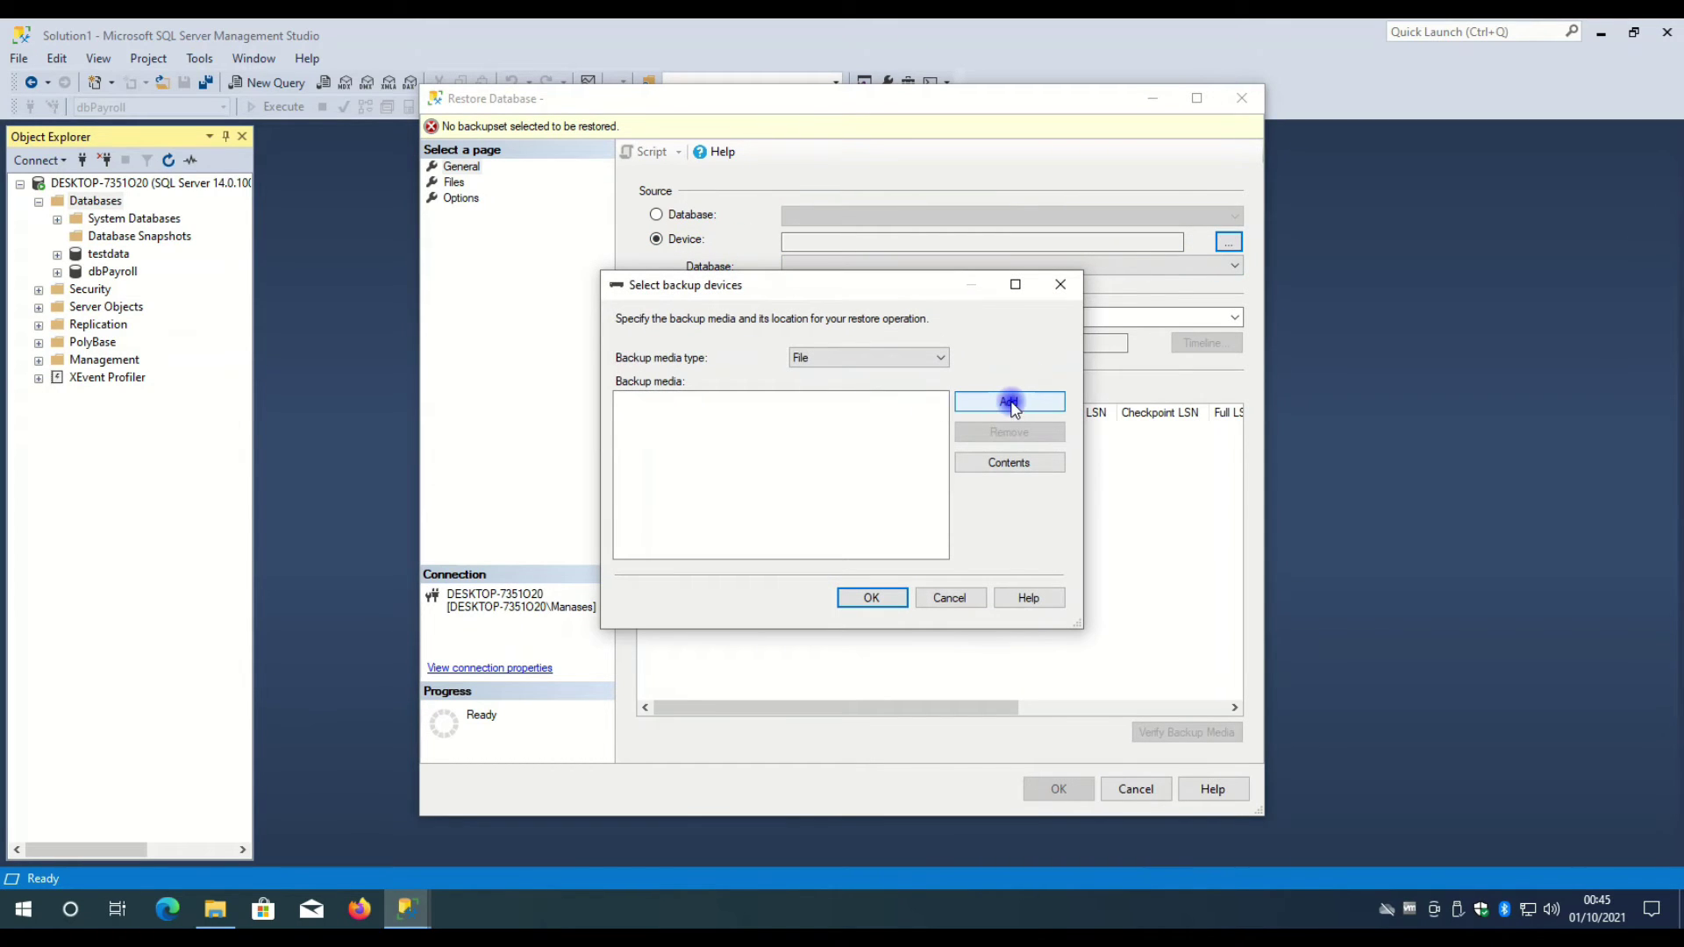
{"action": "left_click", "coordinate": [1009, 403]}
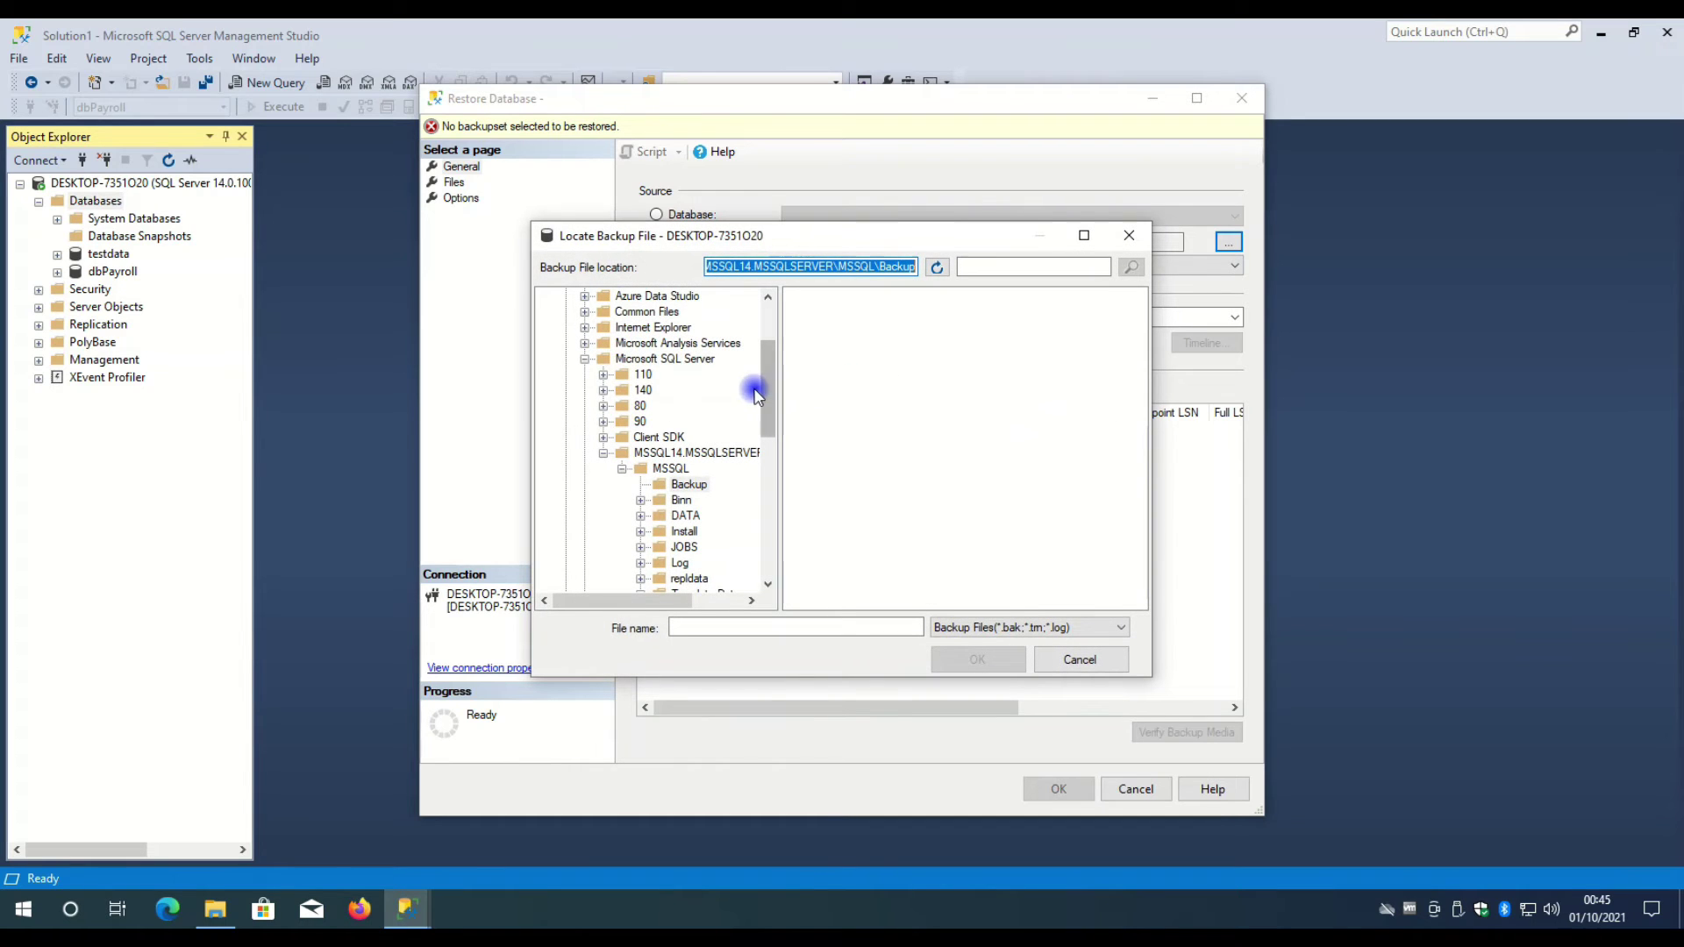
{"action": "left_click_drag", "start_coordinate": [775, 386], "coordinate": [742, 311]}
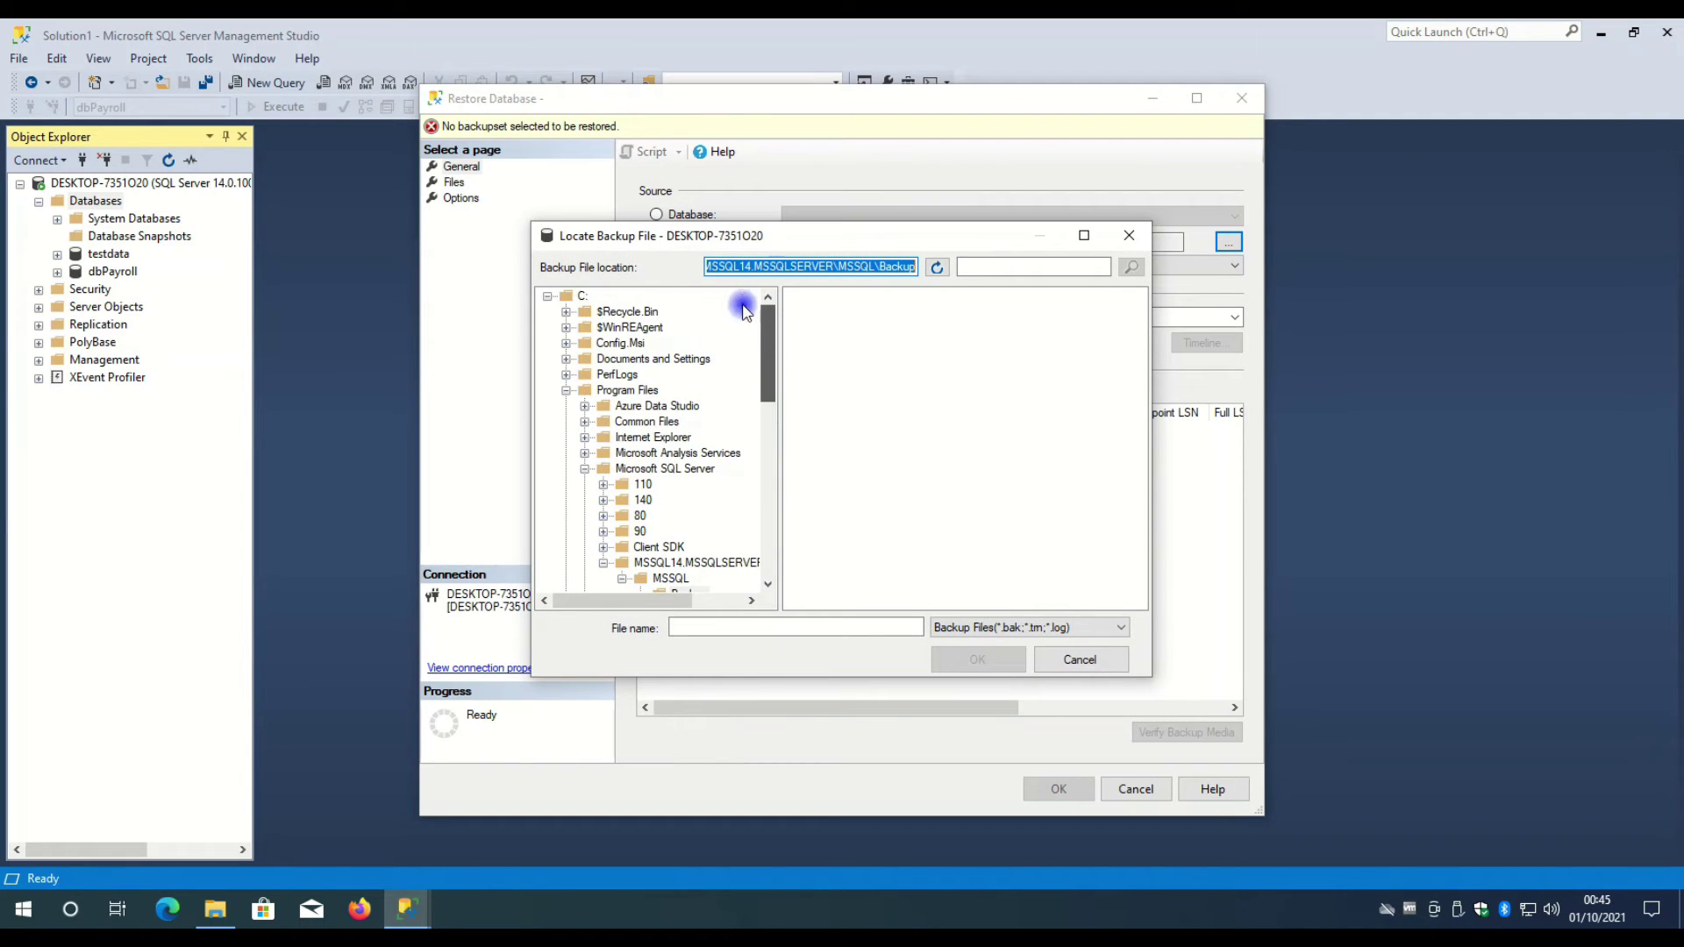
{"action": "left_click", "coordinate": [567, 391]}
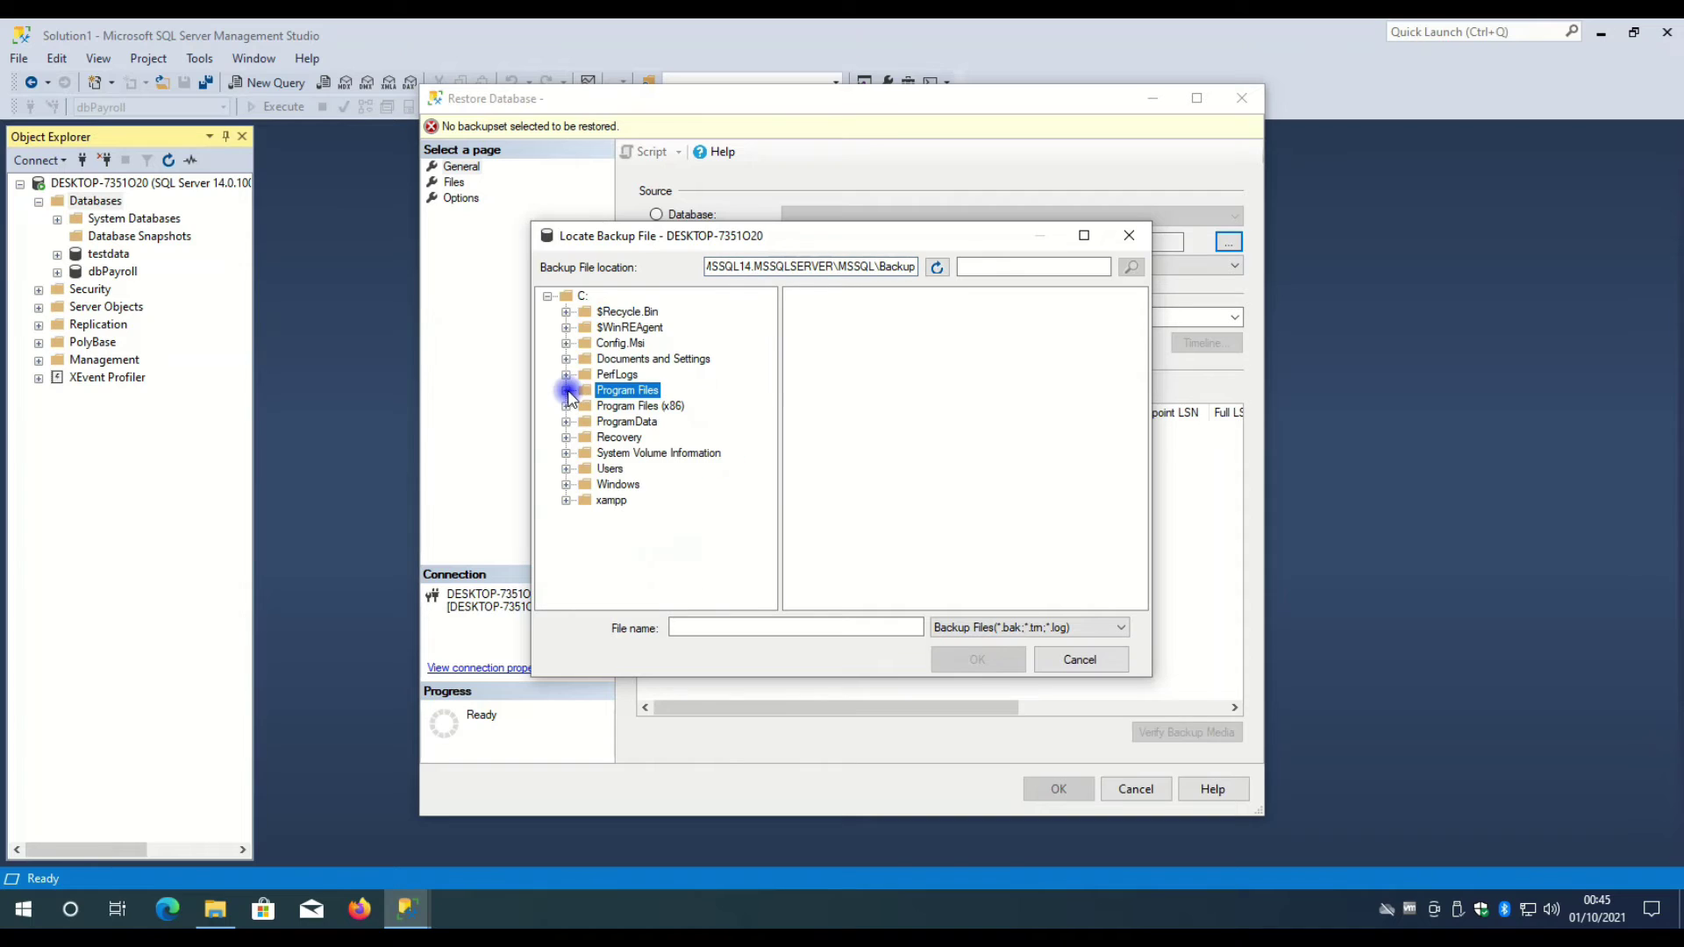
{"action": "left_click", "coordinate": [566, 471]}
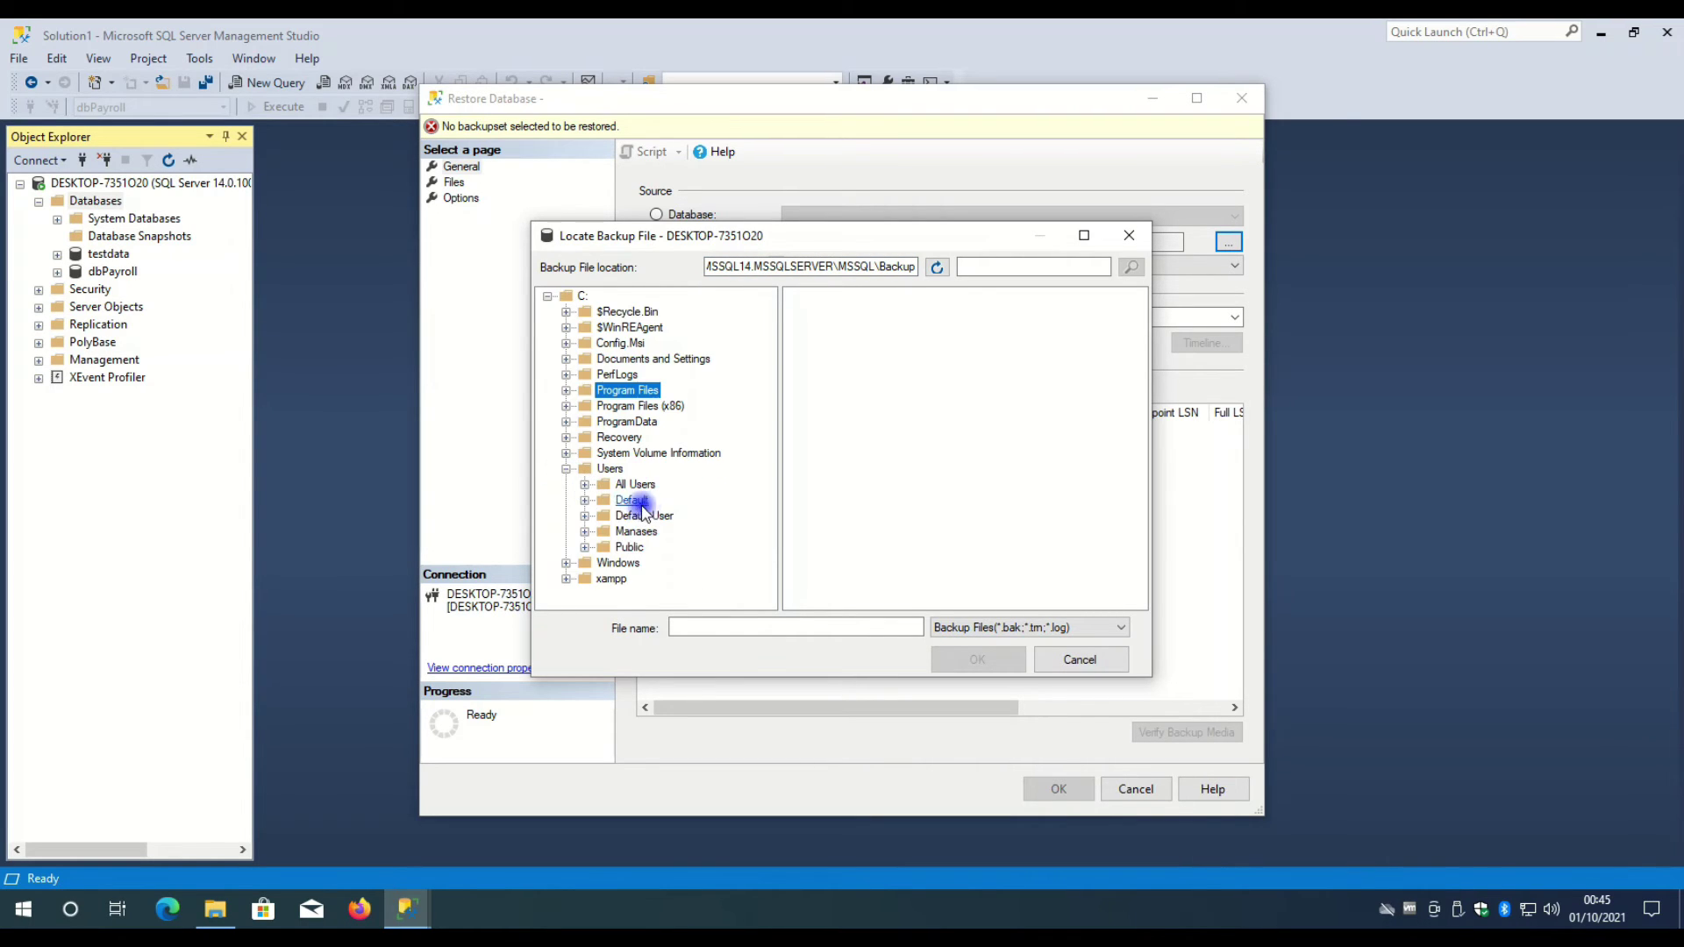
{"action": "left_click", "coordinate": [585, 532]}
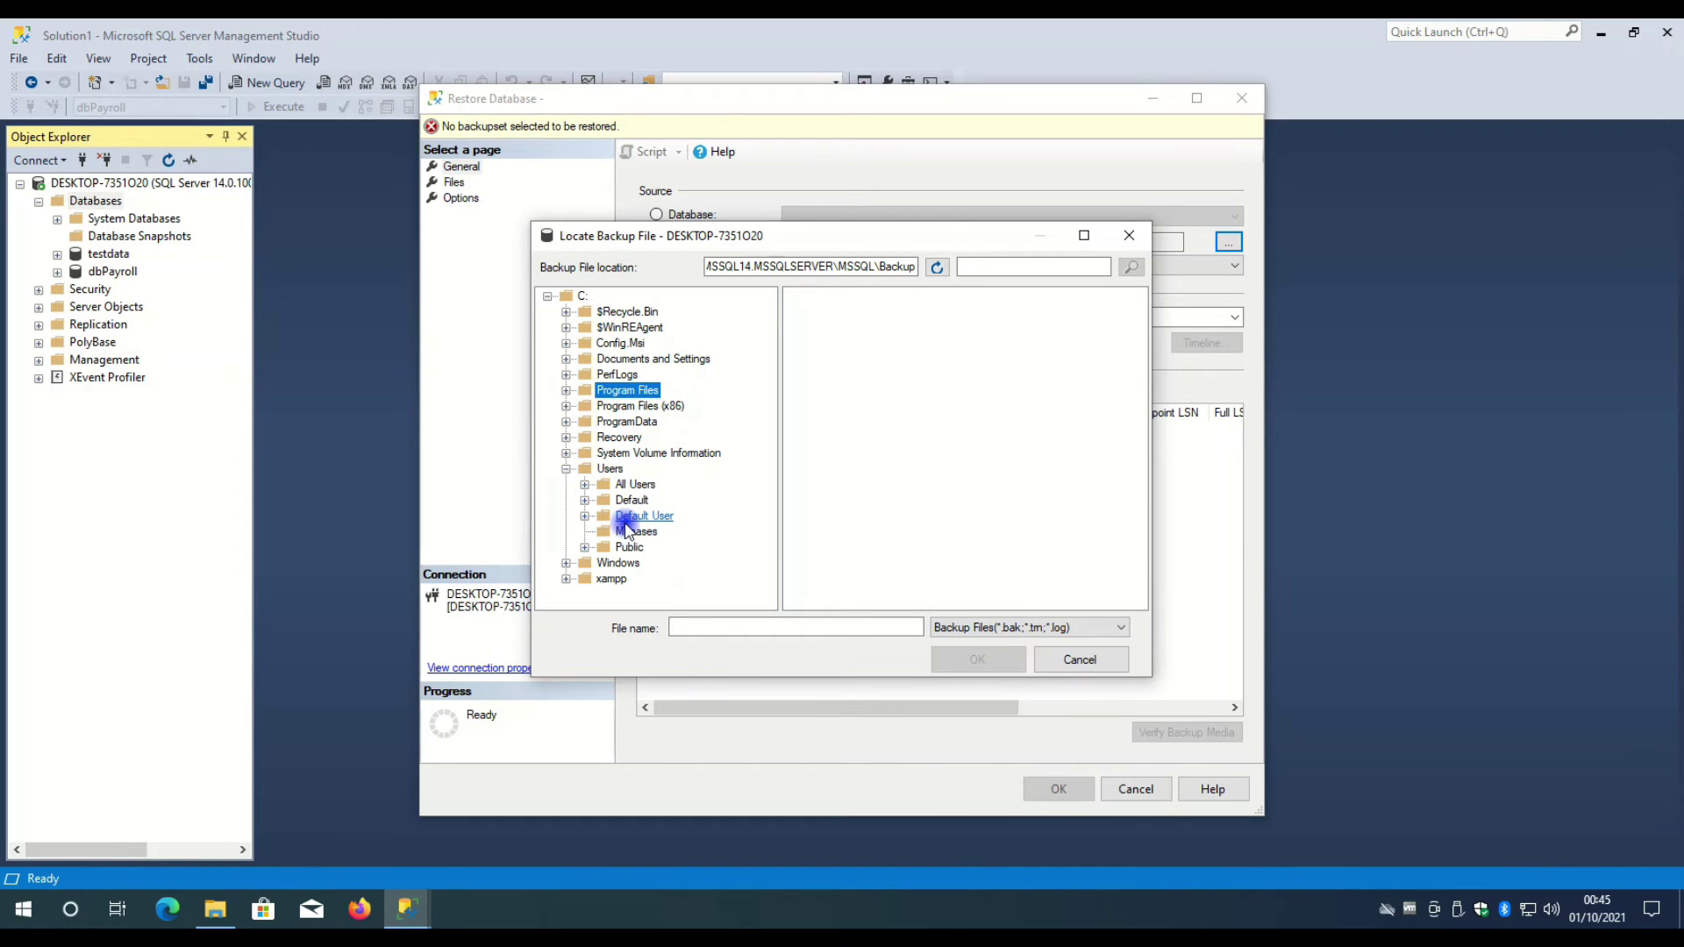
{"action": "left_click", "coordinate": [215, 910]}
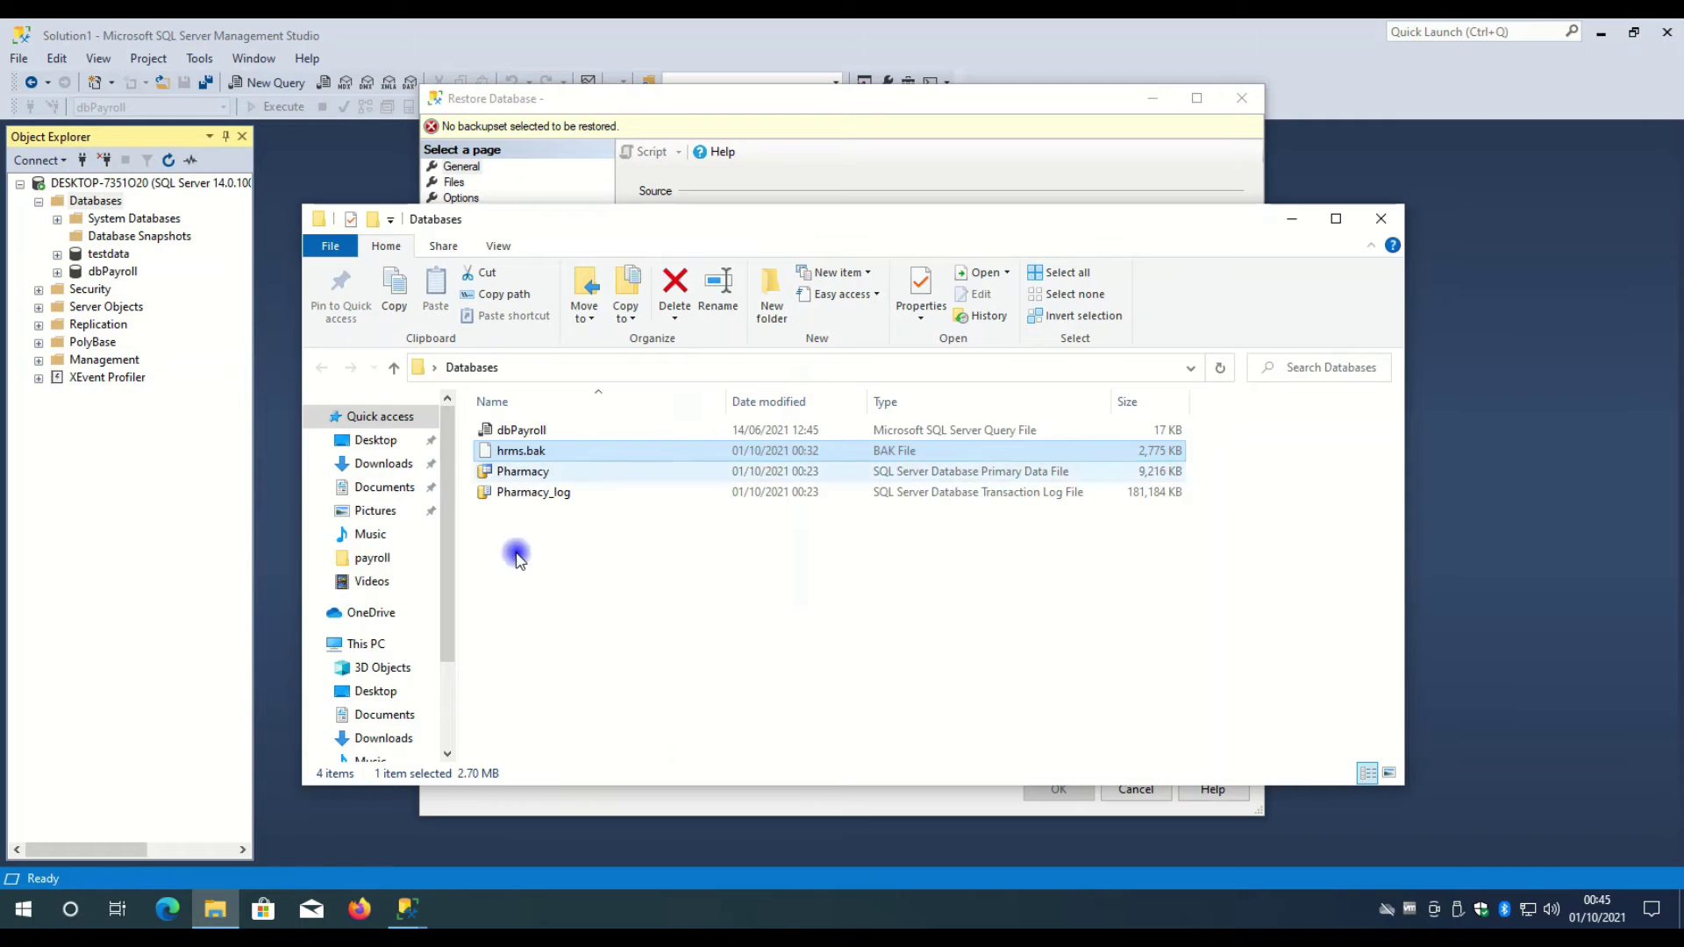
- View the Properties of hrms.bak and close them
{"action": "right_click", "coordinate": [548, 450]}
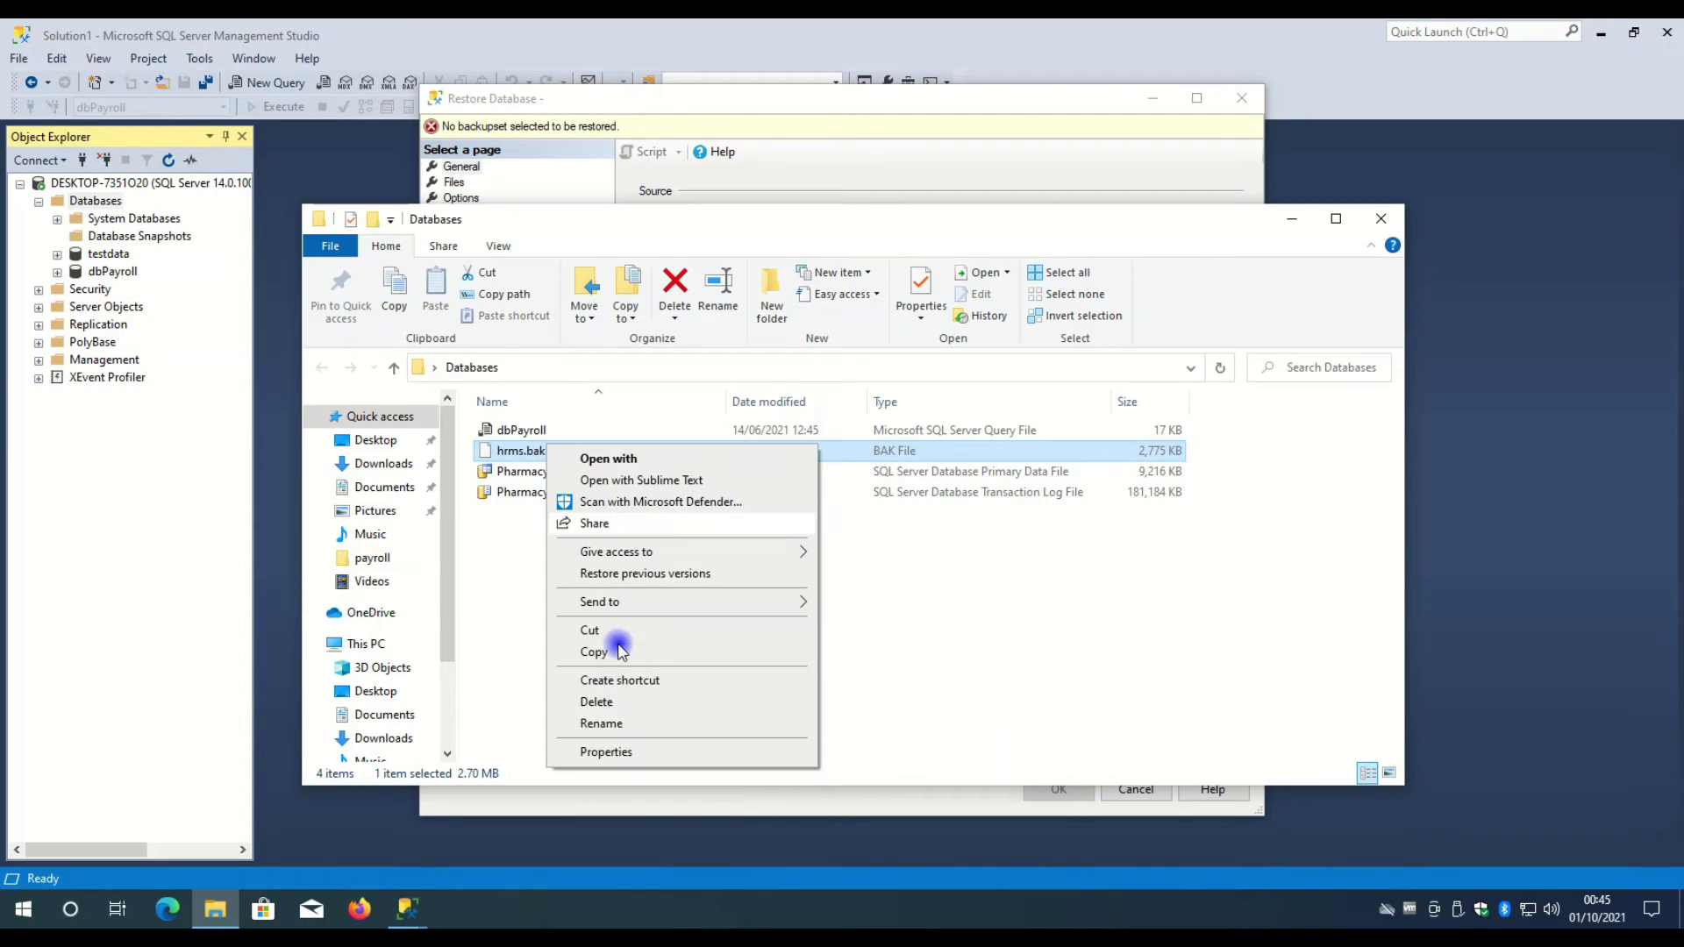
{"action": "left_click", "coordinate": [612, 748]}
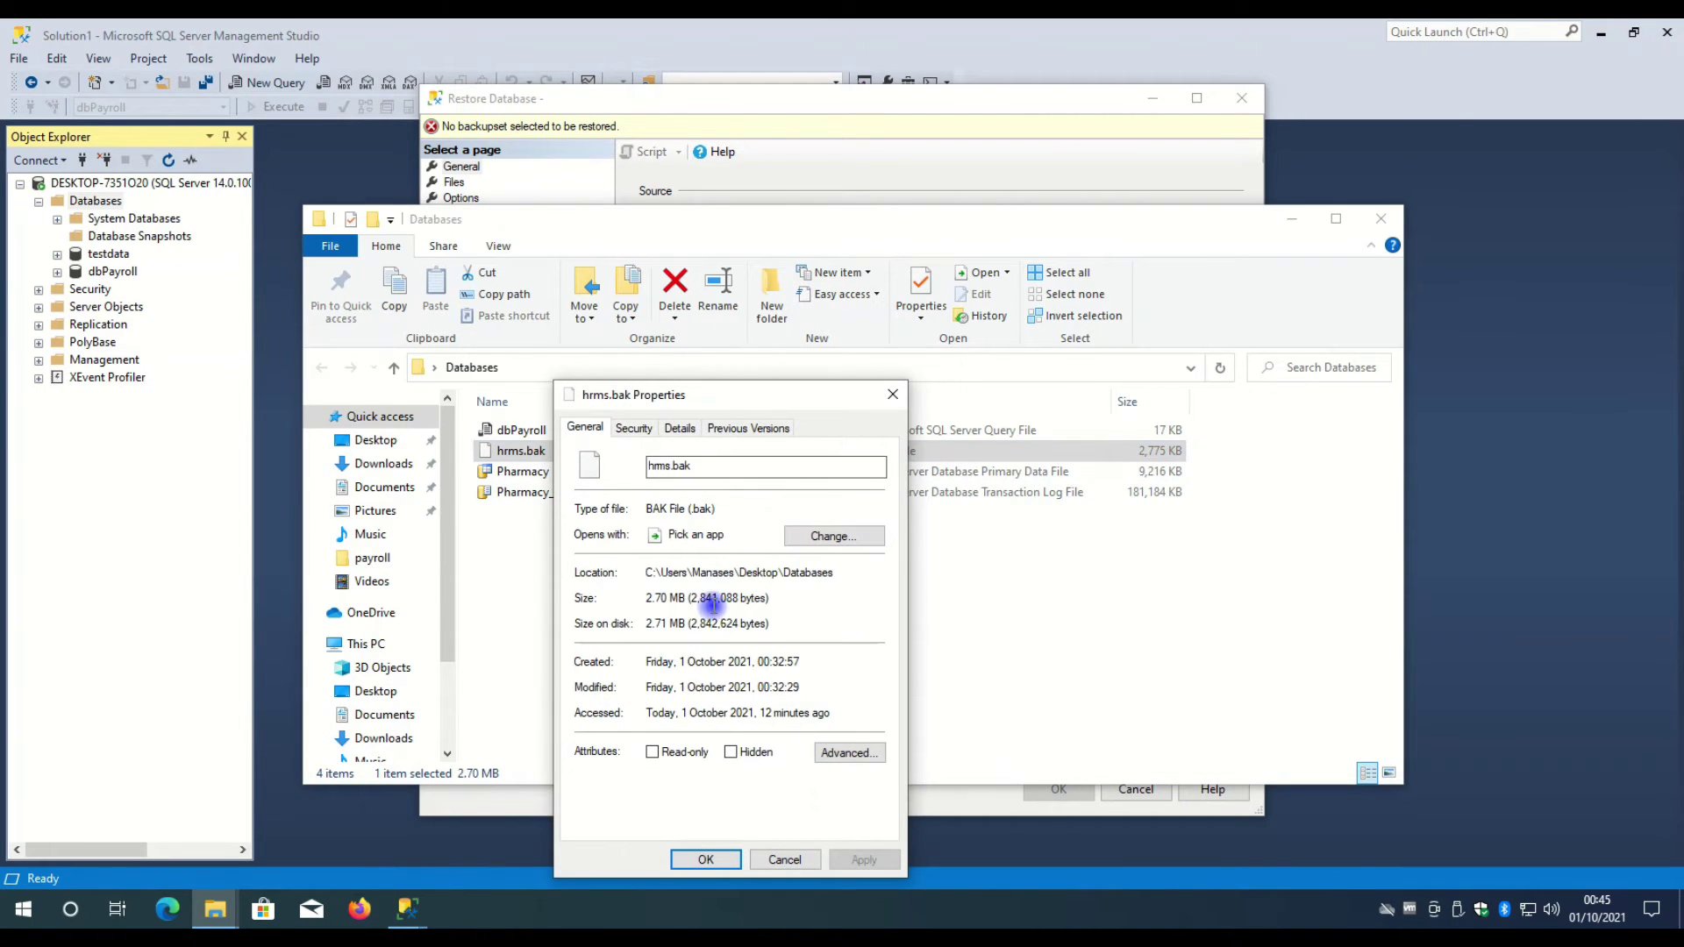
{"action": "left_click", "coordinate": [893, 394]}
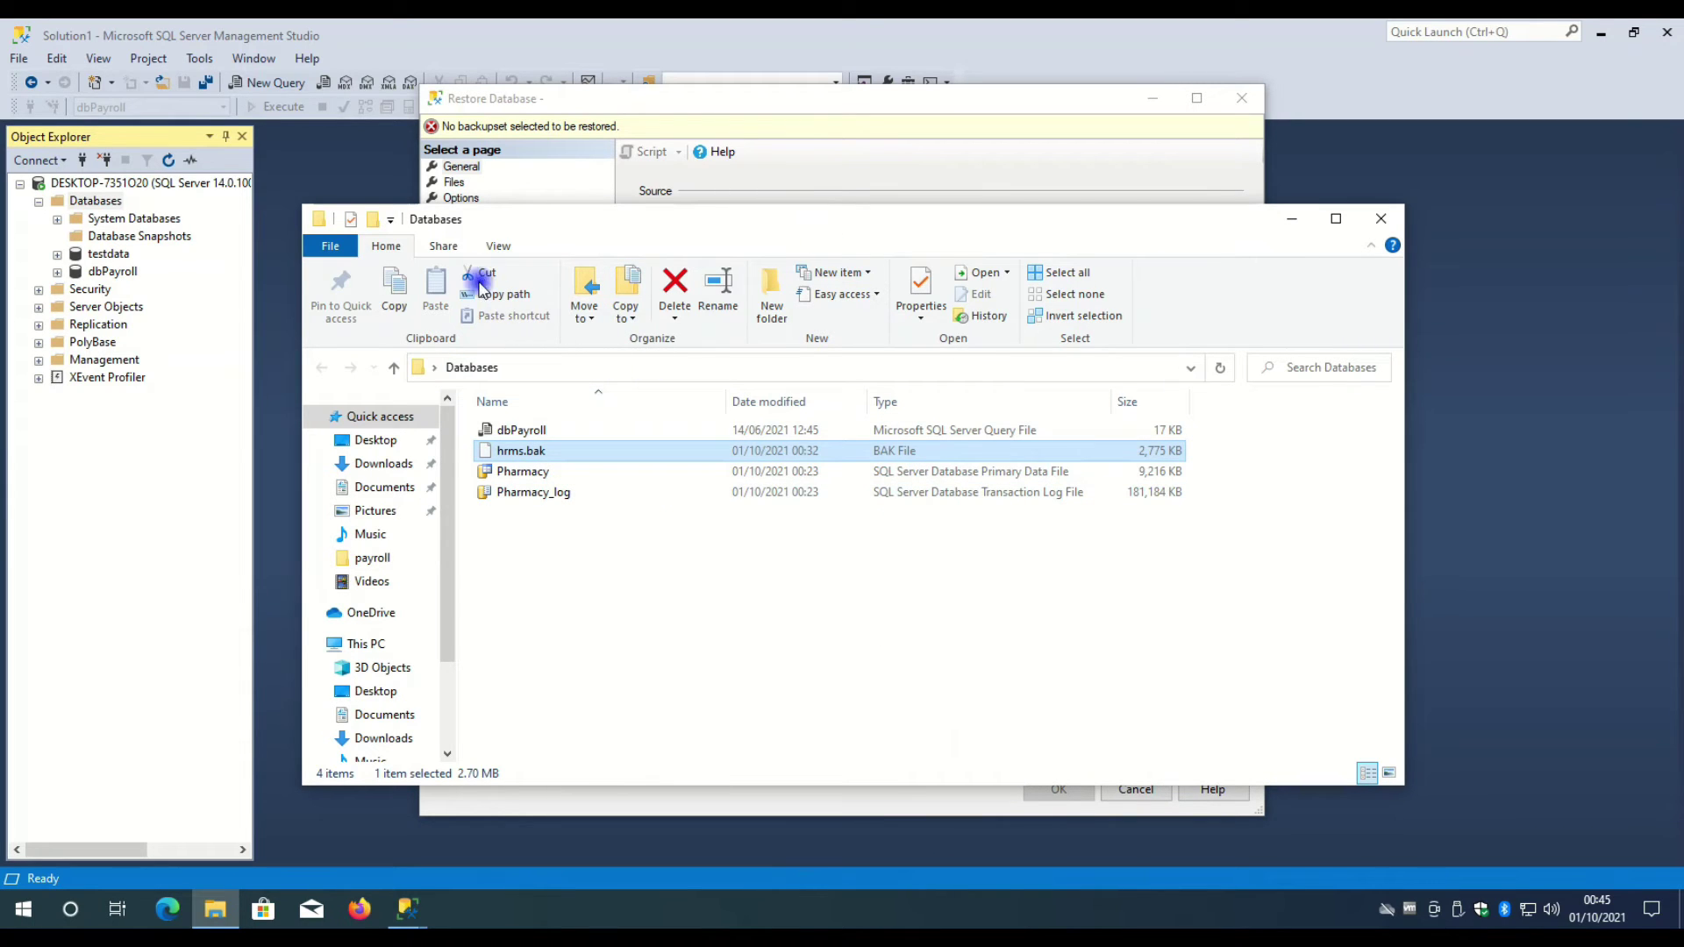
- Turn on hidden items in File Explorer's view options, then return to Locate Backup File
{"action": "left_click", "coordinate": [497, 244]}
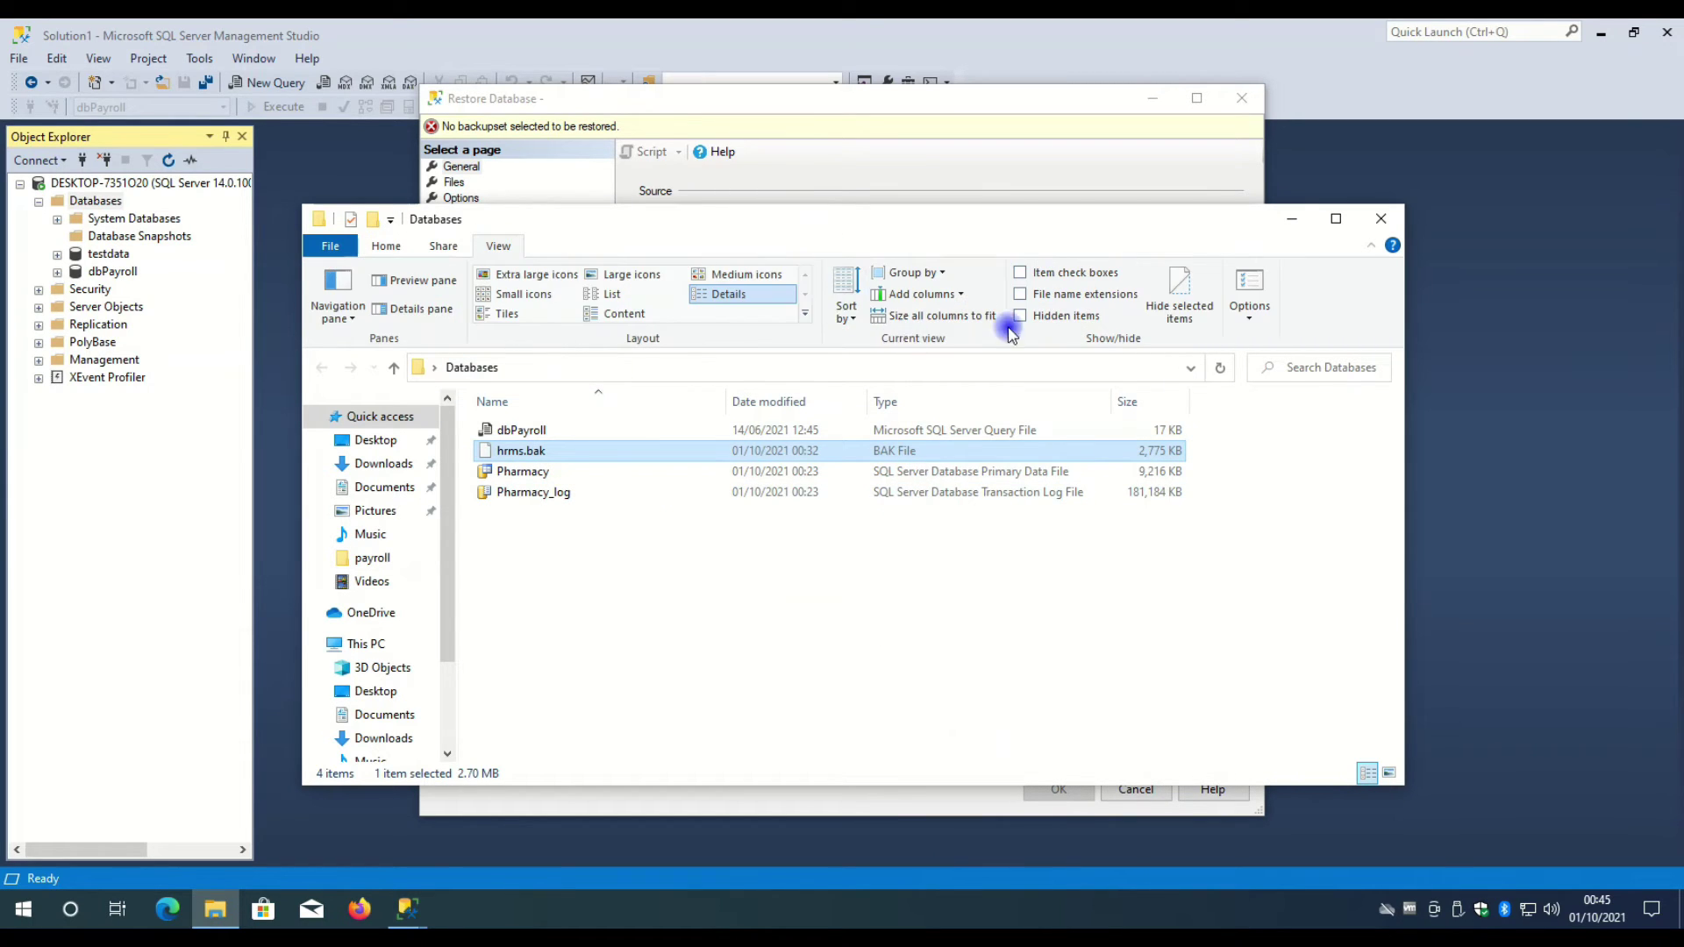
{"action": "left_click", "coordinate": [347, 247]}
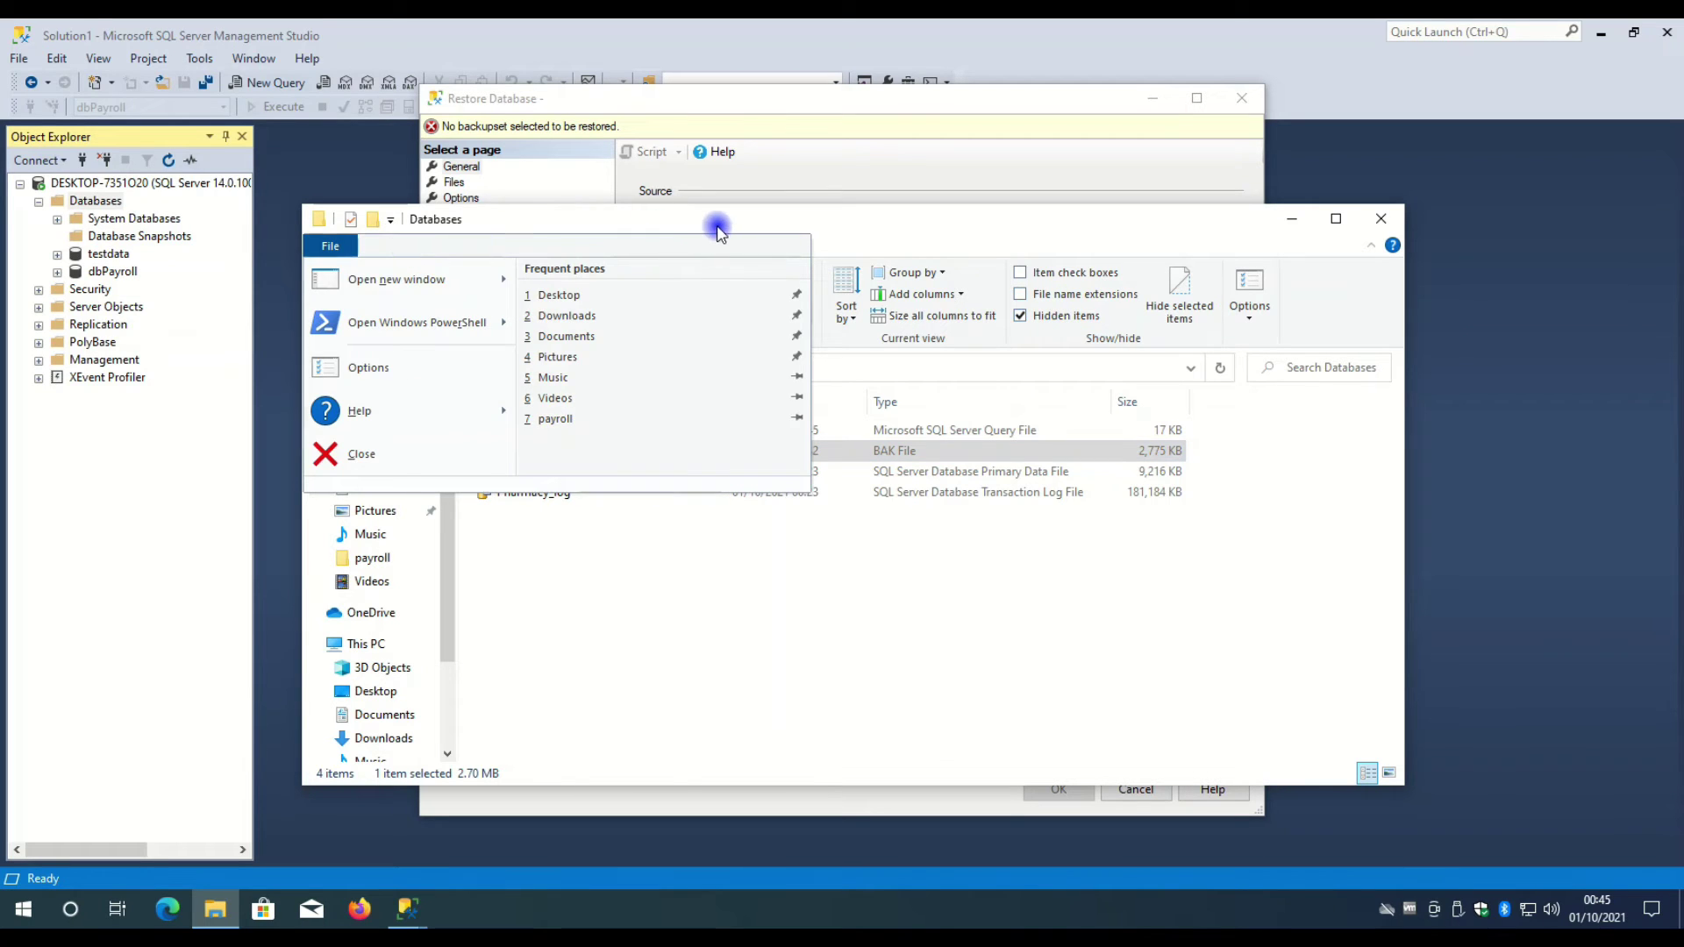
{"action": "left_click", "coordinate": [717, 230]}
{"action": "left_click", "coordinate": [388, 246]}
{"action": "left_click", "coordinate": [786, 186]}
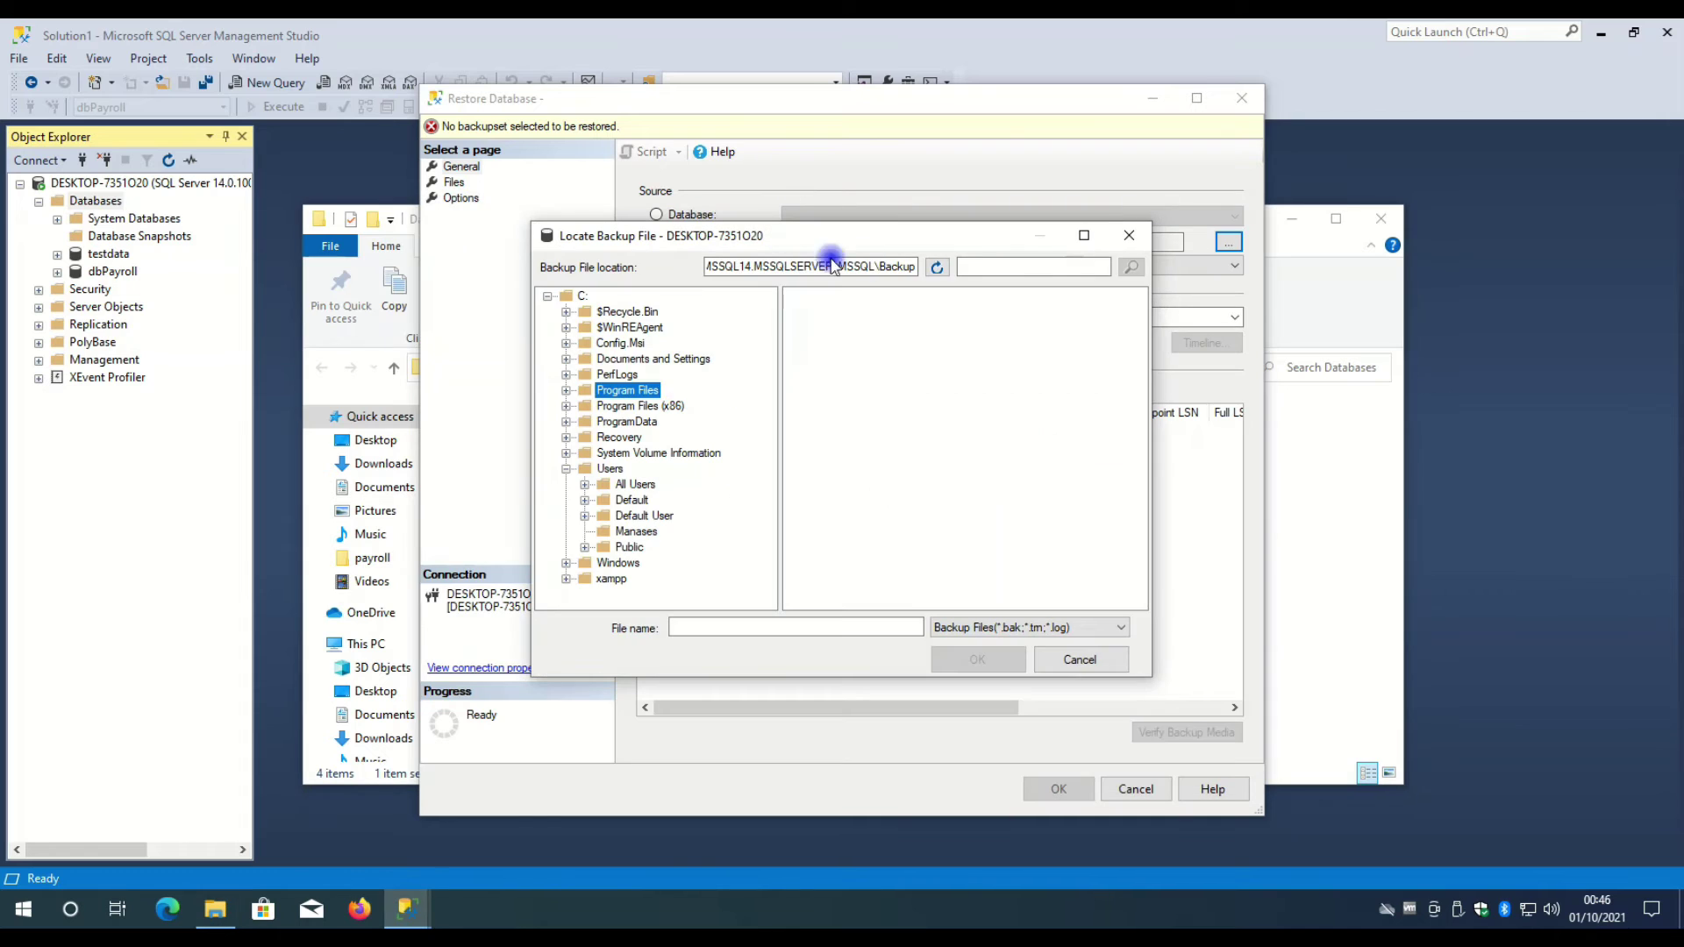
- Reopen the Locate Backup File browser and collapse Program Files in its folder tree
{"action": "left_click", "coordinate": [1129, 235]}
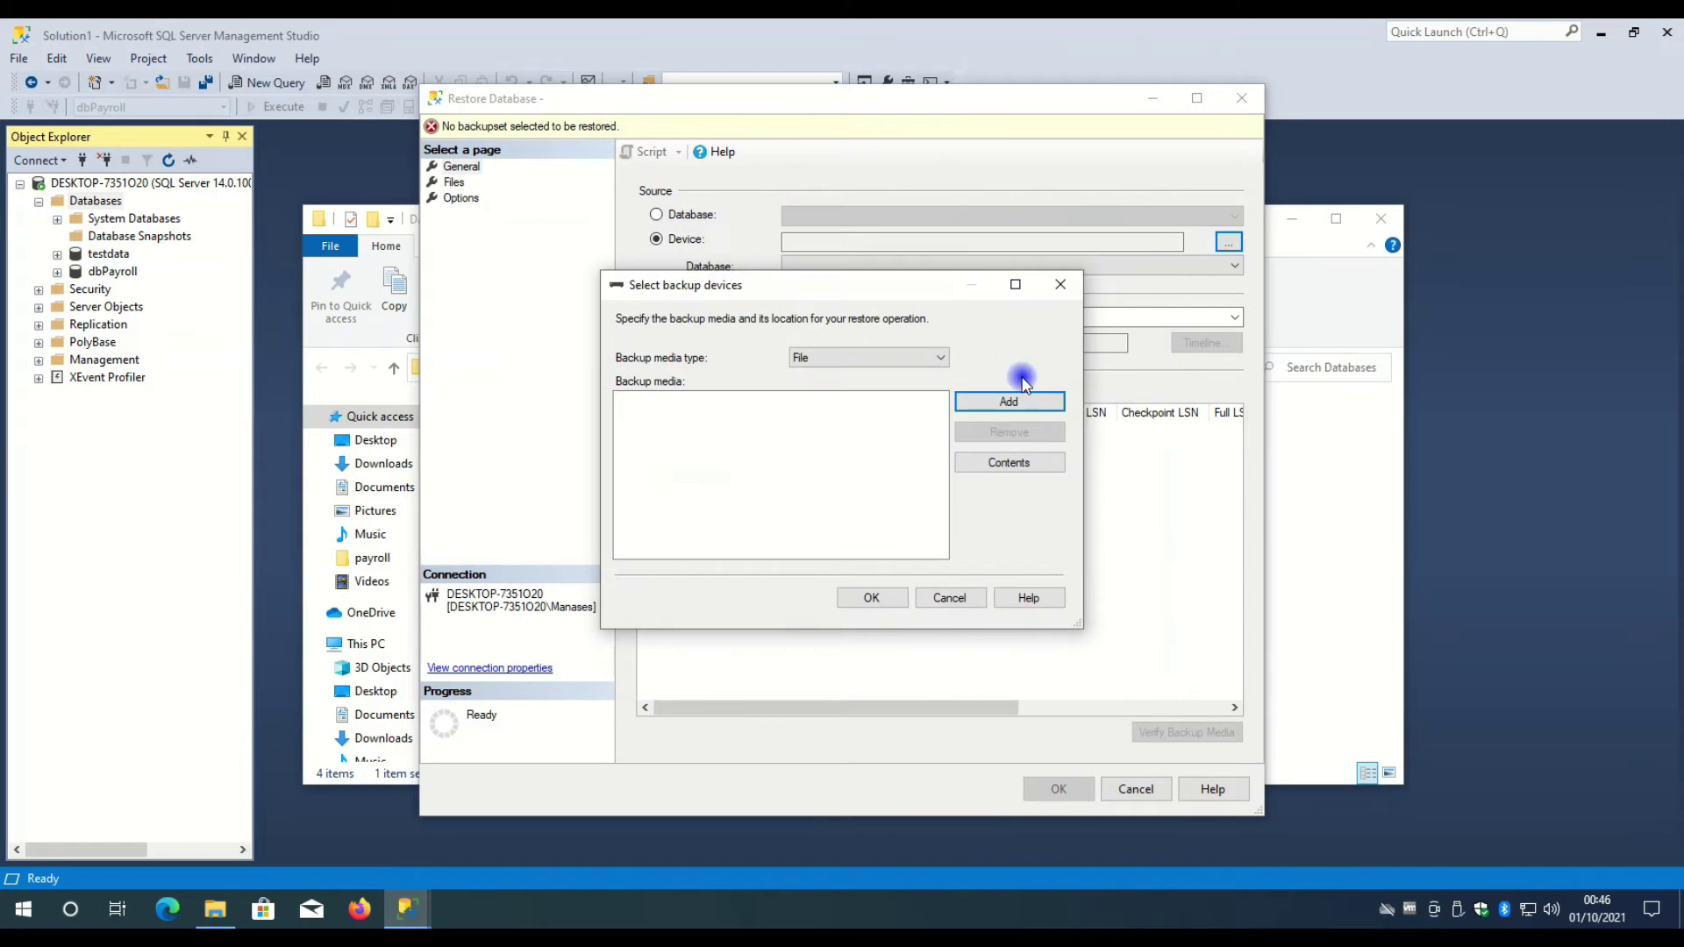
{"action": "left_click", "coordinate": [1027, 399]}
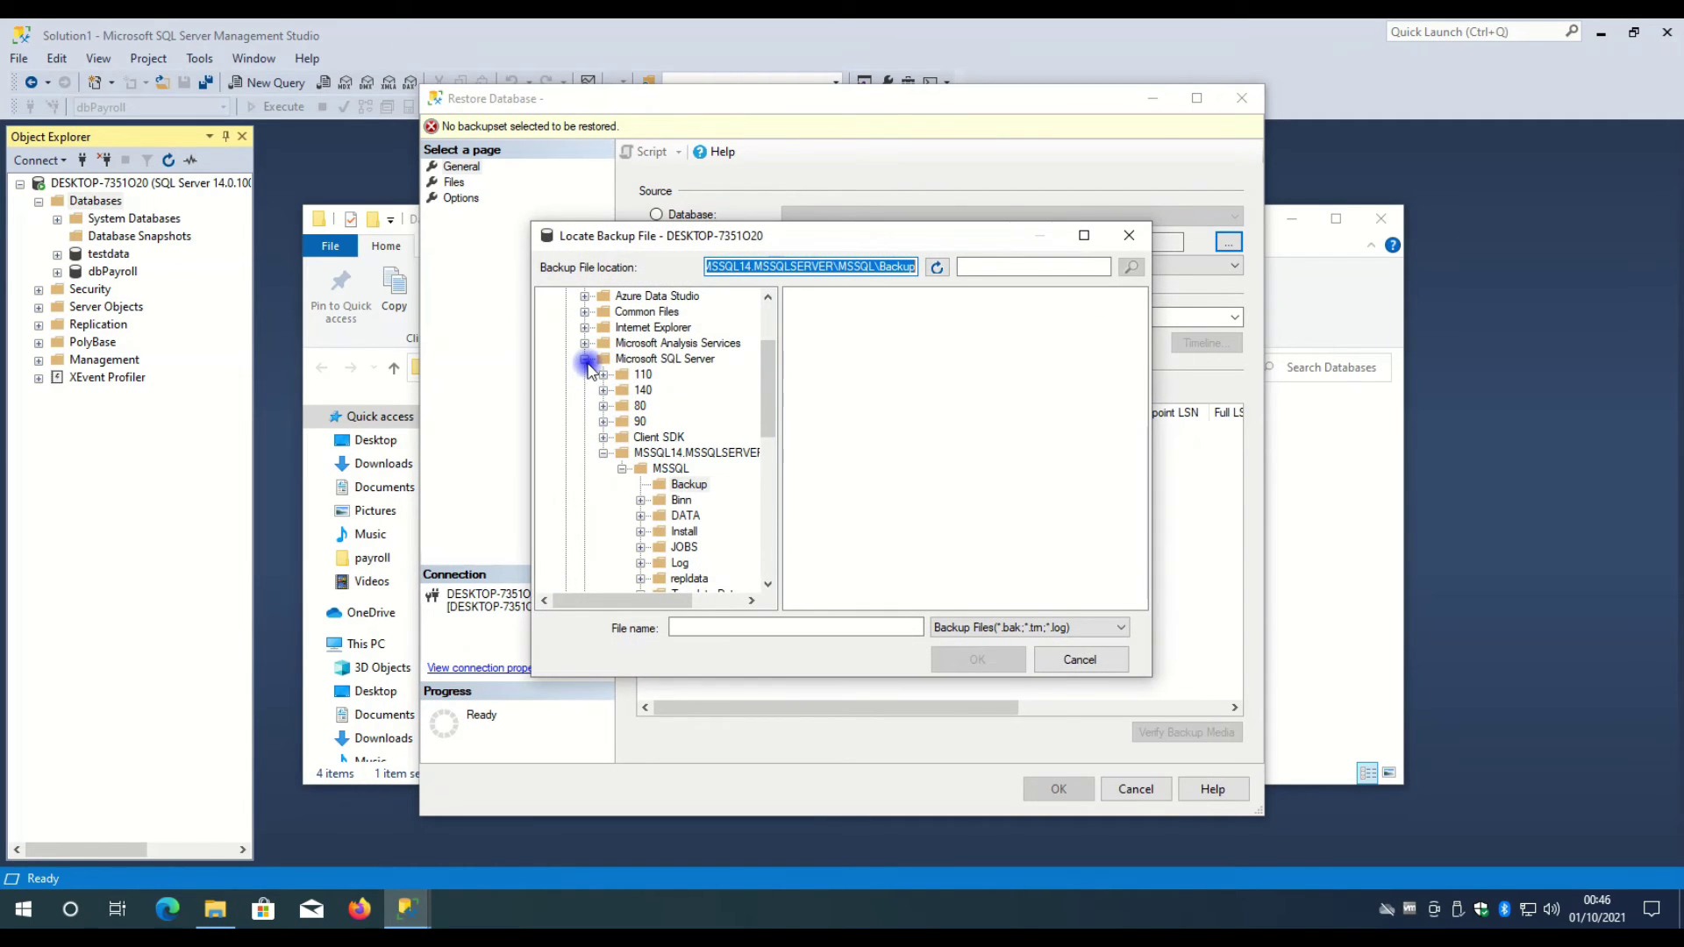
{"action": "left_click", "coordinate": [585, 359]}
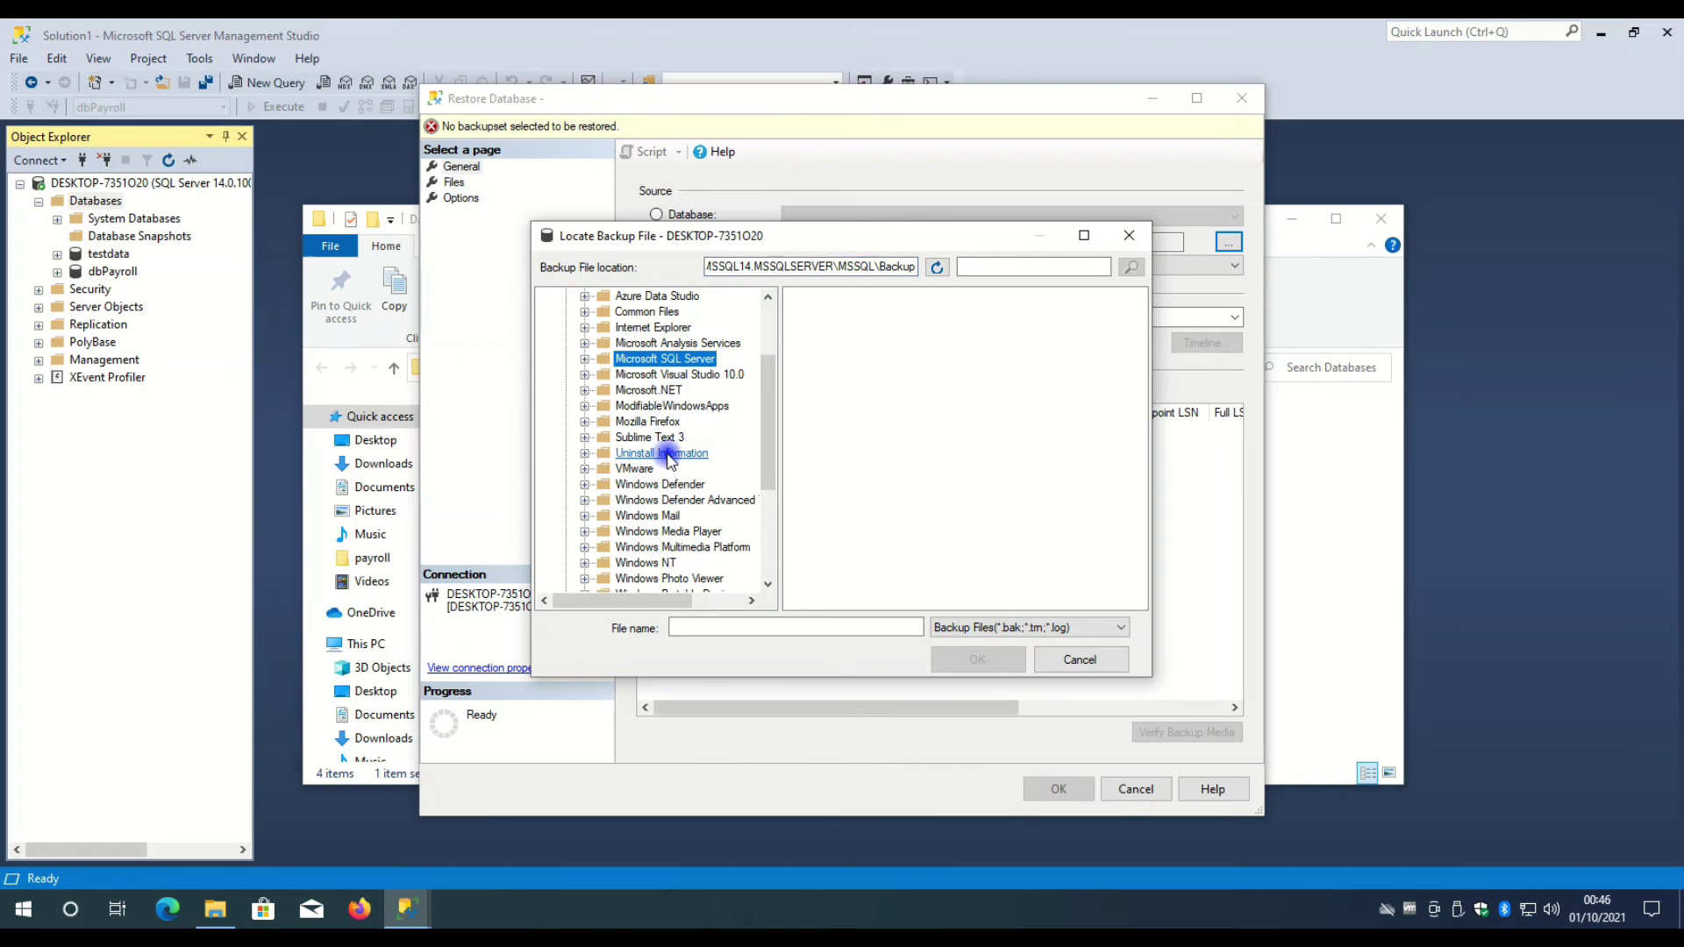
{"action": "scroll", "coordinate": [669, 458], "scroll_direction": "up", "scroll_amount": 2}
{"action": "left_click", "coordinate": [566, 390]}
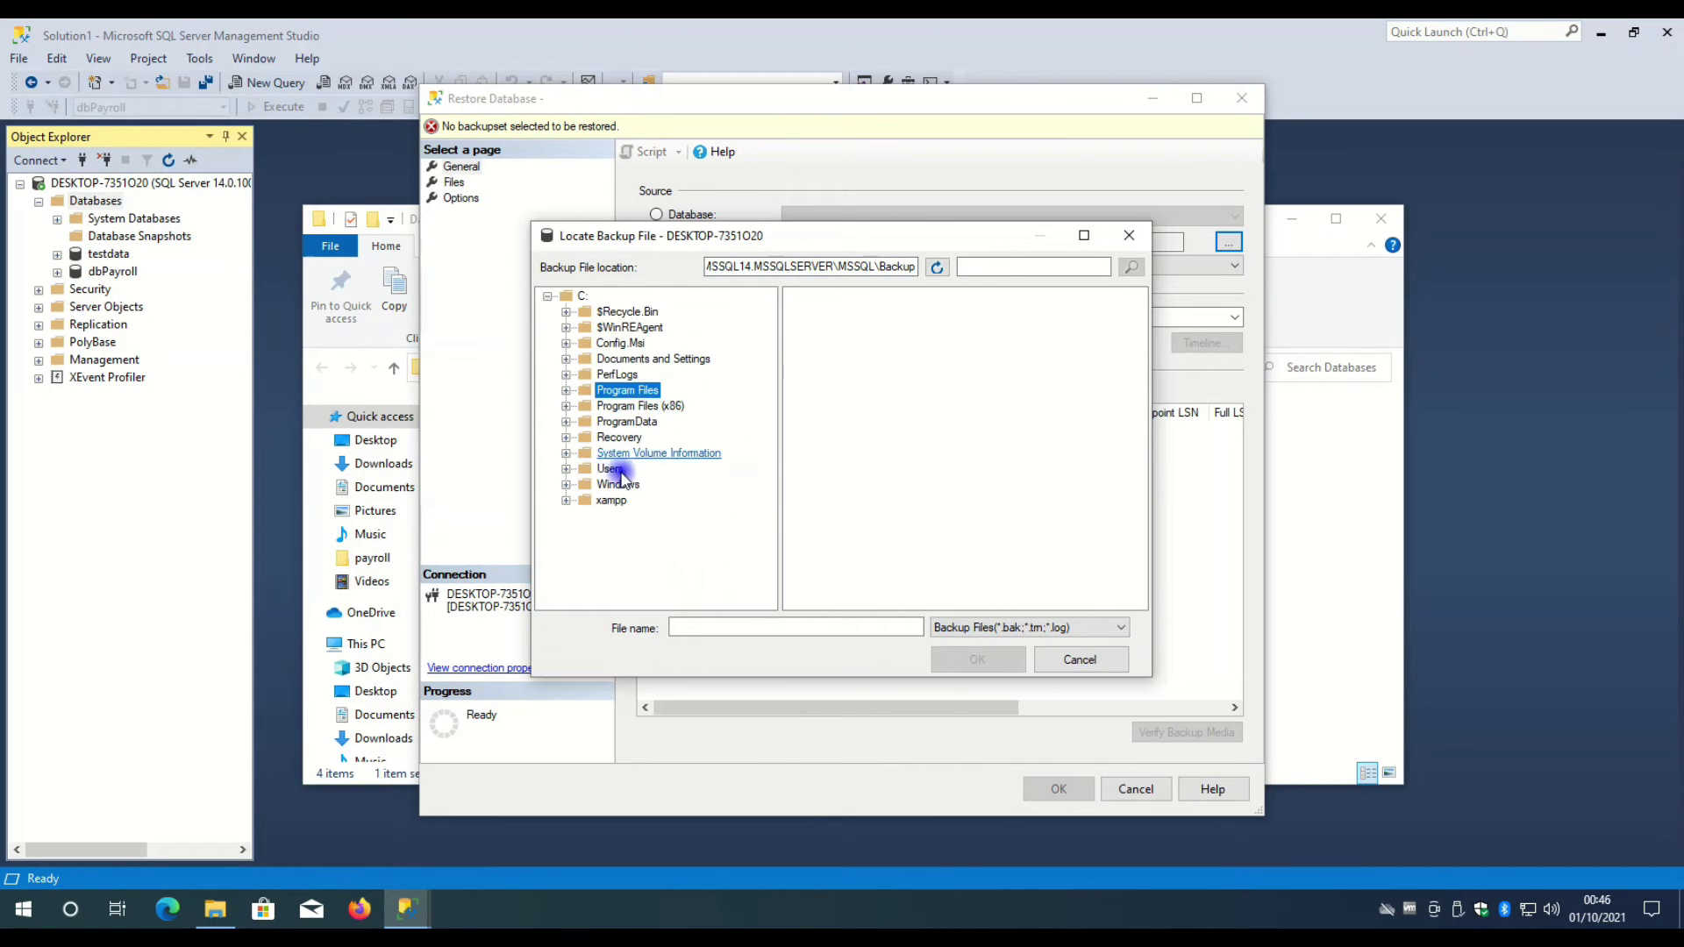
- Expand C:\Users and select the user's profile folder as the backup location
{"action": "left_click", "coordinate": [566, 469]}
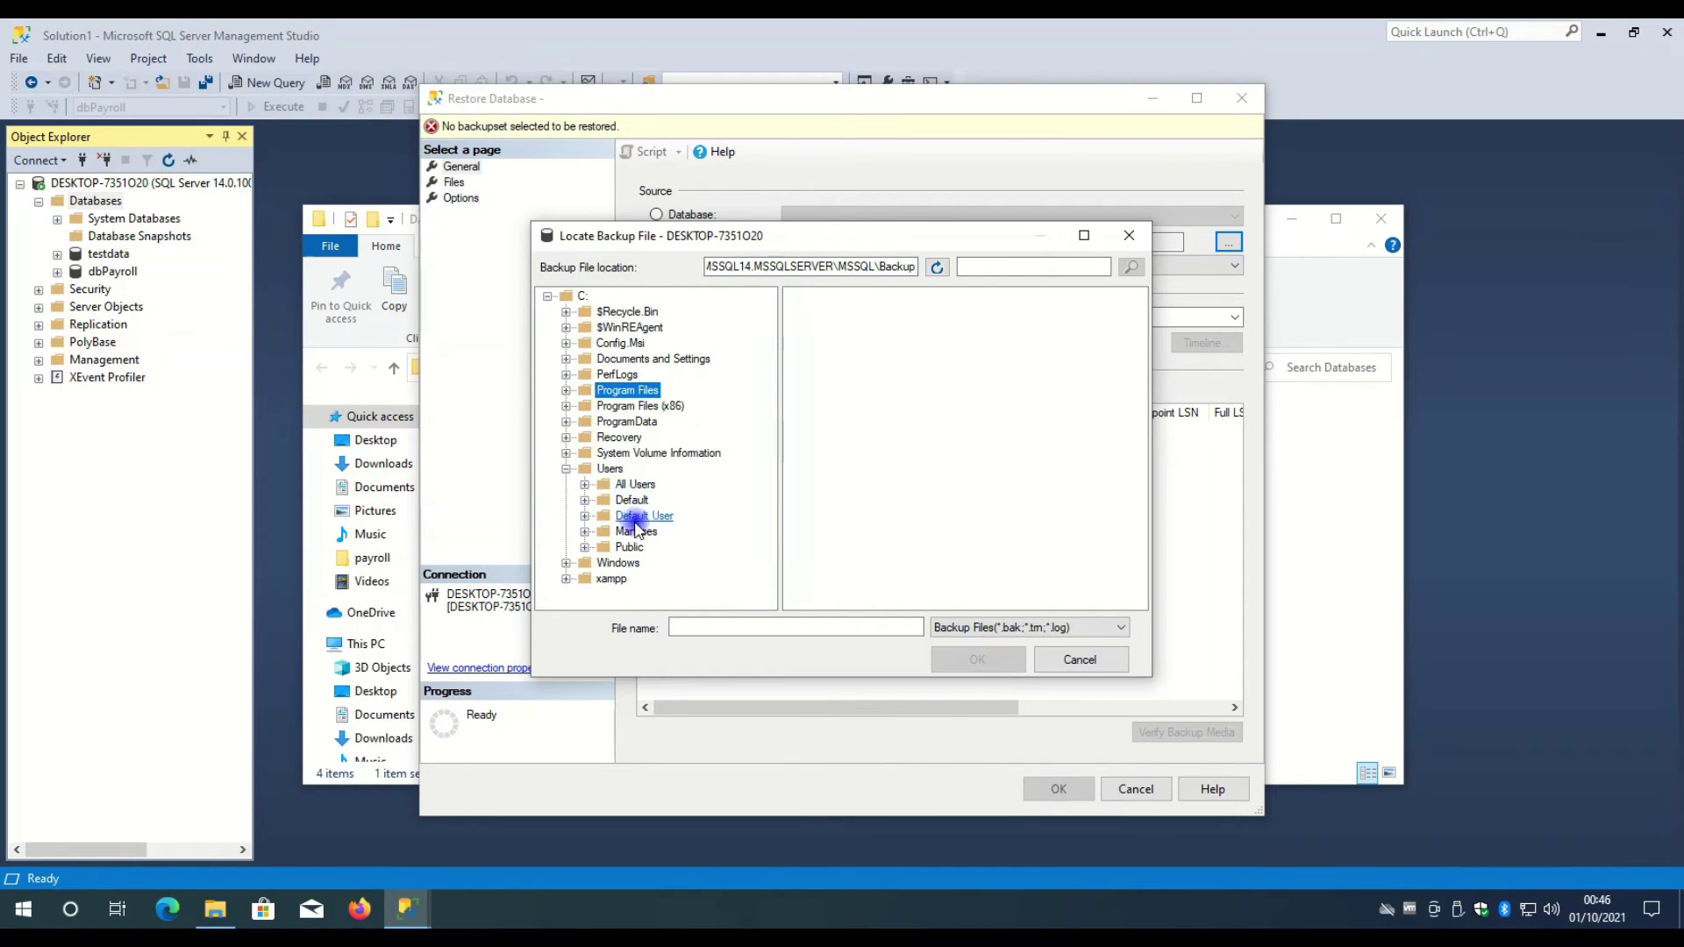
{"action": "left_click", "coordinate": [584, 531]}
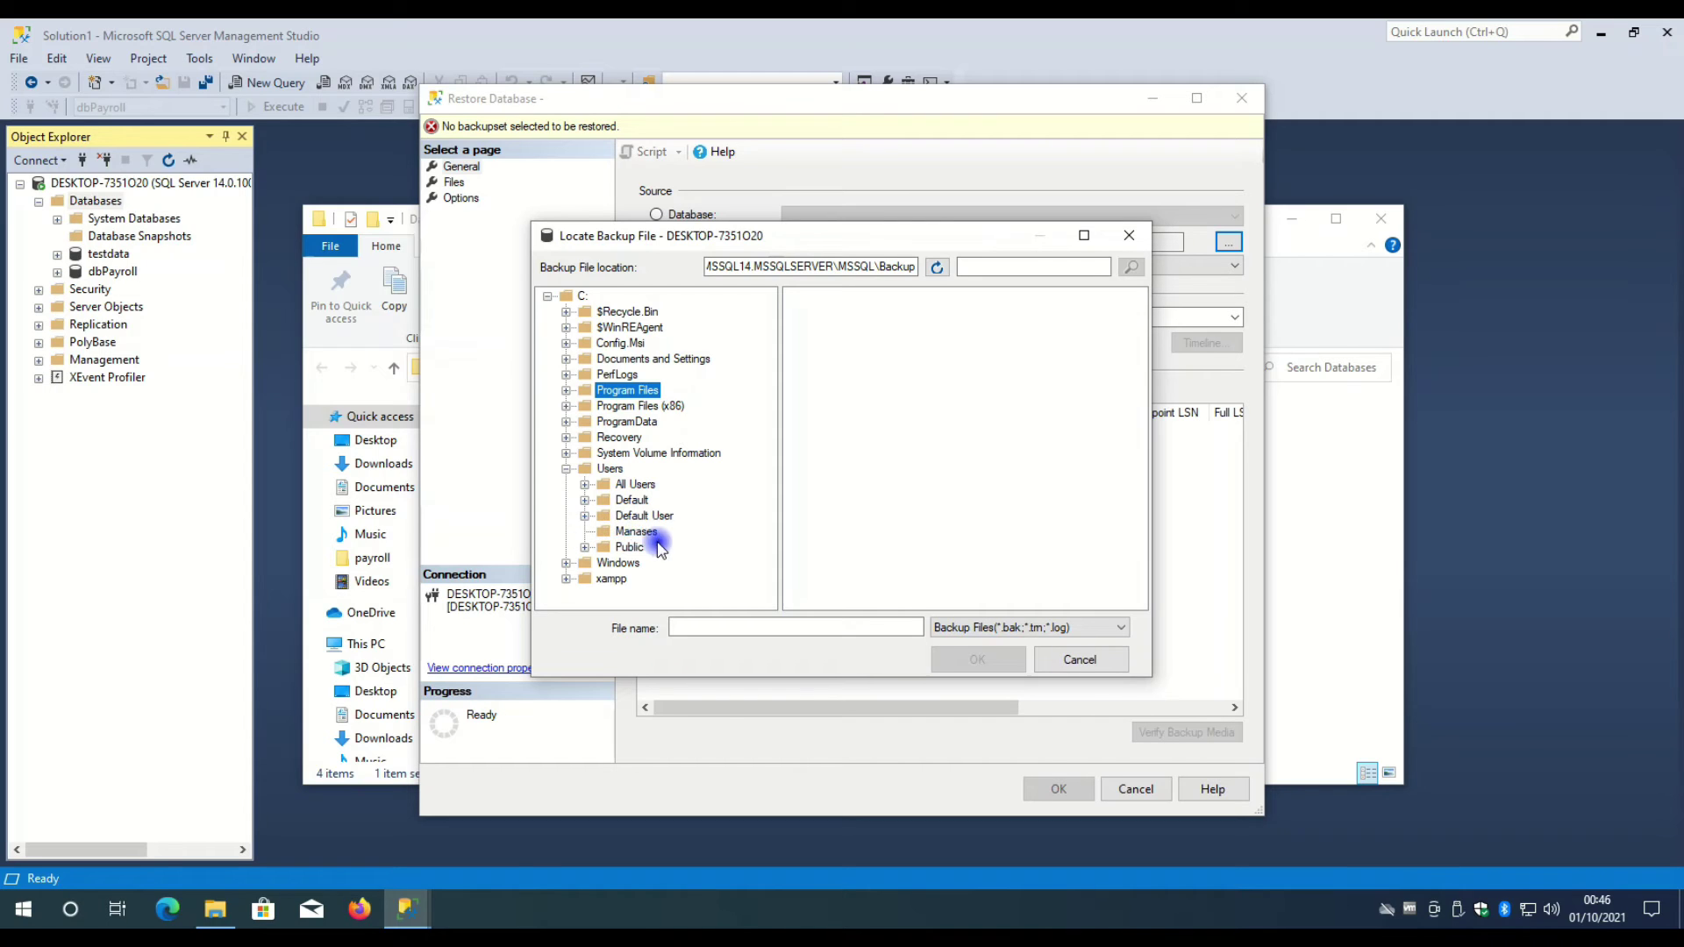
{"action": "left_click", "coordinate": [585, 501]}
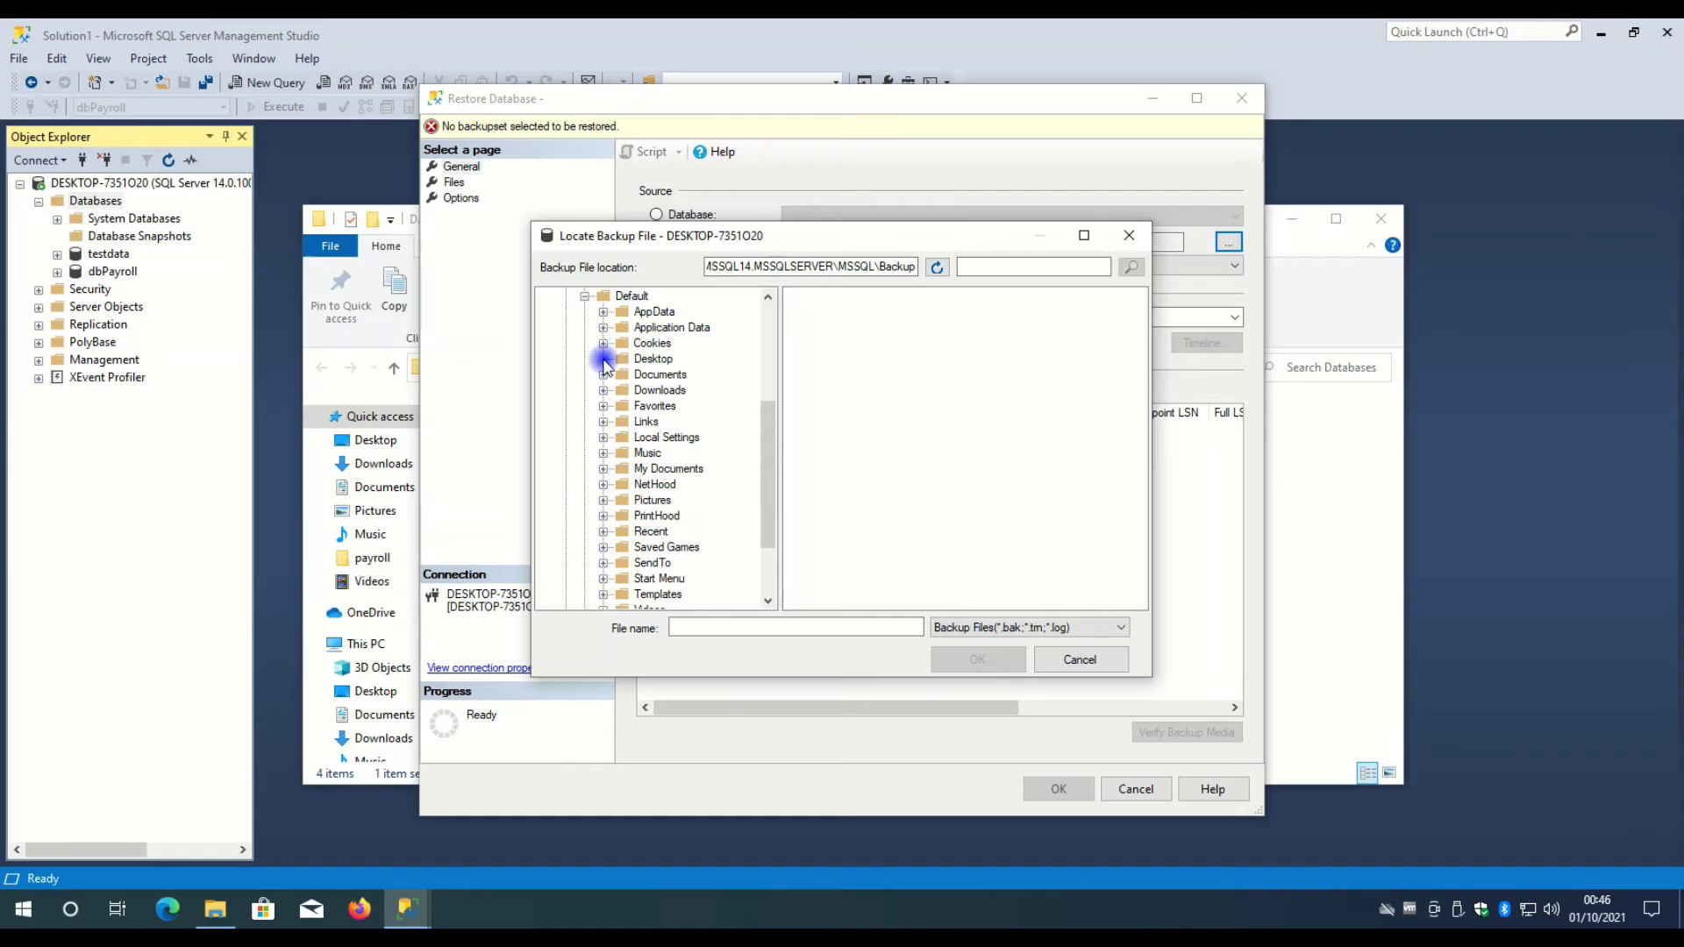
{"action": "left_click", "coordinate": [585, 297]}
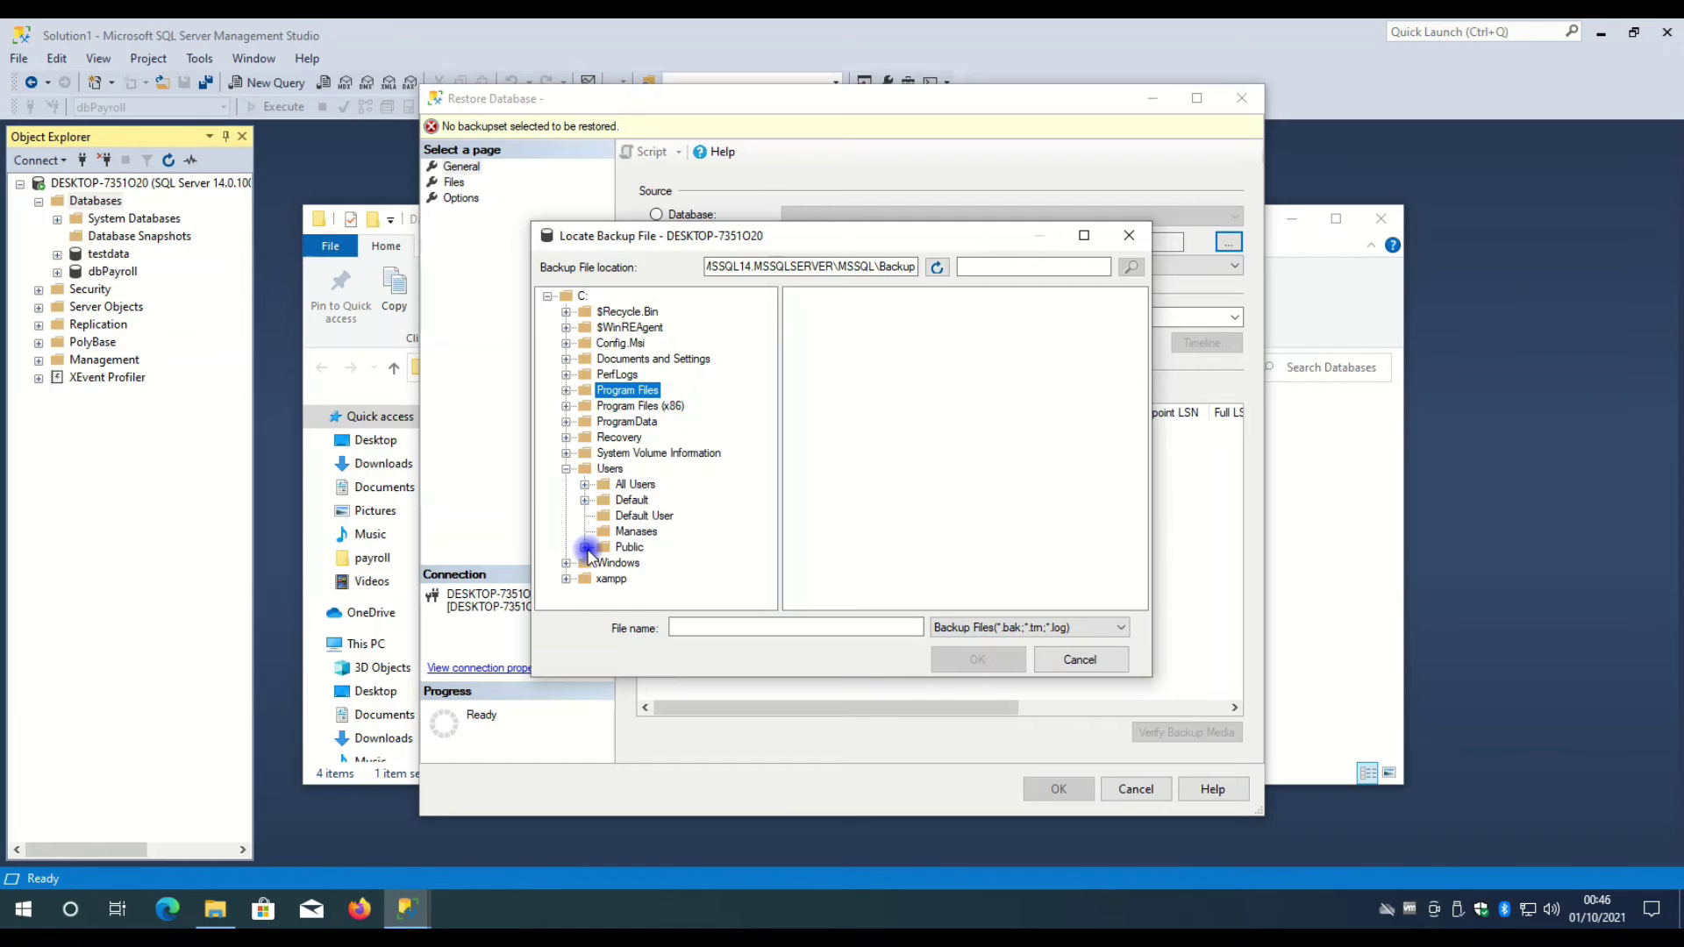
{"action": "left_click", "coordinate": [585, 548]}
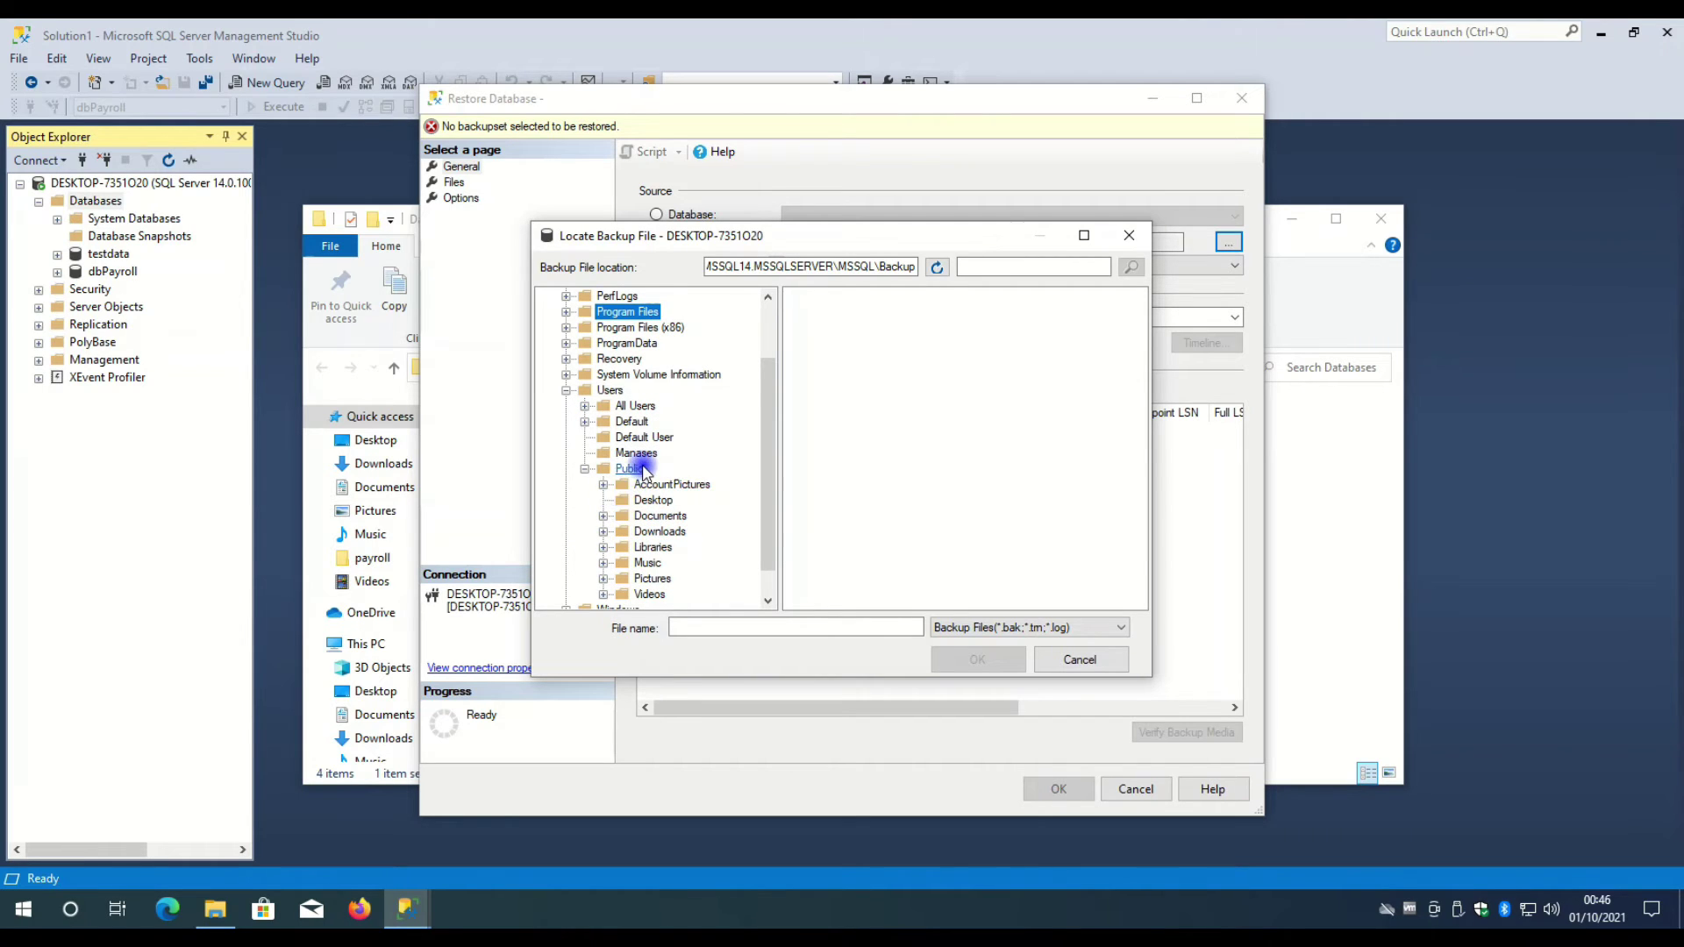
{"action": "left_click", "coordinate": [604, 503]}
{"action": "left_click", "coordinate": [636, 531]}
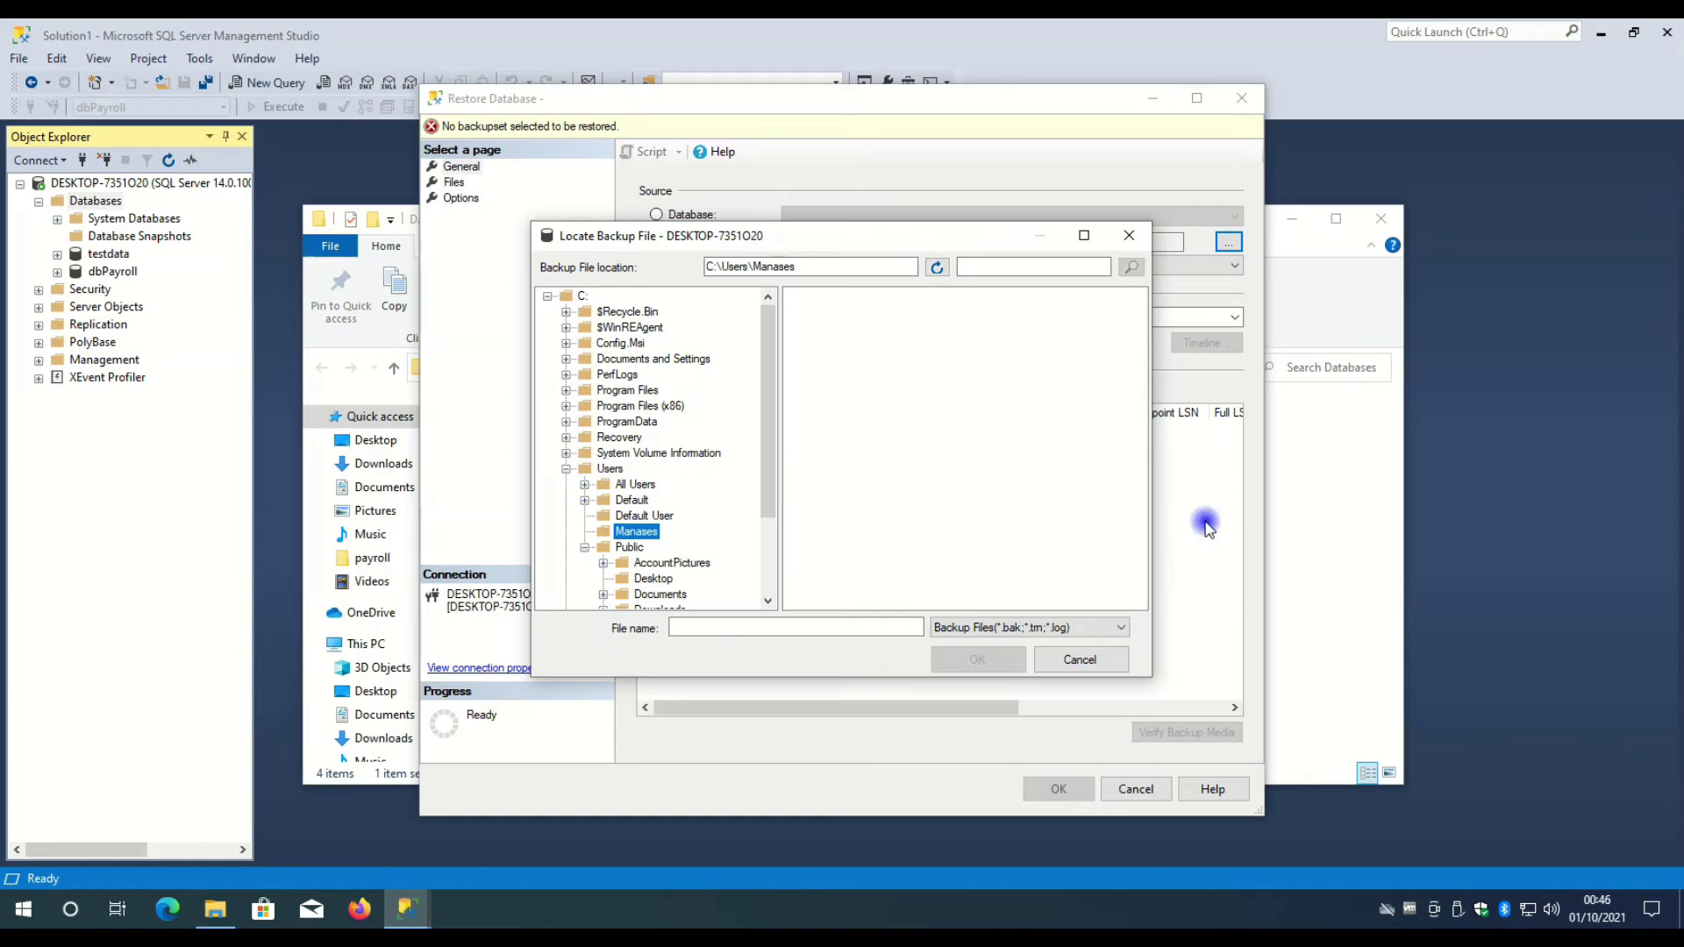
{"action": "left_click", "coordinate": [1301, 519]}
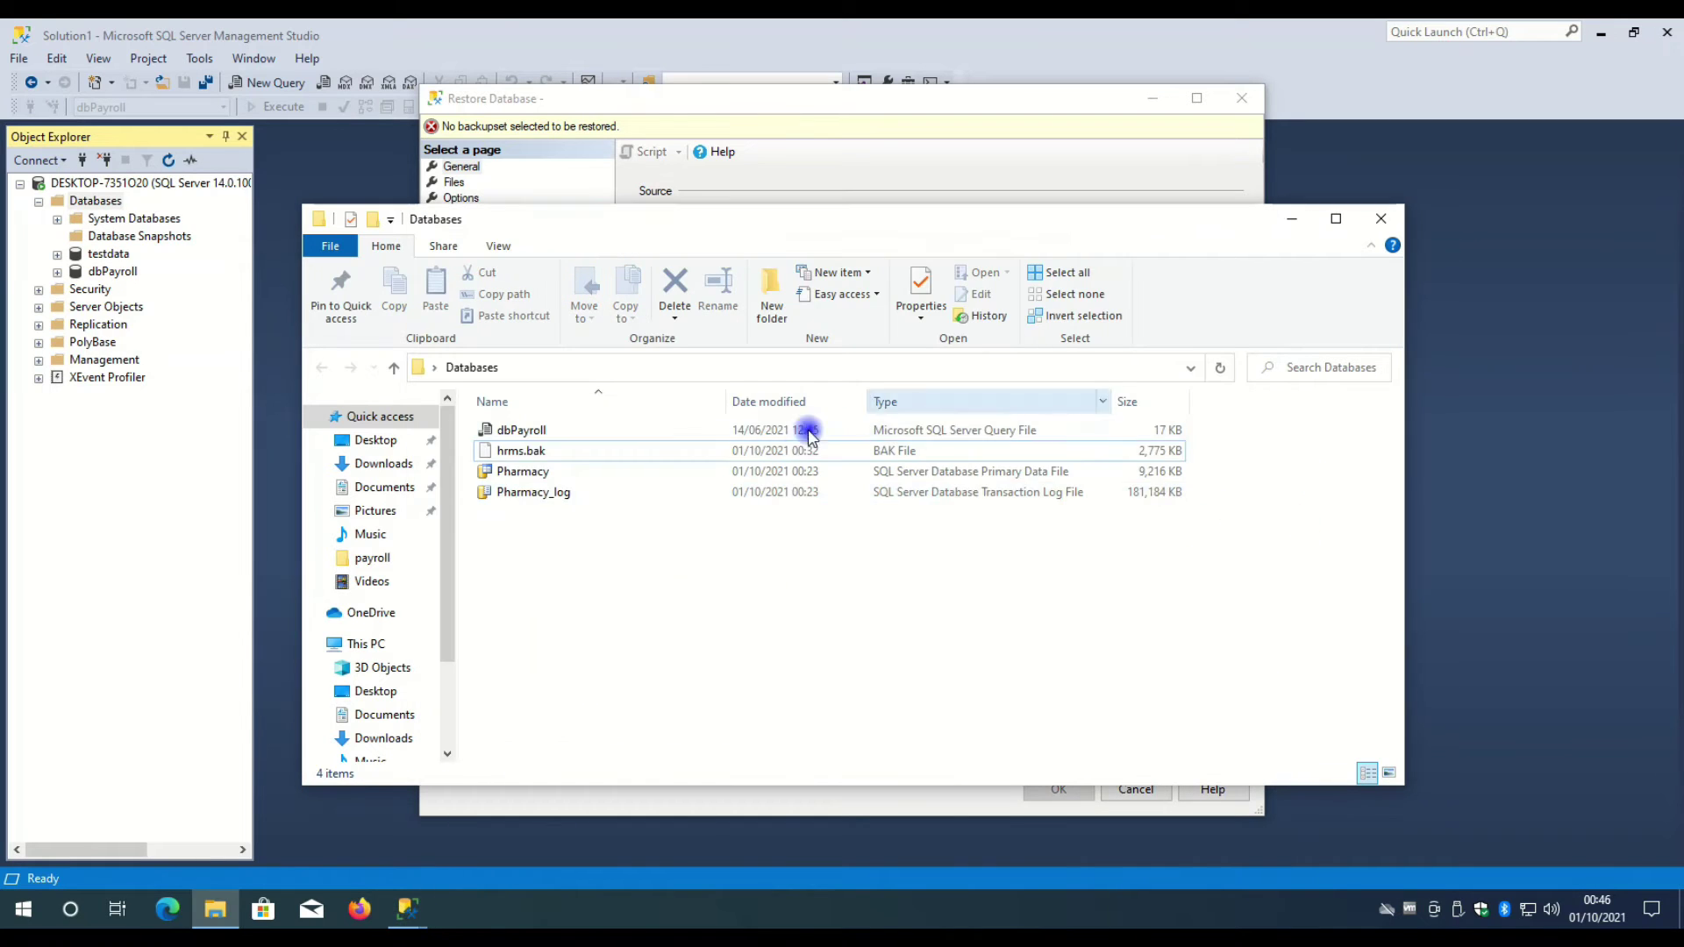
- Copy the full Location path from hrms.bak's Properties
{"action": "left_click", "coordinate": [552, 453]}
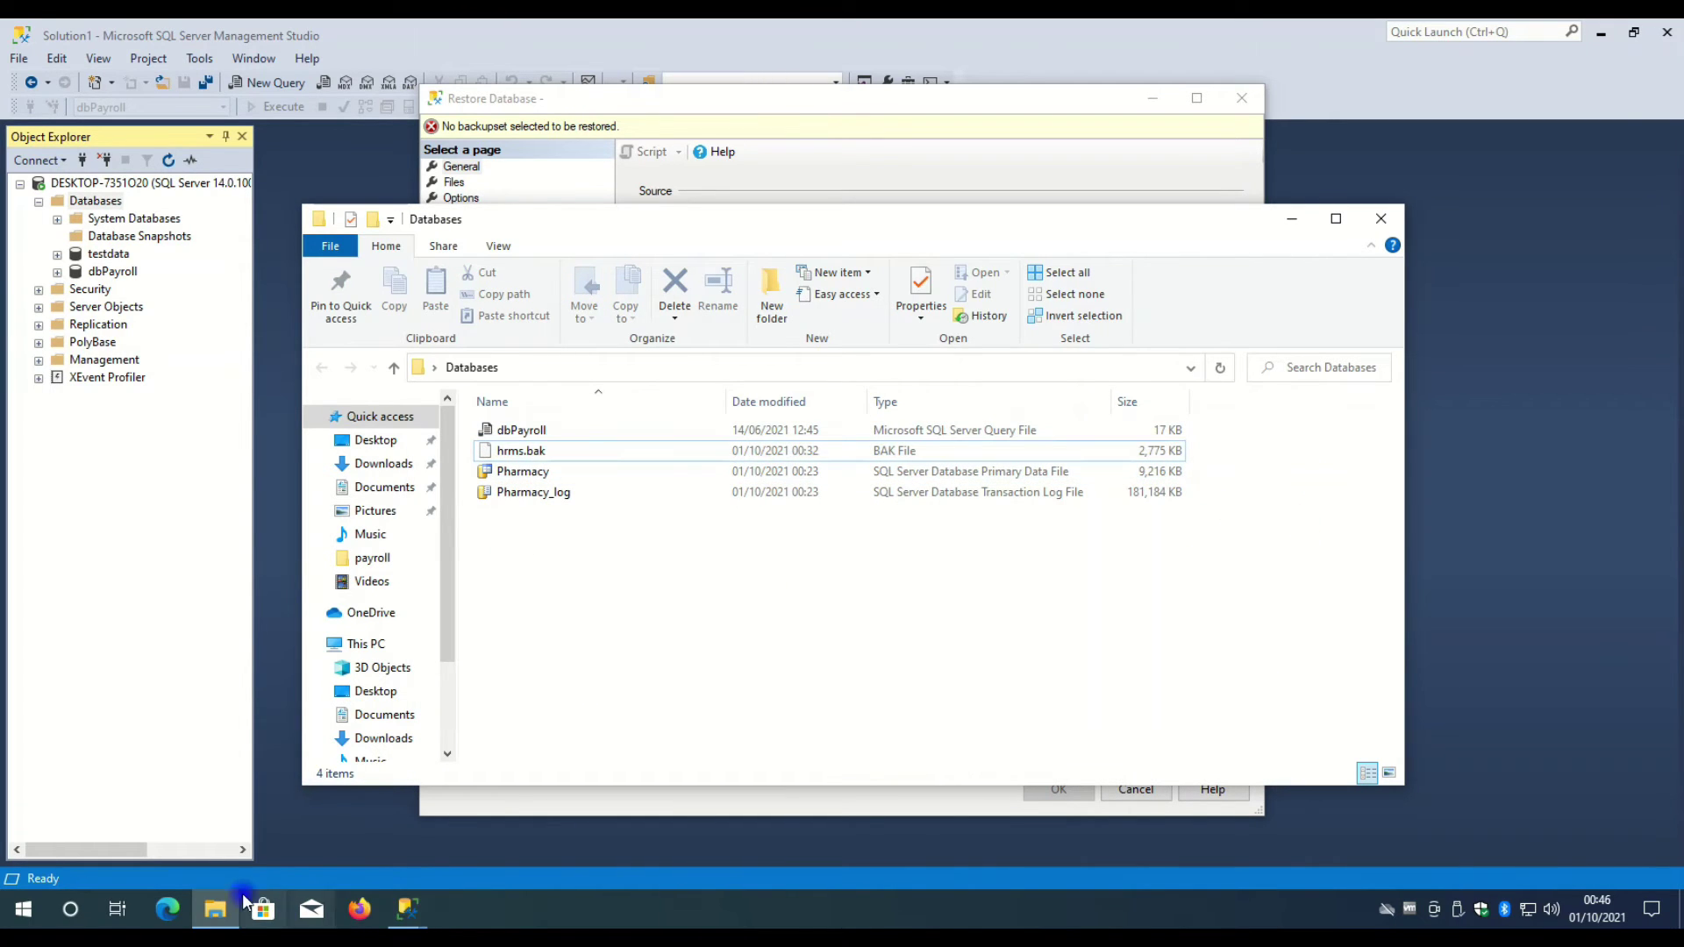
{"action": "right_click", "coordinate": [575, 450]}
{"action": "left_click", "coordinate": [652, 756]}
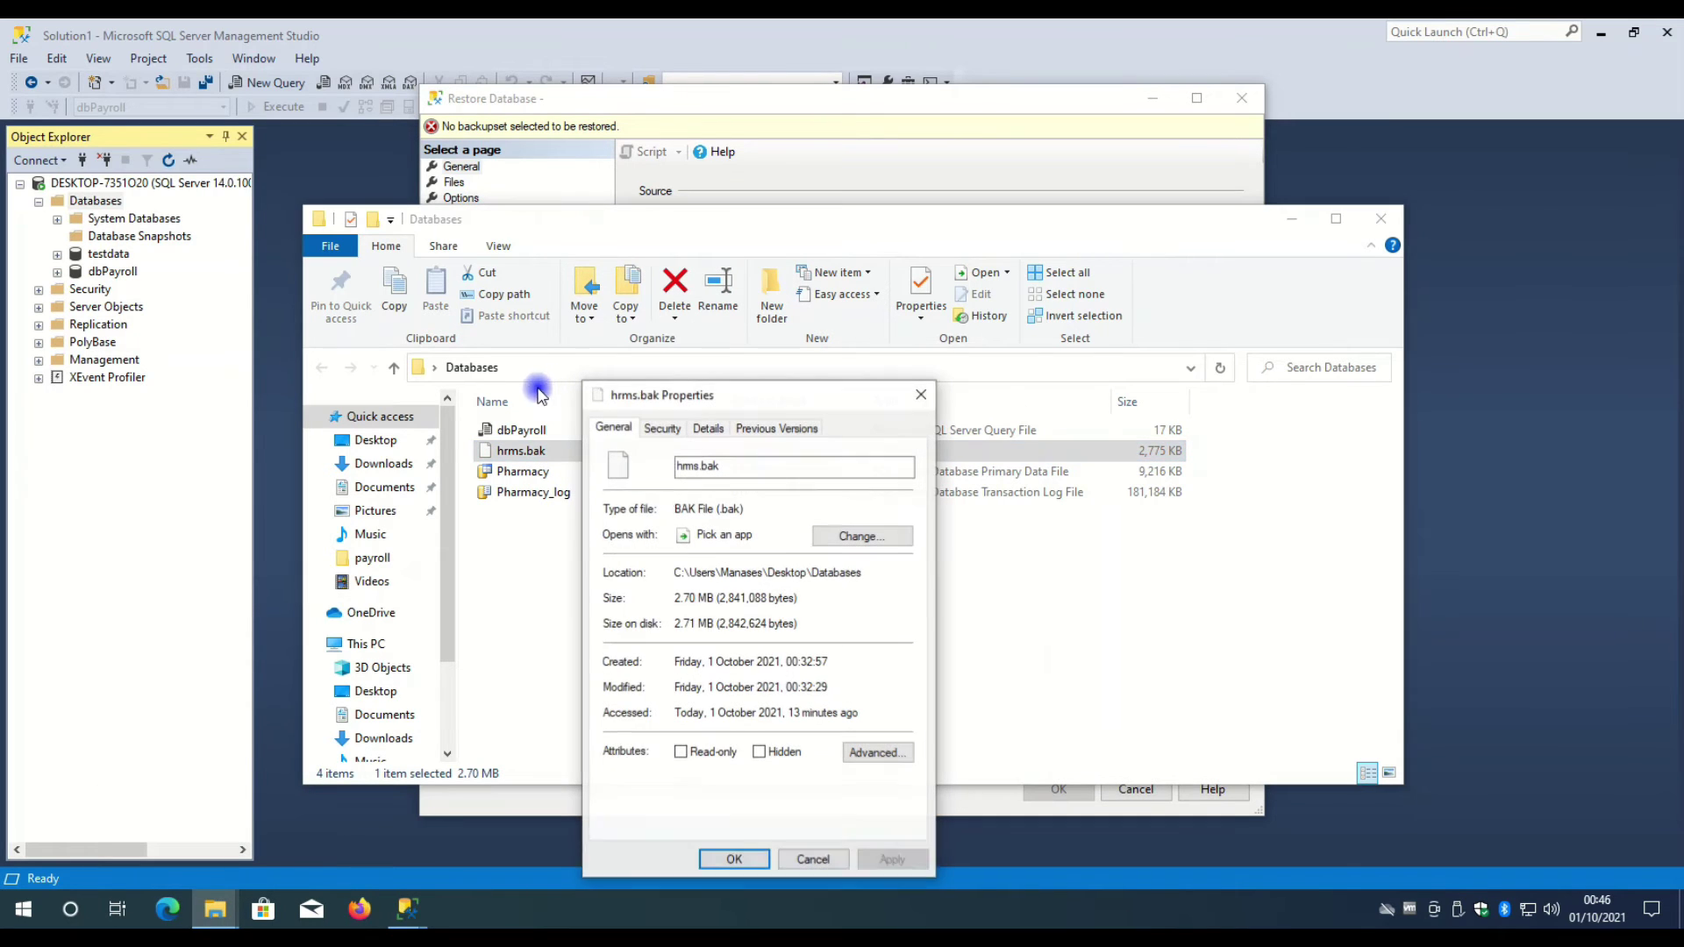
{"action": "left_click_drag", "start_coordinate": [674, 574], "coordinate": [736, 568]}
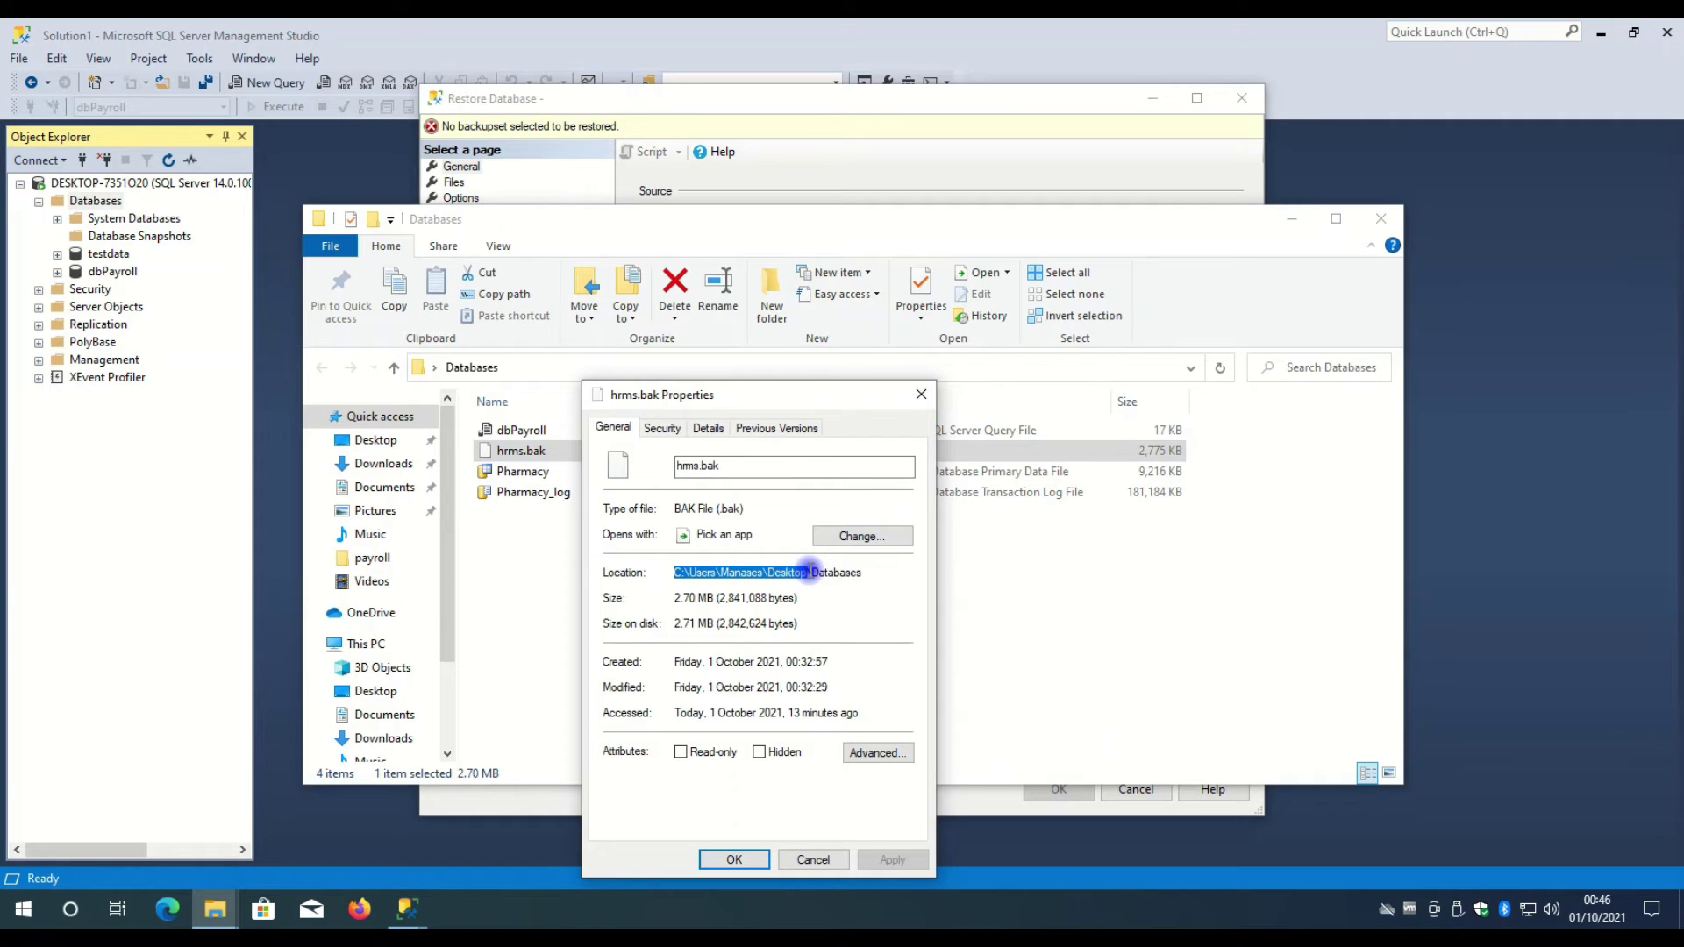
{"action": "left_click_drag", "start_coordinate": [814, 571], "coordinate": [897, 574]}
{"action": "key", "text": "ctrl+c"}
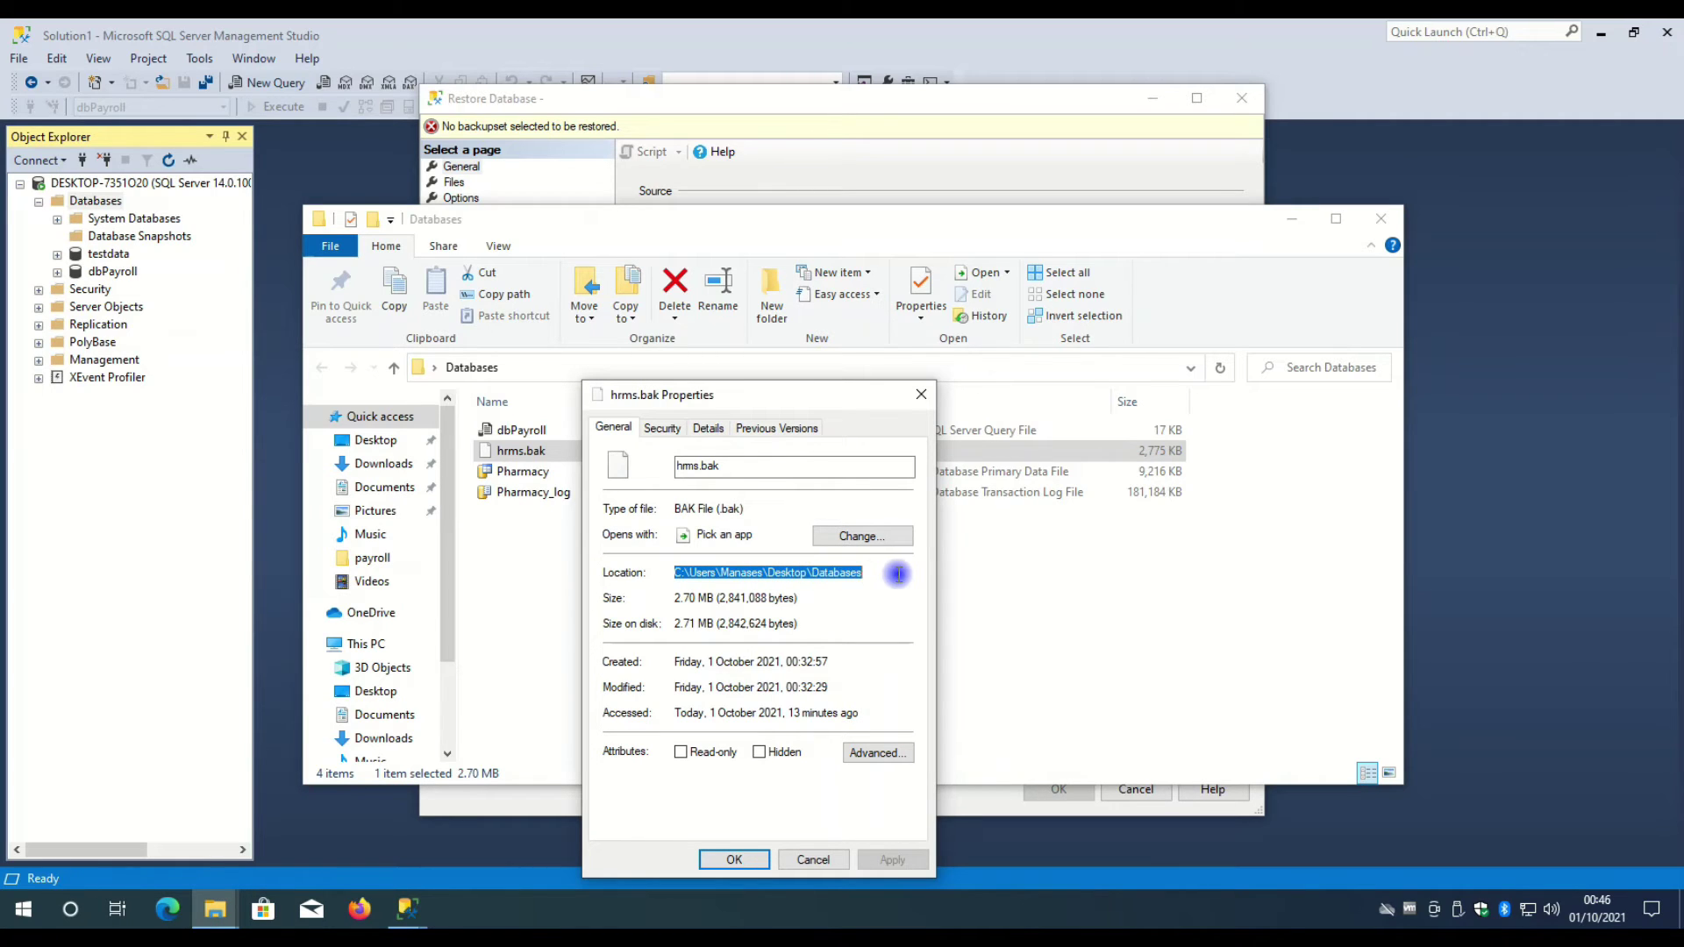
- Clear the existing backup file location path in Locate Backup File
{"action": "left_click", "coordinate": [834, 124]}
{"action": "left_click", "coordinate": [820, 271]}
{"action": "key", "text": "BackSpace"}
{"action": "key", "text": "BackSpace"}
{"action": "key", "text": "BackSpace"}
{"action": "key", "text": "BackSpace"}
{"action": "key", "text": "BackSpace"}
{"action": "key", "text": "BackSpace"}
{"action": "key", "text": "BackSpace"}
{"action": "key", "text": "BackSpace"}
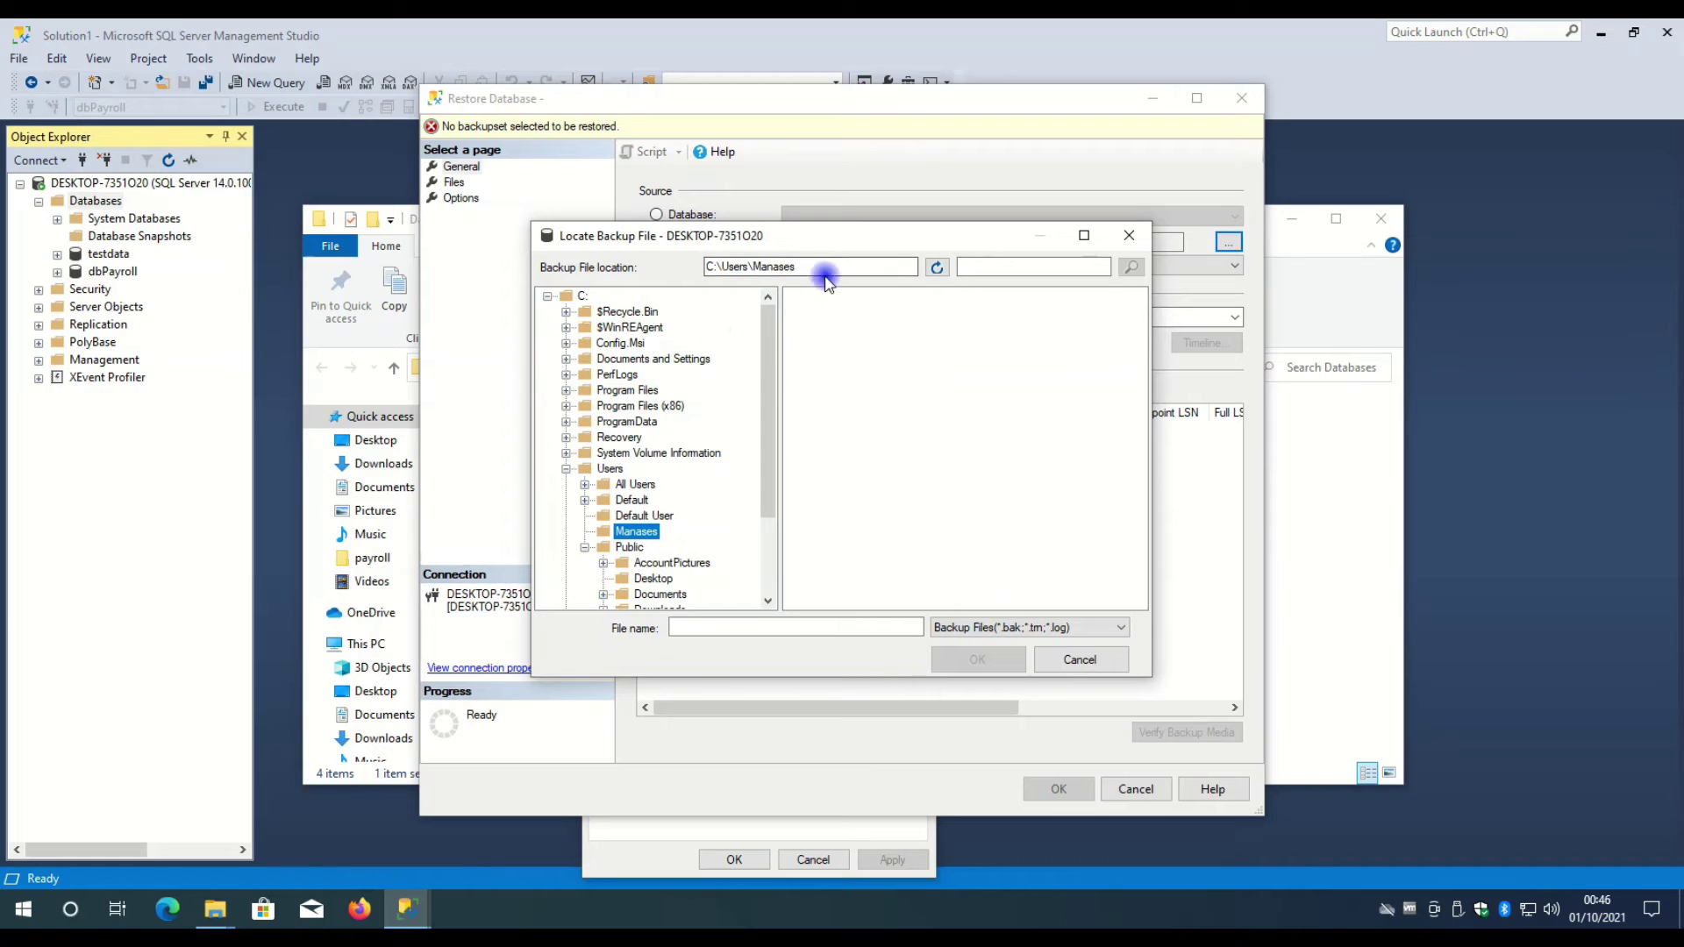
- Use the Desktop Databases path as backup location, dismiss the access error, and close the dialogs
{"action": "key", "text": "ctrl+v"}
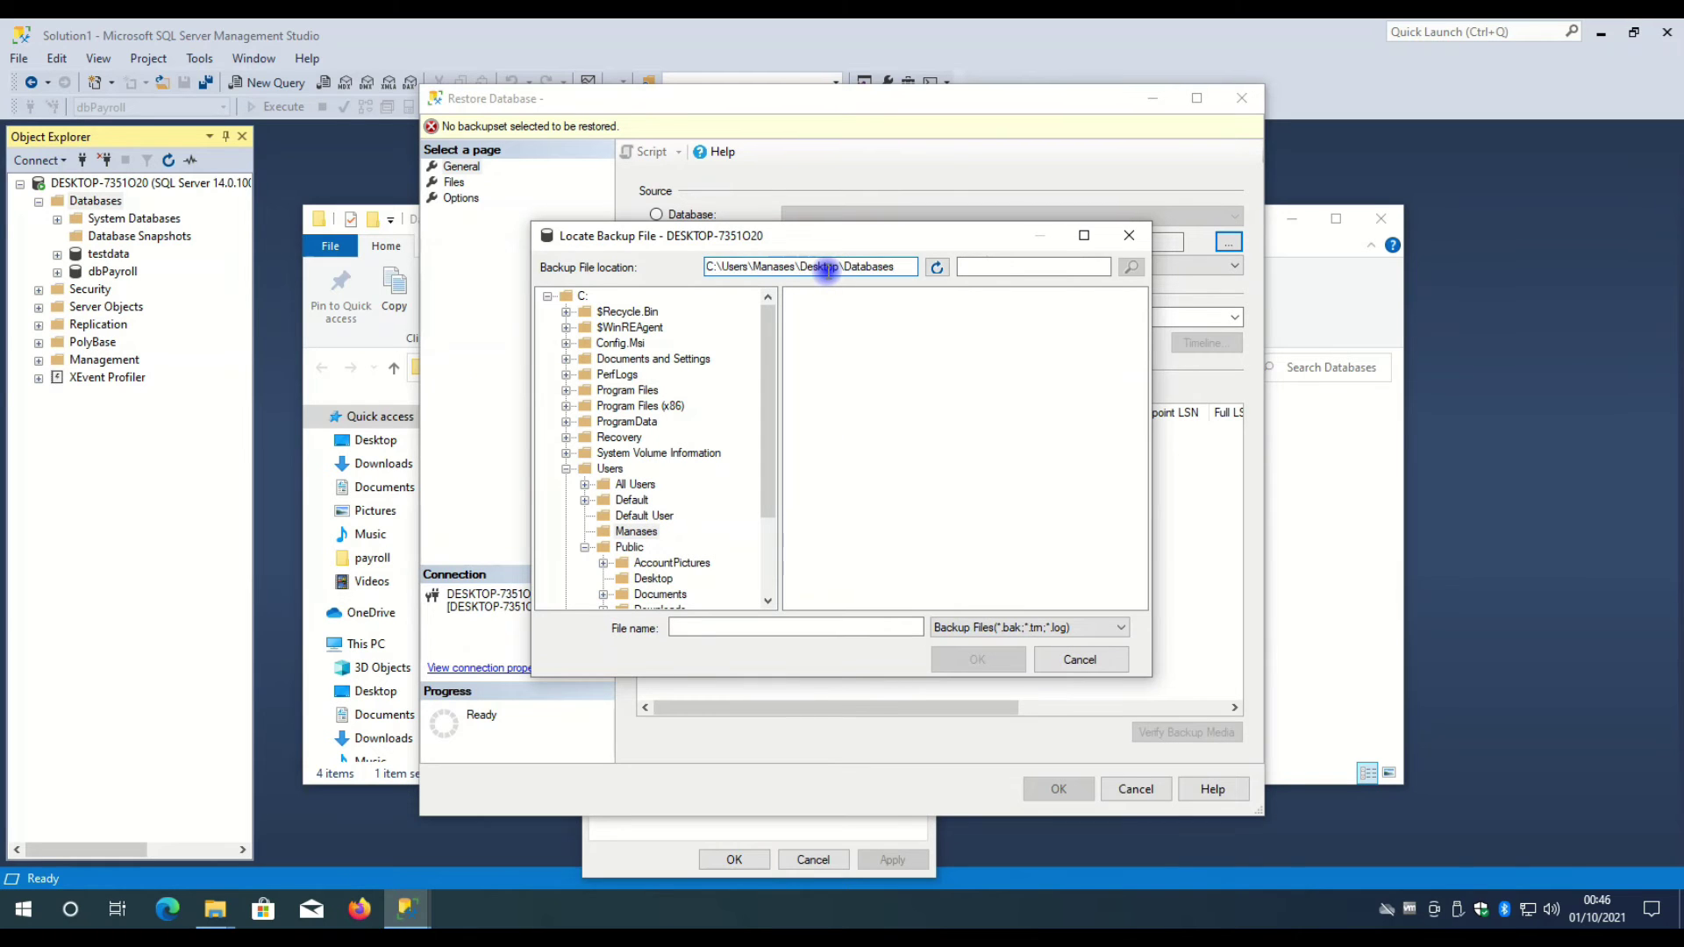
{"action": "key", "text": "Return"}
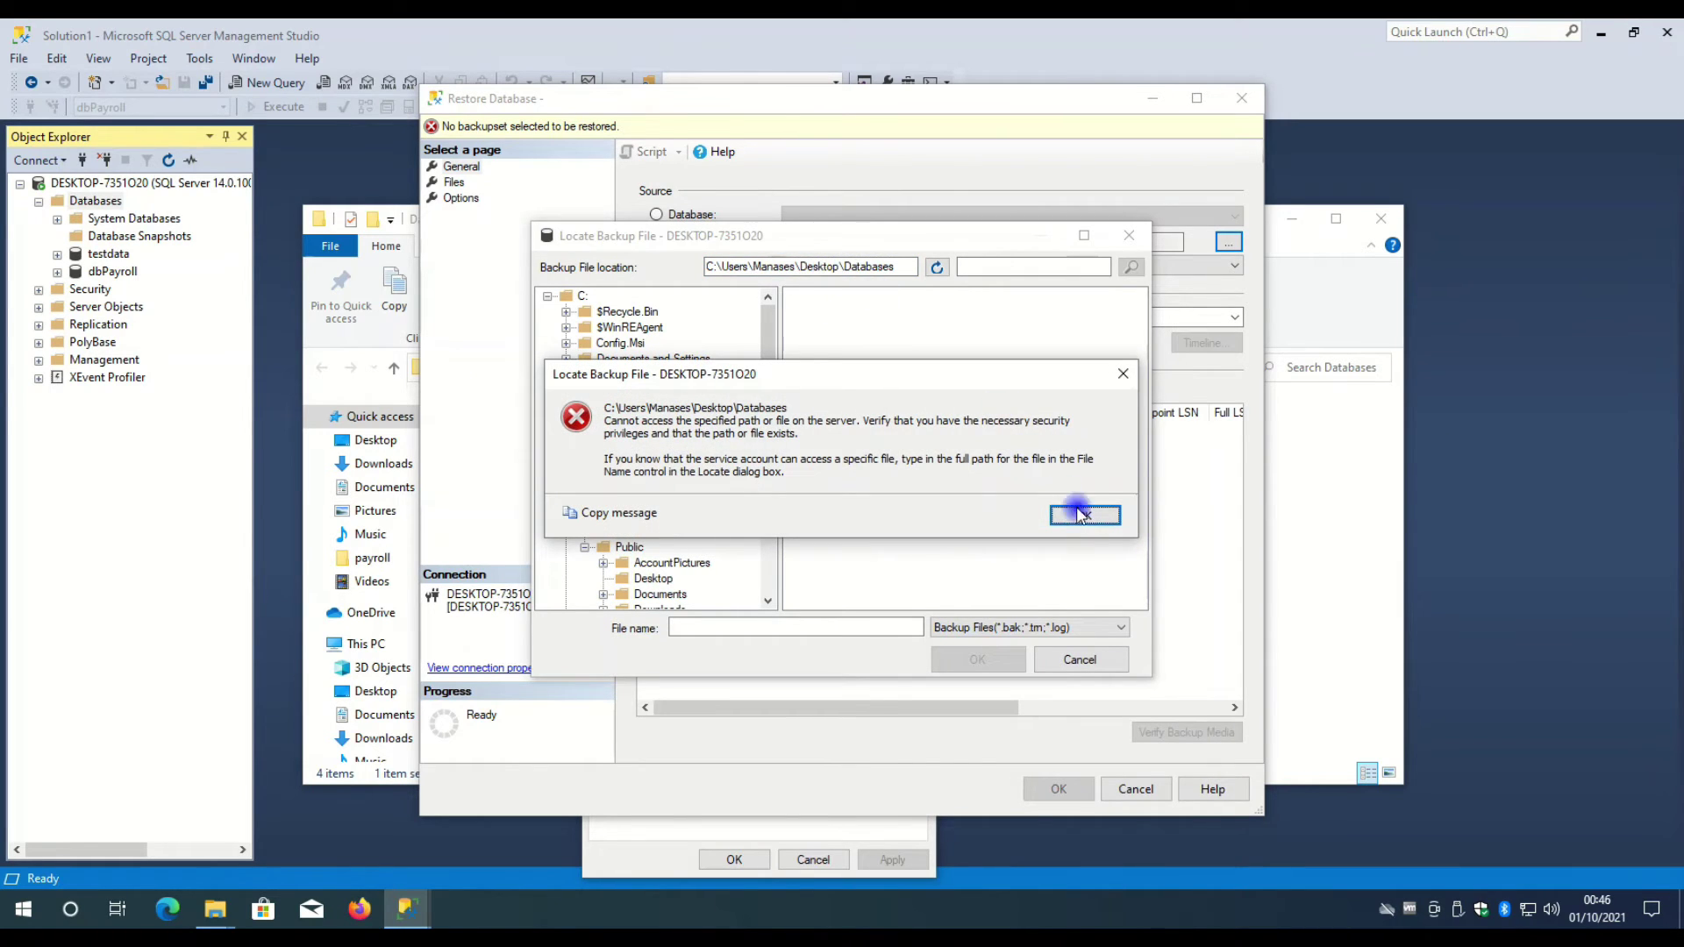
{"action": "left_click", "coordinate": [1085, 515]}
{"action": "left_click", "coordinate": [1129, 235]}
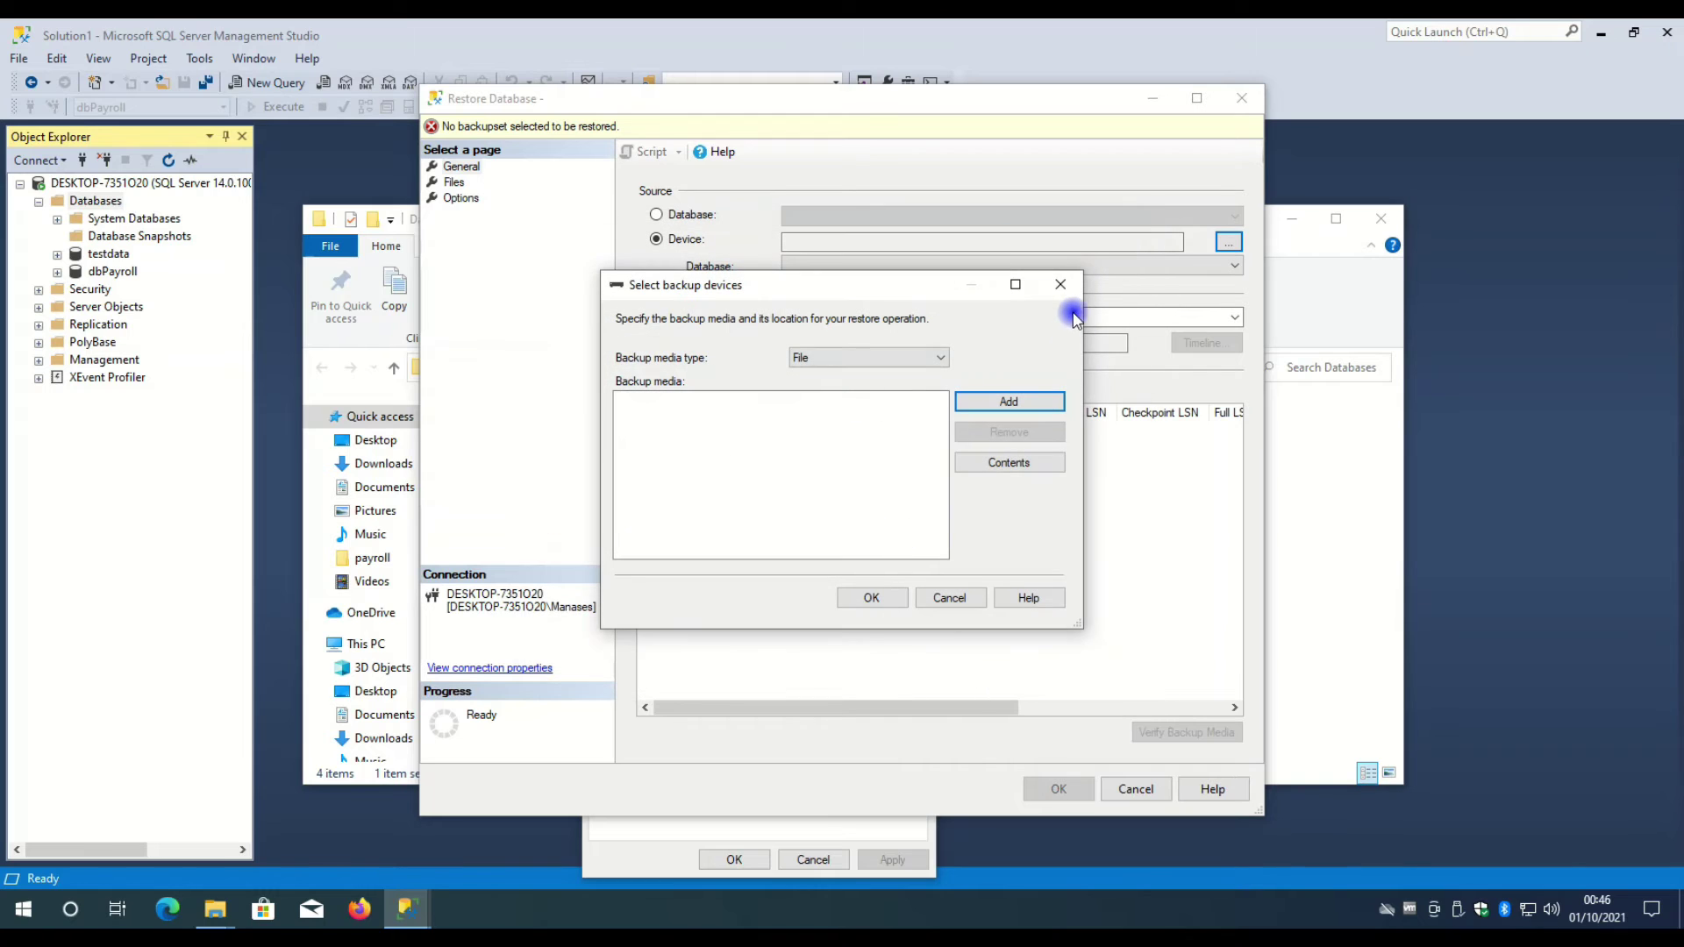
{"action": "left_click", "coordinate": [694, 835]}
{"action": "left_click", "coordinate": [734, 860]}
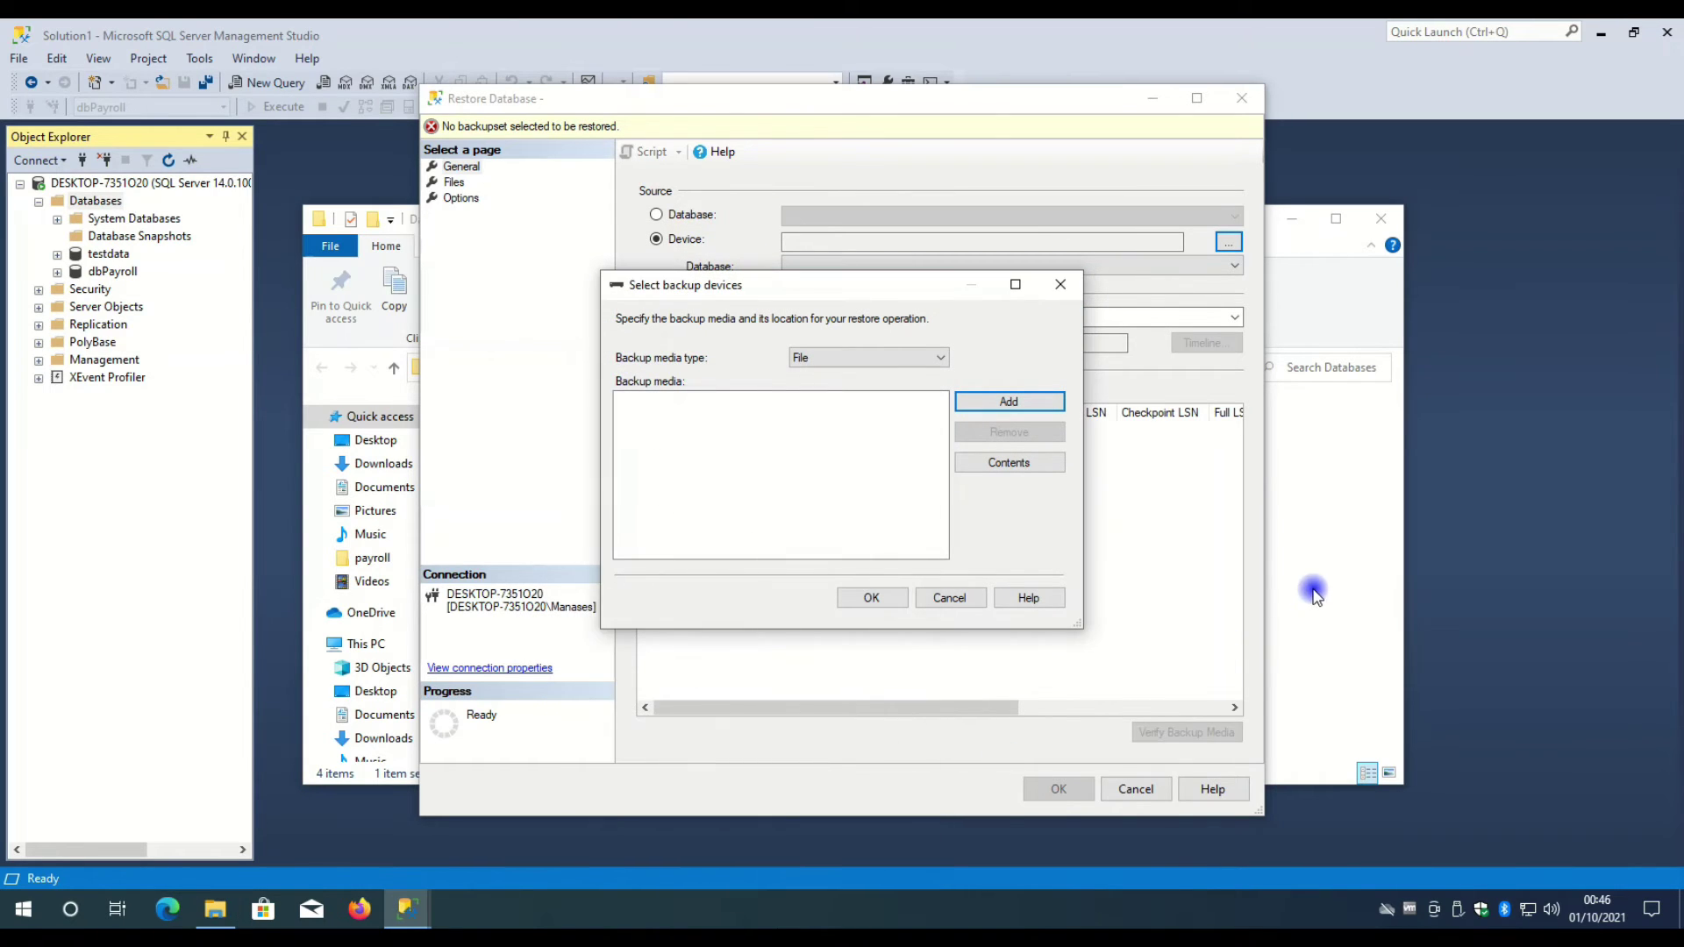
{"action": "left_click", "coordinate": [1313, 594]}
- Copy the hrms.bak file from the Databases folder
{"action": "left_click", "coordinate": [531, 452]}
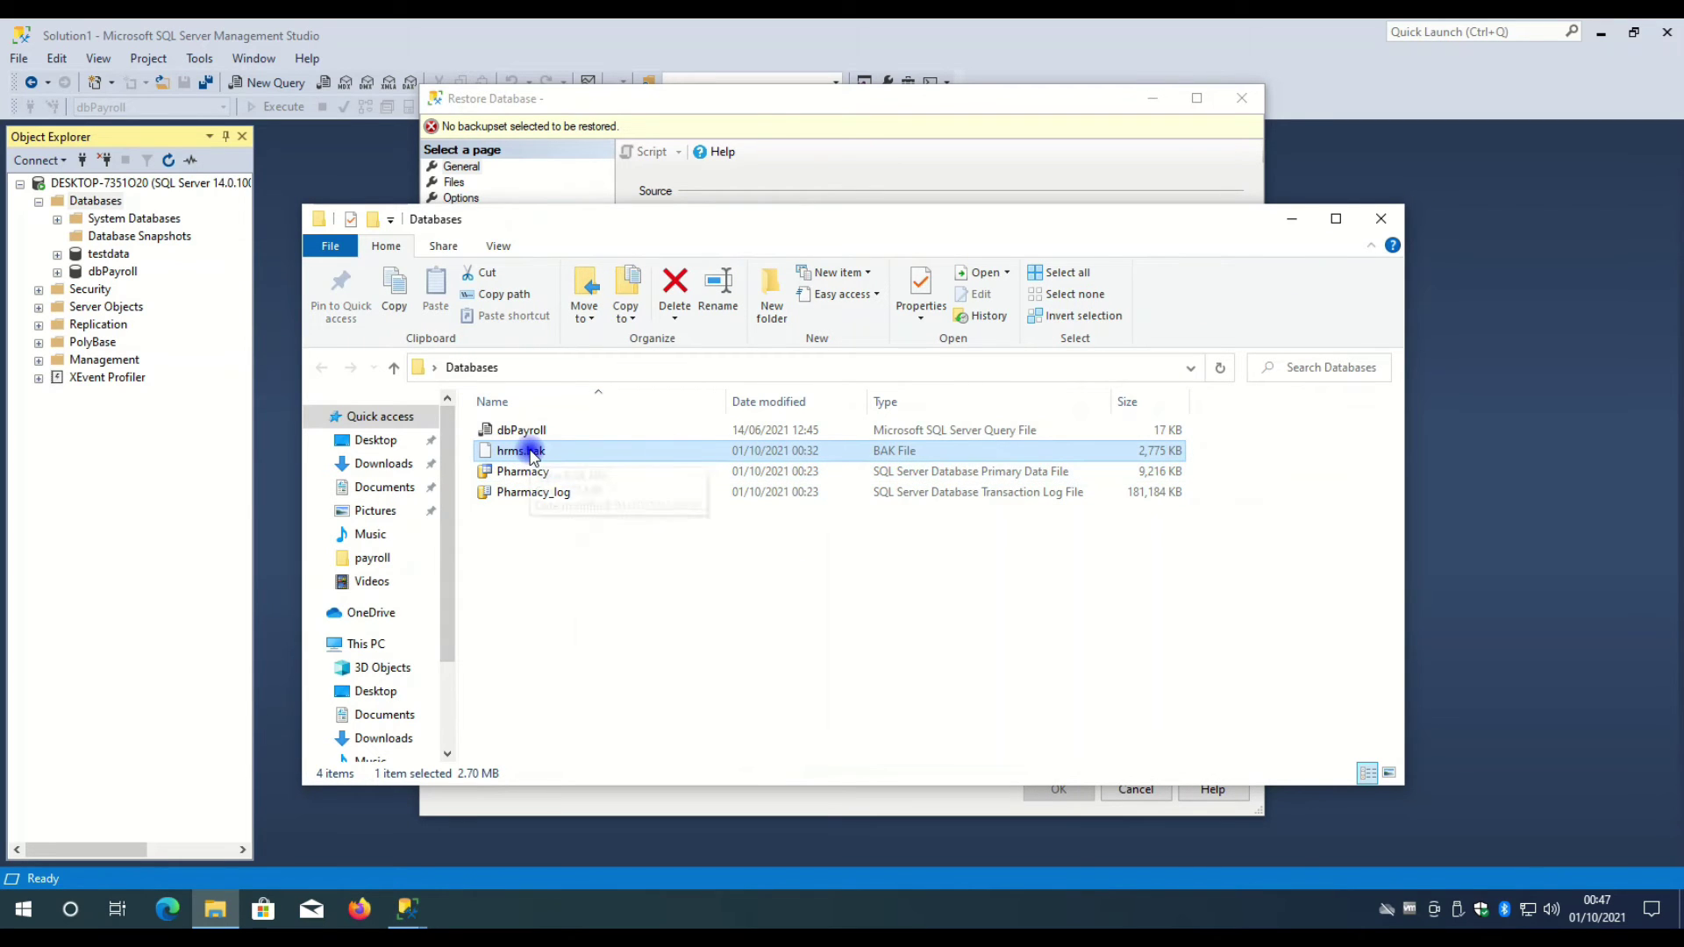
{"action": "right_click", "coordinate": [572, 451]}
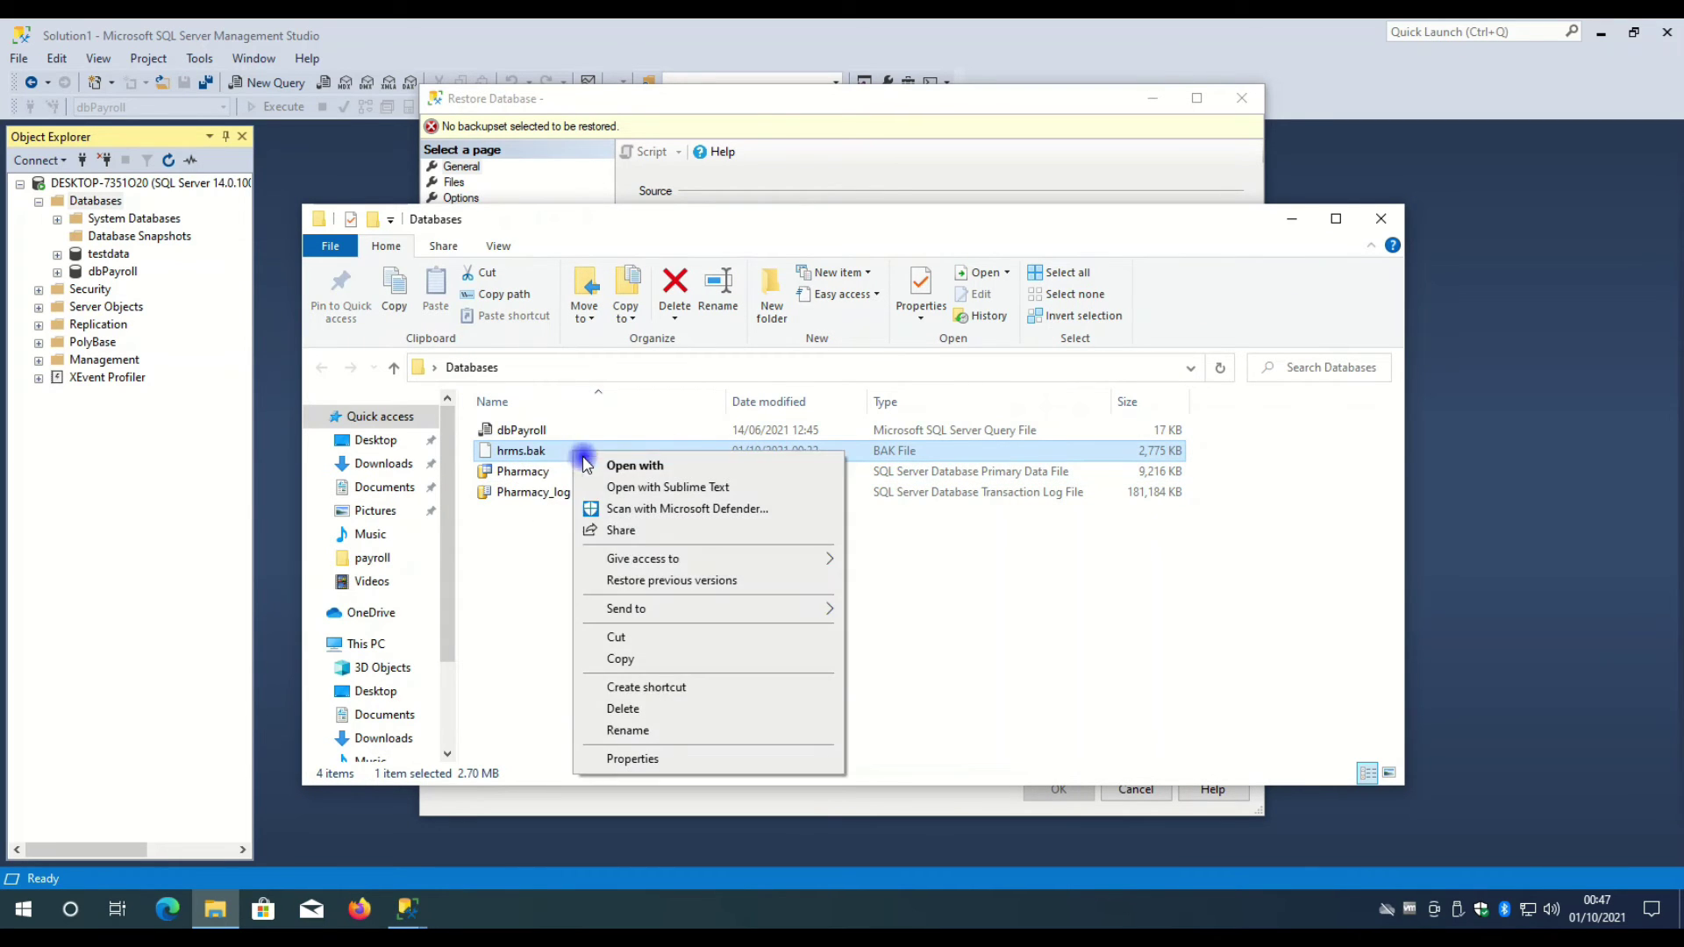
{"action": "left_click", "coordinate": [623, 659]}
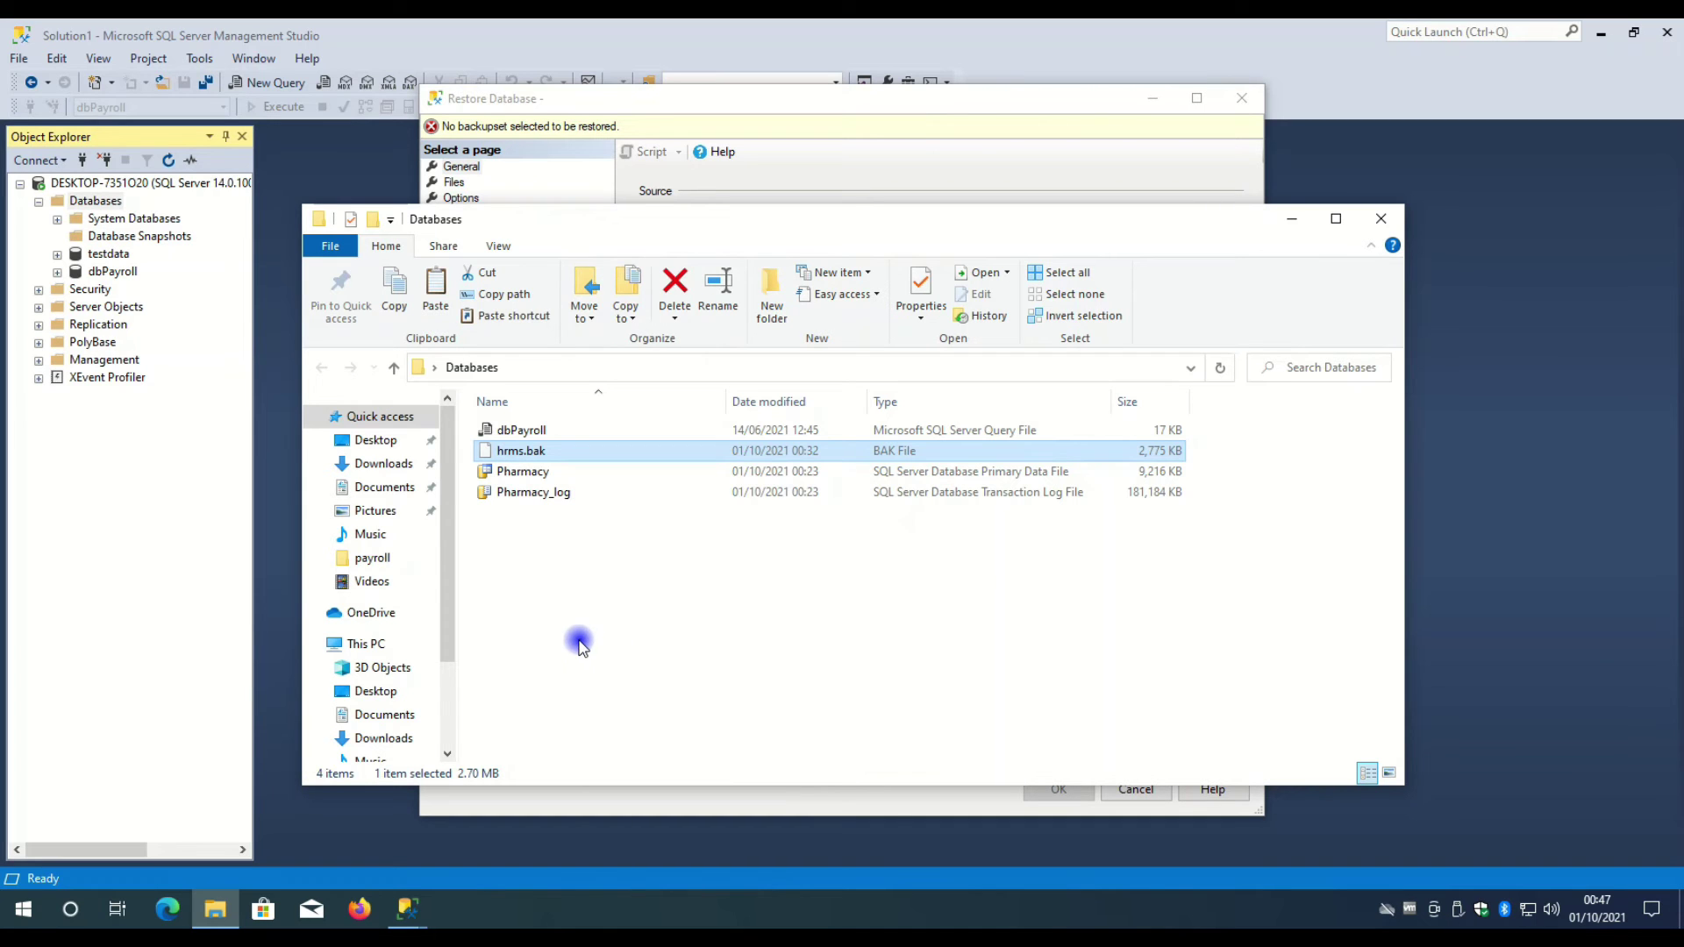
- Open a second Explorer window beside the Databases window and go to C:\Program Files
{"action": "key", "text": "super+e"}
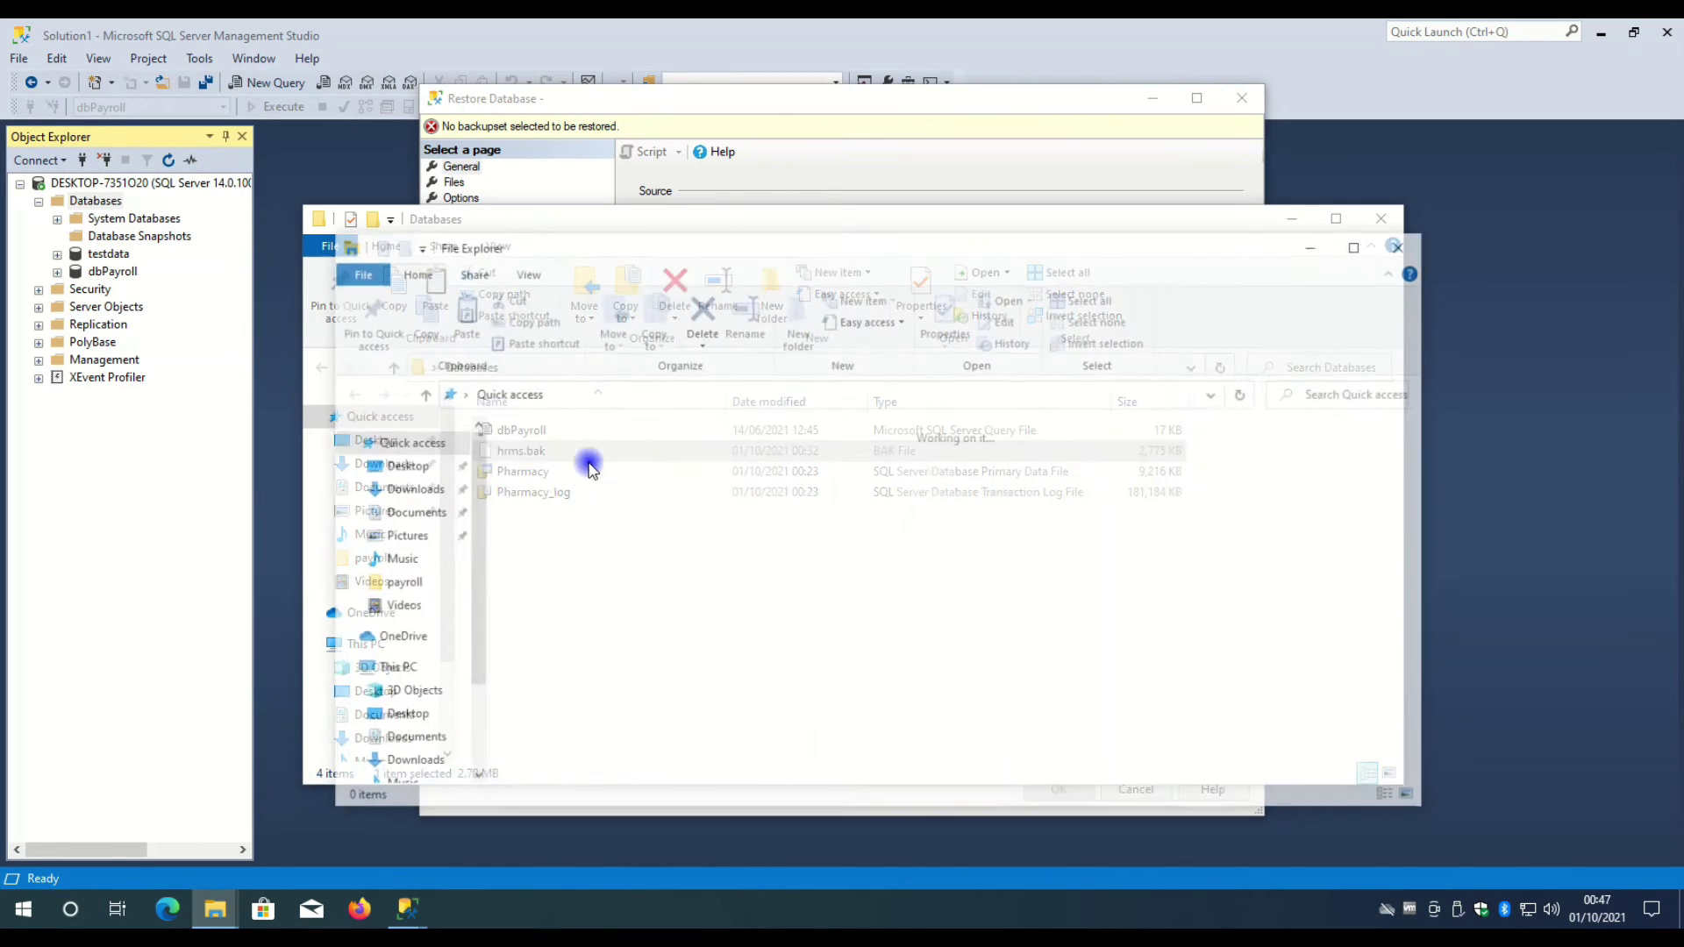
{"action": "left_click_drag", "start_coordinate": [555, 254], "coordinate": [930, 144]}
{"action": "left_click_drag", "start_coordinate": [643, 230], "coordinate": [424, 241]}
{"action": "left_click", "coordinate": [1258, 574]}
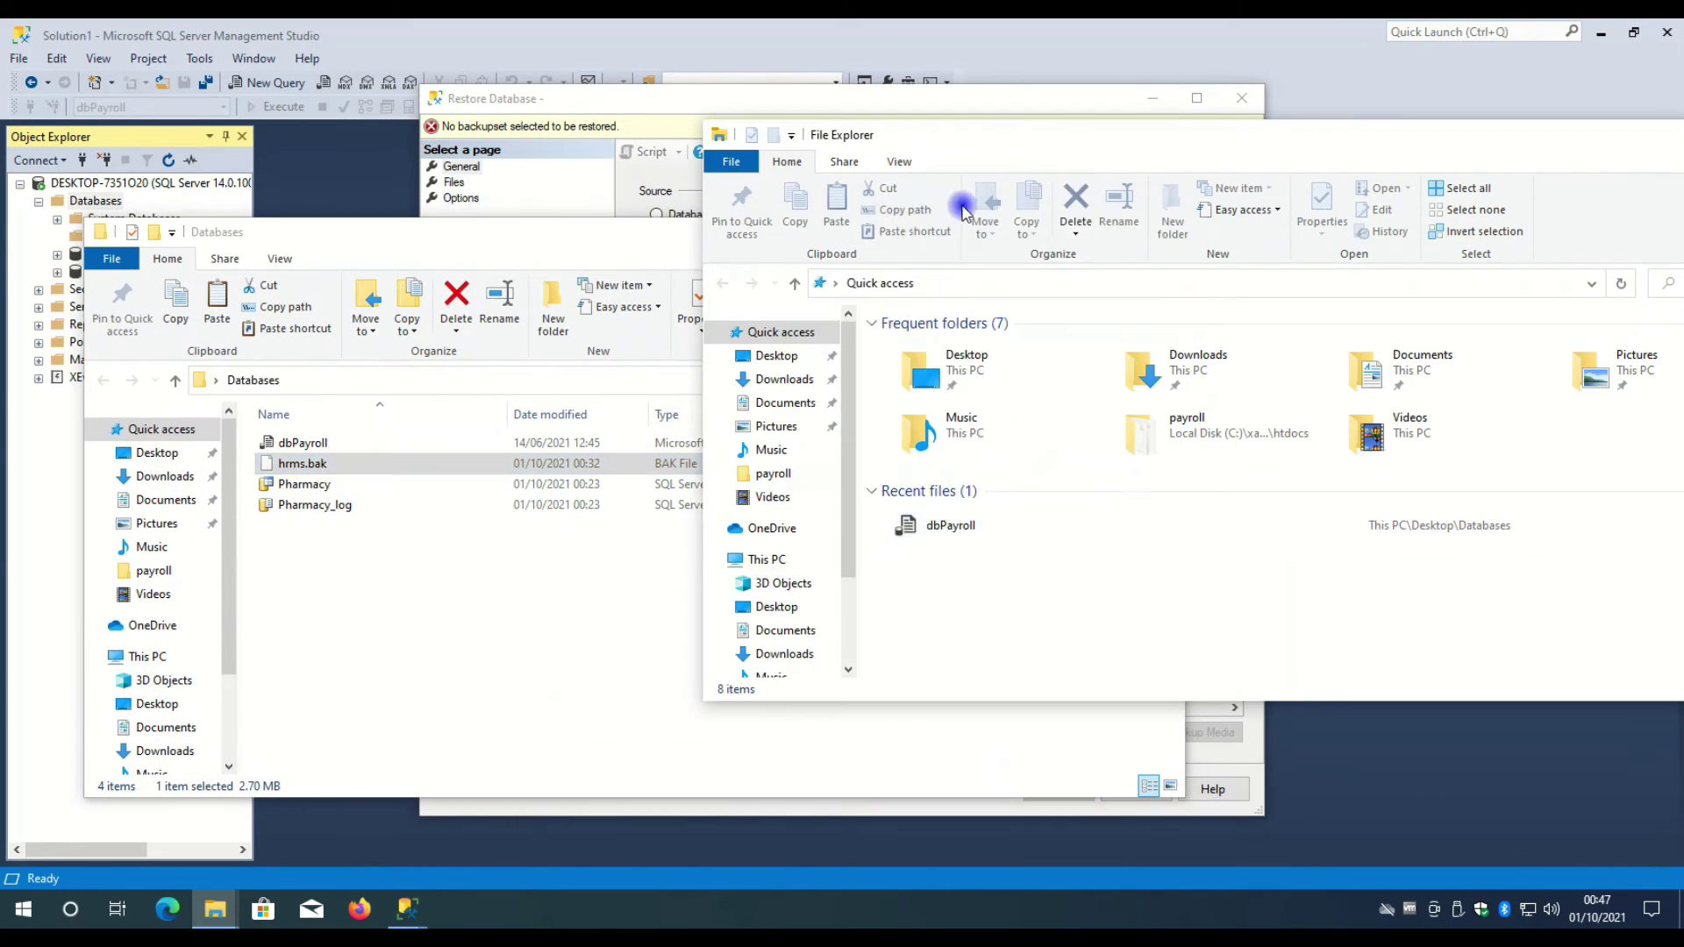
{"action": "left_click", "coordinate": [780, 562]}
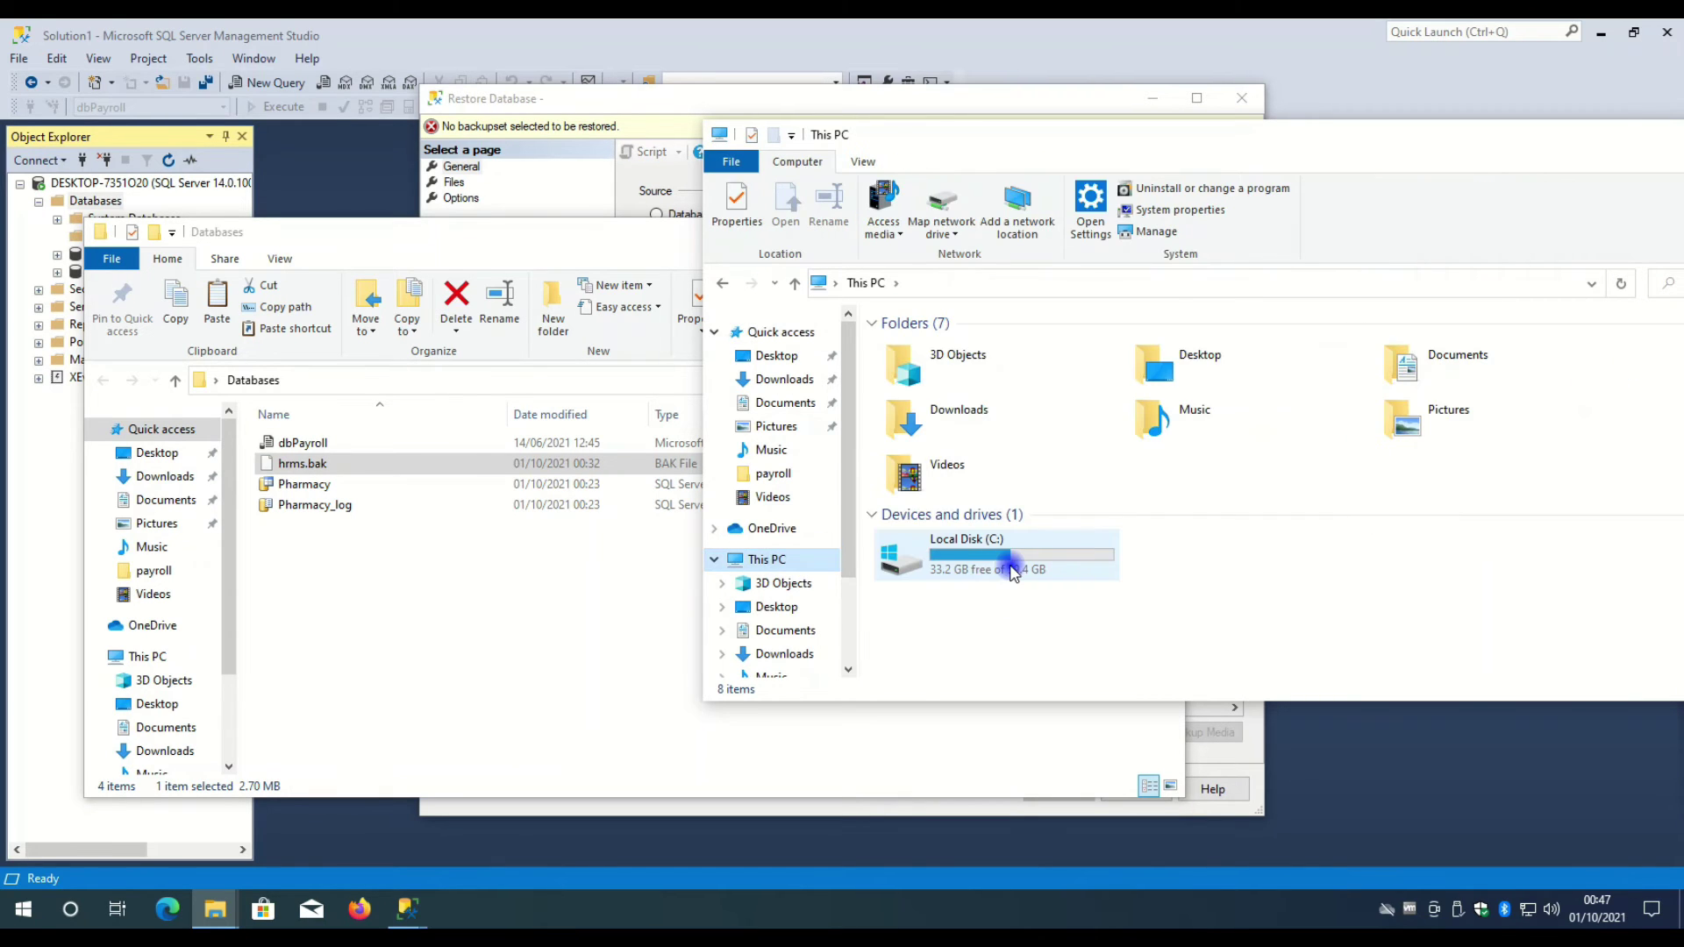
{"action": "double_click", "coordinate": [1002, 564]}
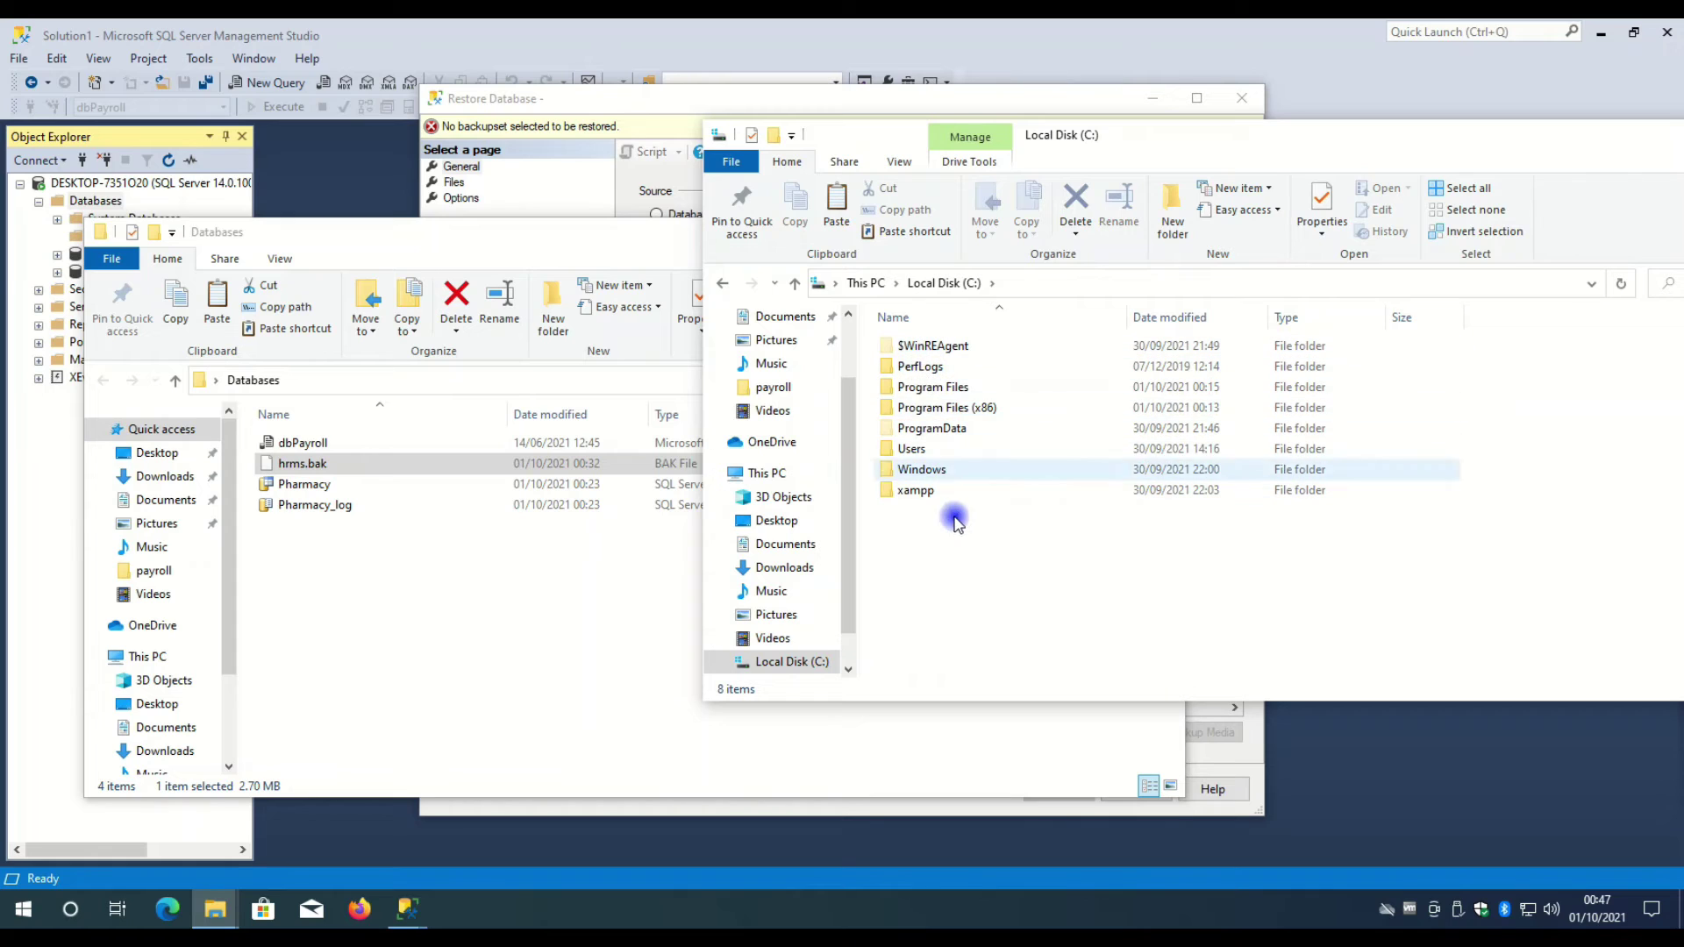
{"action": "left_click", "coordinate": [912, 392]}
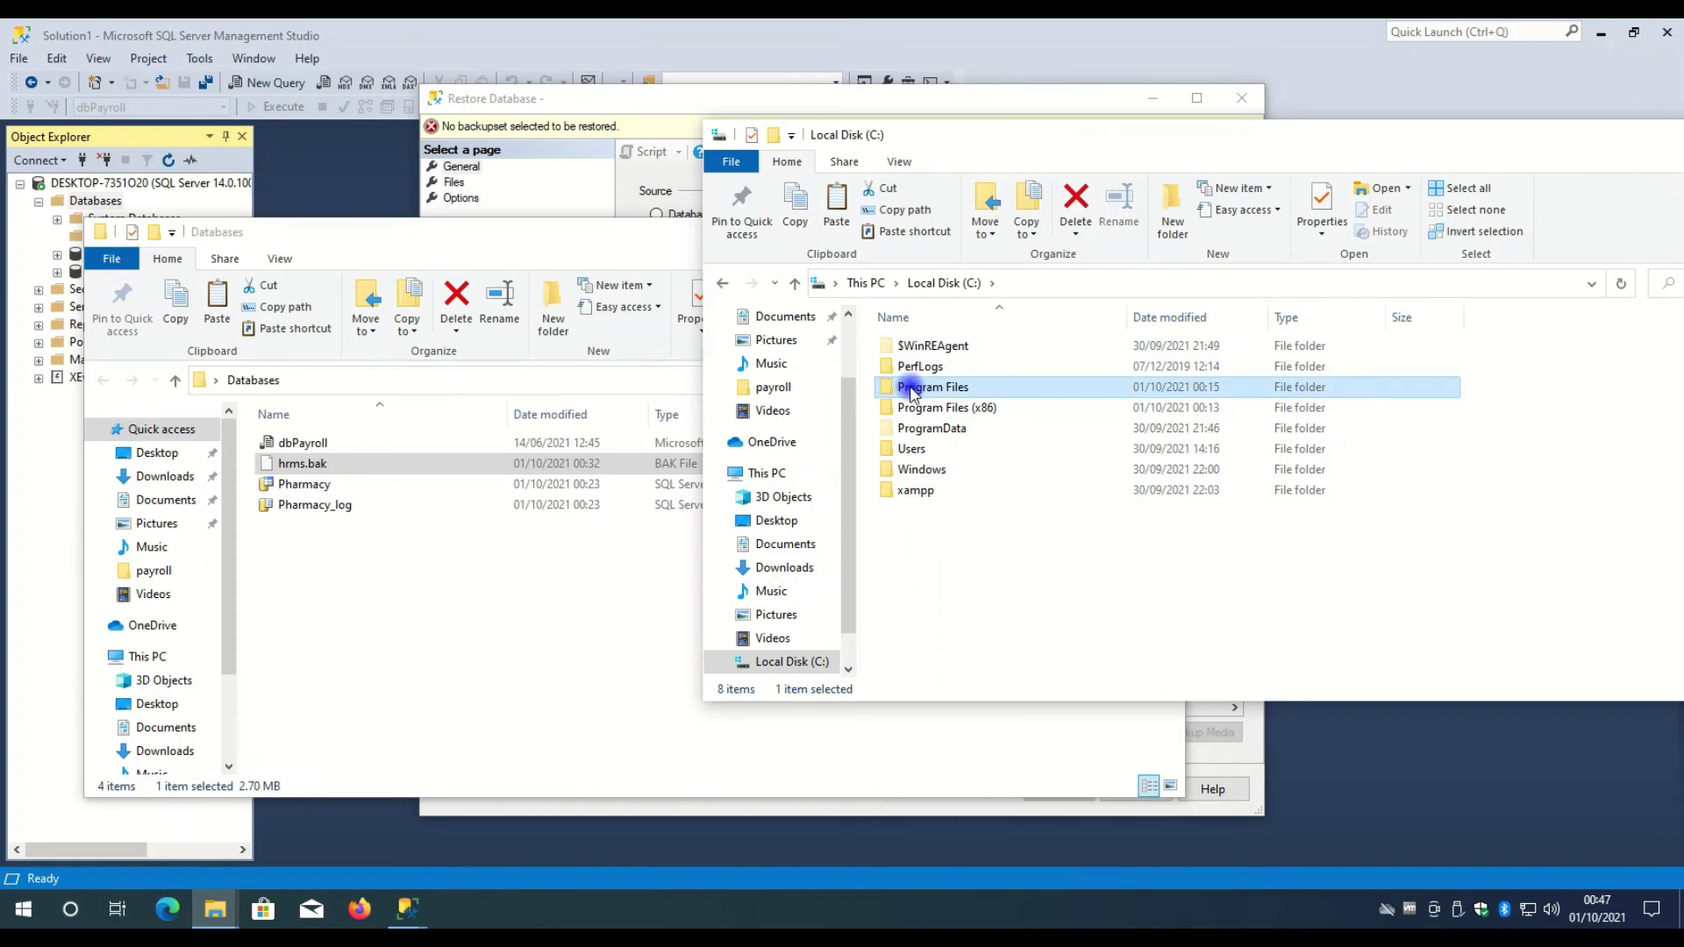
{"action": "double_click", "coordinate": [932, 387]}
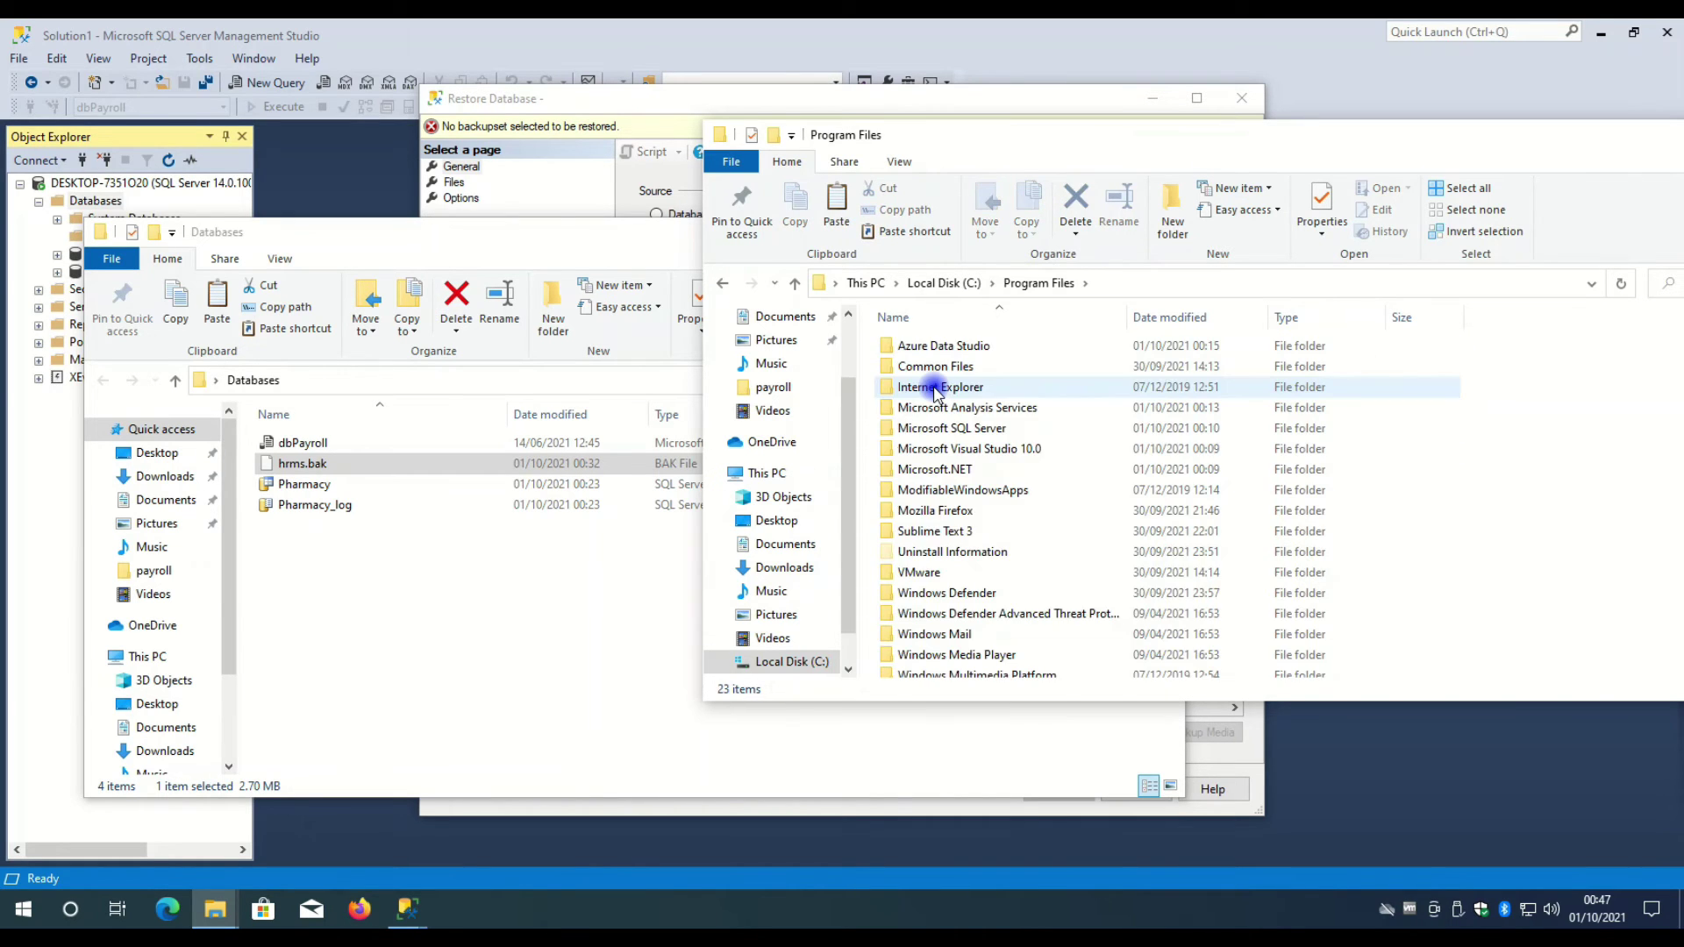
{"action": "scroll", "coordinate": [937, 392], "scroll_direction": "down", "scroll_amount": 3}
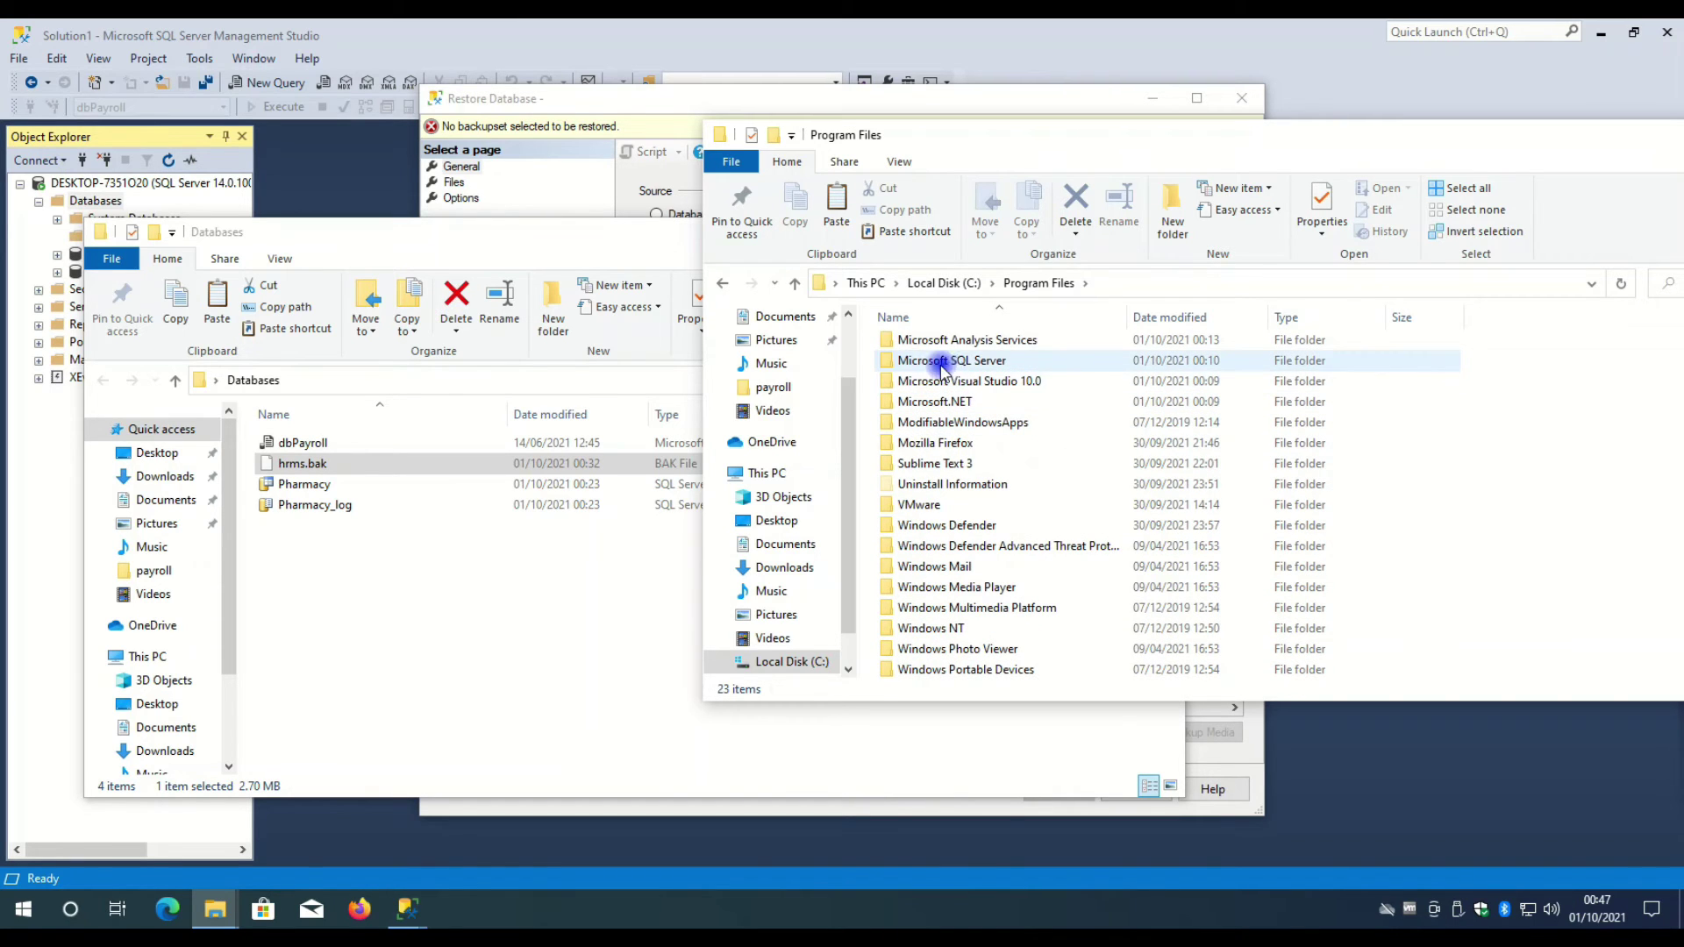
- Go into Microsoft SQL Server\MSSQL14.MSSQLSERVER\MSSQL\Backup, granting folder access
{"action": "left_click", "coordinate": [941, 367]}
{"action": "scroll", "coordinate": [956, 394], "scroll_direction": "up", "scroll_amount": 1}
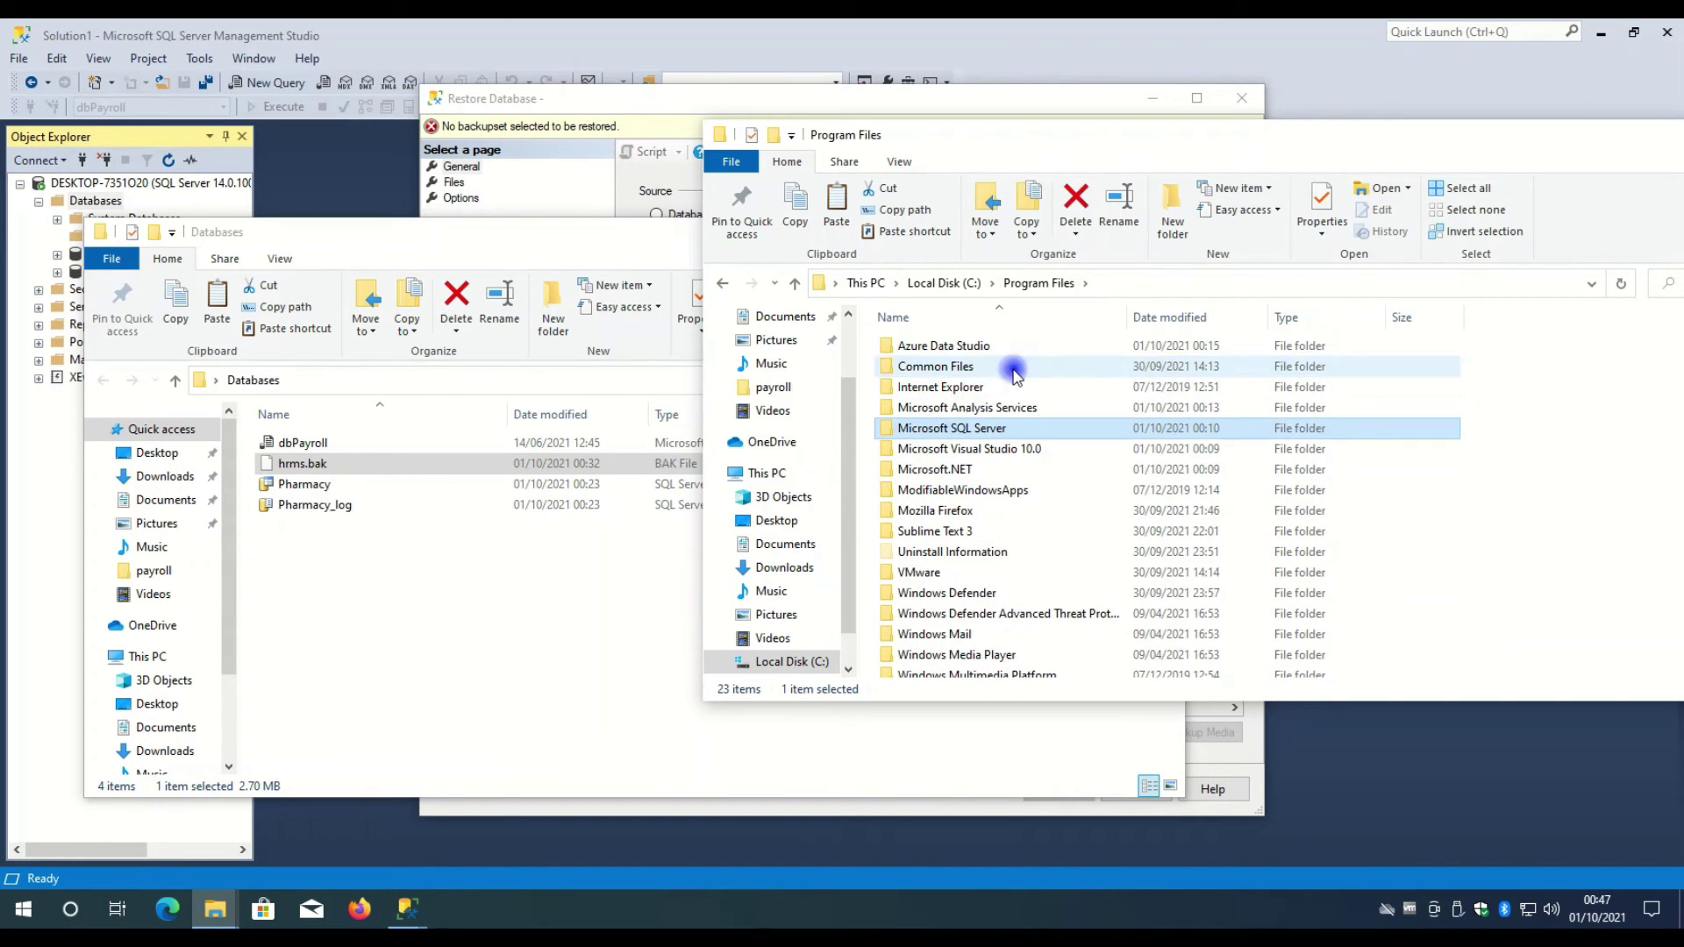
{"action": "double_click", "coordinate": [959, 430]}
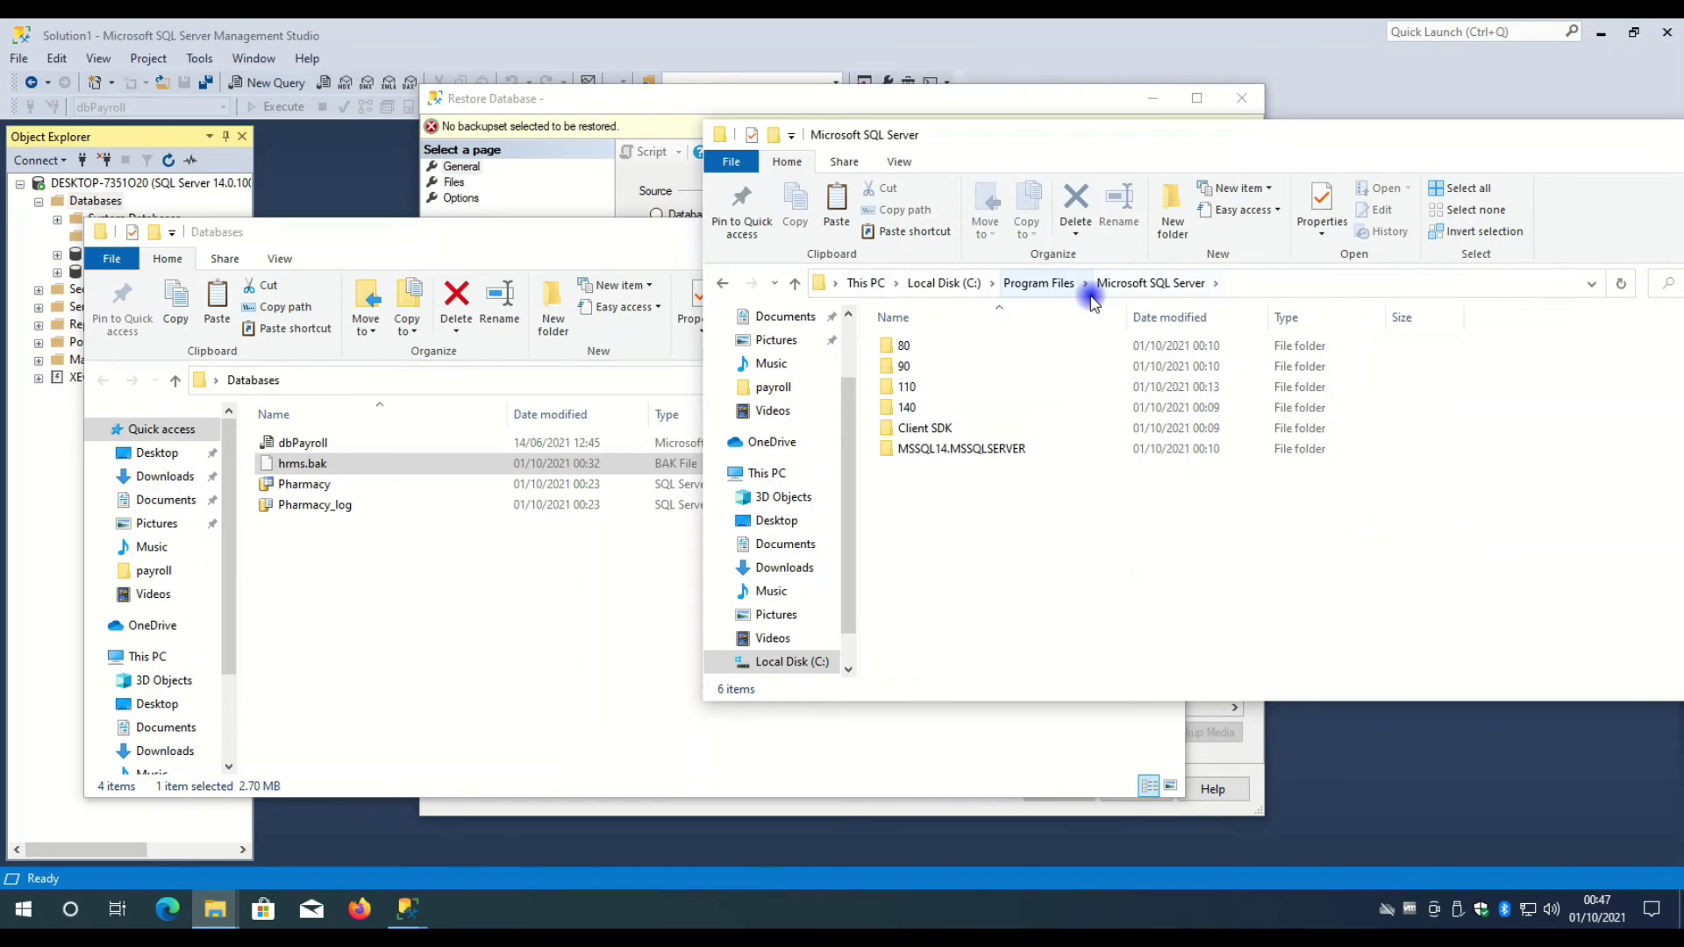
{"action": "left_click", "coordinate": [988, 450]}
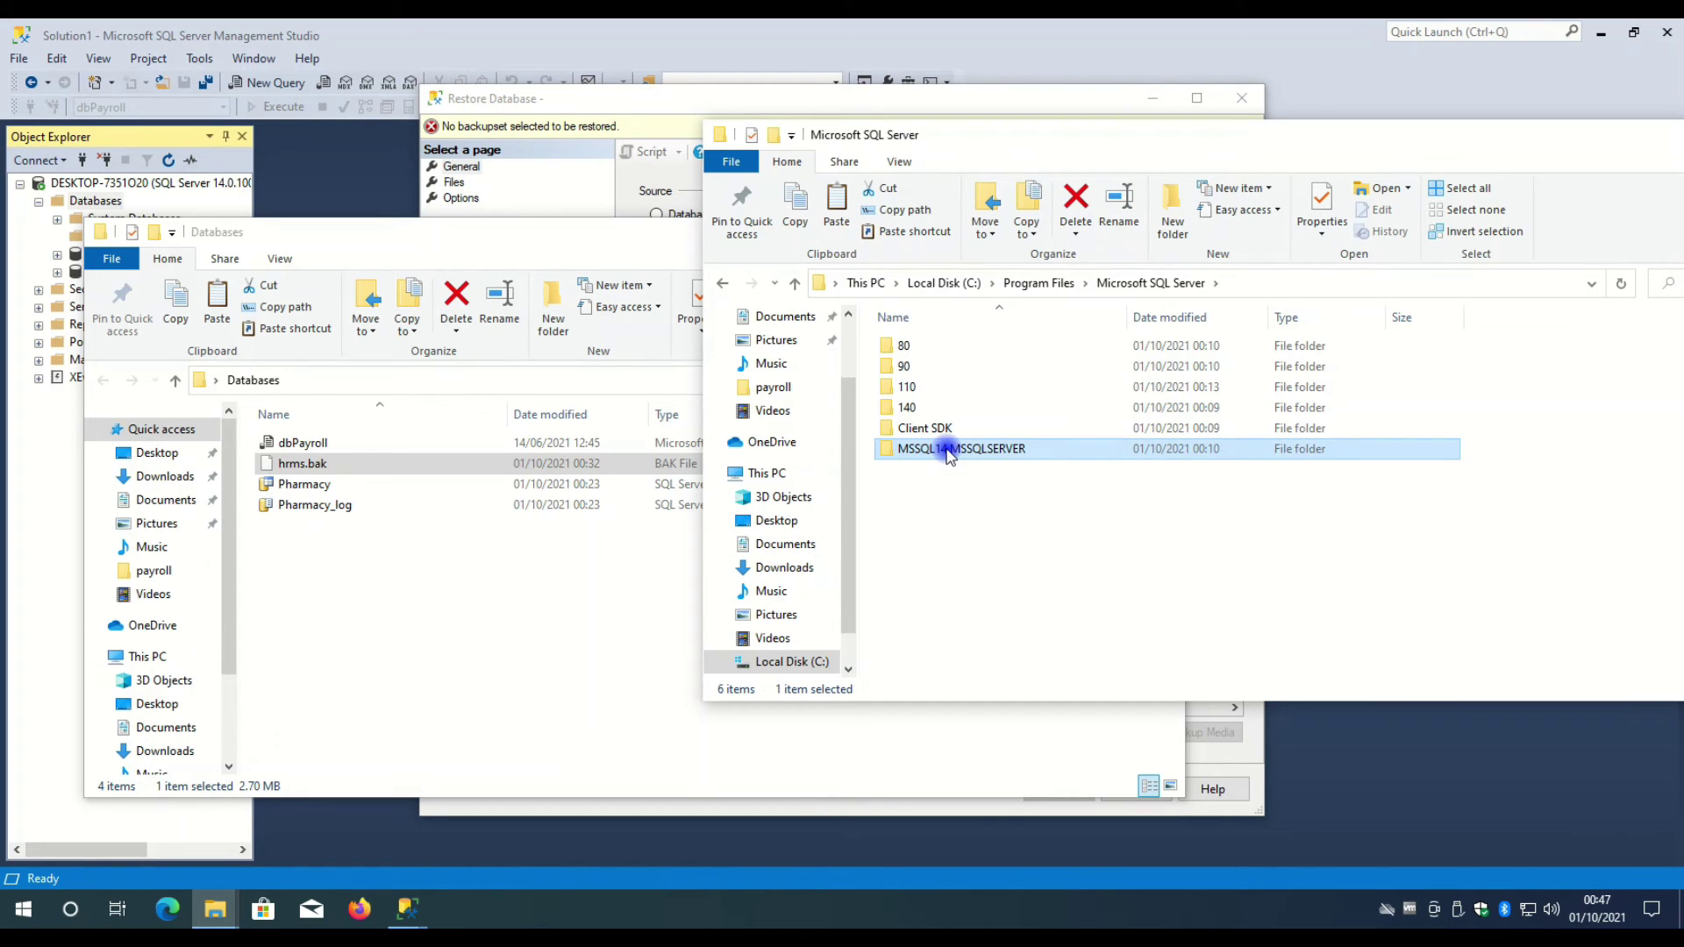
{"action": "double_click", "coordinate": [950, 449]}
{"action": "left_click", "coordinate": [917, 351]}
{"action": "double_click", "coordinate": [917, 349]}
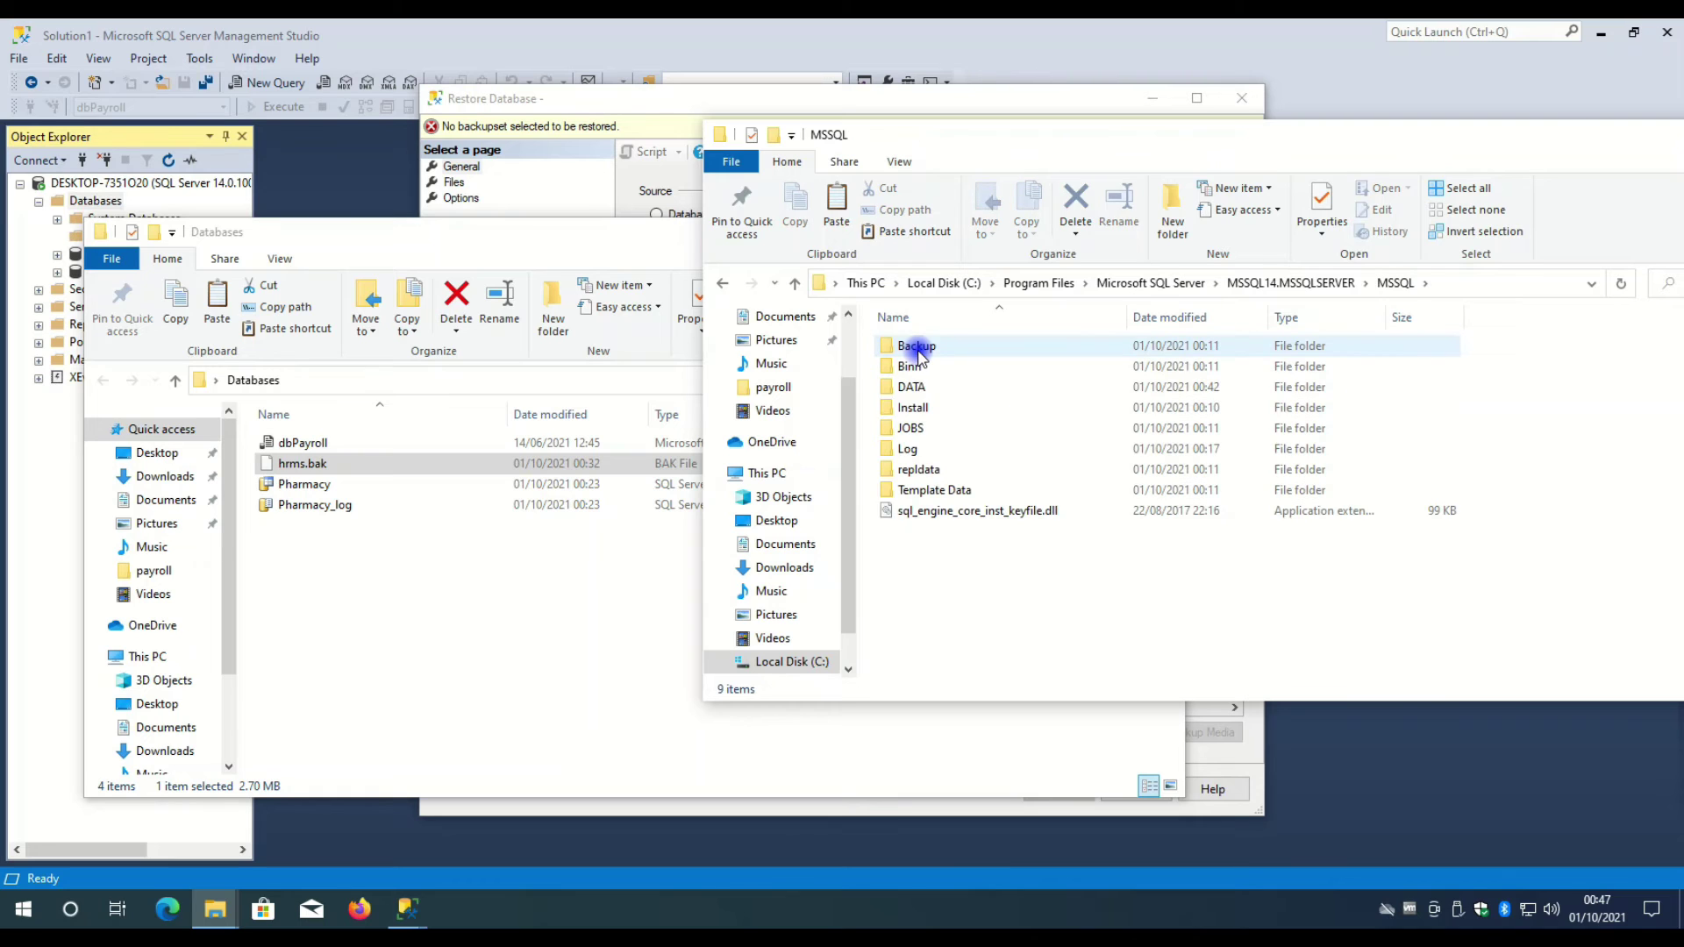
{"action": "double_click", "coordinate": [917, 348]}
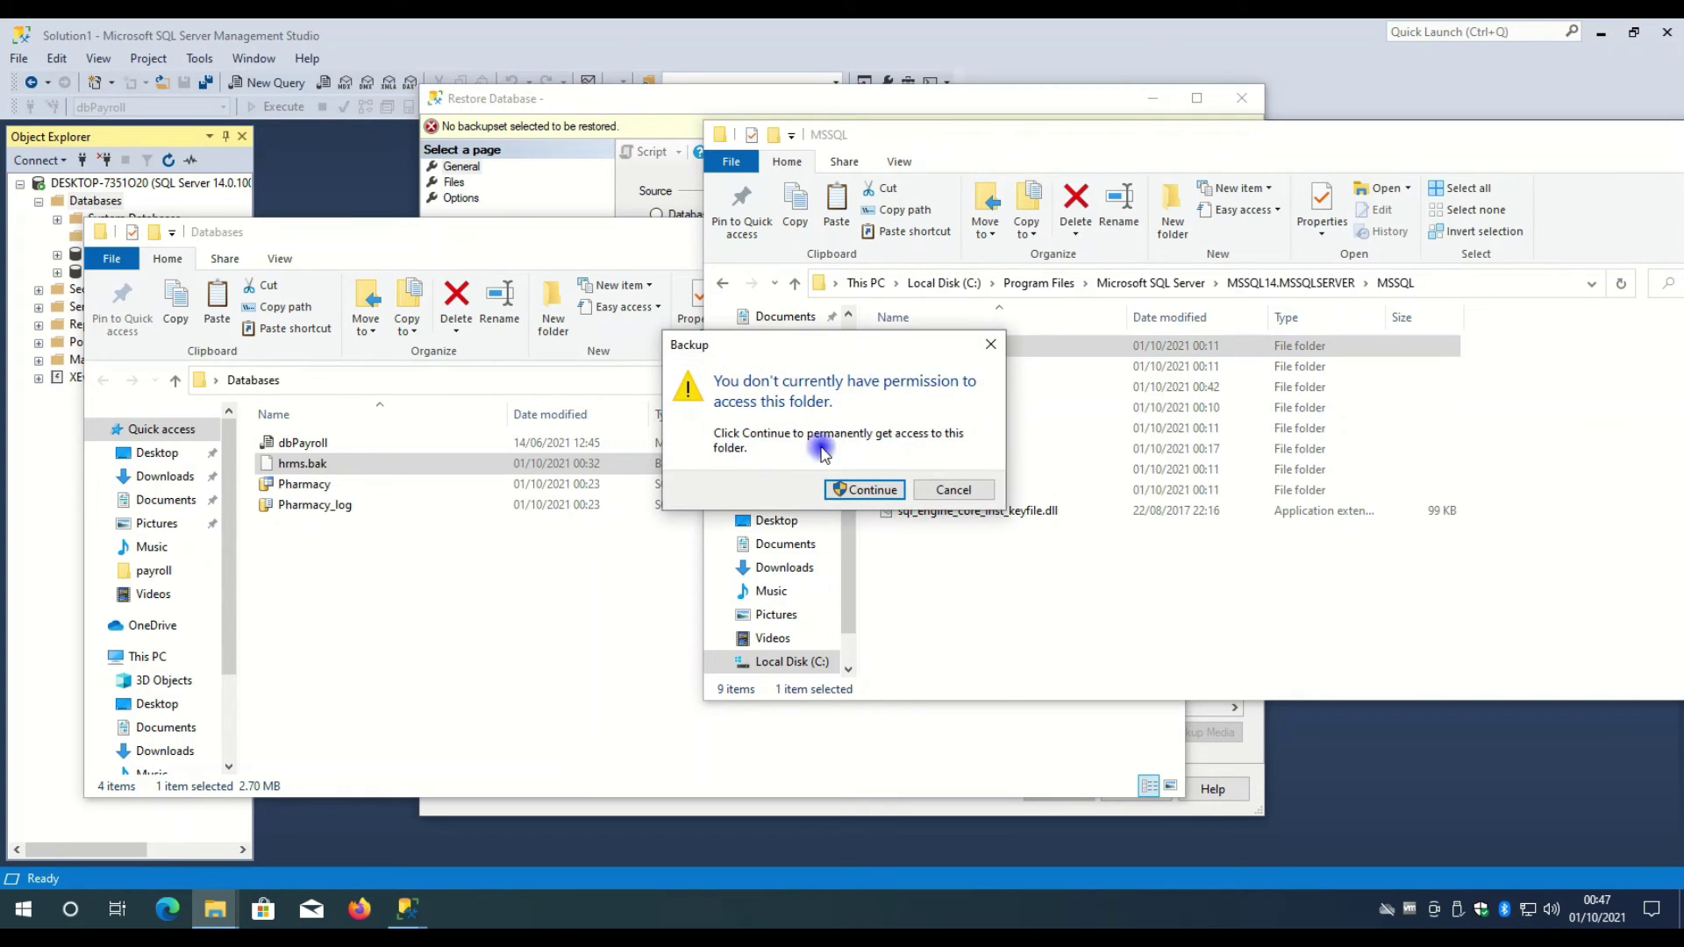
{"action": "left_click", "coordinate": [867, 489]}
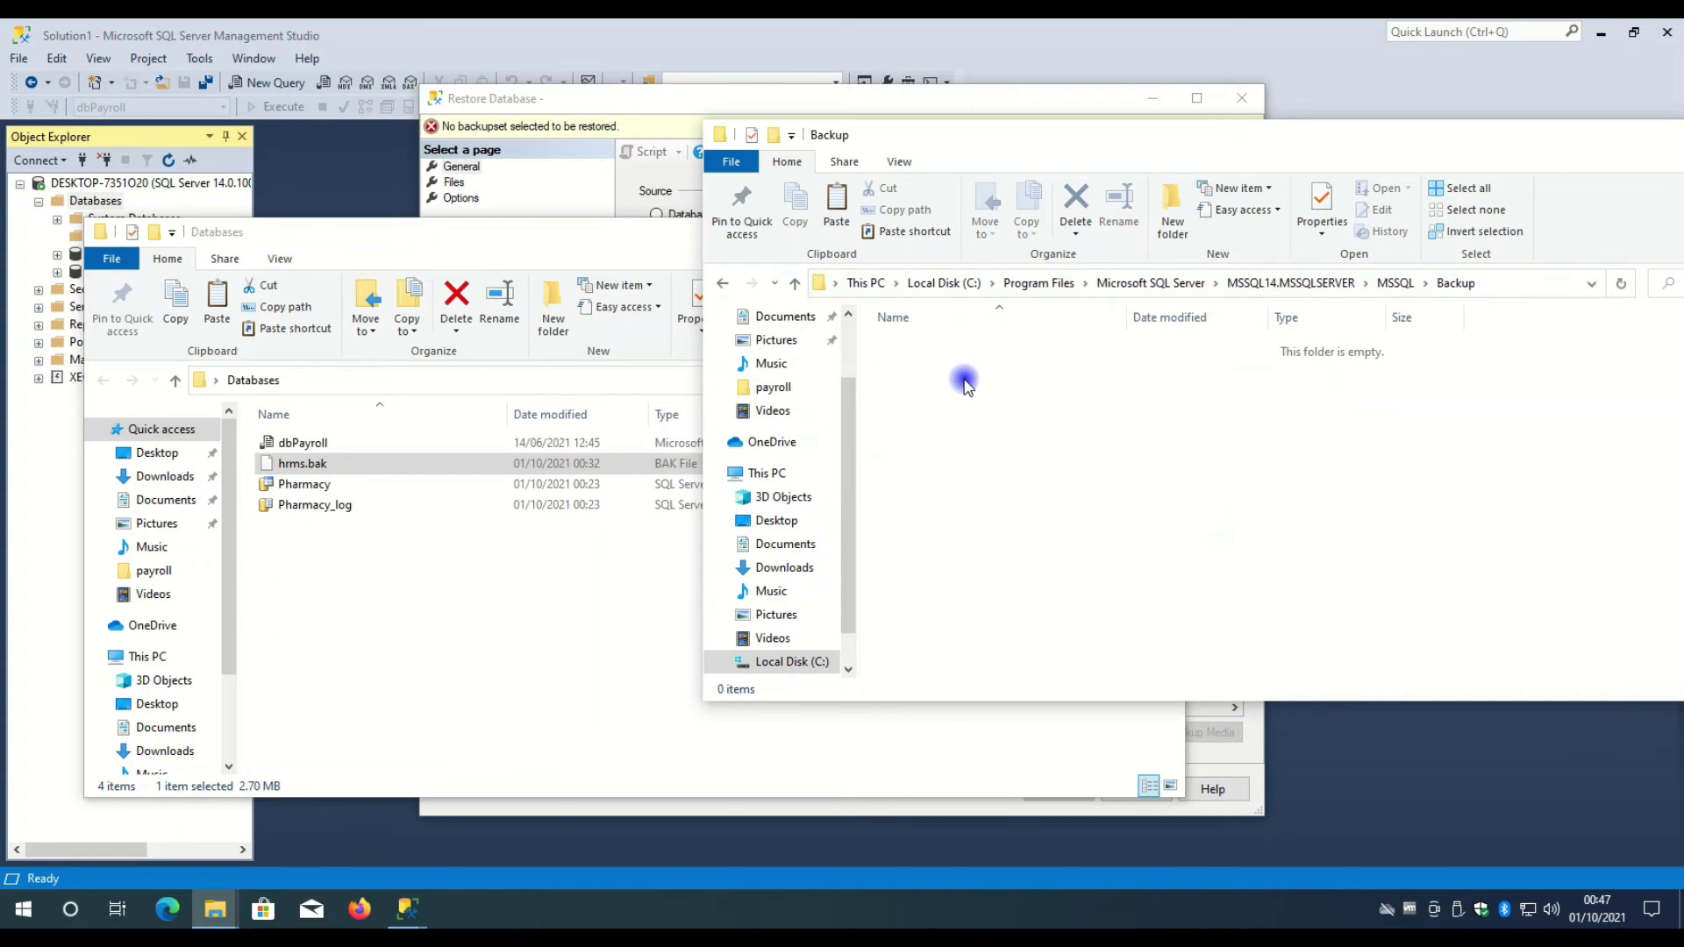
- Paste hrms.bak into the Backup folder
{"action": "right_click", "coordinate": [1000, 389]}
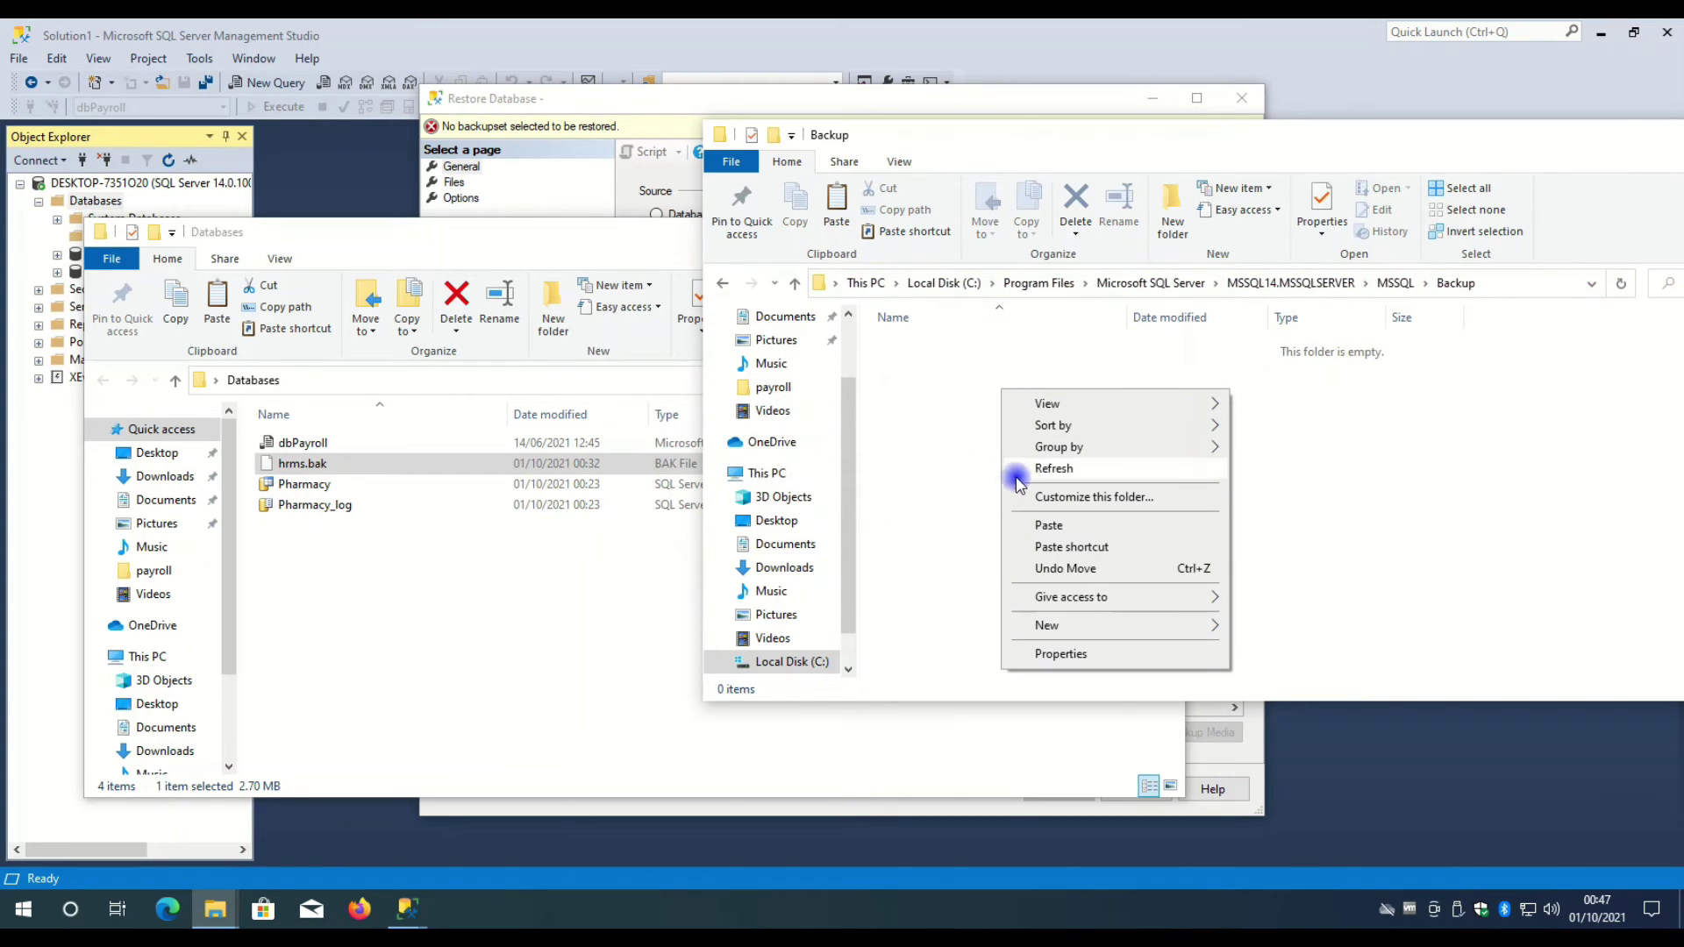
{"action": "key", "text": "ctrl+v"}
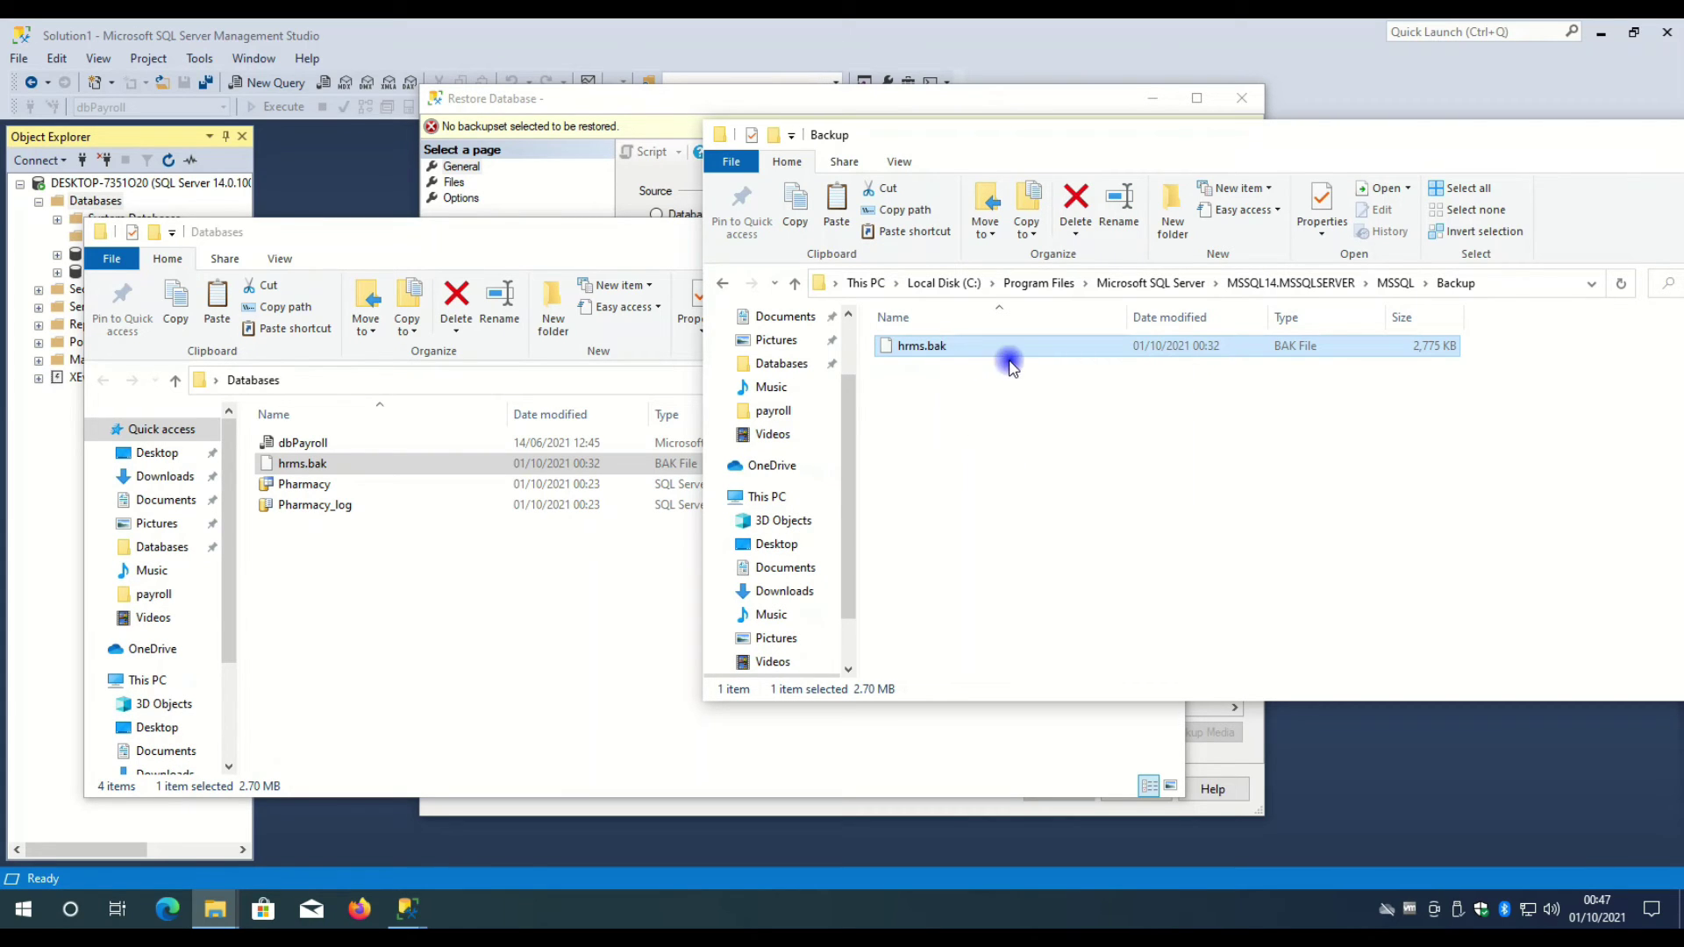
{"action": "left_click", "coordinate": [600, 561]}
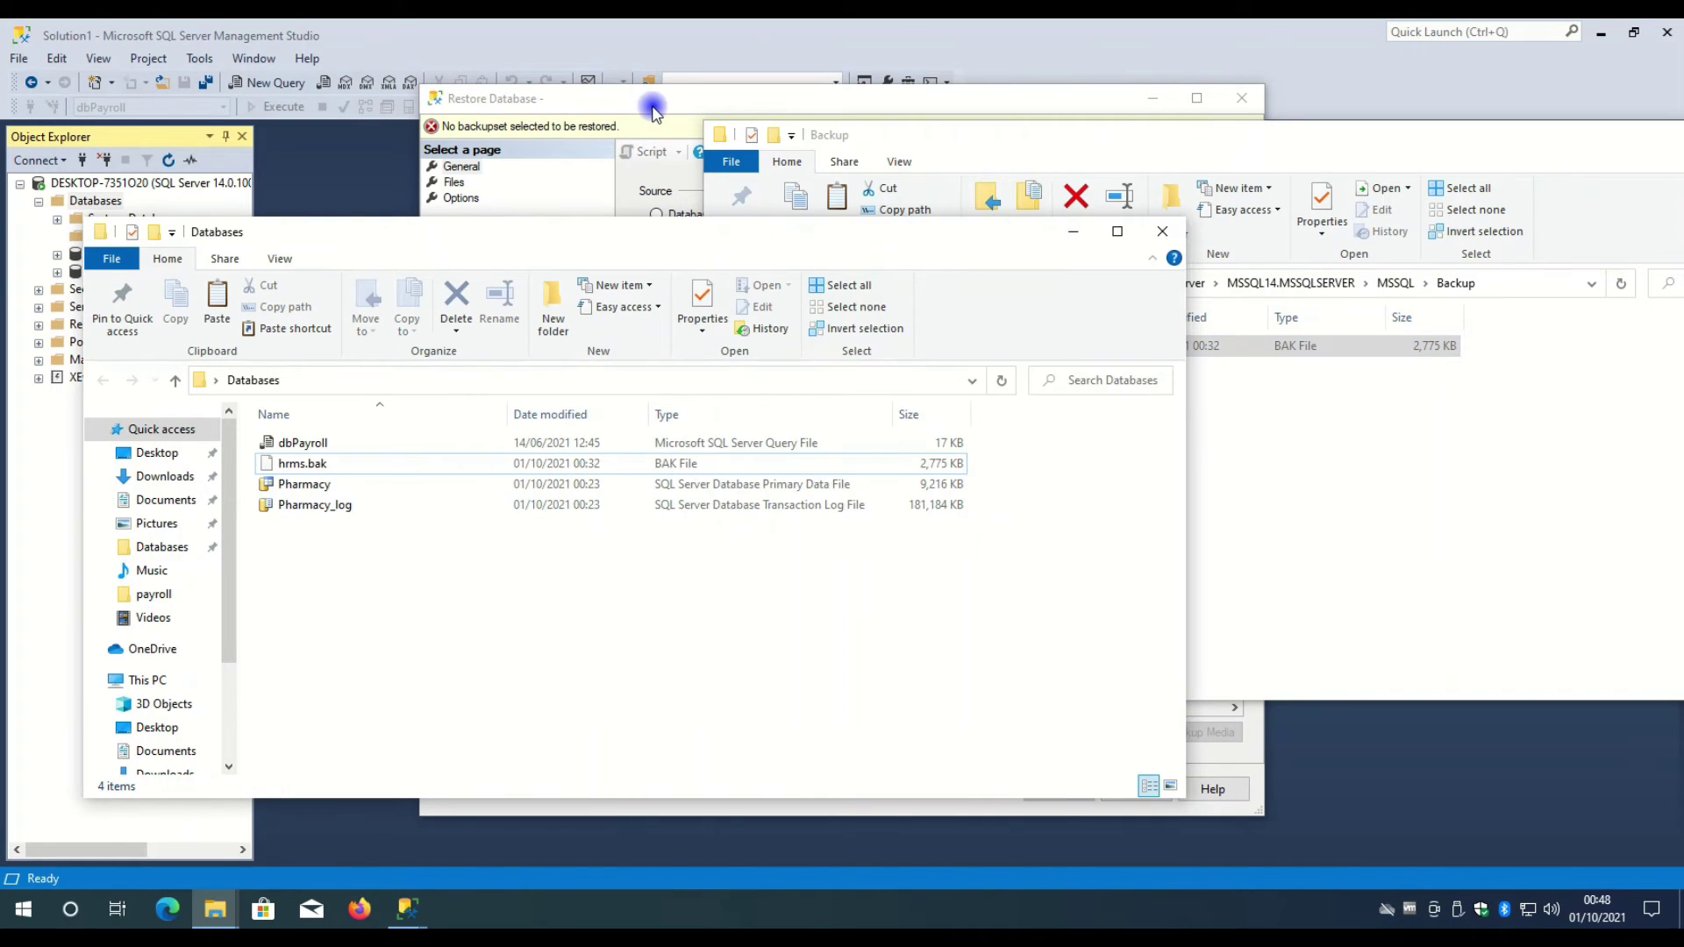
- In Restore Database, pick a device source and add hrms.bak as the backup file
{"action": "left_click", "coordinate": [654, 110]}
{"action": "left_click", "coordinate": [1065, 281]}
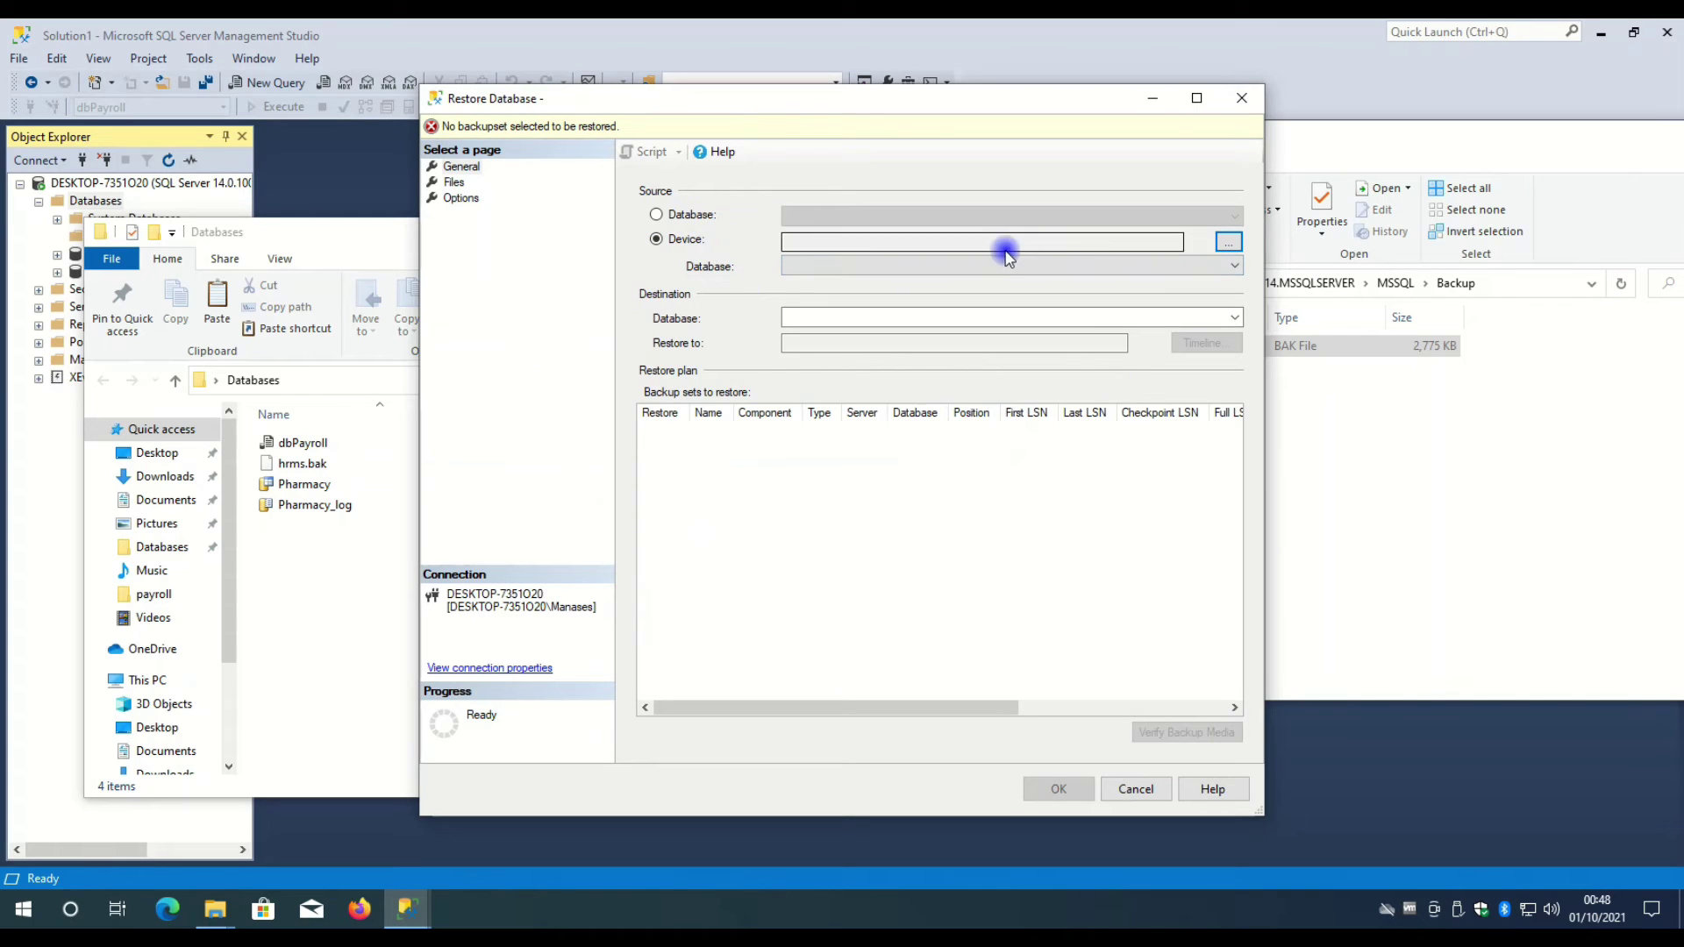
{"action": "left_click", "coordinate": [1228, 243]}
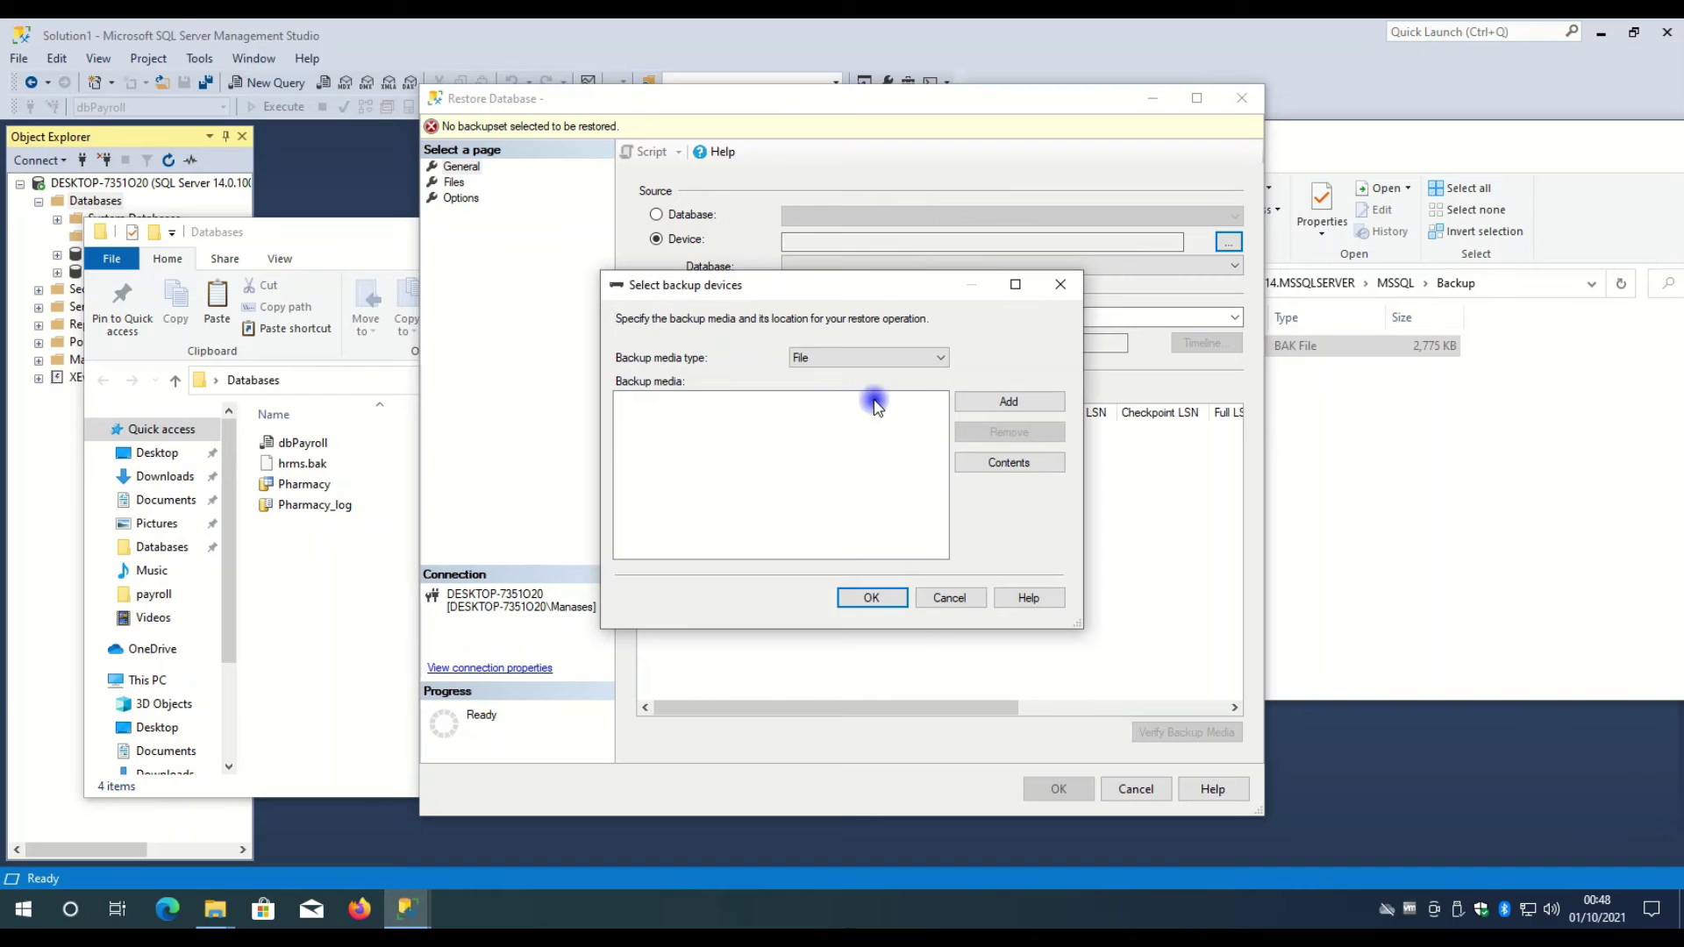
{"action": "left_click", "coordinate": [983, 406]}
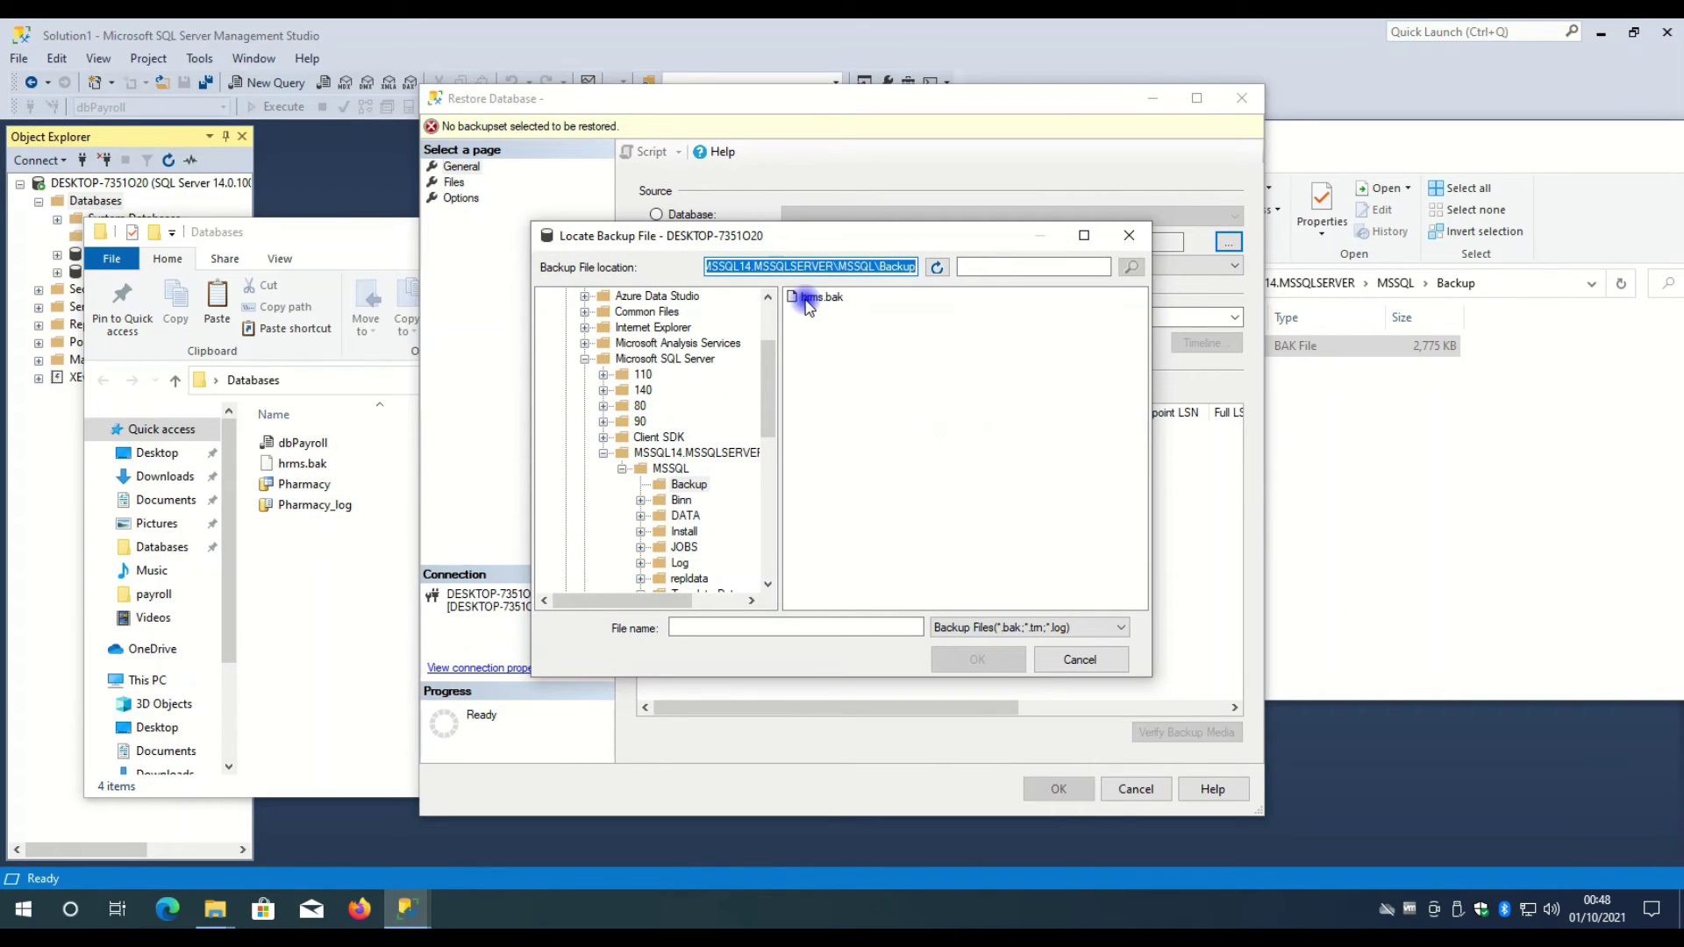
{"action": "left_click", "coordinate": [836, 302]}
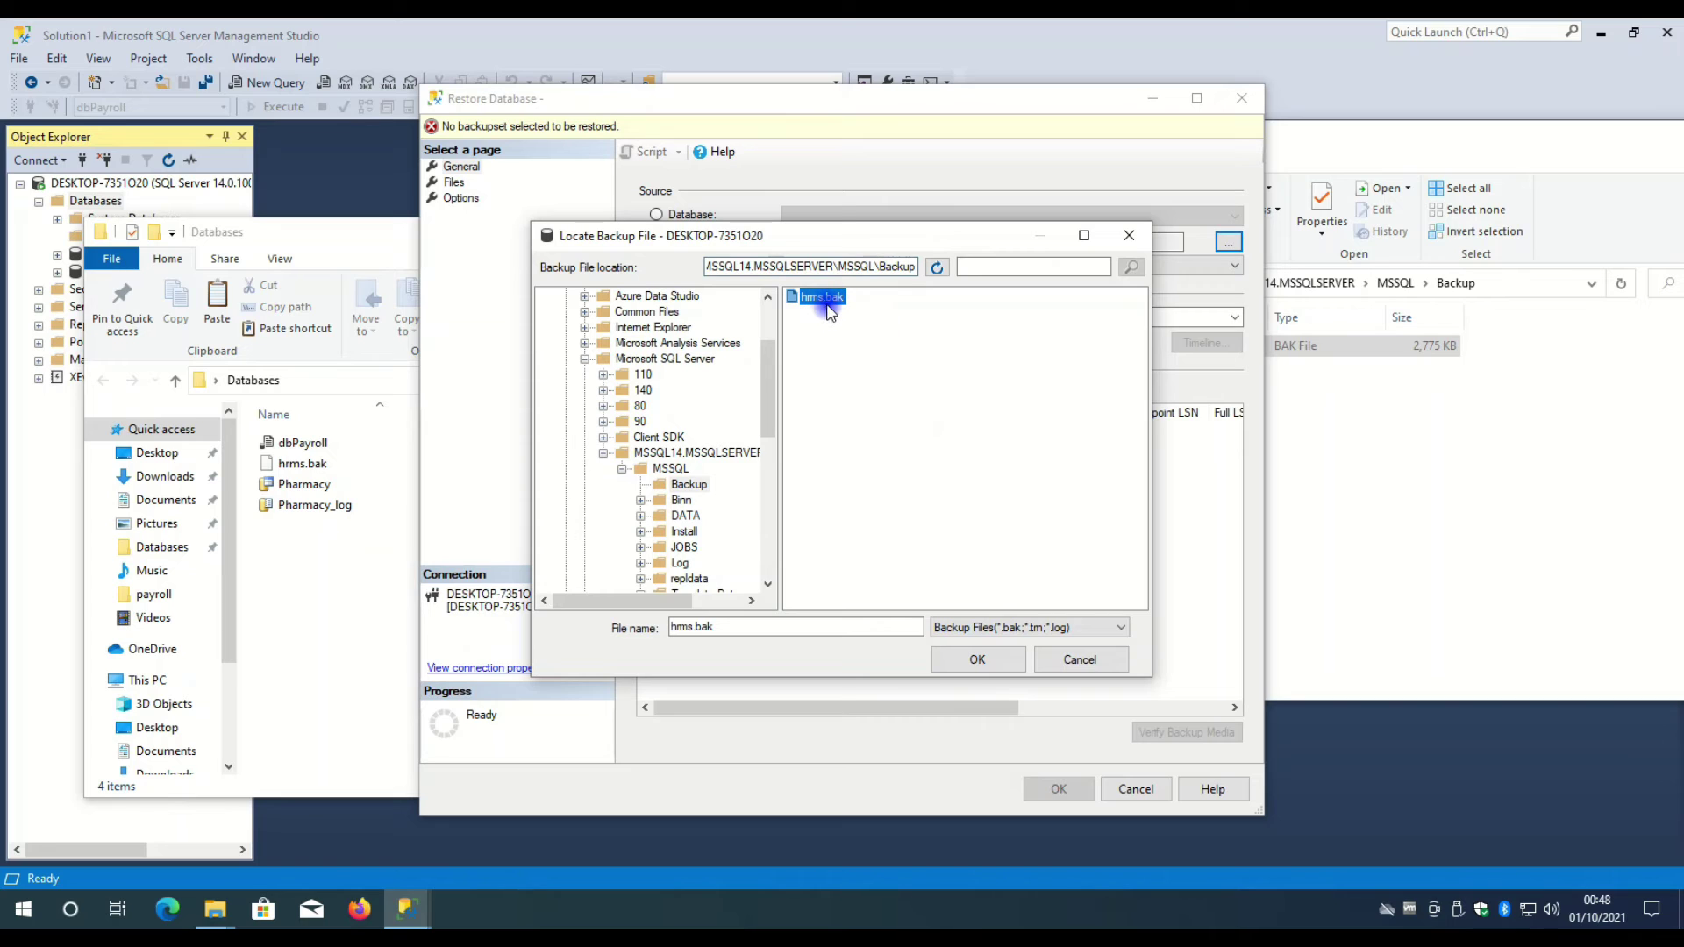
- Check the MSSQL\Backup path against Explorer, reselect hrms.bak and accept it as the restore device
{"action": "left_click", "coordinate": [746, 266]}
{"action": "left_click", "coordinate": [745, 265]}
{"action": "left_click_drag", "start_coordinate": [750, 264], "coordinate": [957, 266]}
{"action": "left_click", "coordinate": [827, 269]}
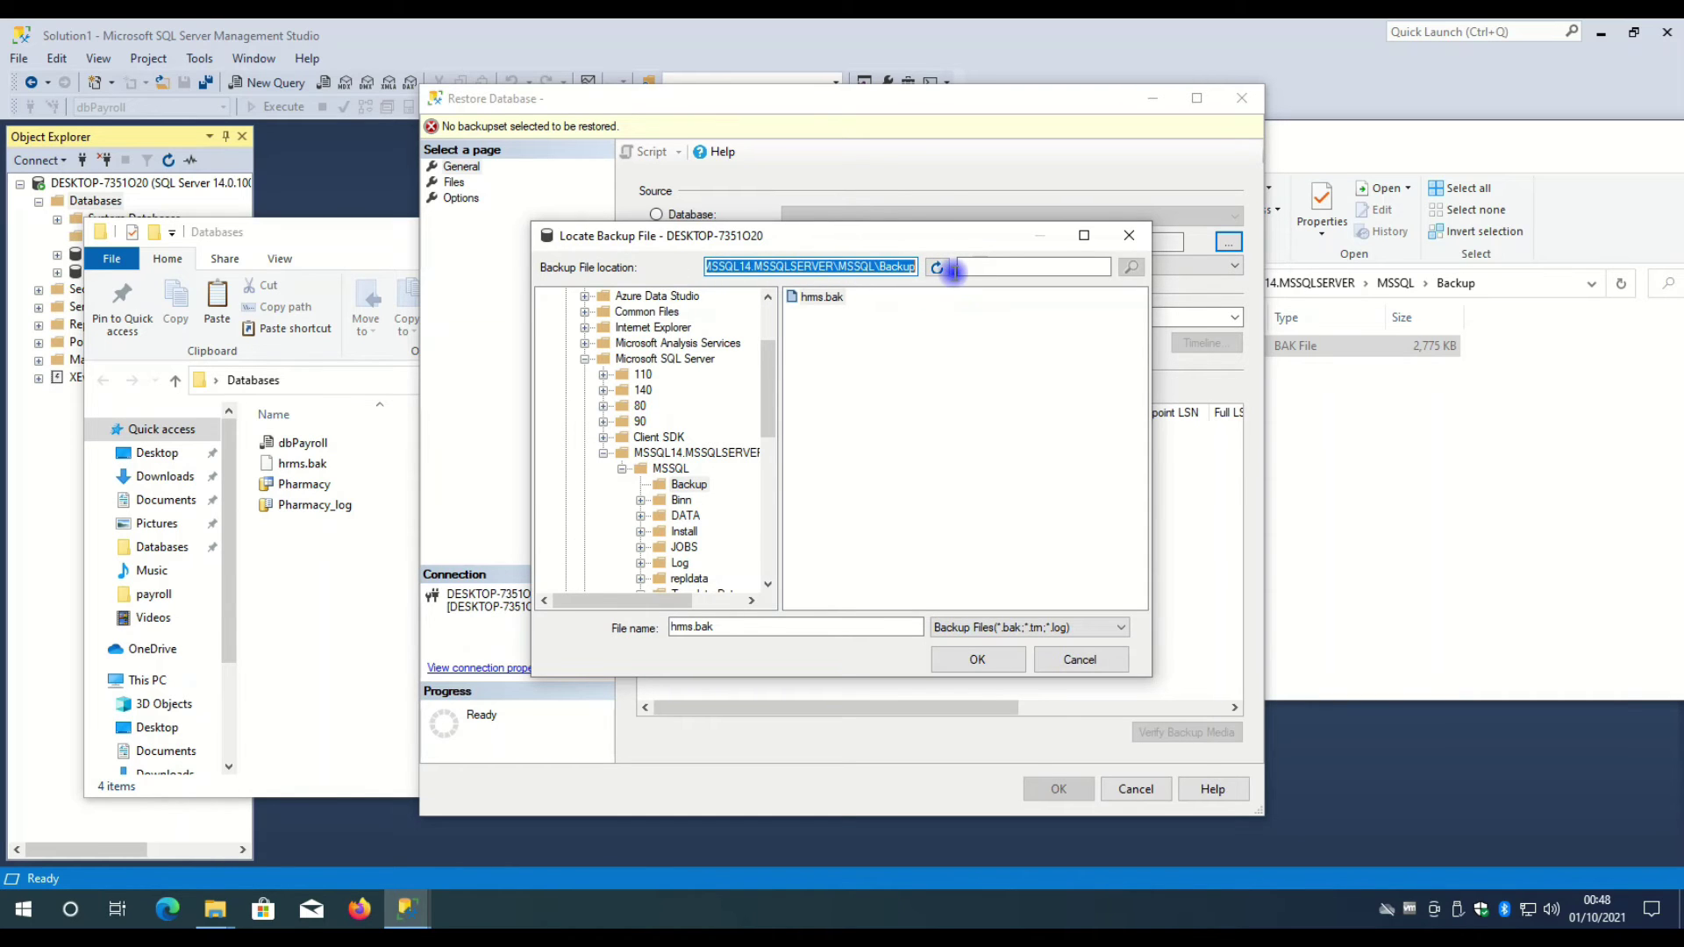
{"action": "left_click", "coordinate": [1371, 402]}
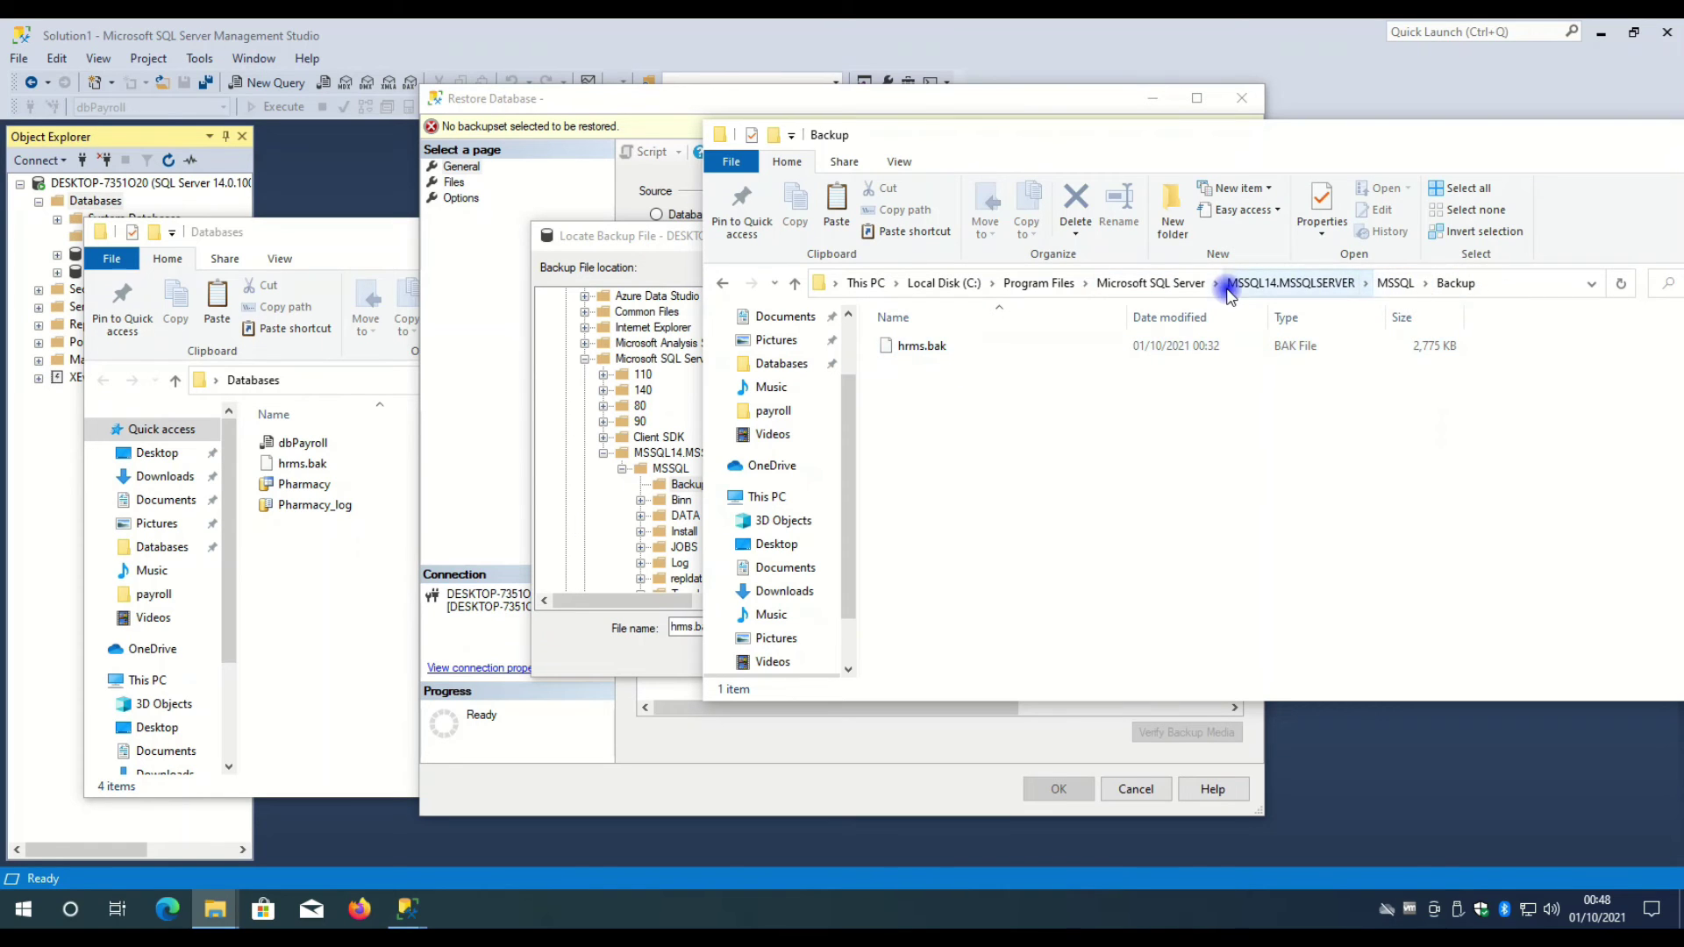
{"action": "left_click", "coordinate": [658, 236]}
{"action": "left_click", "coordinate": [822, 297]}
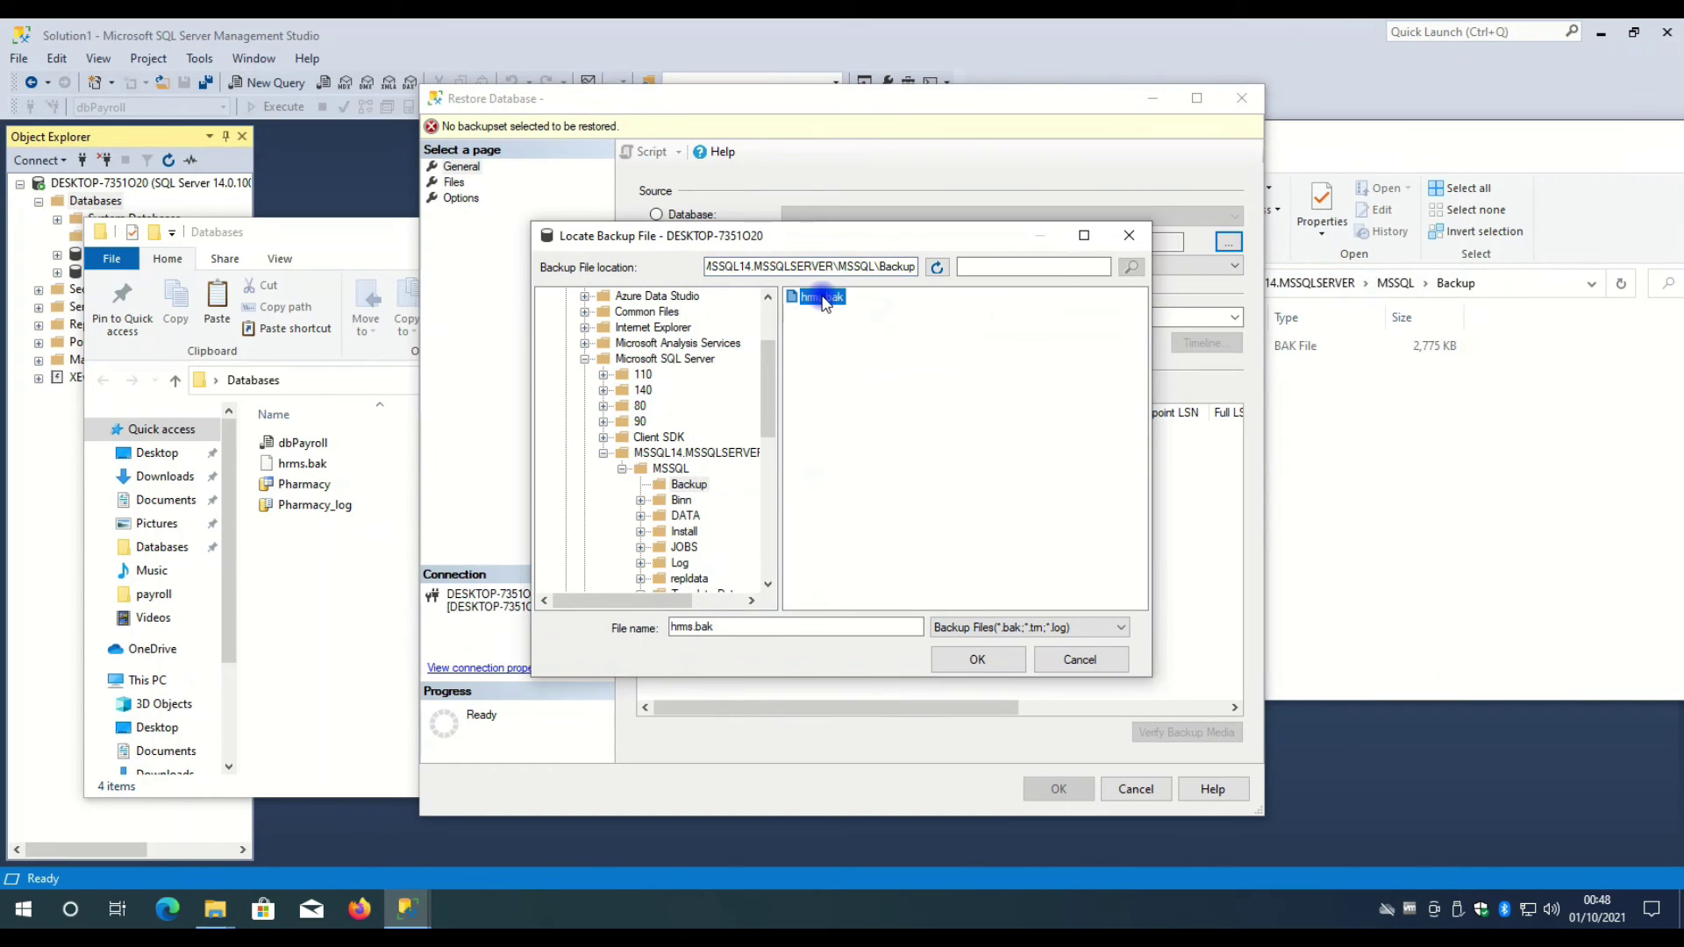
{"action": "left_click", "coordinate": [976, 662]}
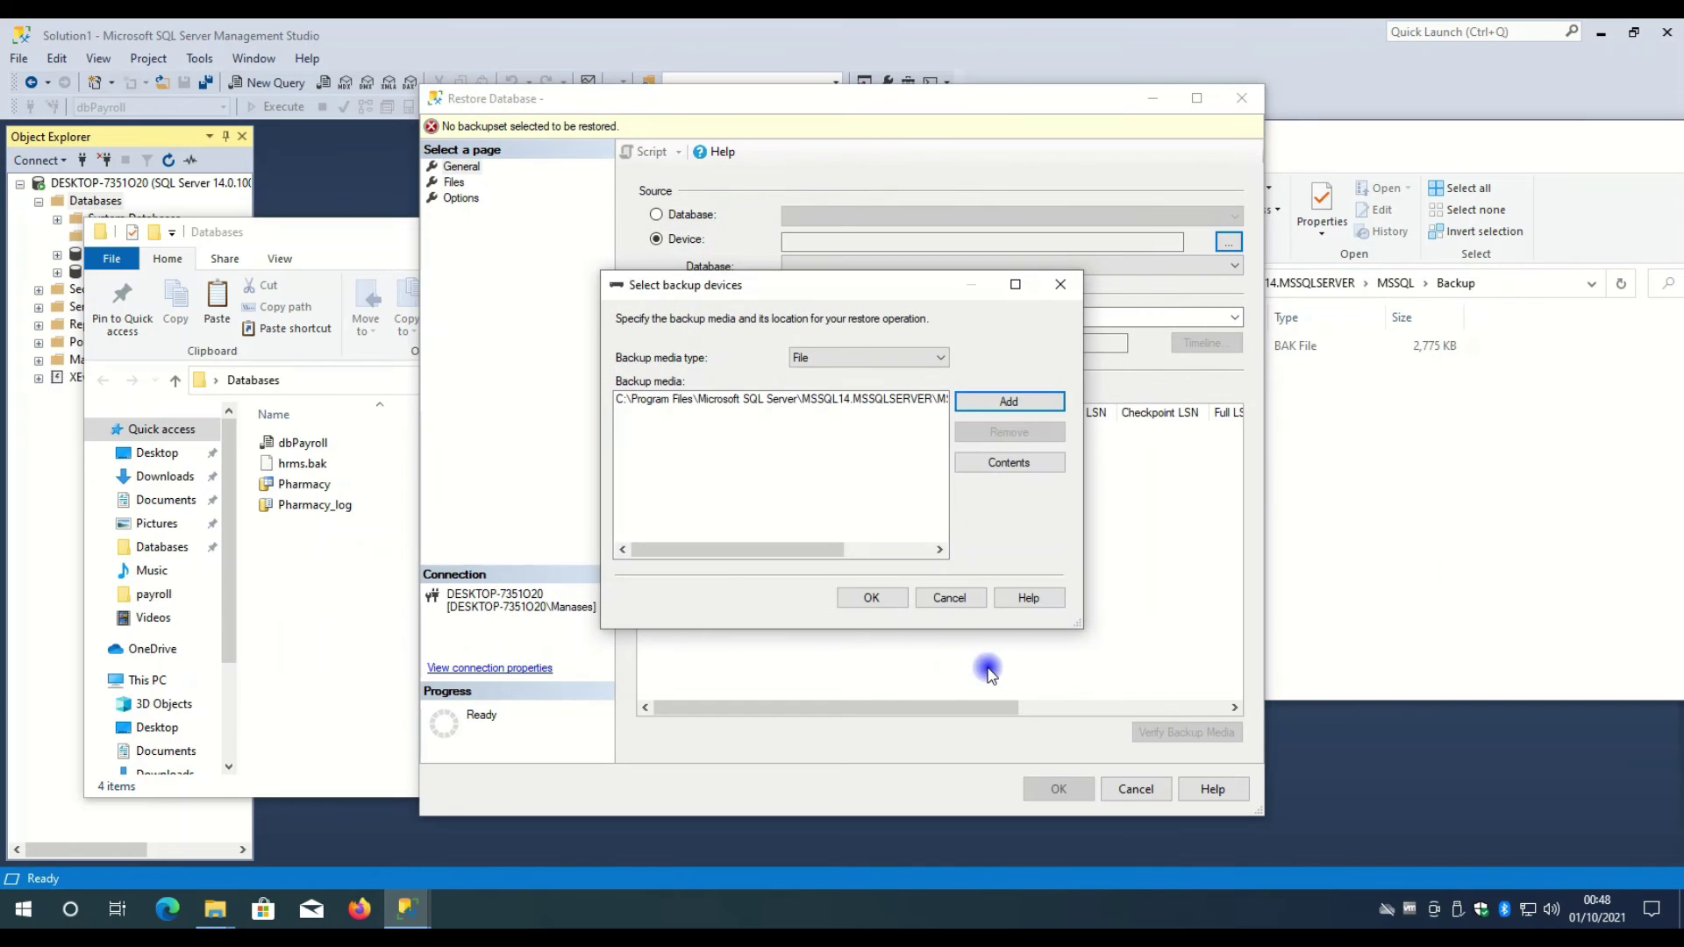
{"action": "left_click_drag", "start_coordinate": [834, 549], "coordinate": [793, 590]}
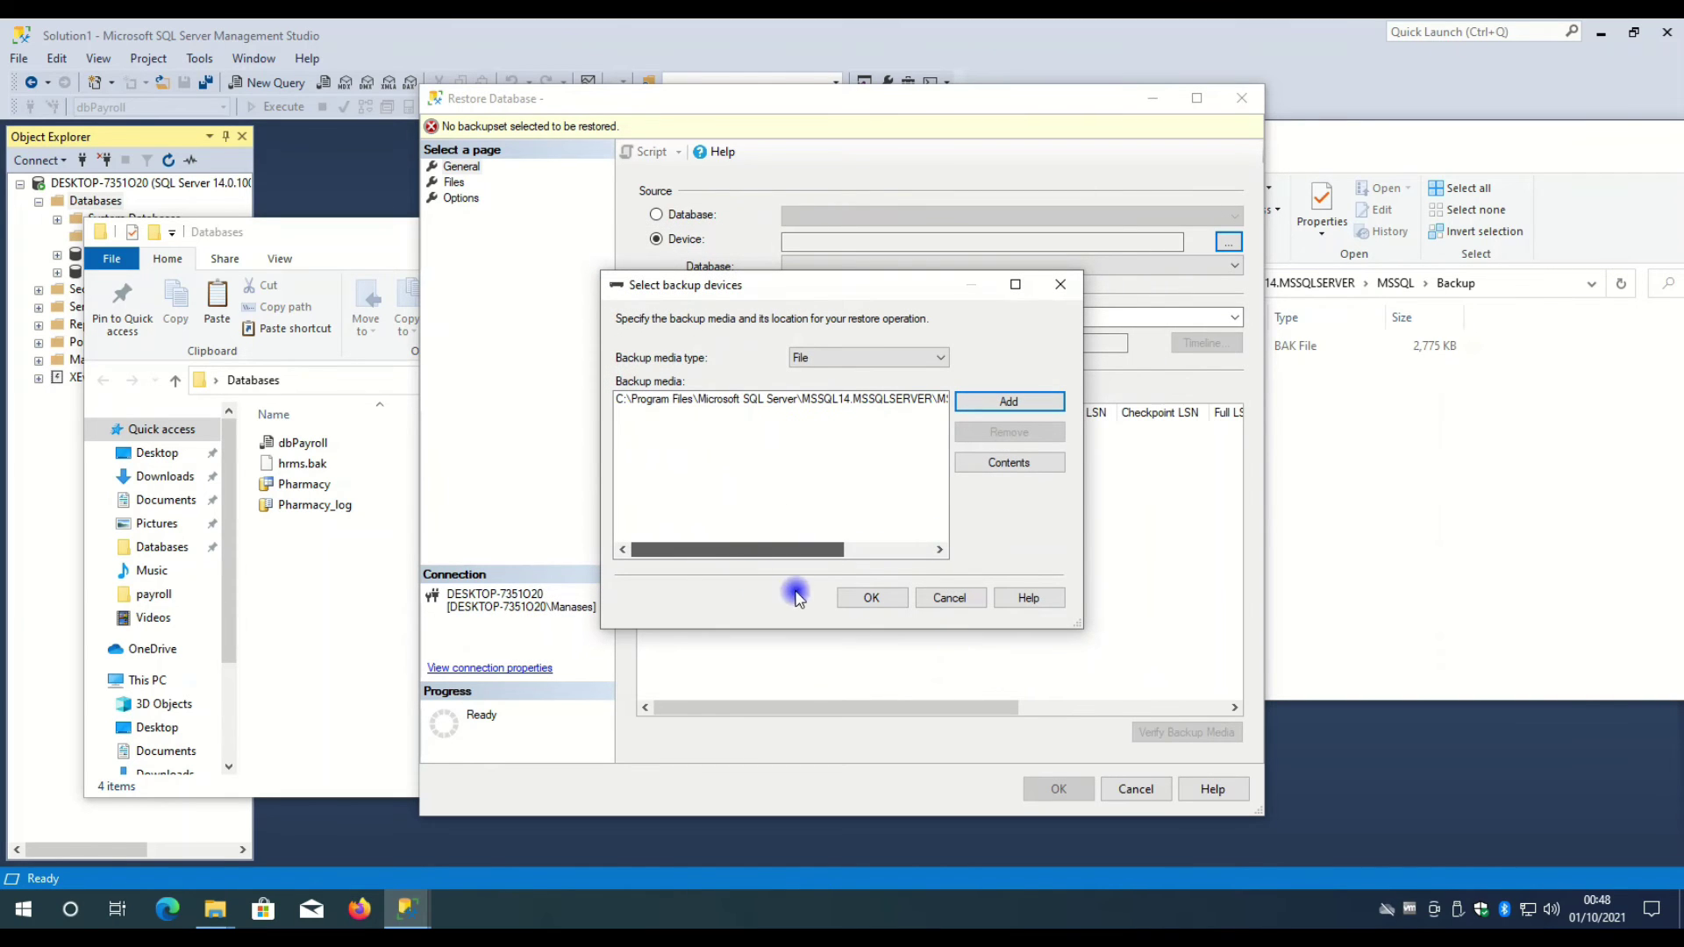
{"action": "left_click", "coordinate": [871, 598]}
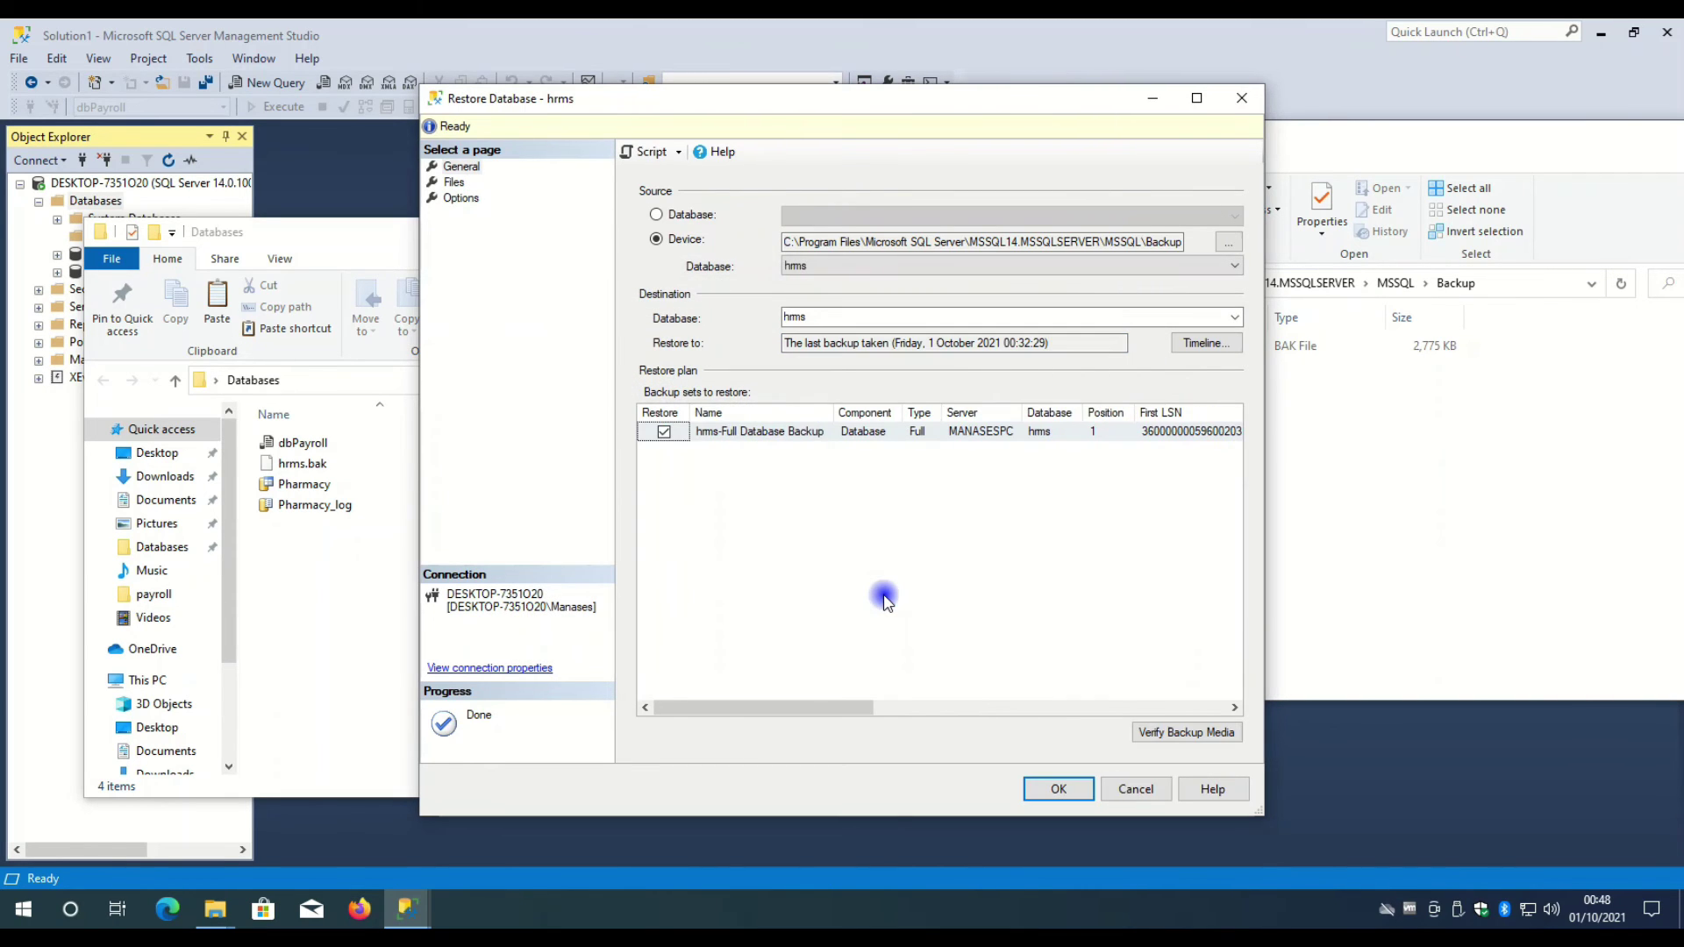
- Run the hrms restore and close the 'restored successfully' message
{"action": "mouse_move", "coordinate": [858, 707]}
{"action": "left_mouse_down"}
{"action": "mouse_move", "coordinate": [1015, 706]}
{"action": "mouse_move", "coordinate": [1219, 669]}
{"action": "mouse_move", "coordinate": [1090, 703]}
{"action": "mouse_move", "coordinate": [834, 710]}
{"action": "left_mouse_up"}
{"action": "mouse_move", "coordinate": [849, 707]}
{"action": "left_mouse_down"}
{"action": "mouse_move", "coordinate": [1138, 683]}
{"action": "mouse_move", "coordinate": [1252, 695]}
{"action": "mouse_move", "coordinate": [887, 692]}
{"action": "mouse_move", "coordinate": [853, 709]}
{"action": "left_mouse_up"}
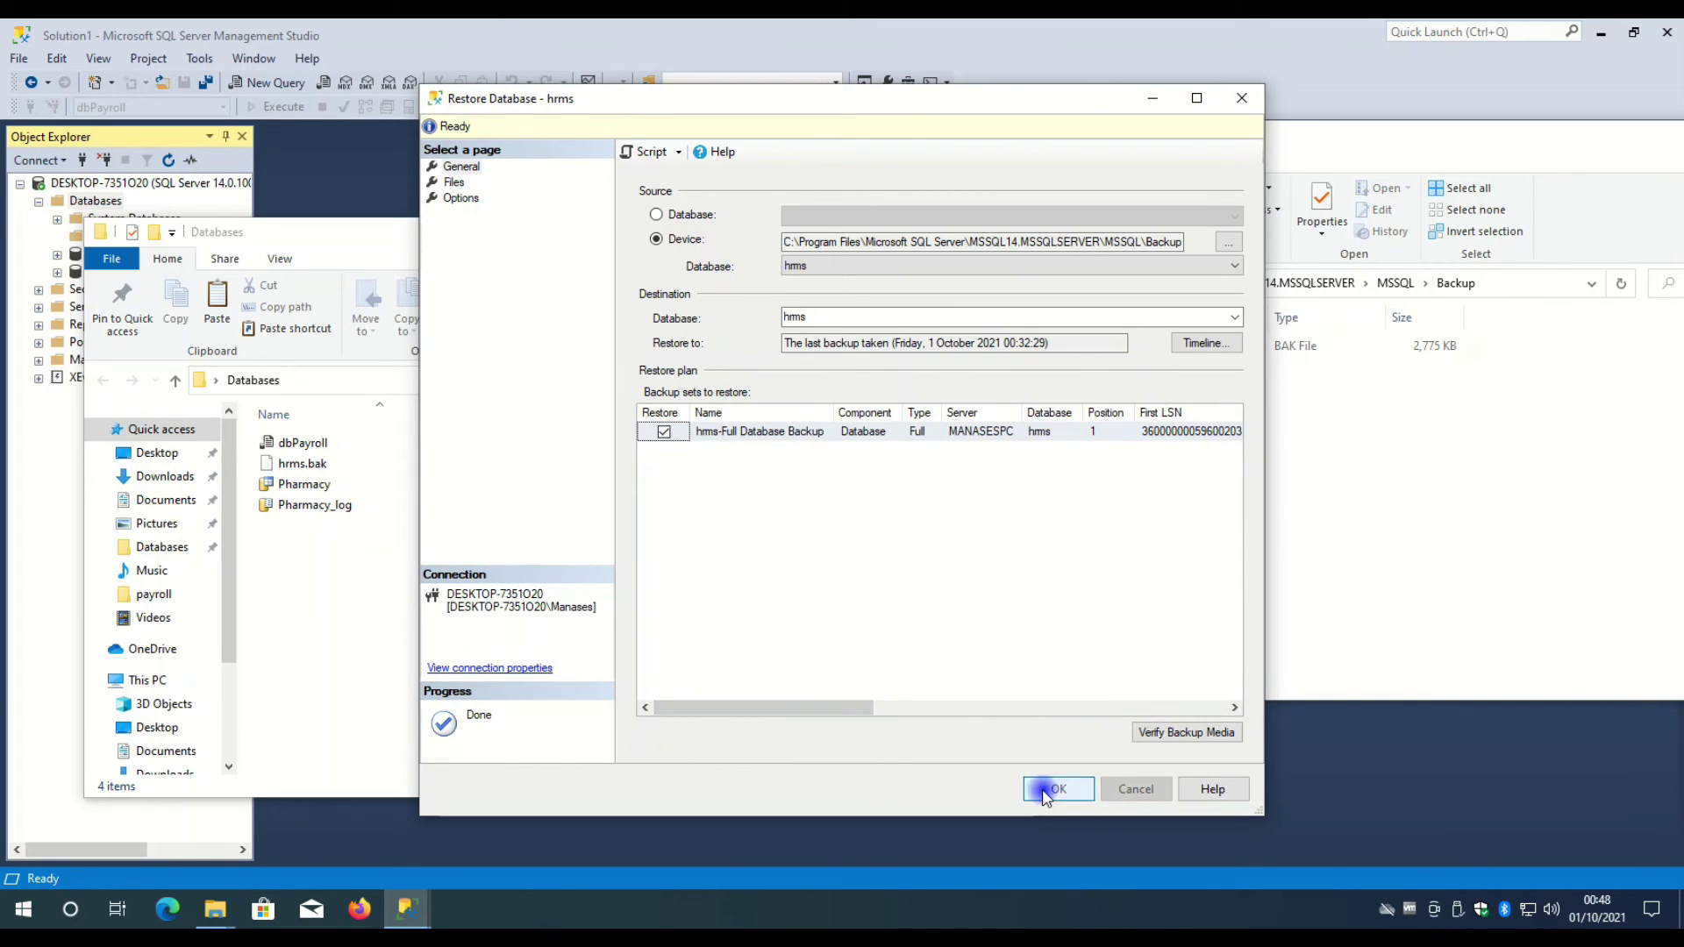
{"action": "left_click", "coordinate": [1045, 789]}
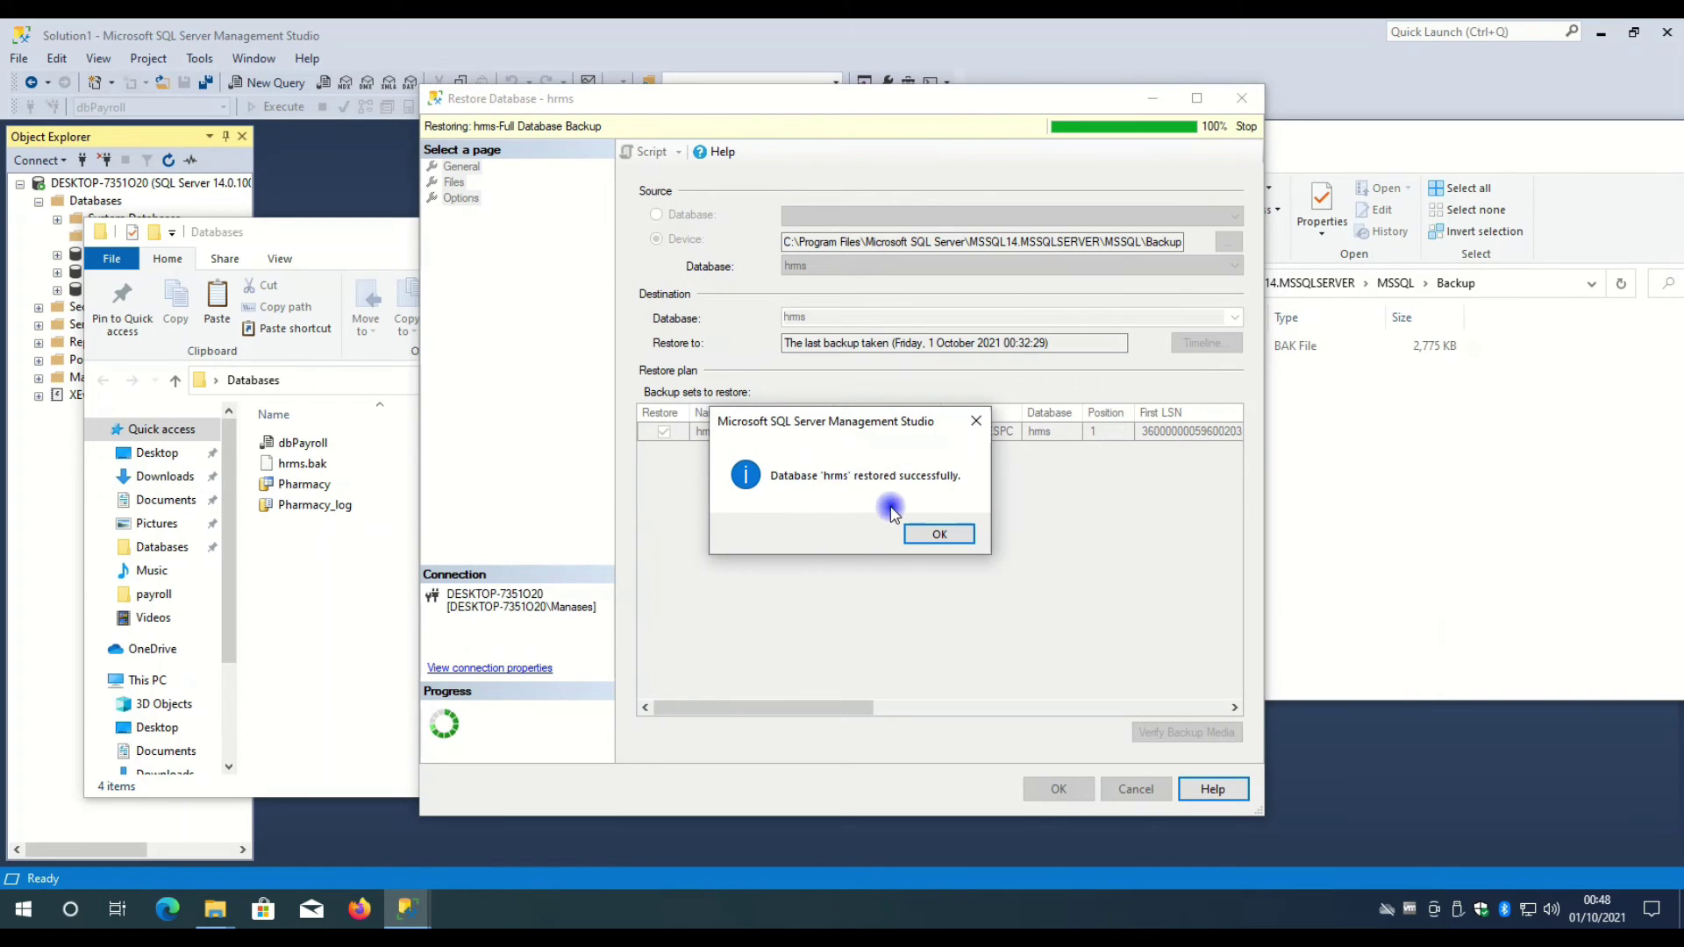
{"action": "left_click", "coordinate": [939, 534]}
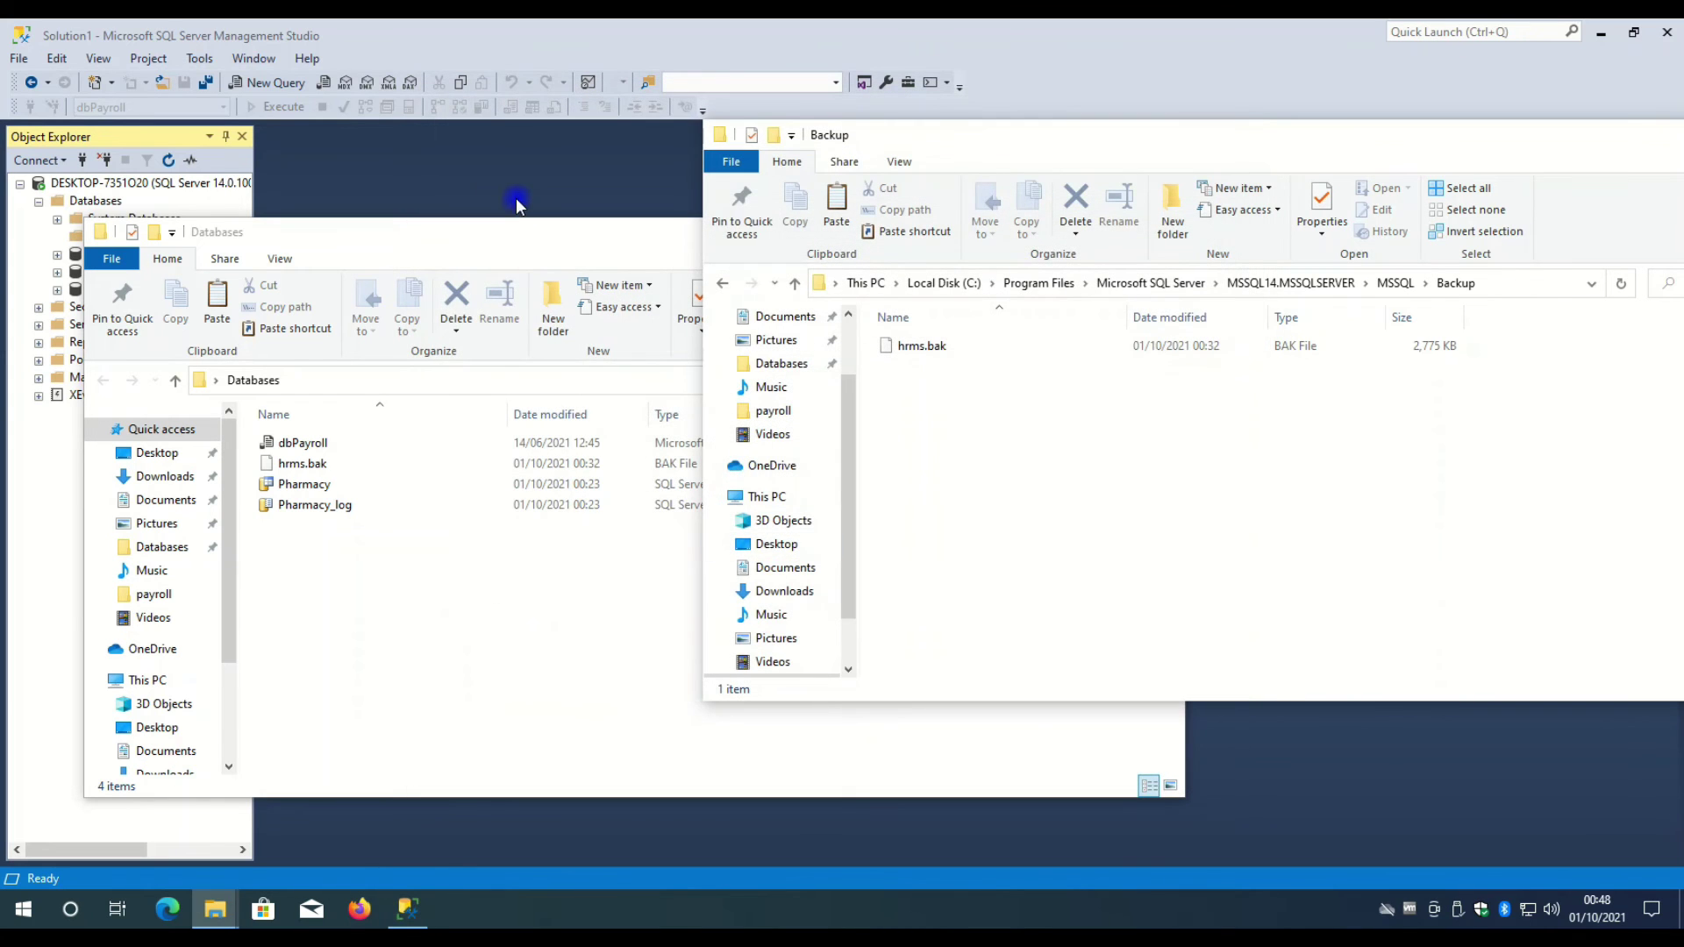
- Expand hrms in Object Explorer to show its tables, selecting dbo.Designation
{"action": "left_click", "coordinate": [516, 198]}
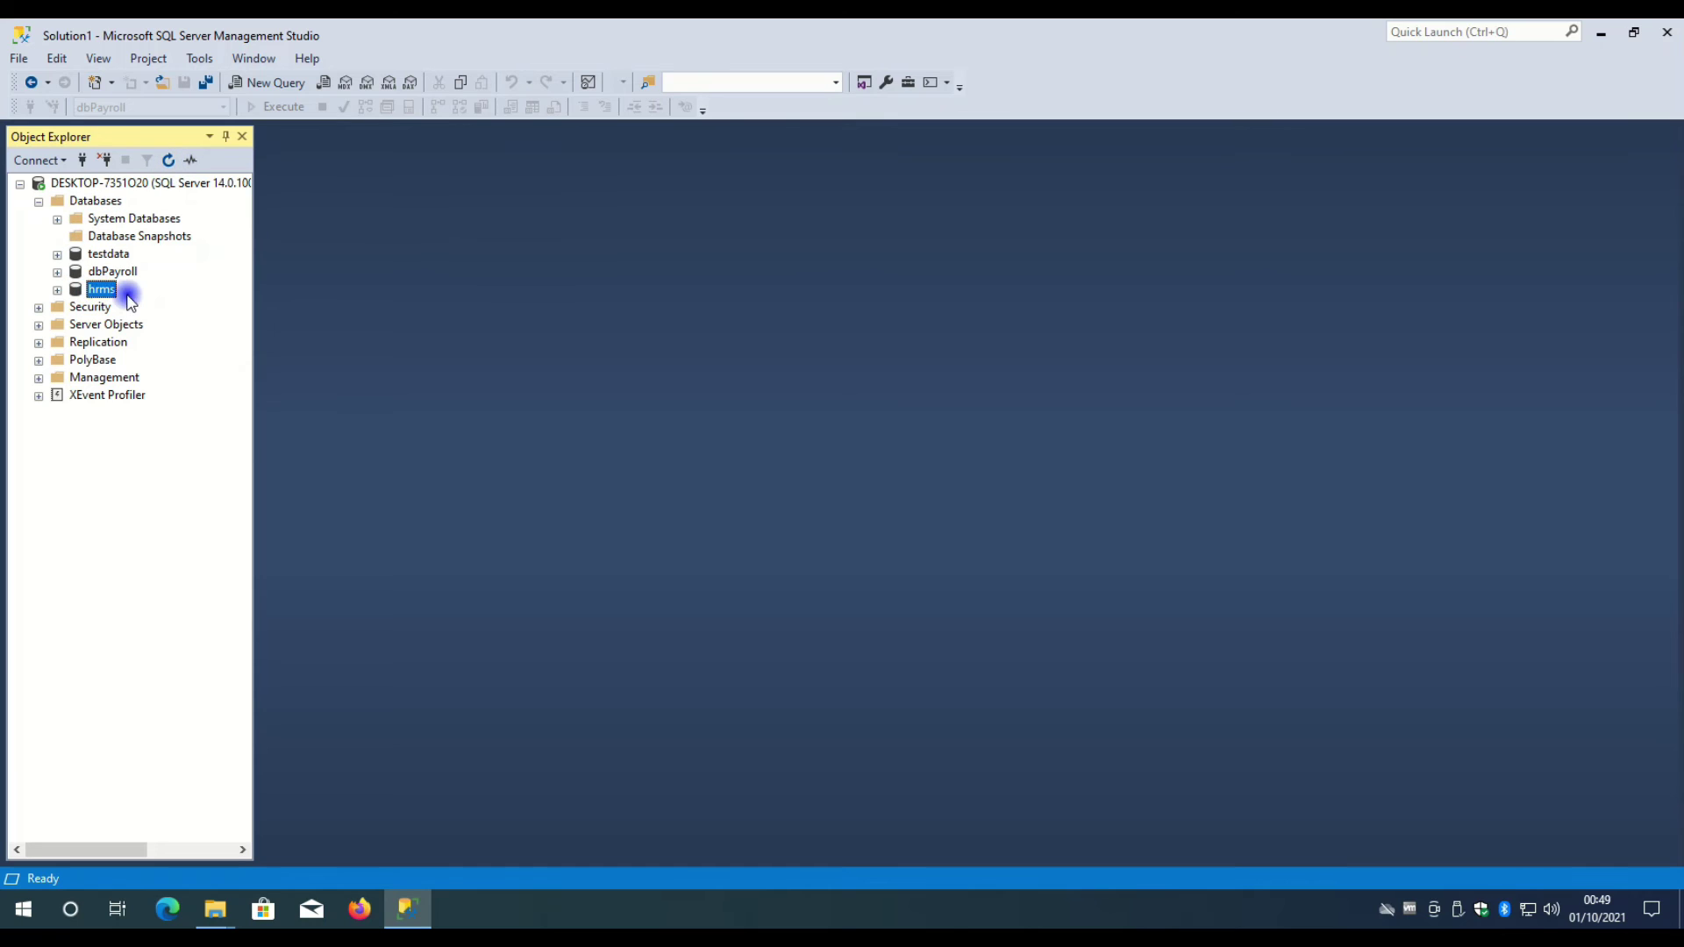
{"action": "left_click", "coordinate": [58, 290]}
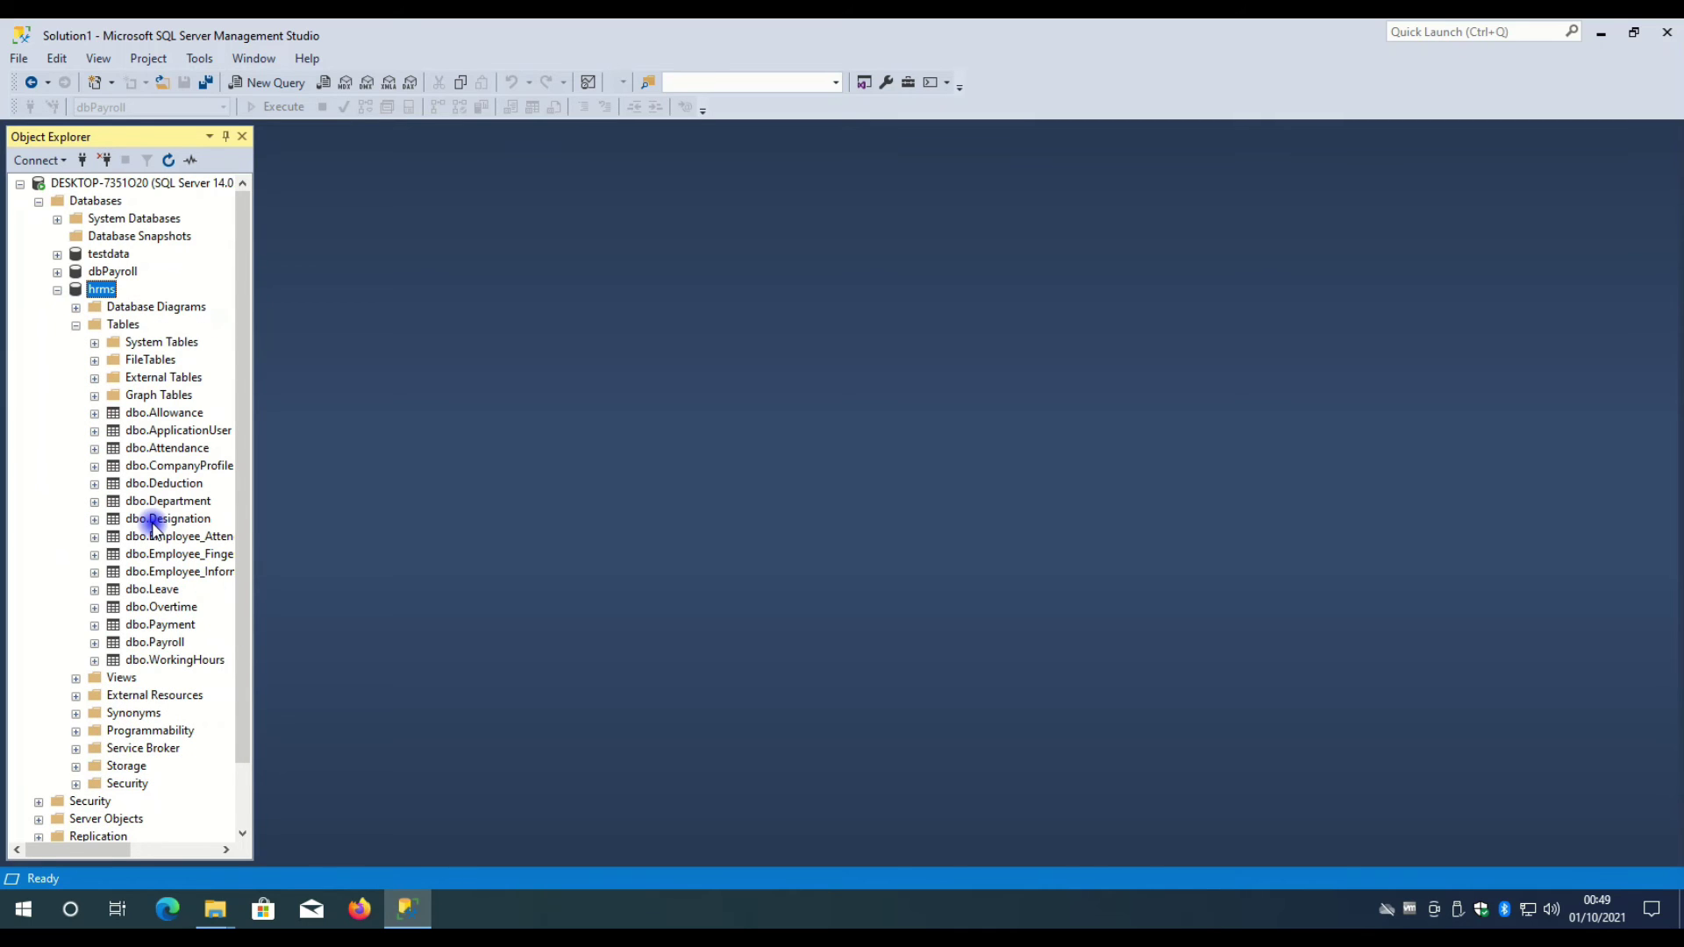
{"action": "scroll", "coordinate": [153, 527], "scroll_direction": "down", "scroll_amount": 1}
{"action": "scroll", "coordinate": [152, 526], "scroll_direction": "up", "scroll_amount": 1}
{"action": "left_click", "coordinate": [166, 519]}
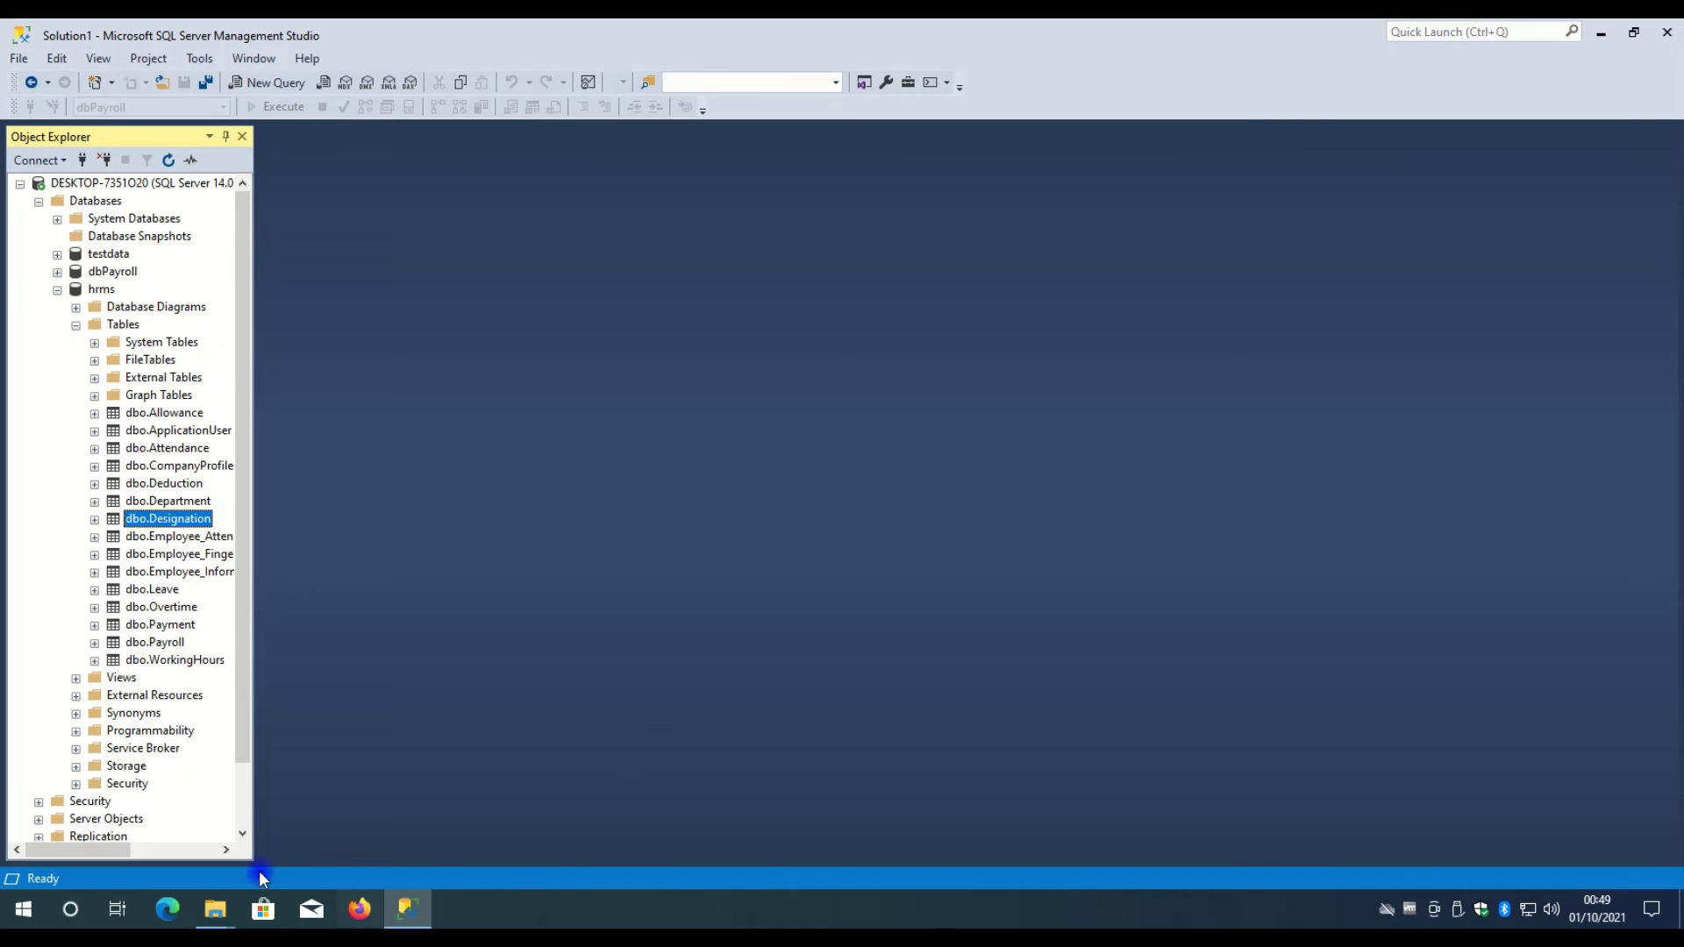
- Look over hrms.bak, Pharmacy and Pharmacy_log in the Databases folder window
{"action": "mouse_move", "coordinate": [224, 904]}
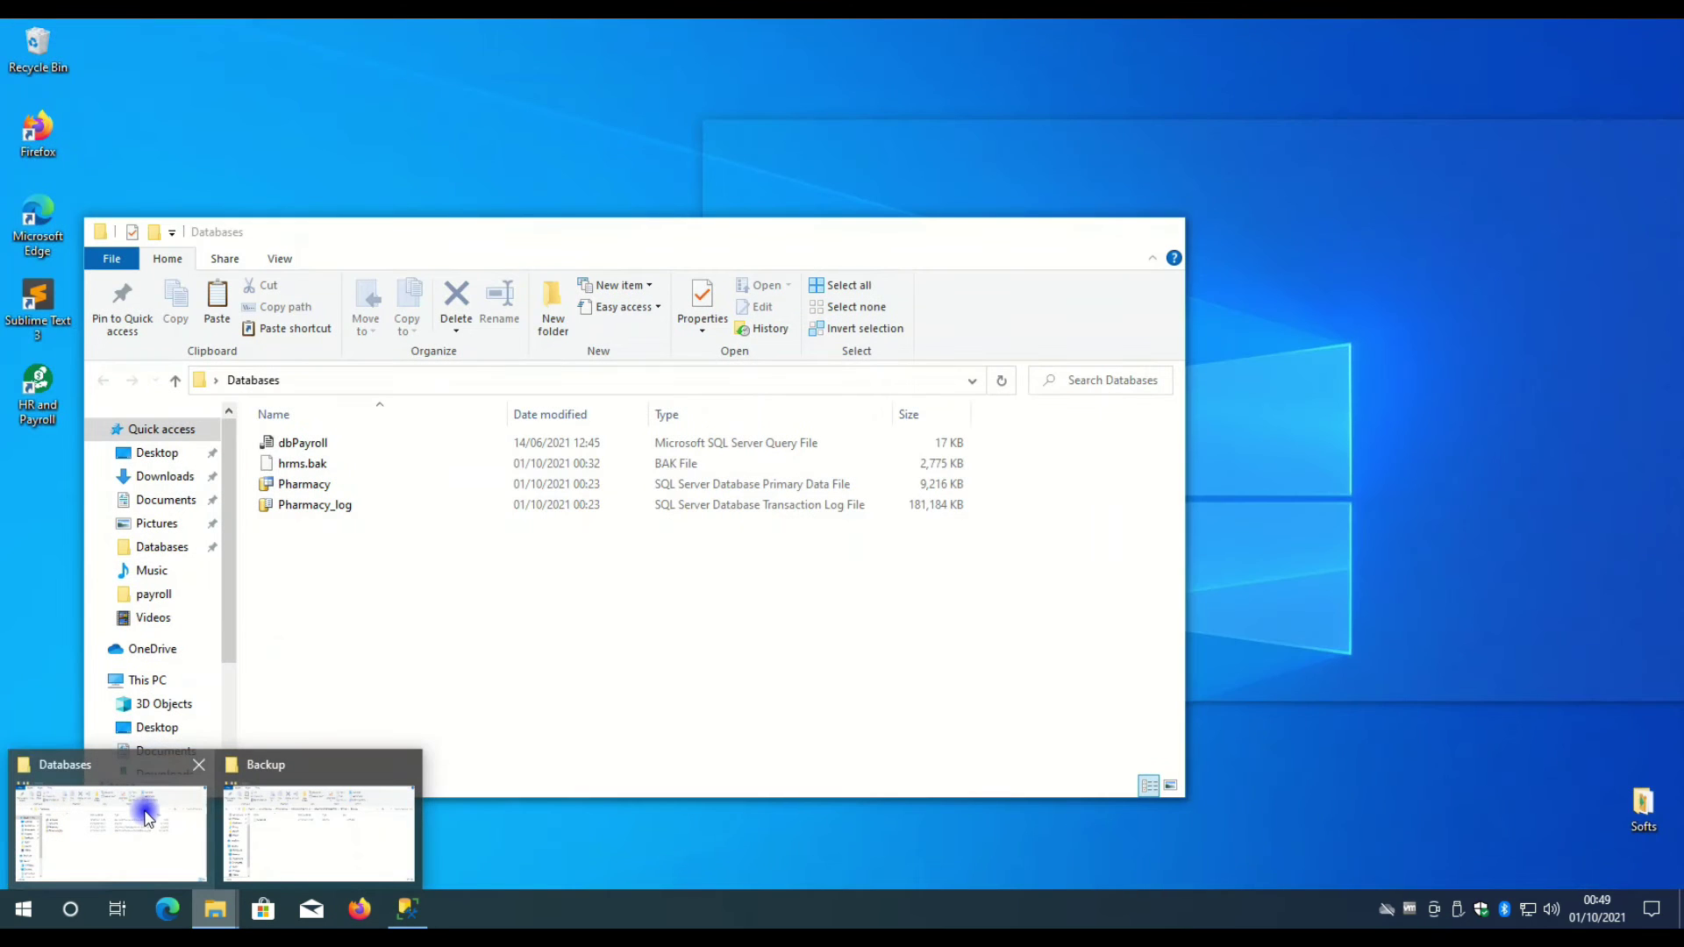
{"action": "left_click", "coordinate": [139, 805]}
{"action": "left_click", "coordinate": [298, 464]}
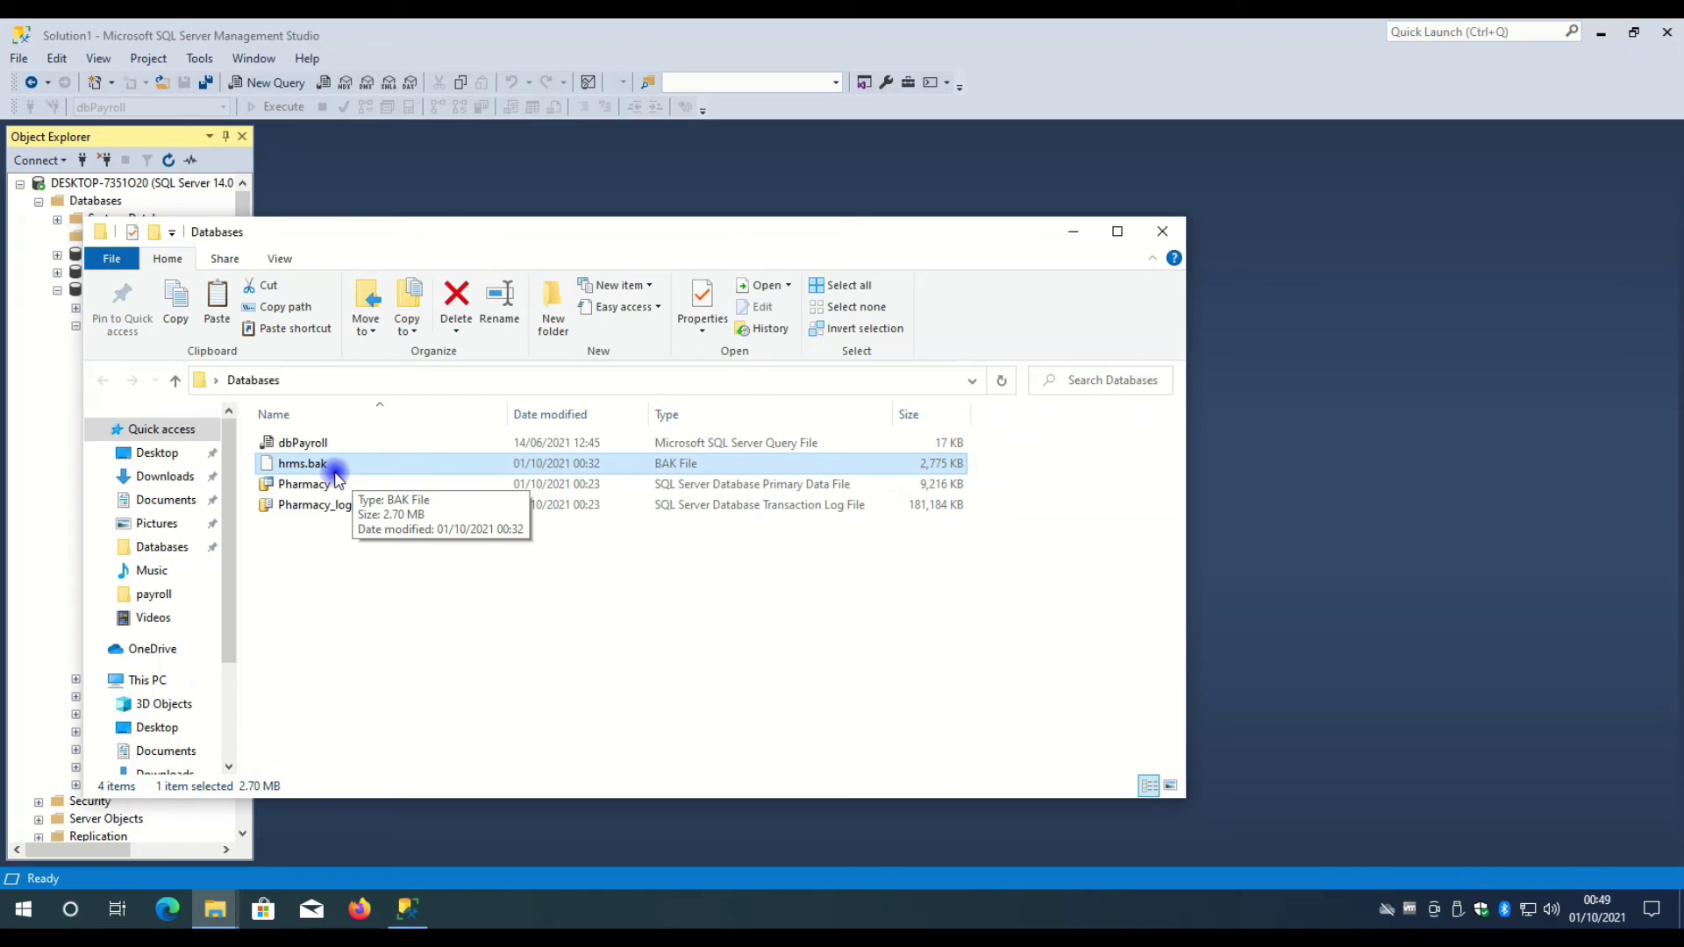
{"action": "left_click", "coordinate": [301, 506]}
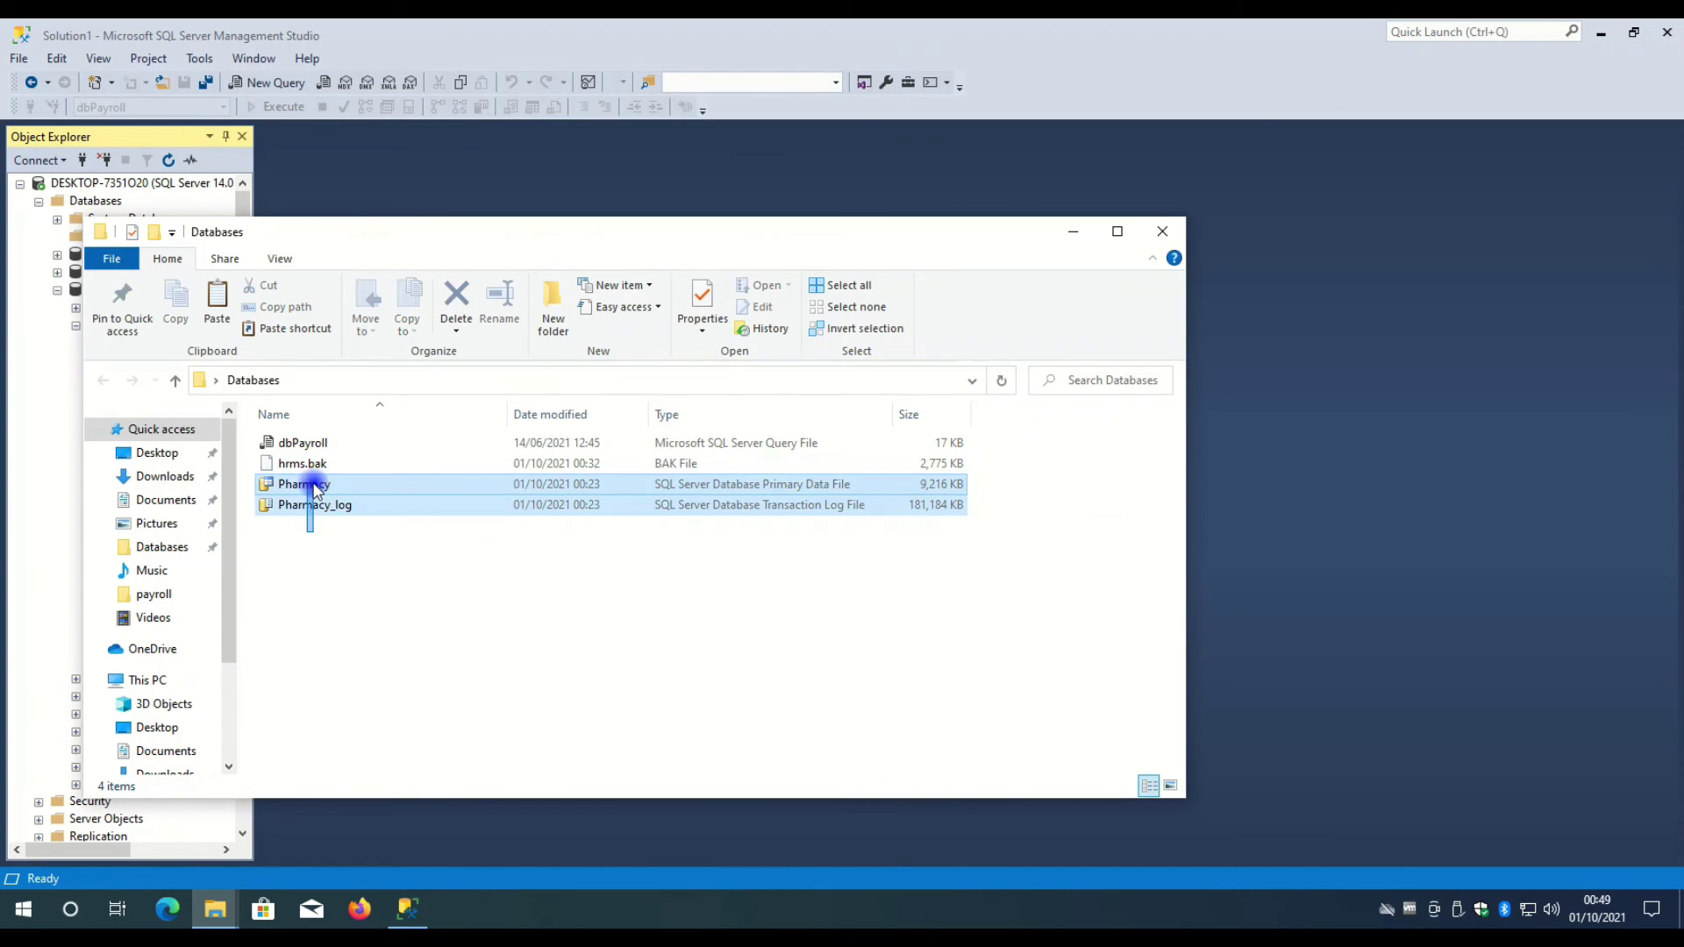
{"action": "left_click", "coordinate": [295, 486]}
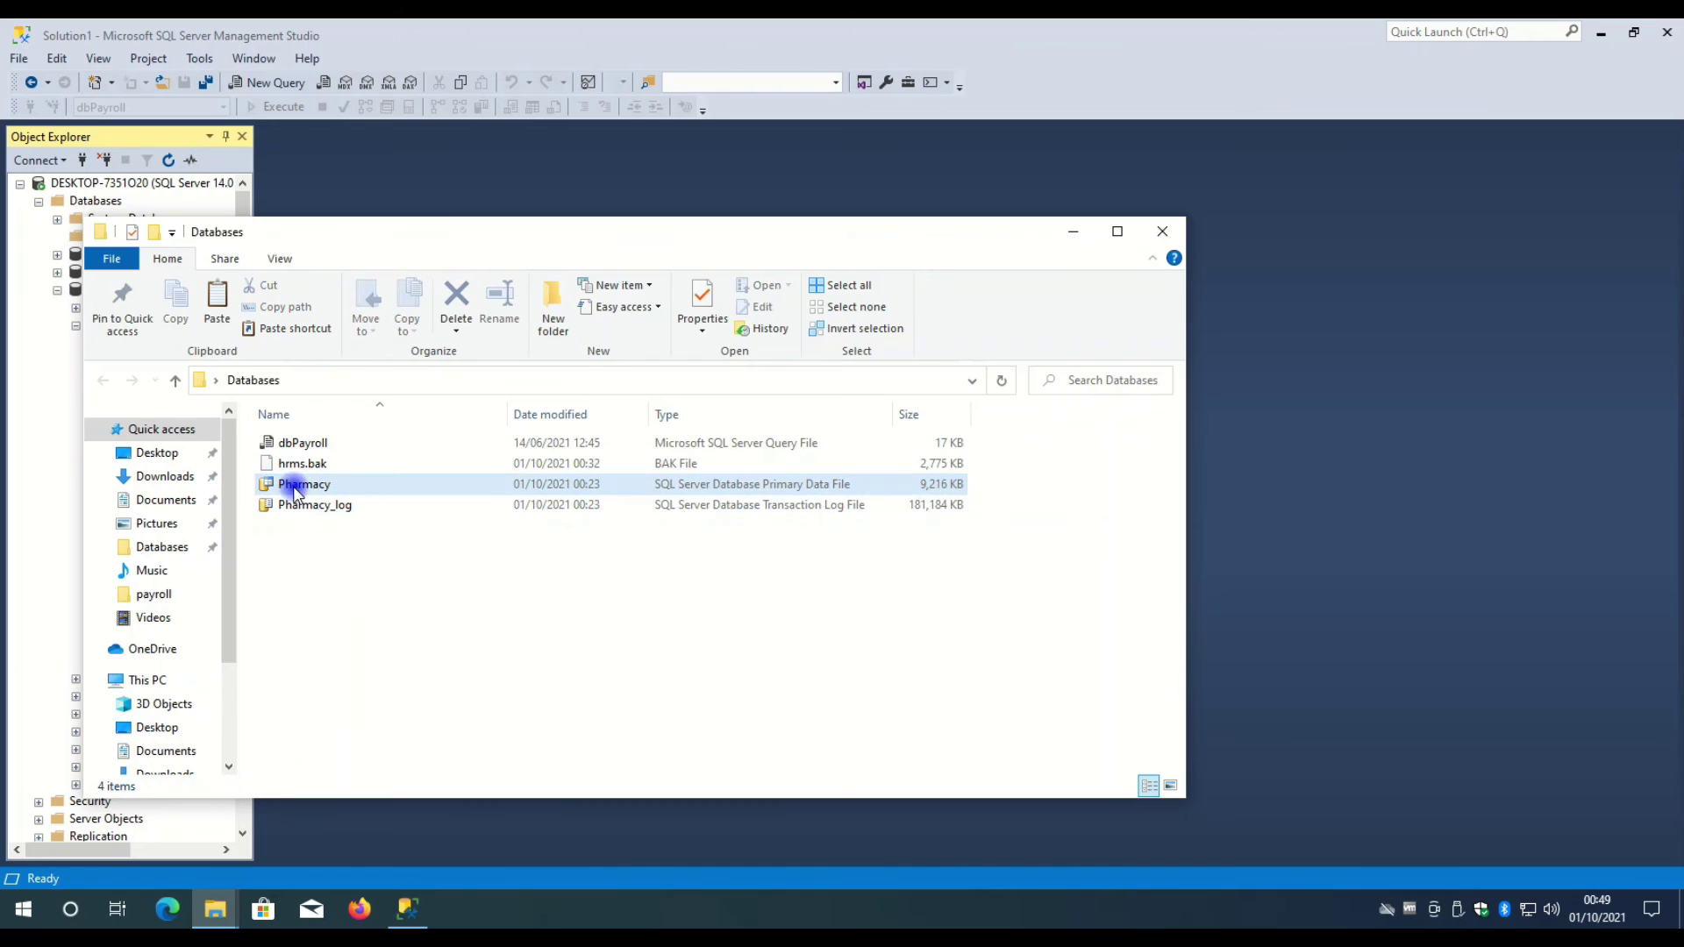
{"action": "left_click", "coordinate": [373, 507]}
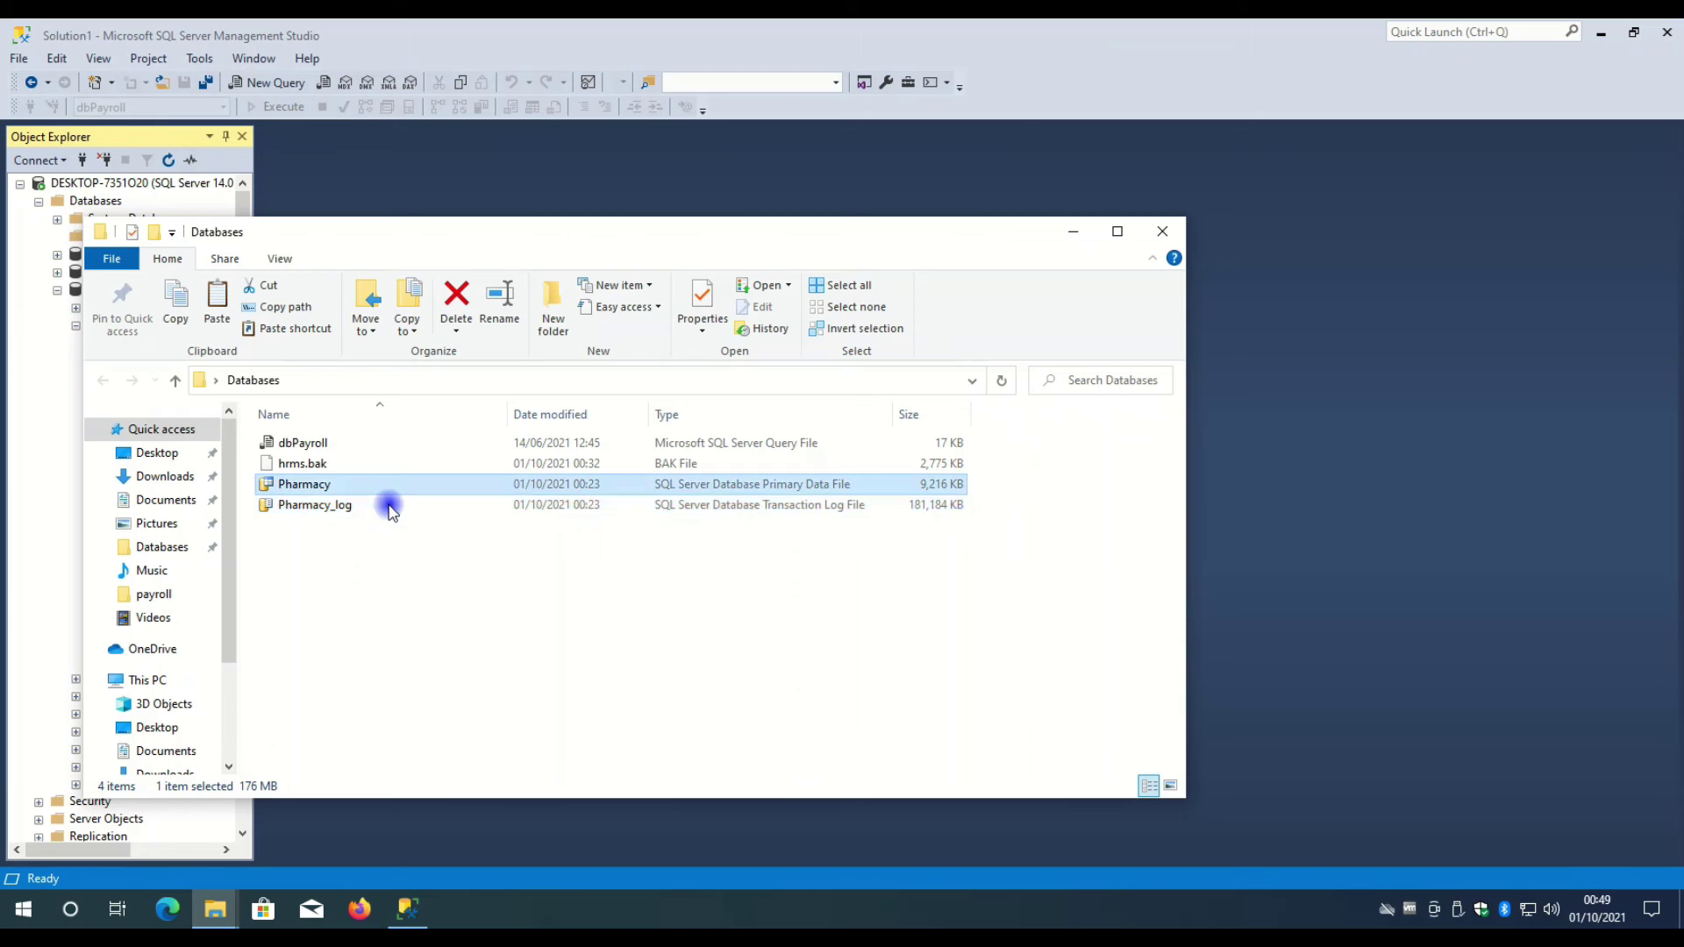
{"action": "left_click", "coordinate": [391, 491]}
{"action": "left_click", "coordinate": [390, 504]}
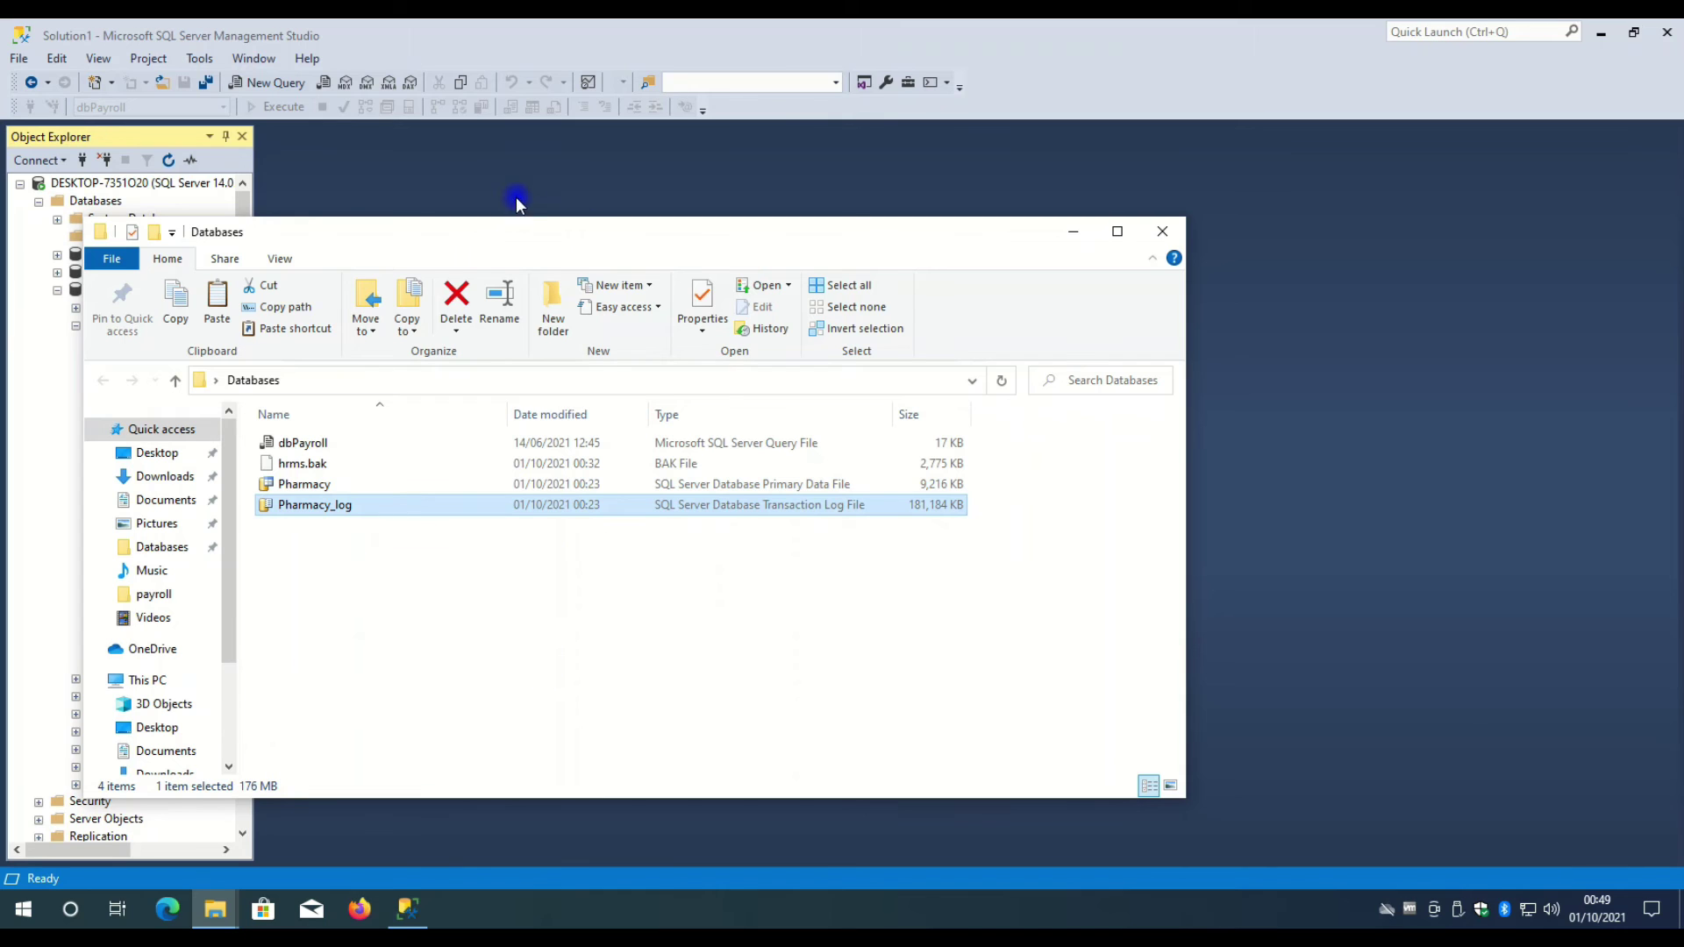
- Move the Databases window aside and collapse the hrms table list in Management Studio
{"action": "left_click_drag", "start_coordinate": [516, 233], "coordinate": [766, 191]}
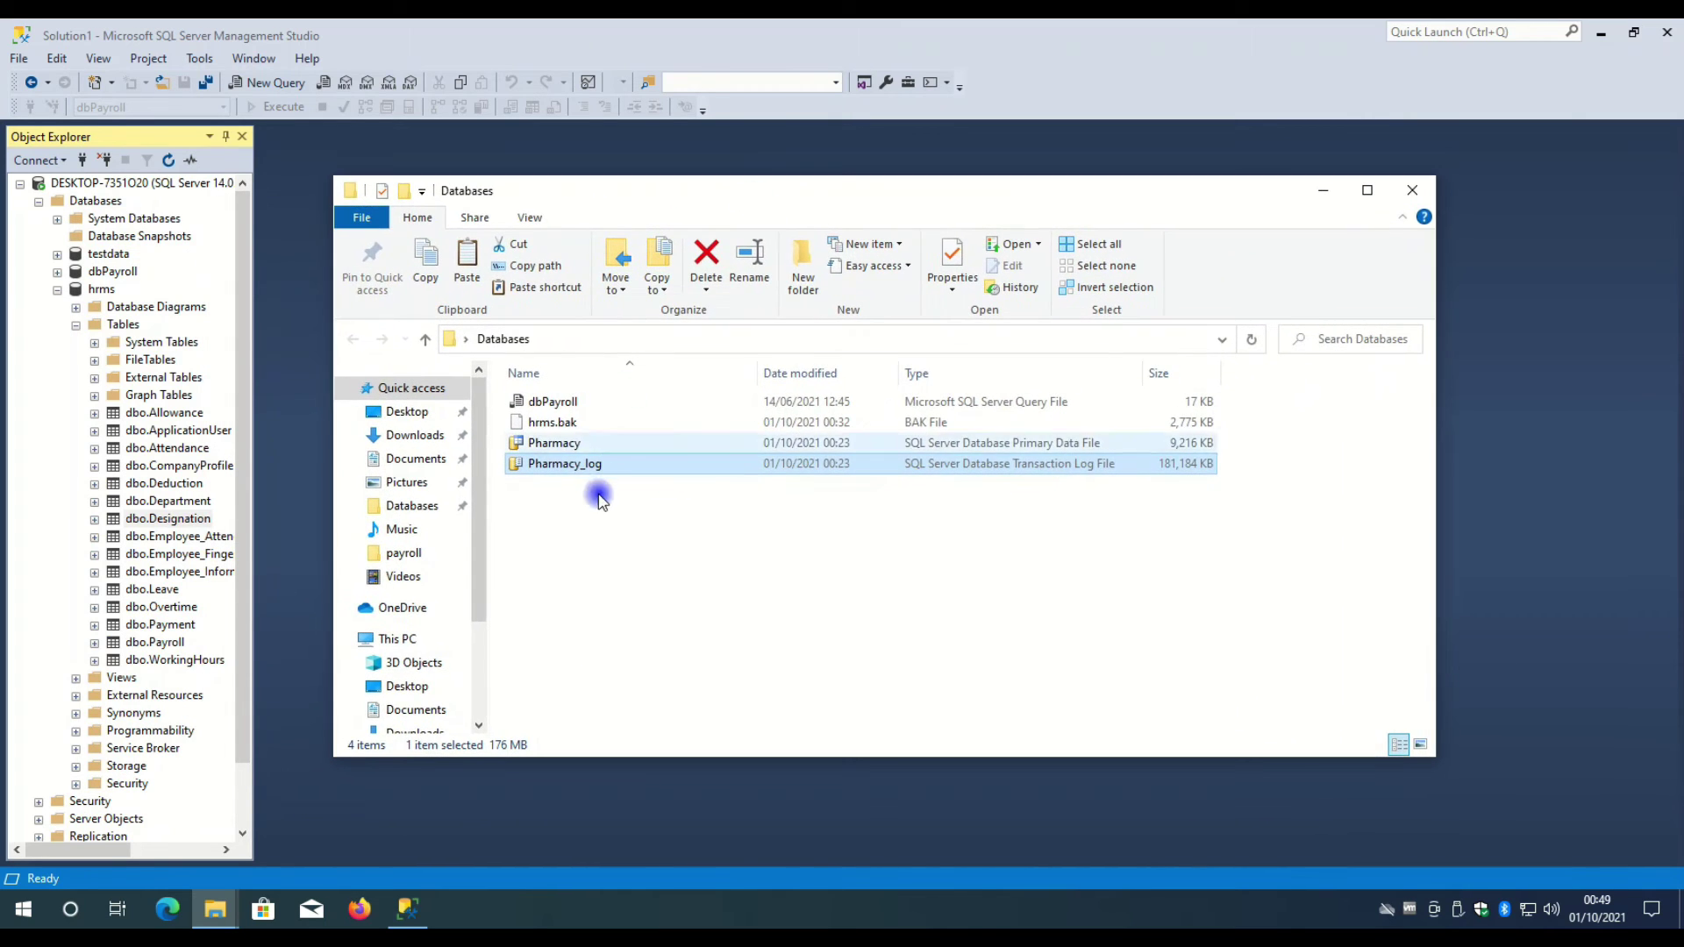
{"action": "left_click", "coordinate": [568, 443]}
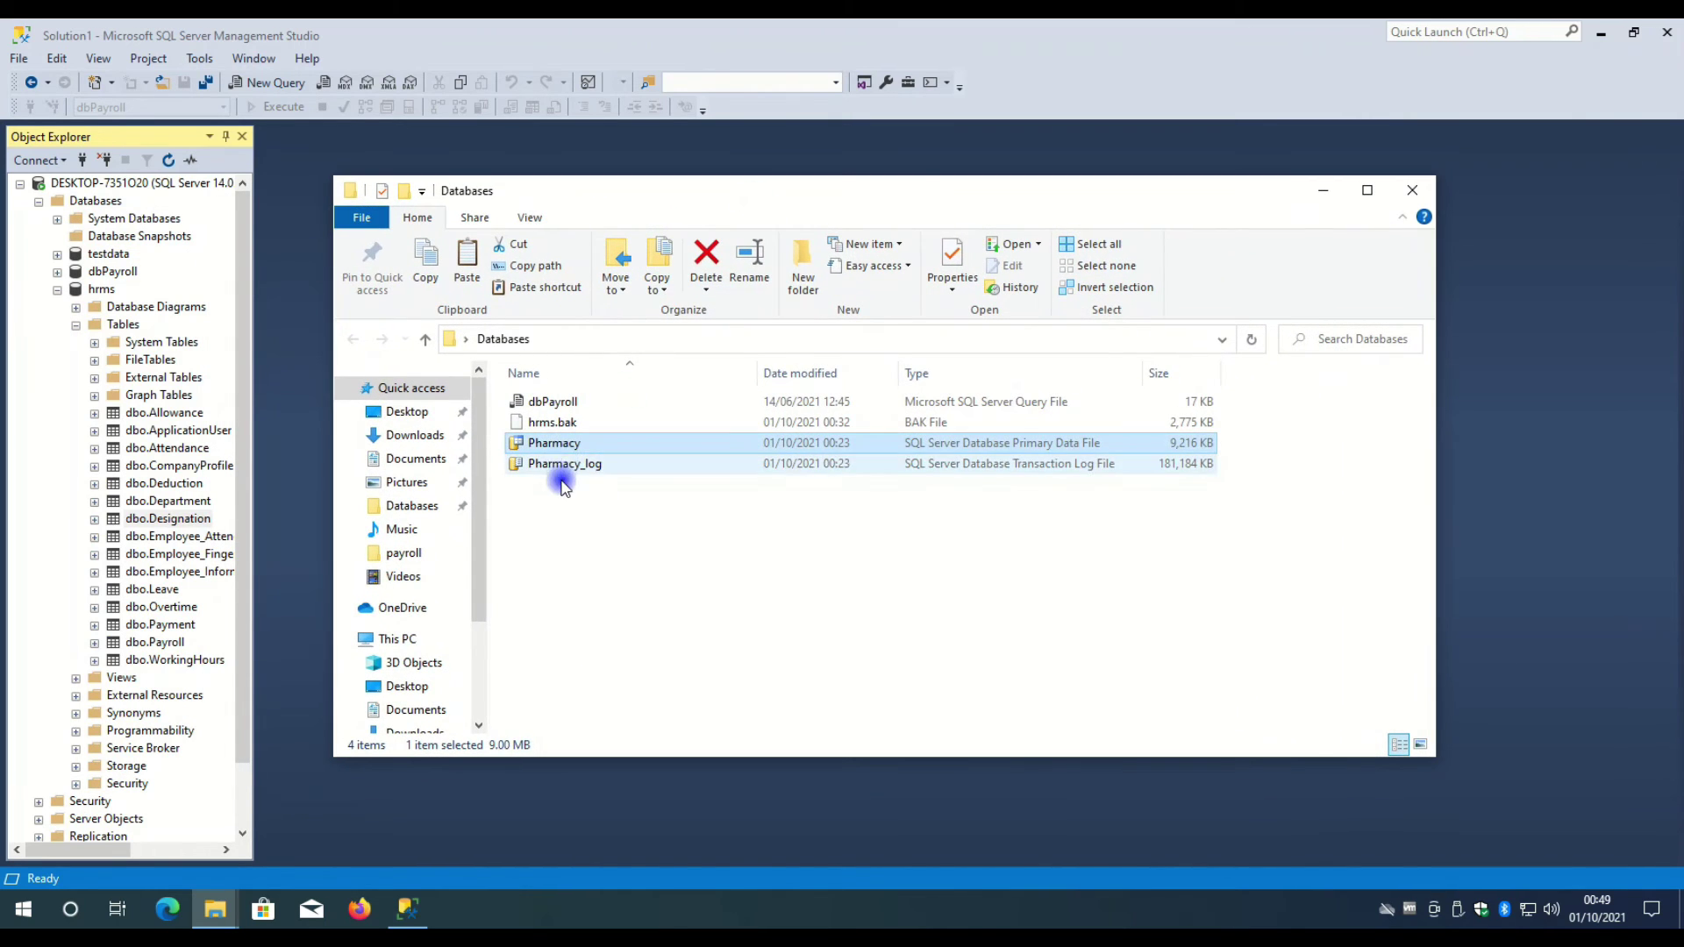
{"action": "left_click", "coordinate": [564, 483]}
{"action": "left_click", "coordinate": [76, 327]}
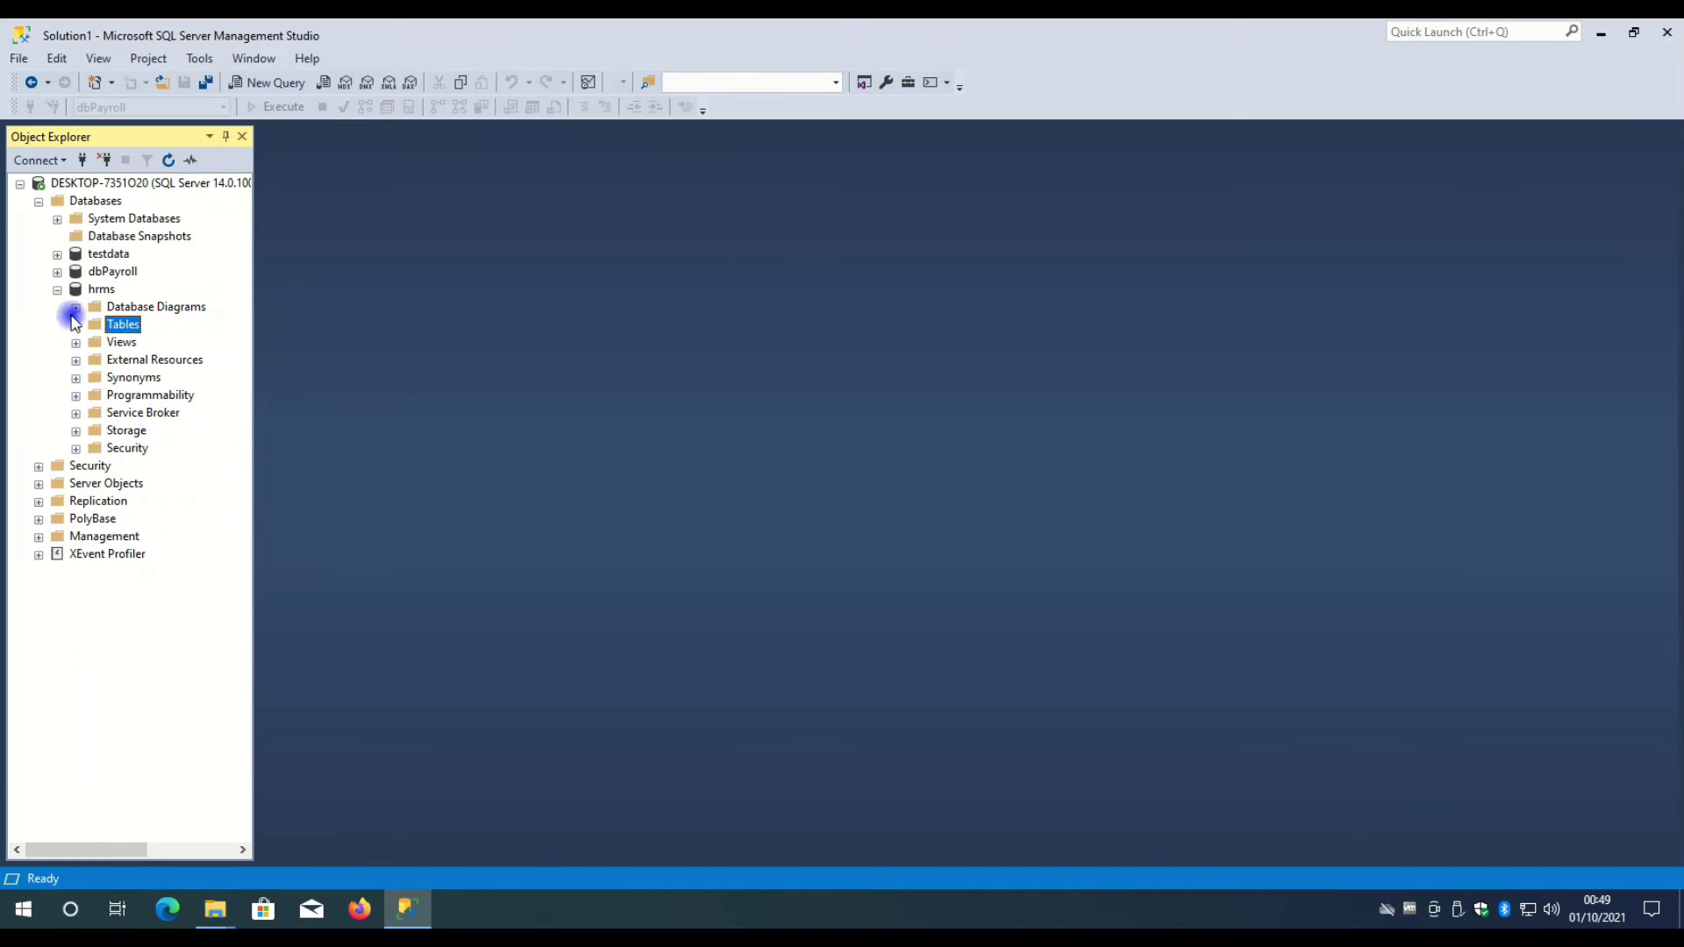
- Collapse hrms and open Attach Databases from the server's Databases folder
{"action": "left_click", "coordinate": [57, 290]}
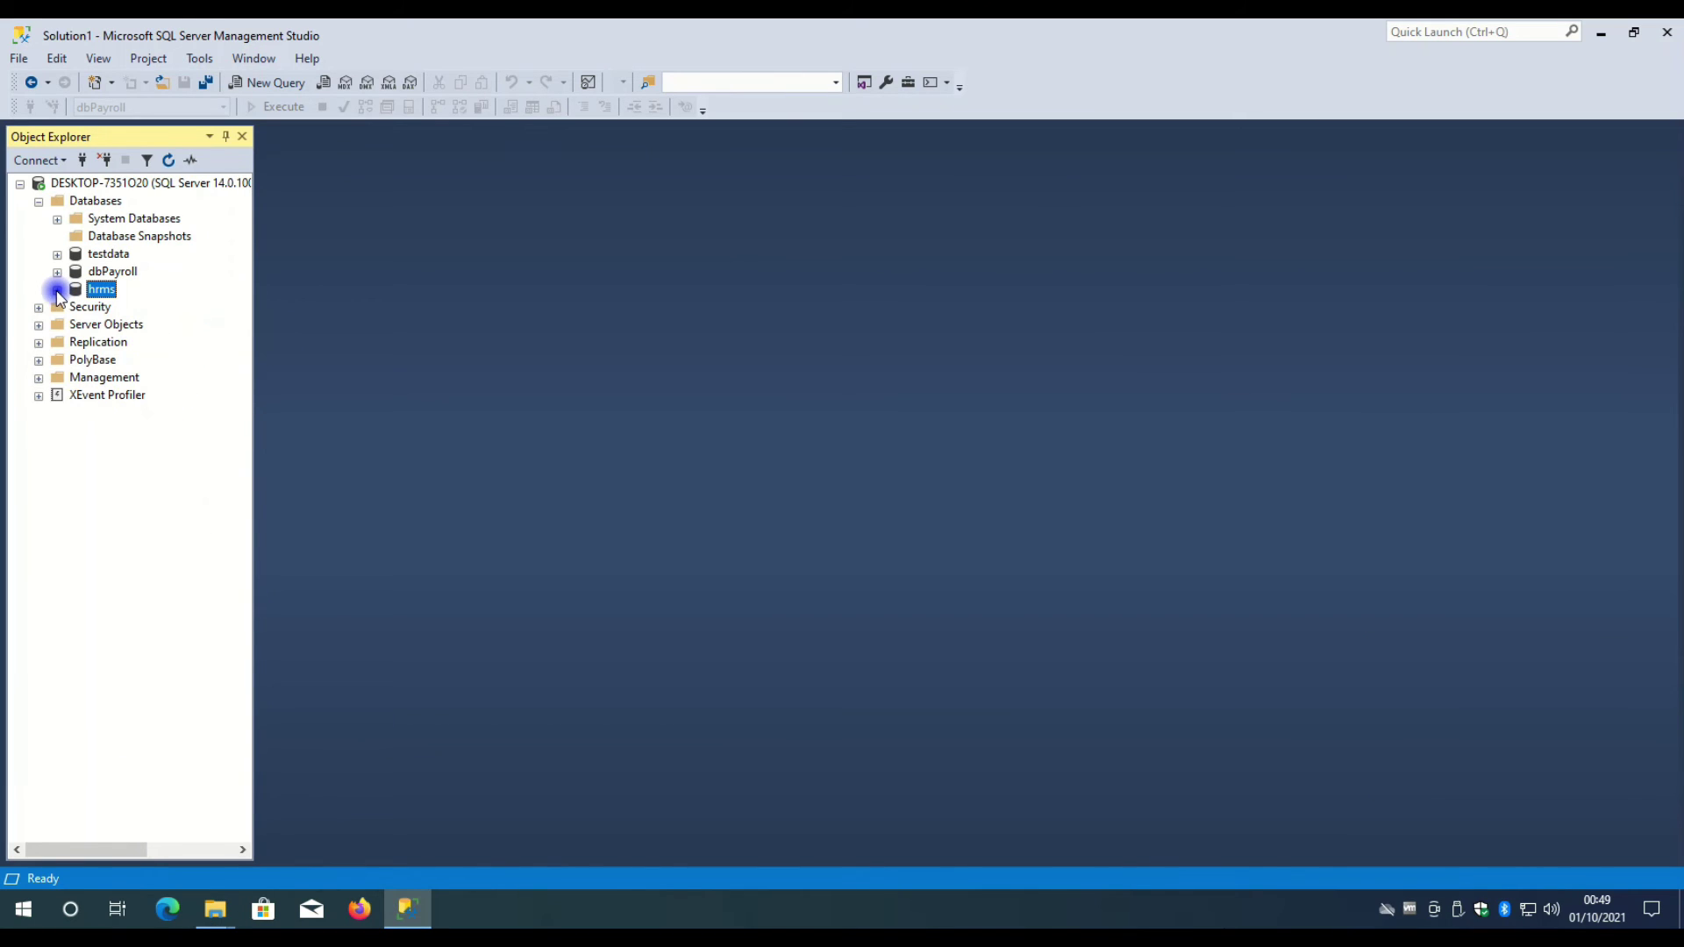
{"action": "left_click", "coordinate": [84, 204]}
{"action": "right_click", "coordinate": [86, 206]}
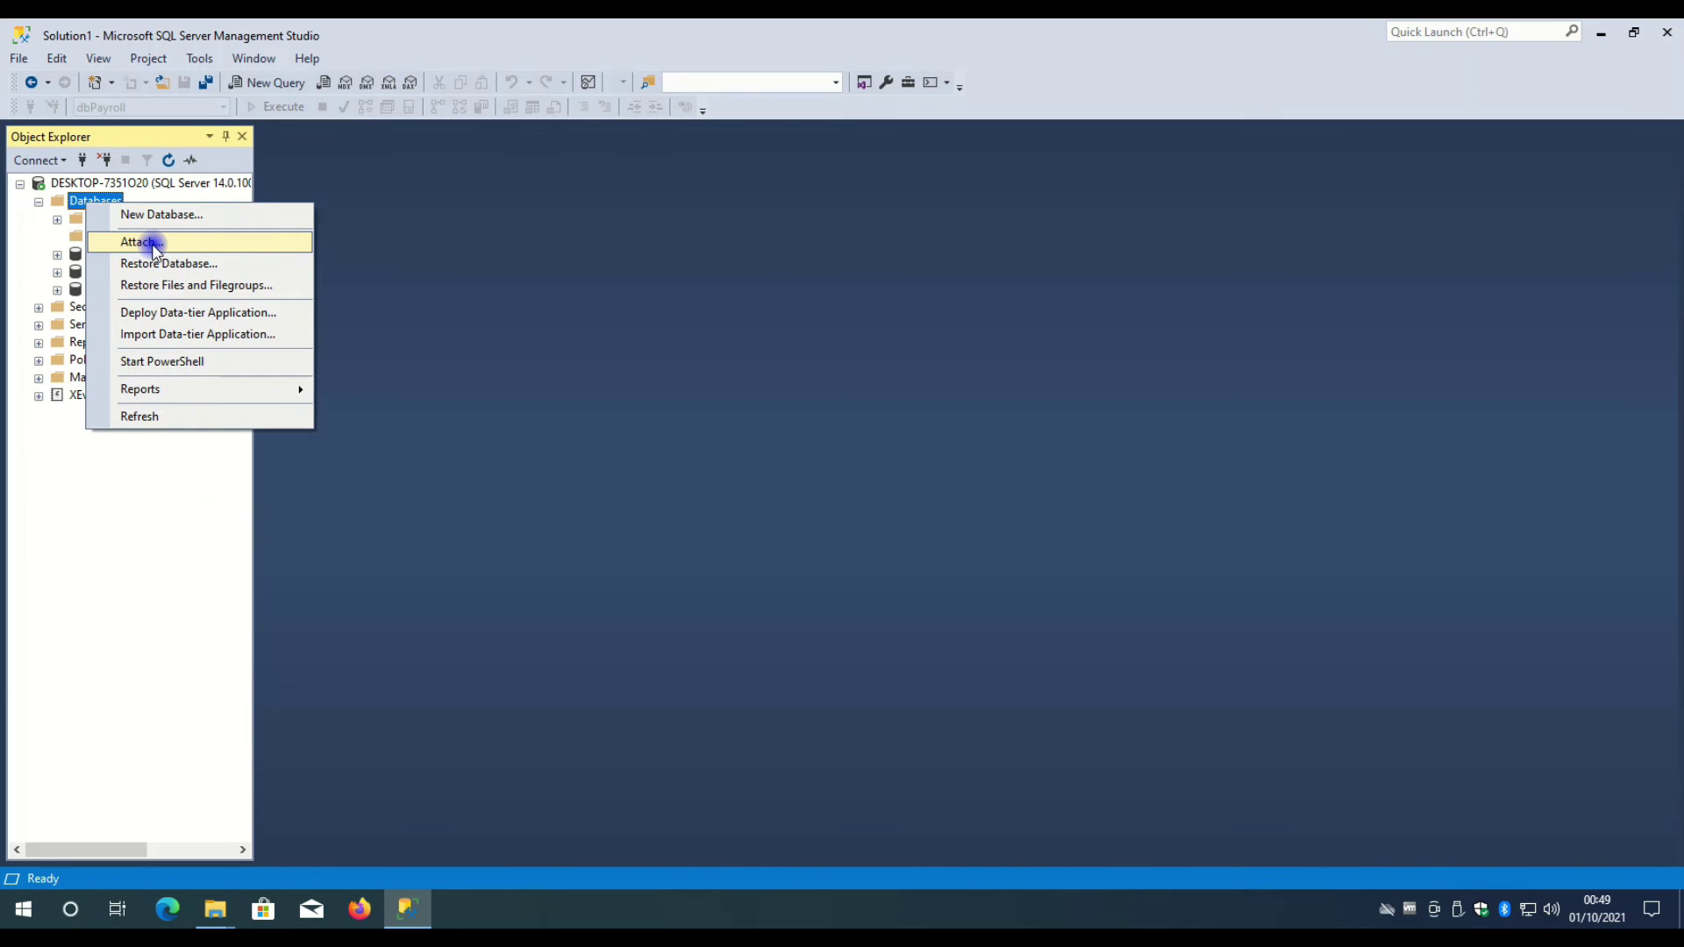
{"action": "left_click", "coordinate": [153, 247]}
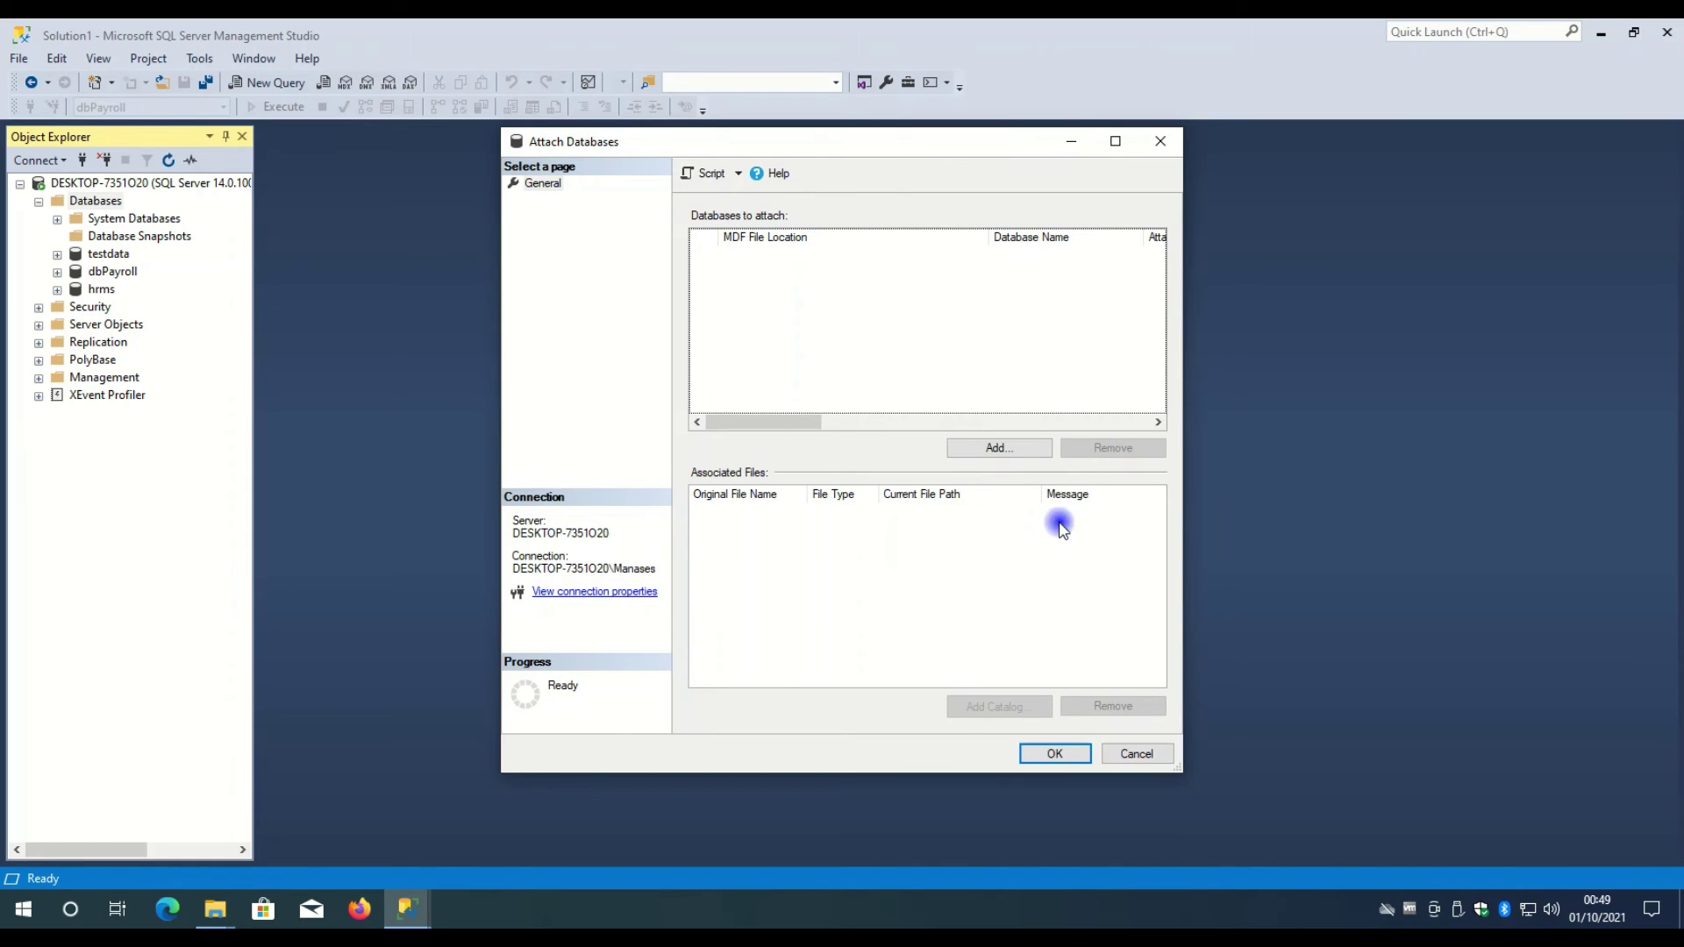
- Browse the Add file tree without choosing a file, then bring the Backup Explorer window forward
{"action": "left_click", "coordinate": [1022, 451]}
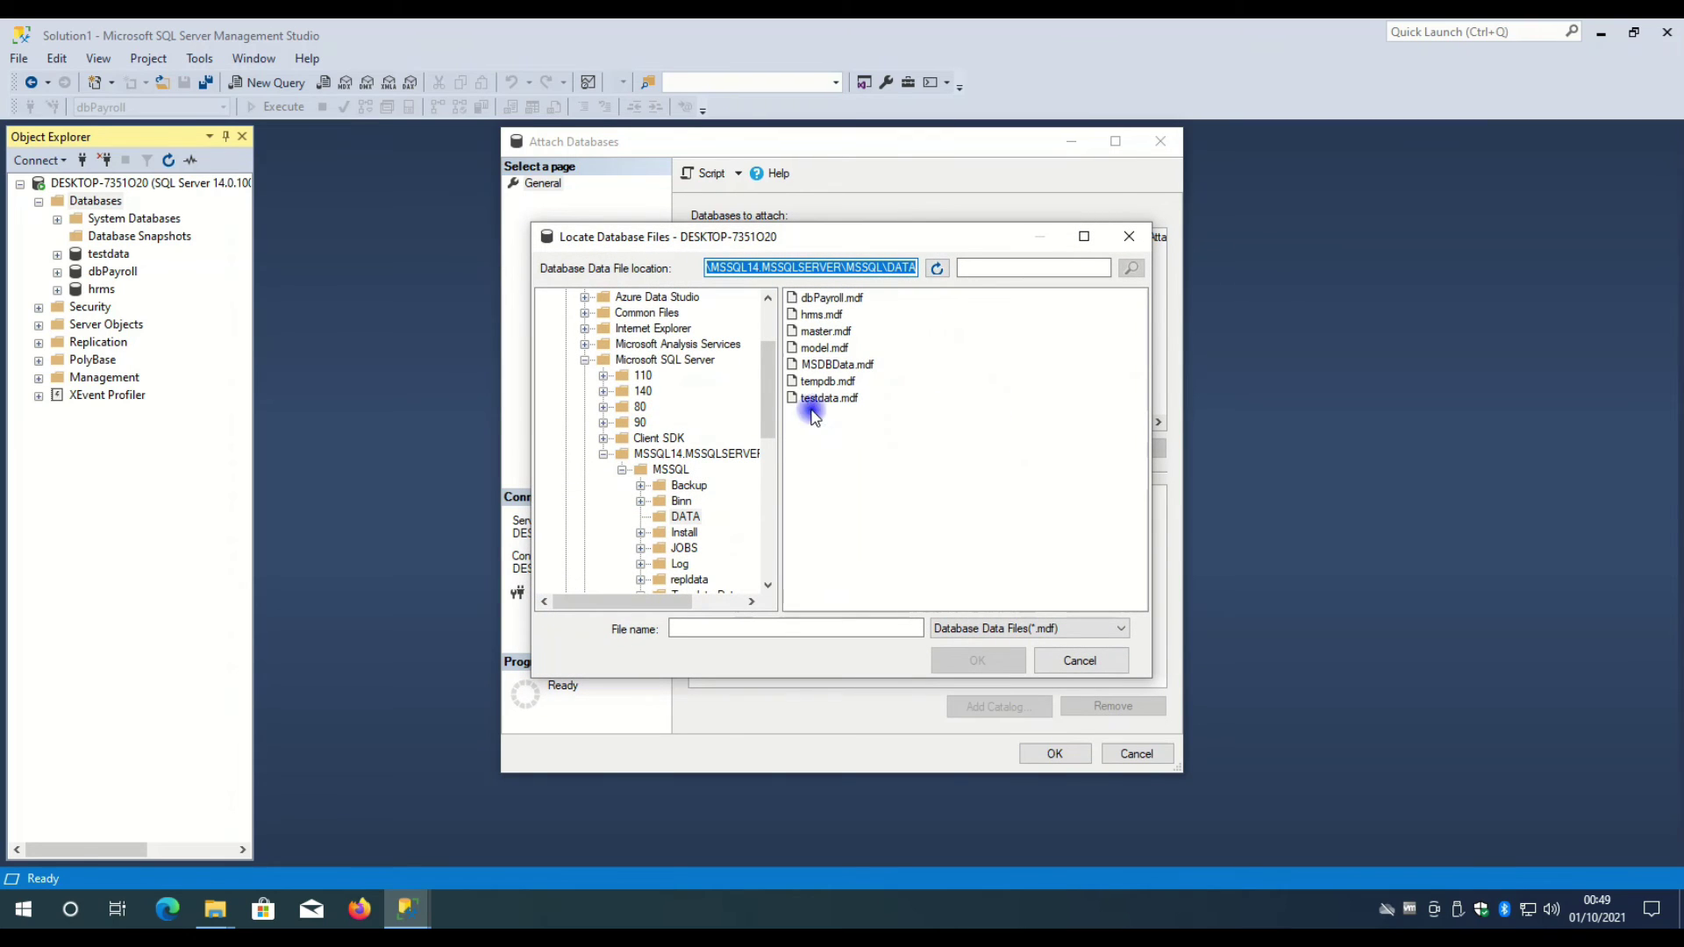
{"action": "left_click_drag", "start_coordinate": [774, 377], "coordinate": [583, 286]}
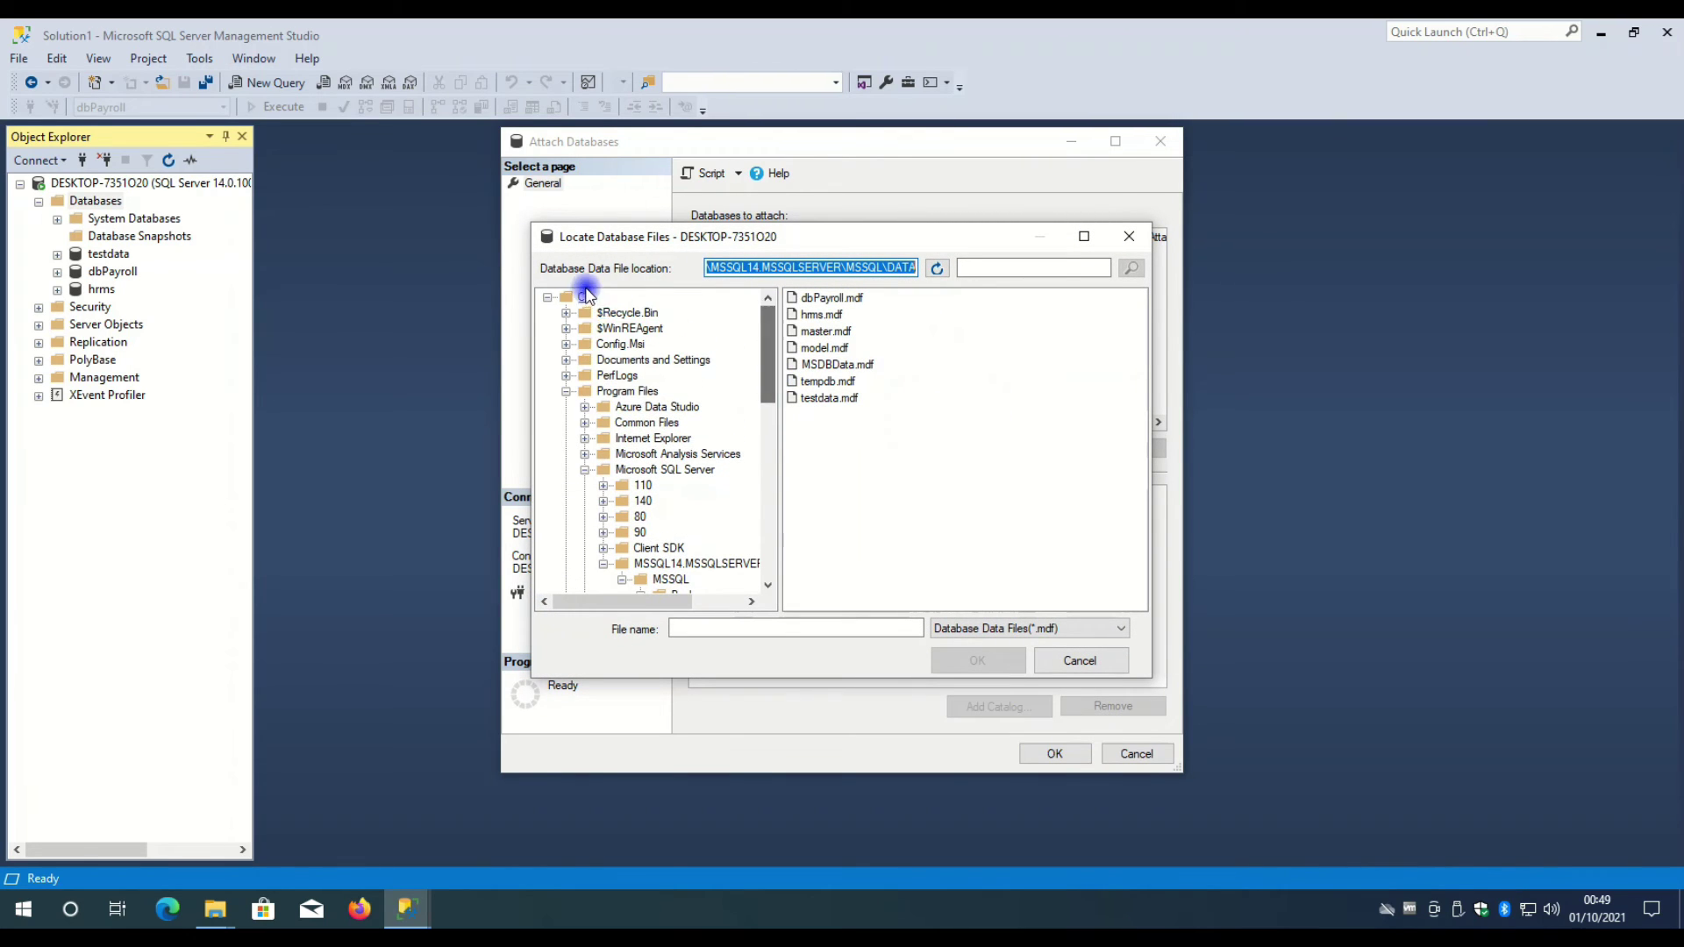
{"action": "left_click", "coordinate": [566, 391]}
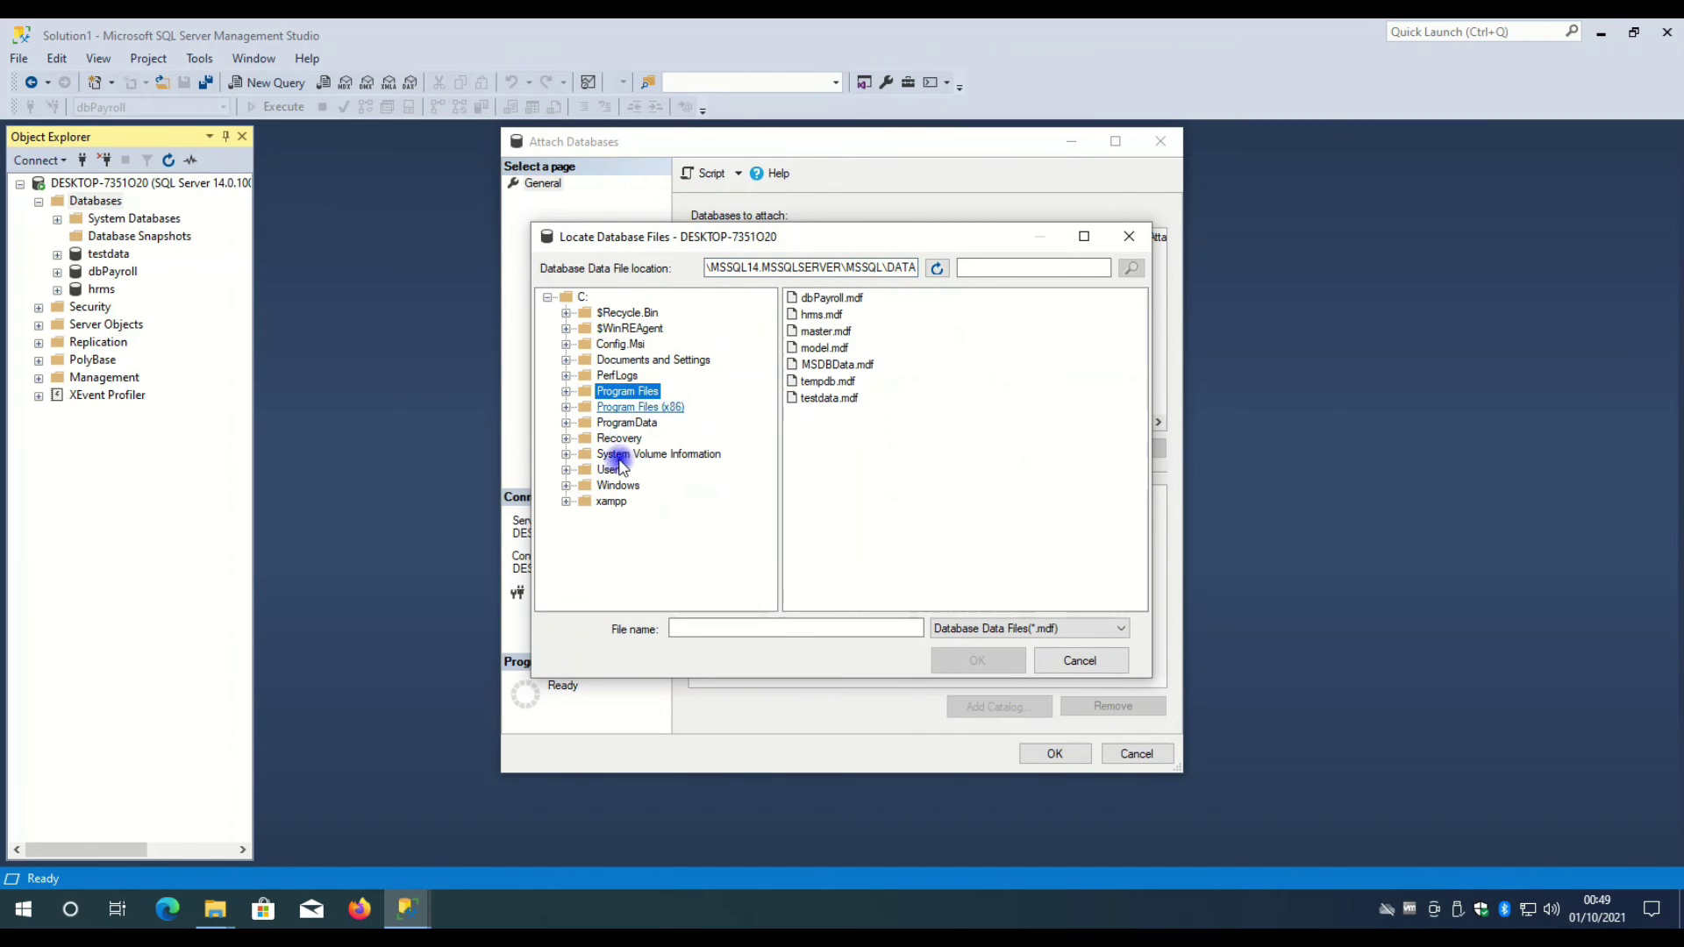
{"action": "left_click", "coordinate": [566, 471]}
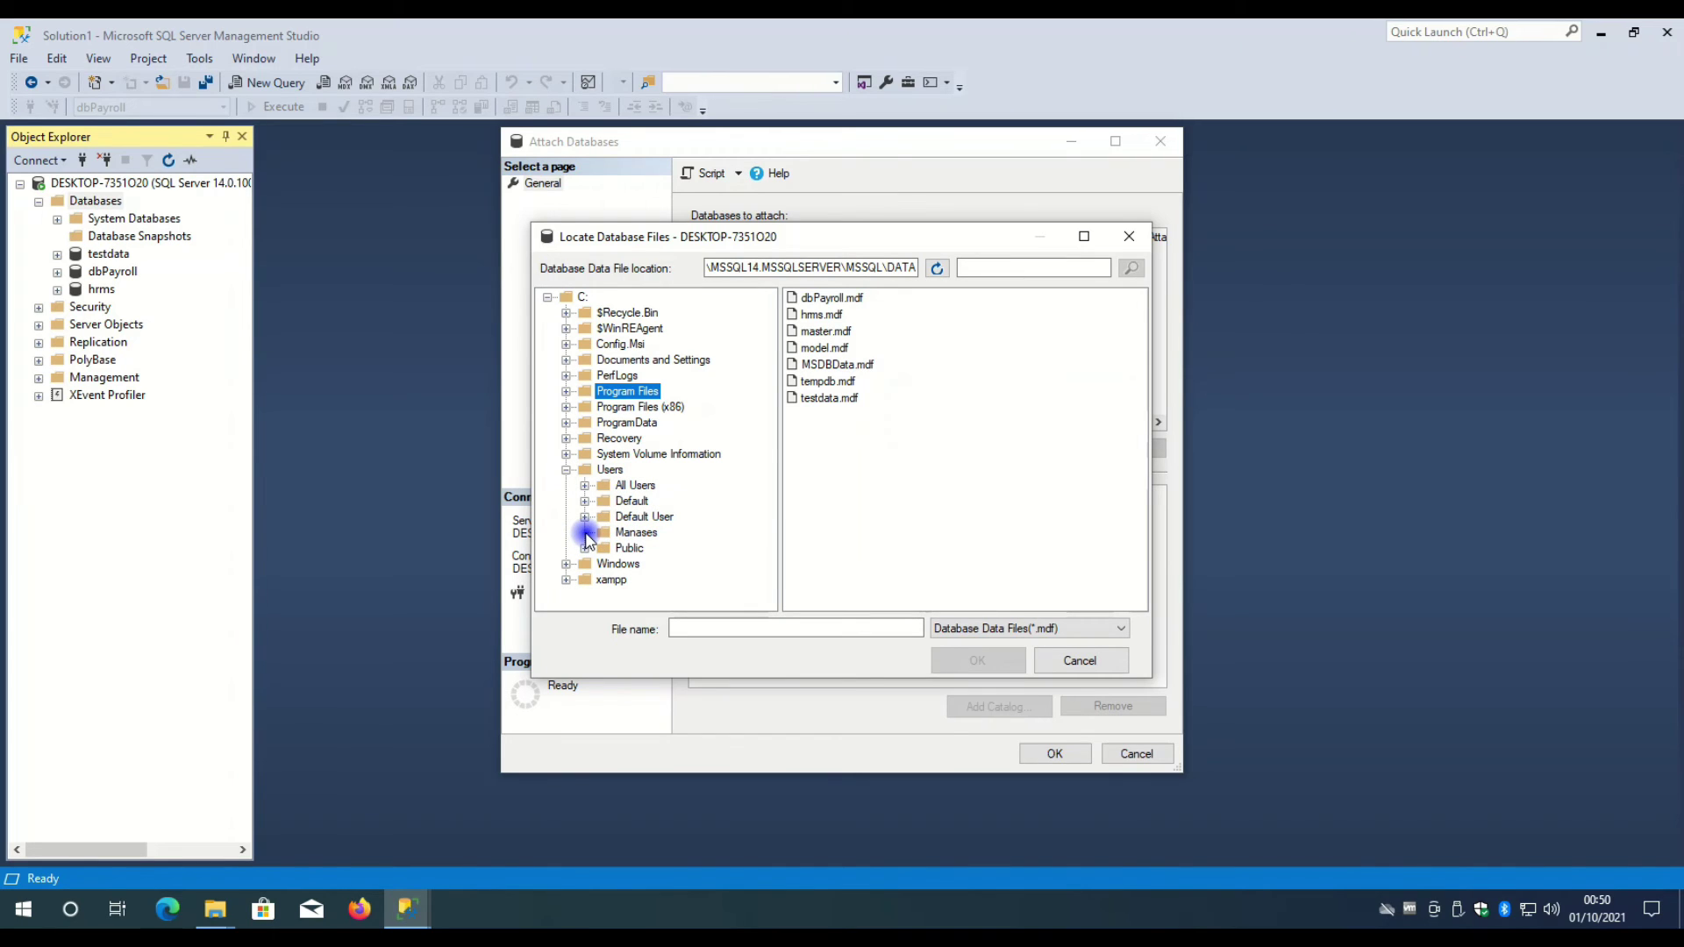
{"action": "left_click", "coordinate": [1077, 667]}
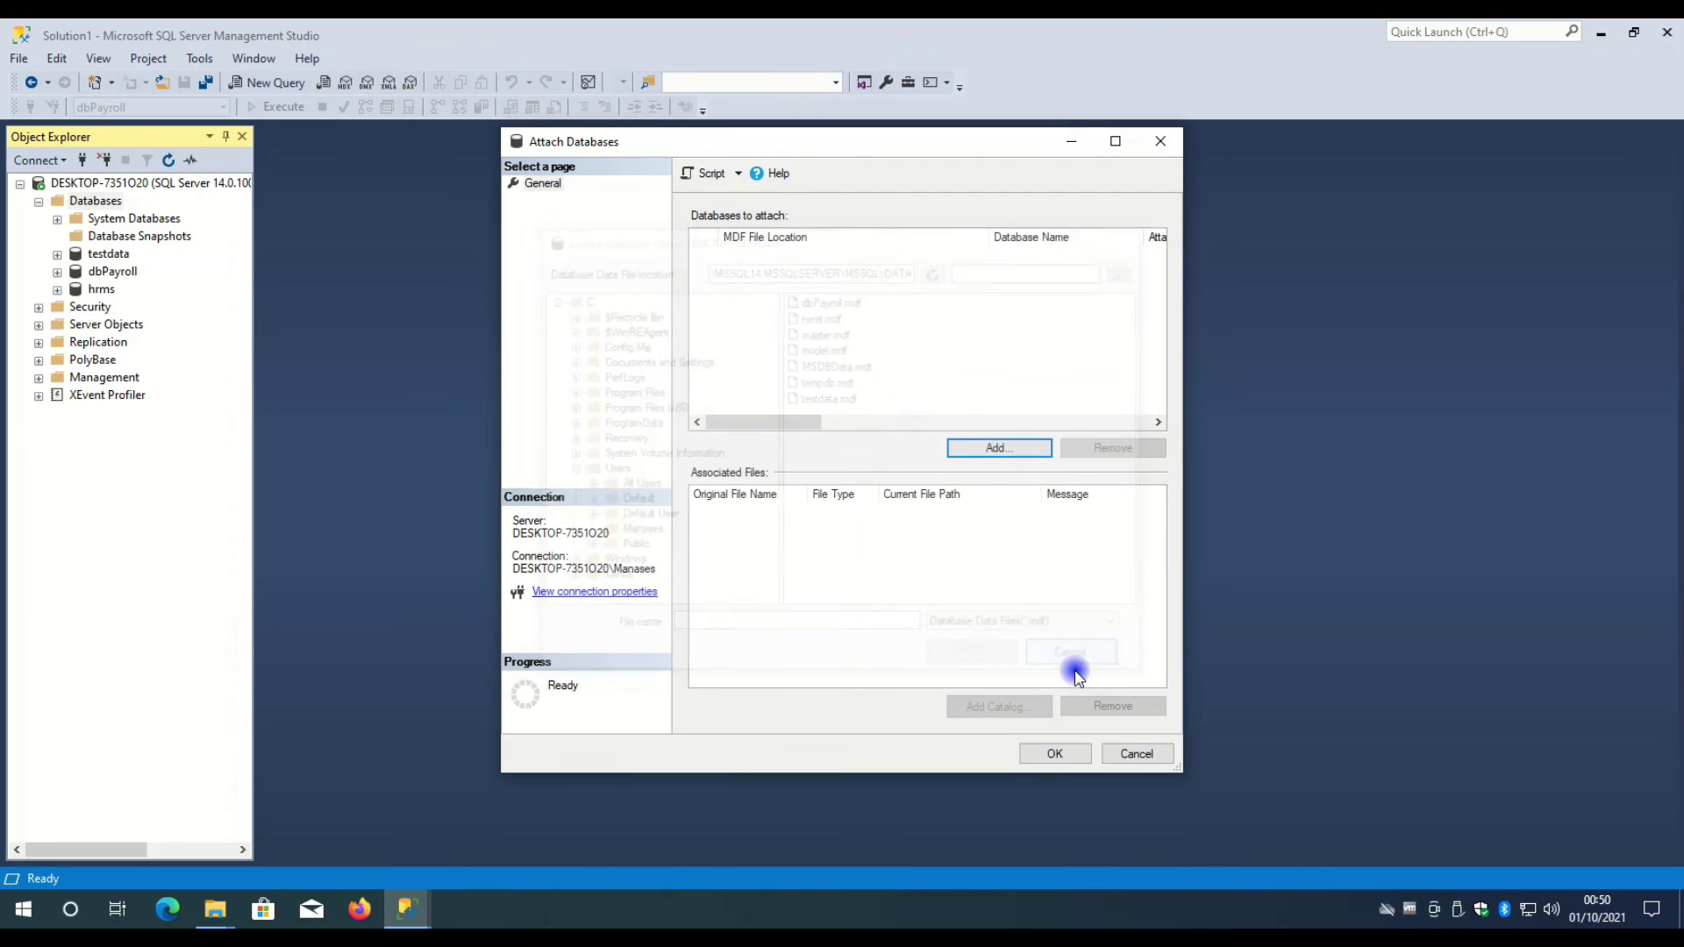
{"action": "left_click", "coordinate": [215, 909]}
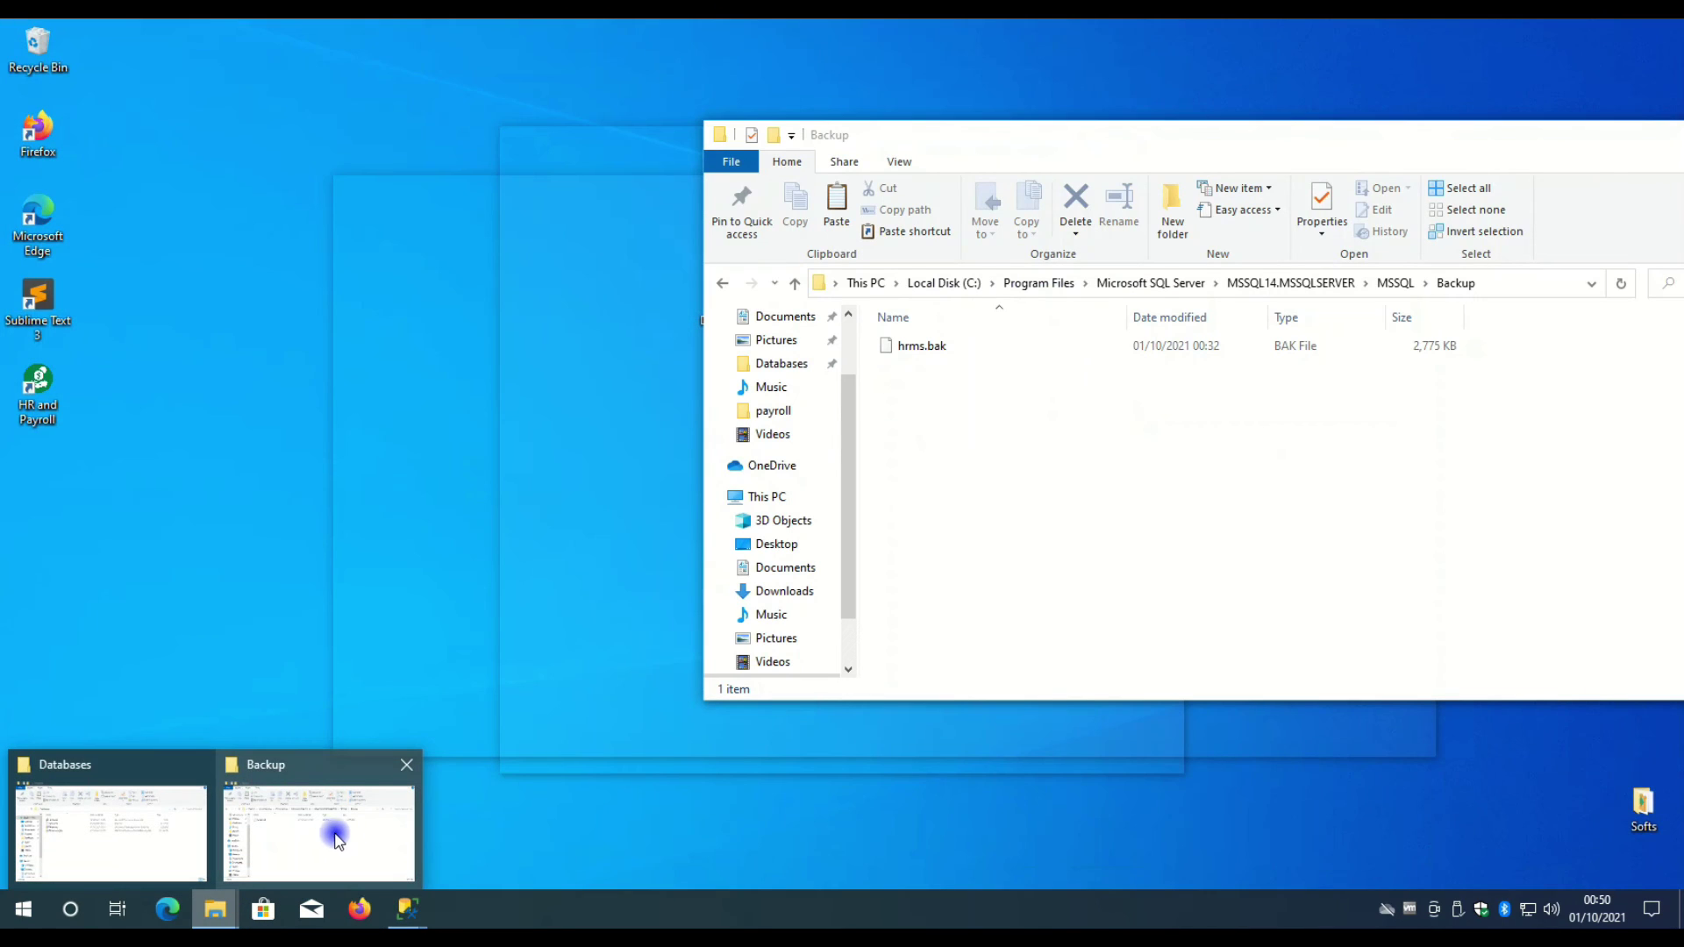
{"action": "left_click", "coordinate": [331, 833]}
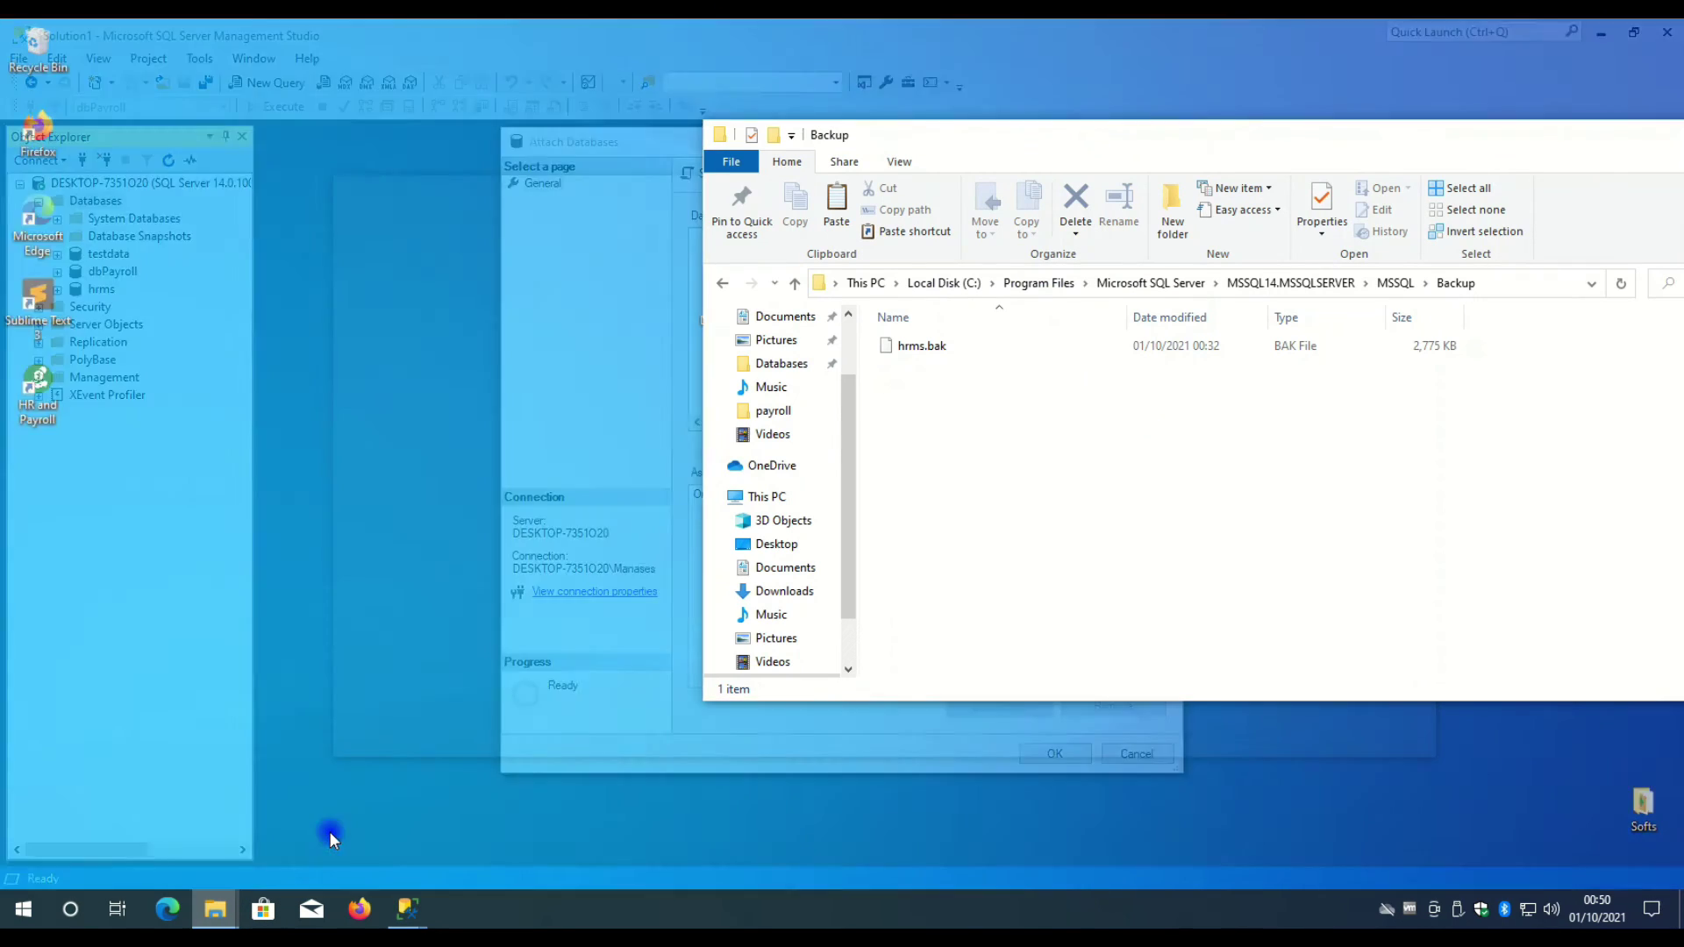
- Move the Databases folder window to the lower left
{"action": "mouse_move", "coordinate": [227, 912]}
{"action": "left_click", "coordinate": [161, 820]}
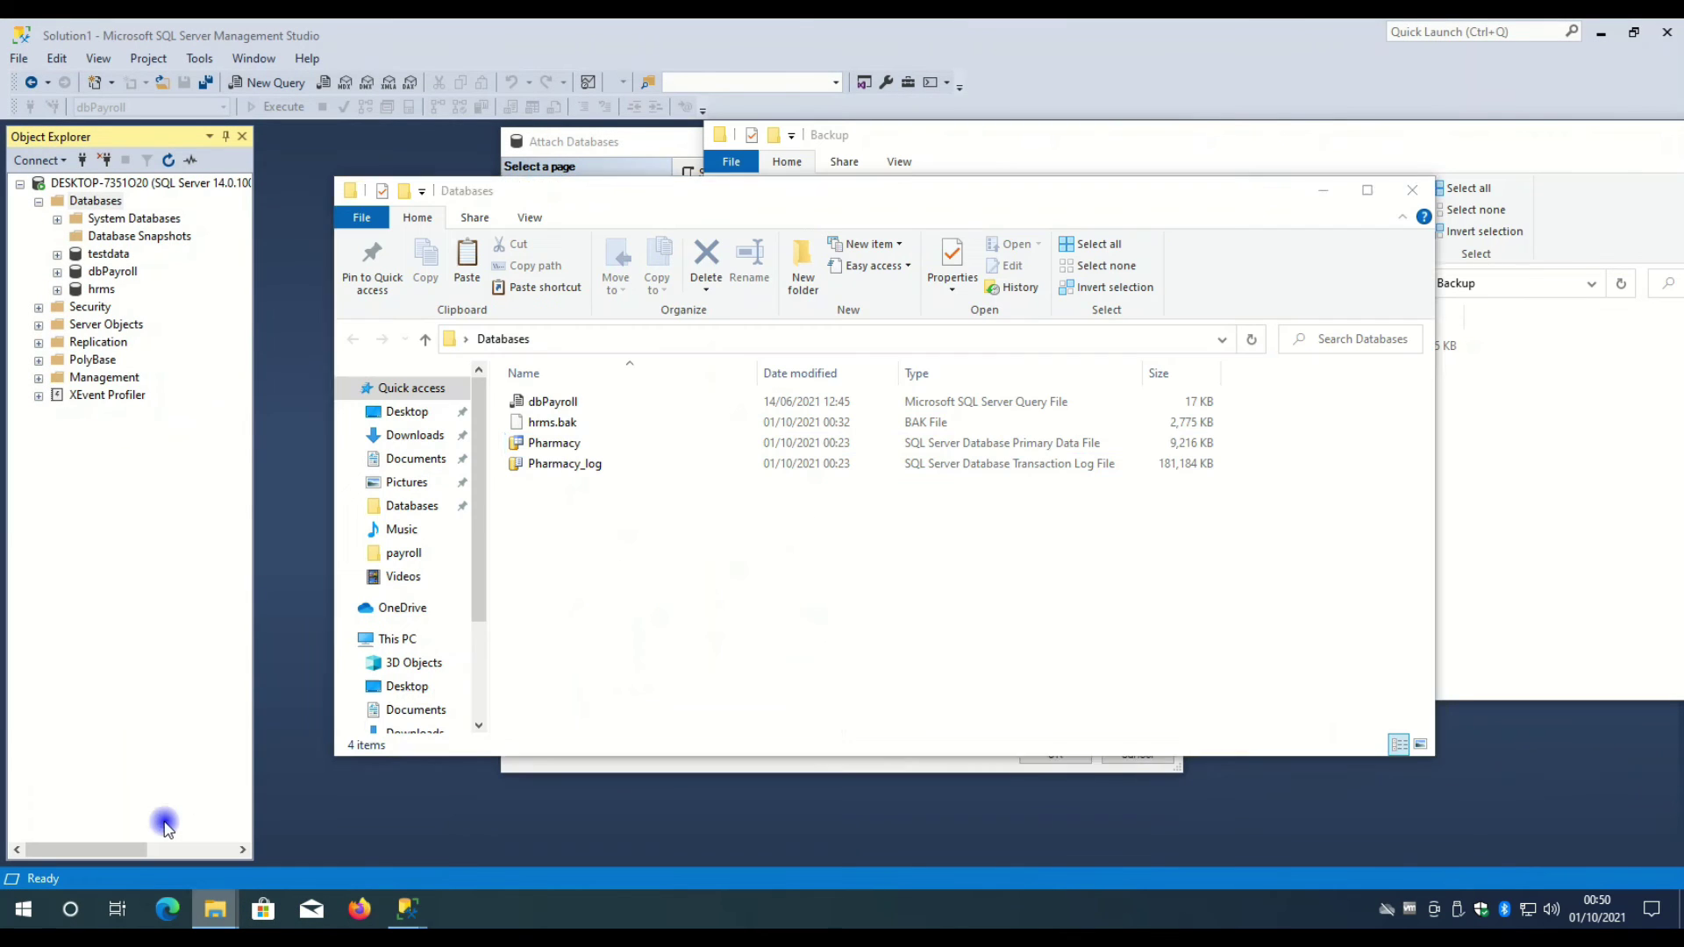
{"action": "left_click_drag", "start_coordinate": [659, 207], "coordinate": [351, 342]}
- Go from Backup back up into the MSSQL folder and select DATA
{"action": "left_click", "coordinate": [870, 150]}
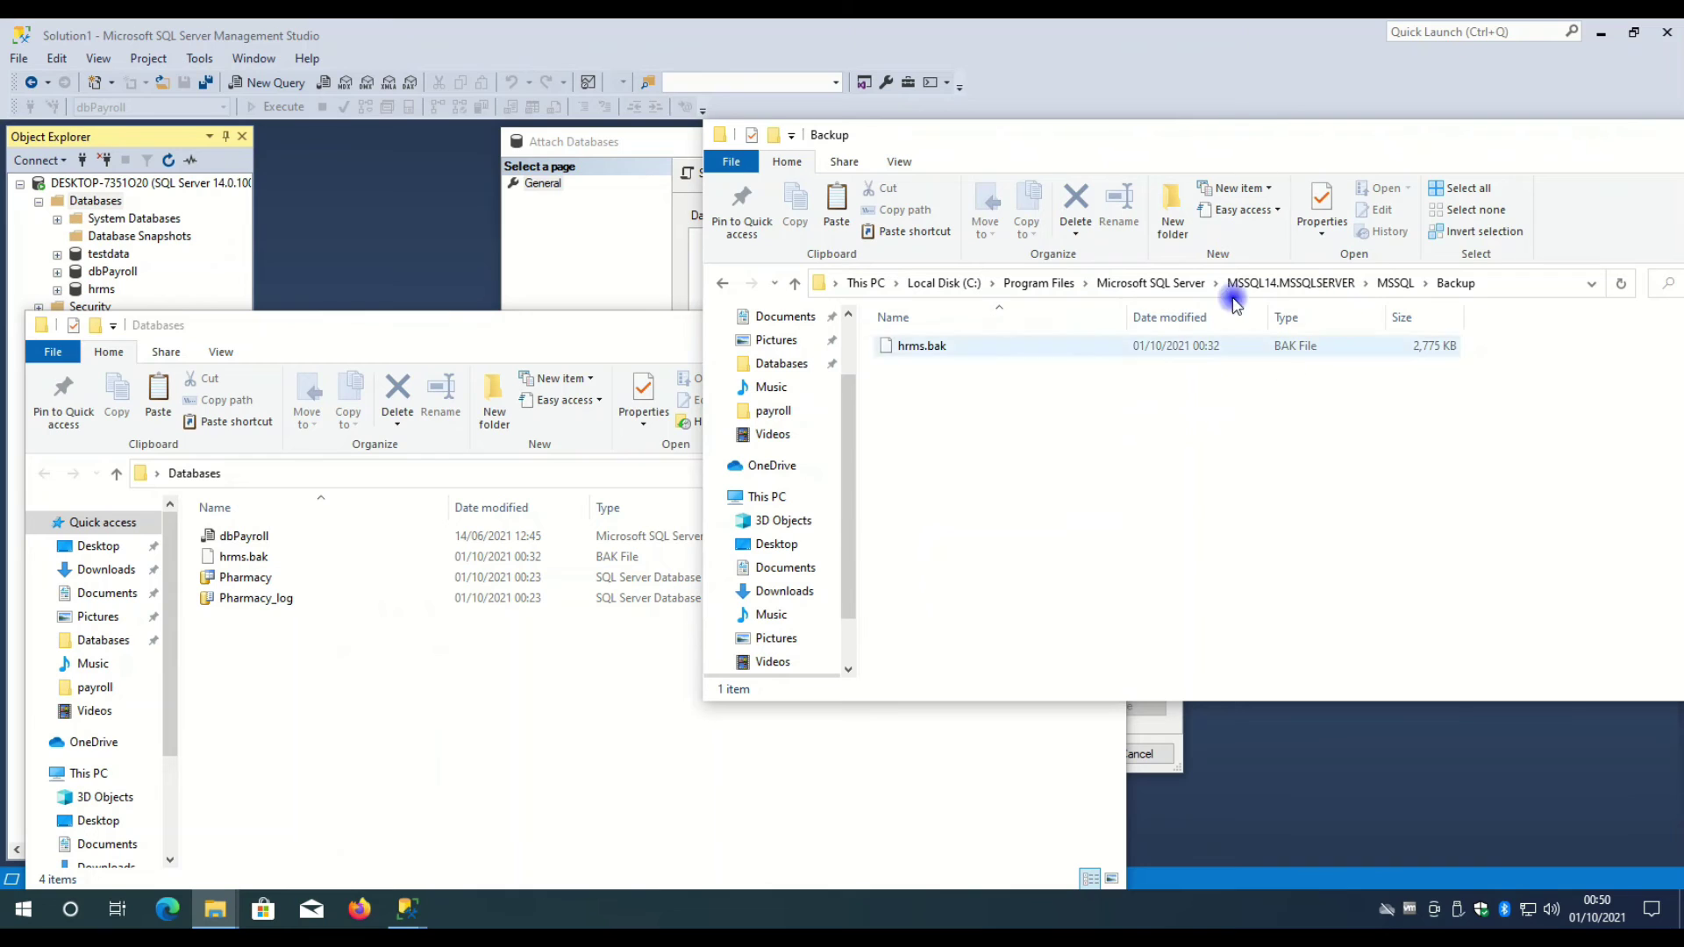
{"action": "left_click", "coordinate": [724, 284]}
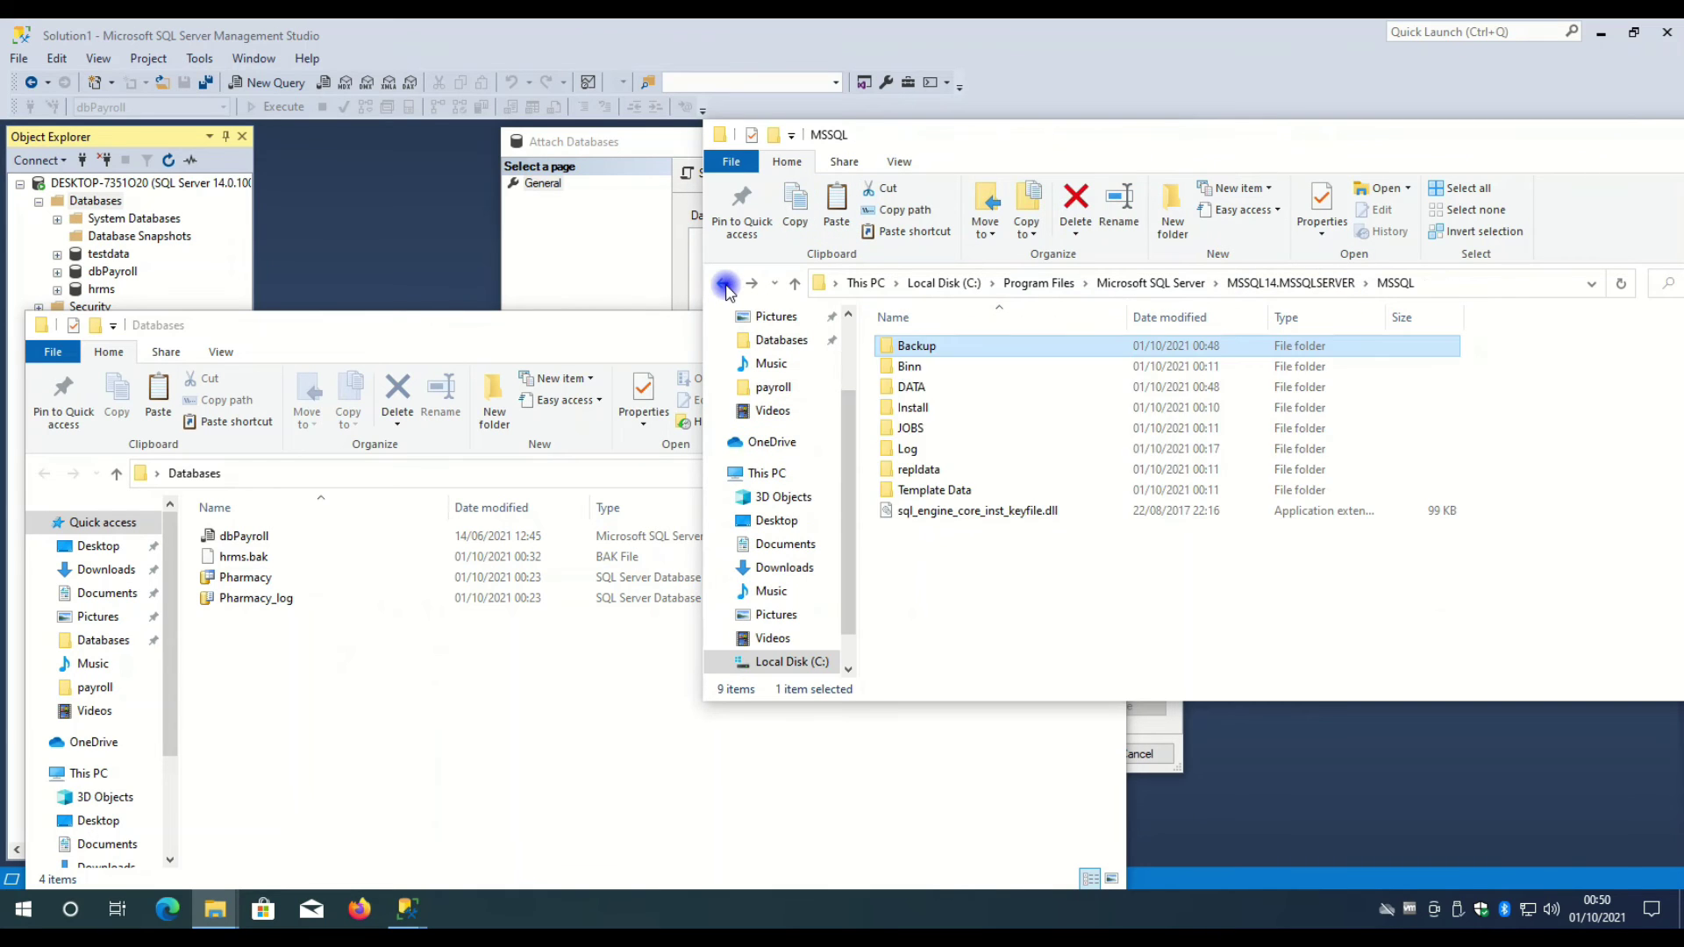
{"action": "left_click", "coordinate": [724, 284]}
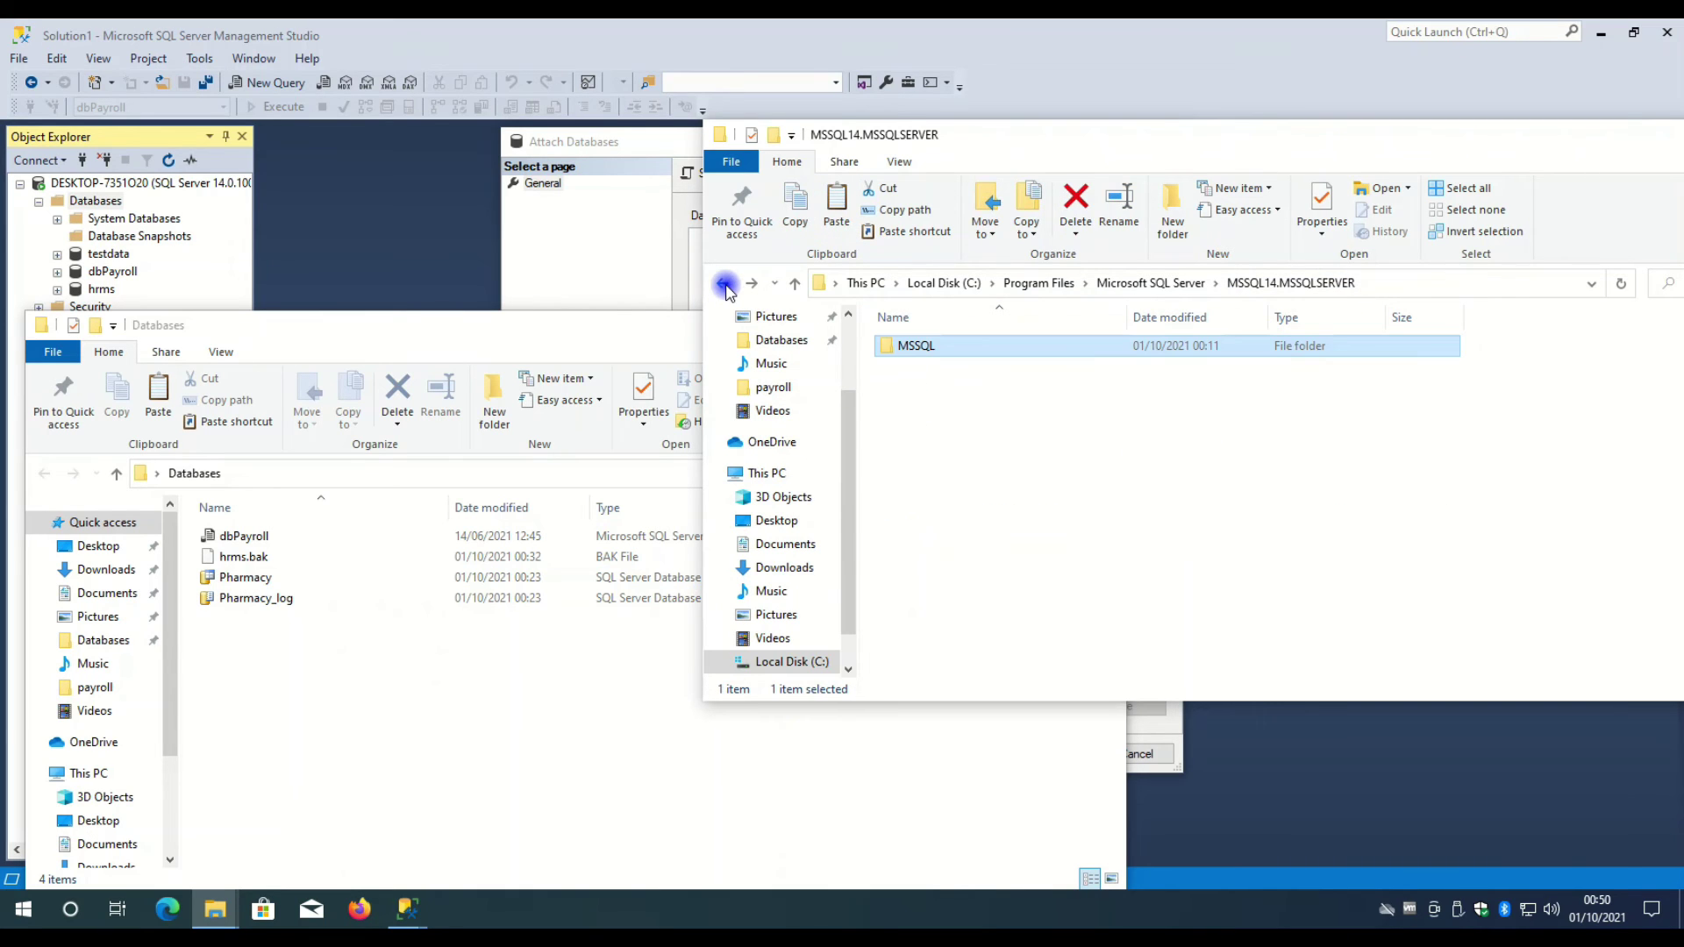
{"action": "double_click", "coordinate": [1079, 354]}
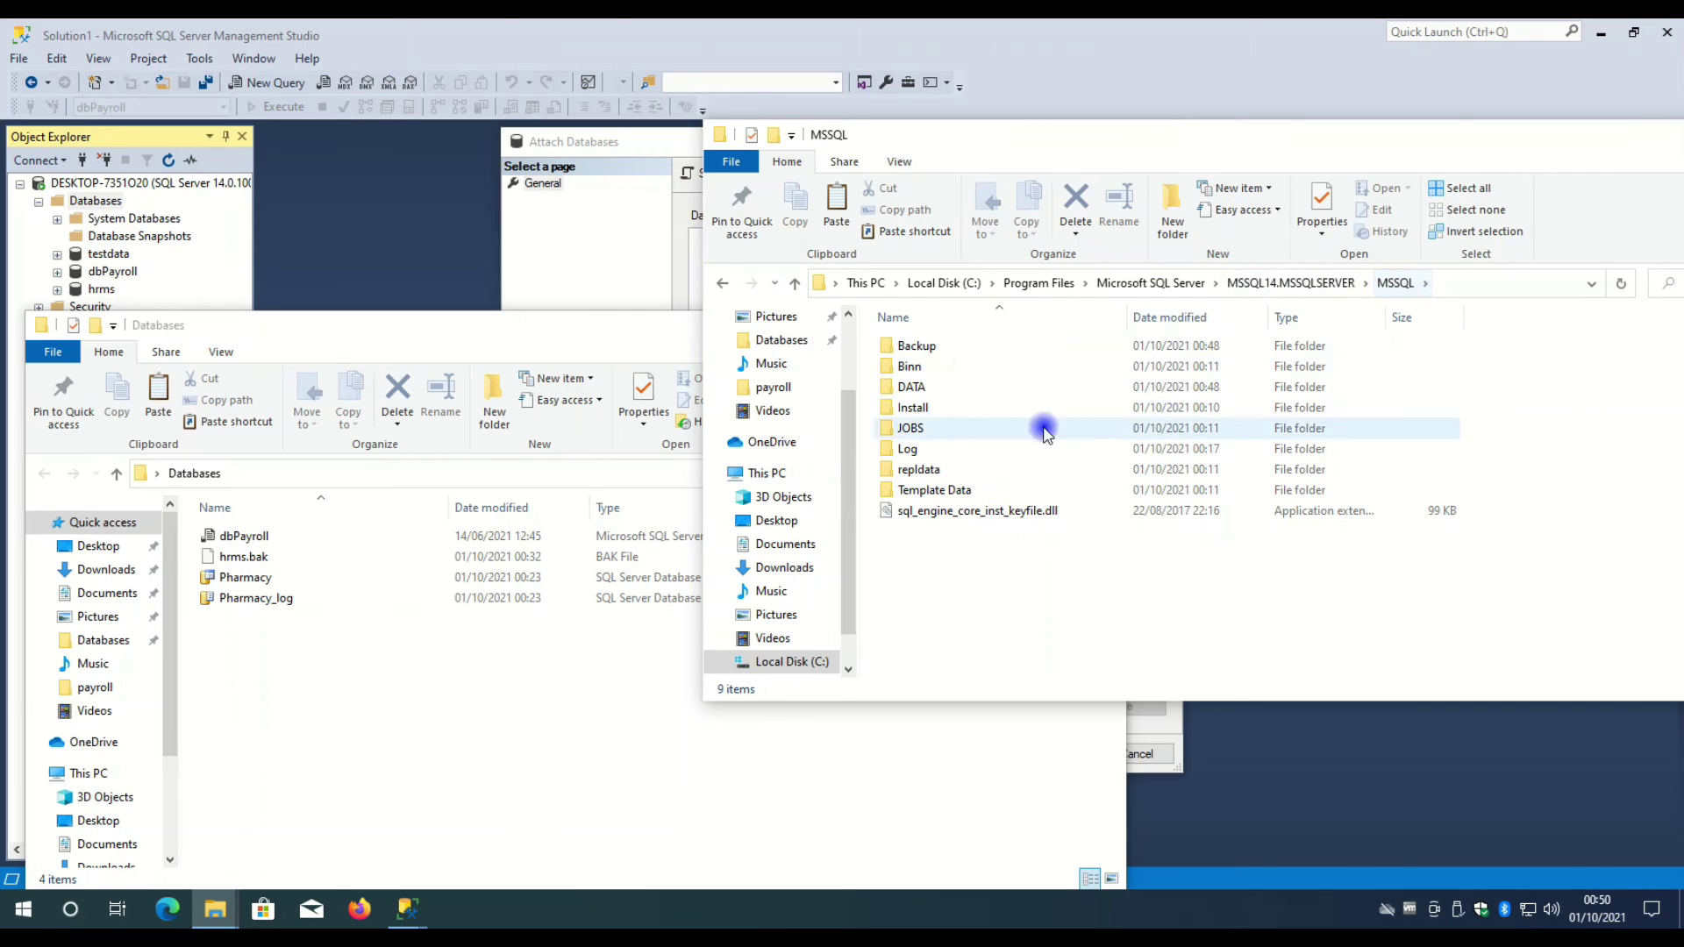
{"action": "left_click", "coordinate": [916, 390]}
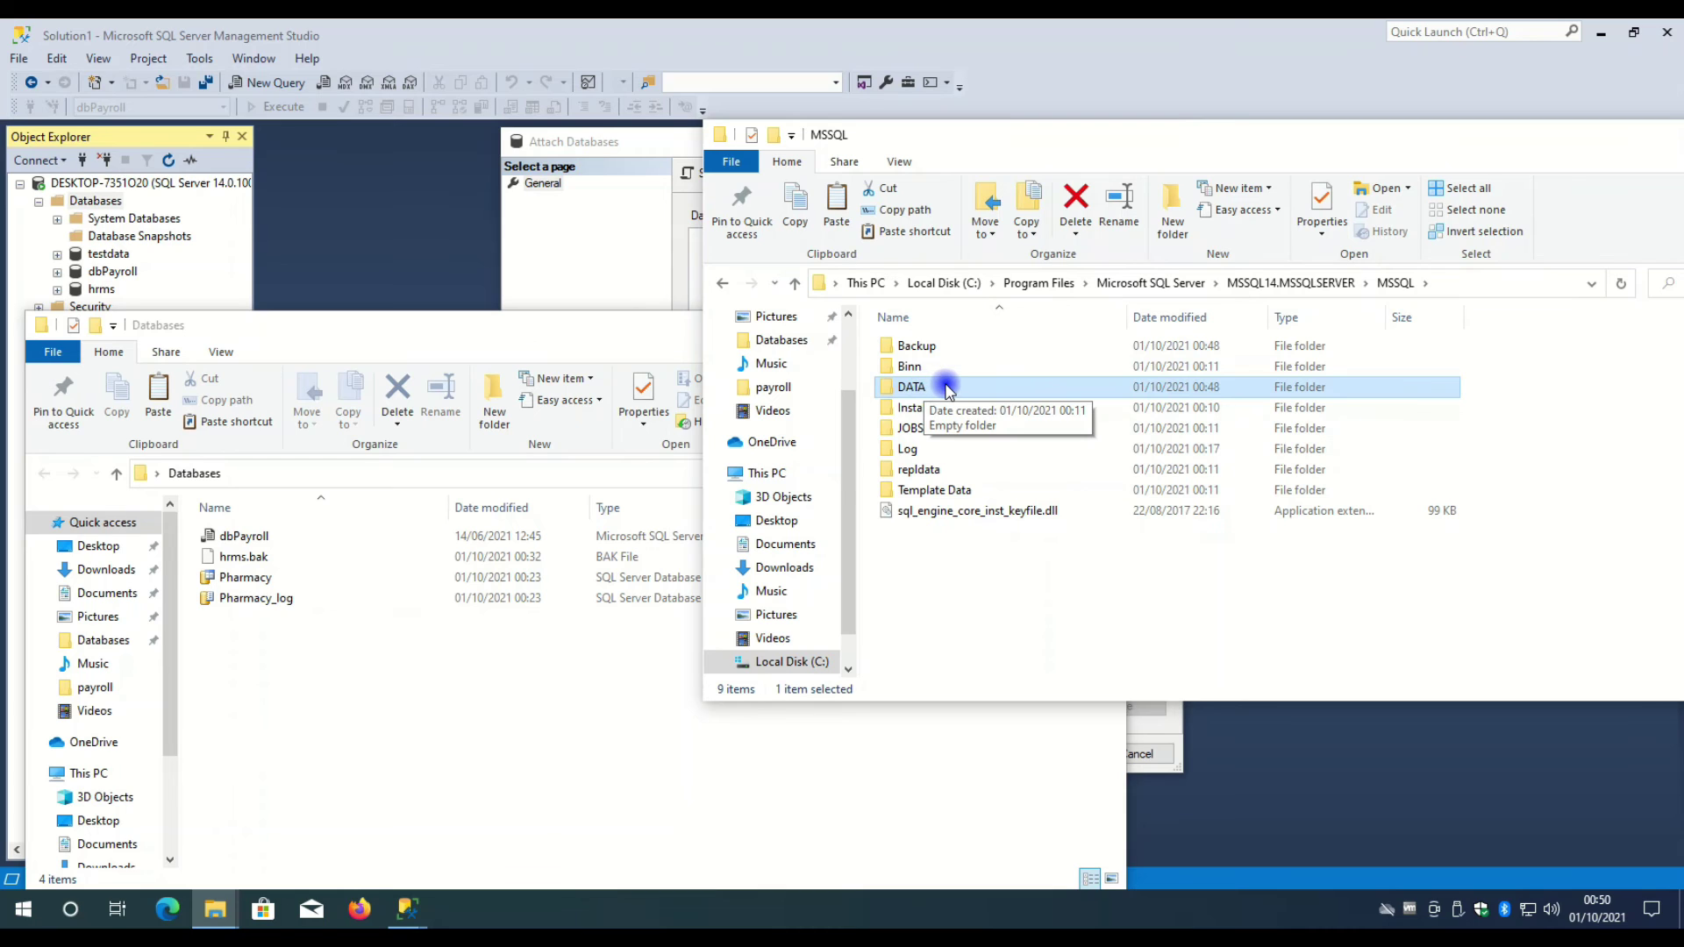
- Open the DATA folder, granting access, and drag Pharmacy and Pharmacy_log into it
{"action": "double_click", "coordinate": [947, 388]}
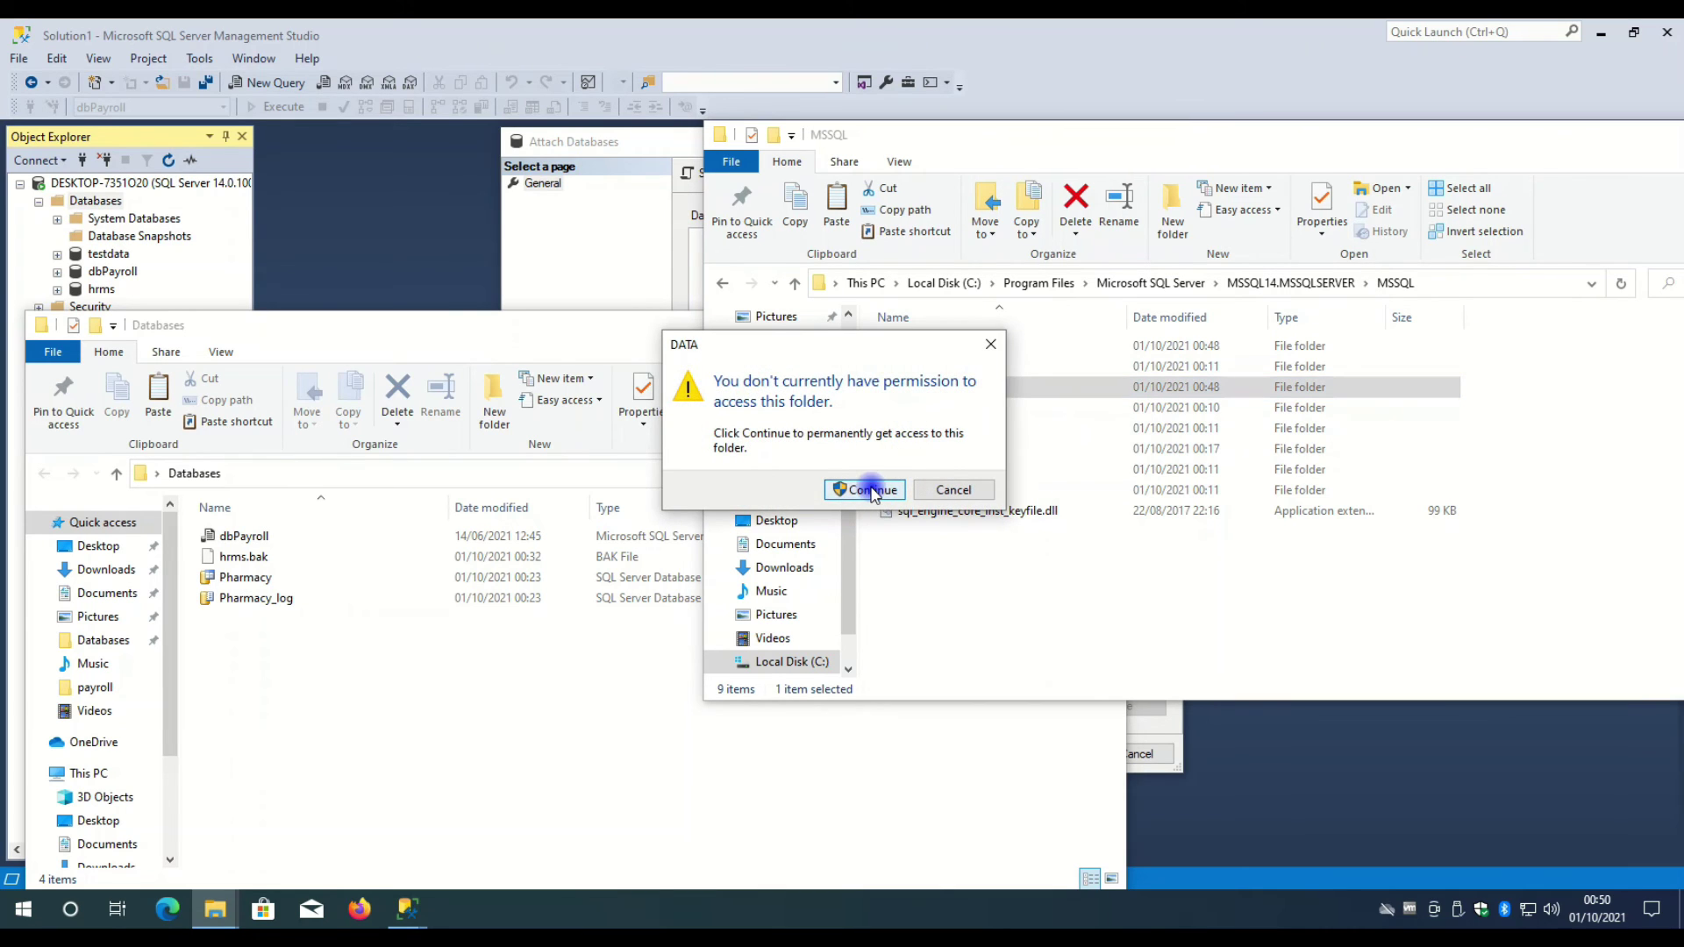
{"action": "left_click", "coordinate": [871, 489]}
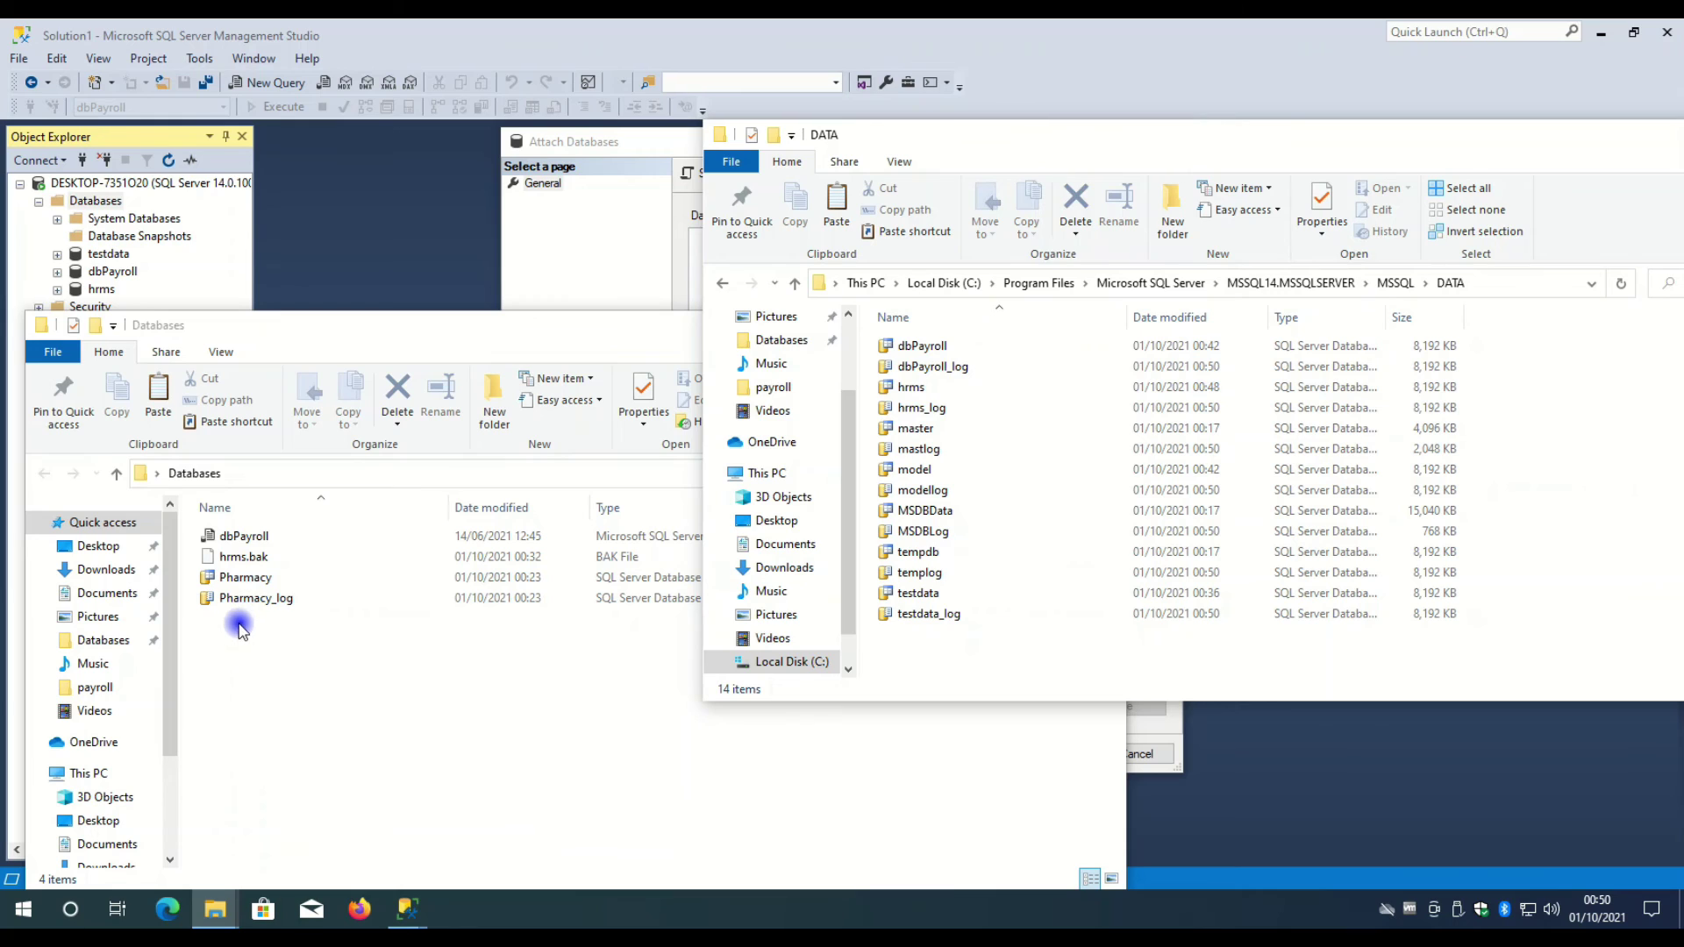
{"action": "left_click_drag", "start_coordinate": [239, 630], "coordinate": [274, 575]}
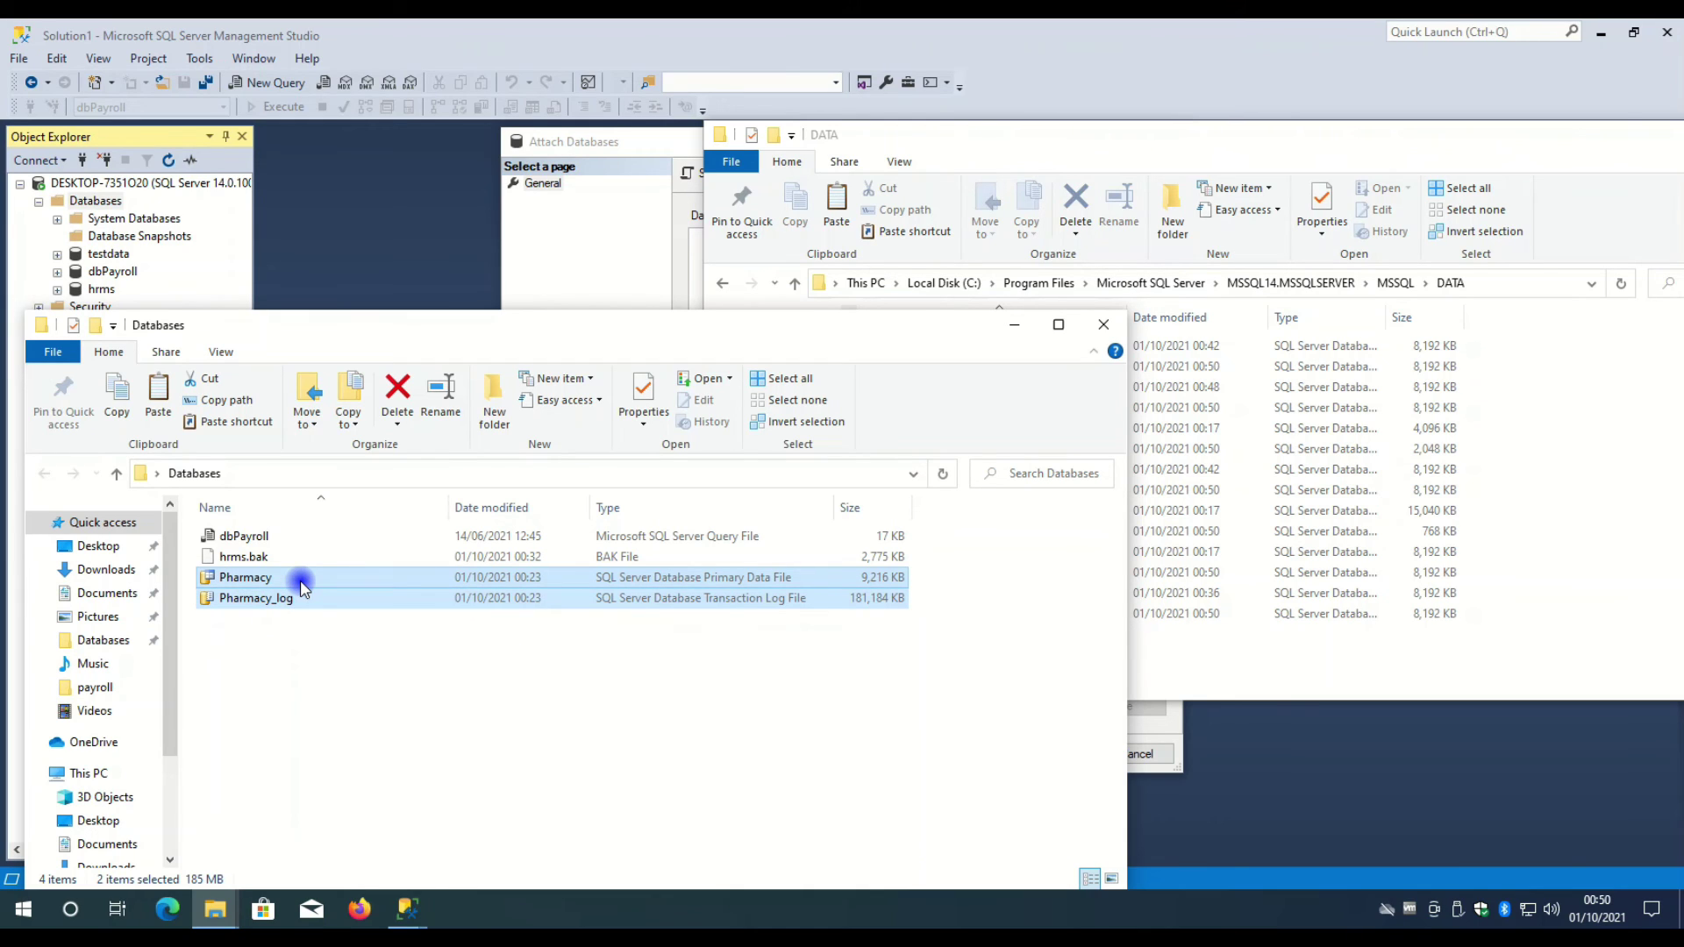
{"action": "left_click_drag", "start_coordinate": [301, 586], "coordinate": [1533, 579]}
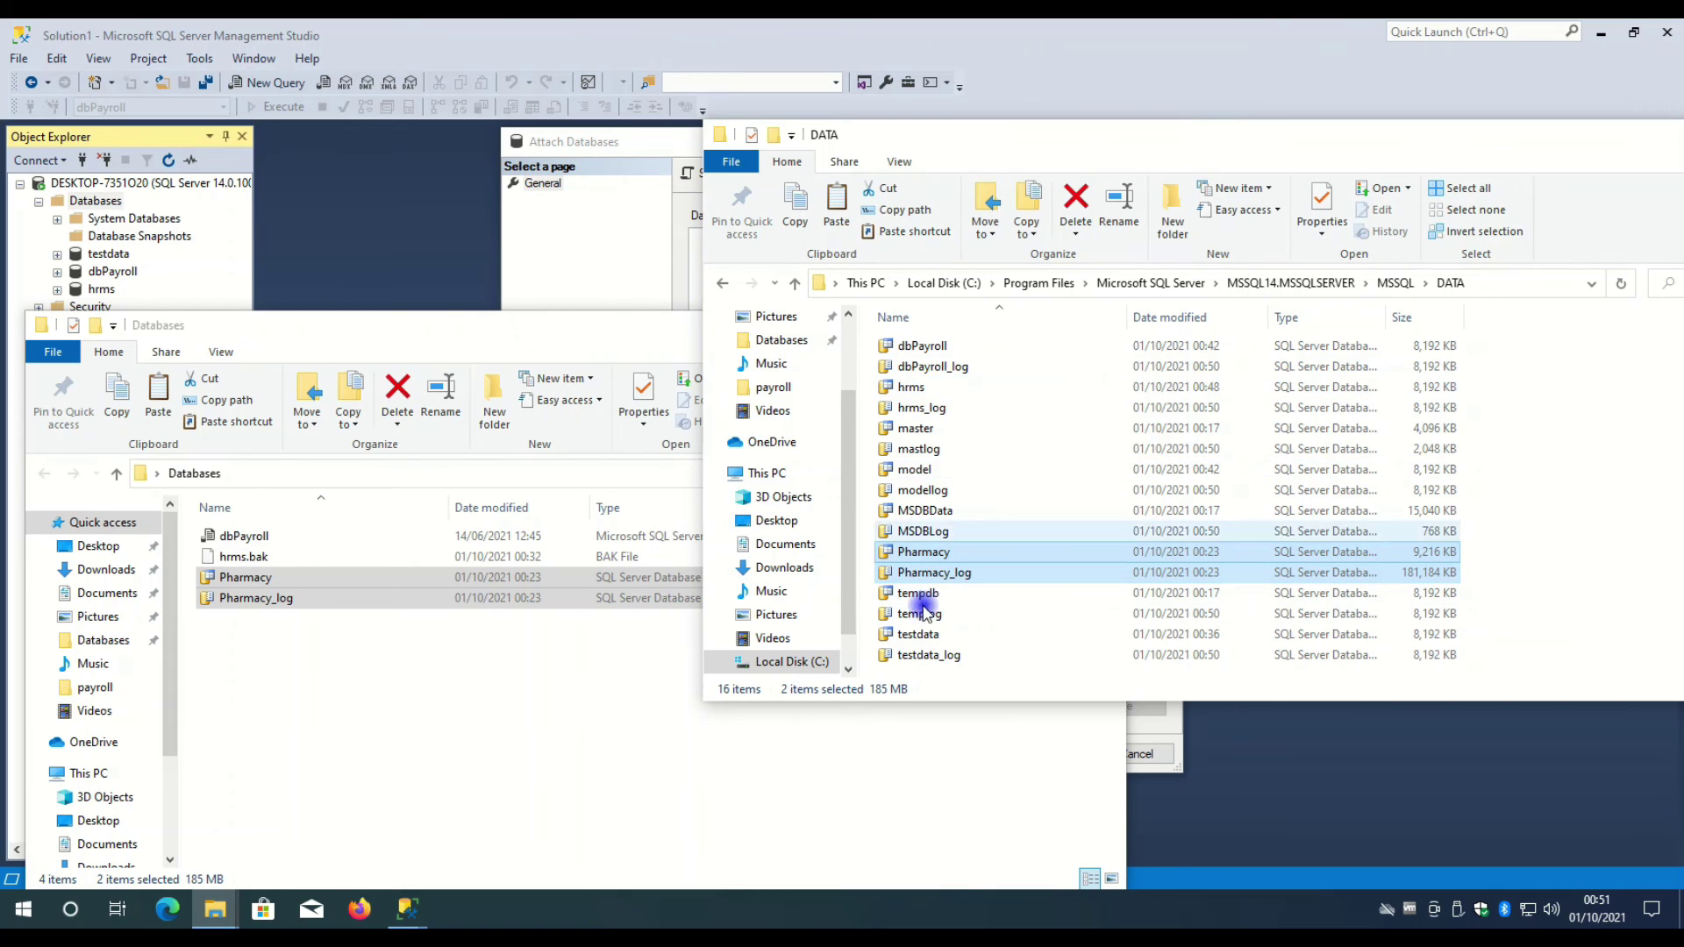
- In Attach Databases, browse the DATA folder and pick Pharmacy.mdf as the file to attach
{"action": "left_click", "coordinate": [621, 272]}
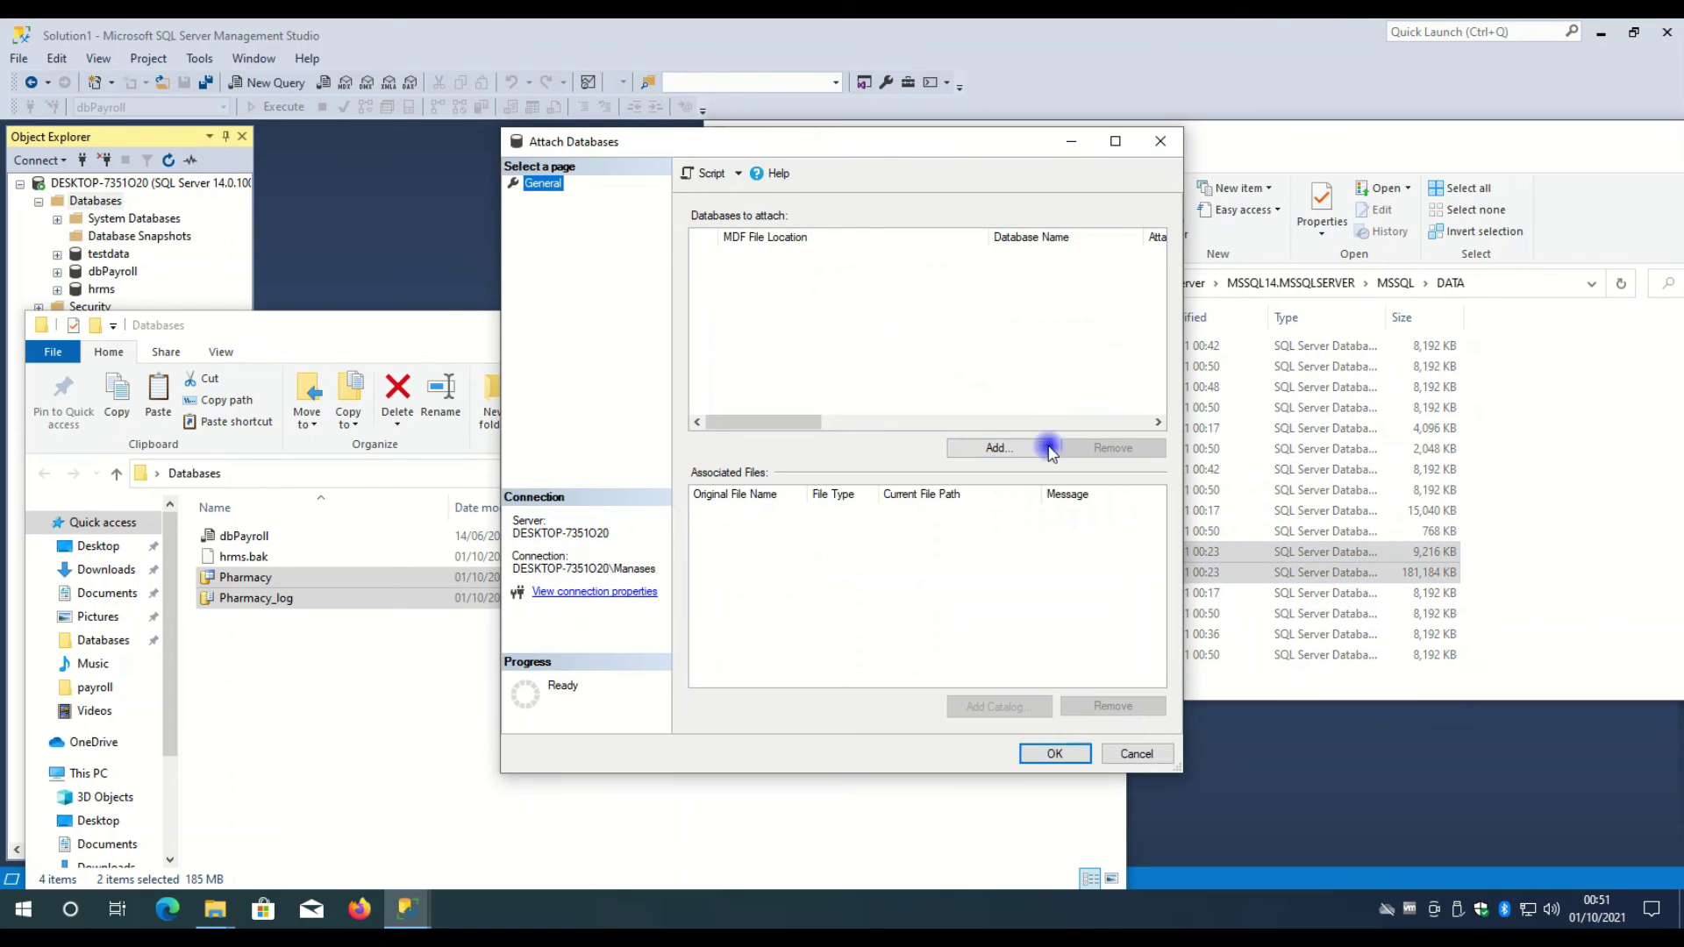
{"action": "left_click", "coordinate": [1024, 327]}
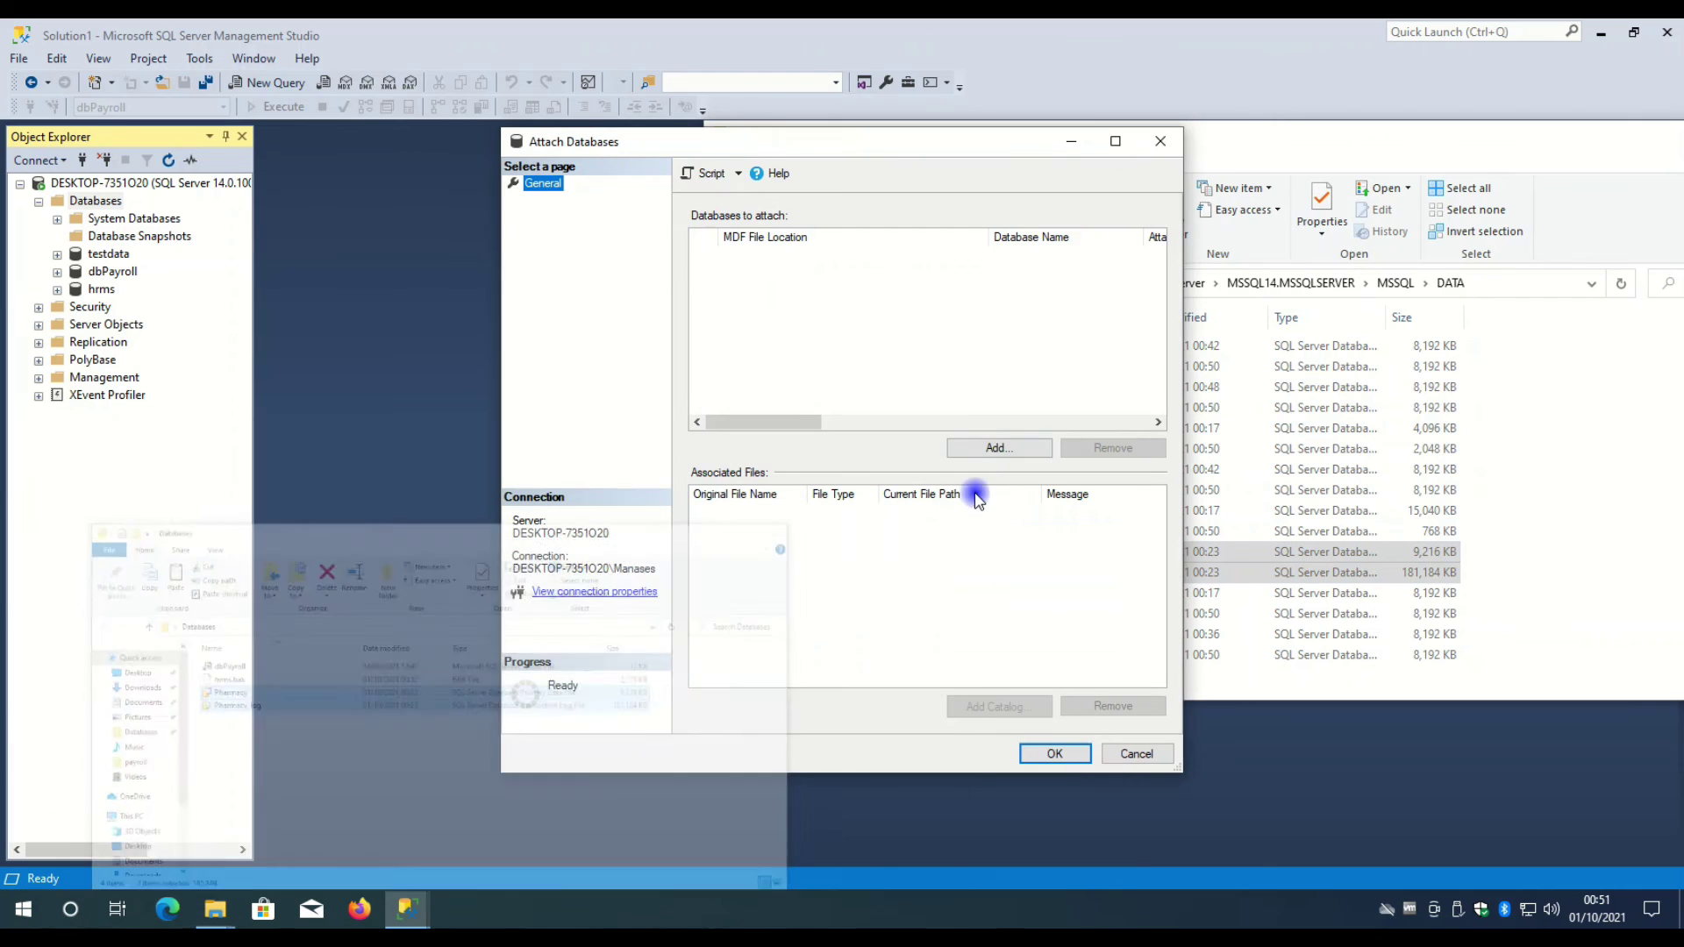
{"action": "left_click", "coordinate": [997, 449]}
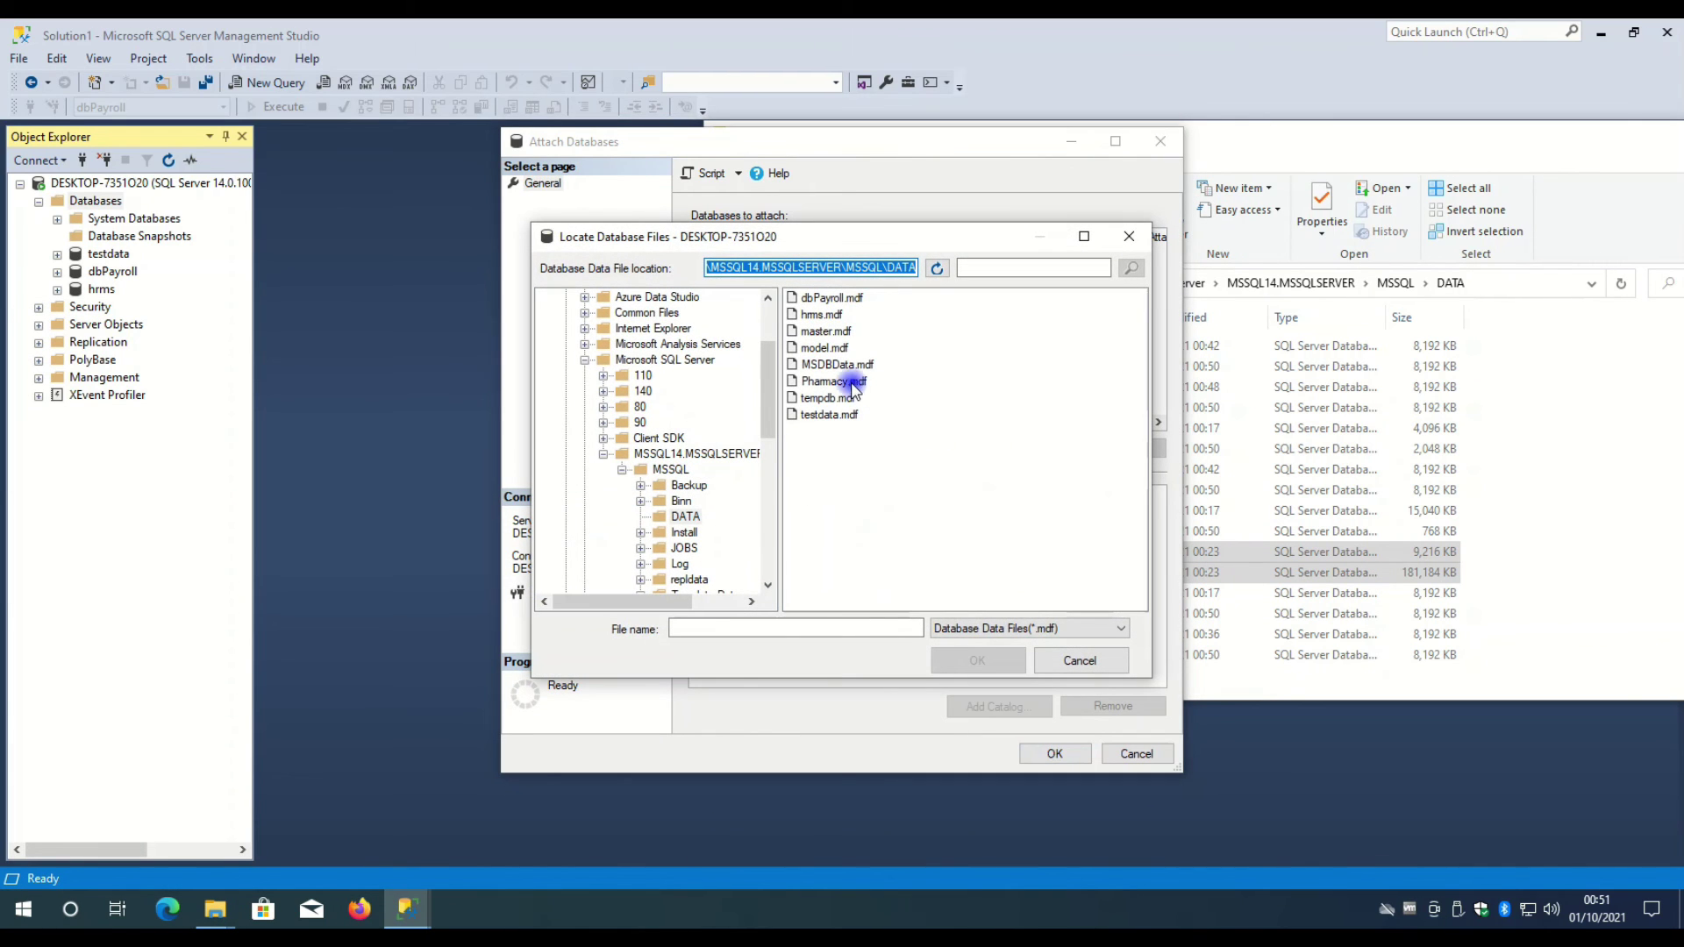
{"action": "left_click", "coordinate": [816, 383]}
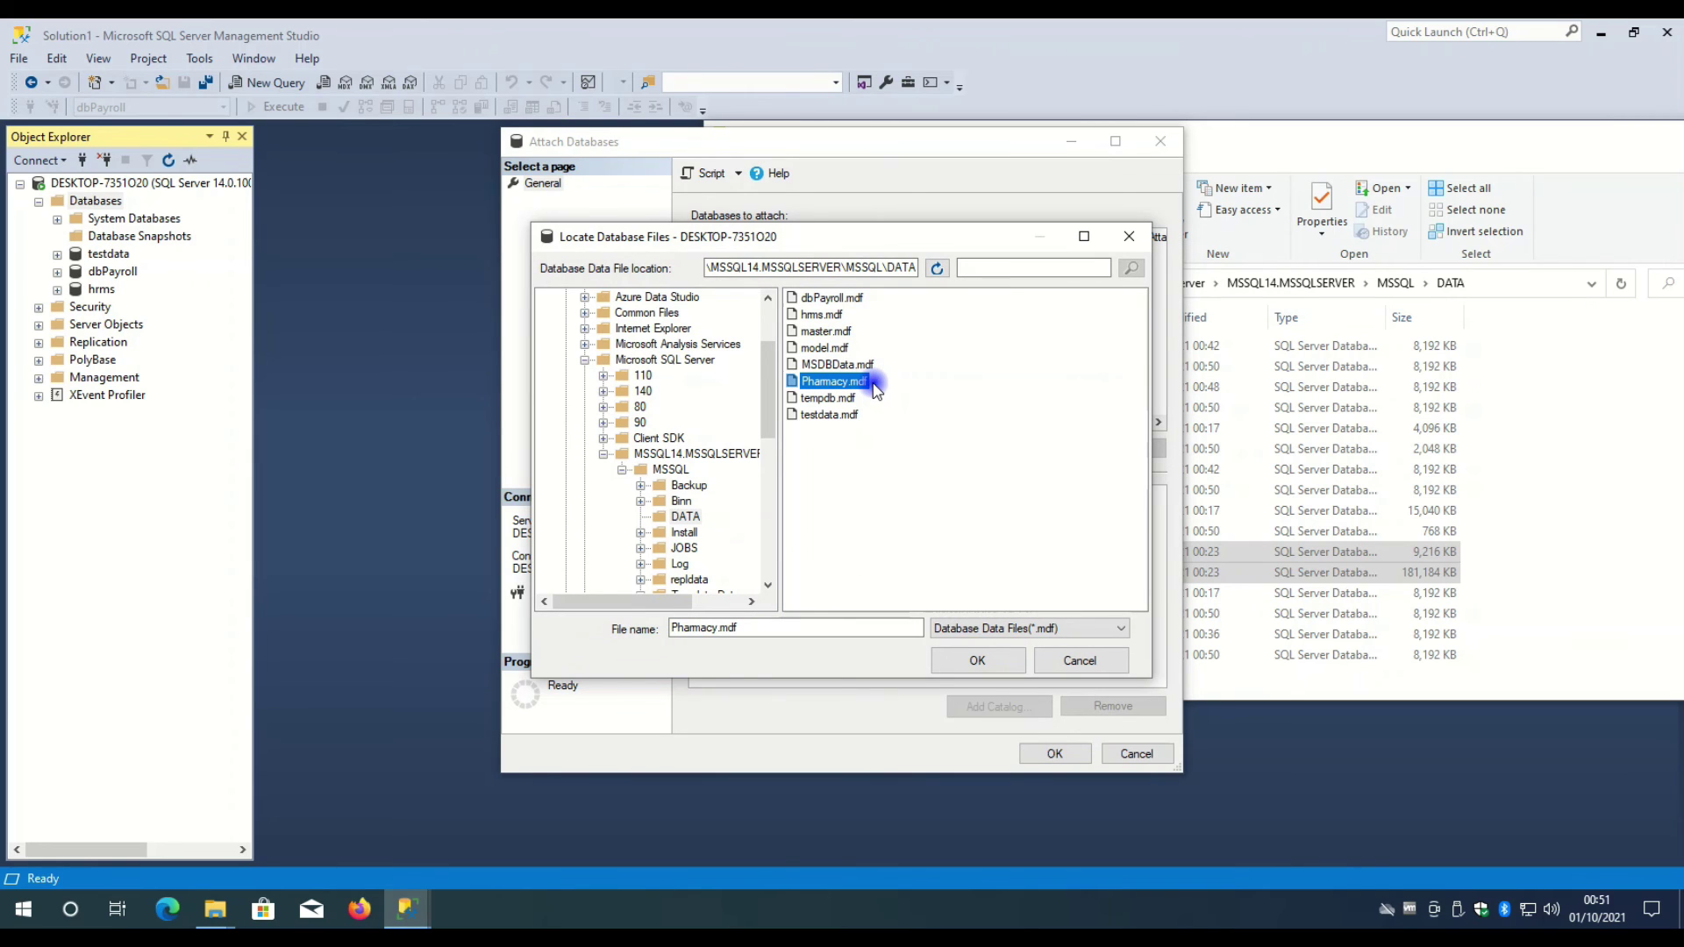
{"action": "left_click", "coordinate": [1541, 553]}
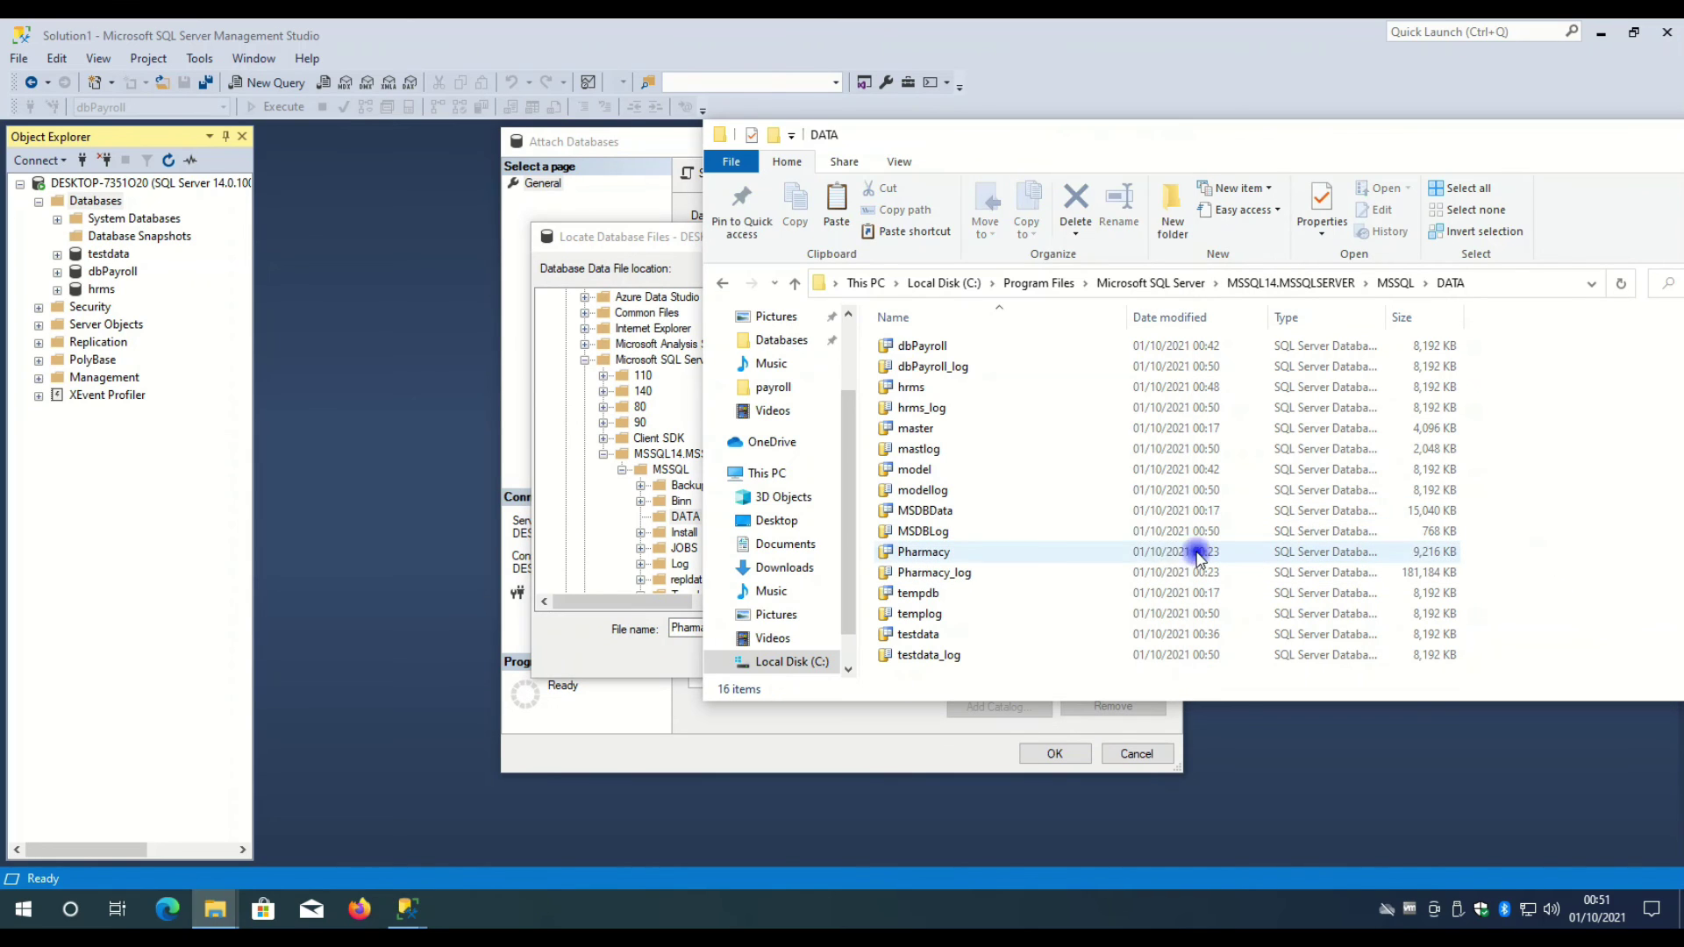
{"action": "right_click", "coordinate": [1167, 557]}
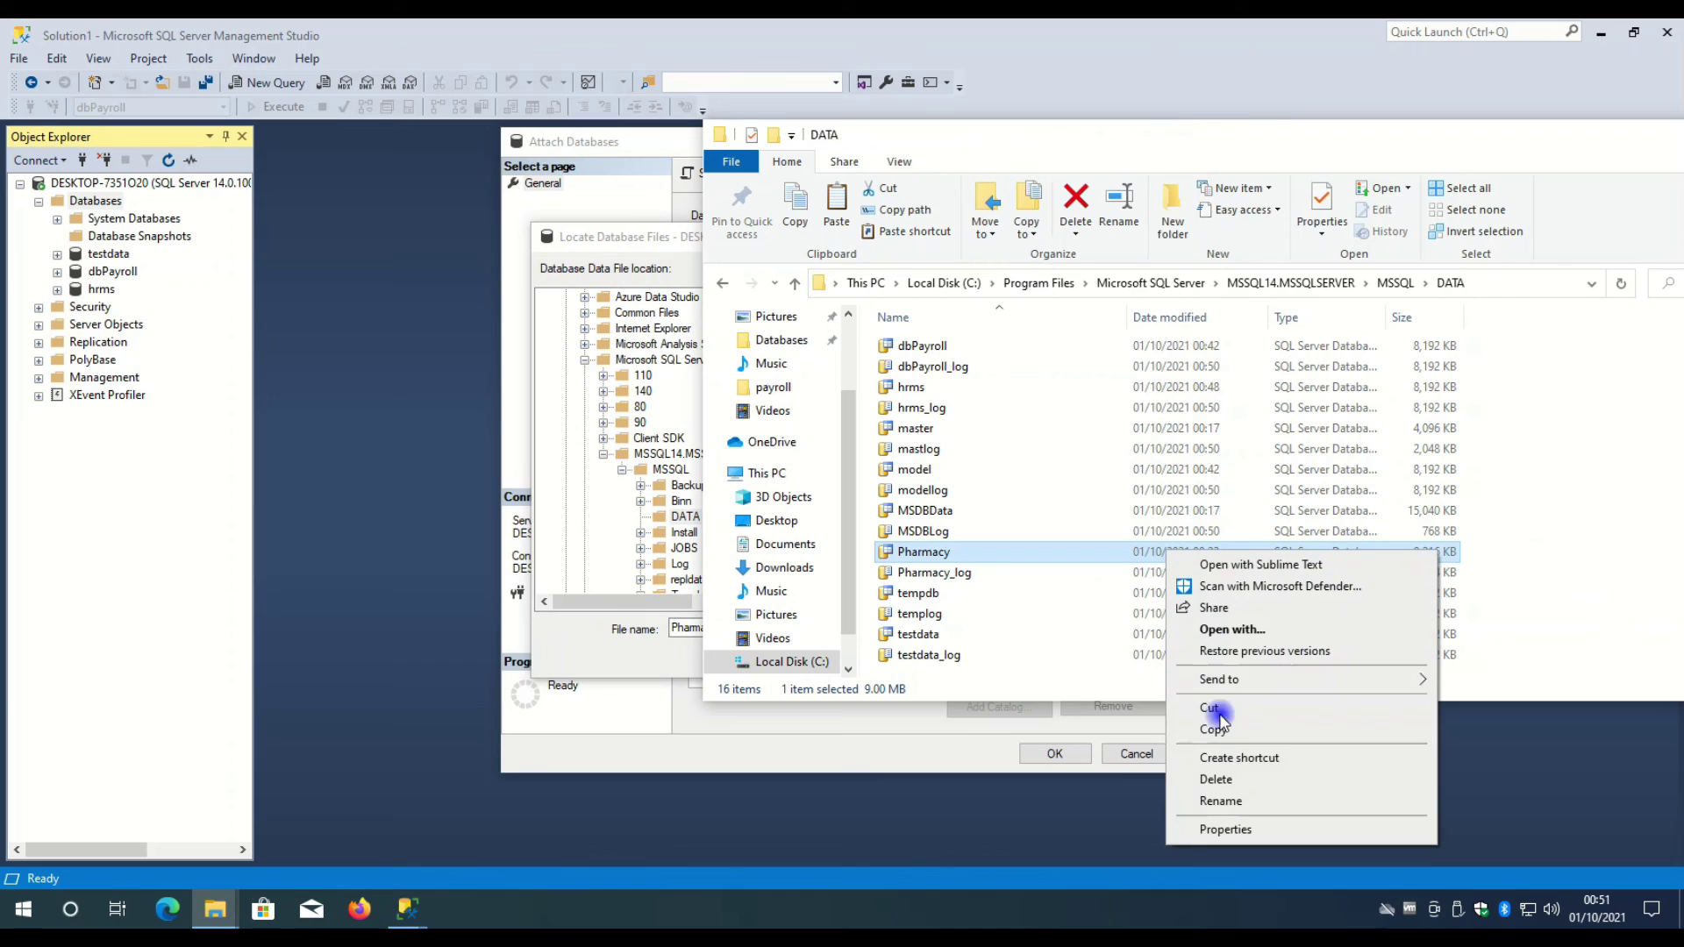
{"action": "left_click", "coordinate": [1240, 825]}
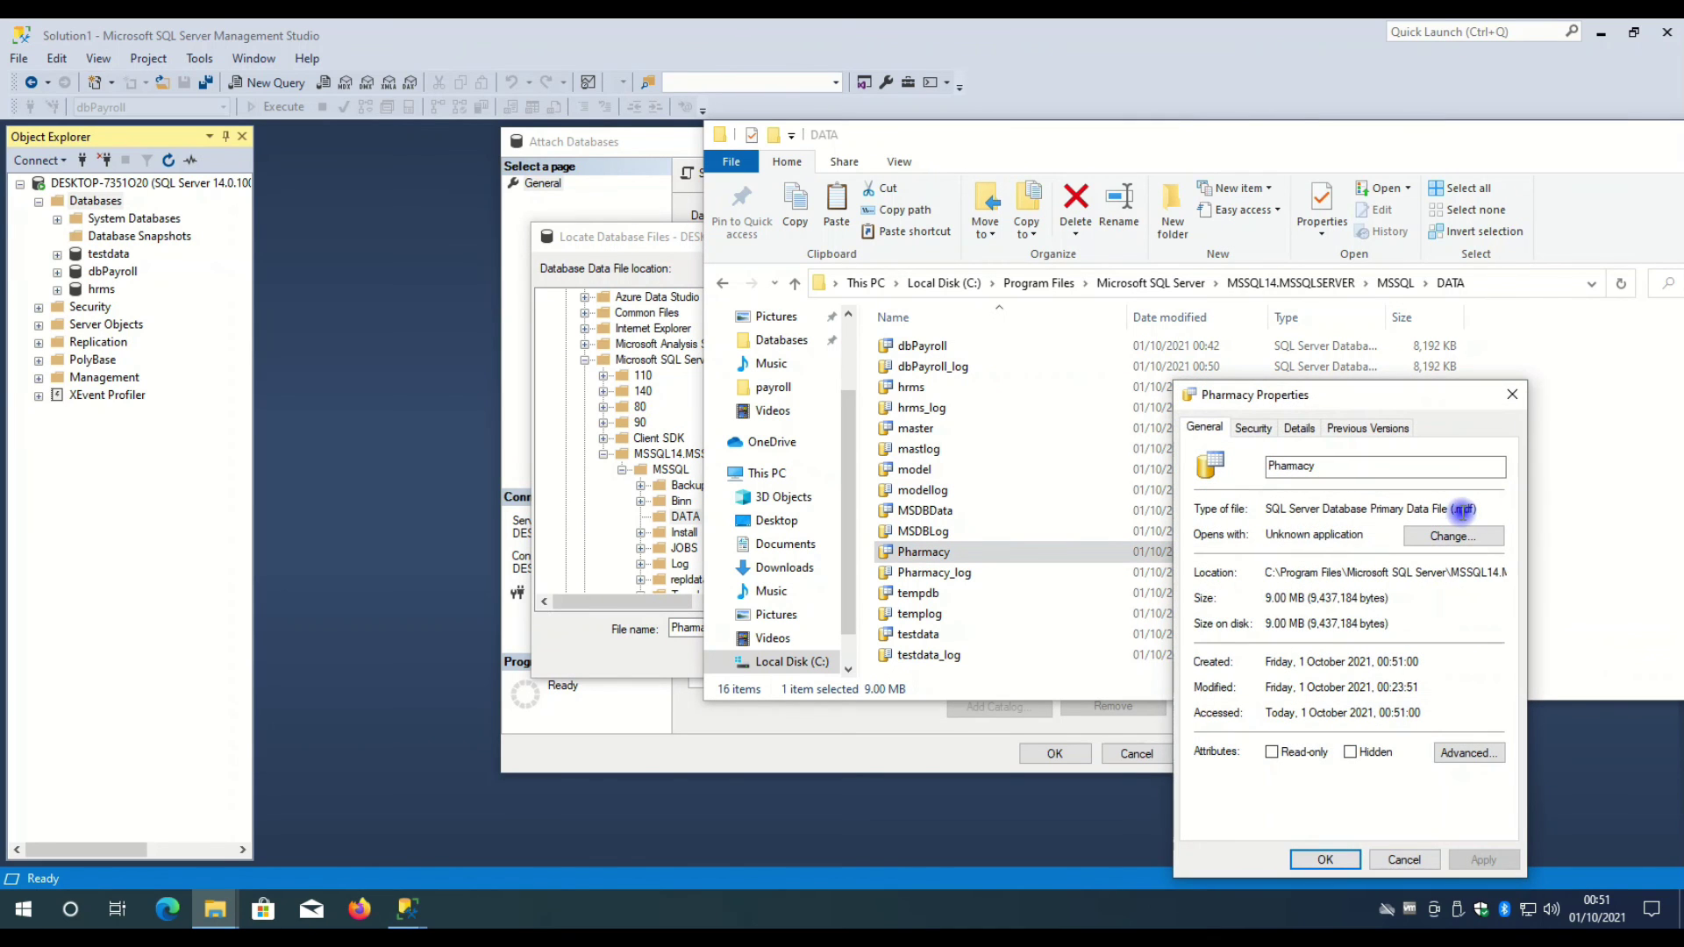
{"action": "double_click", "coordinate": [1476, 509]}
{"action": "left_click", "coordinate": [1395, 861]}
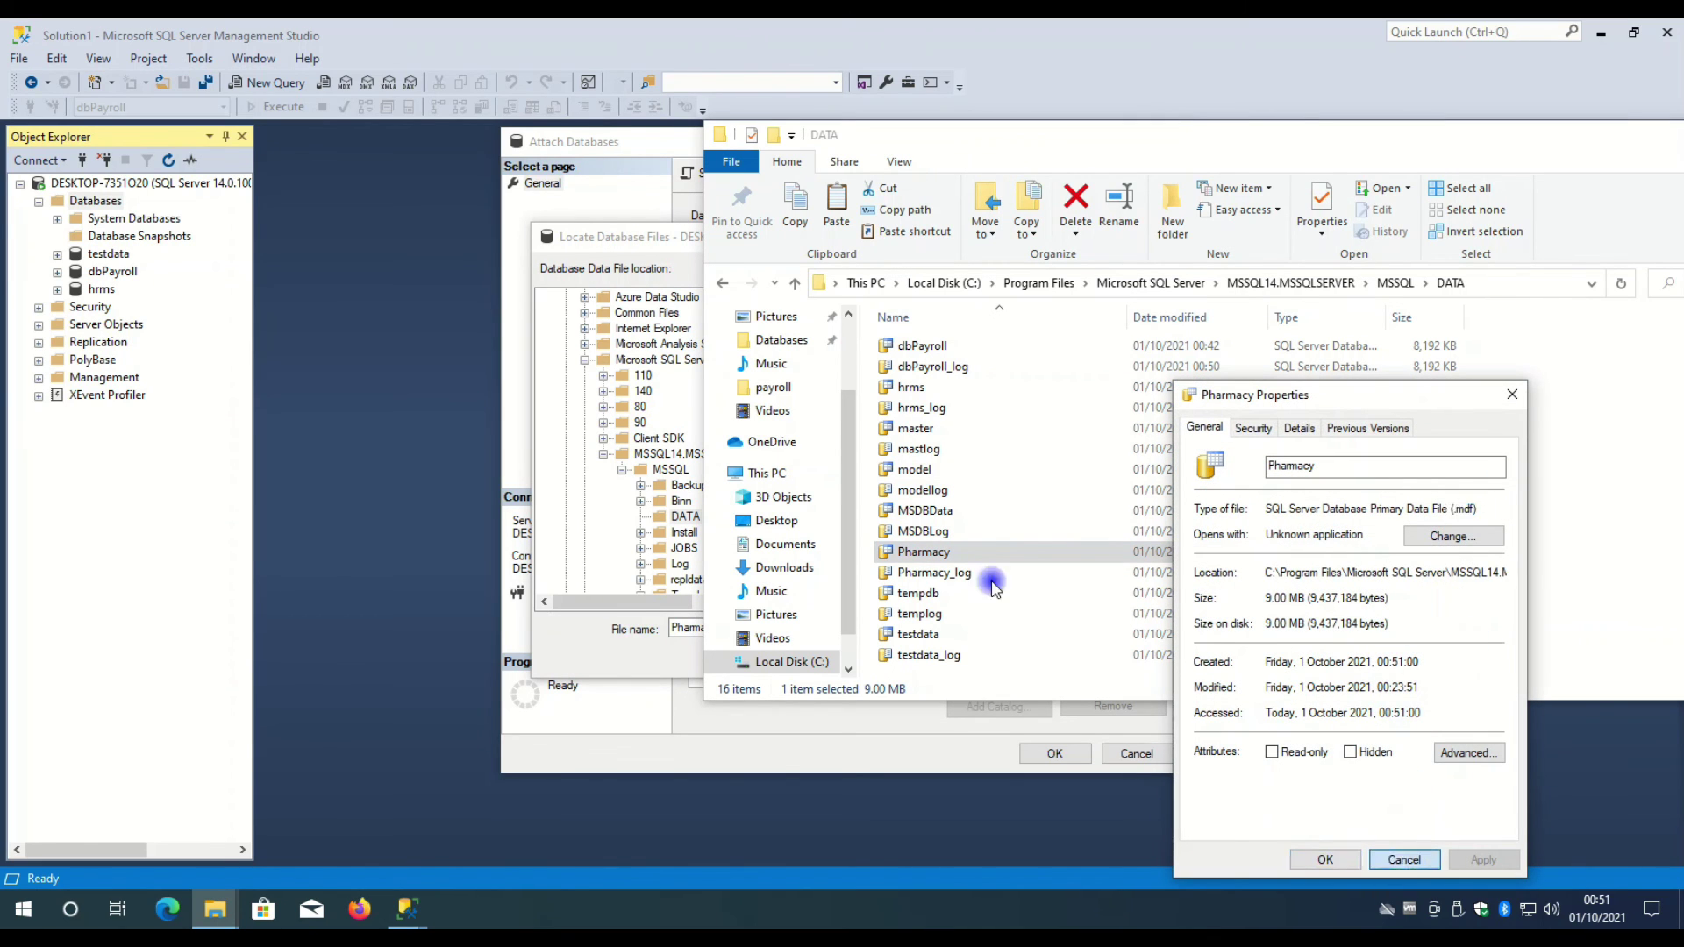
{"action": "left_click", "coordinate": [956, 574]}
{"action": "right_click", "coordinate": [956, 574]}
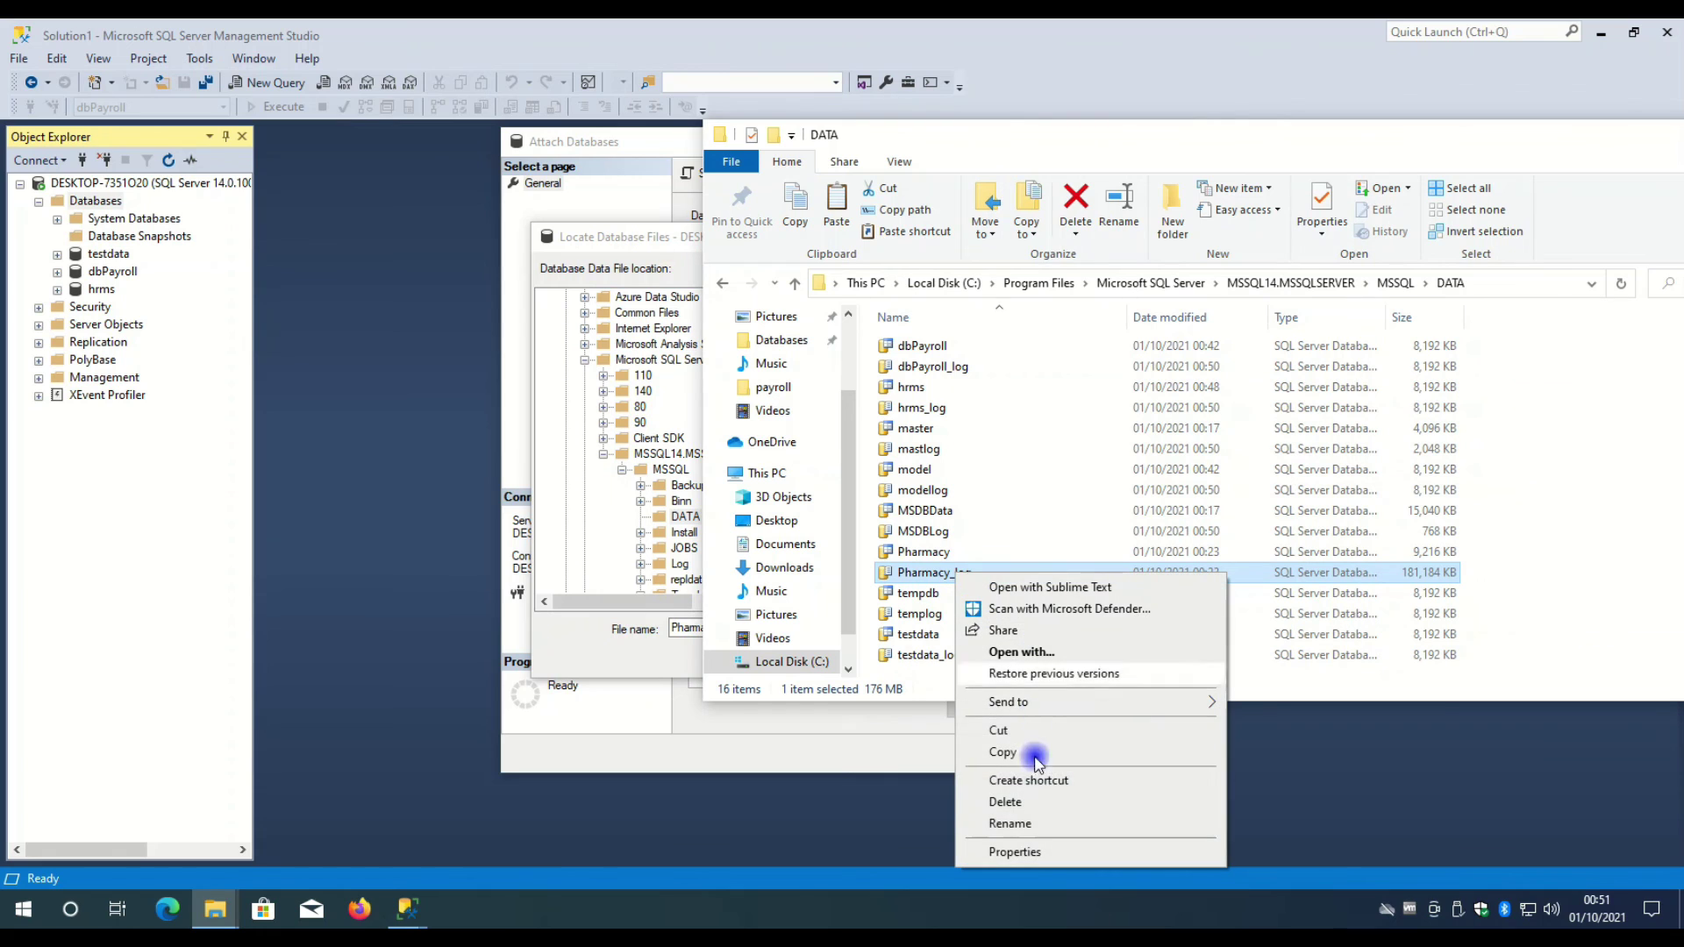
{"action": "left_click", "coordinate": [1033, 849]}
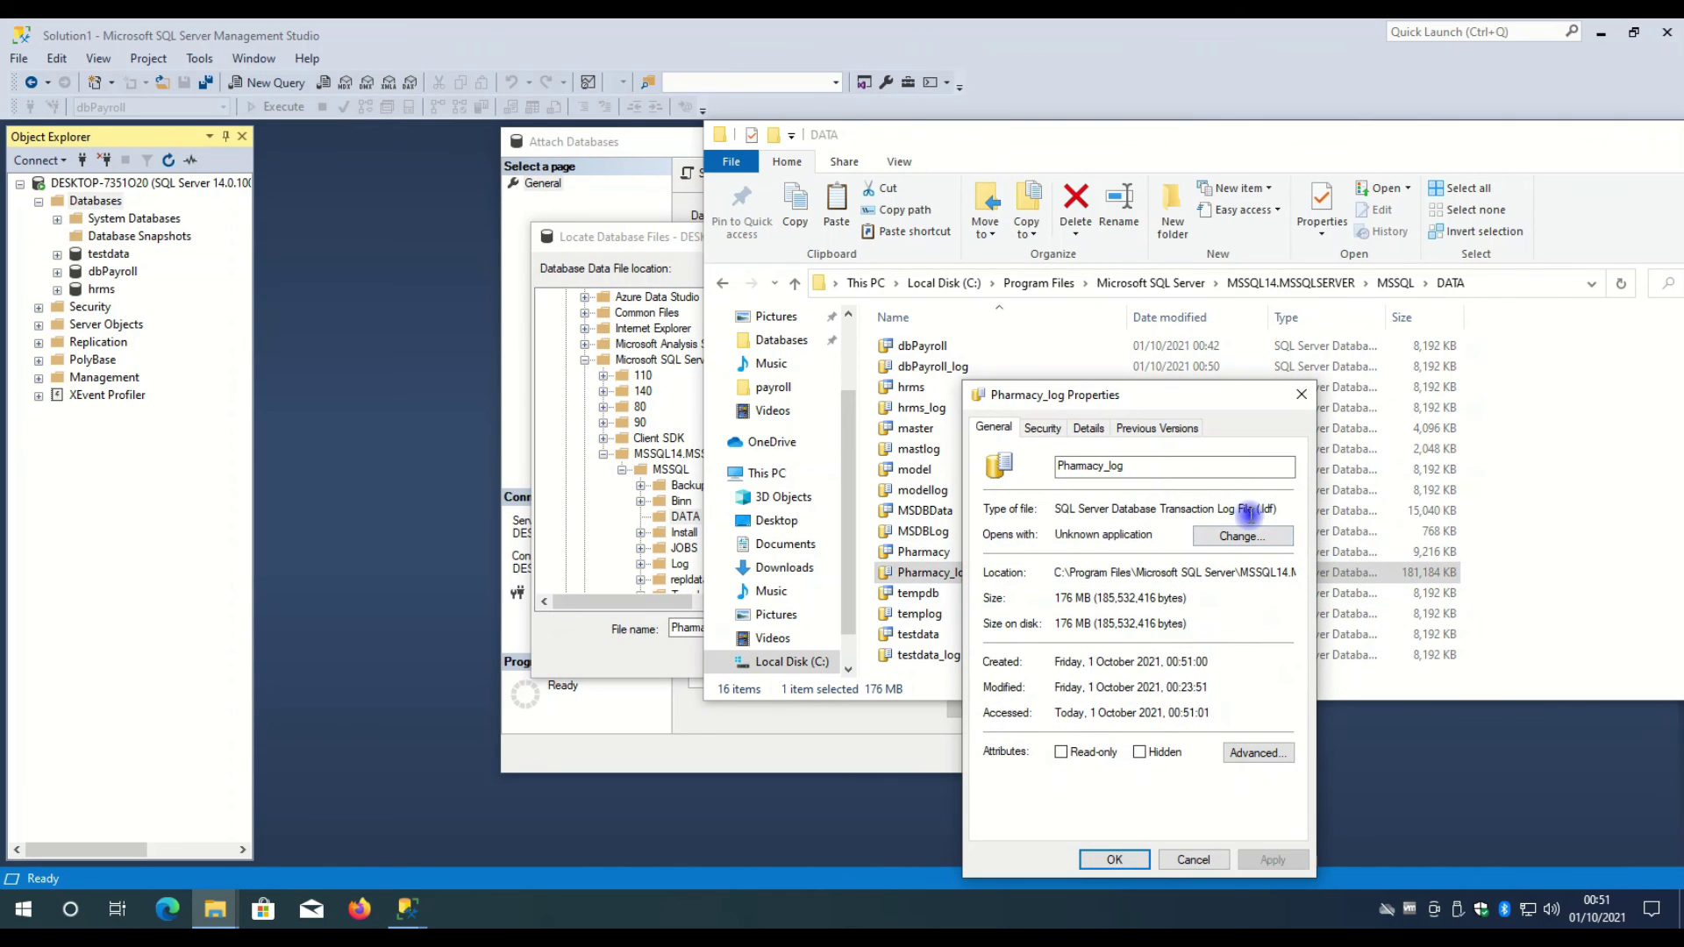
{"action": "double_click", "coordinate": [1263, 508]}
{"action": "left_click", "coordinate": [1301, 395]}
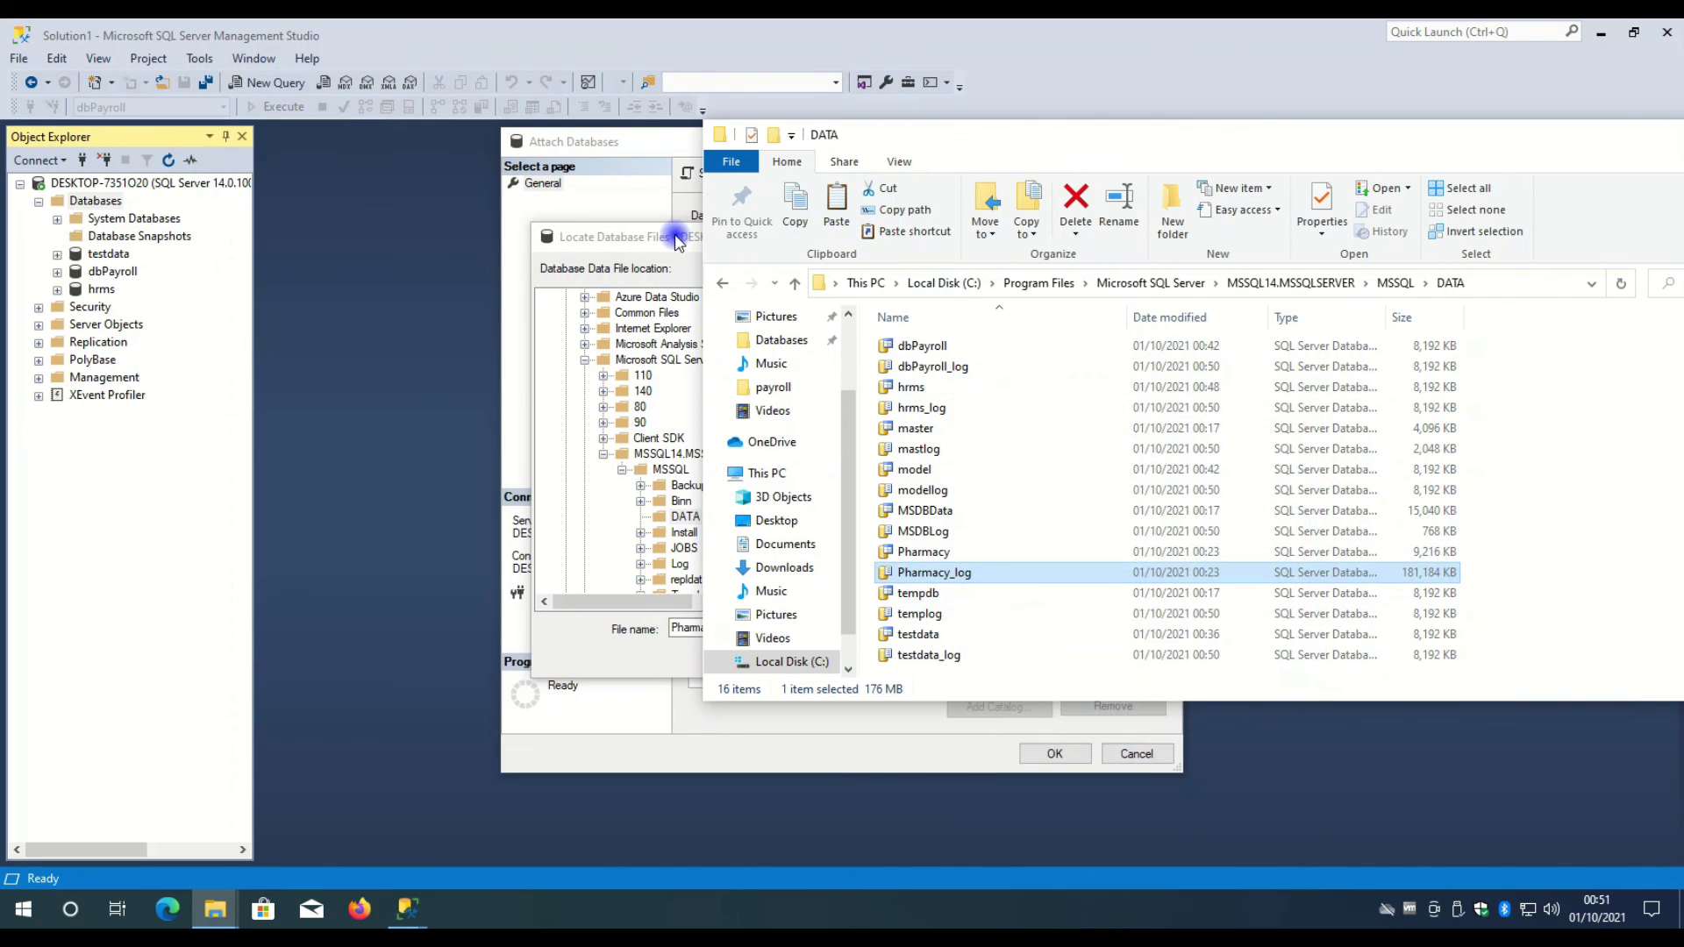
- Confirm Pharmacy.mdf, check its data and log file rows, and attach the pharmacy database
{"action": "left_click", "coordinate": [680, 235]}
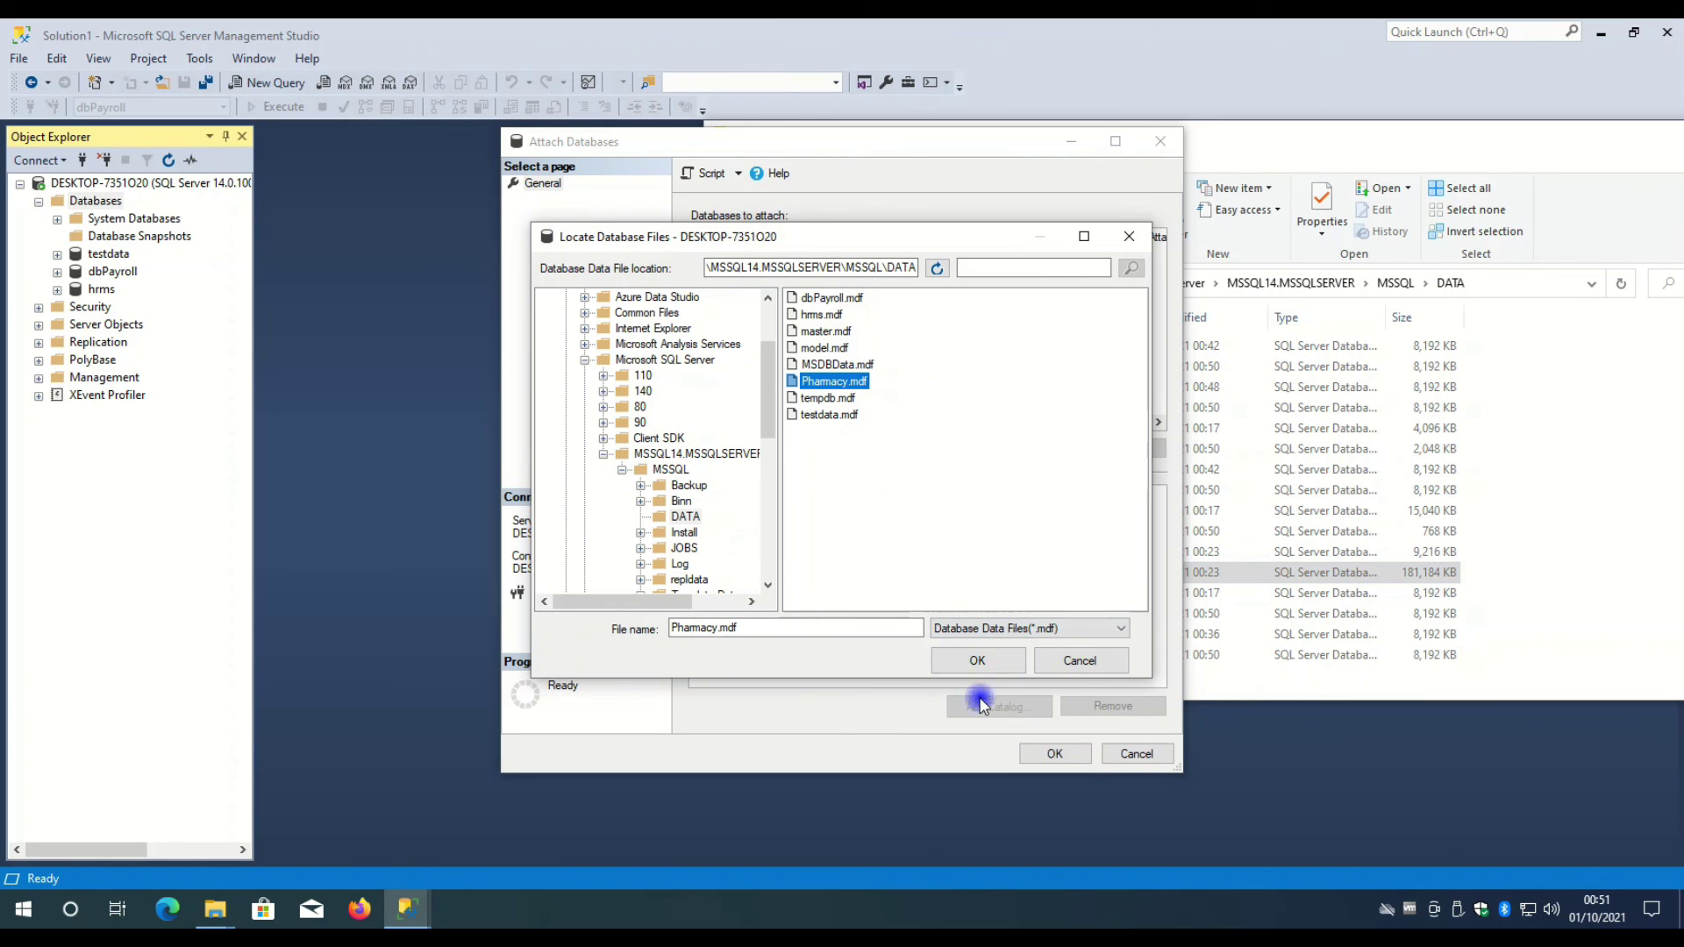
{"action": "left_click", "coordinate": [985, 663]}
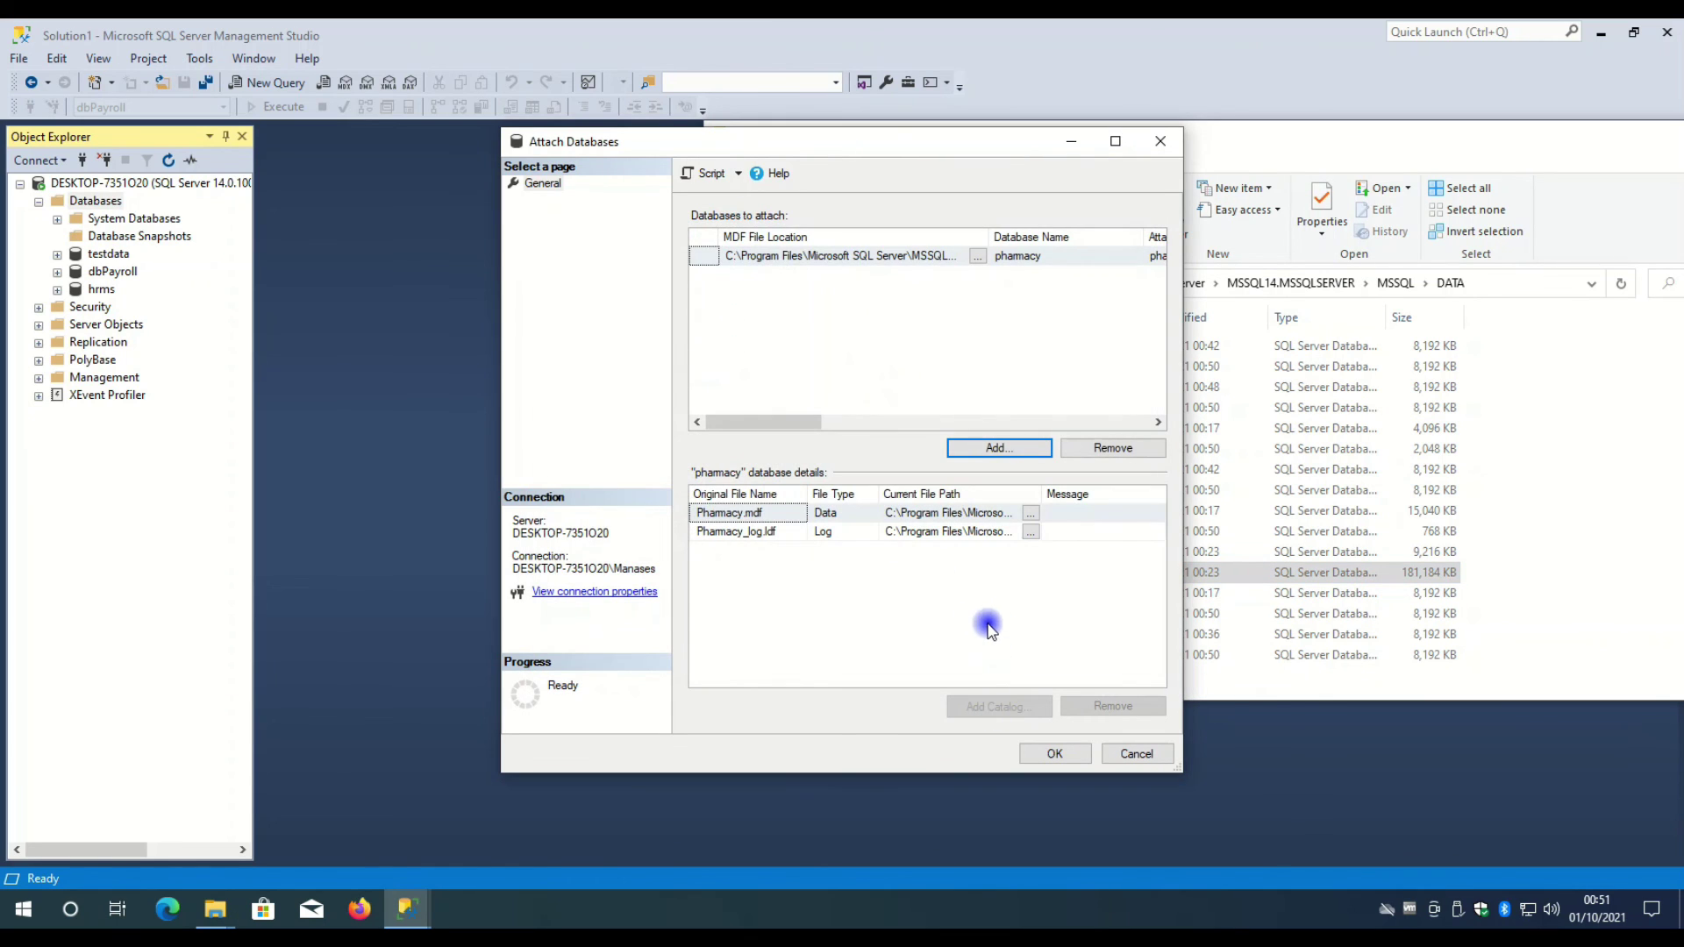
{"action": "left_click", "coordinate": [762, 533]}
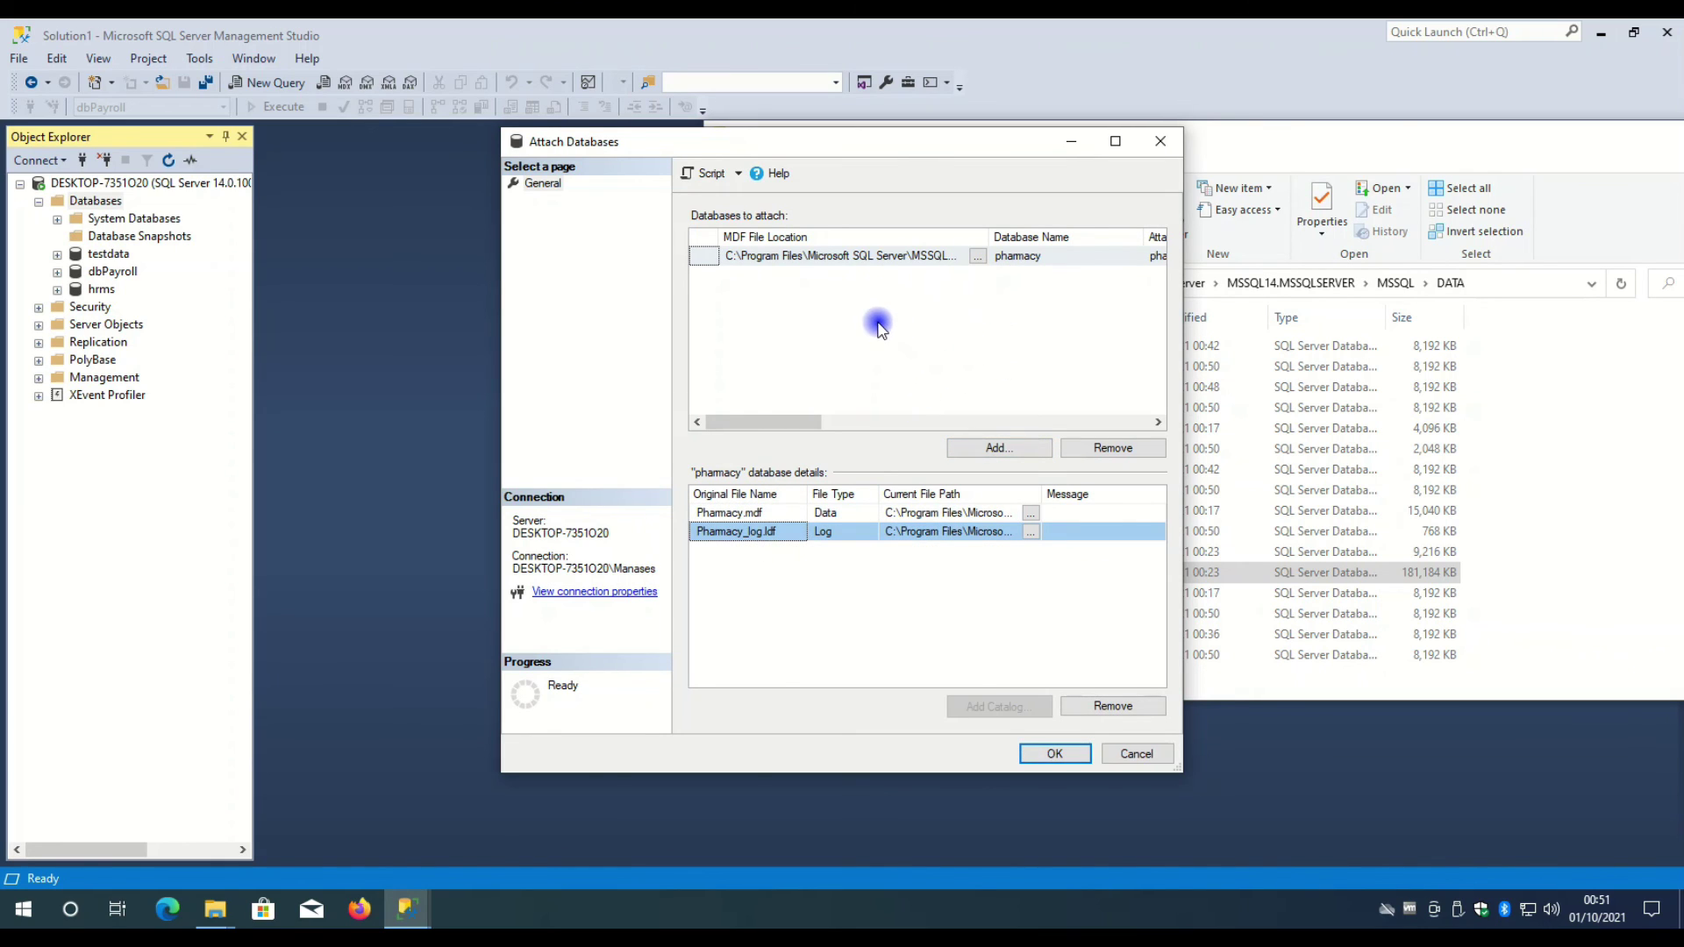
{"action": "left_click", "coordinate": [740, 514]}
{"action": "left_click", "coordinate": [750, 533]}
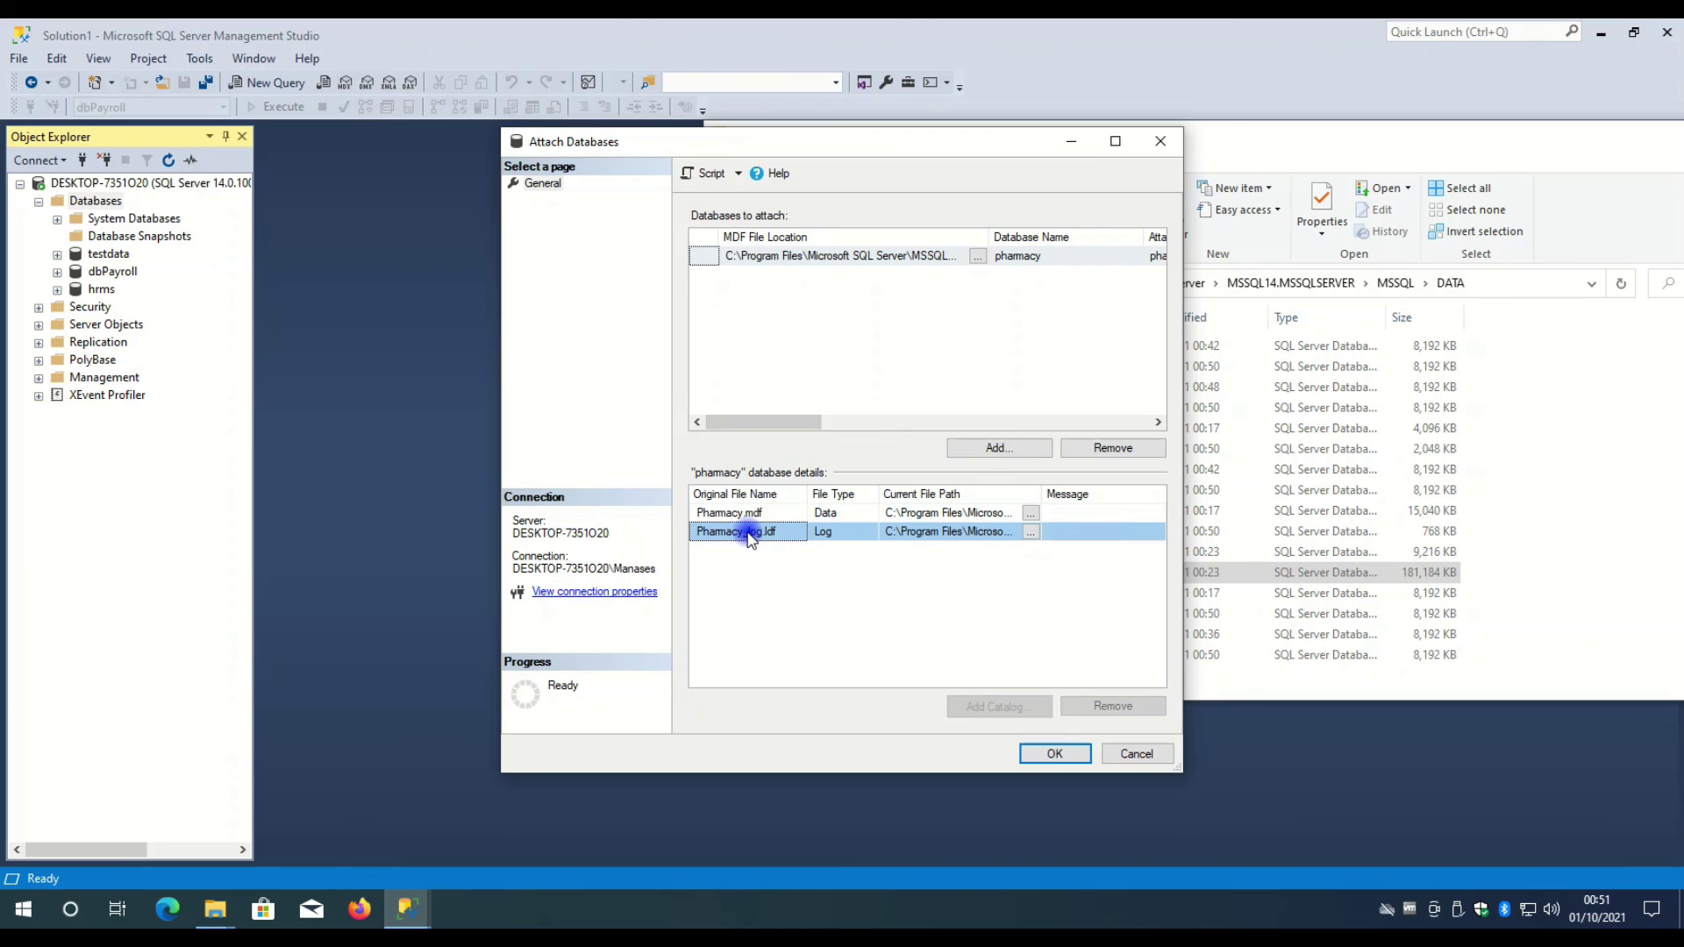
{"action": "left_click", "coordinate": [756, 514]}
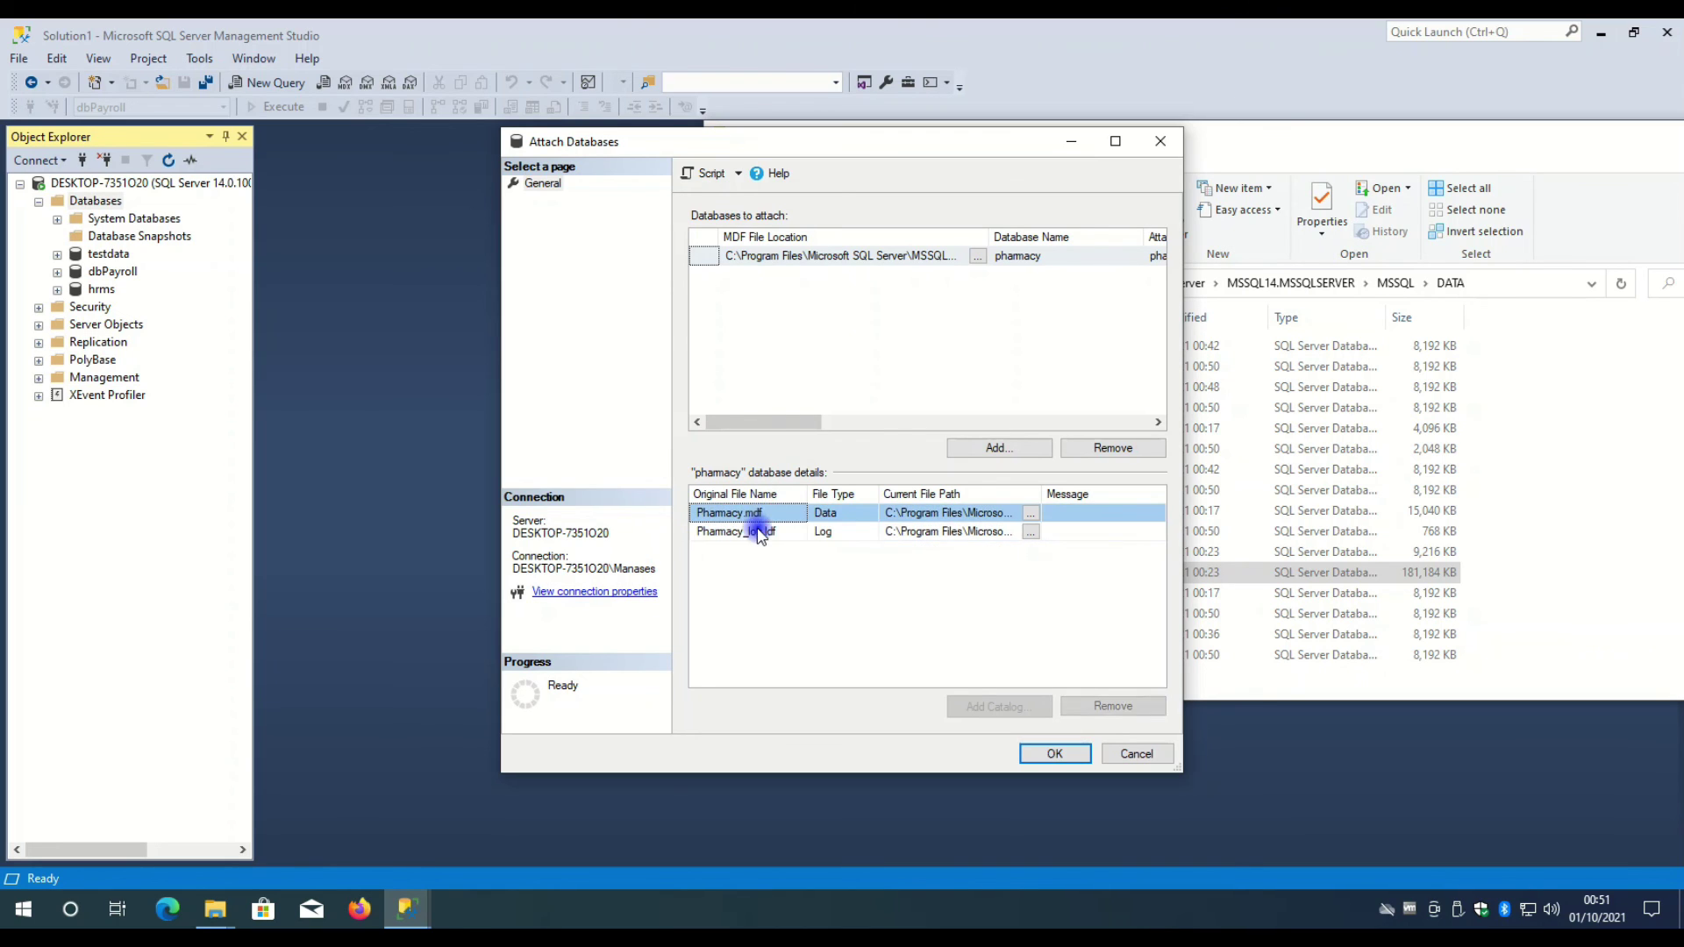
{"action": "left_click", "coordinate": [761, 532]}
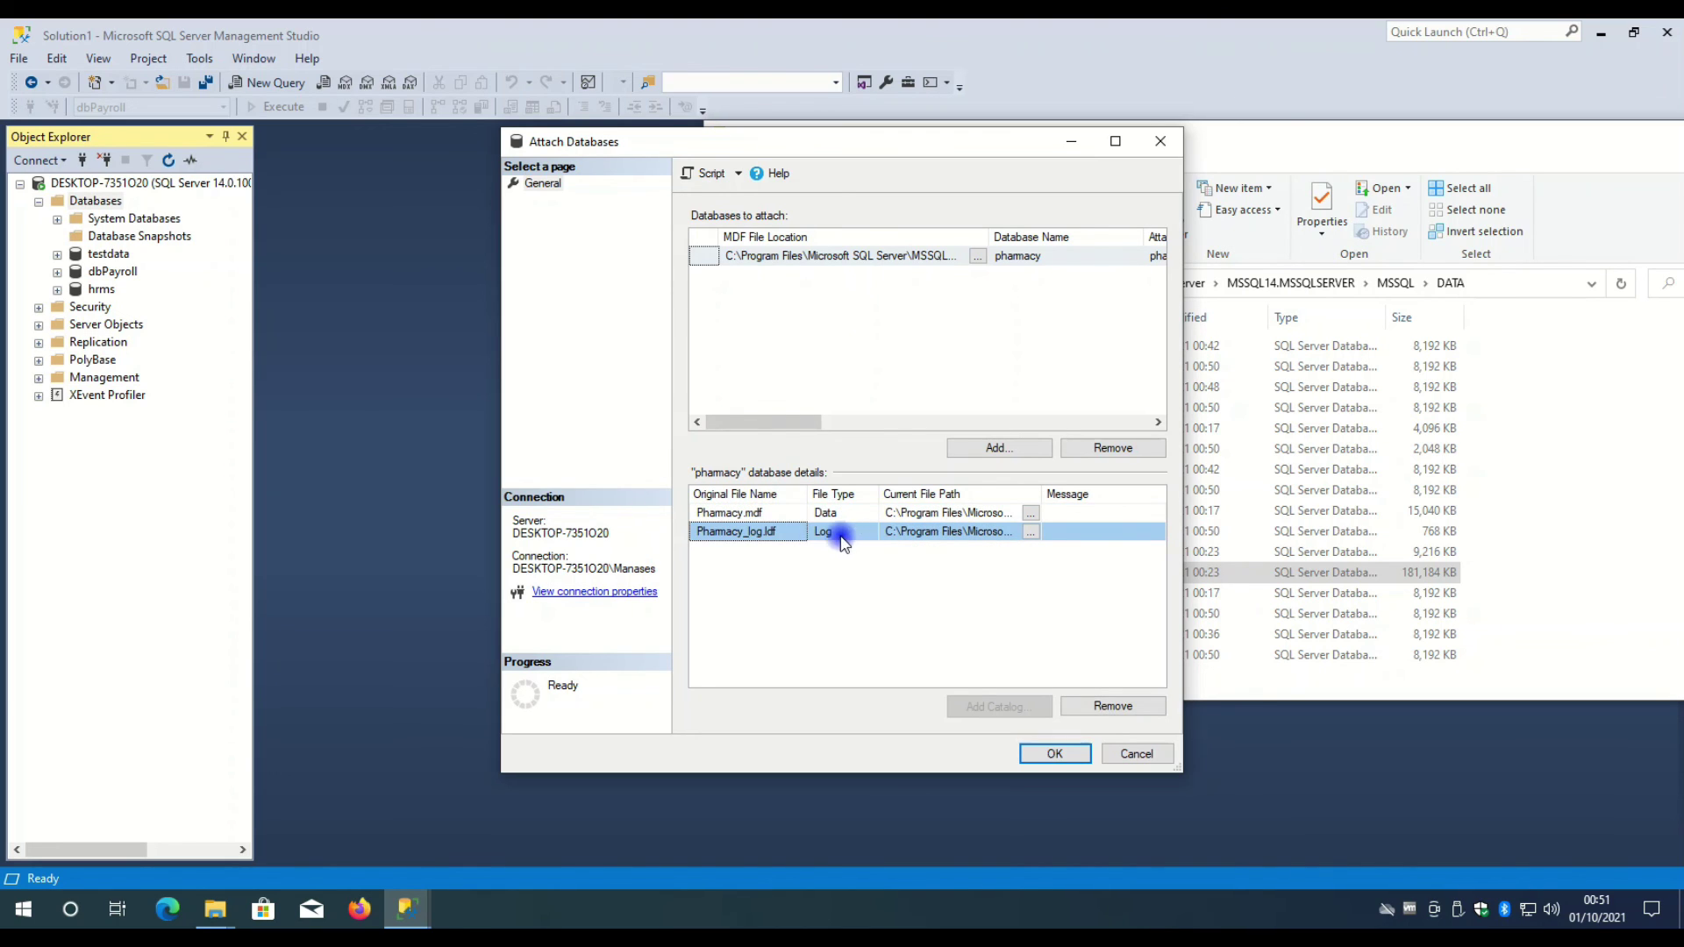
{"action": "left_click", "coordinate": [825, 514]}
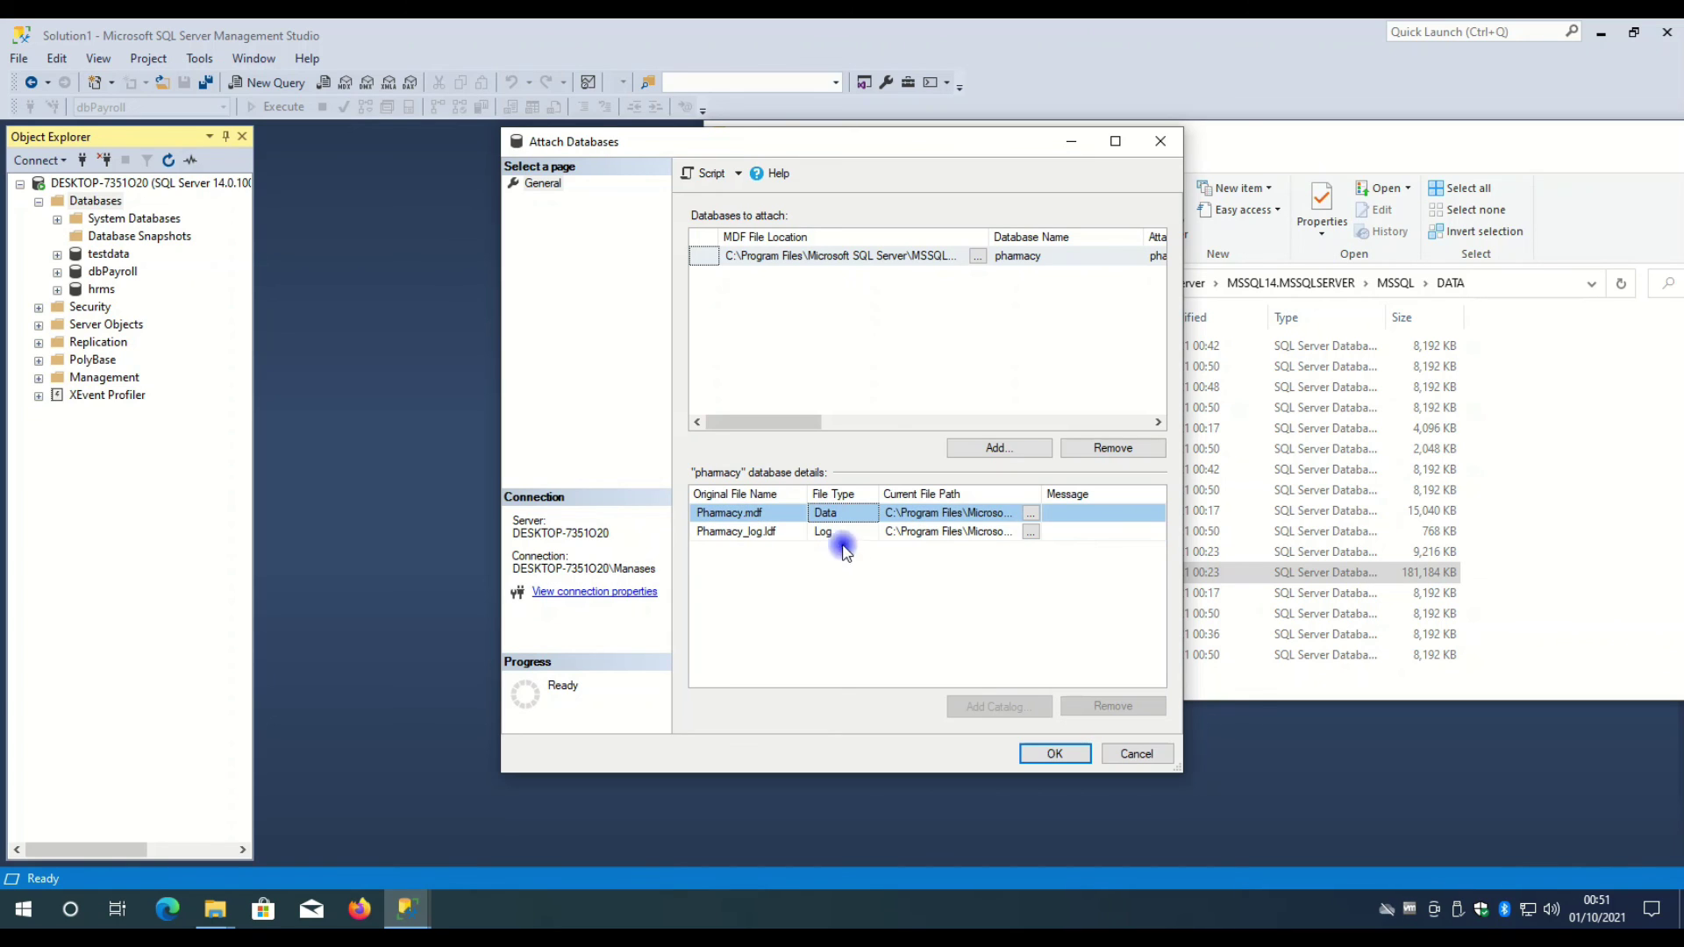
{"action": "left_click", "coordinate": [1085, 760]}
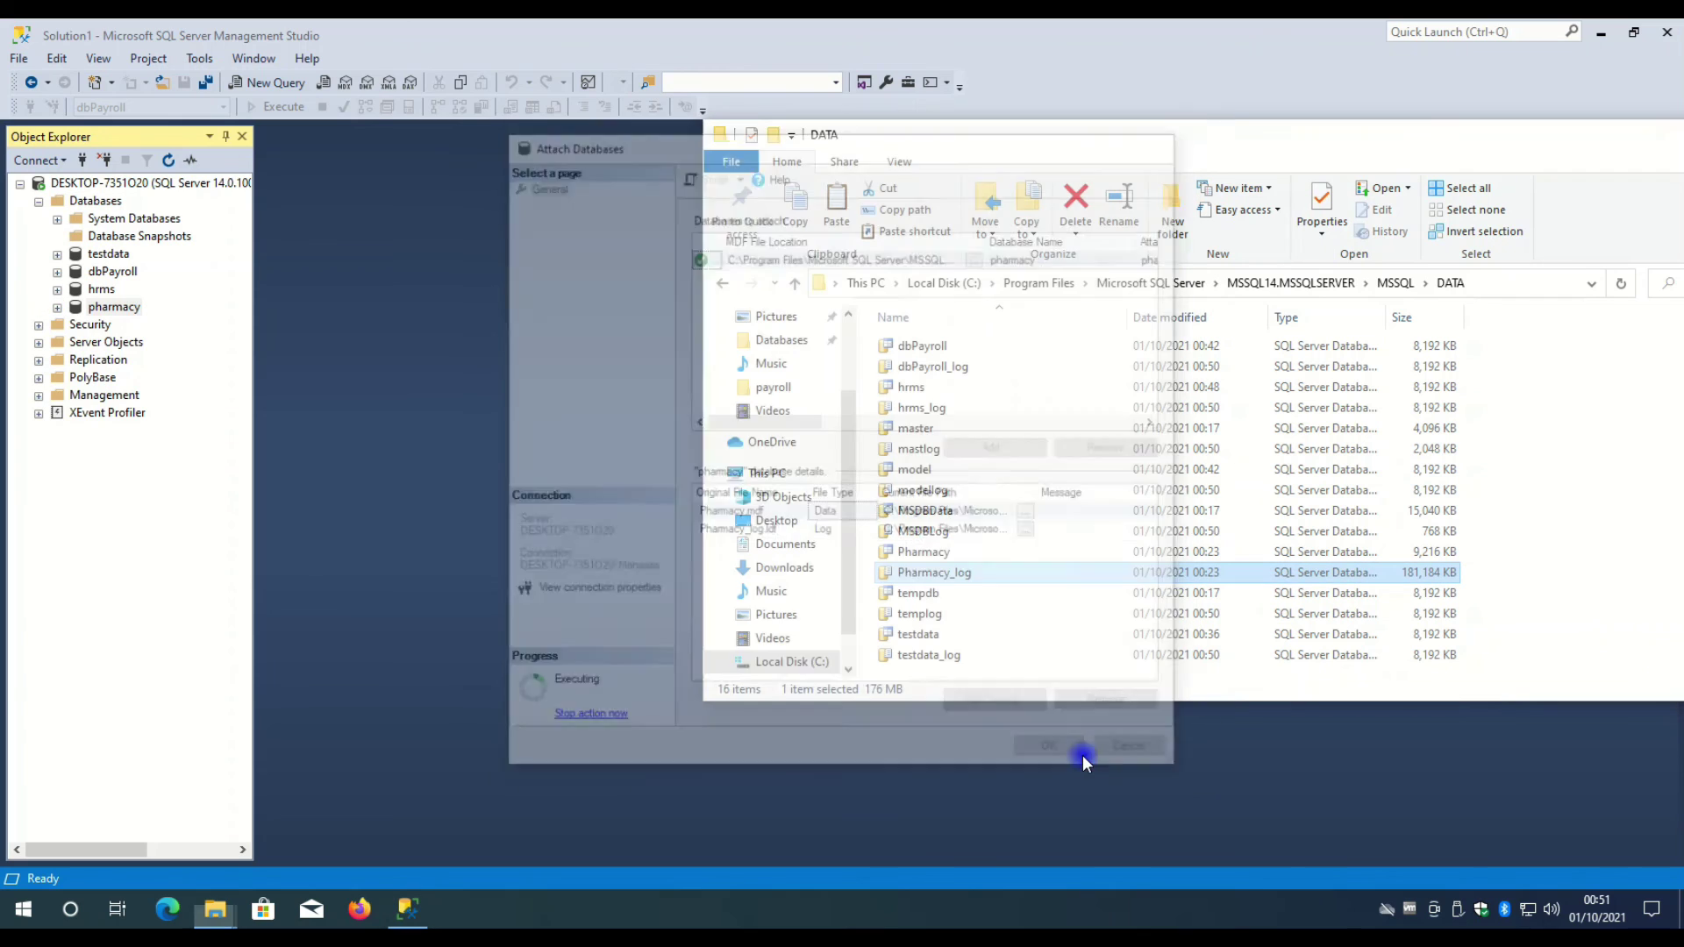
- Expand the pharmacy database to list tables like Inventory.stock, Payroll.Employee and Trans.CashBook
{"action": "left_click", "coordinate": [163, 349]}
{"action": "left_click", "coordinate": [76, 310]}
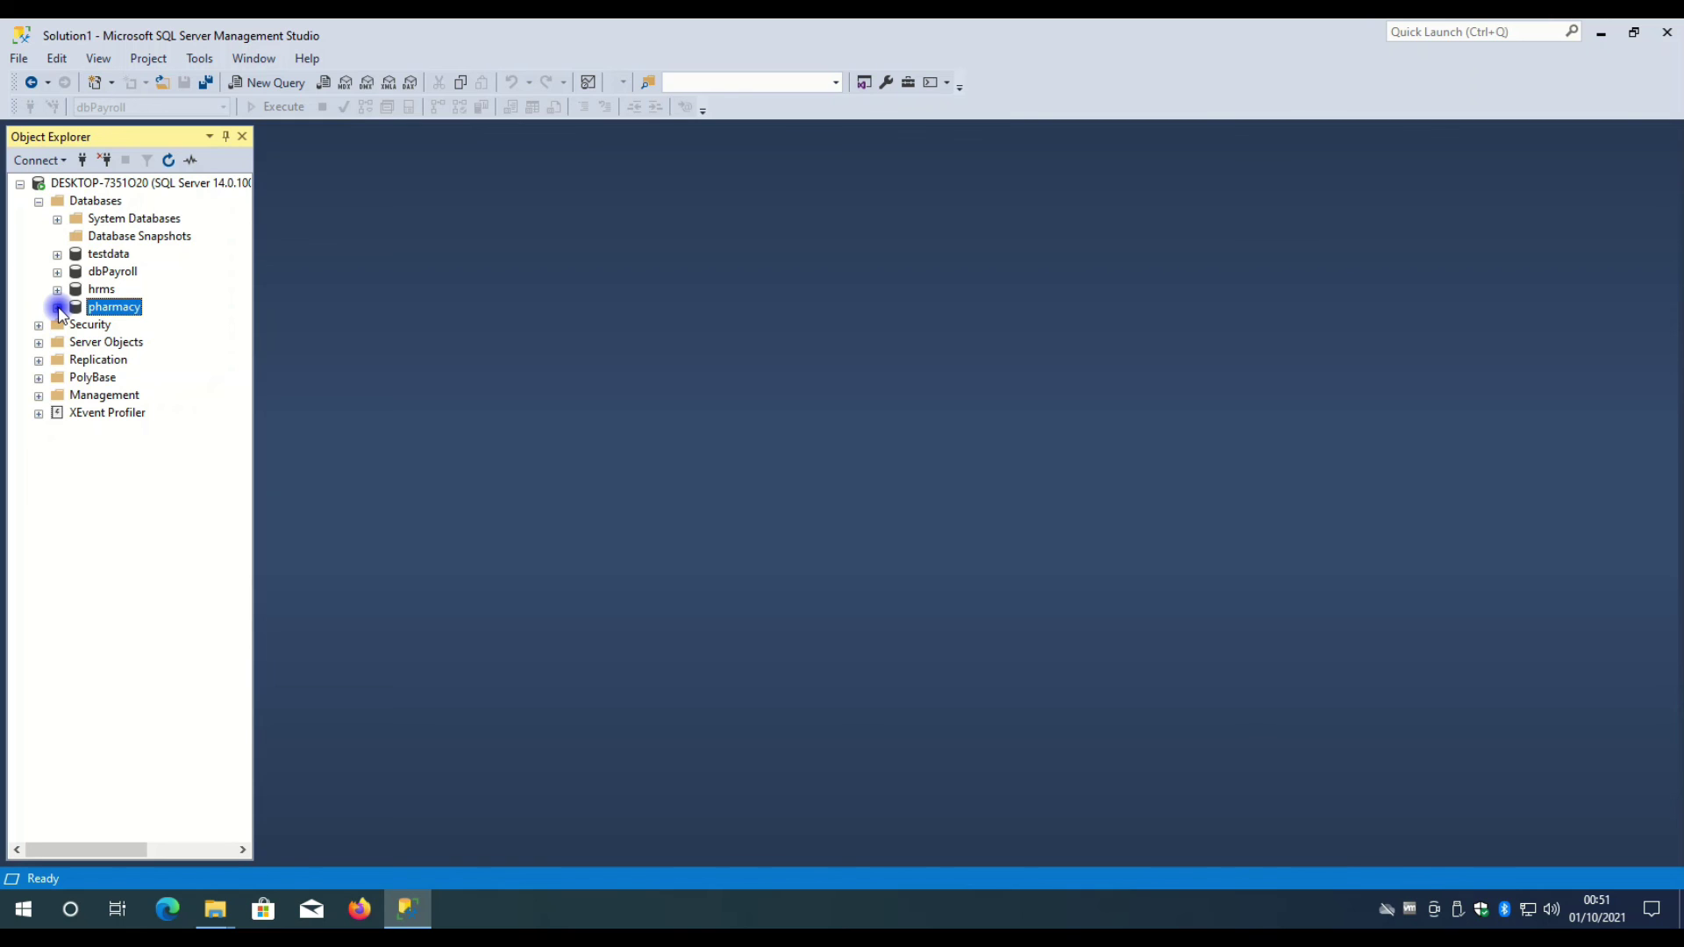
{"action": "left_click", "coordinate": [77, 354]}
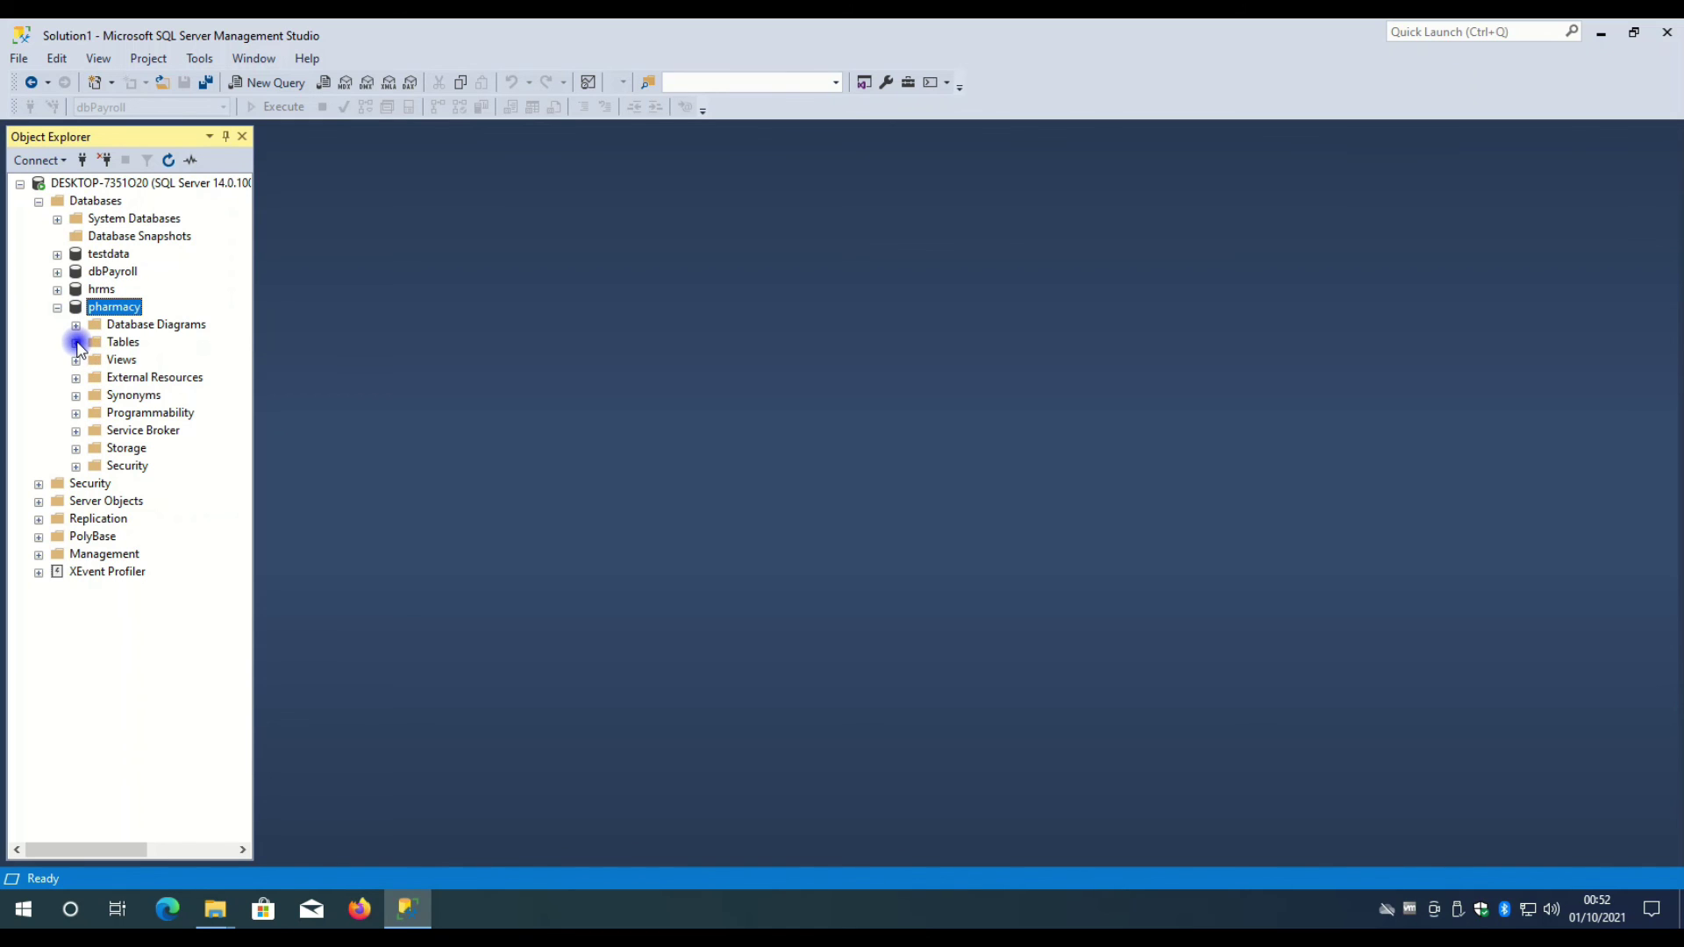
{"action": "scroll", "coordinate": [175, 298], "scroll_direction": "down", "scroll_amount": 5}
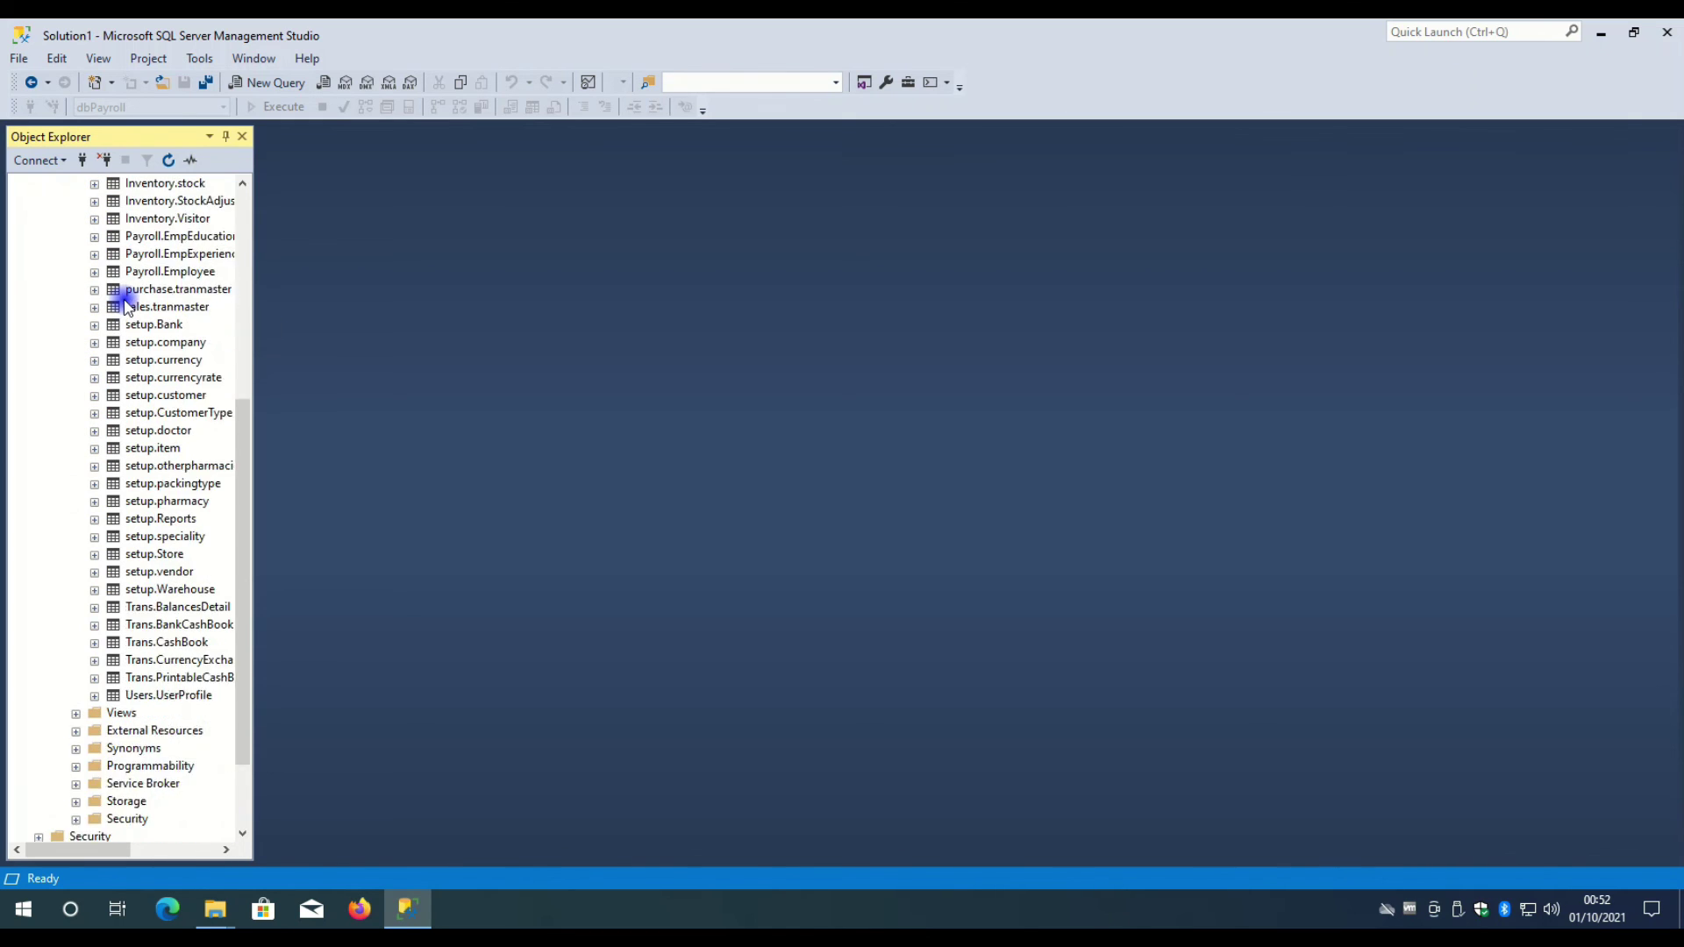
{"action": "scroll", "coordinate": [192, 436], "scroll_direction": "up", "scroll_amount": 6}
{"action": "scroll", "coordinate": [191, 436], "scroll_direction": "down", "scroll_amount": 6}
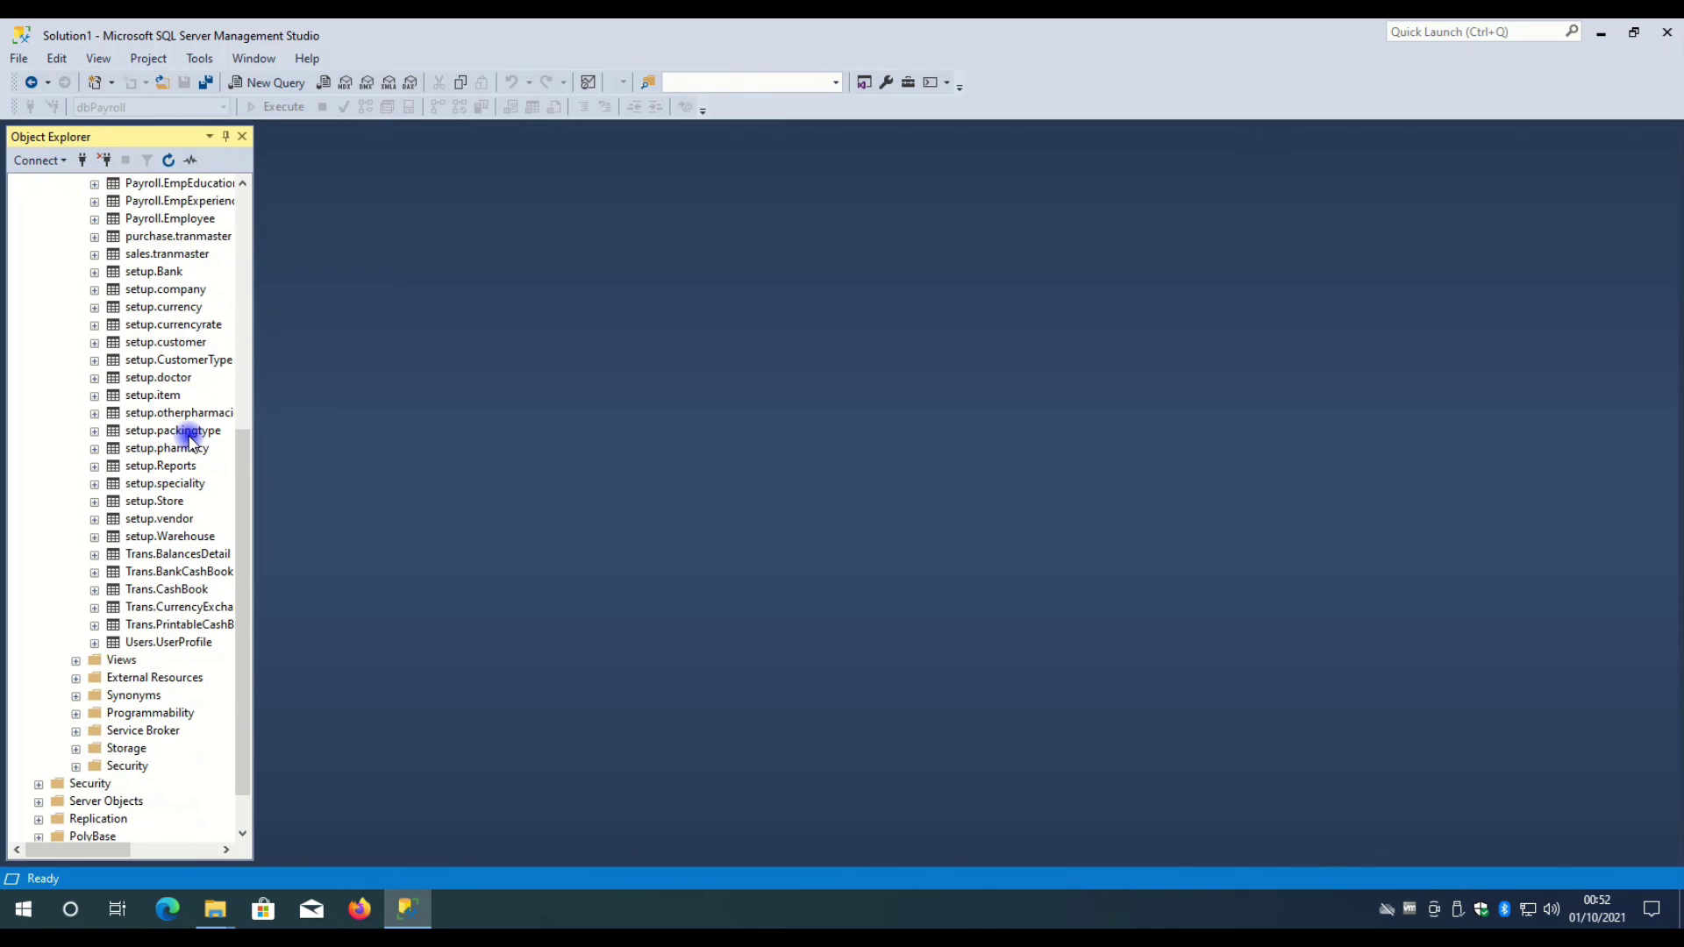
{"action": "scroll", "coordinate": [191, 439], "scroll_direction": "up", "scroll_amount": 4}
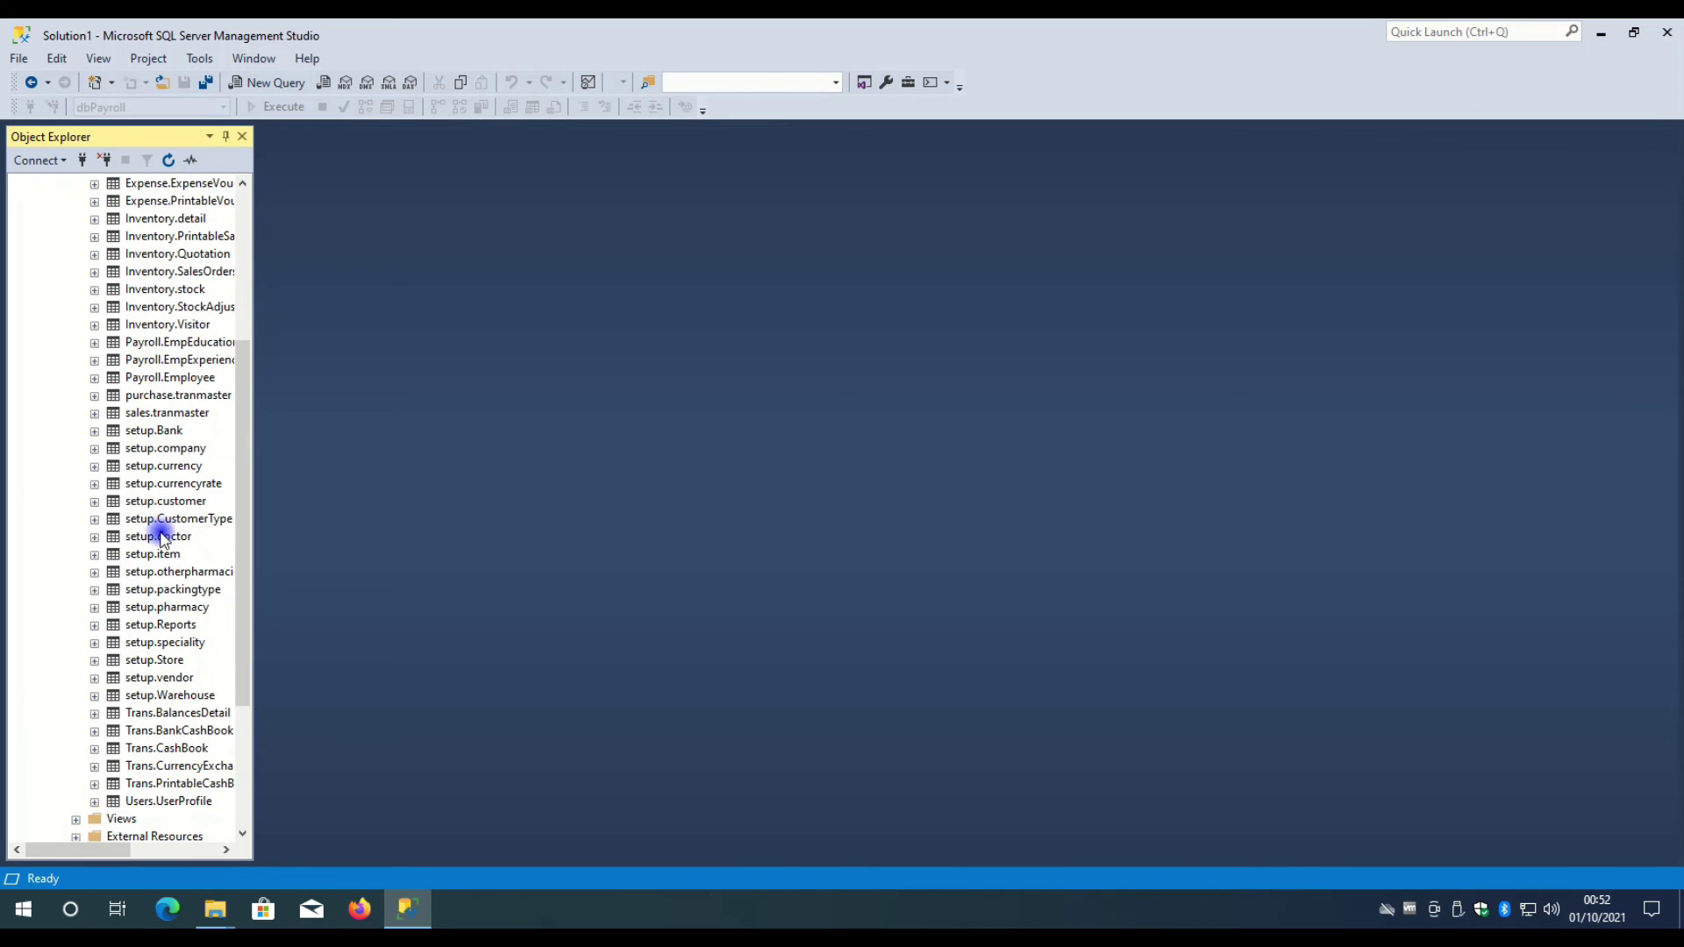
{"action": "scroll", "coordinate": [165, 532], "scroll_direction": "up", "scroll_amount": 5}
{"action": "scroll", "coordinate": [164, 531], "scroll_direction": "down", "scroll_amount": 3}
{"action": "scroll", "coordinate": [161, 530], "scroll_direction": "up", "scroll_amount": 3}
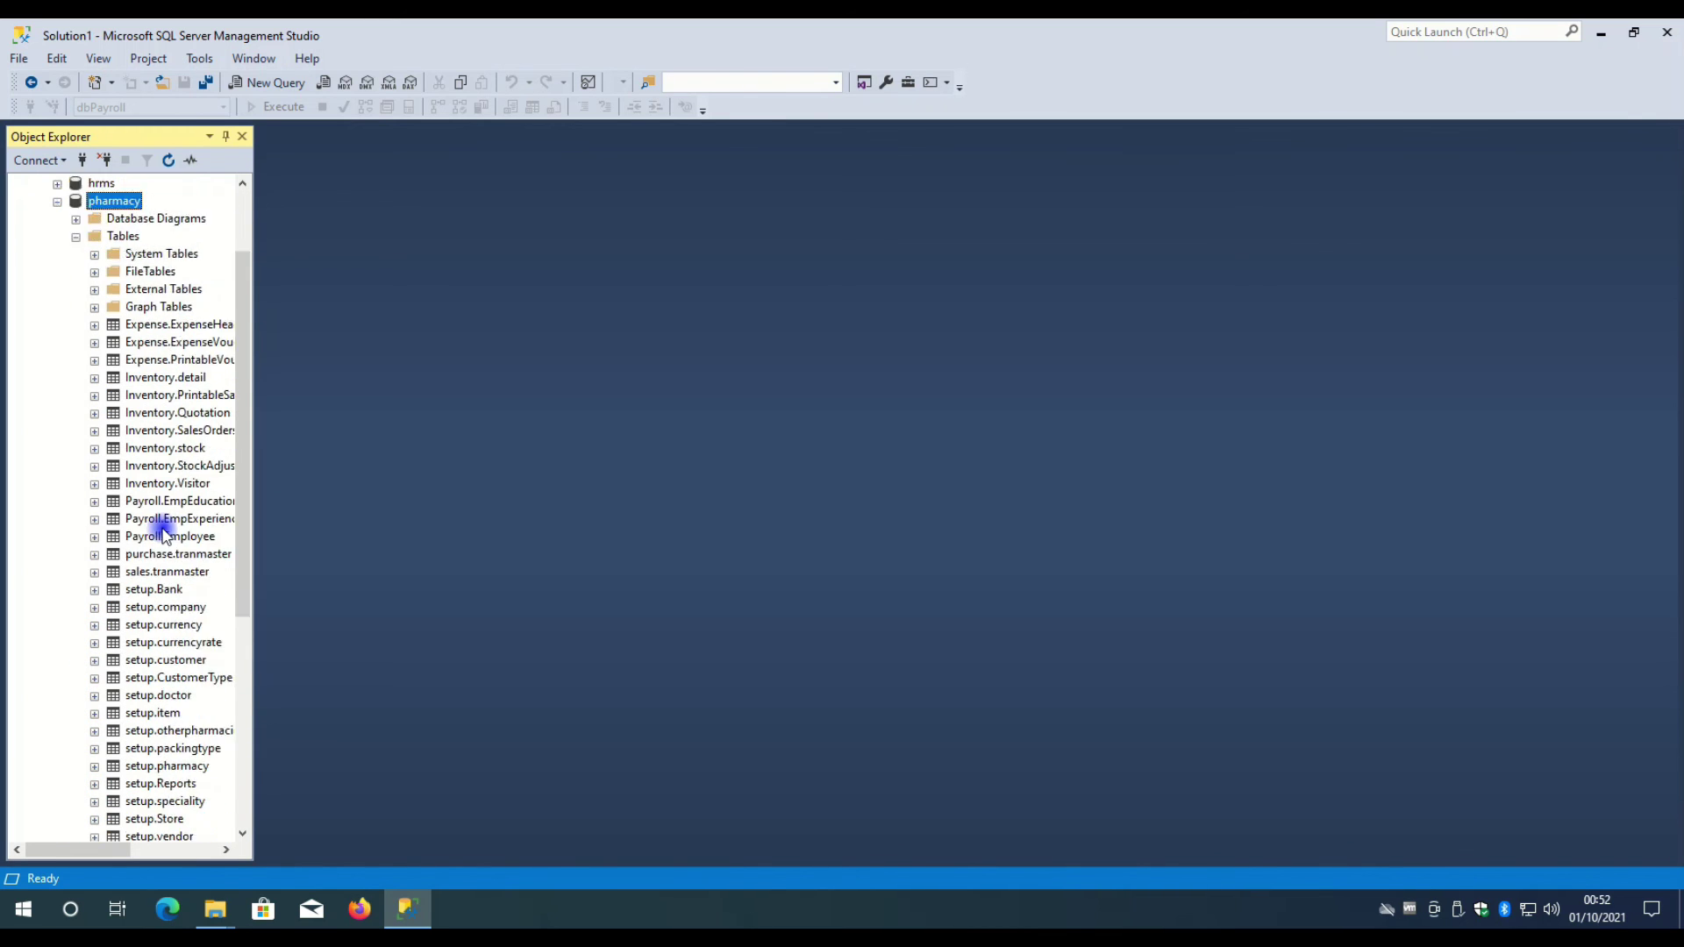
- Move the Databases folder with hrms.bak, Pharmacy and Pharmacy_log to the screen centre, nothing selected
{"action": "left_click", "coordinate": [212, 913]}
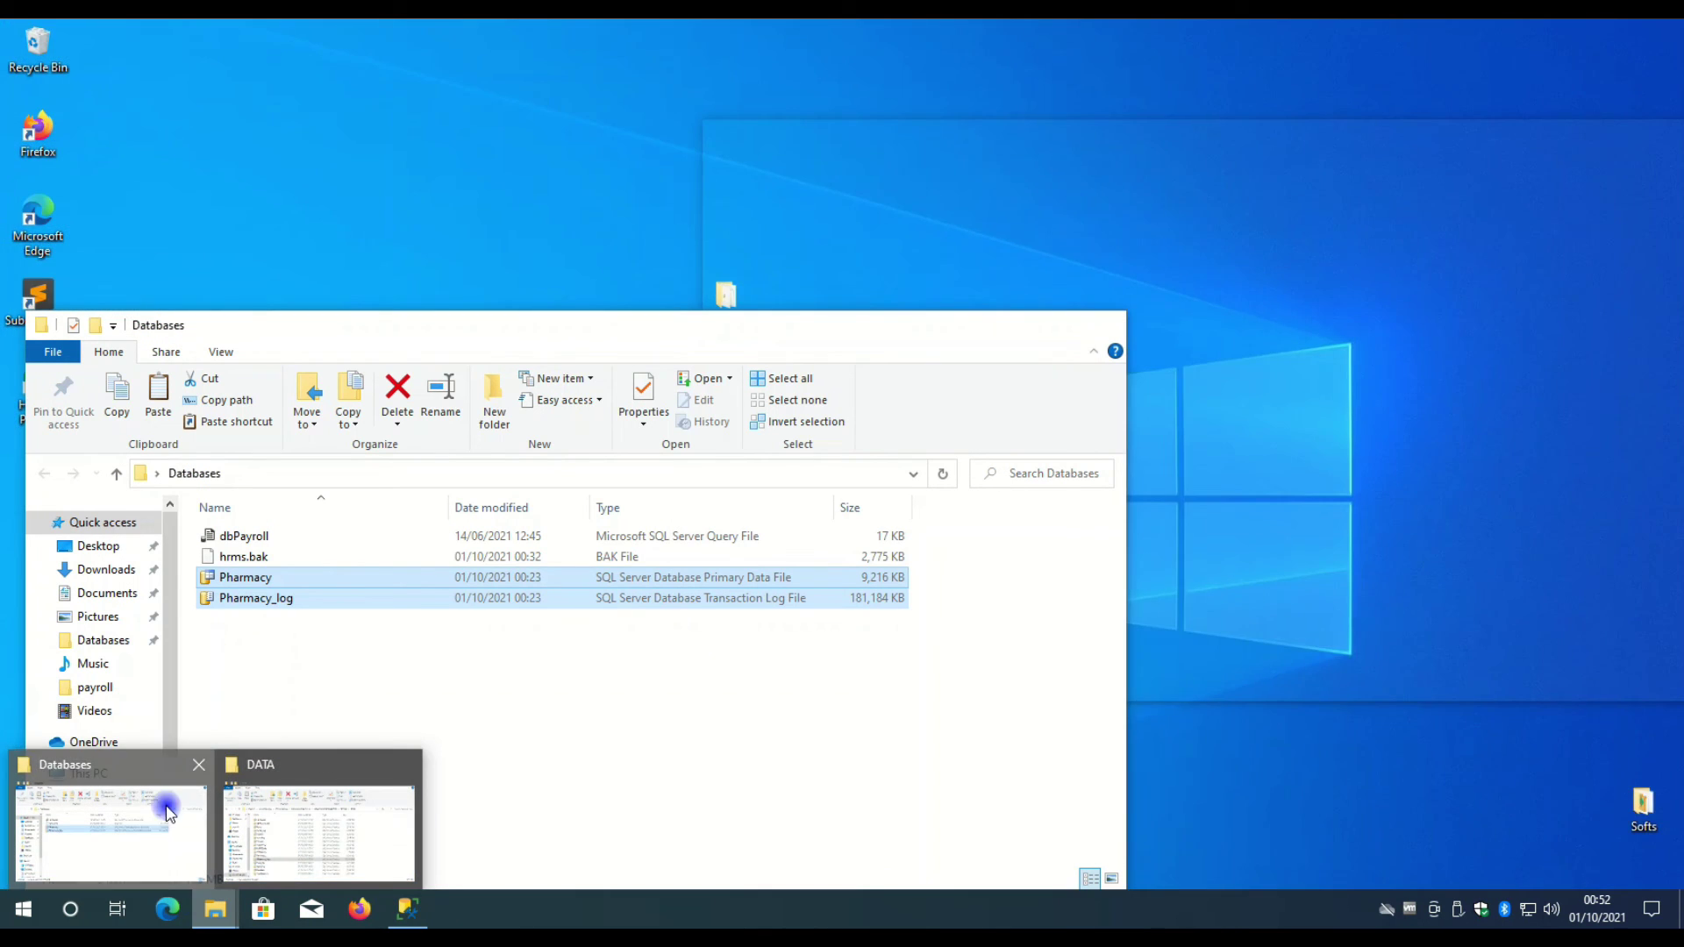
{"action": "left_click", "coordinate": [157, 816]}
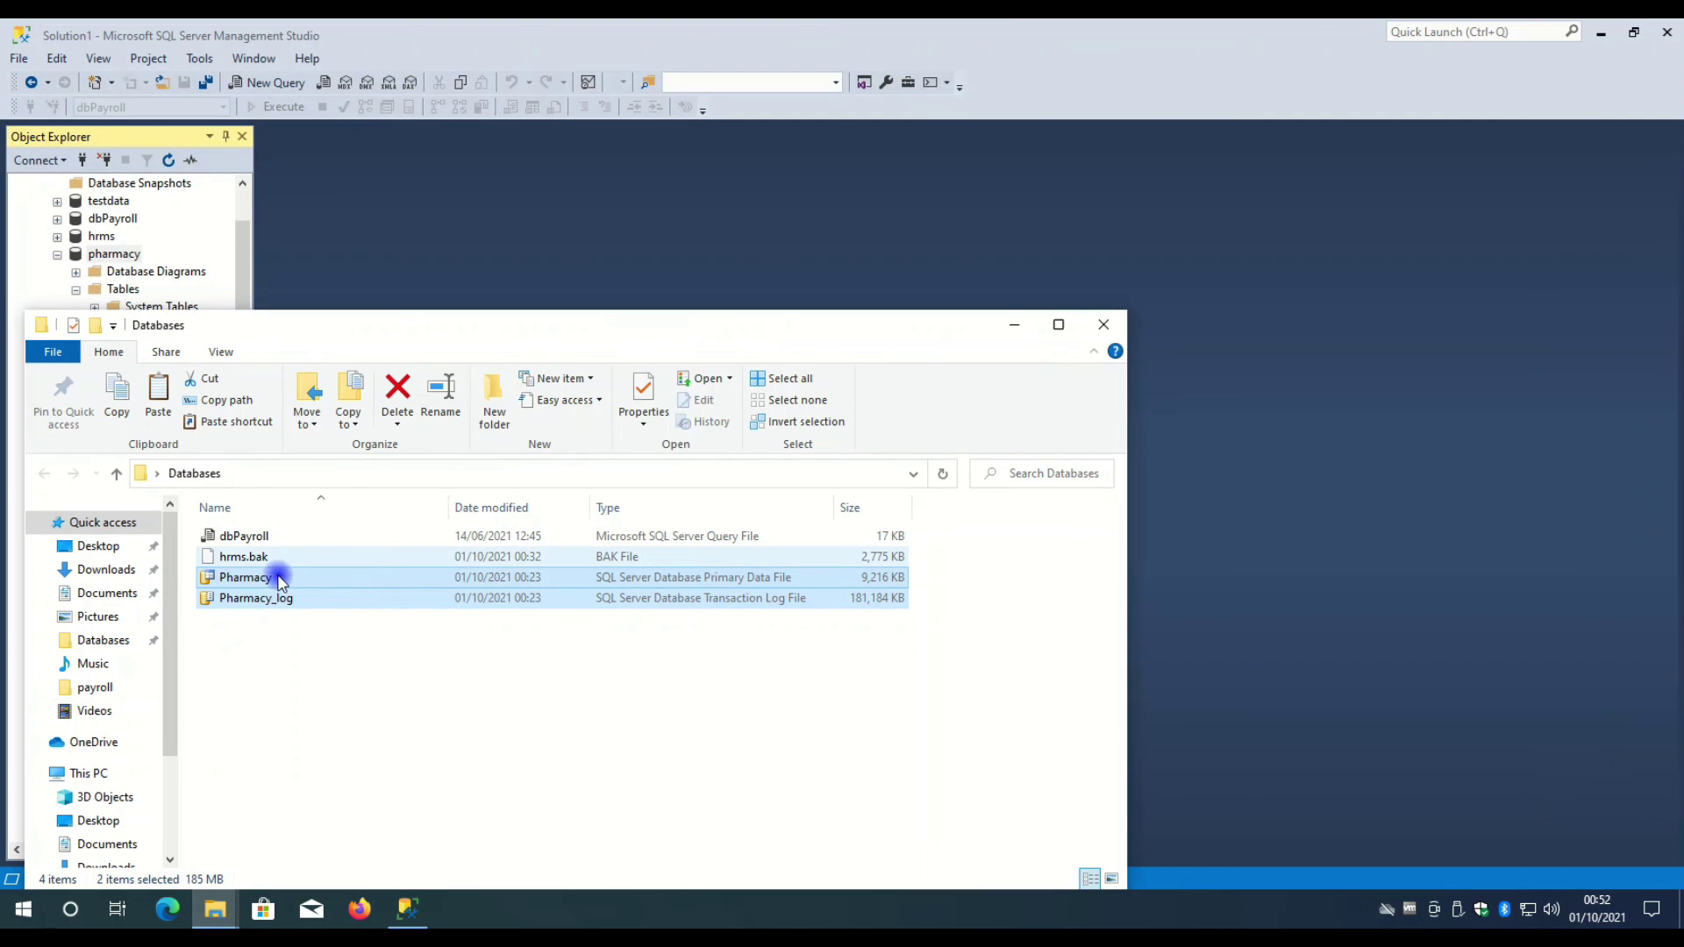
{"action": "left_click", "coordinate": [258, 624]}
{"action": "left_click", "coordinate": [263, 600]}
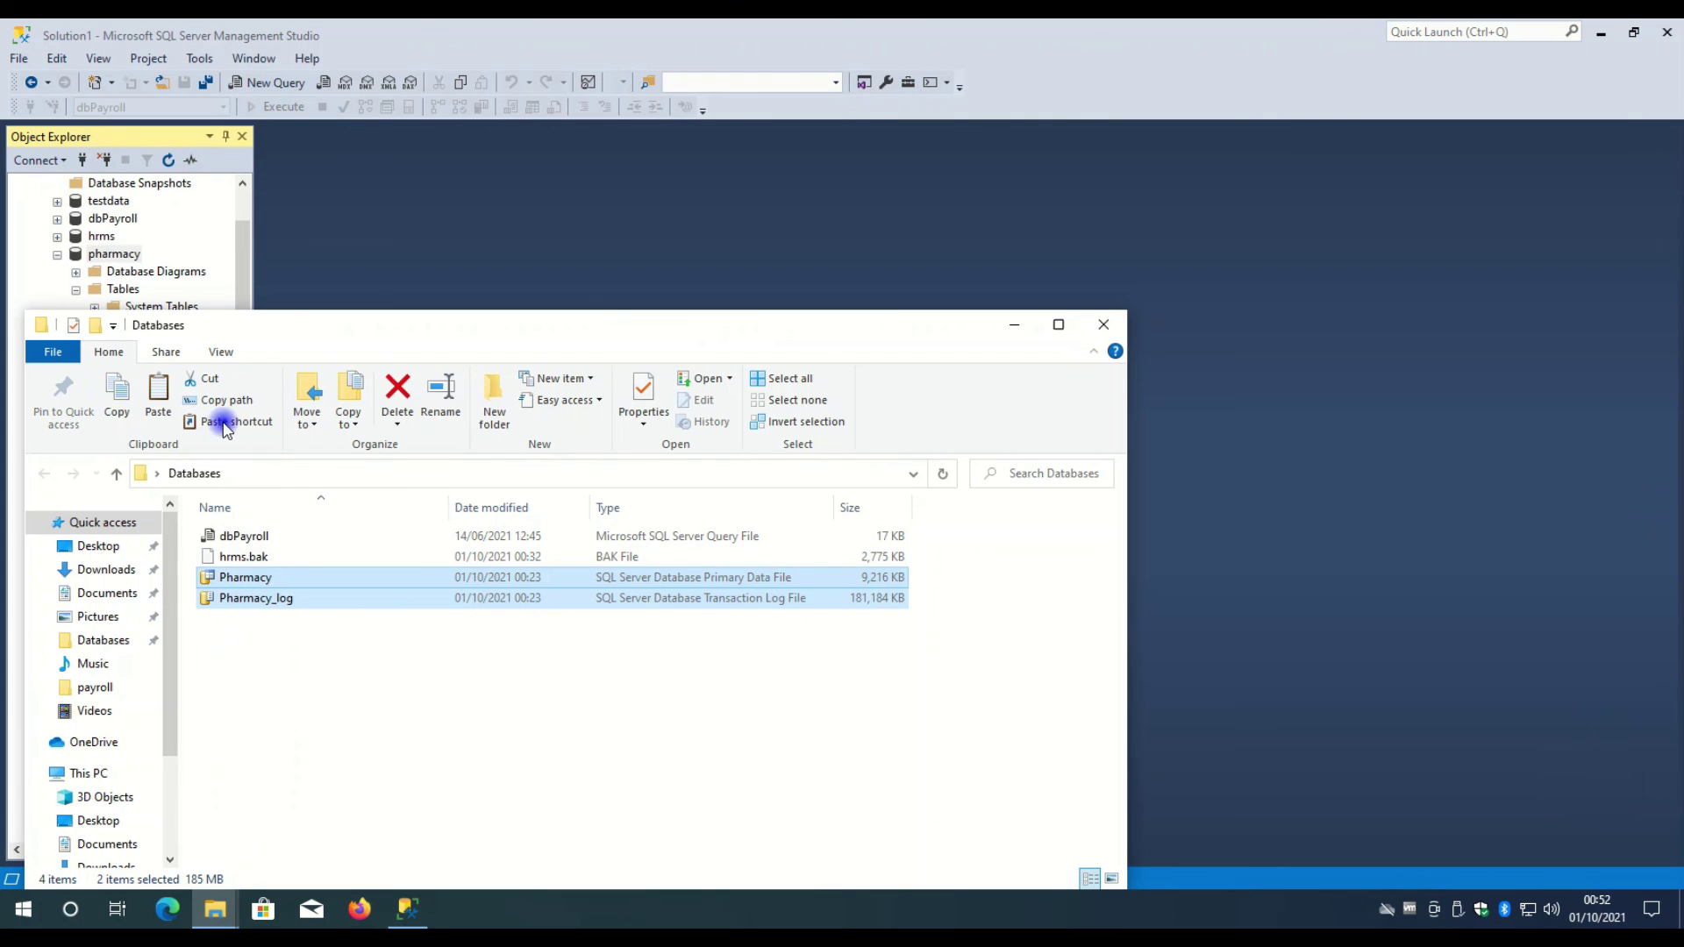
{"action": "left_click_drag", "start_coordinate": [294, 338], "coordinate": [573, 224]}
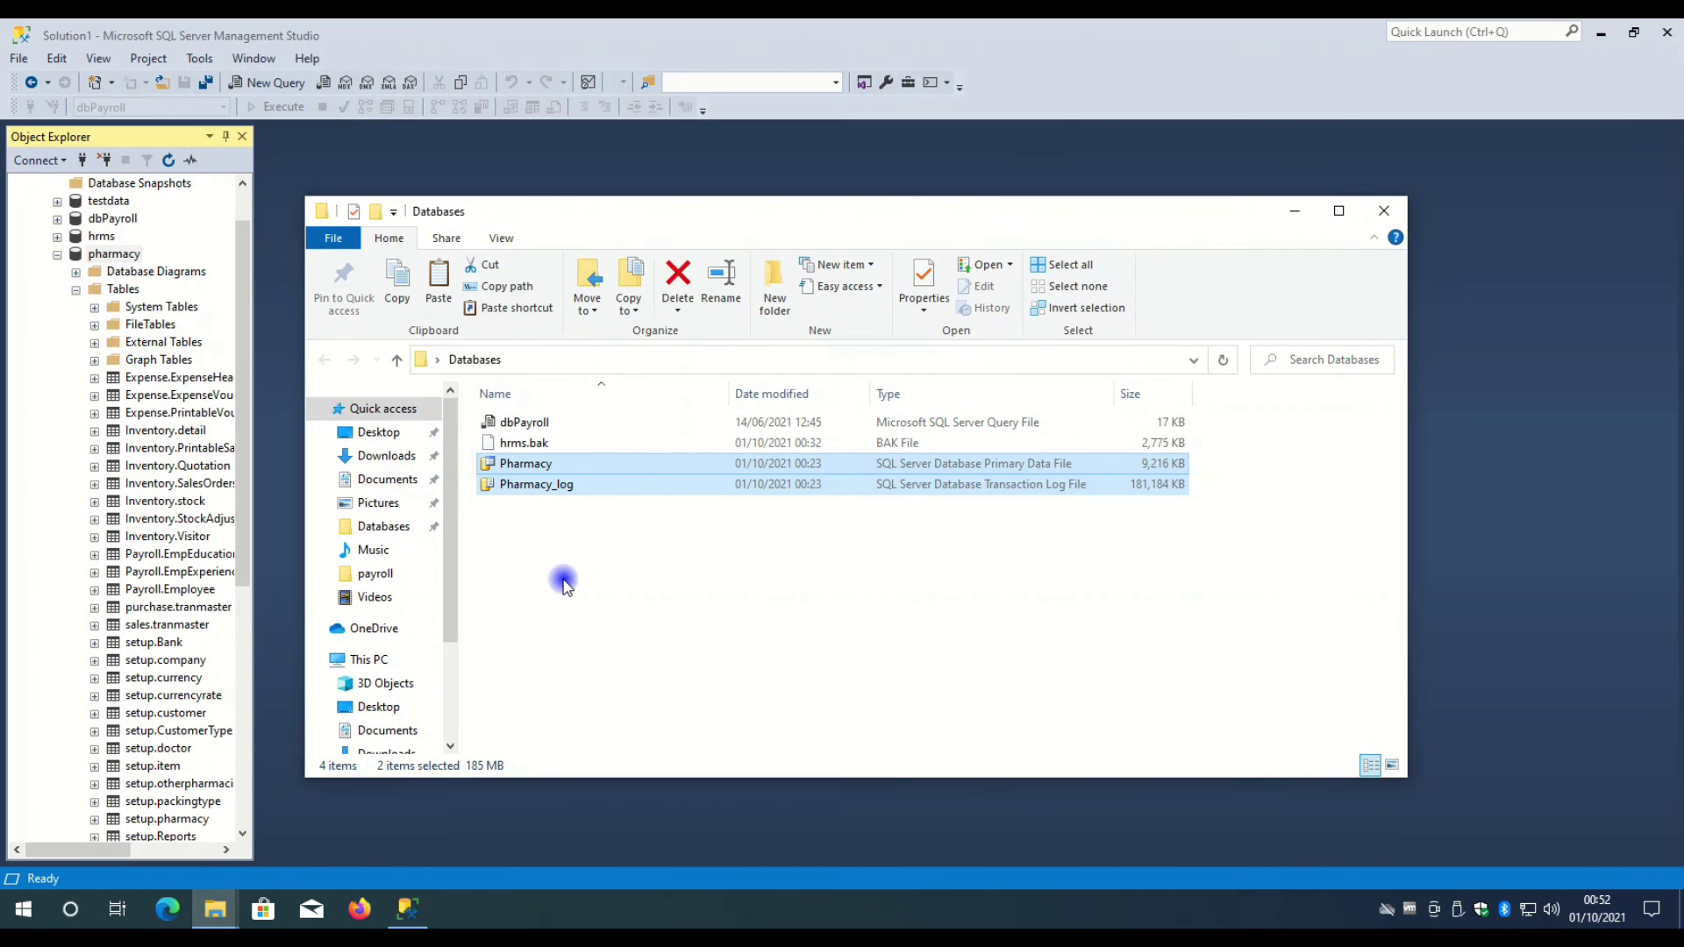
{"action": "left_click", "coordinate": [505, 550]}
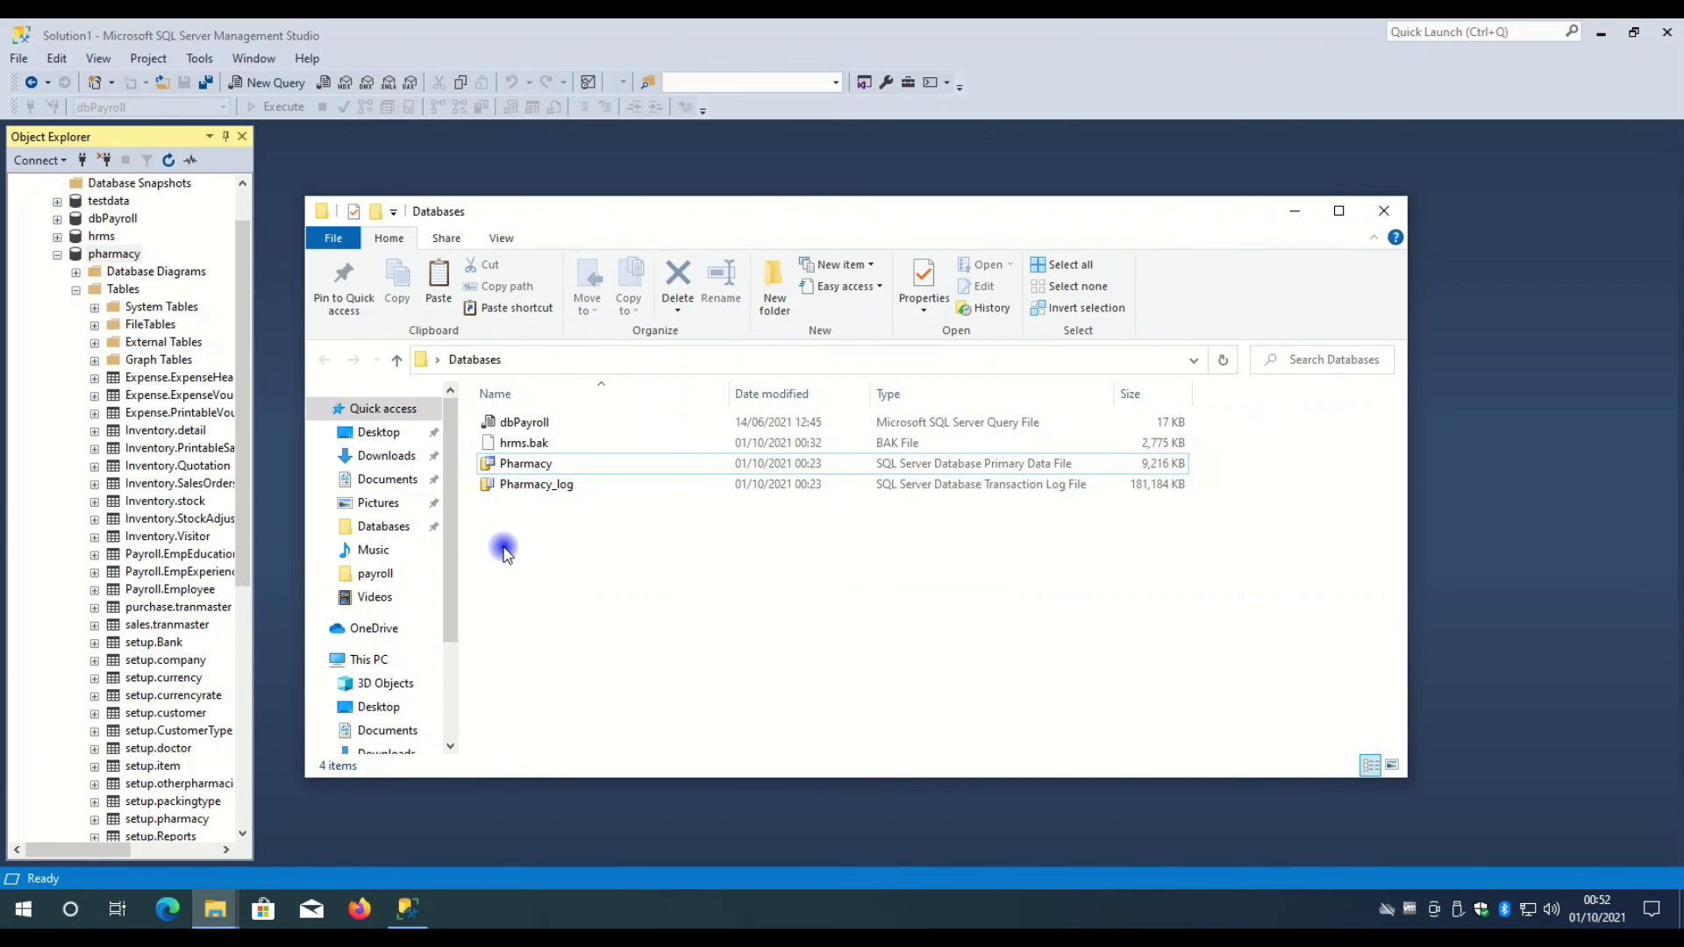